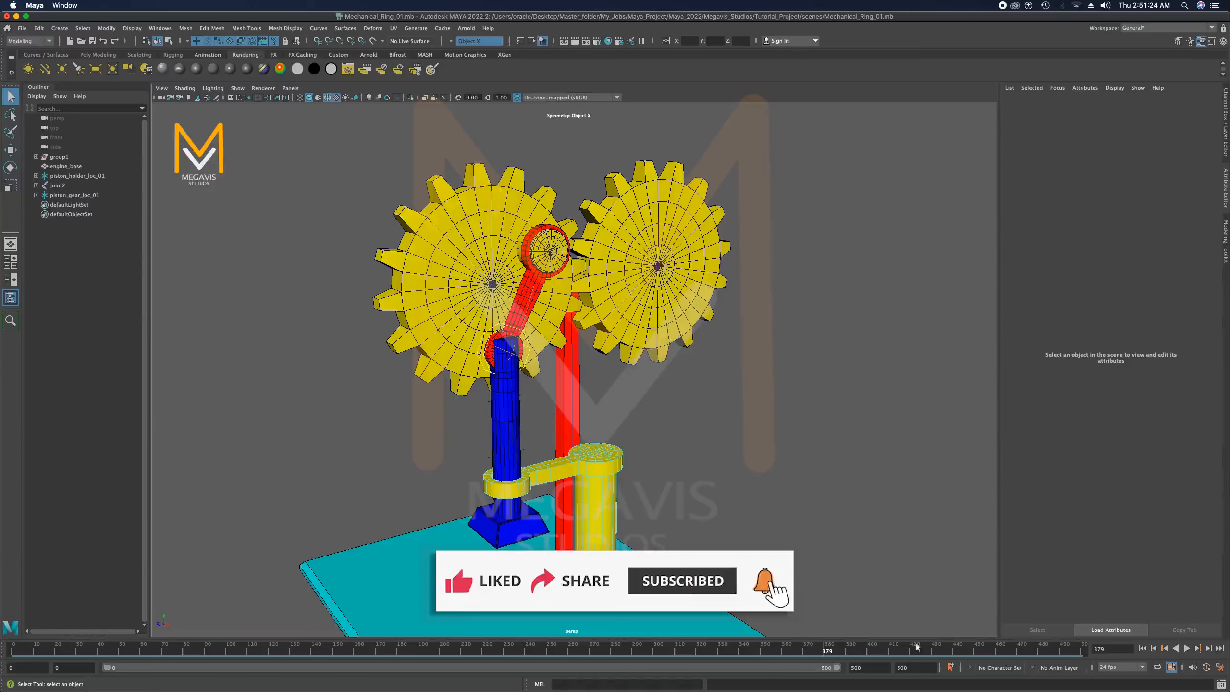
Set the current time to frame 0 on the timeline
middle_click_drag(778, 497, 813, 488, "alt")
right_click_drag(813, 488, 846, 486, "alt")
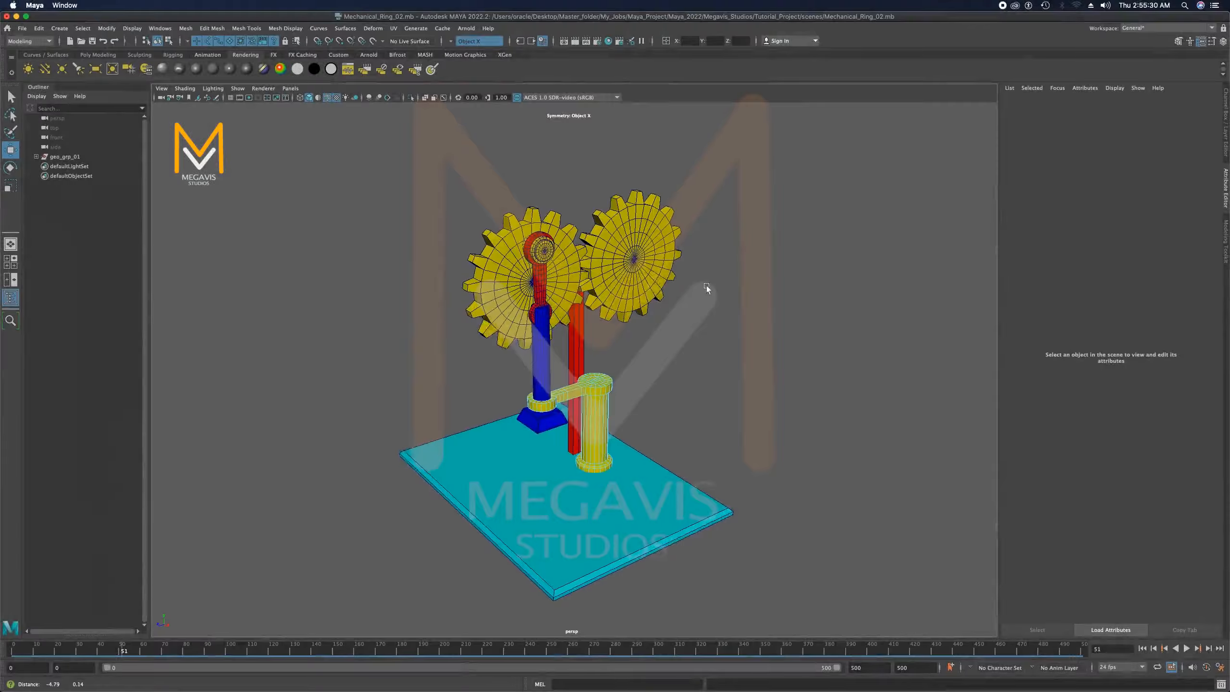
scroll(702, 284, "up", 3)
left_click_drag(701, 282, 681, 314, "alt")
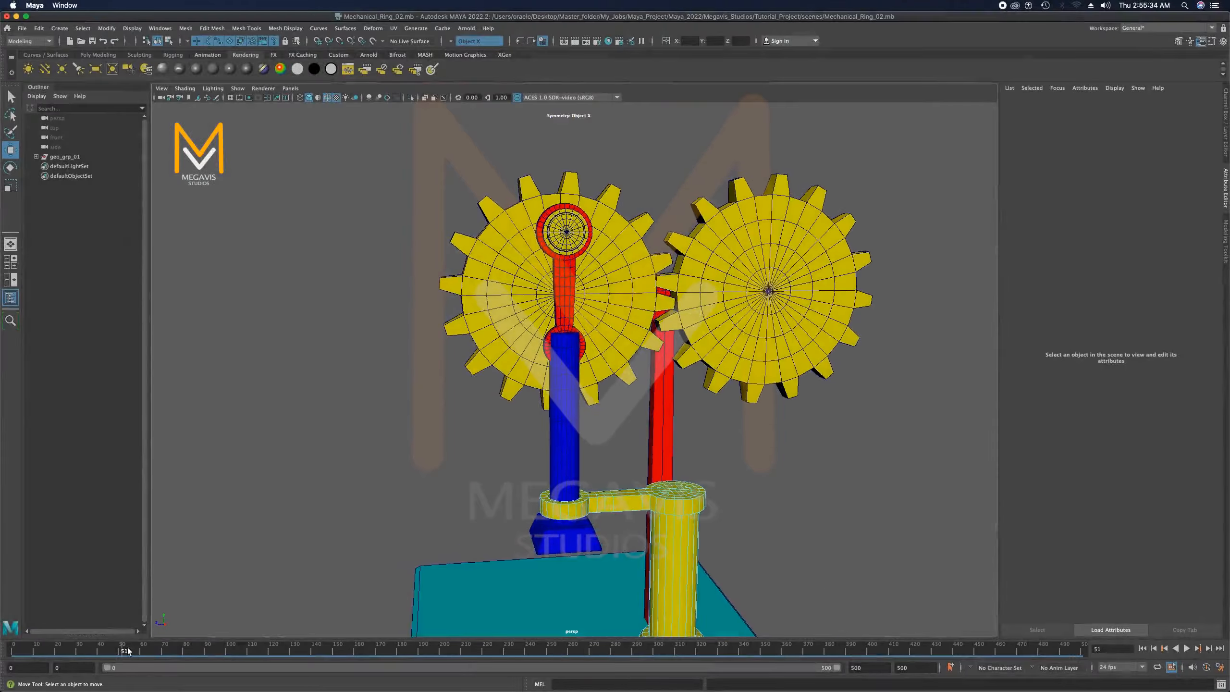
left_click_drag(127, 651, 6, 645)
left_click_drag(624, 454, 659, 471, "alt")
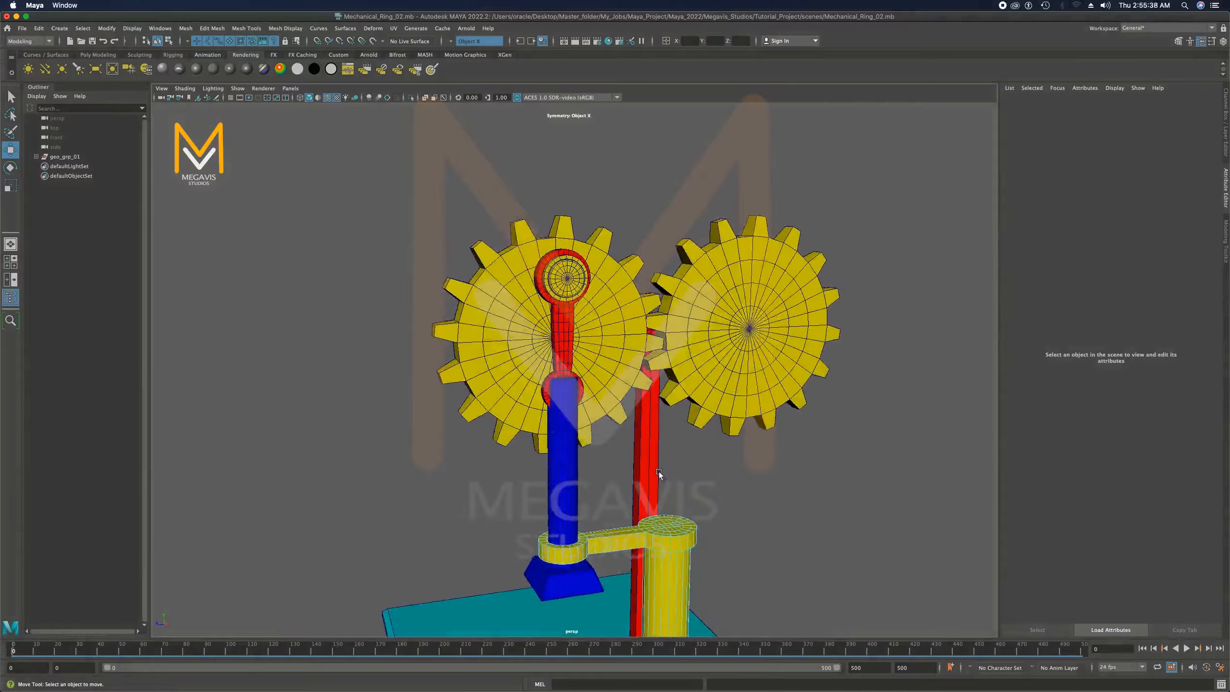
scroll(659, 471, "up", 3)
middle_click_drag(633, 436, 581, 442, "alt")
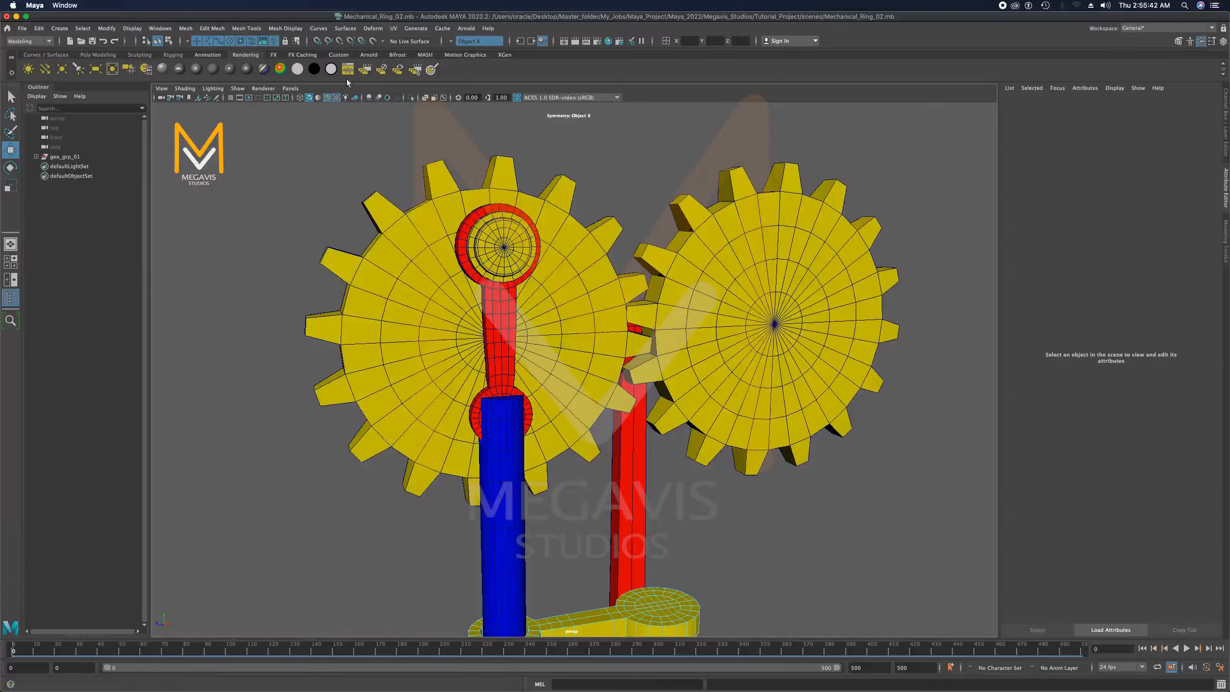
Draw a two-joint chain in the side view from the centre of the connecting arm's lower pivot to its upper pivot
left_click(174, 55)
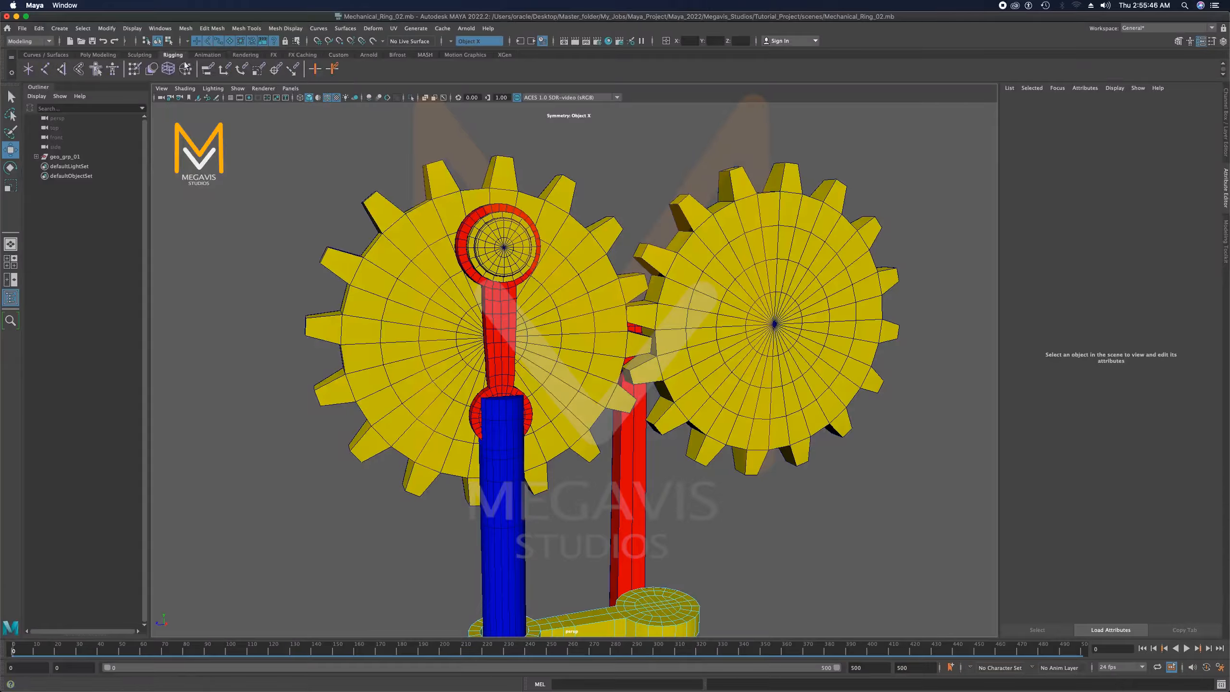
left_click(44, 69)
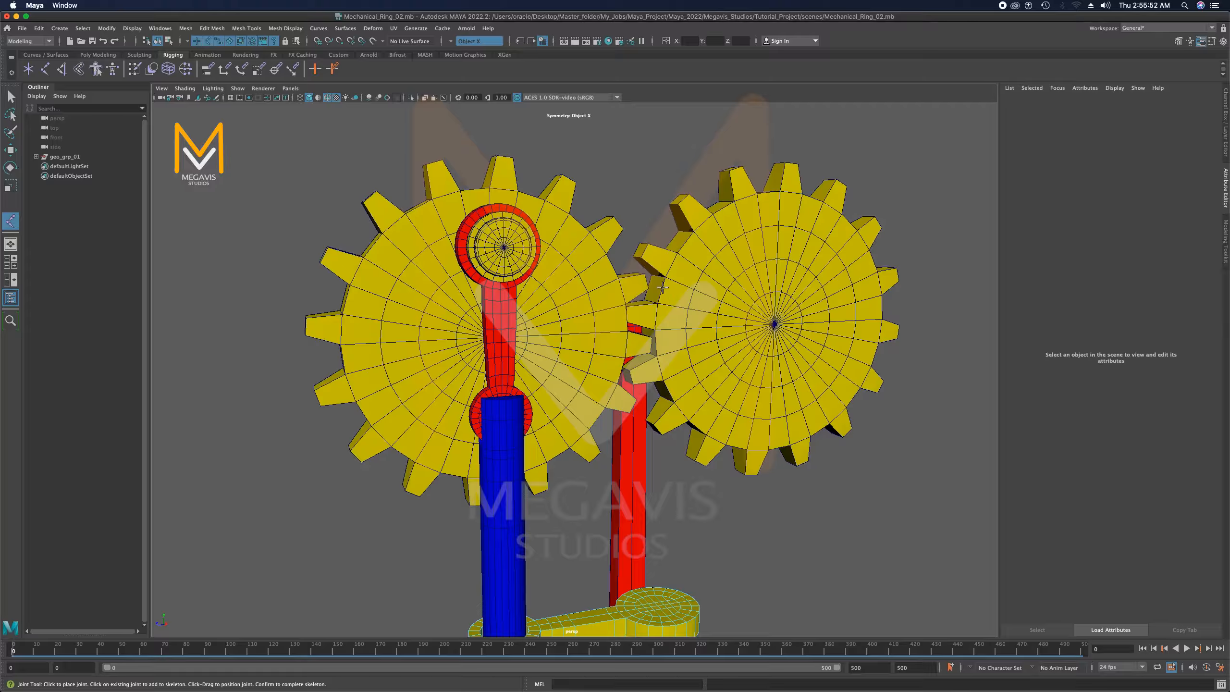
key("space")
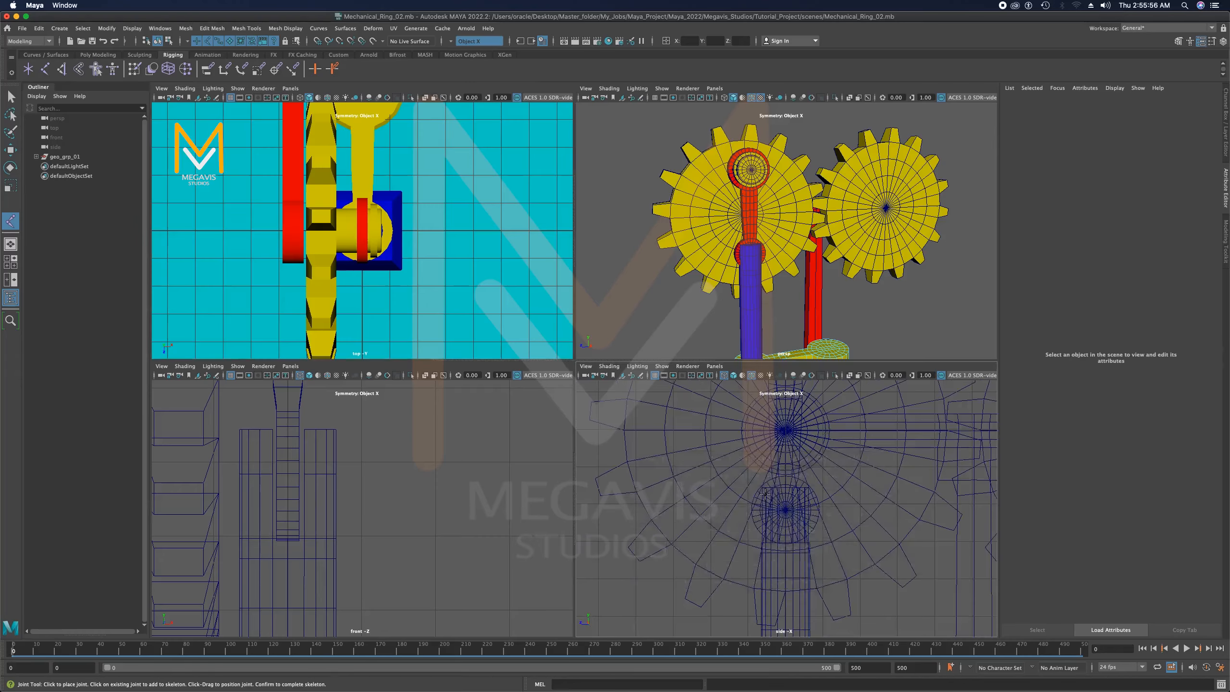
key("space")
middle_click_drag(710, 416, 710, 360, "alt")
scroll(710, 359, "down", 10)
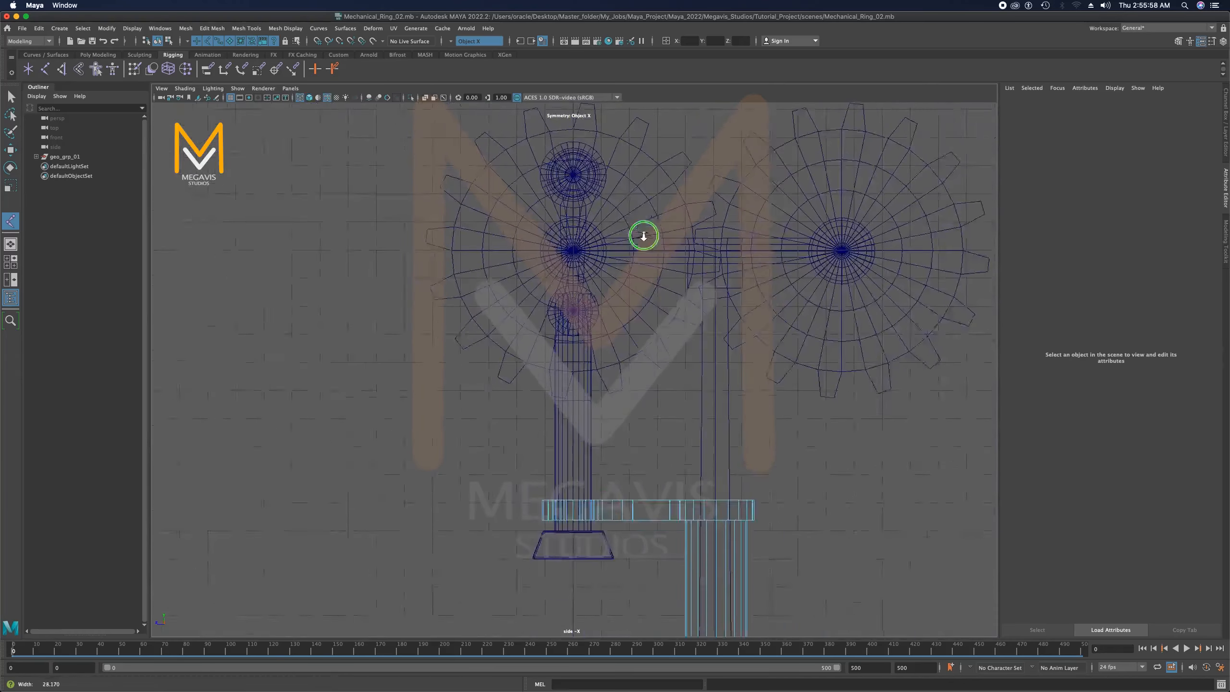
right_click_drag(699, 340, 896, 361, "alt")
middle_click_drag(754, 368, 736, 420, "alt")
right_click_drag(741, 419, 961, 432, "alt")
middle_click_drag(815, 412, 808, 439, "alt")
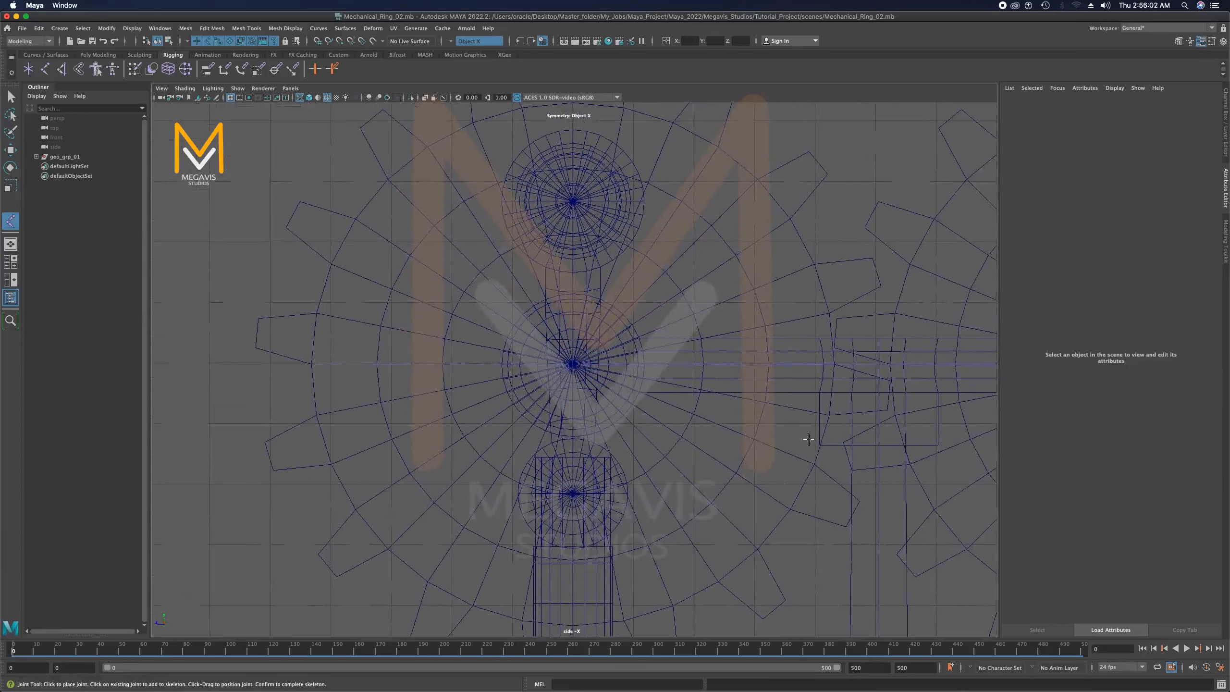
left_click(573, 493)
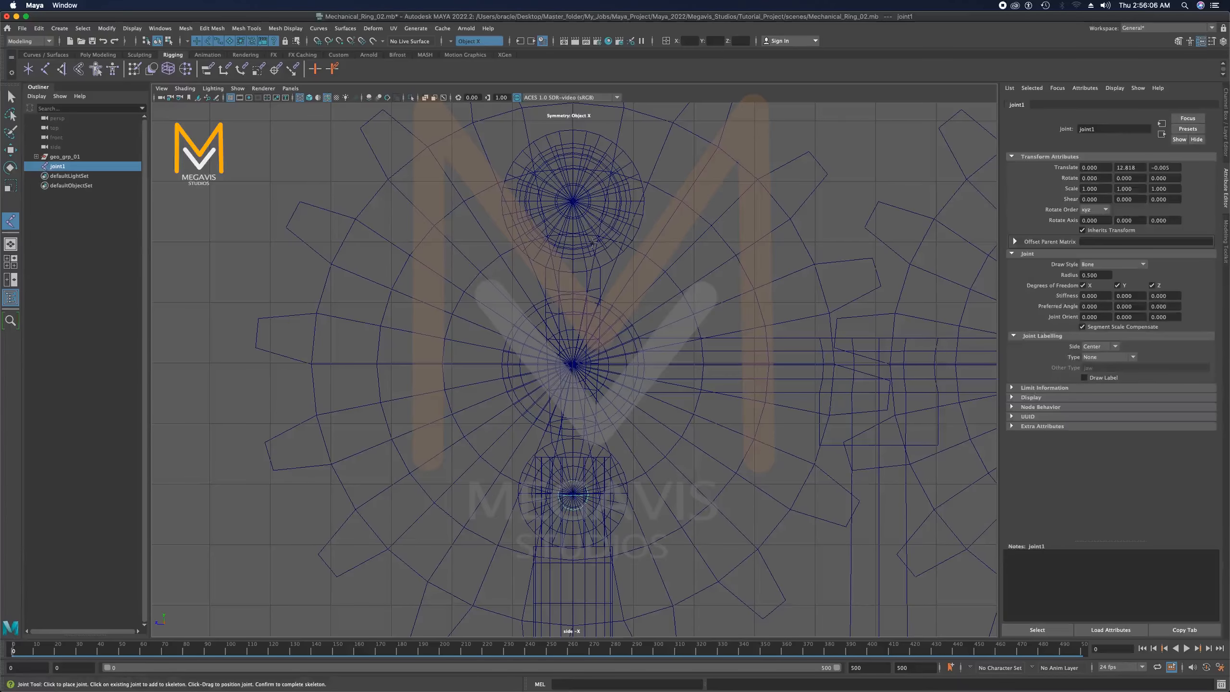
left_click(572, 200)
key("space")
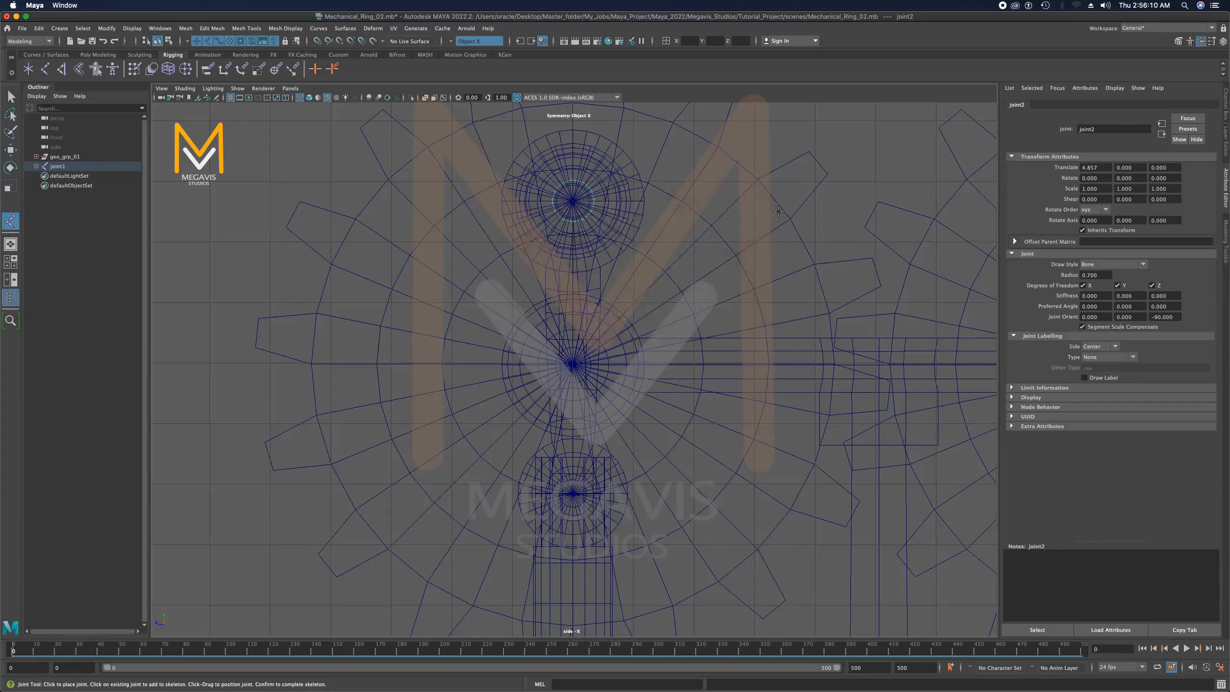
key("space")
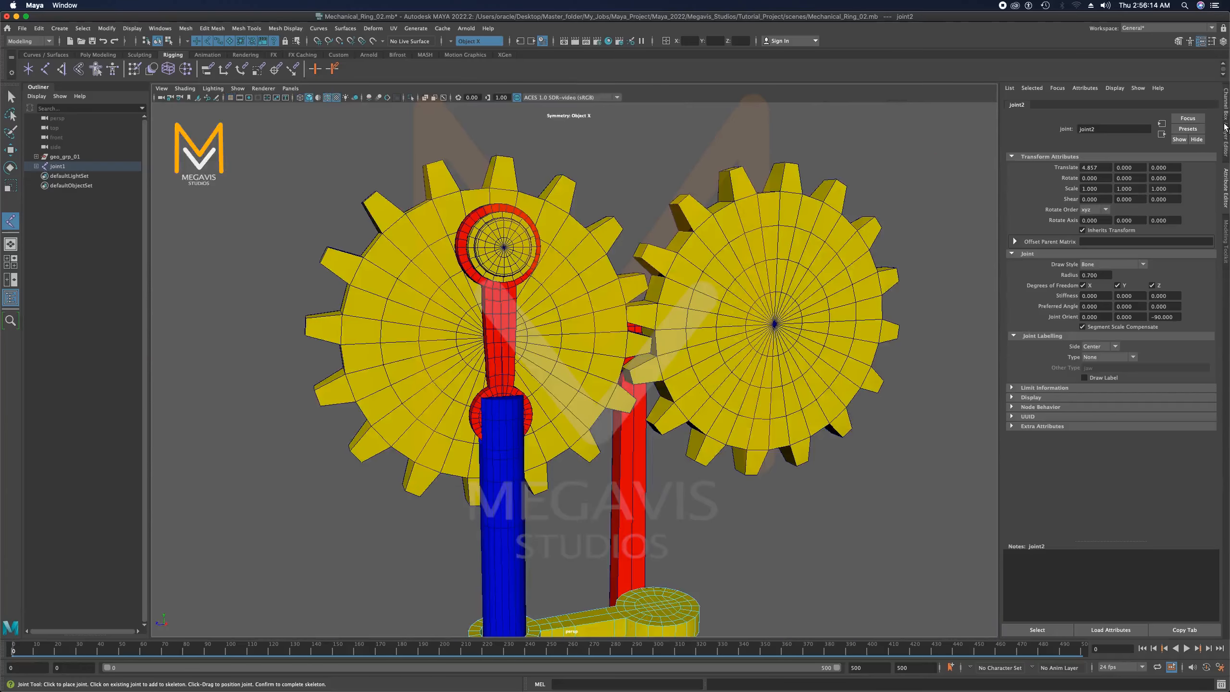
Exit the Joint tool and hide the gear and piston_rod_layer display layers to expose the joint chain
left_click(1225, 127)
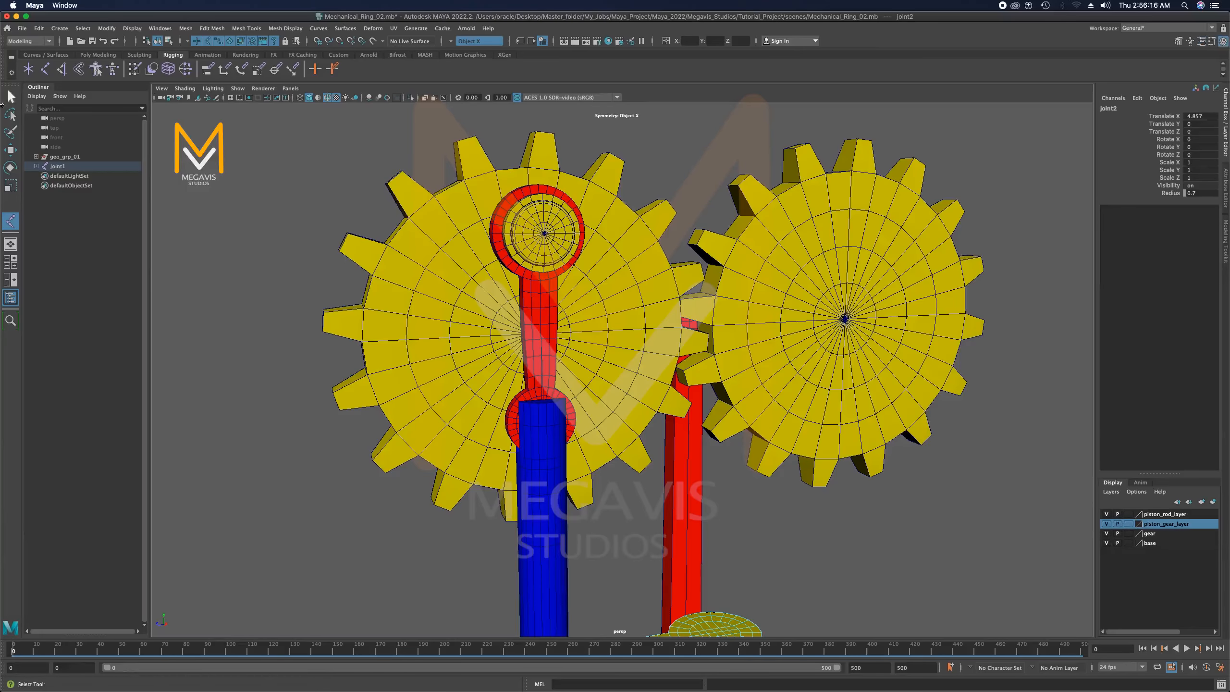
left_click(11, 97)
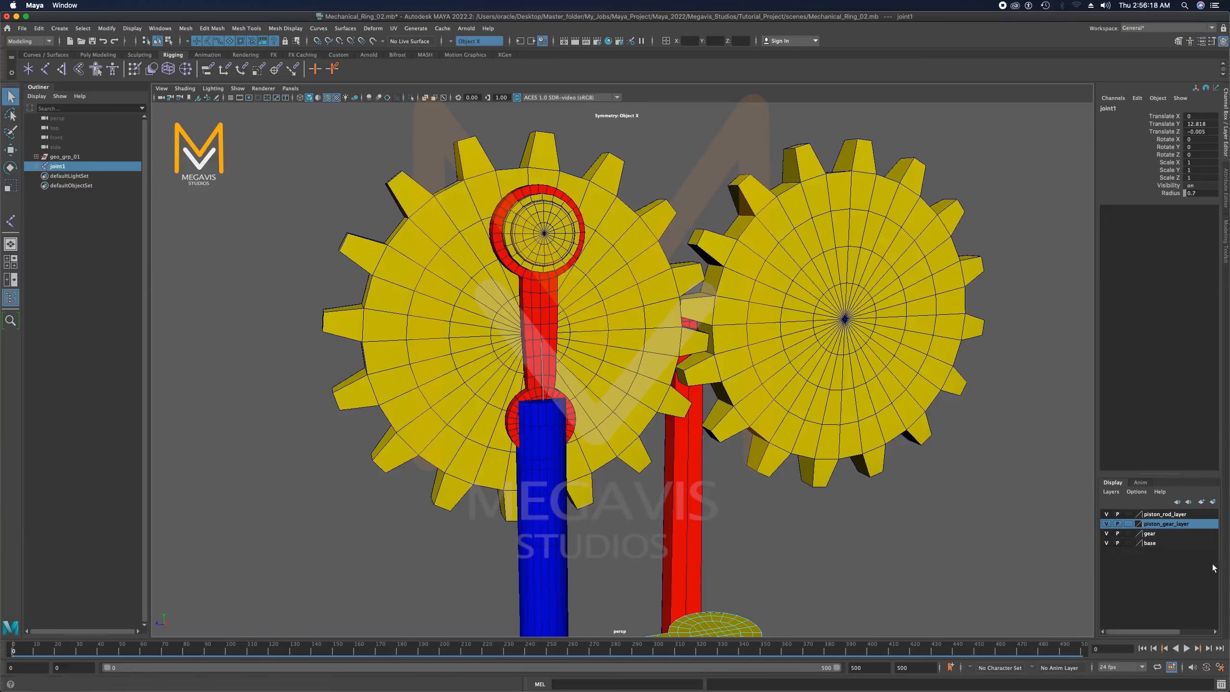
left_click(1106, 532)
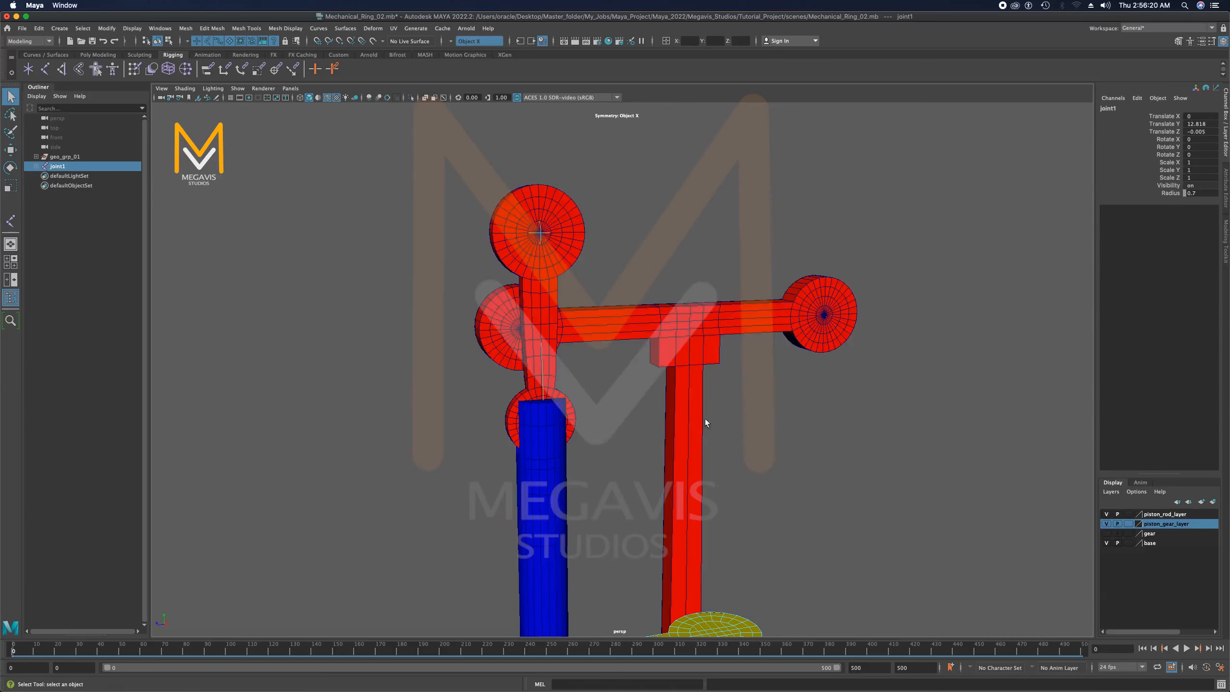
left_click_drag(706, 421, 583, 349, "alt")
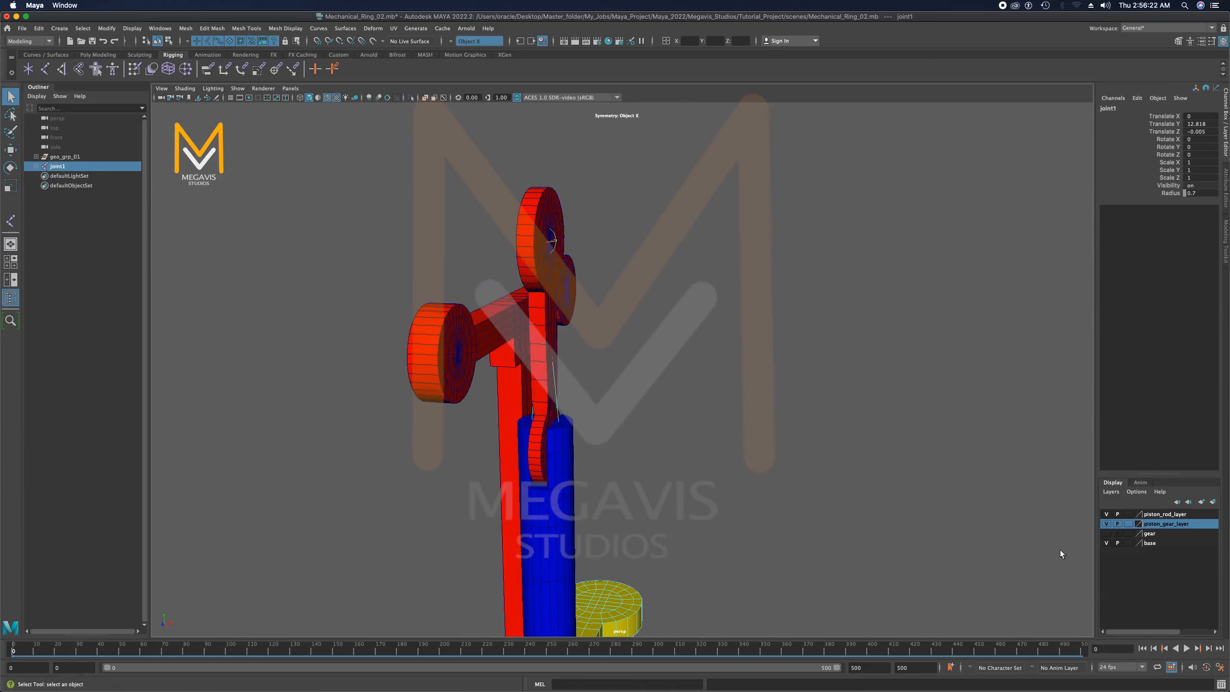
left_click(1105, 513)
left_click_drag(620, 411, 574, 384, "alt")
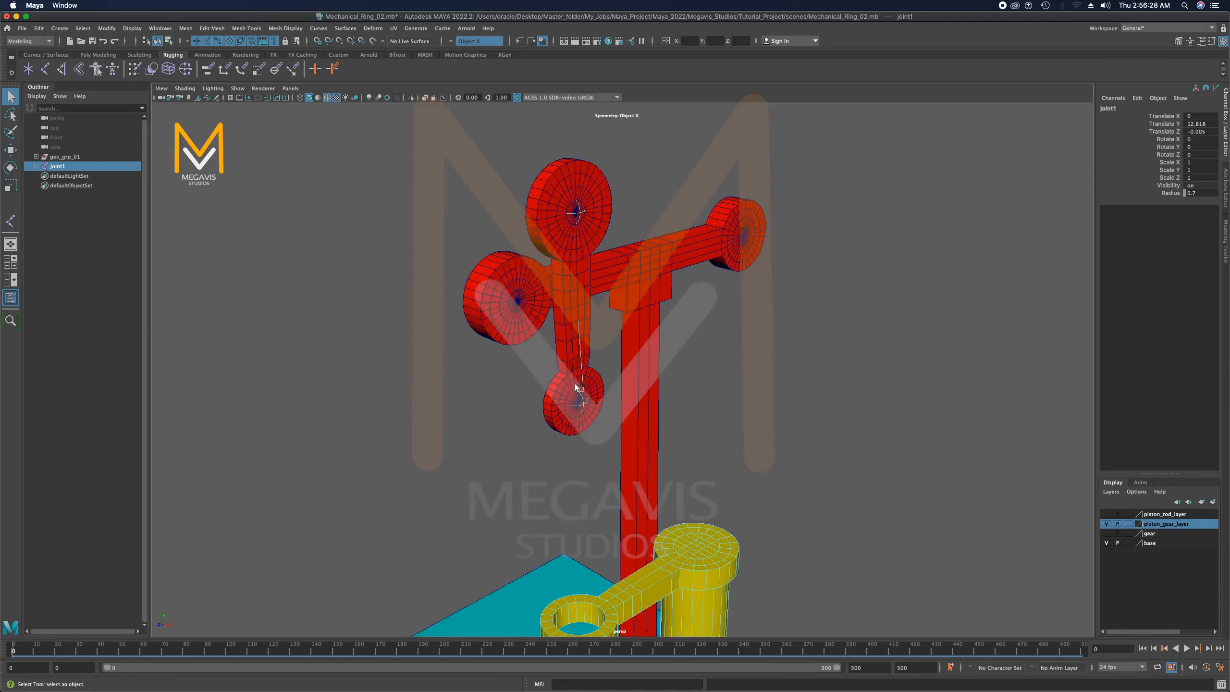
scroll(575, 384, "up", 5)
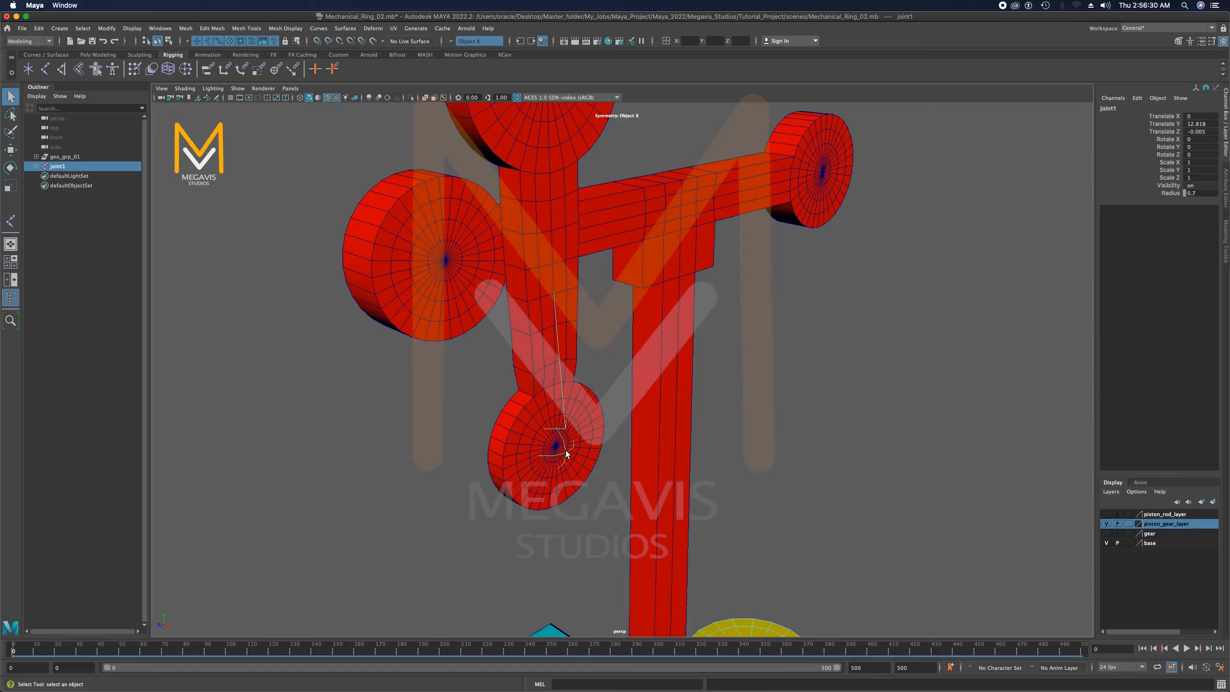
Move the root joint in the side view to Translate Y 12.843, centring it on the arm's lower pivot
left_click(529, 436)
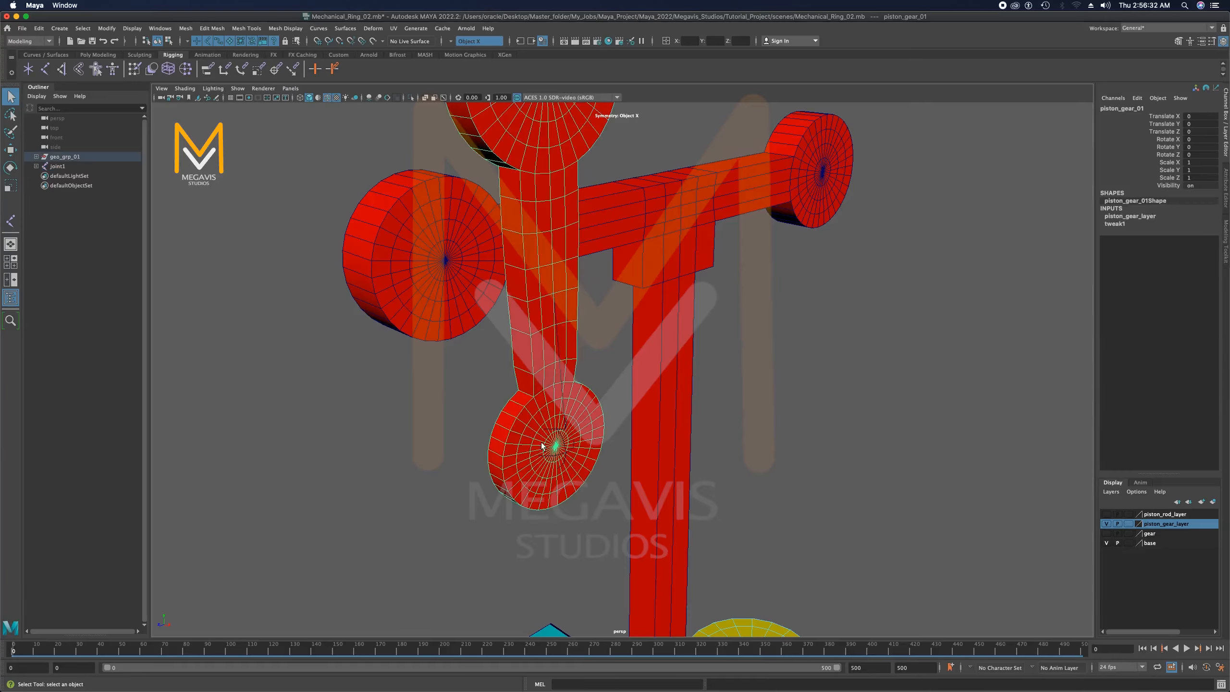
key("space")
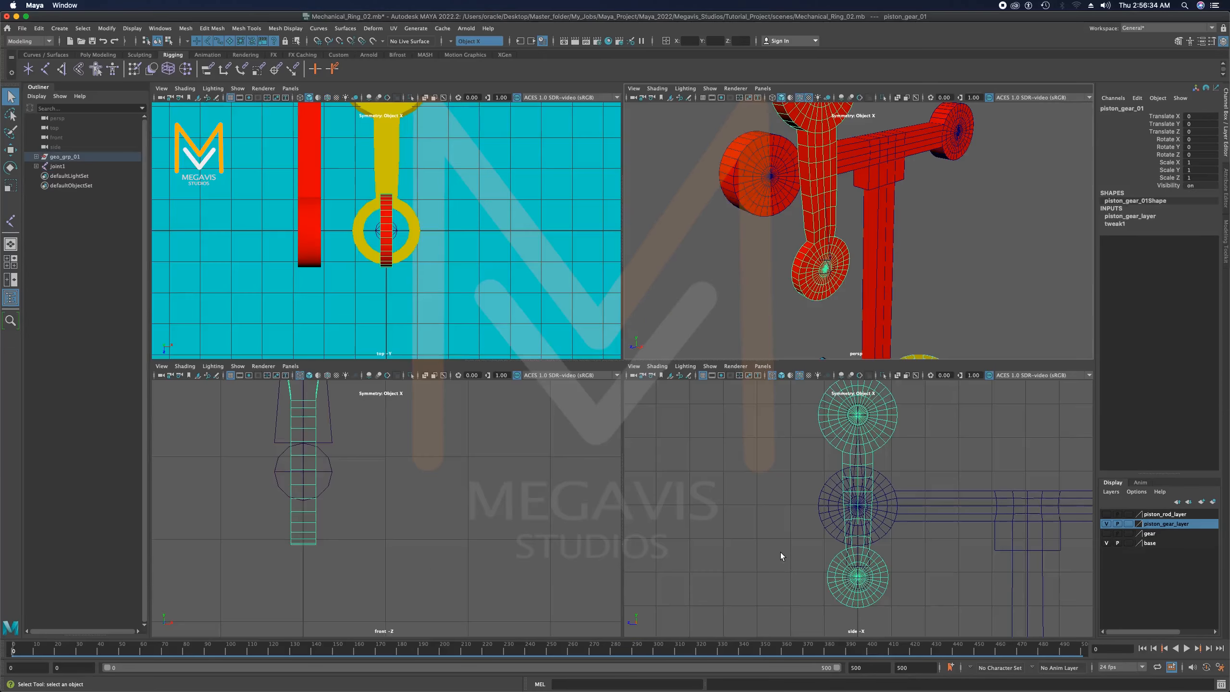
key("space")
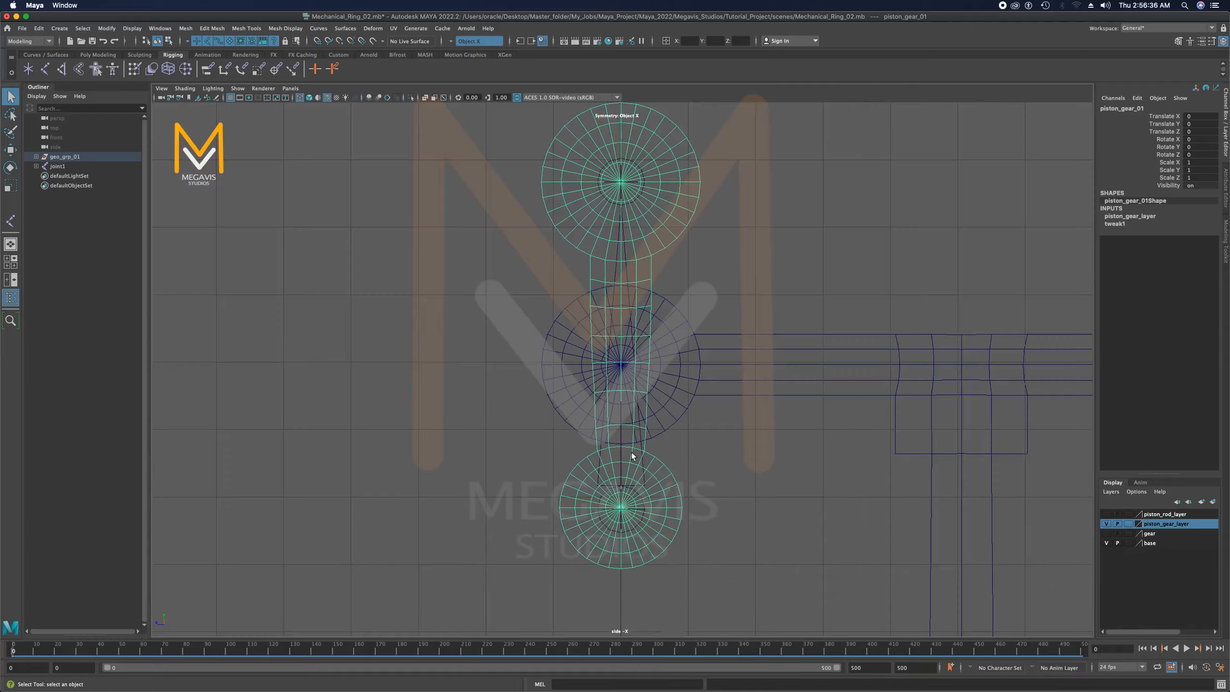
right_click_drag(633, 457, 765, 296, "alt")
left_click(646, 209)
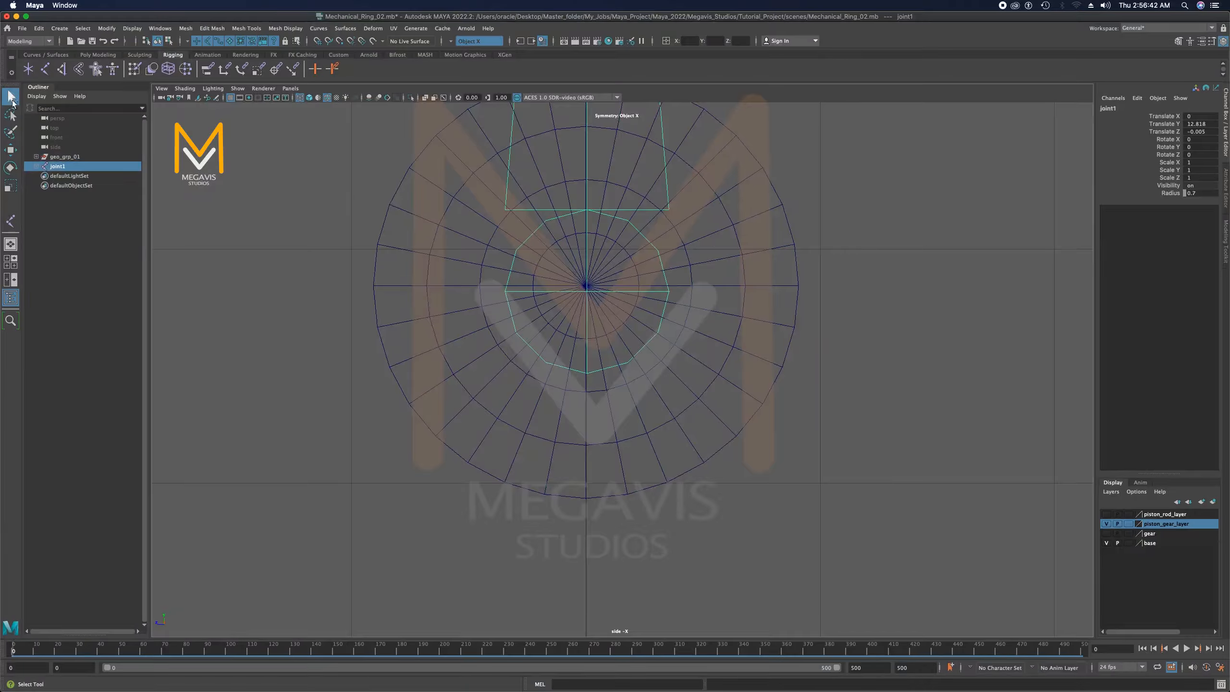
left_click(10, 149)
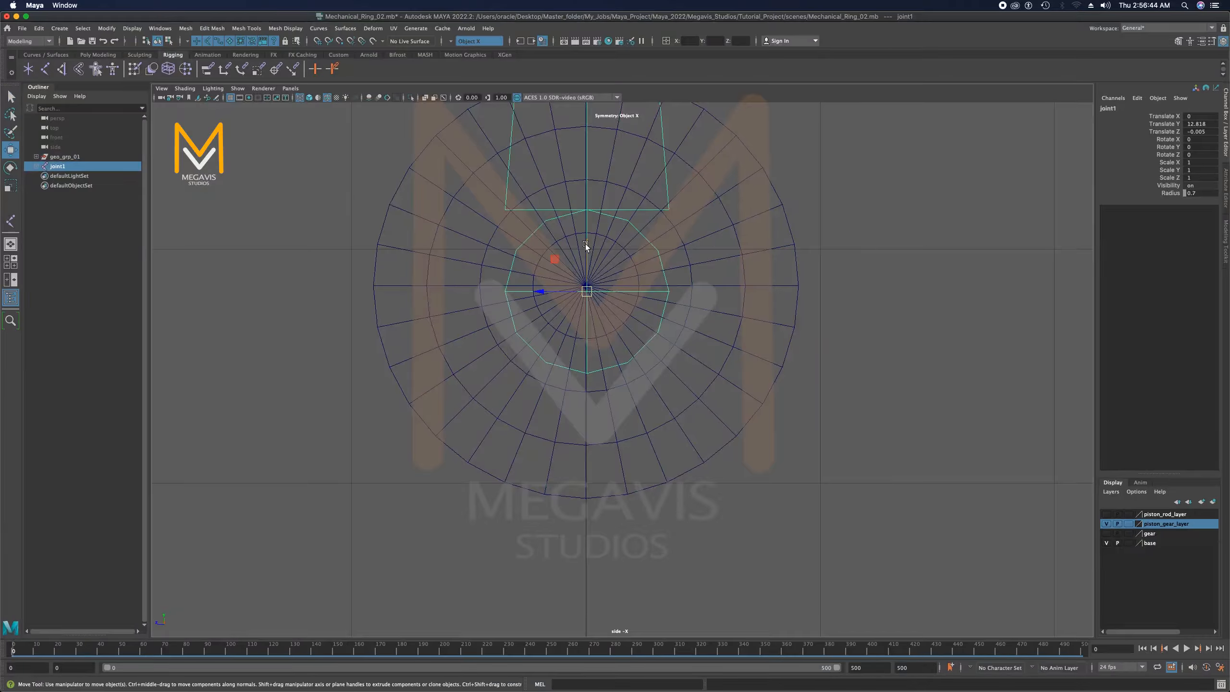
left_click_drag(585, 244, 587, 238)
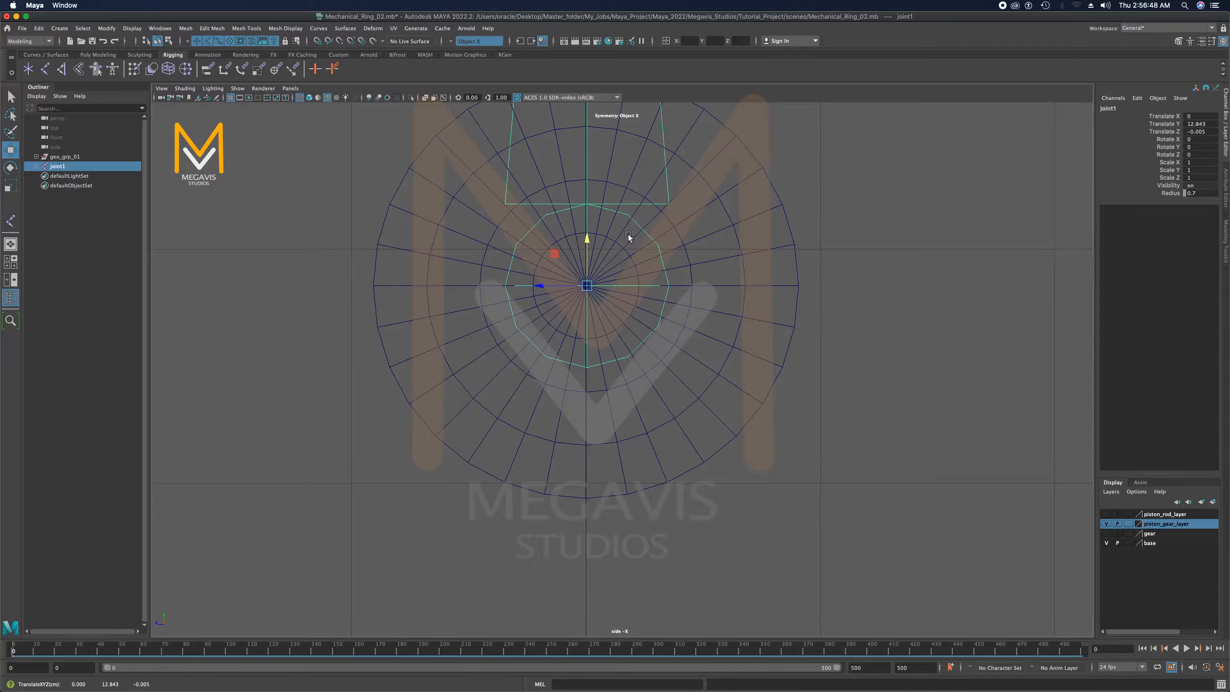
Move the end joint down to Translate X 4.827, centring it on the arm's upper pivot
mouse_move(670, 260)
middle_mouse_down("alt")
mouse_move(659, 644)
mouse_move(683, 618)
middle_mouse_up("alt")
middle_click_drag(687, 286, 686, 517, "alt")
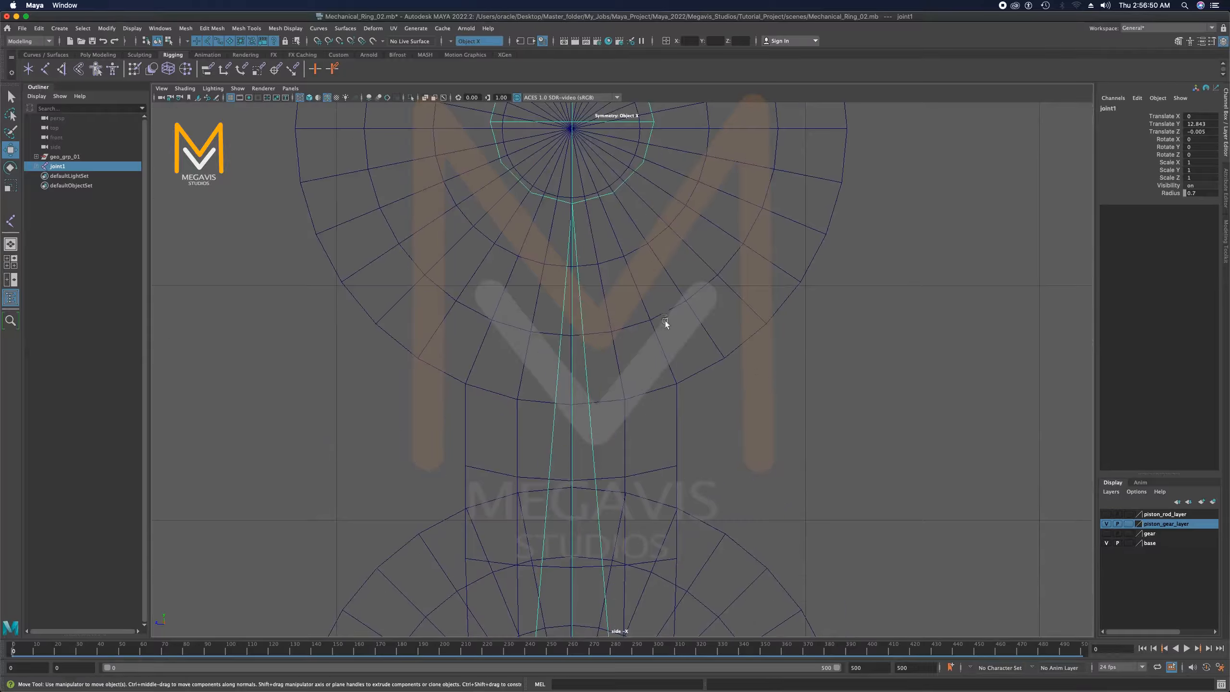
middle_click_drag(671, 260, 683, 488, "alt")
left_click(654, 308)
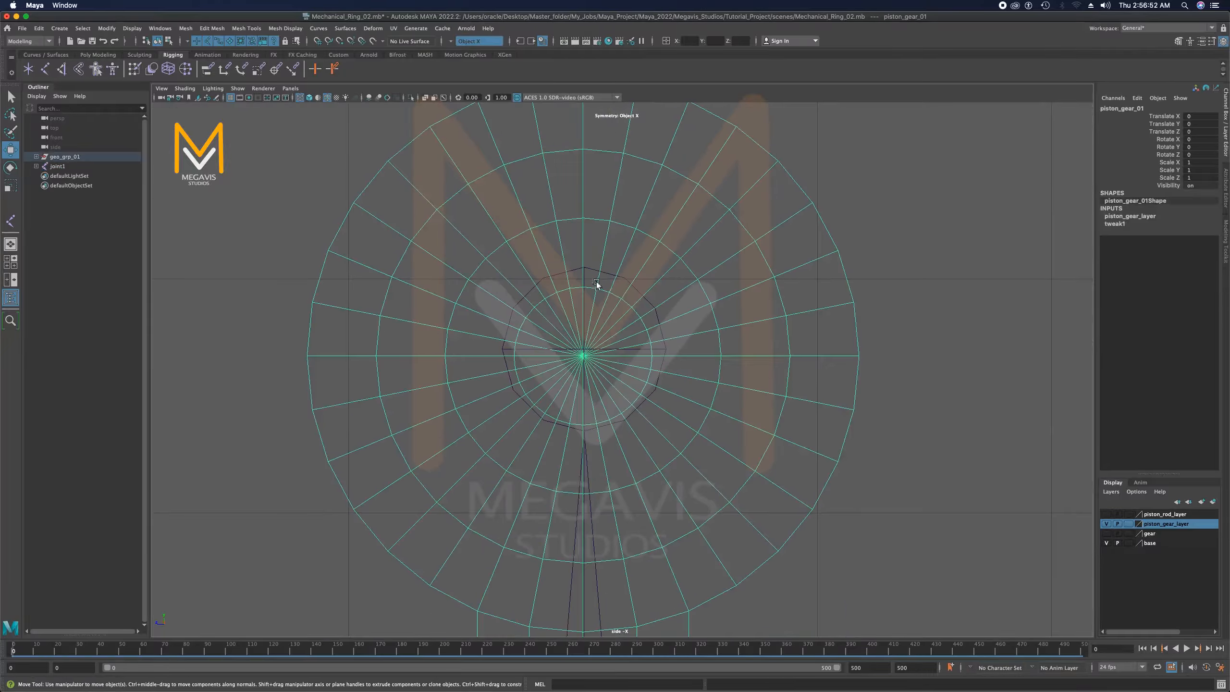
left_click(622, 276)
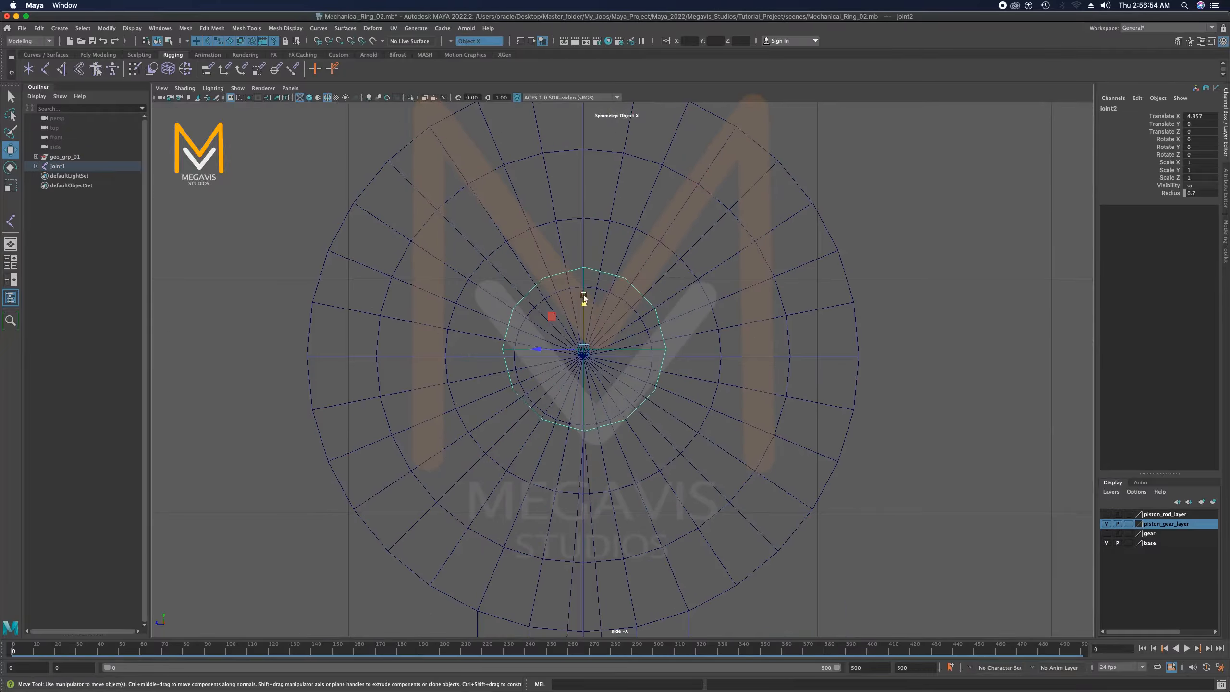
left_click_drag(583, 294, 585, 303)
Check the joint chain's alignment with the connecting arm in the front view
key("space")
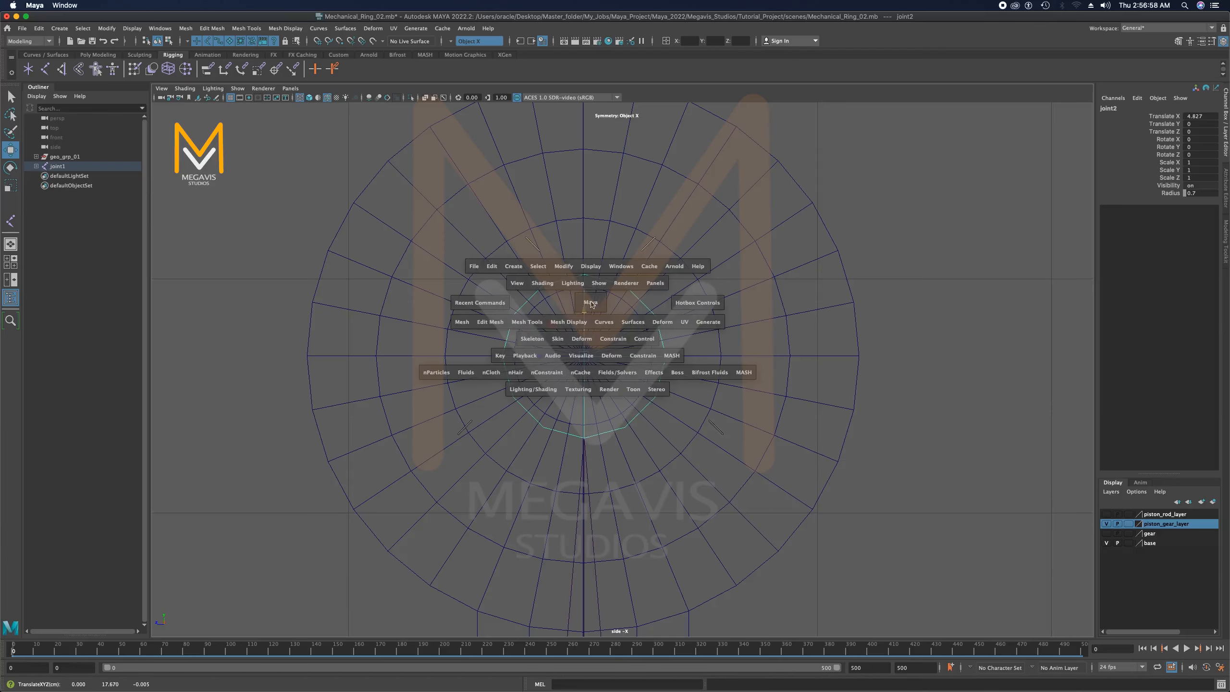
key("space")
key("space")
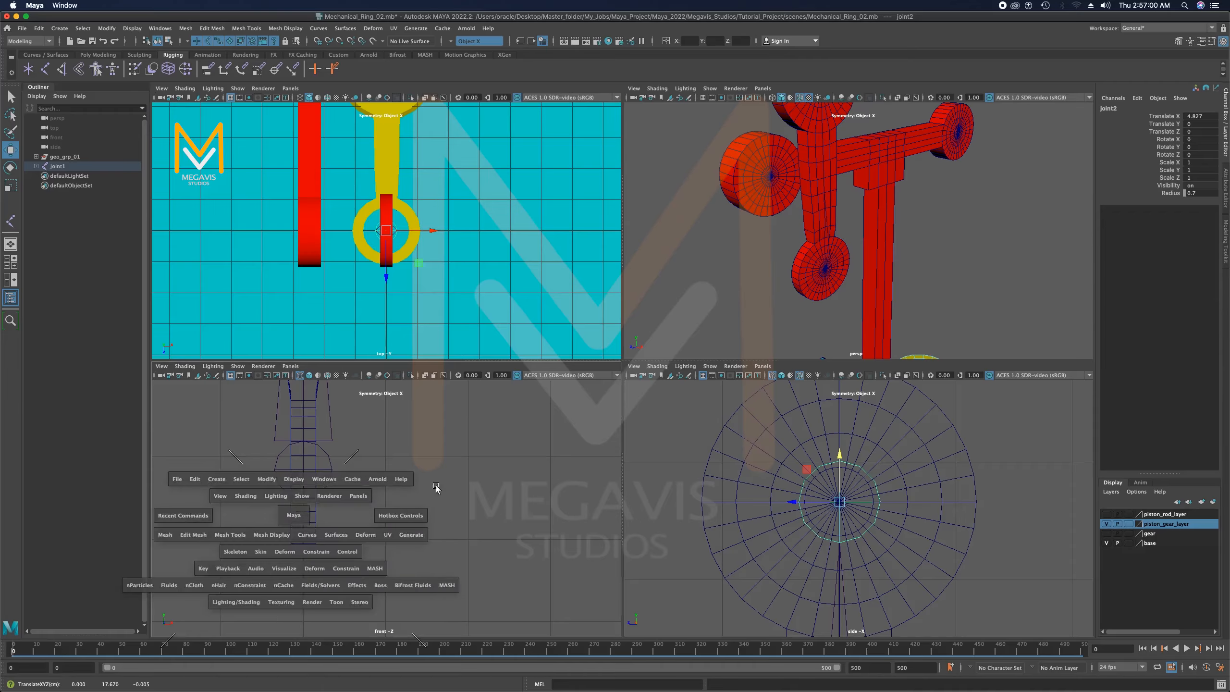
key("f")
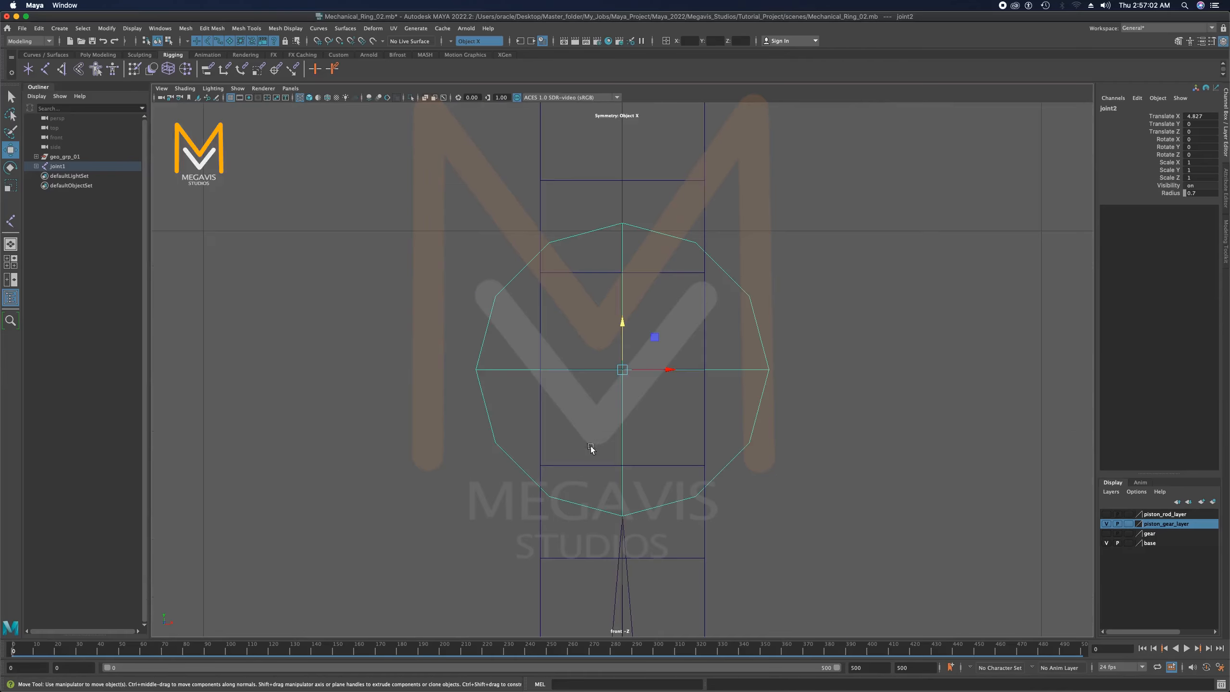
middle_click_drag(661, 404, 622, 250, "alt")
middle_click_drag(703, 537, 614, 292, "alt")
key("space")
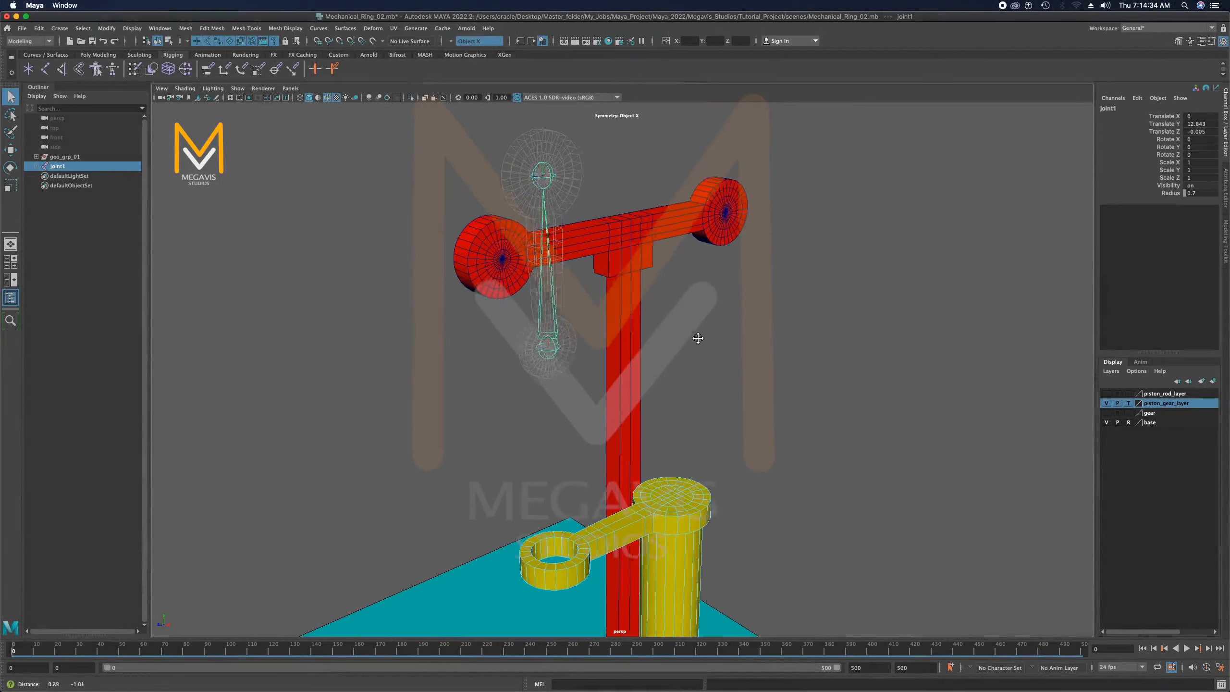
Show the gear display layer again and set it to template display
middle_click_drag(697, 338, 675, 389, "alt")
left_click_drag(675, 389, 654, 358, "alt")
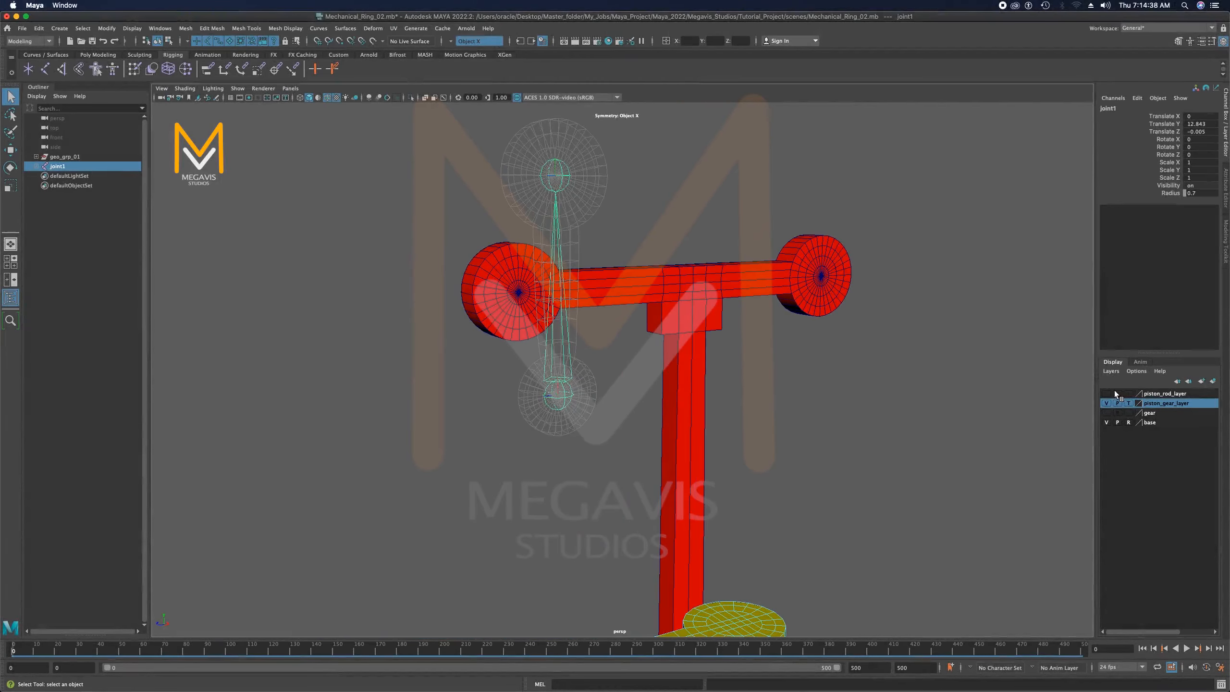
left_click(1105, 412)
left_click(1149, 412)
left_click_drag(688, 342, 777, 344, "alt")
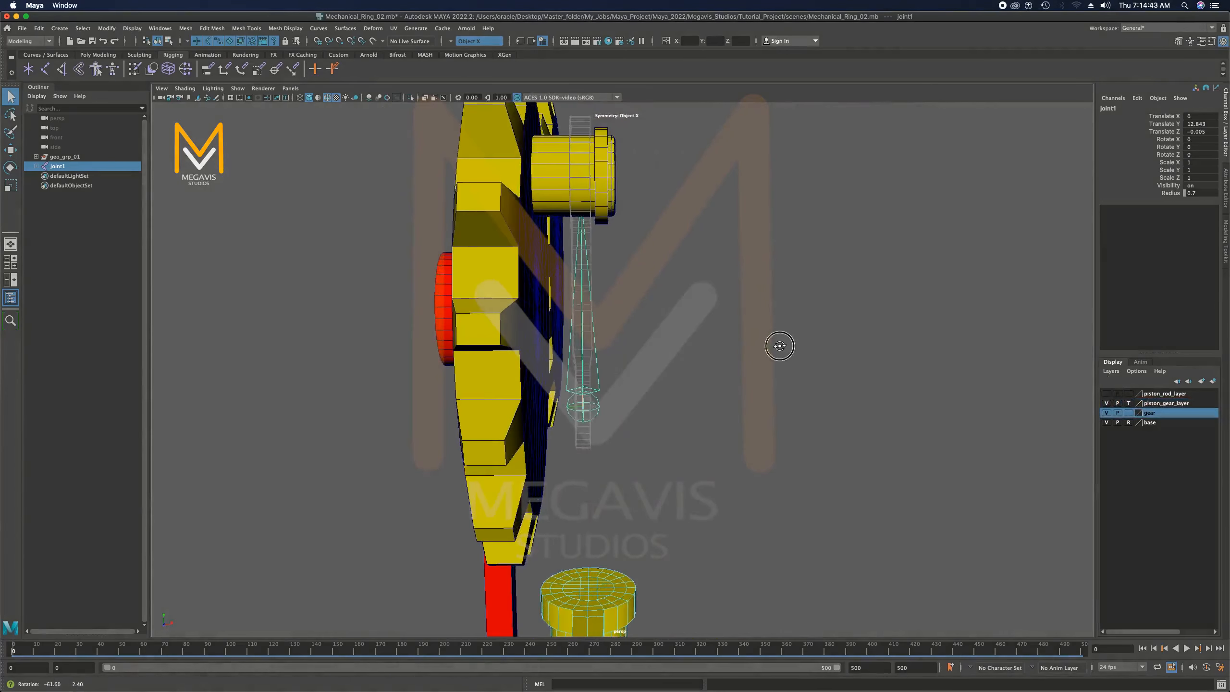
left_click(612, 191)
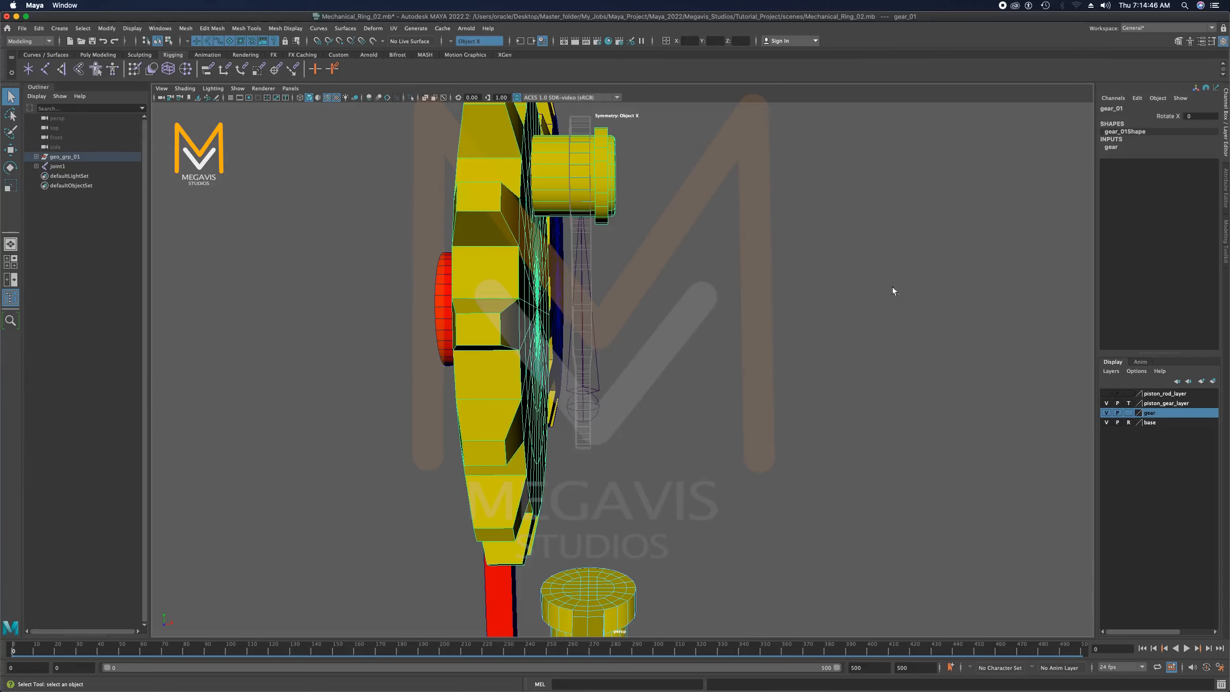
left_click(1129, 413)
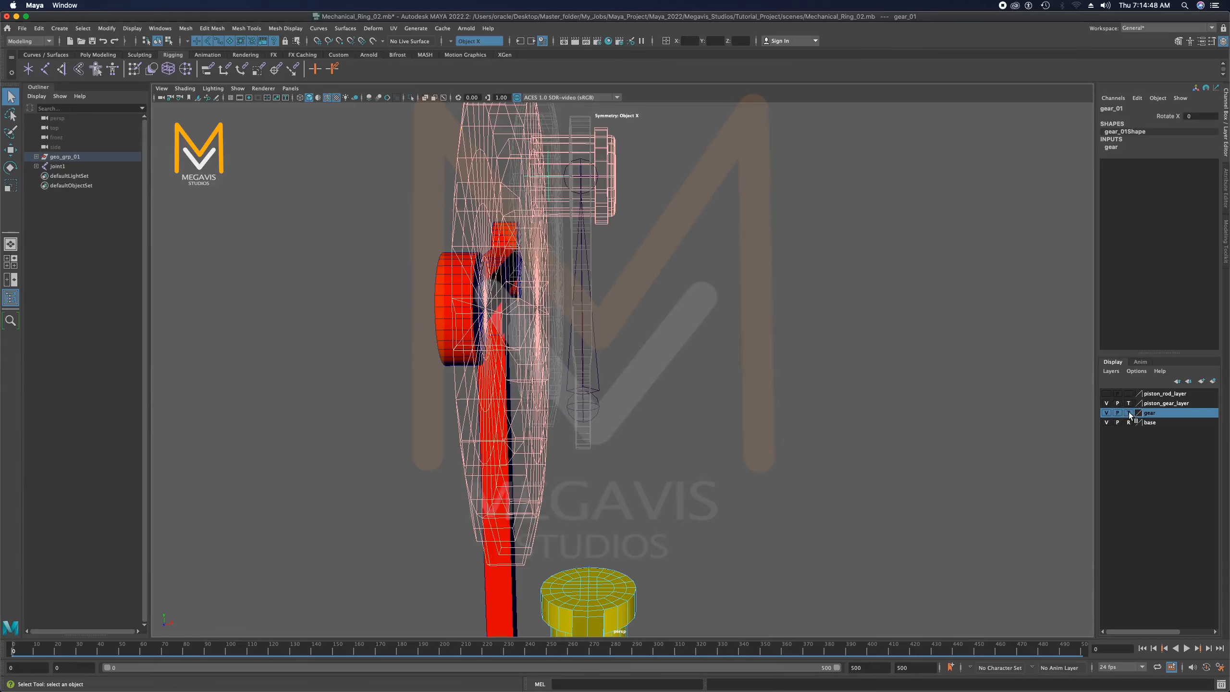
Duplicate the chain's upper end joint, offset toward the gear to Translate Y 0.741, and unparent the copy from the chain
left_click_drag(719, 288, 733, 372, "alt")
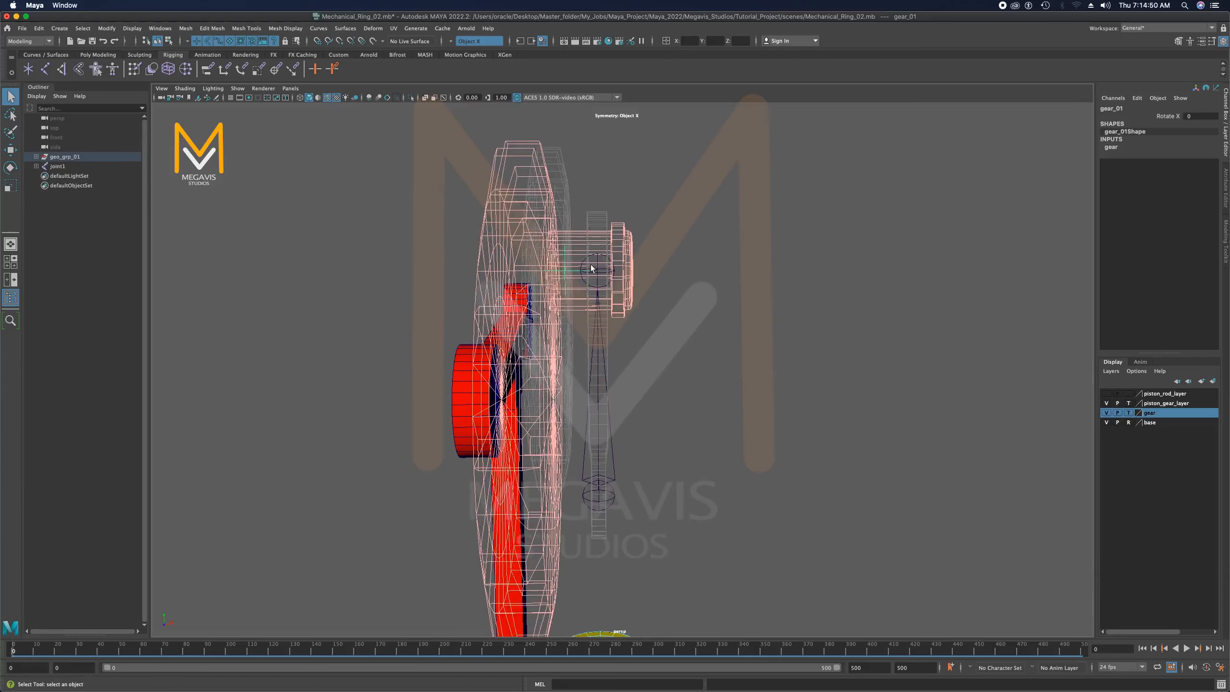
left_click(606, 273)
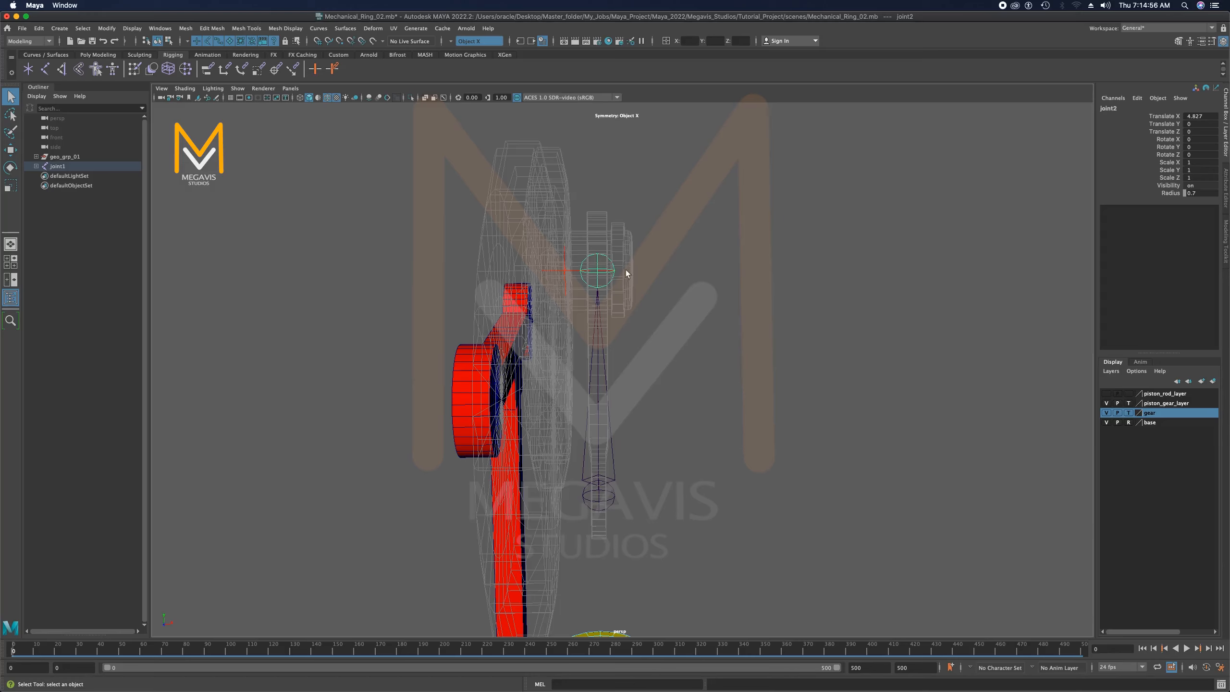
key("ctrl+d")
key("w")
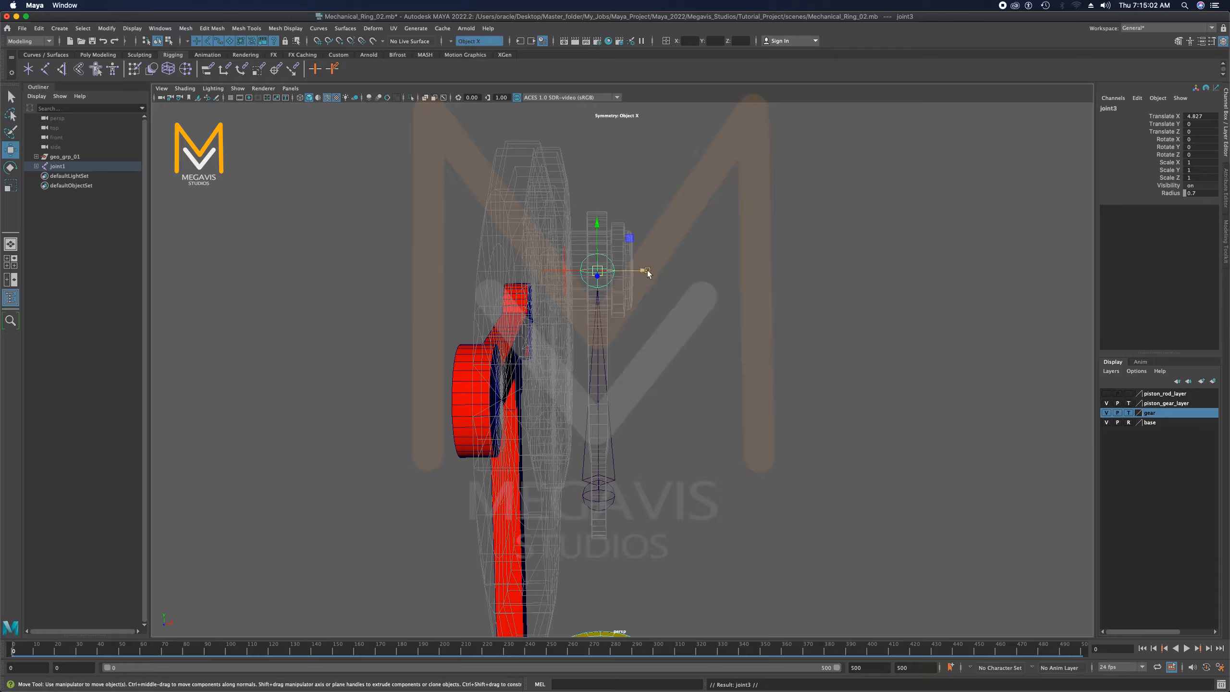
left_click(647, 271)
left_click_drag(648, 271, 612, 270)
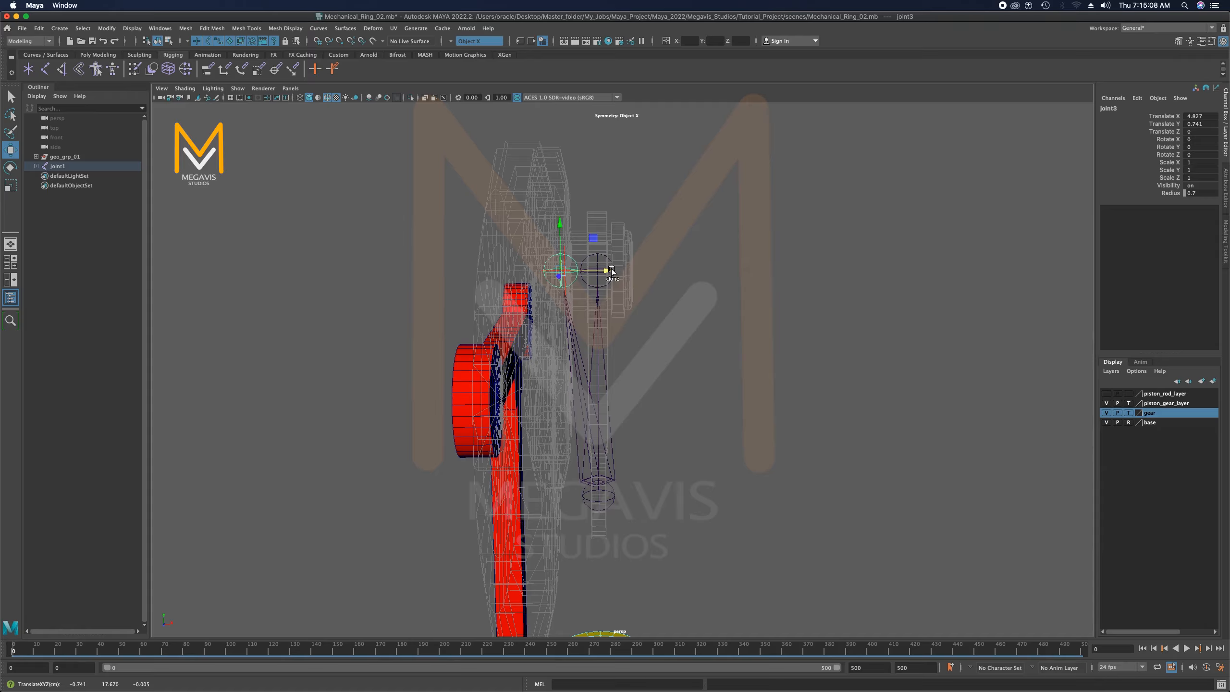
key("shift+p")
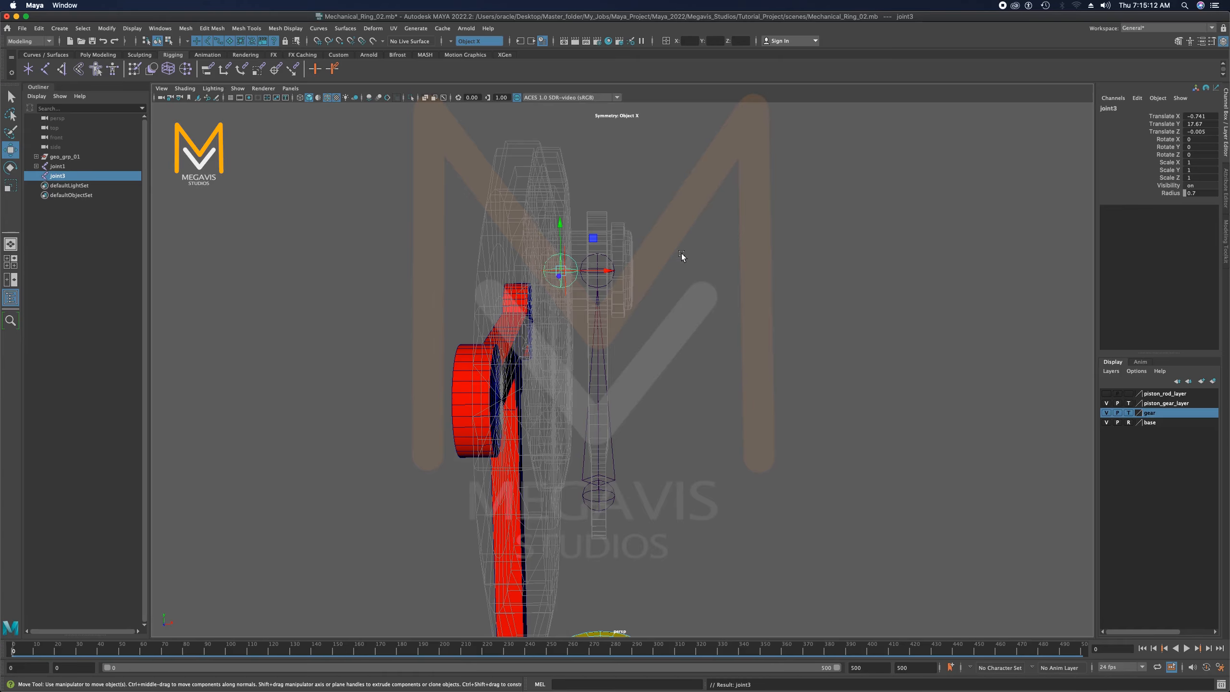
Reduce the duplicated joint's radius to 0.4
right_click_drag(681, 254, 890, 283, "alt")
left_click_drag(890, 283, 812, 262, "alt")
key("space")
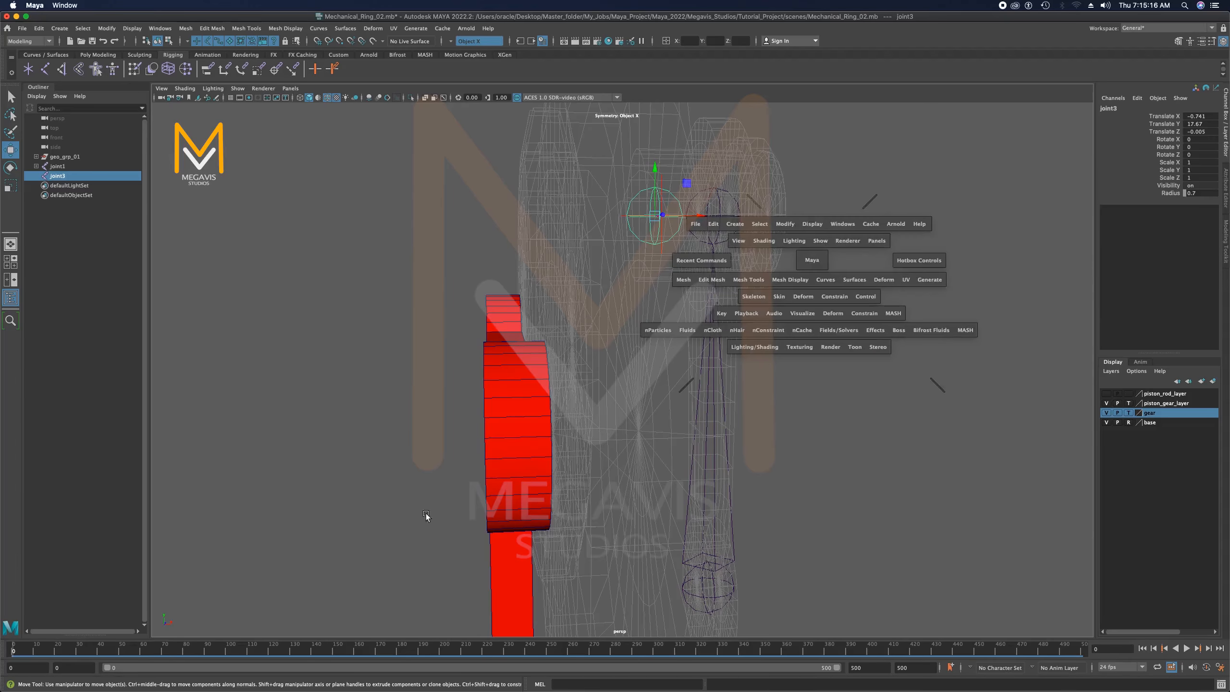
key("space")
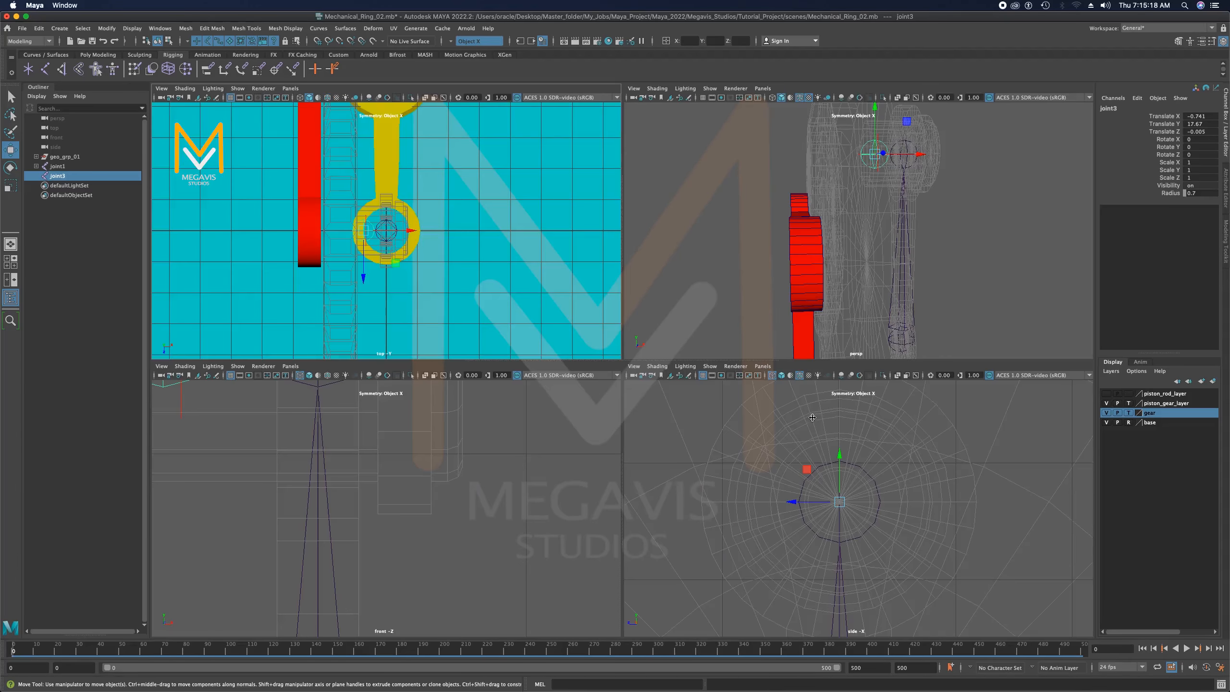
key("space")
key("space")
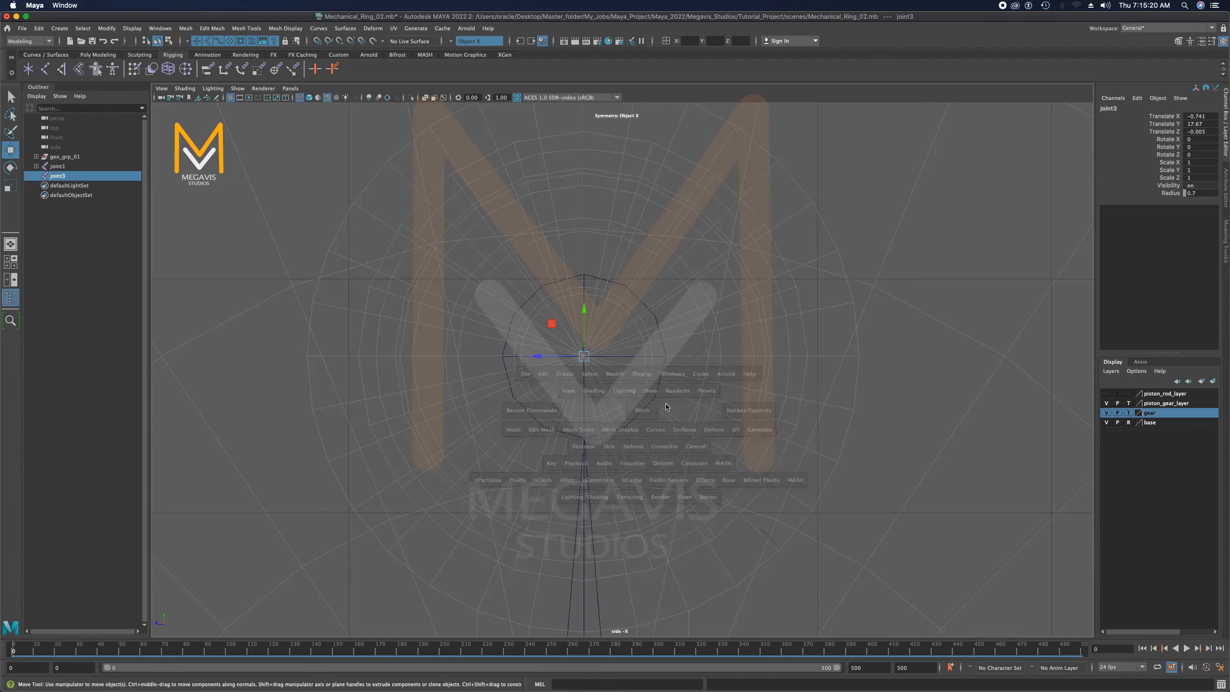
key("space")
key("space")
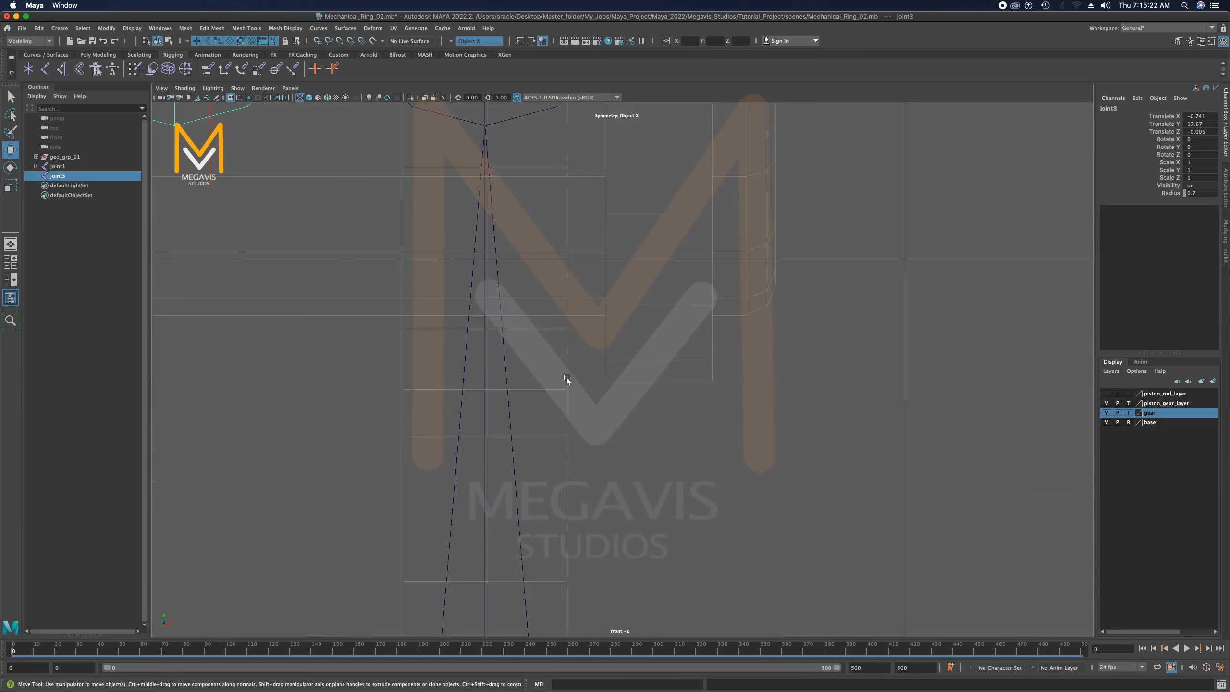
middle_click_drag(700, 300, 694, 617, "alt")
middle_click_drag(659, 477, 692, 377, "alt")
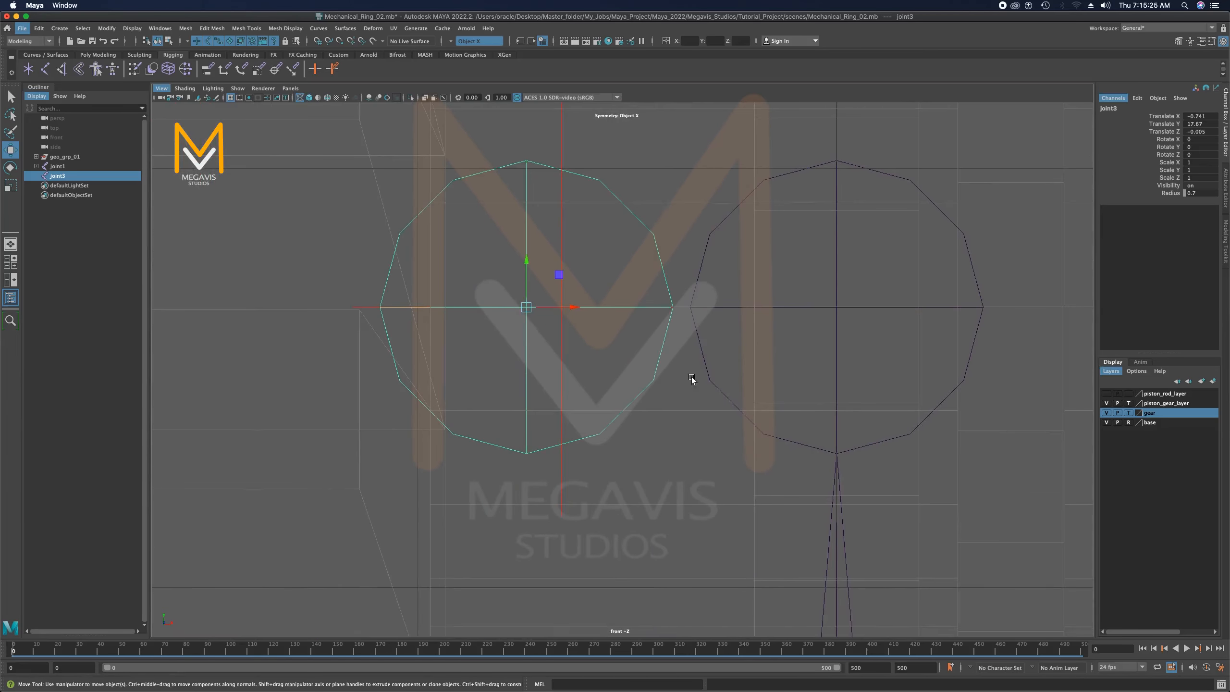
left_click(1170, 193)
middle_click_drag(872, 301, 861, 300)
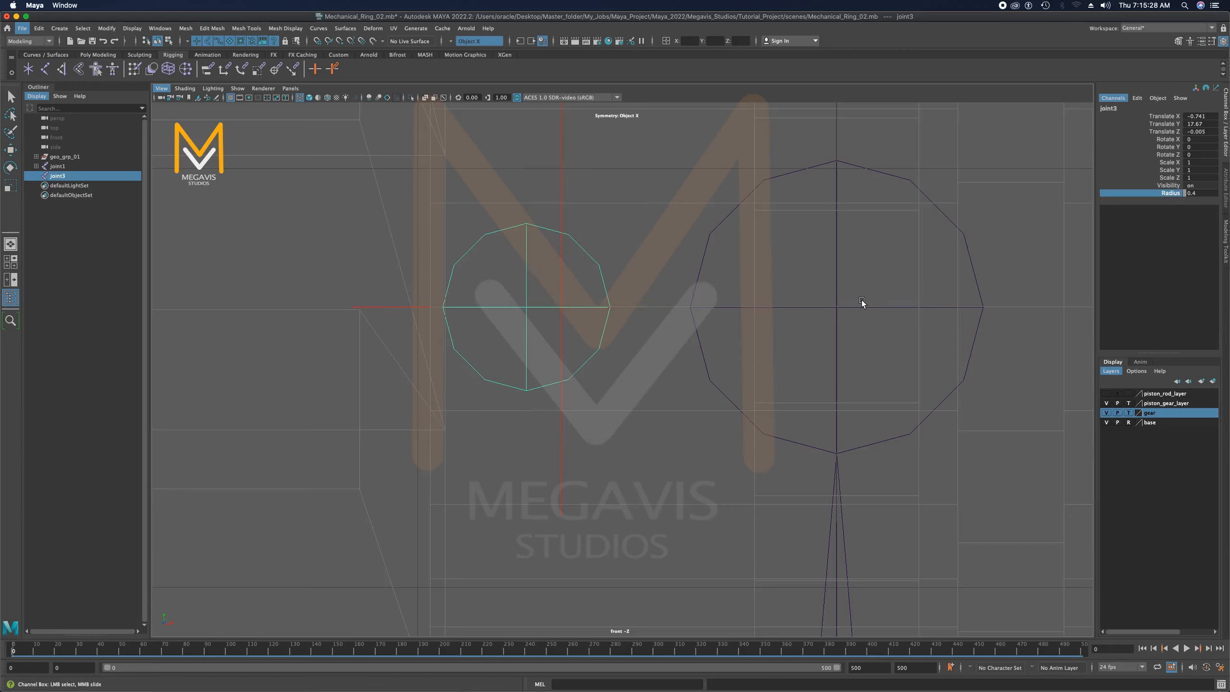
Move the duplicated joint in the front view toward the arm's upper joint, to Translate X -0.572
key("w")
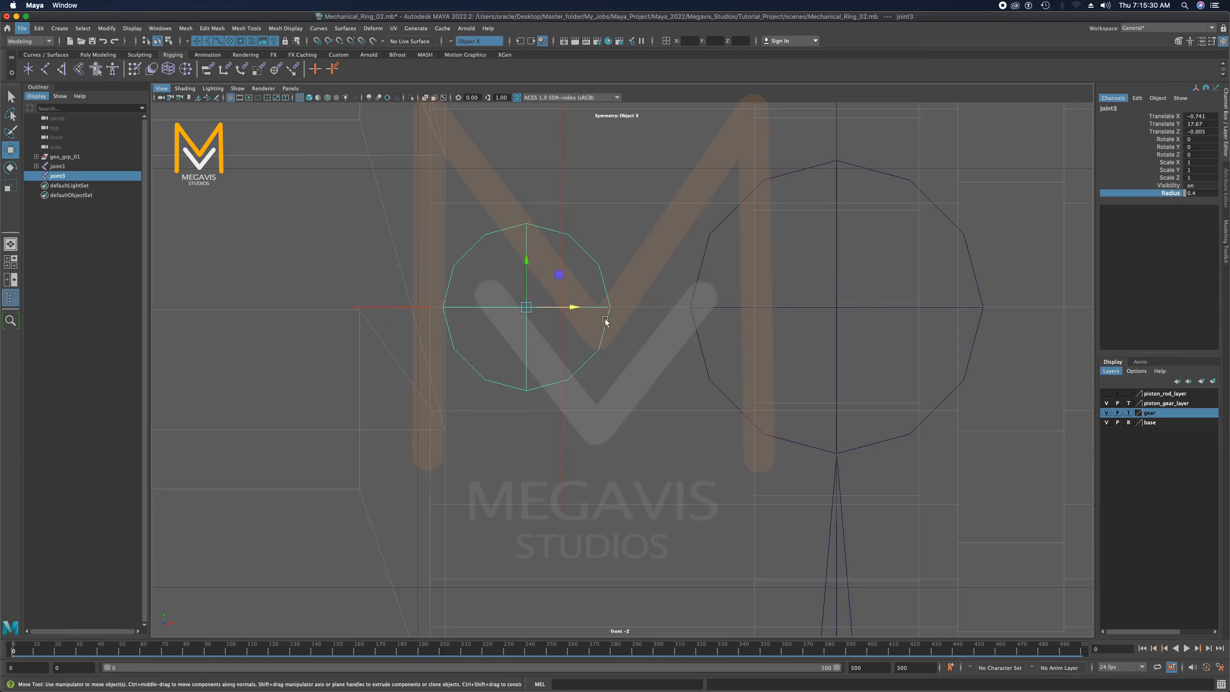
left_click_drag(575, 309, 577, 310)
left_click(578, 310)
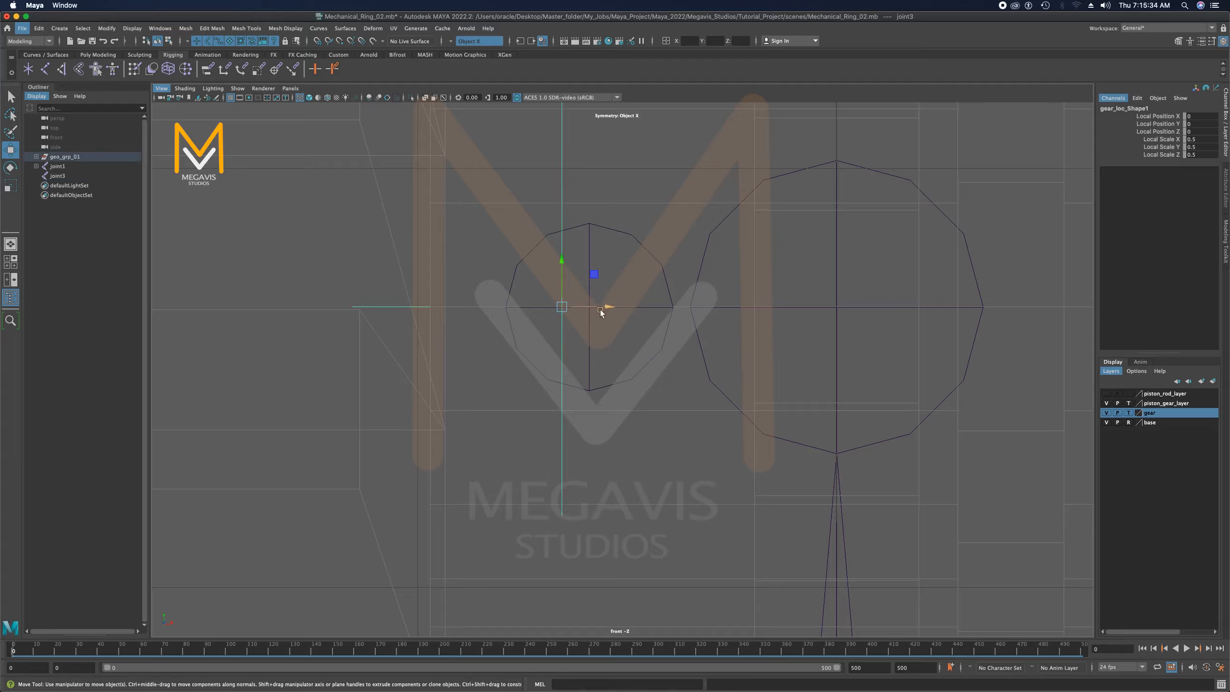
left_click(646, 249)
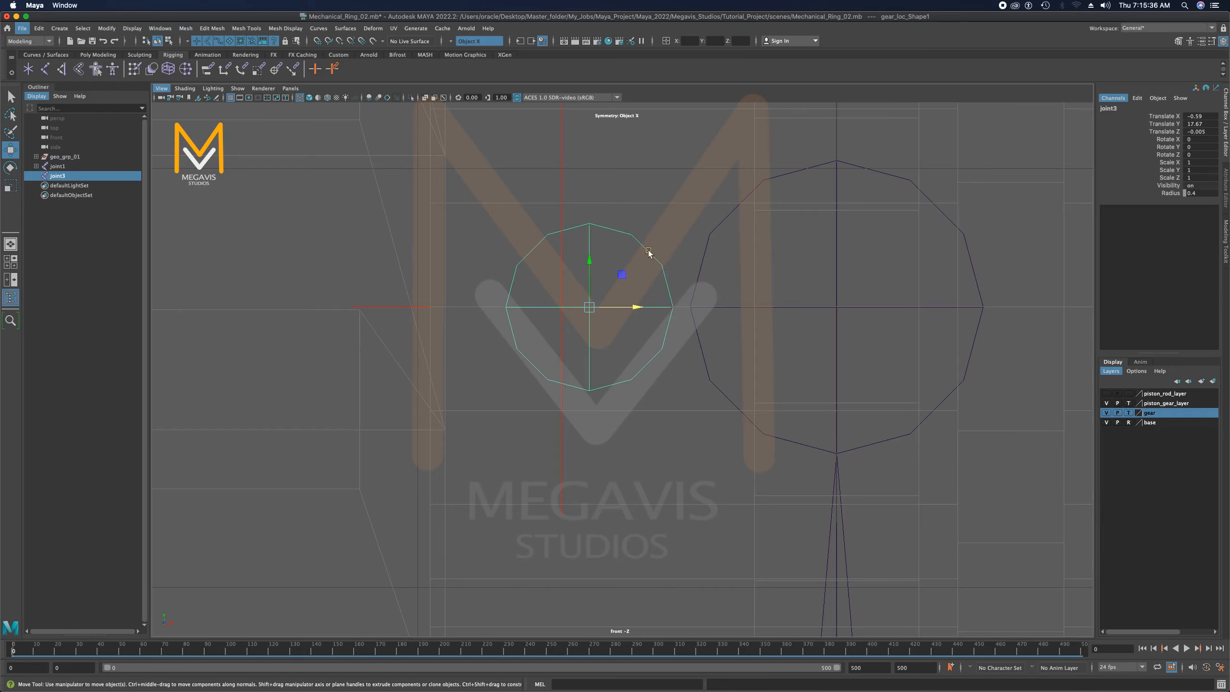
left_click_drag(634, 307, 642, 308)
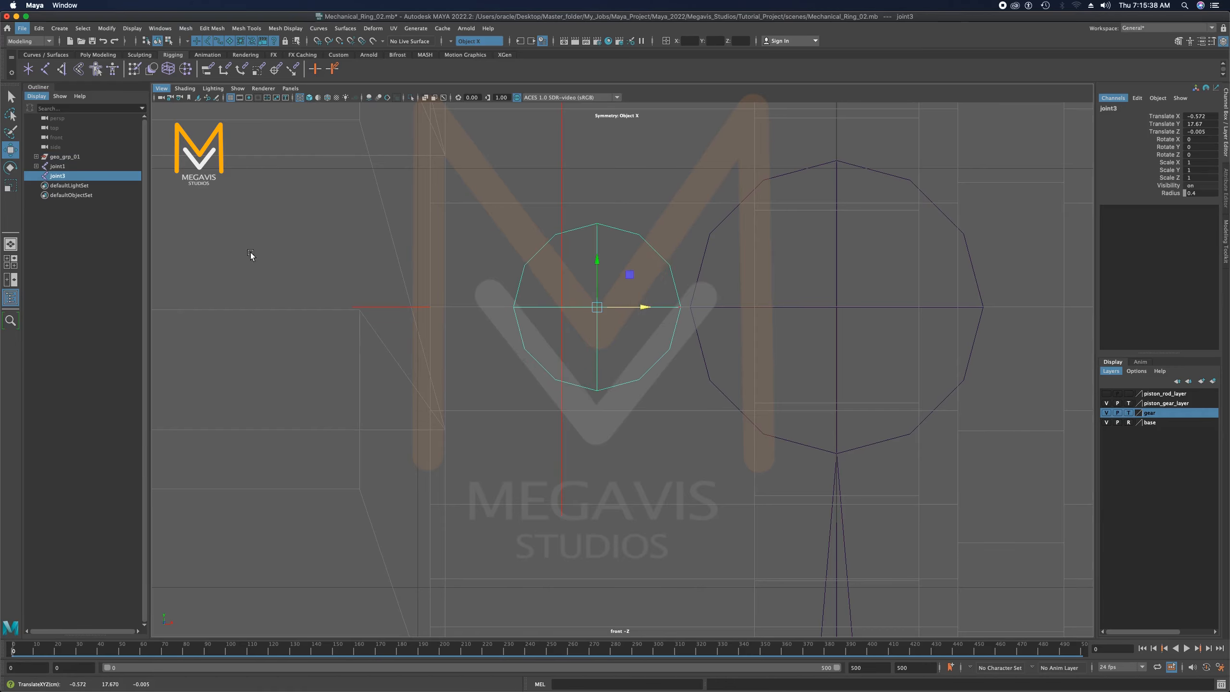
Hide the gear locator that overlaps the duplicated joint in the front view
left_click(380, 308)
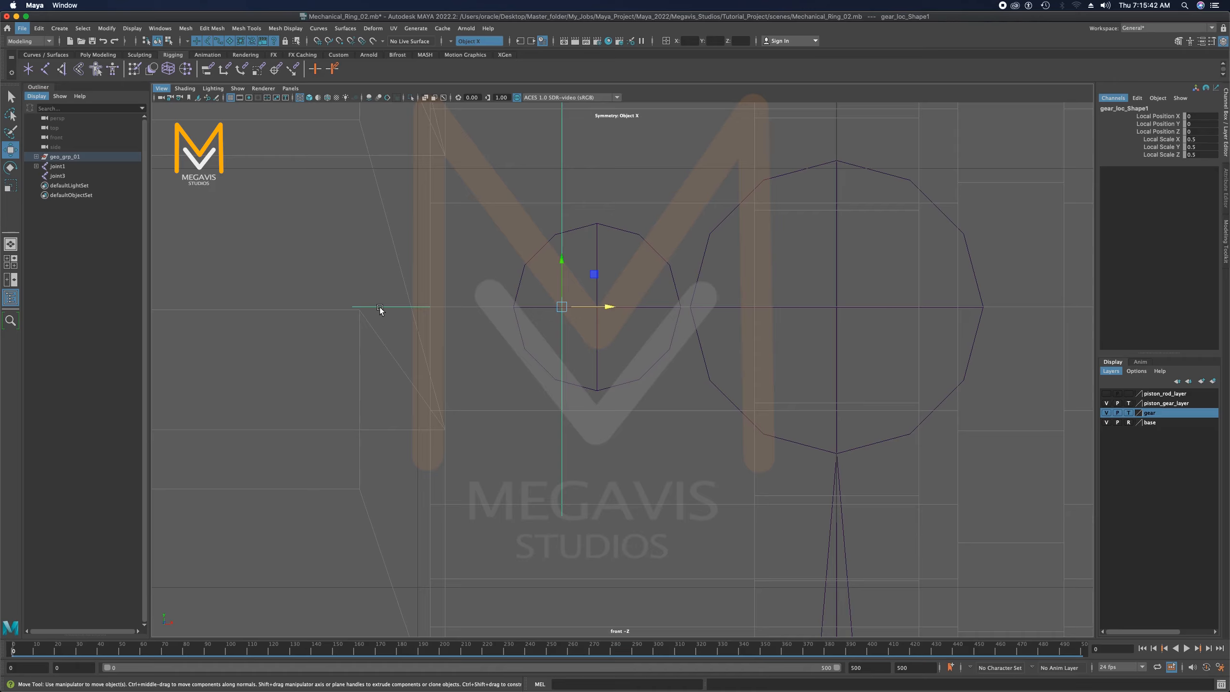
key("h")
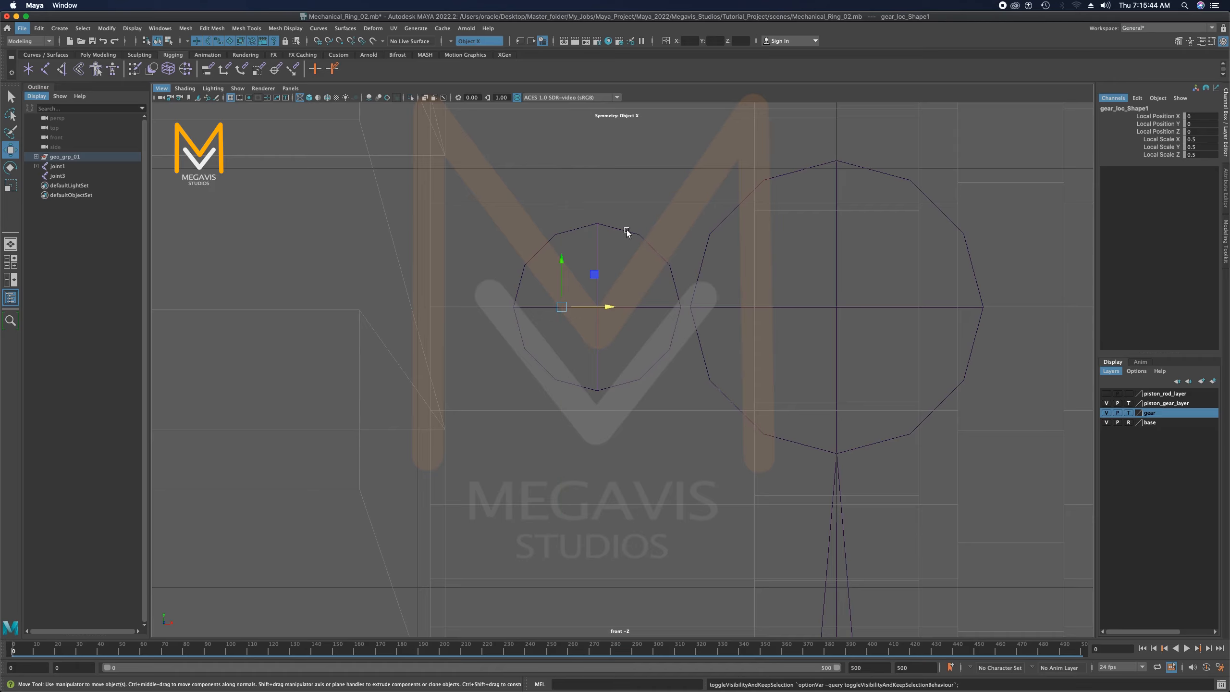
Move the duplicated joint along the gear's pin to Translate X -0.654, between the gear face and the connecting arm
left_click(639, 234)
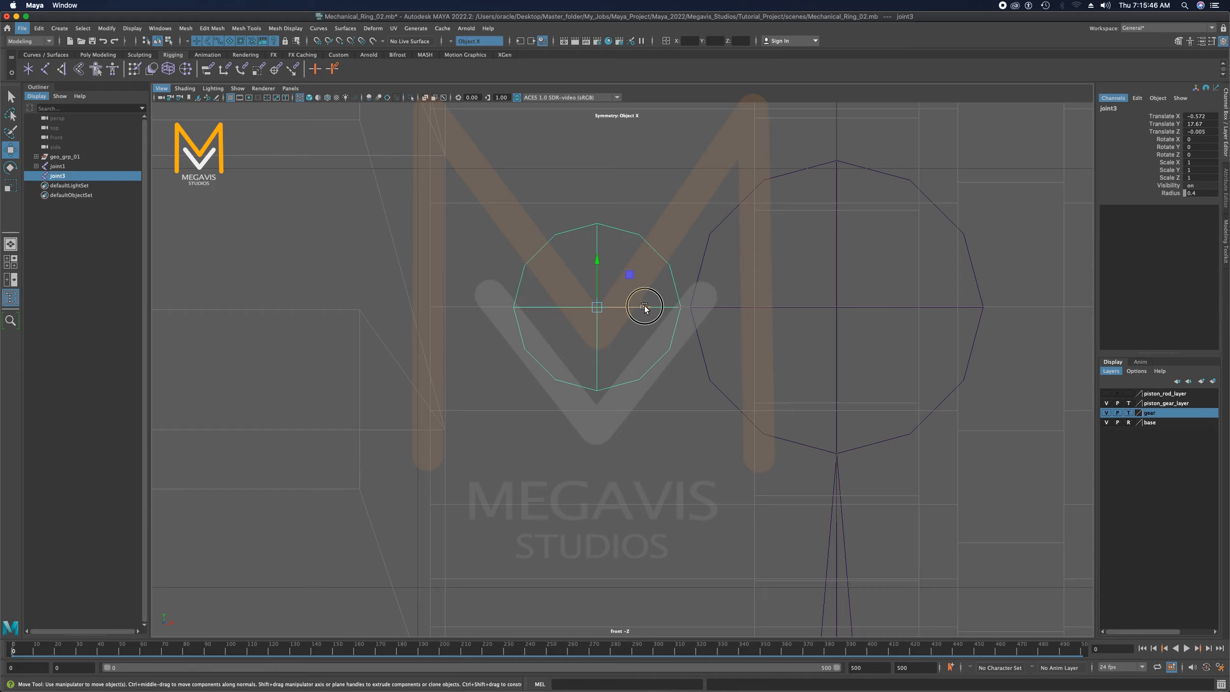
mouse_move(643, 306)
left_mouse_down()
mouse_move(612, 306)
mouse_move(631, 306)
left_mouse_up()
middle_click_drag(819, 384, 799, 361, "alt")
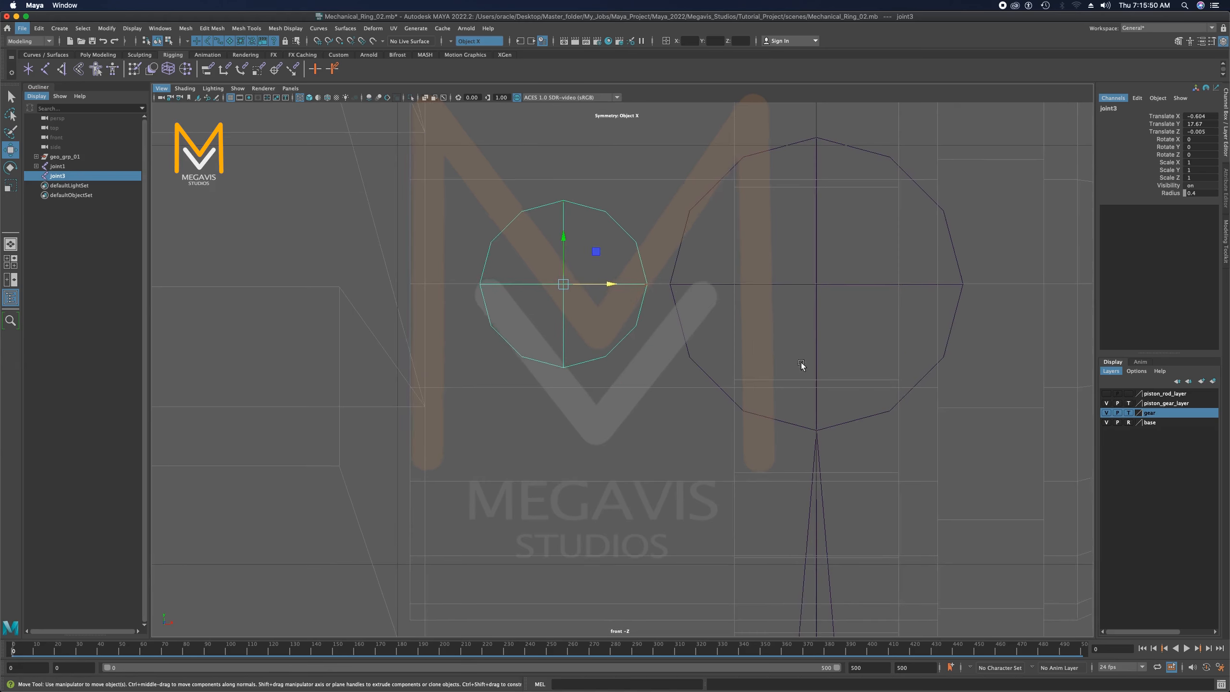
right_click_drag(799, 362, 827, 283, "alt")
right_click_drag(836, 272, 653, 288, "alt")
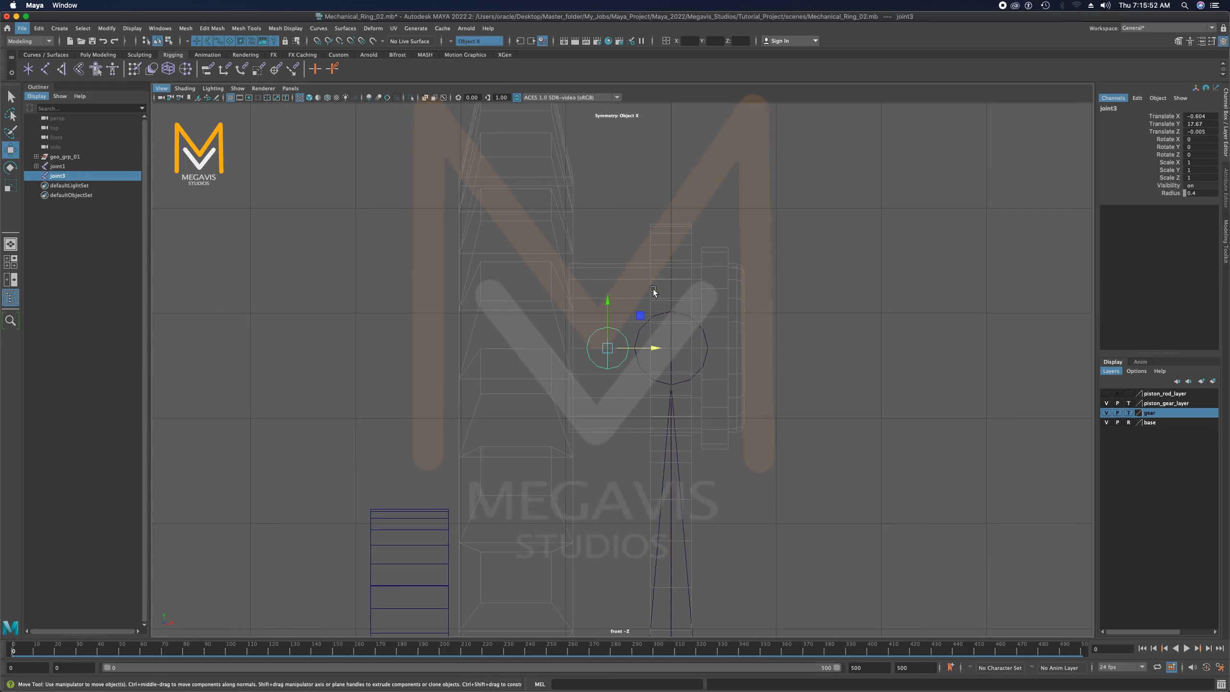
left_click_drag(657, 350, 650, 349)
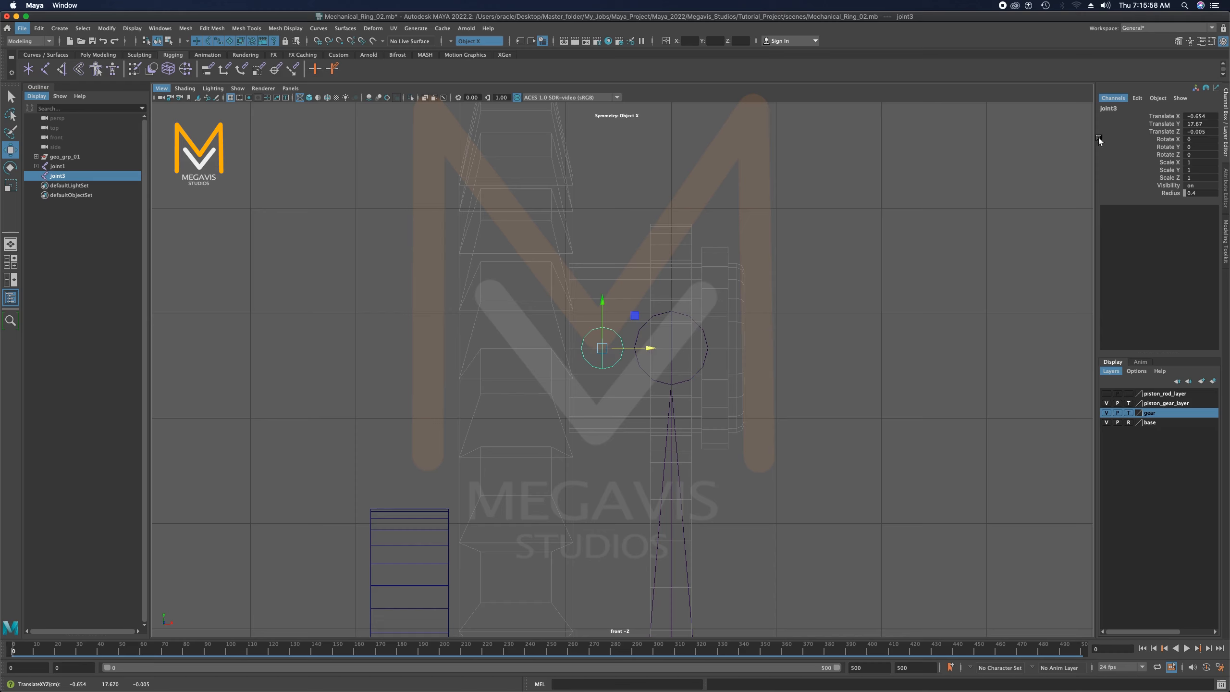
Rename the duplicated joint as gear_Driven
left_click(1134, 110)
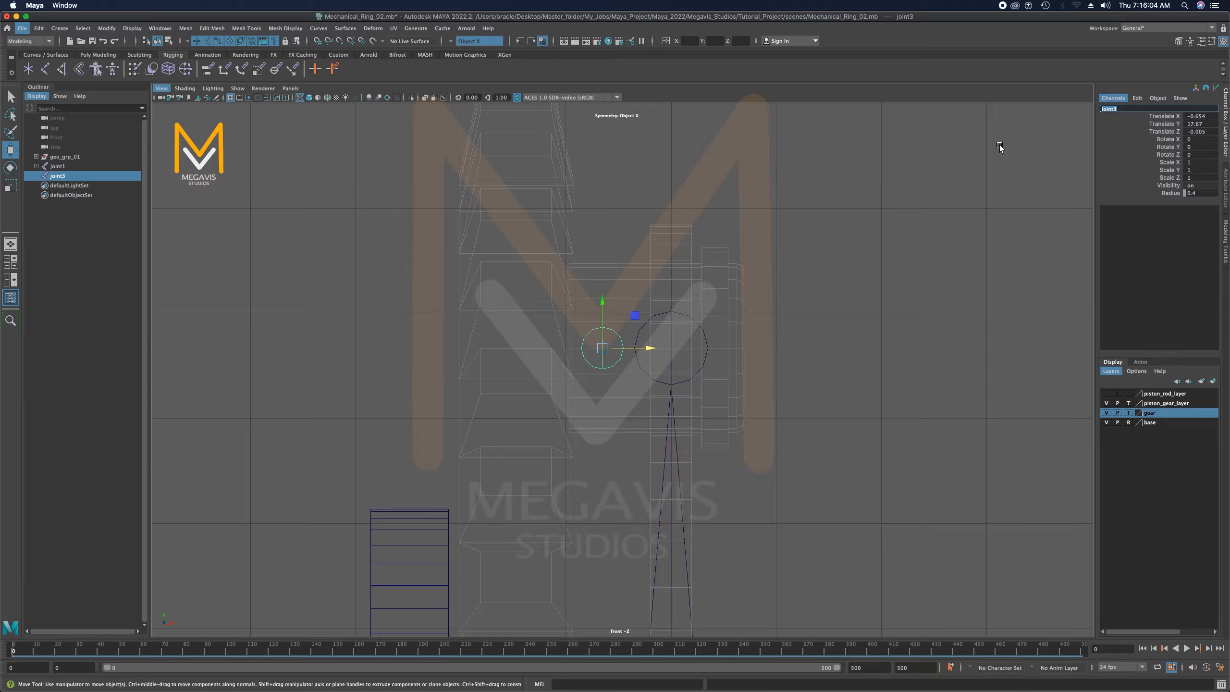
type("gear_Driven")
key("Return")
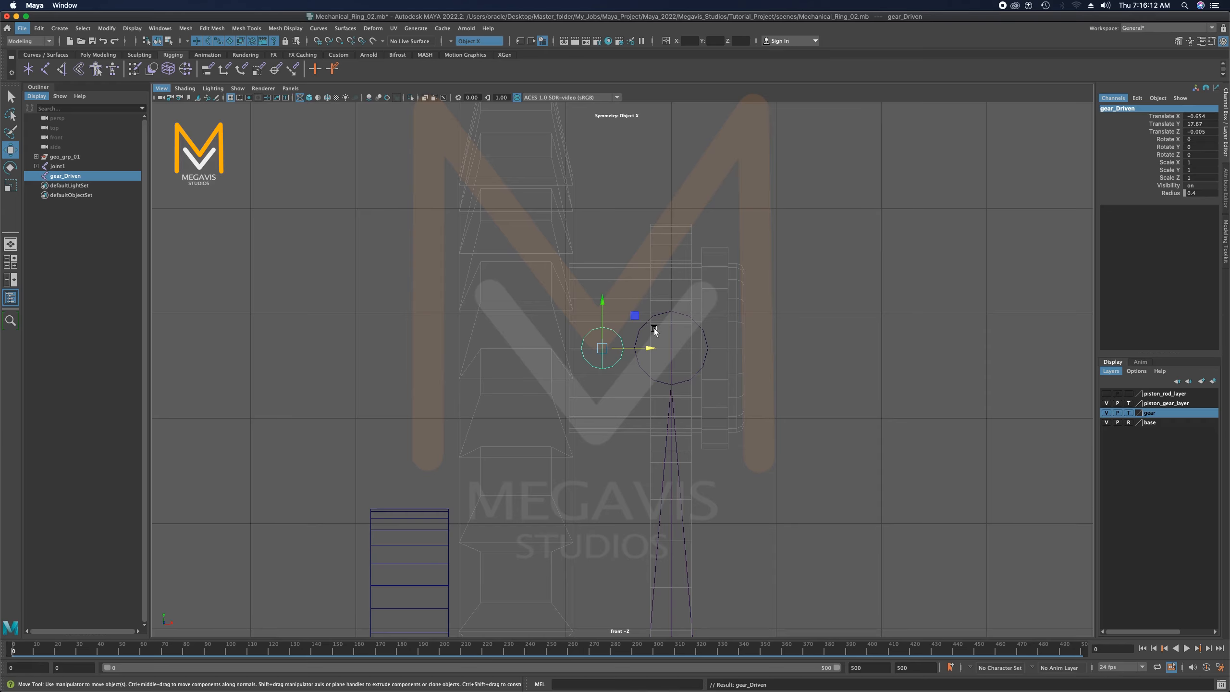
Set the gear display layer to normal shading and turn on X-Ray Joints in the perspective view
key("space")
key("space")
key("space")
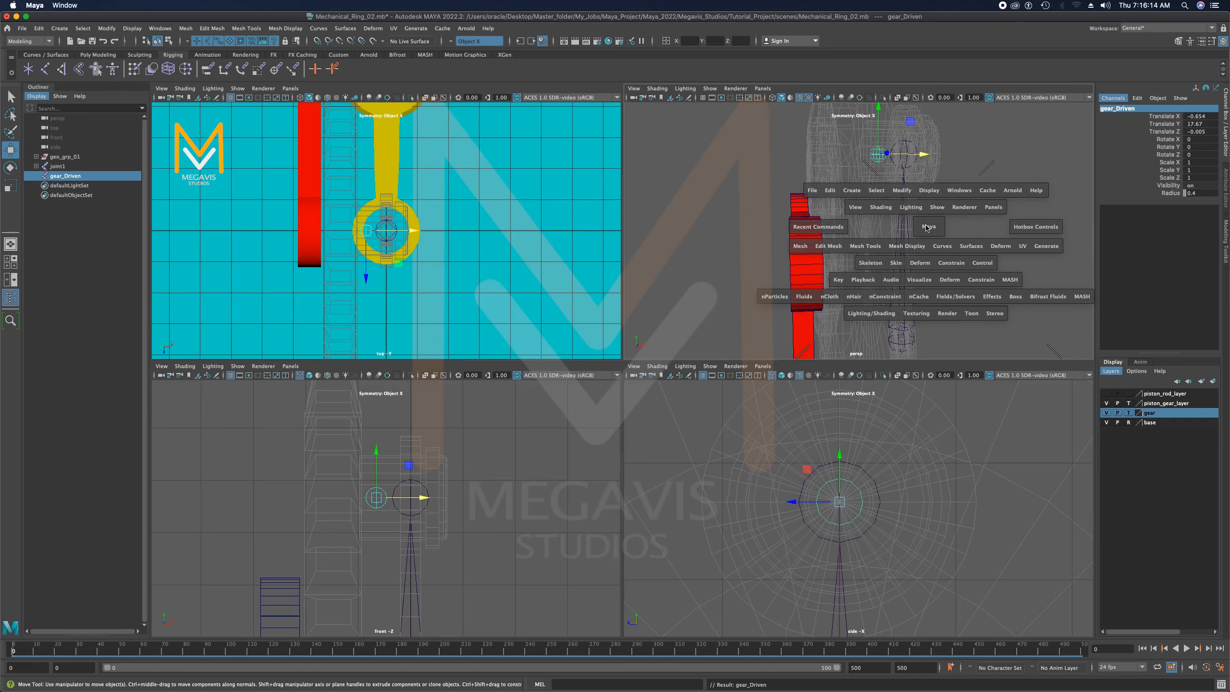
left_click_drag(848, 361, 804, 388, "alt")
left_click(1128, 414)
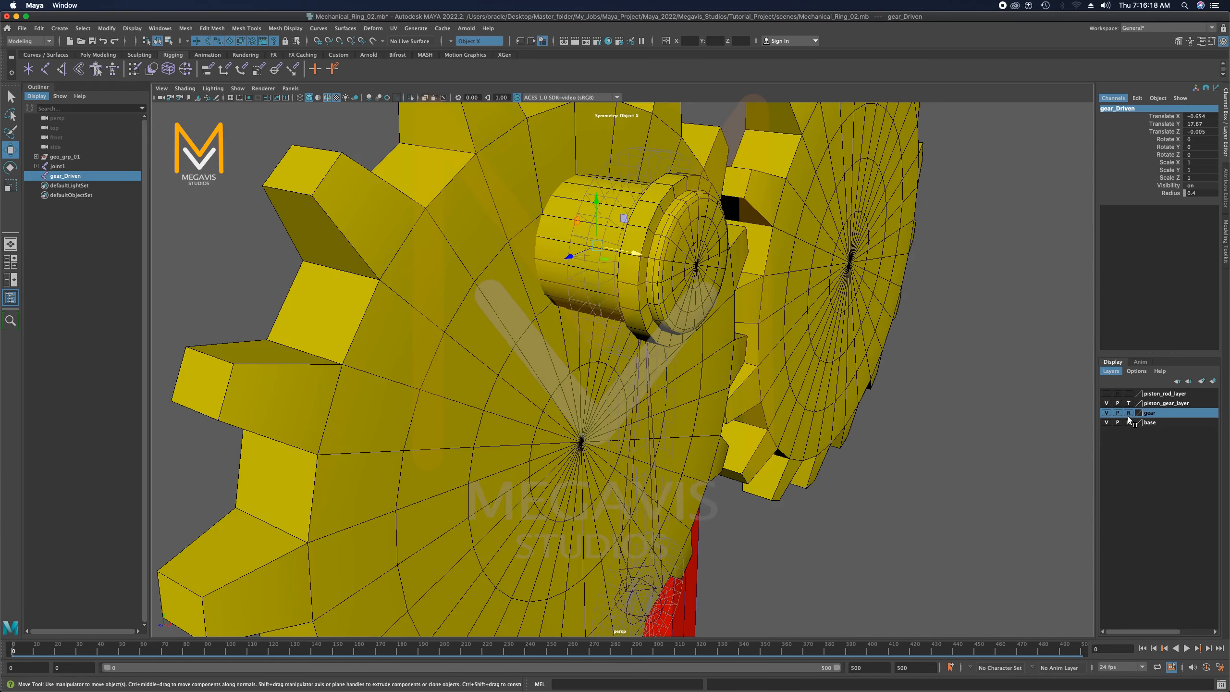
left_click_drag(641, 270, 528, 242, "alt")
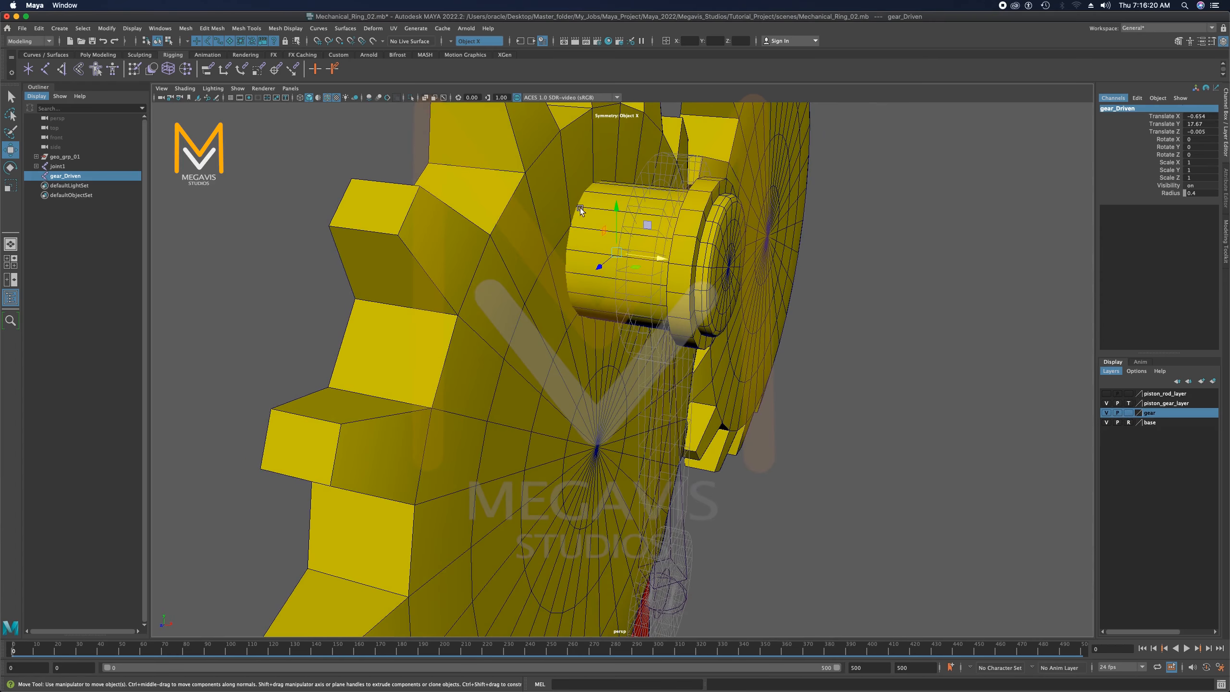
left_click(444, 98)
left_click_drag(646, 243, 620, 232, "alt")
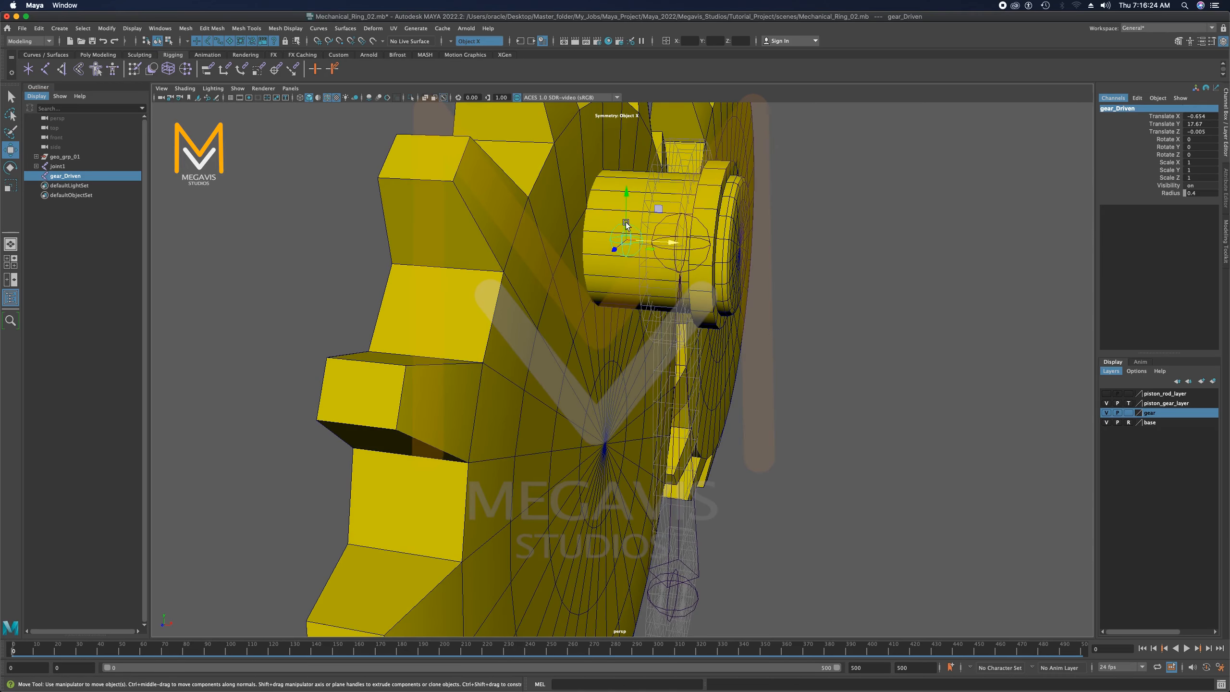
Parent the gear_Driven joint under the gear_01 mesh
left_click(511, 207)
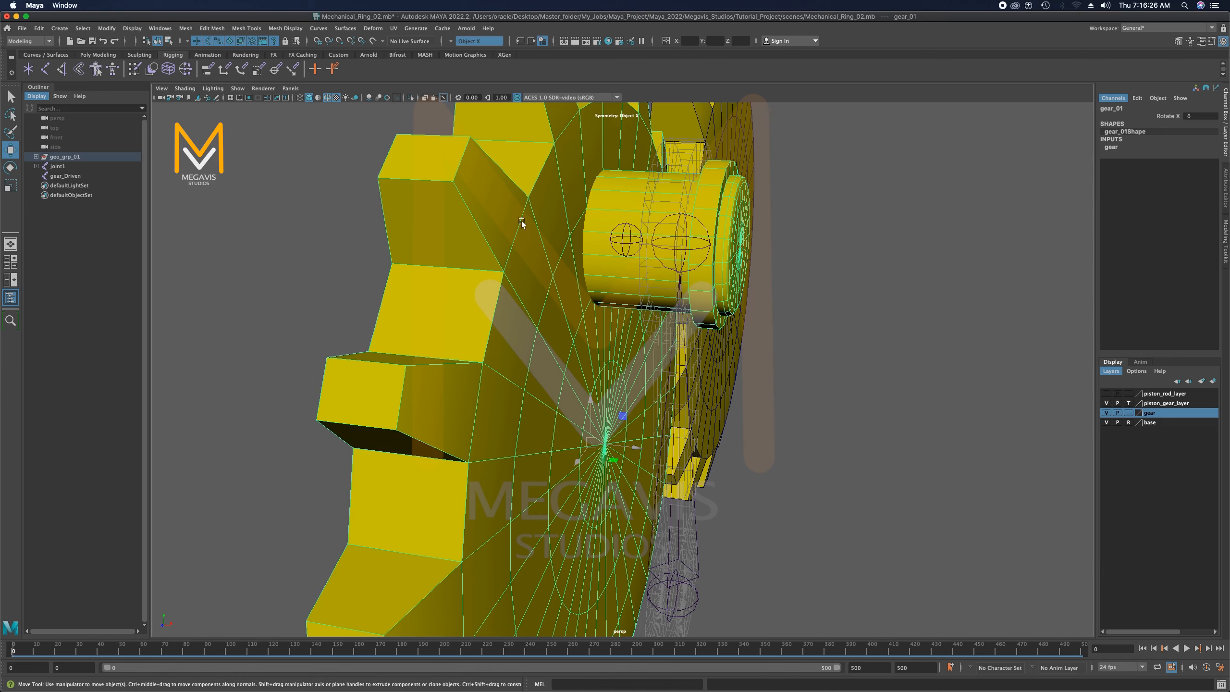
left_click(628, 224)
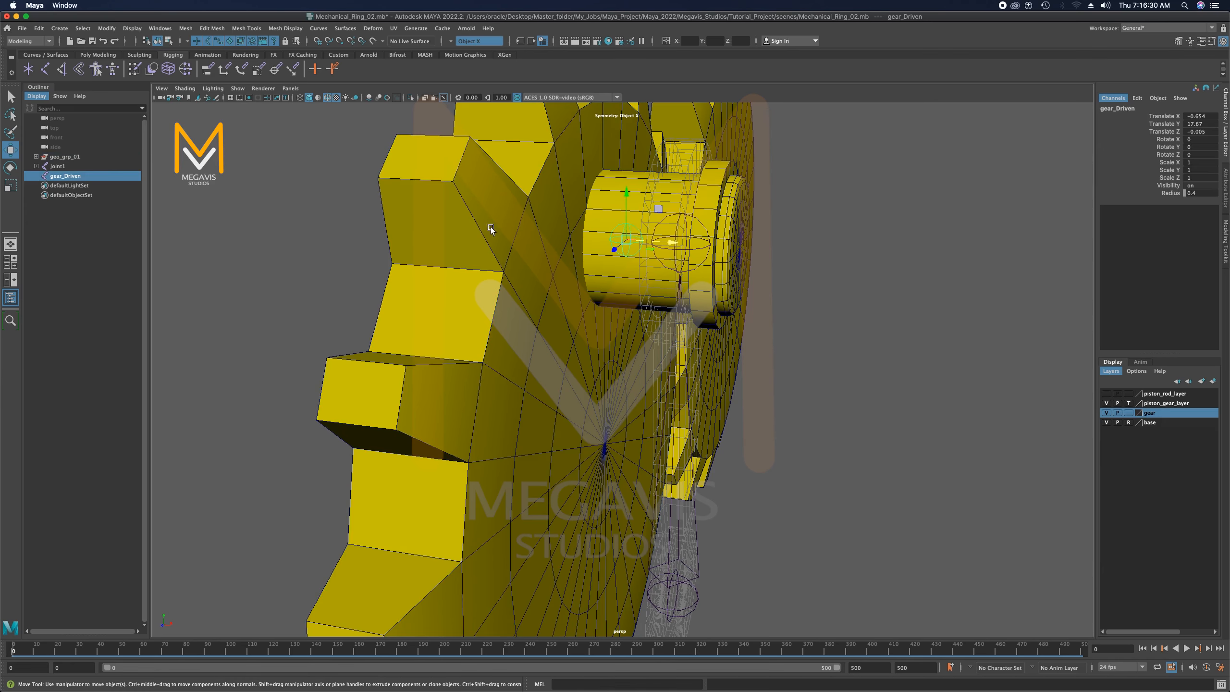
left_click(515, 215, "shift")
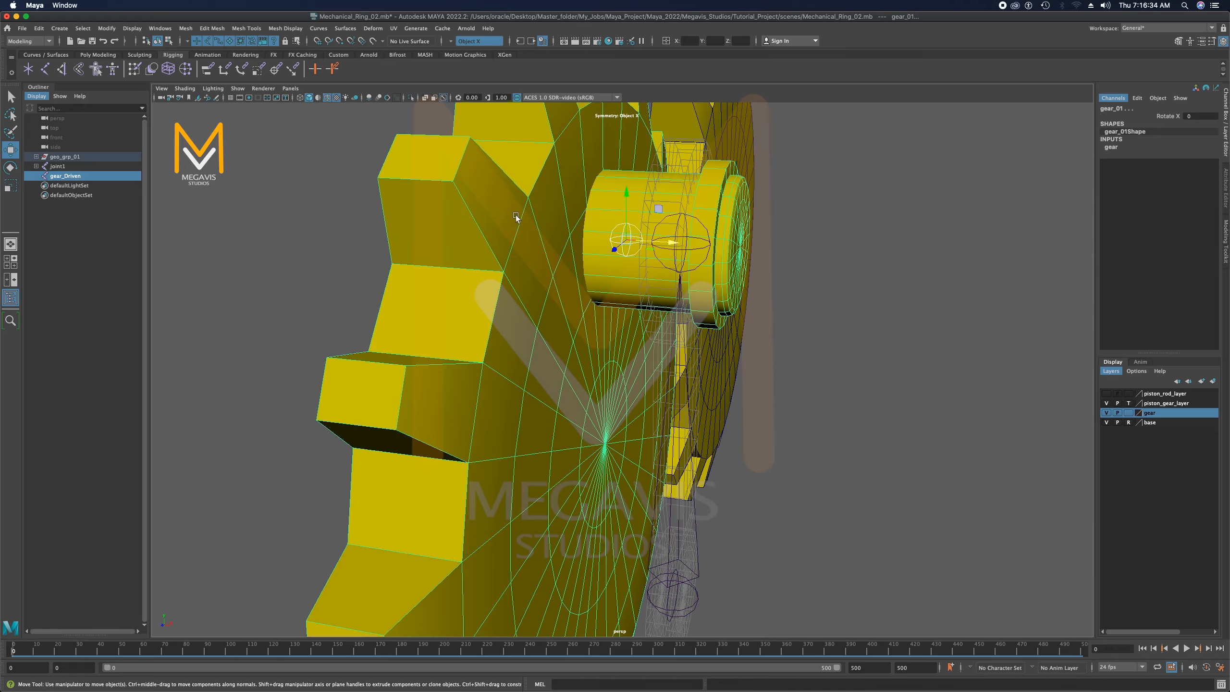
left_click(634, 226)
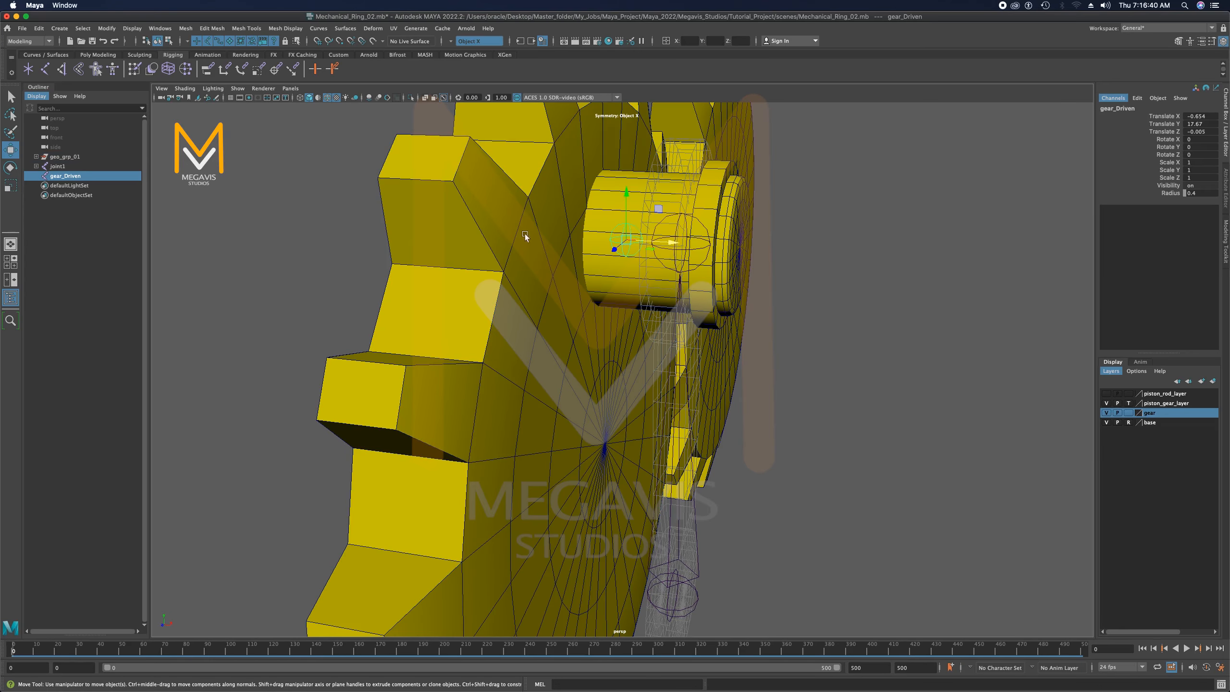
left_click(500, 199, "shift")
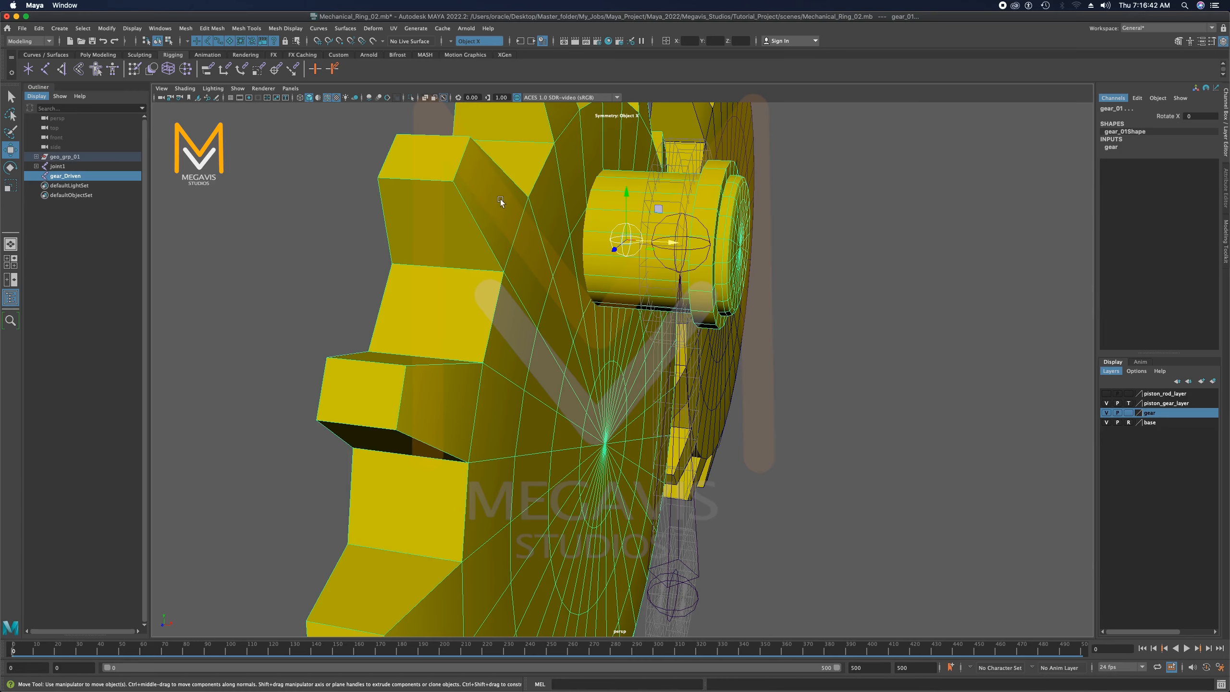
key("p")
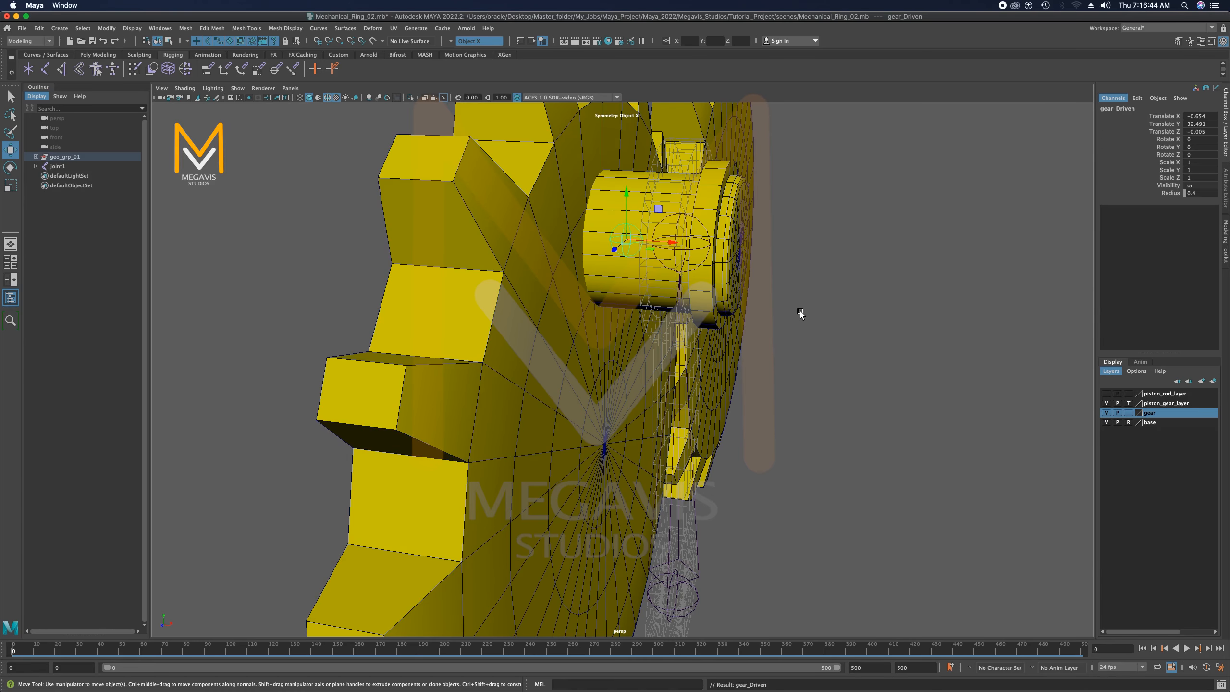
Test the parenting by rotating gear_01 about X by about 12.66 degrees, and undo the rotation
left_click_drag(827, 289, 712, 286, "alt")
left_click(519, 345)
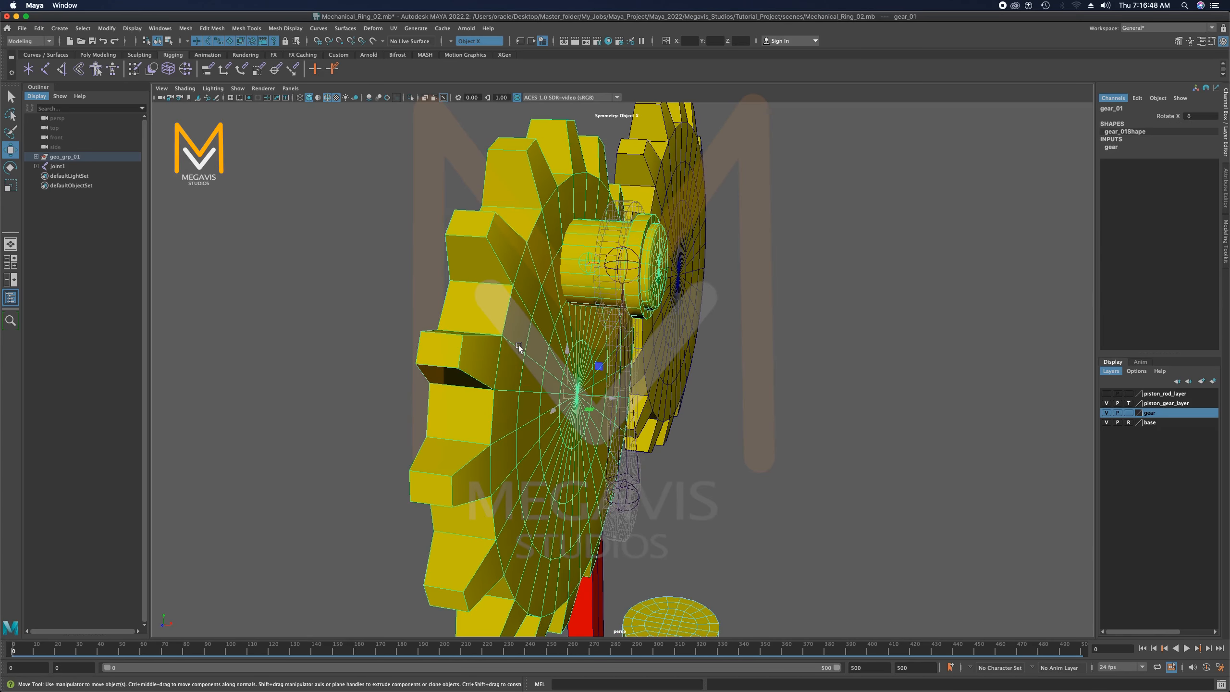
key("e")
mouse_move(555, 385)
left_mouse_down()
mouse_move(577, 351)
mouse_move(548, 394)
left_mouse_up()
key("ctrl+z")
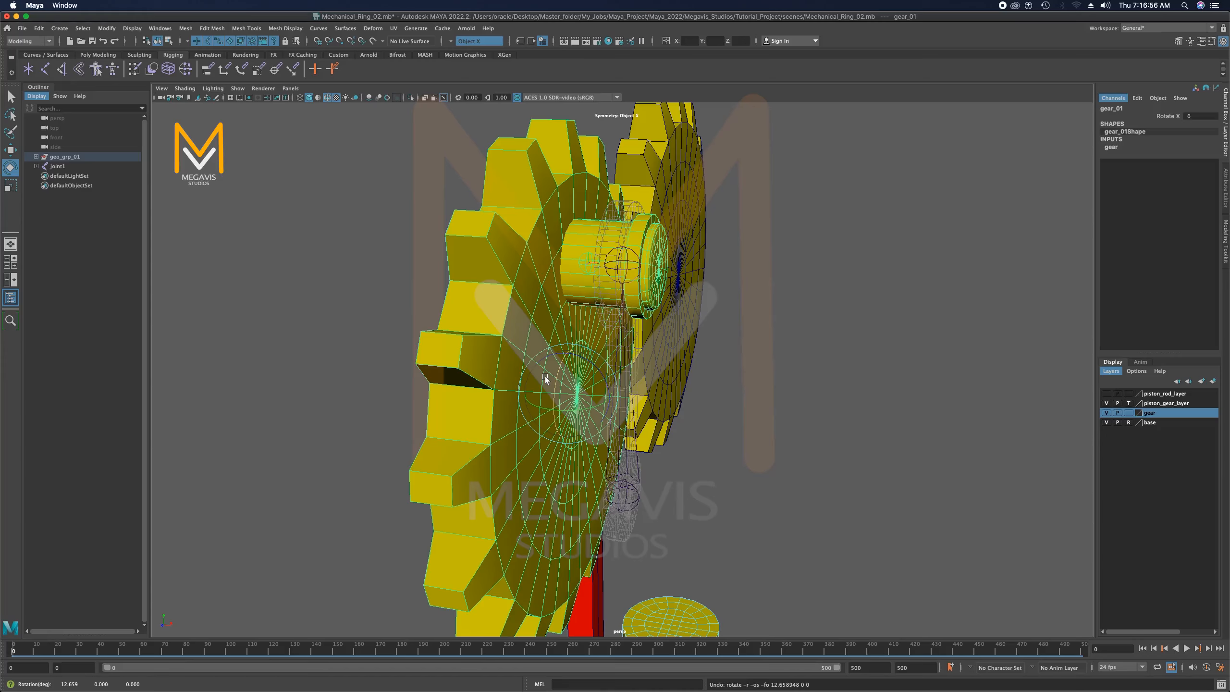
Select the root joint at the lower end of the connecting arm's chain and switch to the Rigging menu set
left_click_drag(545, 377, 640, 384, "alt")
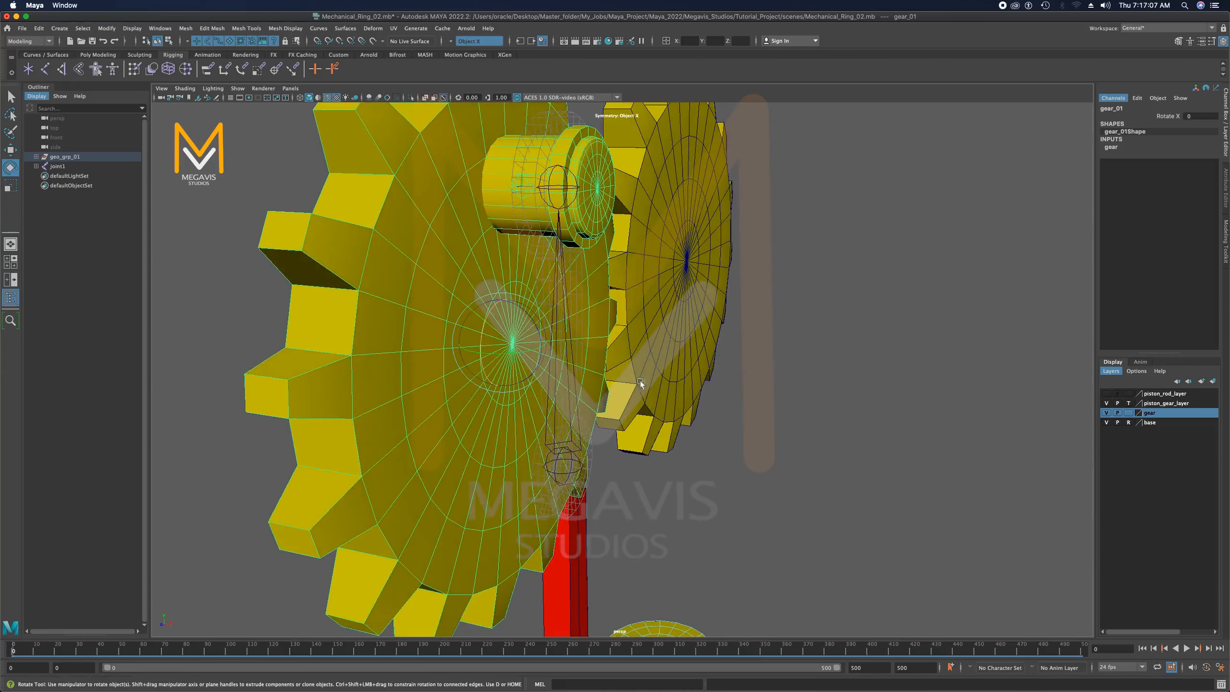
left_click(572, 470)
left_click(778, 461)
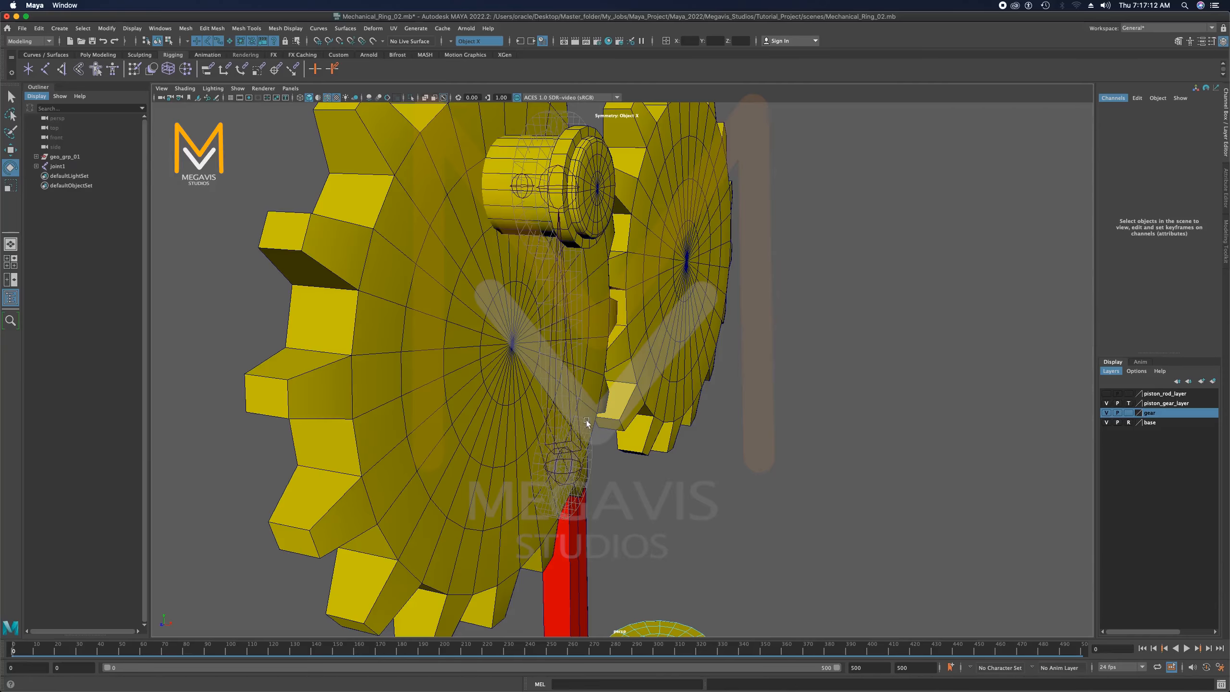
left_click(567, 463)
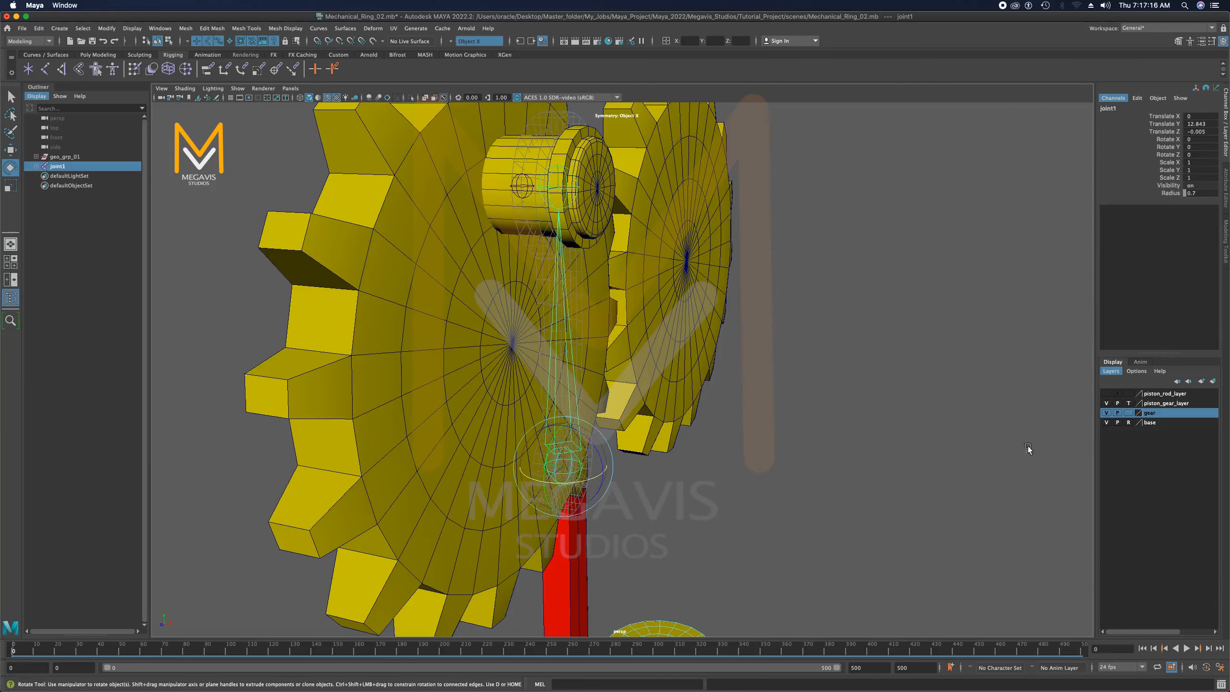
key("w")
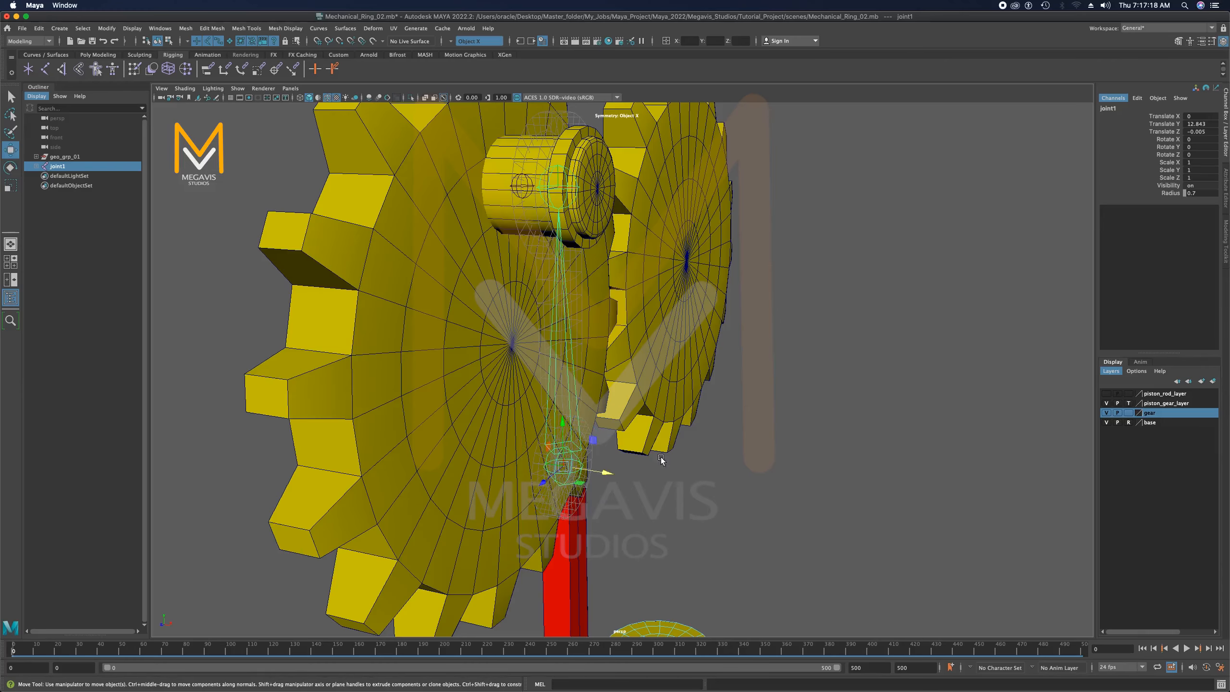
mouse_move(661, 457)
left_mouse_down("alt")
mouse_move(644, 442)
mouse_move(653, 448)
left_mouse_up("alt")
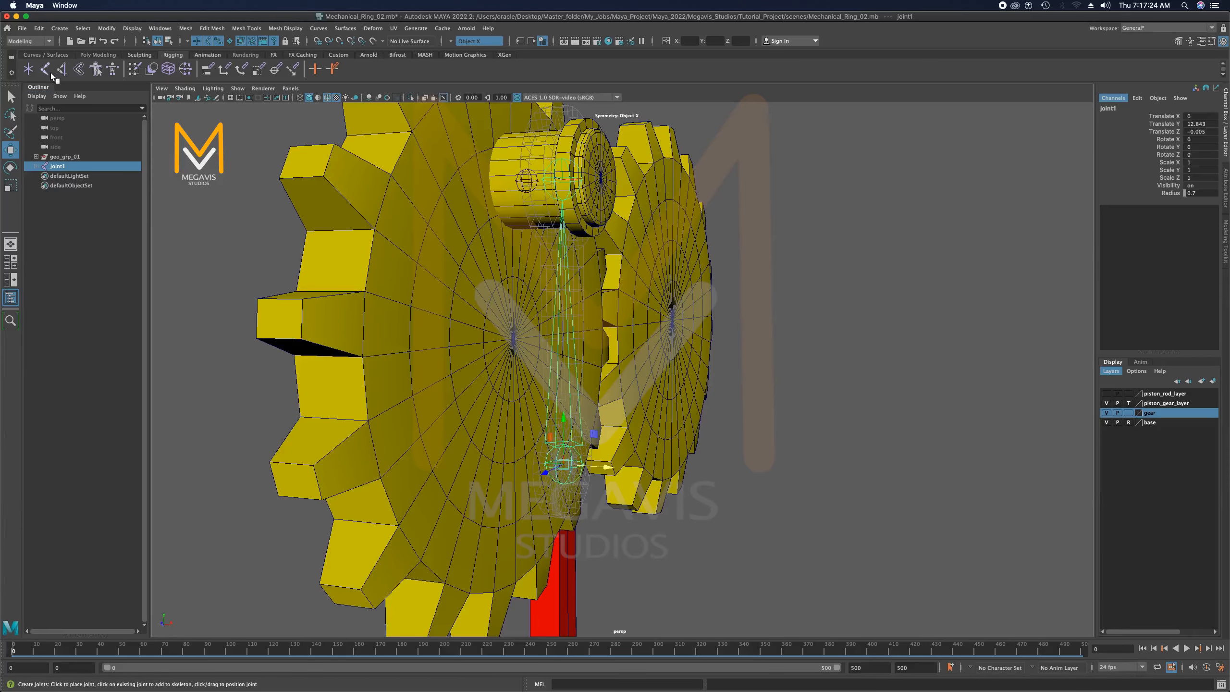
left_click(29, 41)
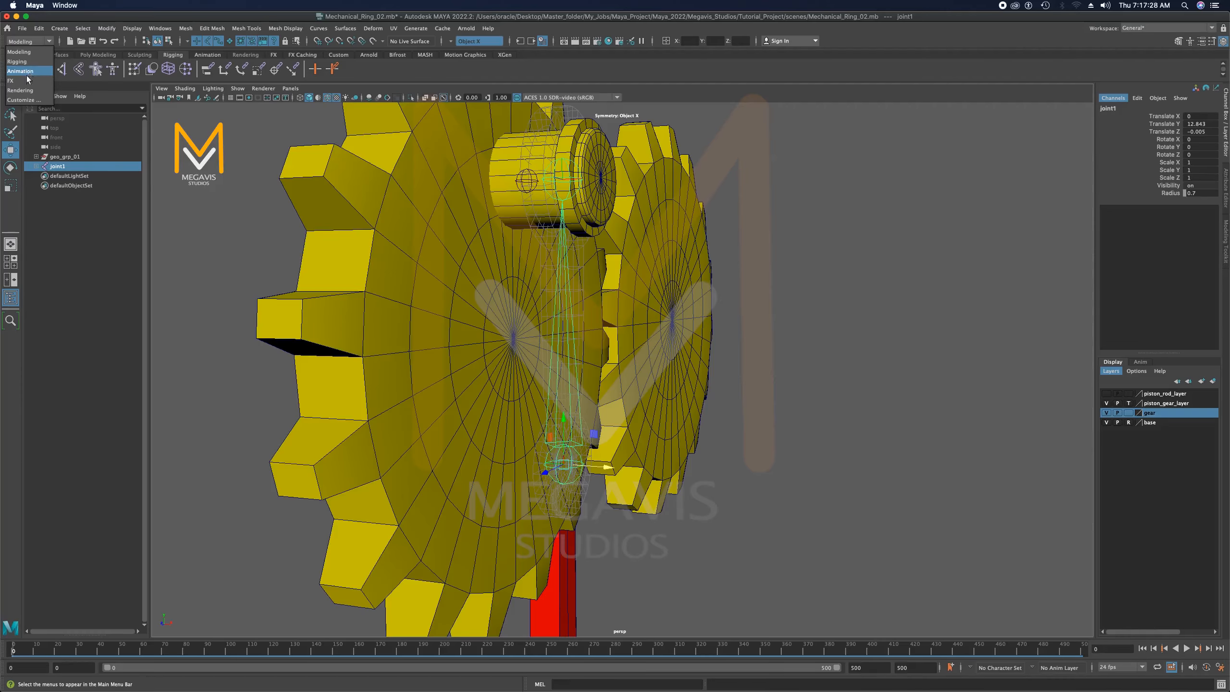
left_click(17, 62)
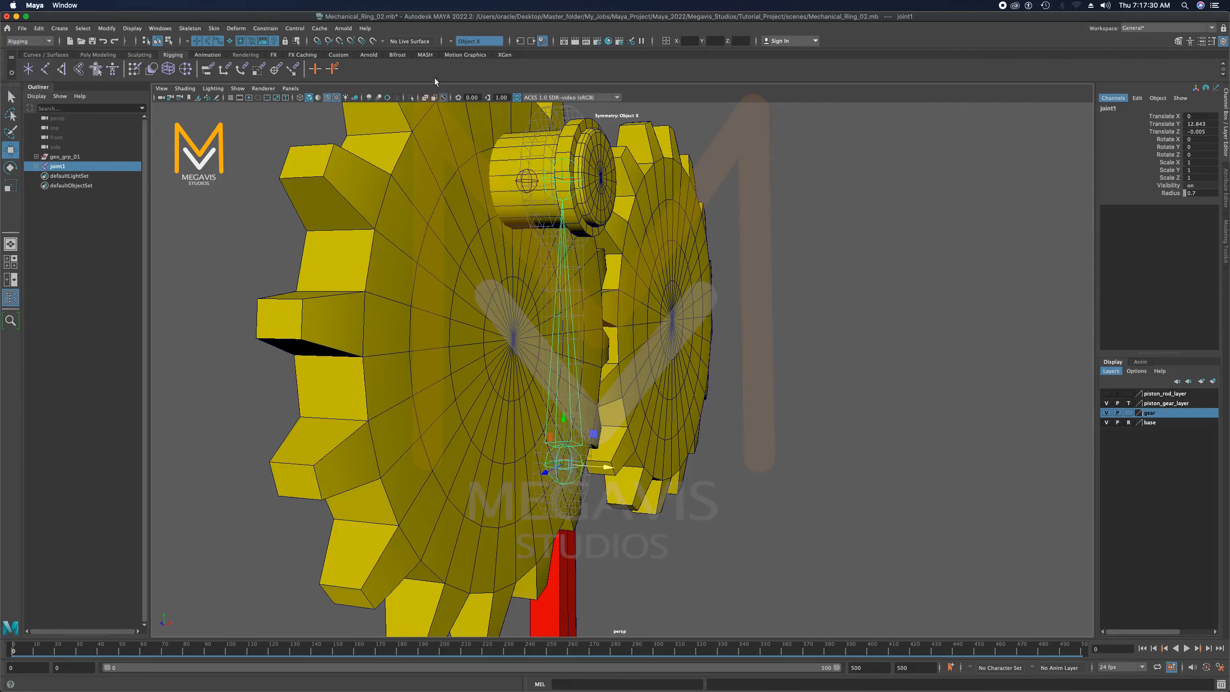
Create an IK handle with the Rotate-Plane Solver from the chain's lower root joint to the joint at the gear pin
left_click(190, 28)
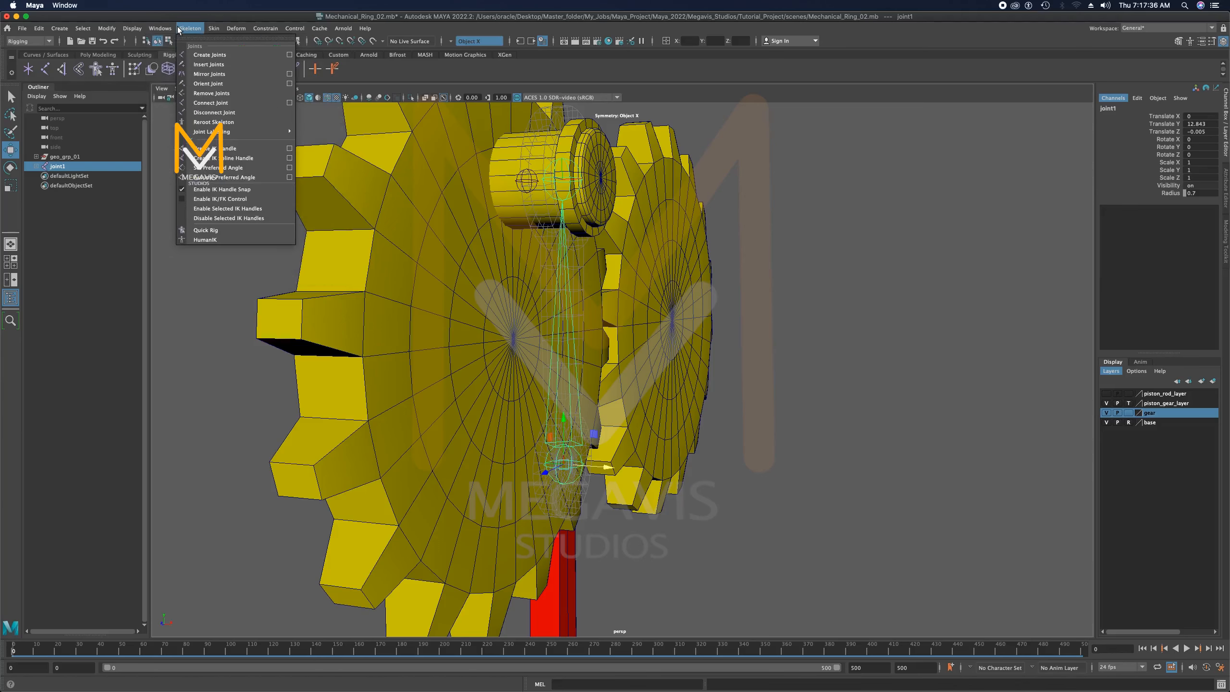
left_click(290, 148)
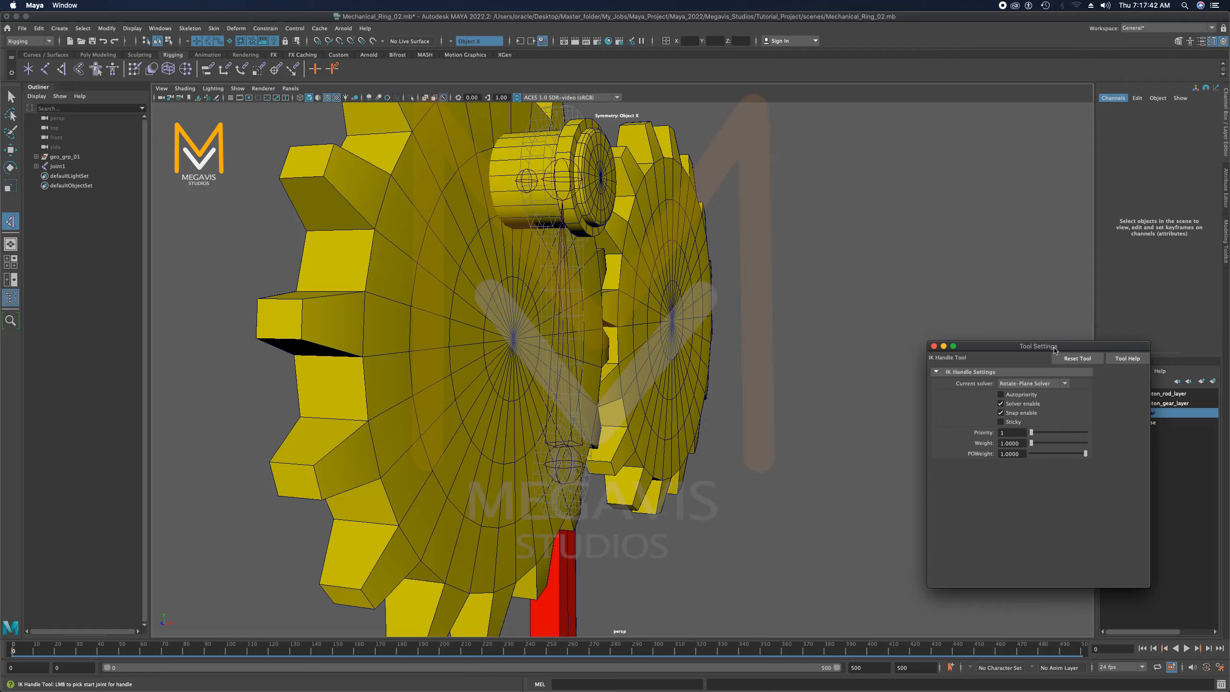
left_click_drag(1055, 350, 965, 172)
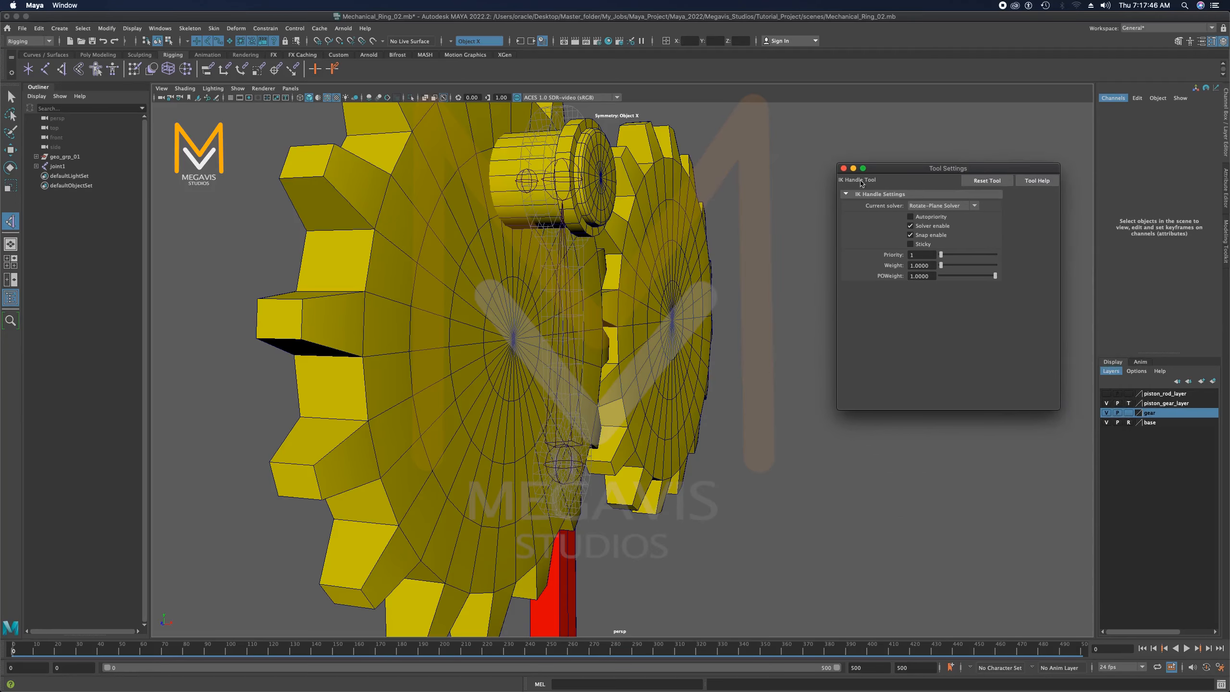
left_click(843, 168)
left_click_drag(662, 299, 651, 401, "alt")
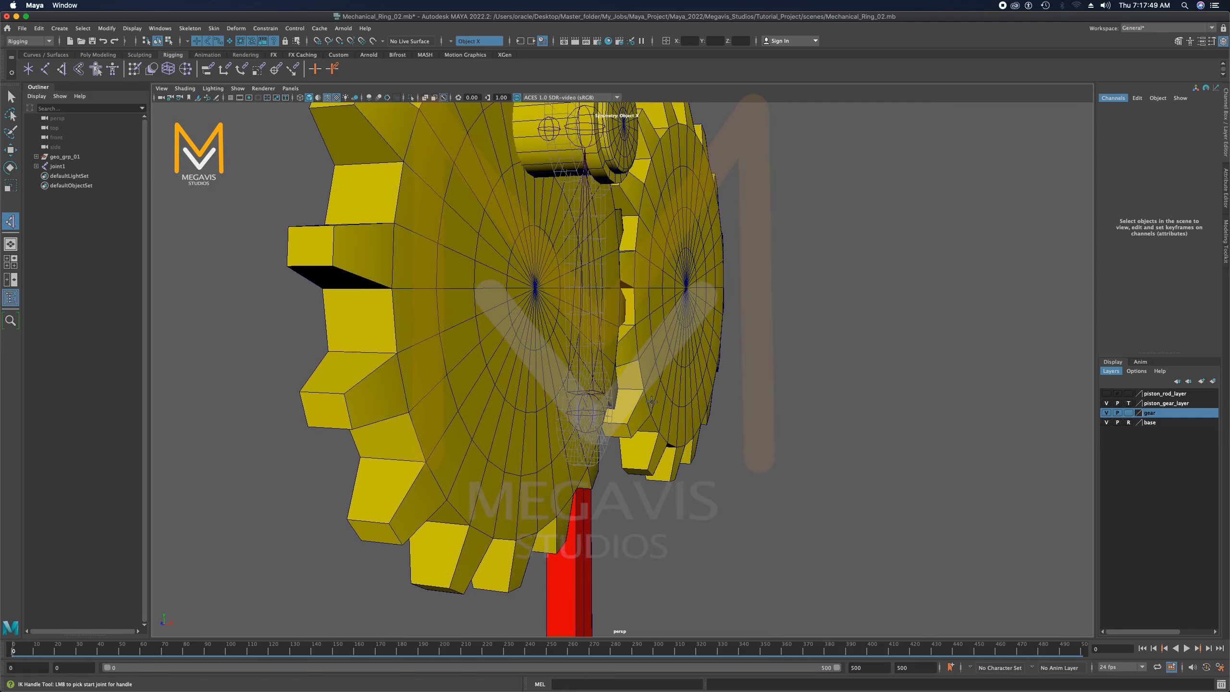
left_click(595, 415)
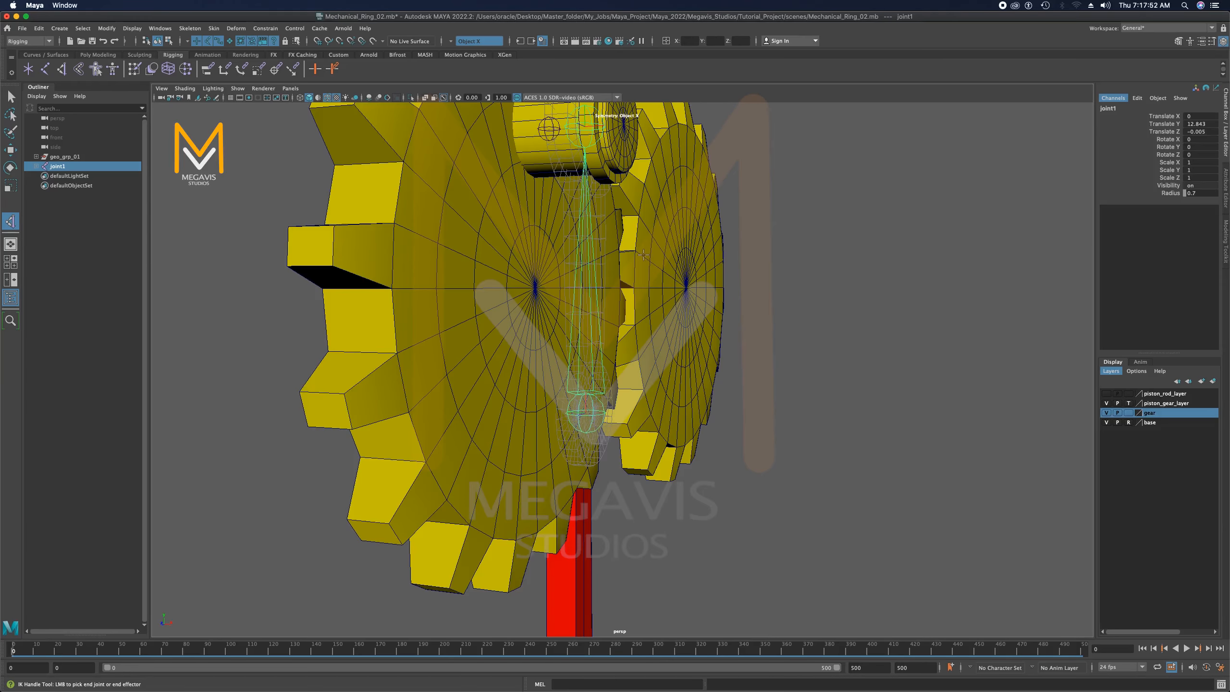
left_click_drag(620, 358, 663, 363, "alt")
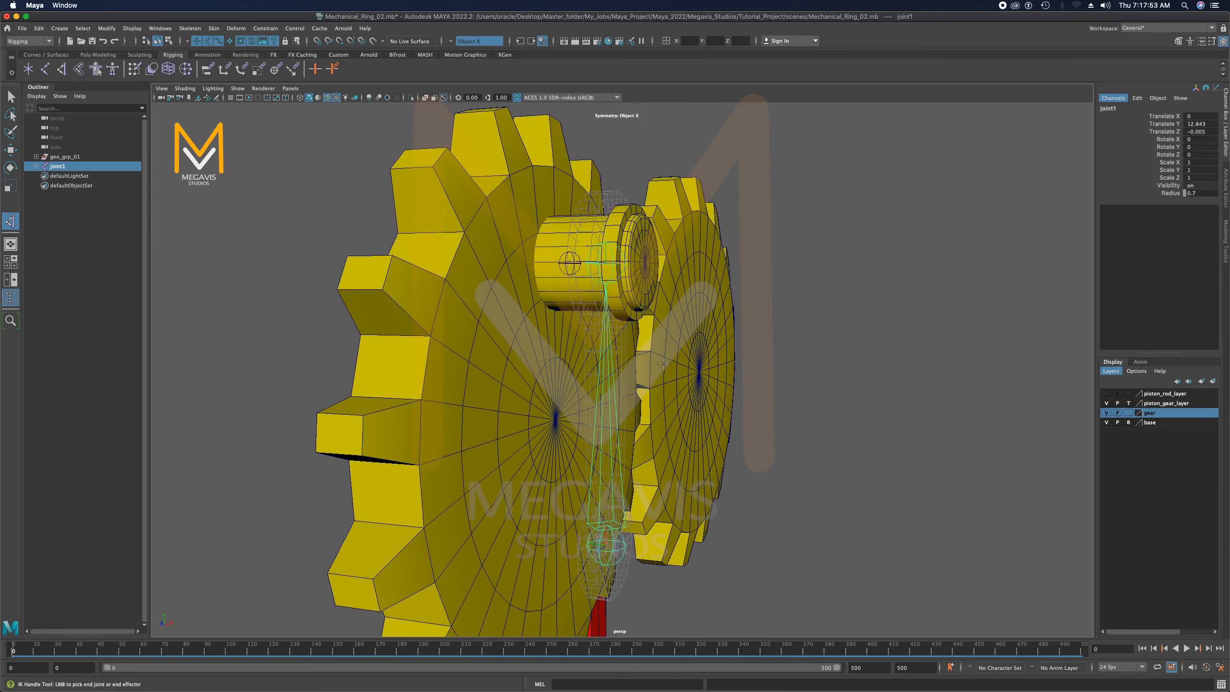
left_click(612, 245)
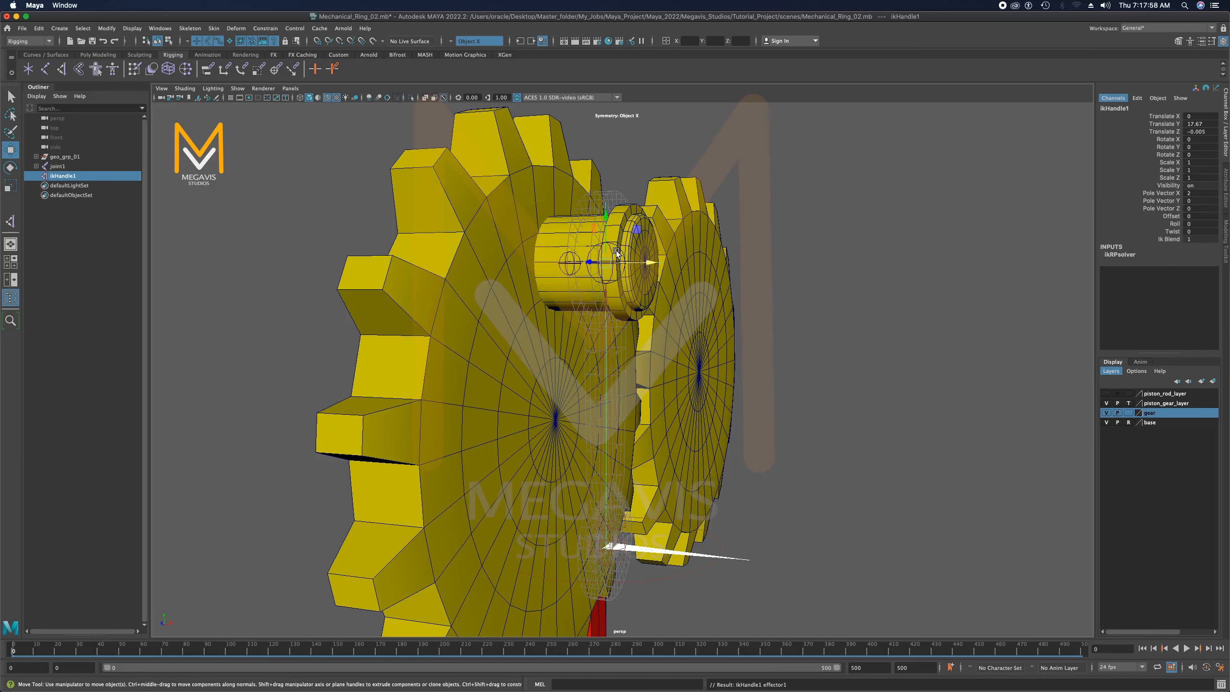
Rename the new IK handle as ik_gear_01
left_click_drag(764, 272, 755, 349, "alt")
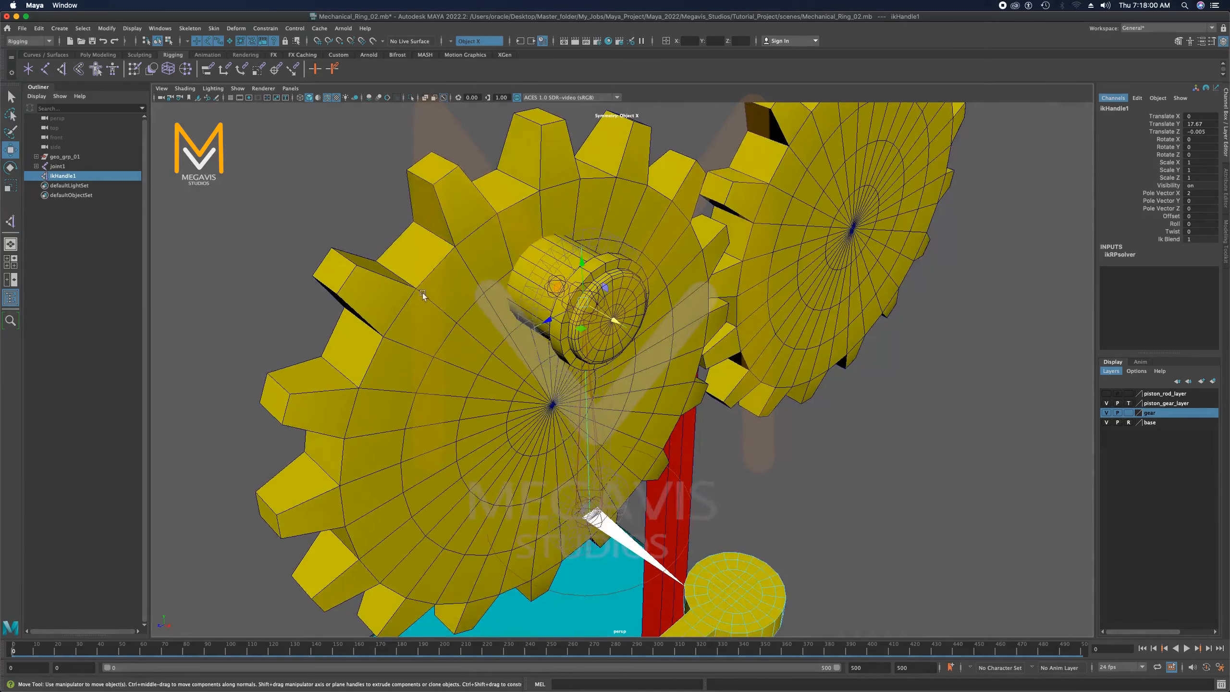
double_click(66, 176)
type("ik")
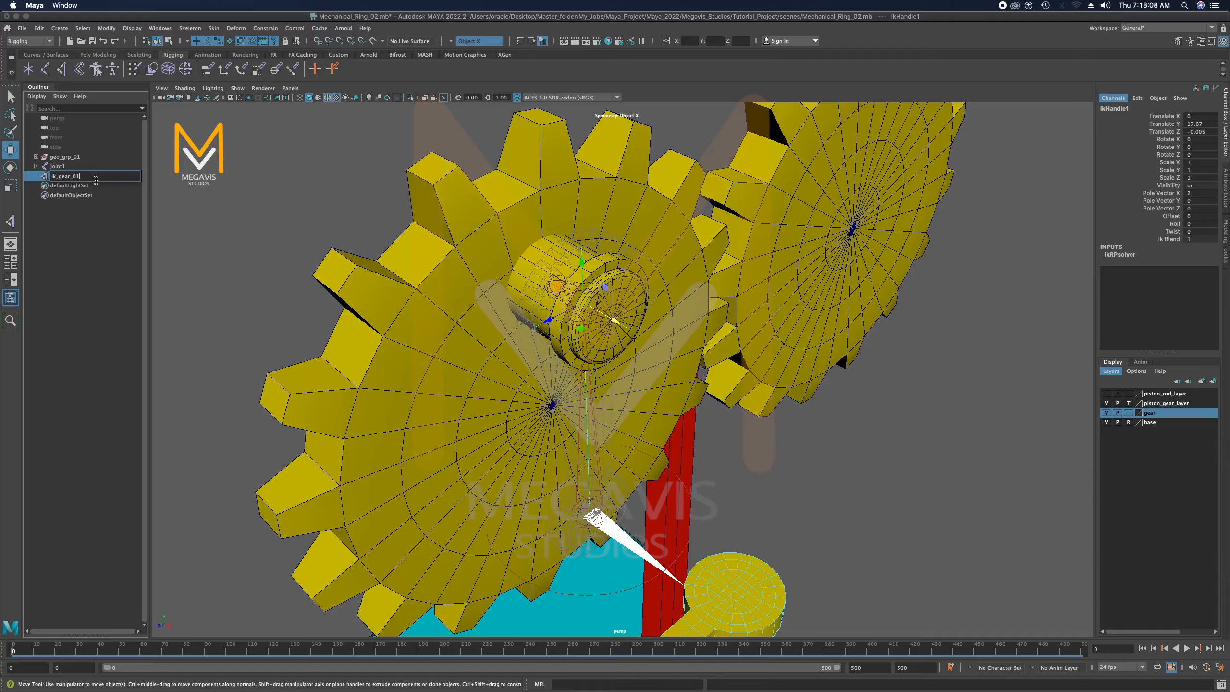
type("_gear_01")
key("Return")
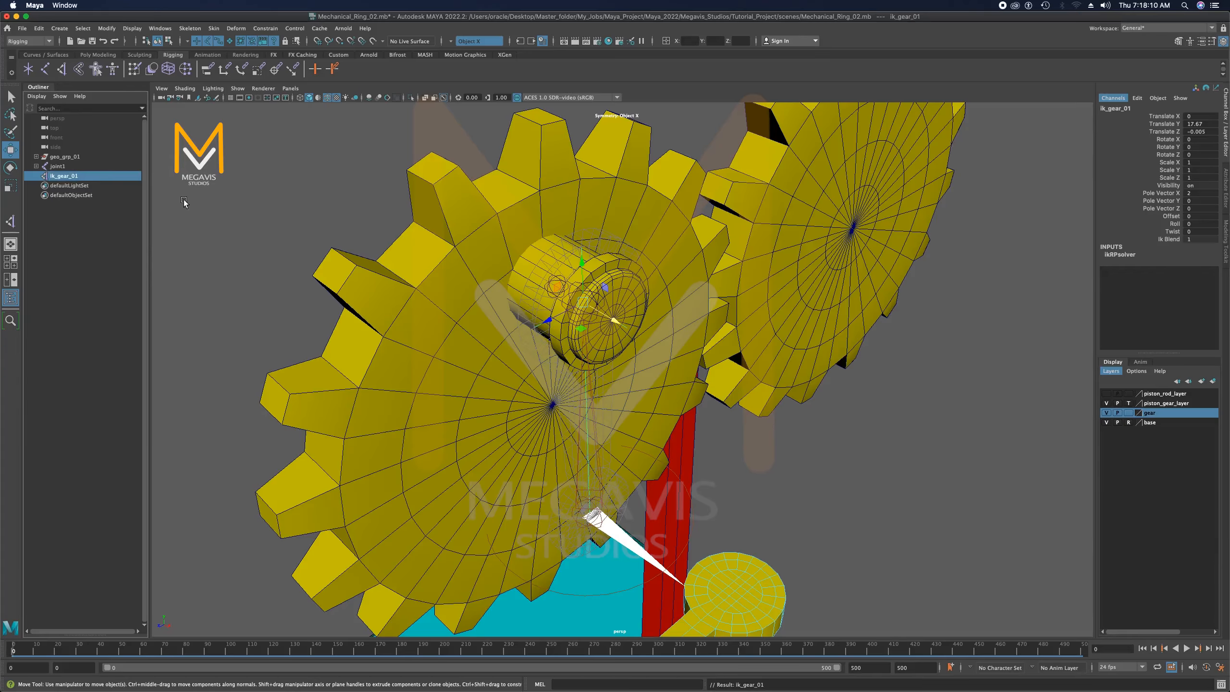
Create a NURBS circle to serve as a controller for joint1
left_click_drag(292, 192, 421, 201, "alt")
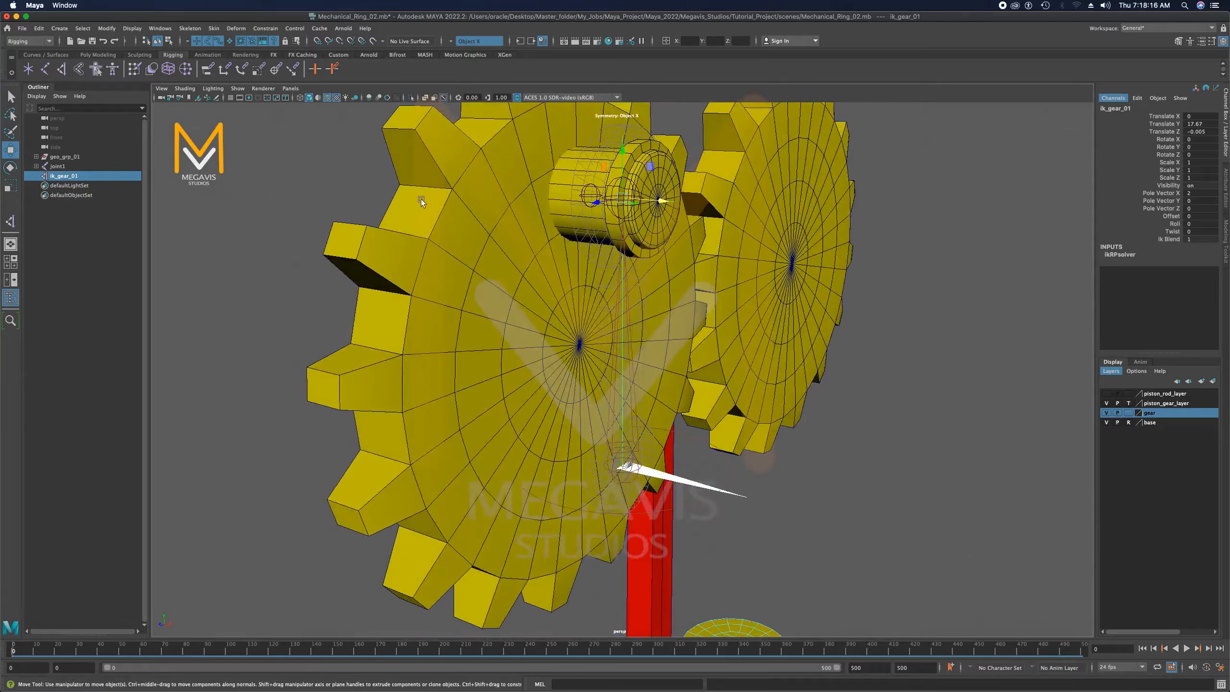
left_click_drag(676, 409, 656, 385, "alt")
left_click(621, 445)
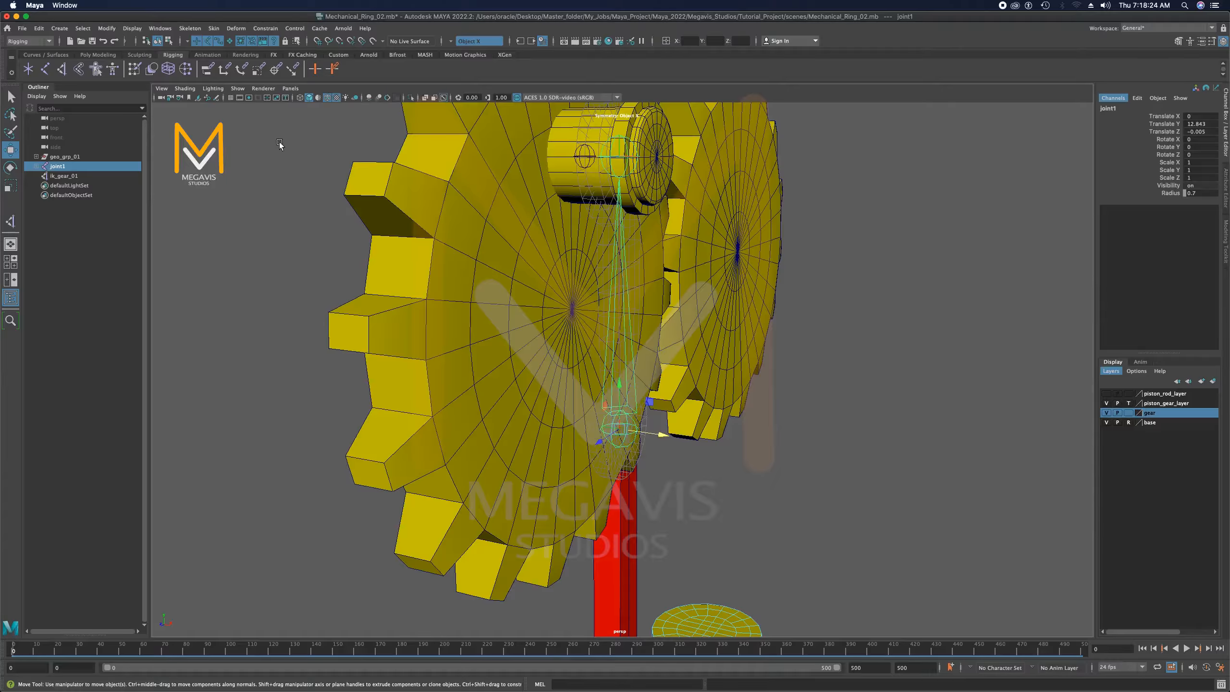
left_click(67, 57)
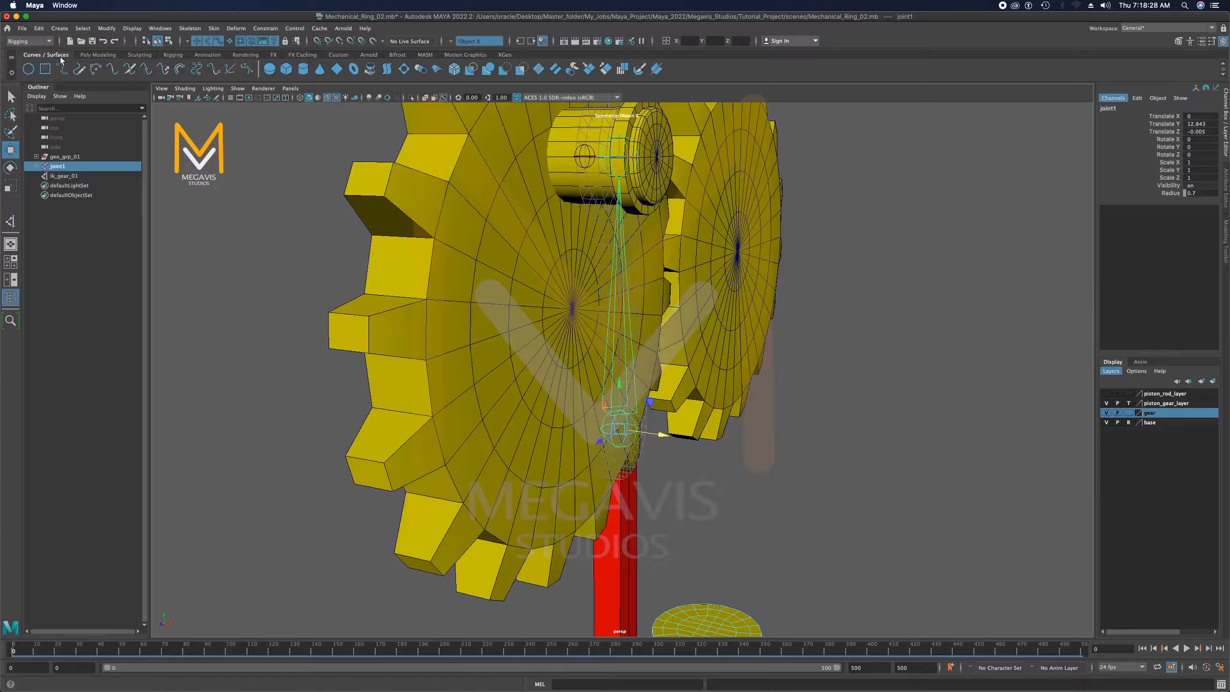
left_click(29, 69)
Raise the NURBS circle along Y to about 12.316, just below the chain's root joint
right_click_drag(852, 442, 743, 331, "alt")
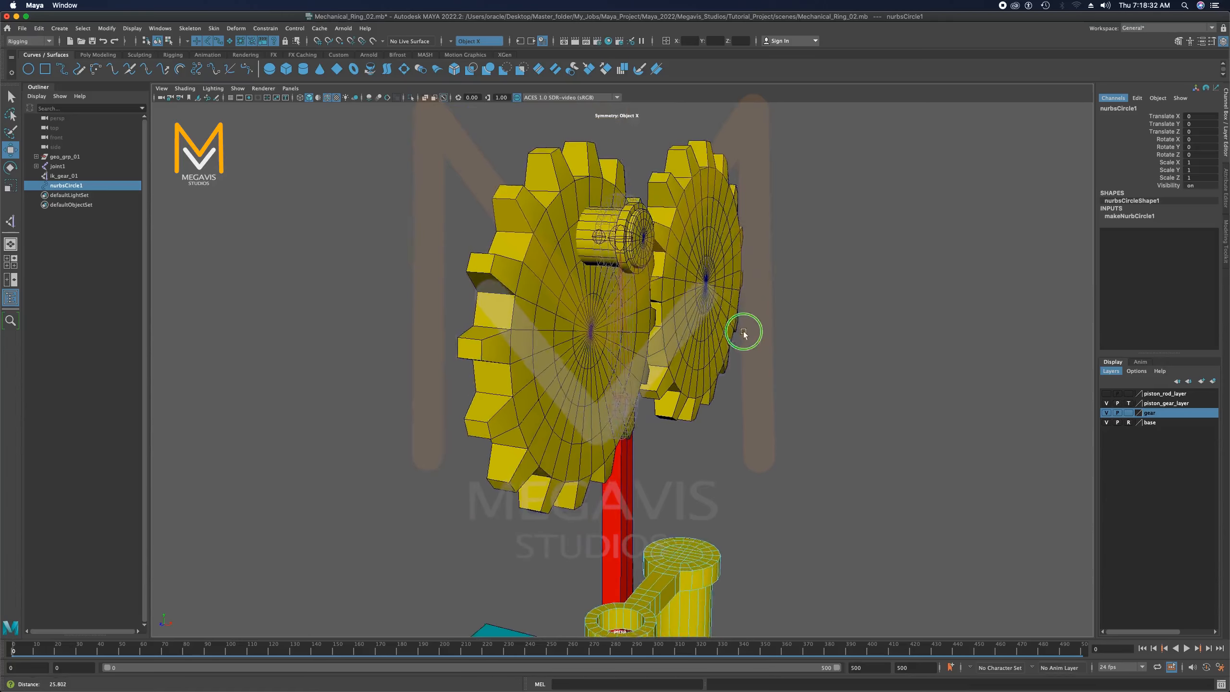
left_click_drag(744, 331, 702, 313, "alt")
middle_click_drag(702, 312, 690, 273, "alt")
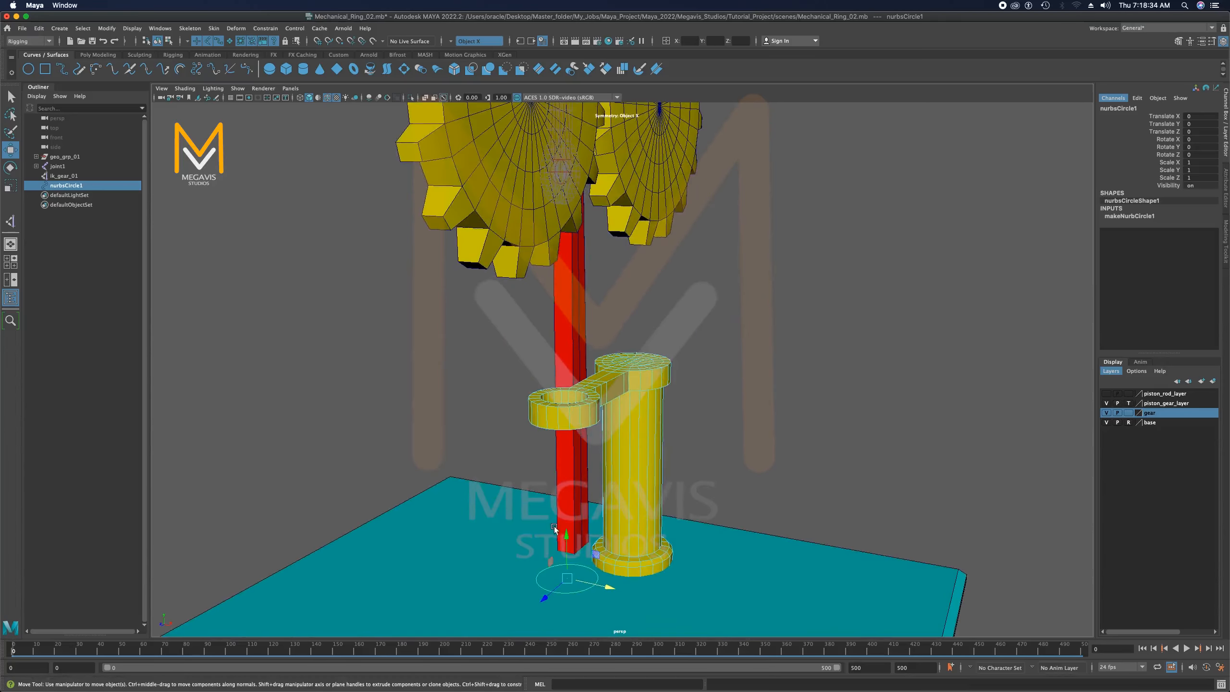
left_click_drag(565, 536, 624, 233)
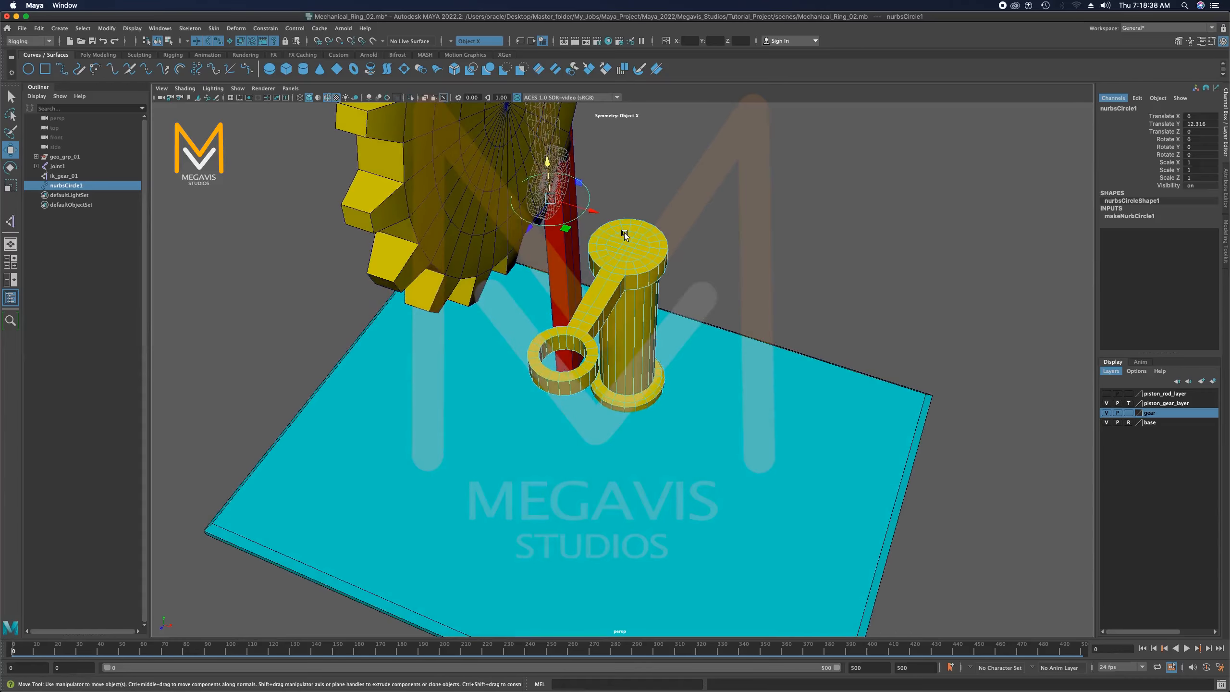
right_click_drag(624, 232, 683, 338, "alt")
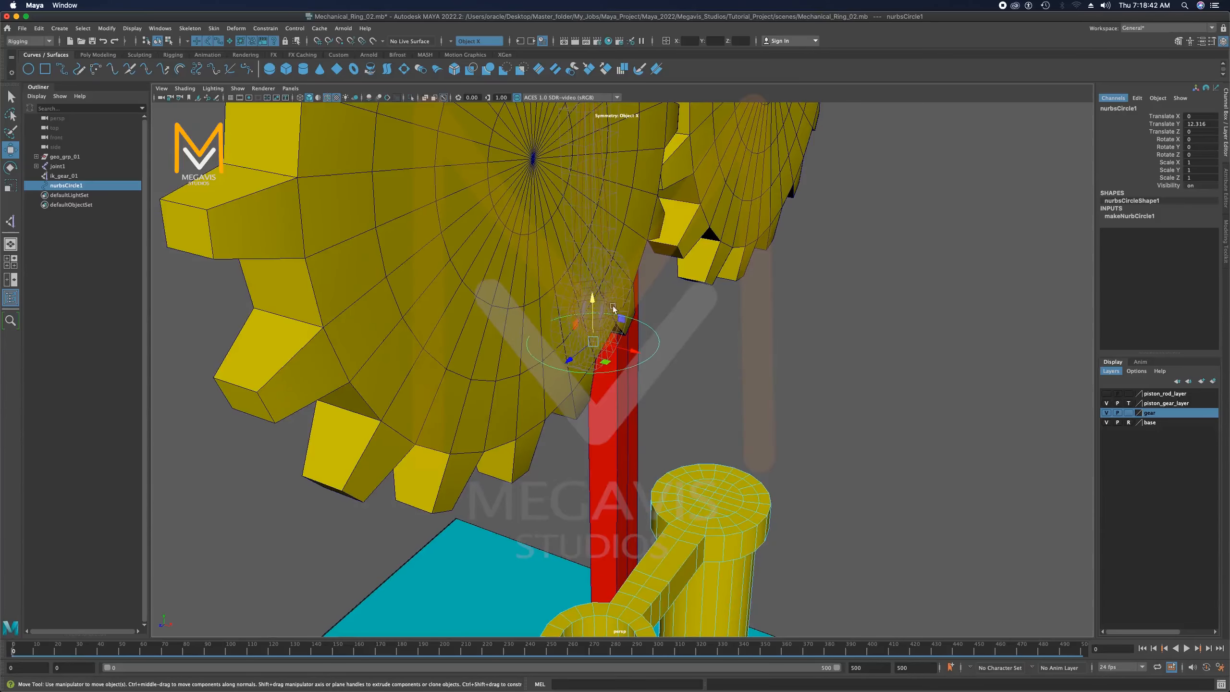
Select joint1 and add the NURBS circle below it to the selection, ready for a parent constraint
left_click(590, 297)
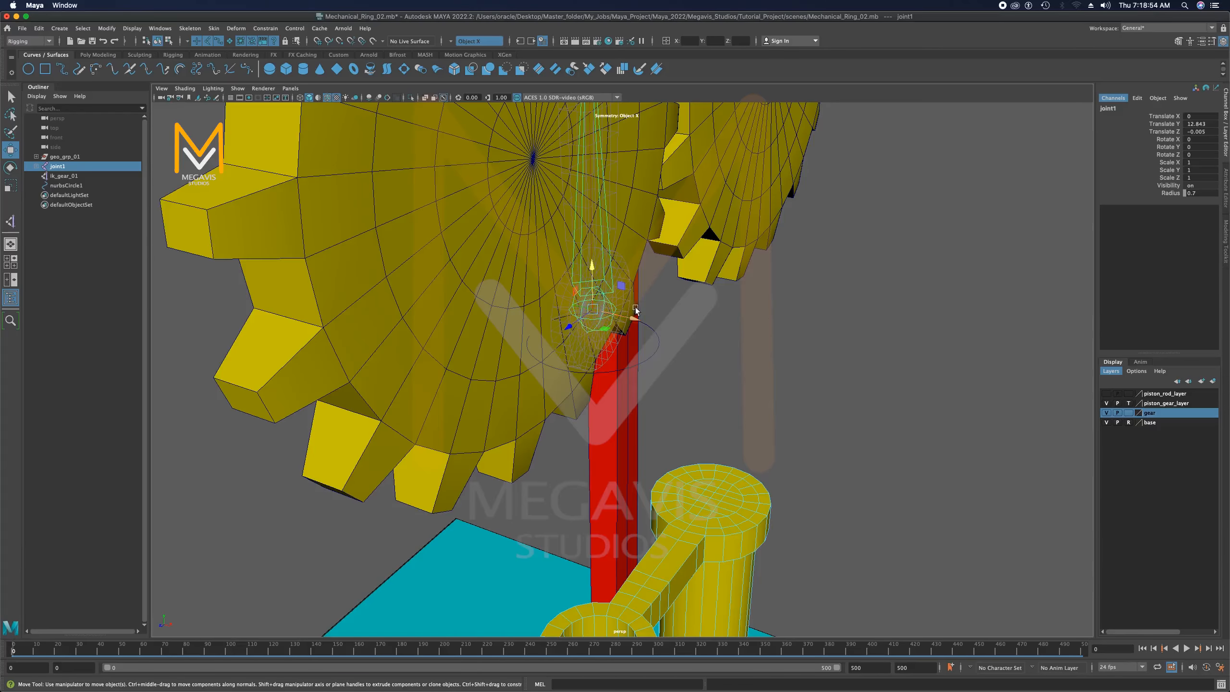
middle_click_drag(651, 293, 663, 319, "alt")
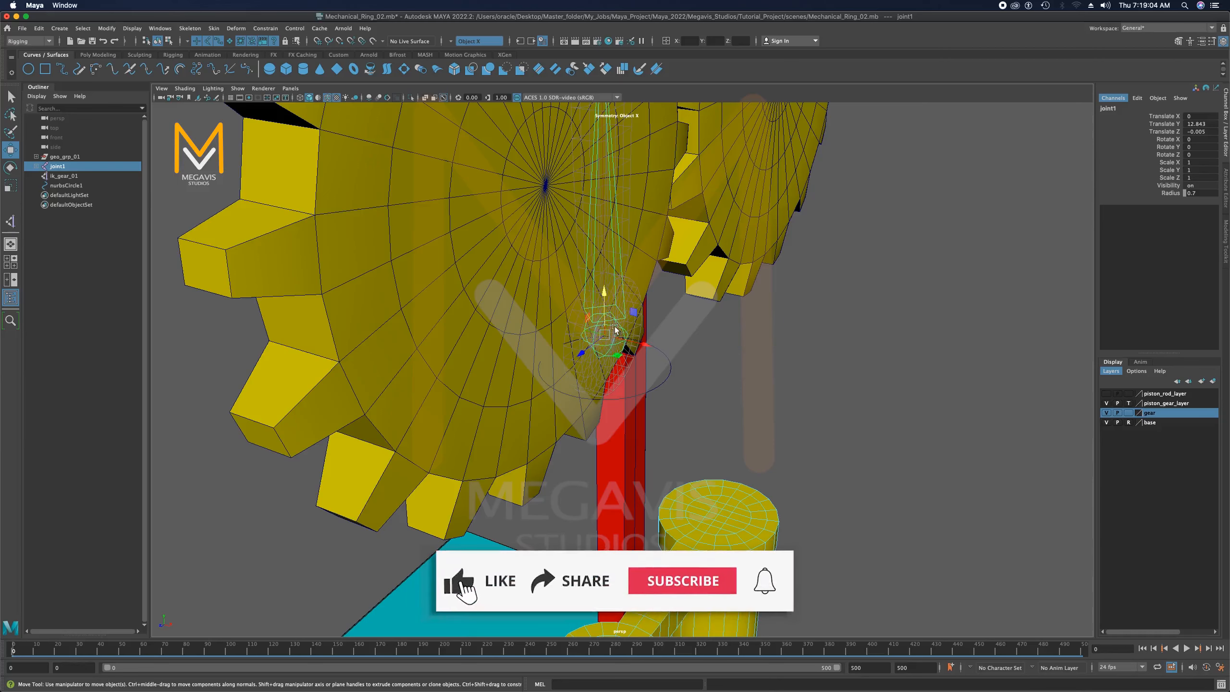
left_click(668, 361, "shift")
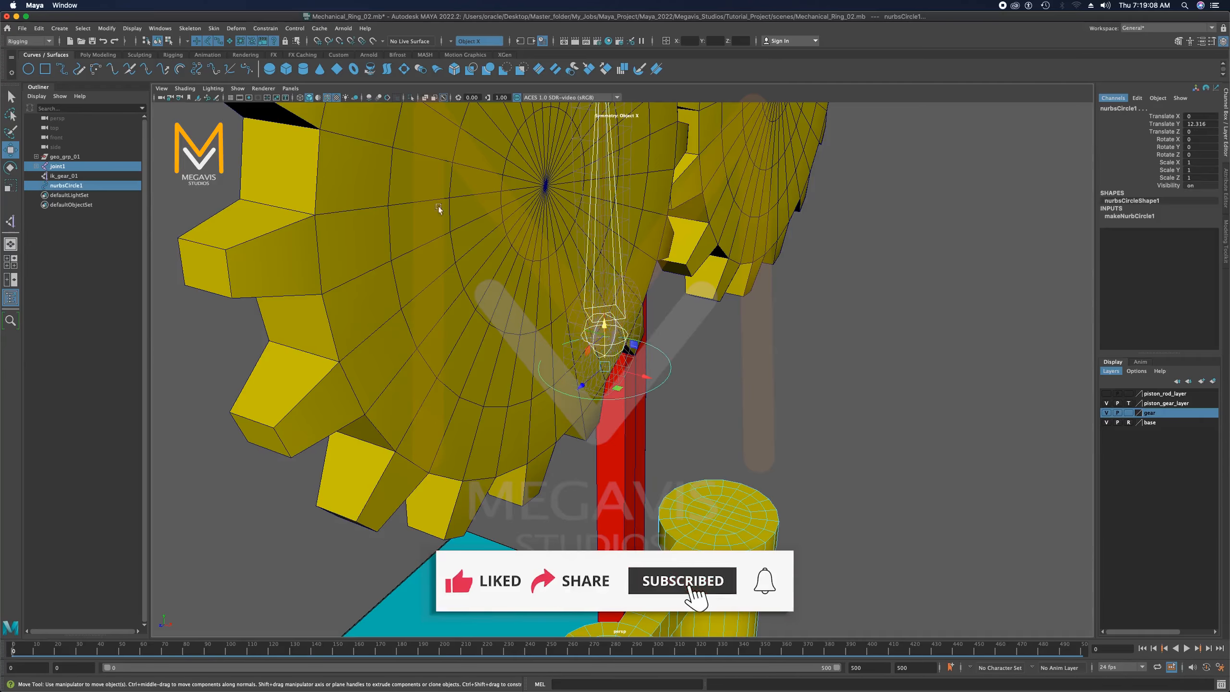
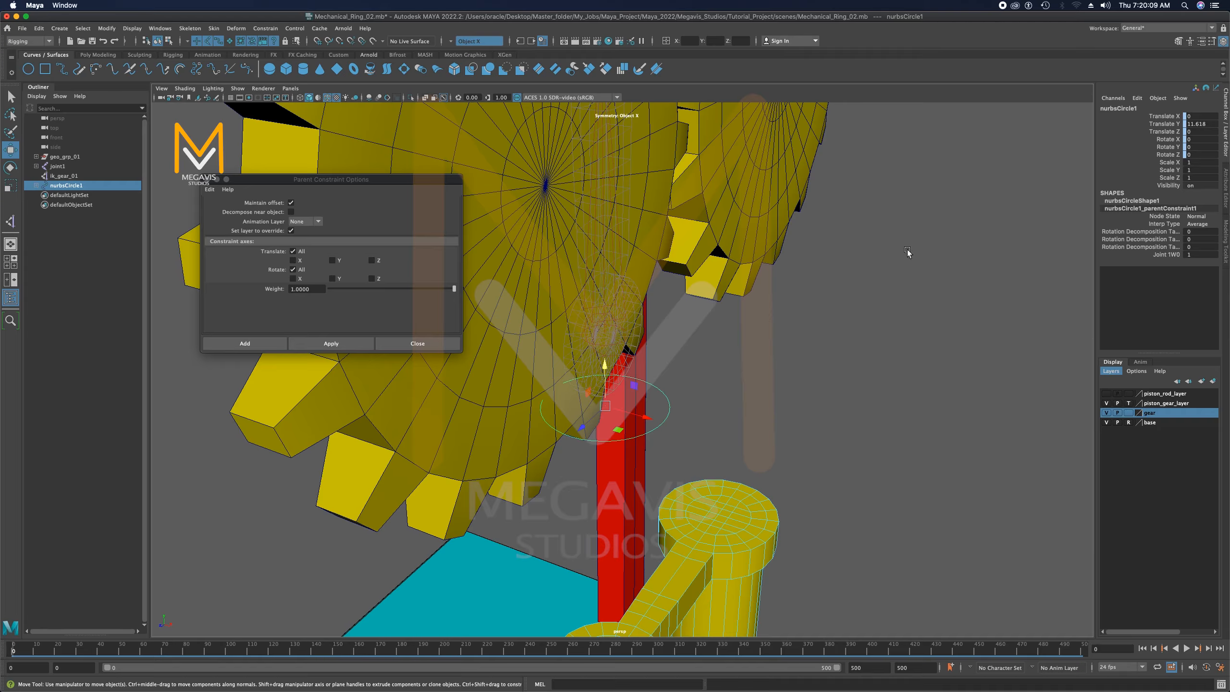
Test the parent constraint by moving joint1 freely a short distance, and undo the move
left_click(765, 302)
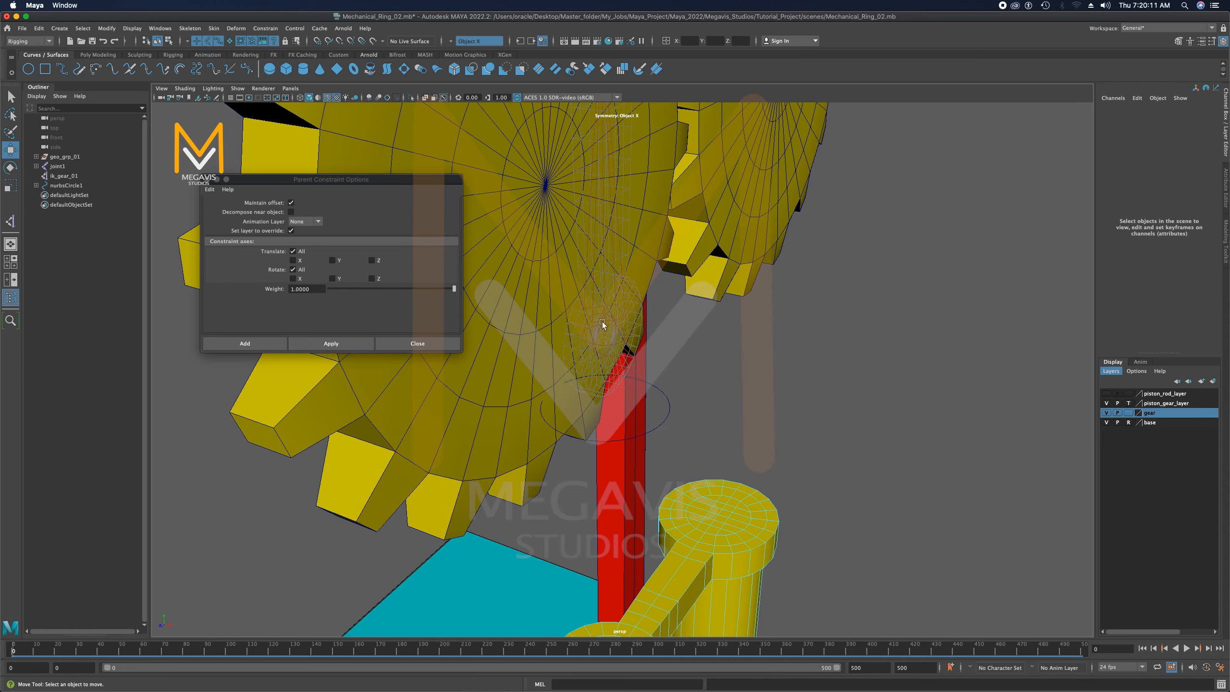
left_click(602, 324)
mouse_move(602, 324)
left_mouse_down()
mouse_move(661, 352)
mouse_move(621, 335)
left_mouse_up()
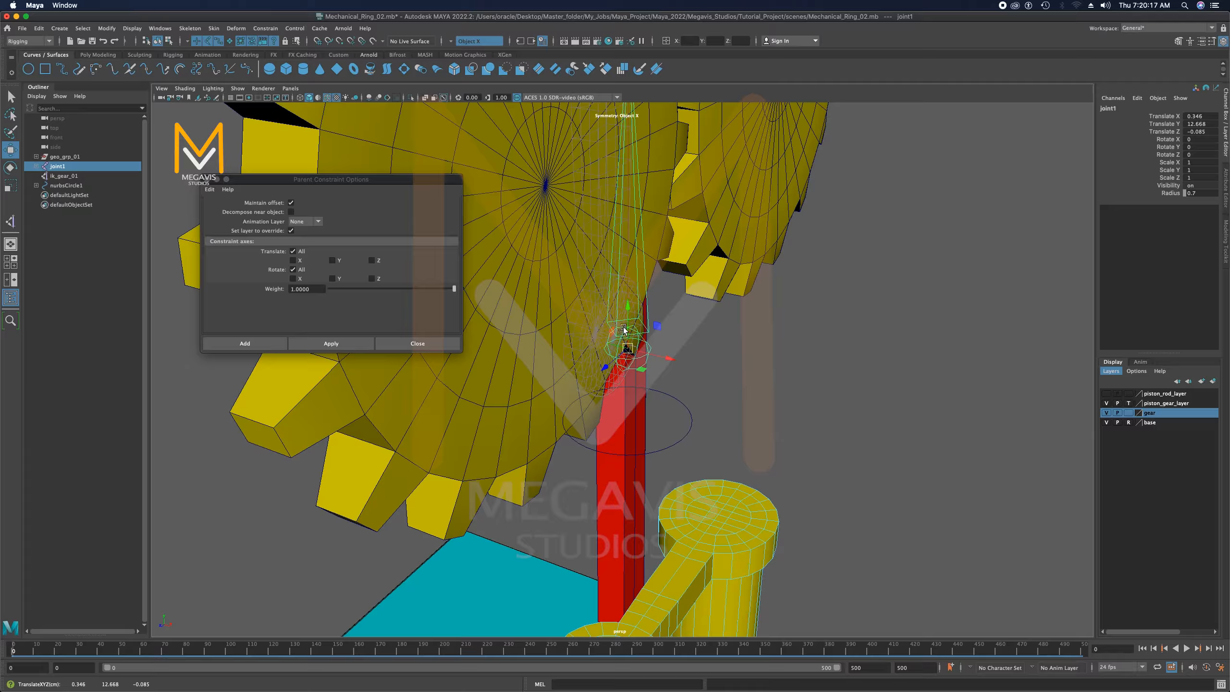
left_click(666, 395, "shift")
left_click(330, 343)
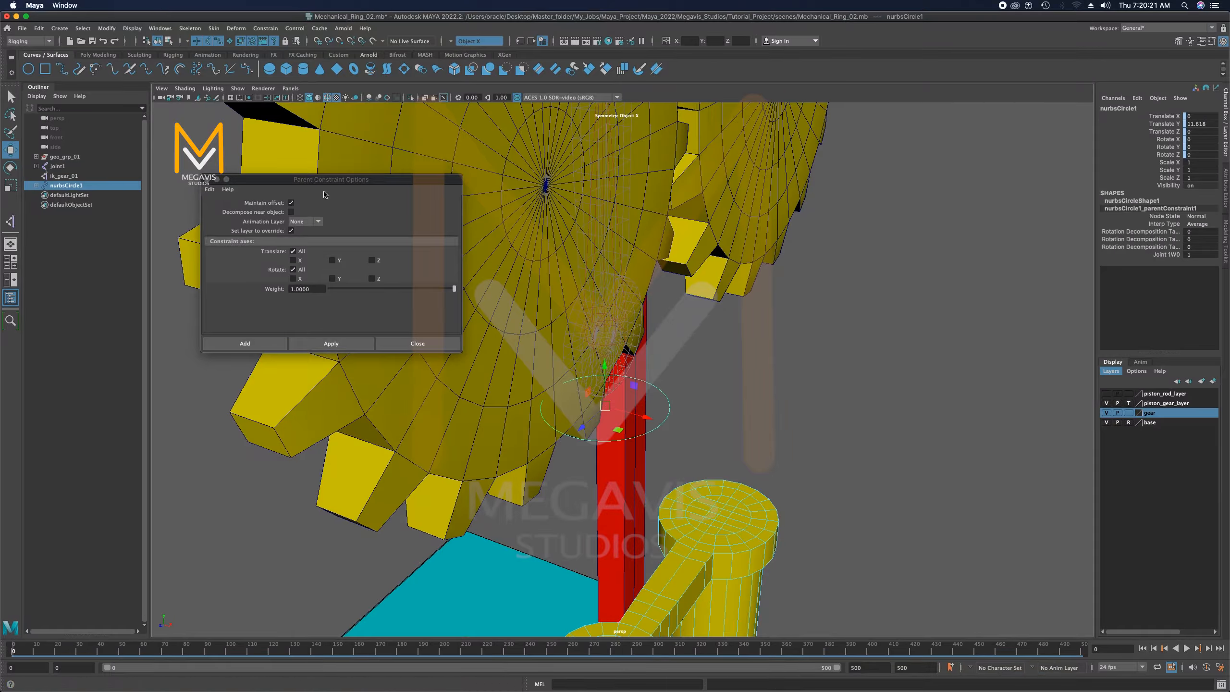
Delete the parent constraint under the NURBS circle and select joint1
left_click_drag(324, 181, 338, 162)
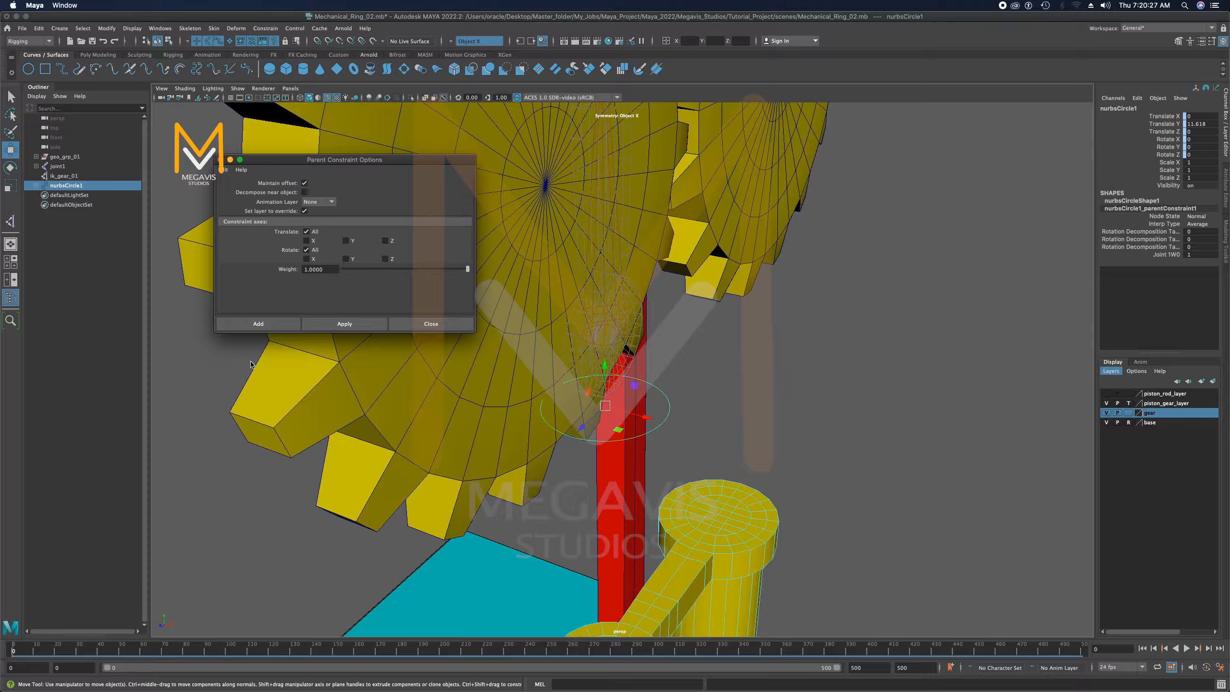
left_click(37, 186)
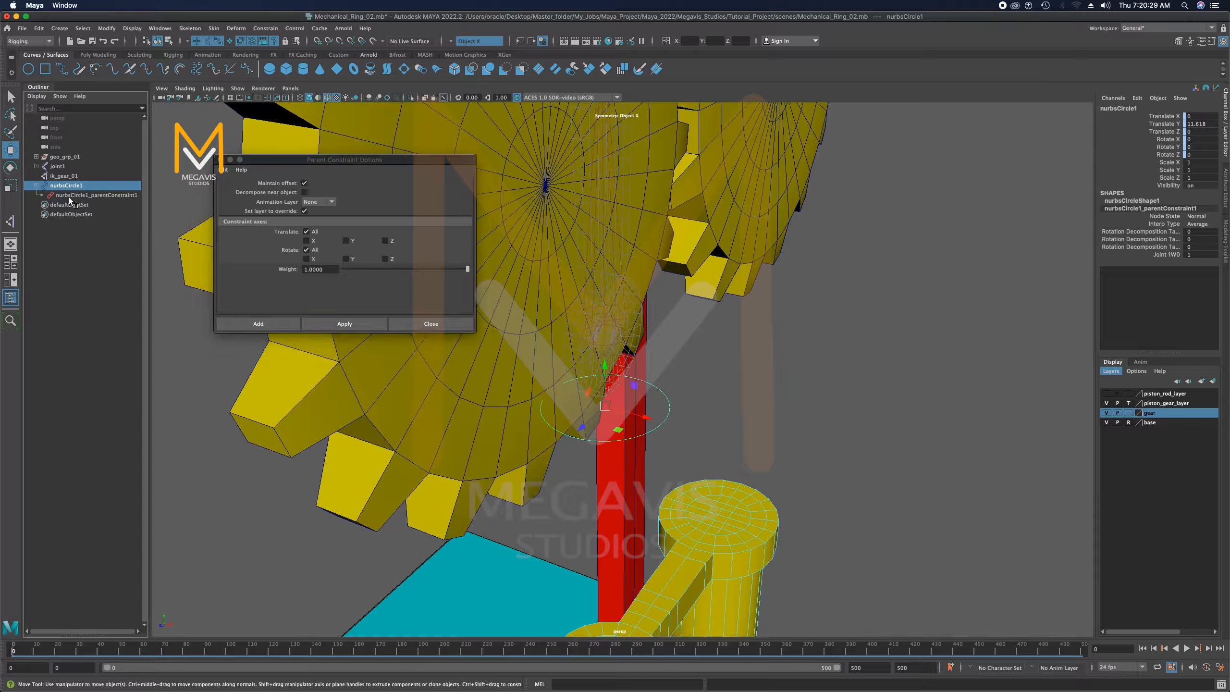
left_click(72, 194)
key("Delete")
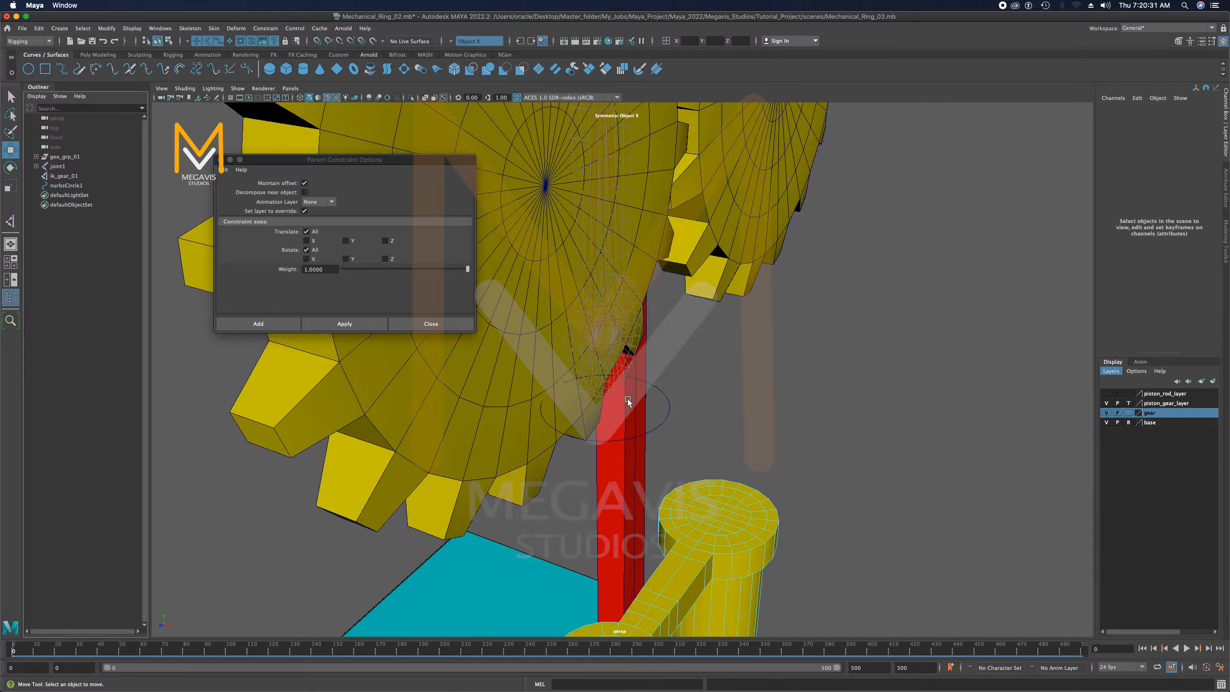
left_click(627, 337)
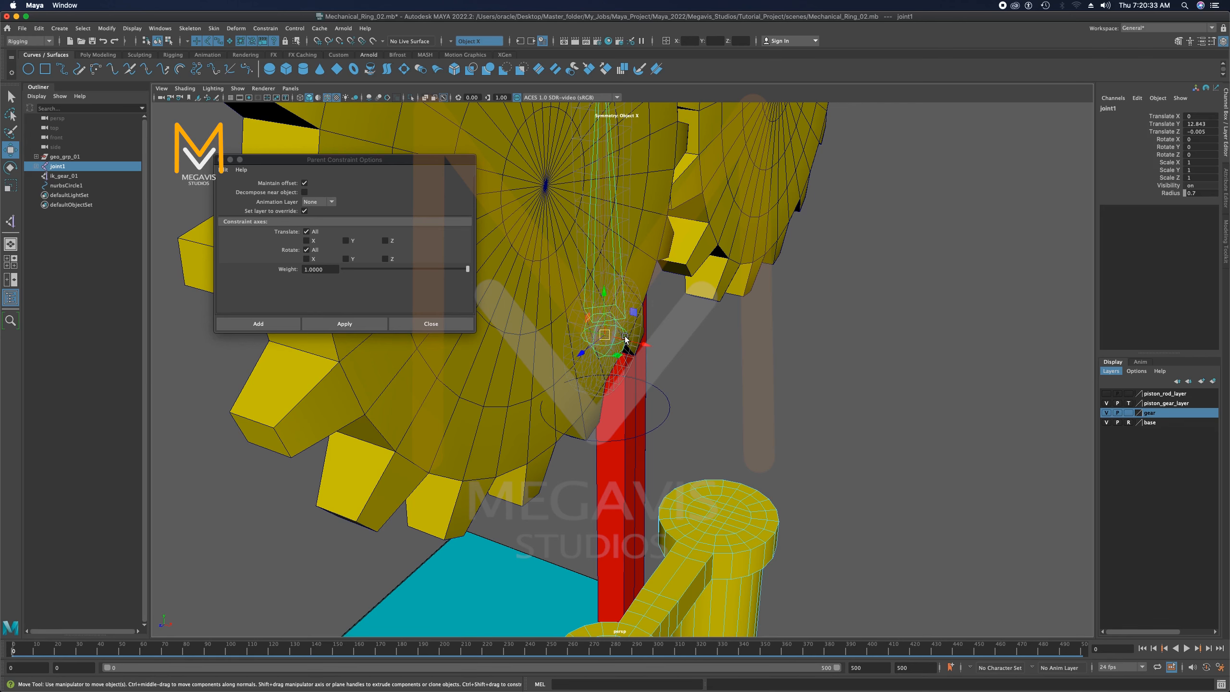
Parent-constrain the NURBS circle to joint1 with Maintain offset turned off so the circle snaps to the joint
left_click(663, 394, "shift")
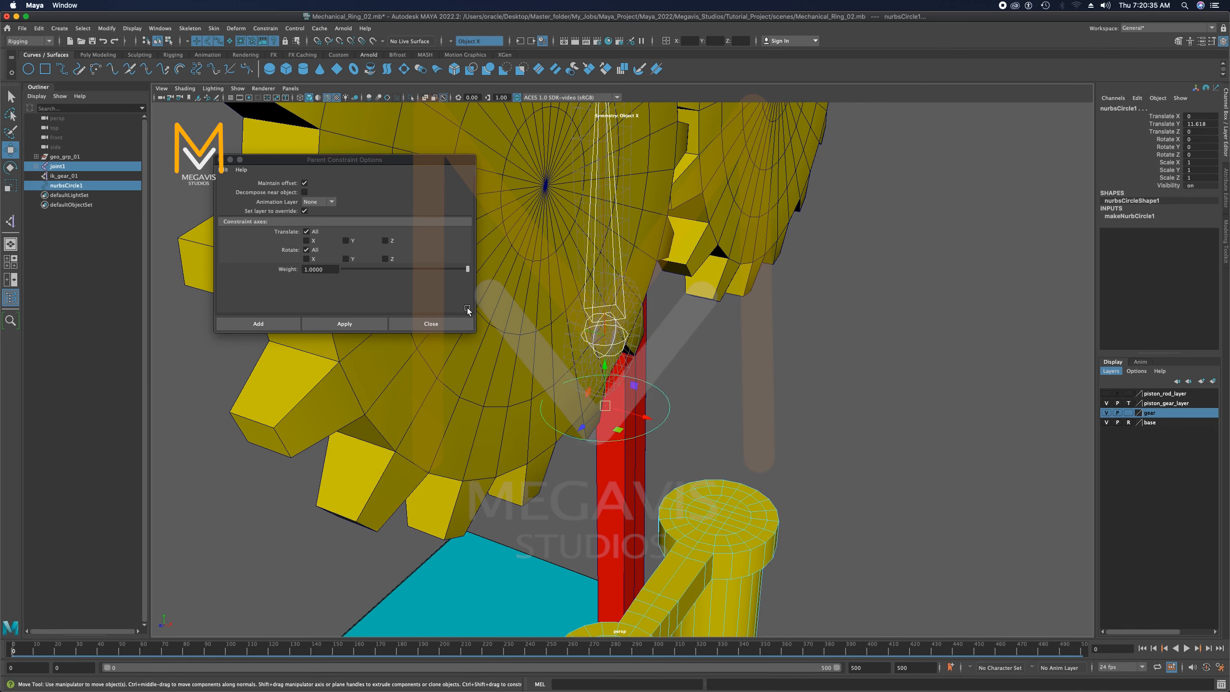
left_click(318, 187)
left_click(304, 182)
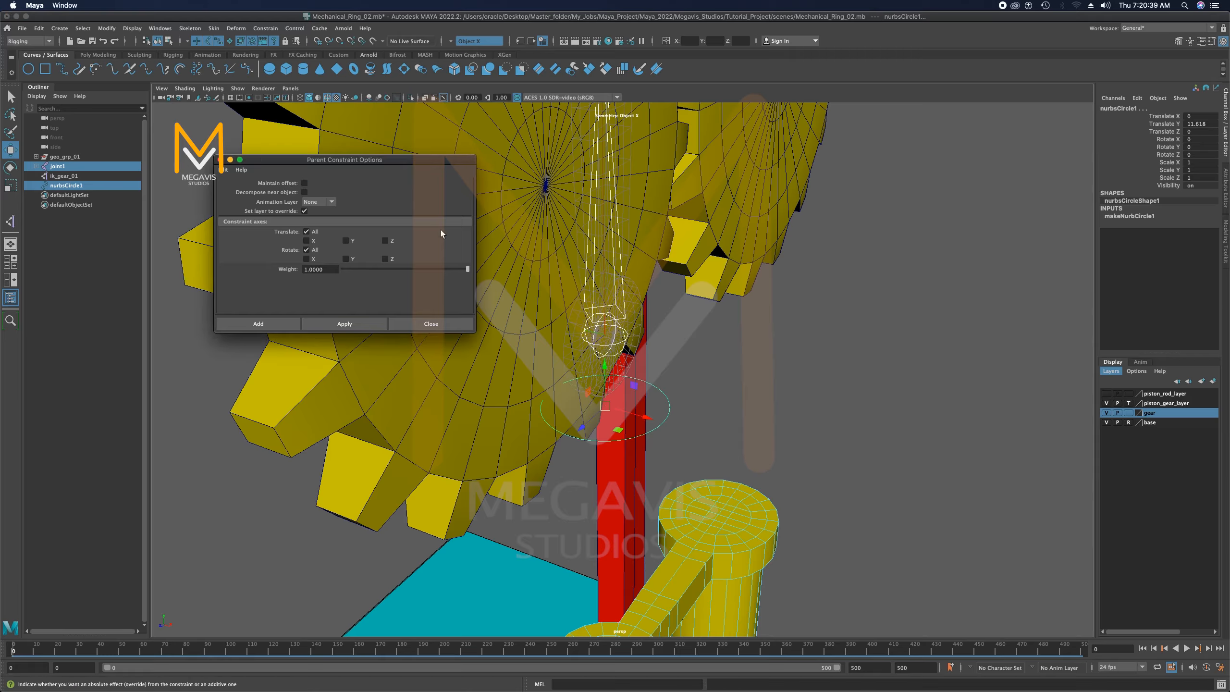
left_click(345, 324)
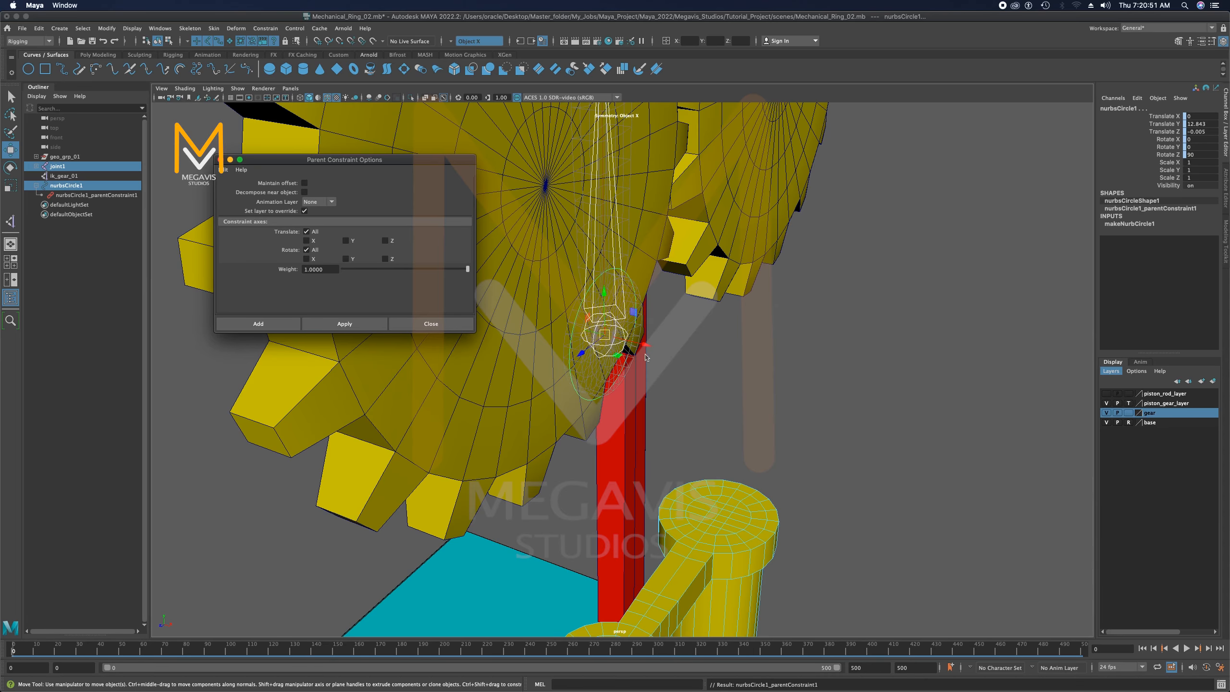
scroll(645, 357, "up", 4)
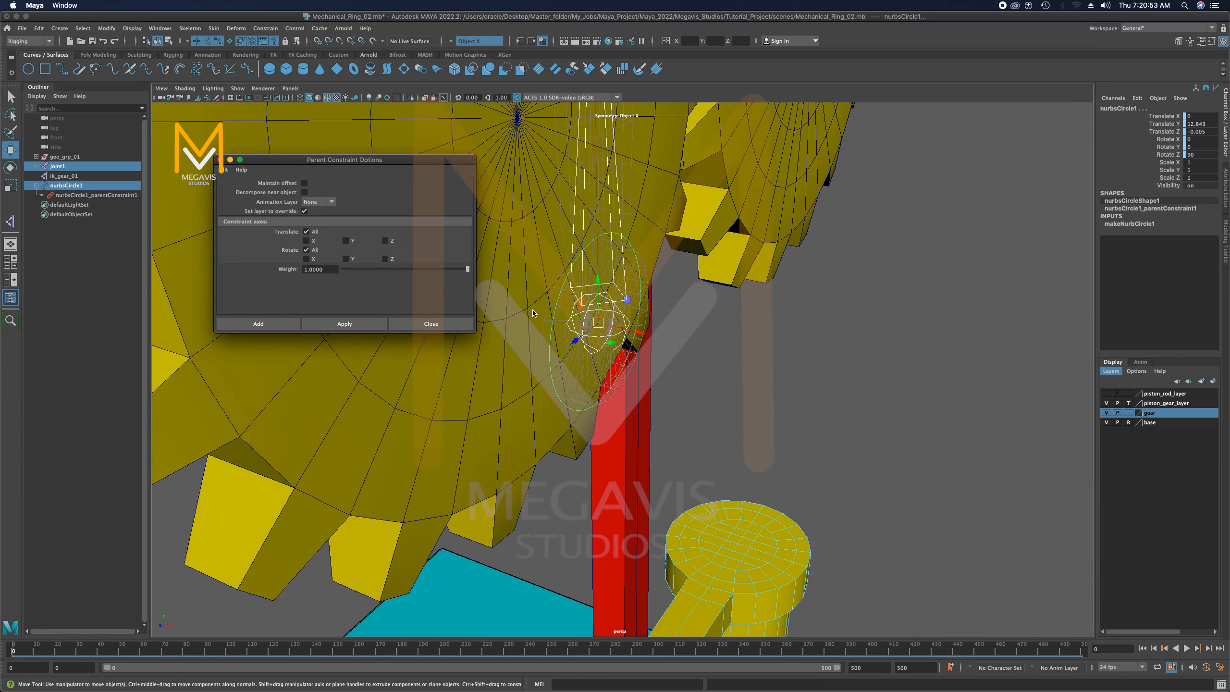
mouse_move(532, 312)
left_mouse_down("alt")
mouse_move(513, 300)
mouse_move(542, 304)
left_mouse_up("alt")
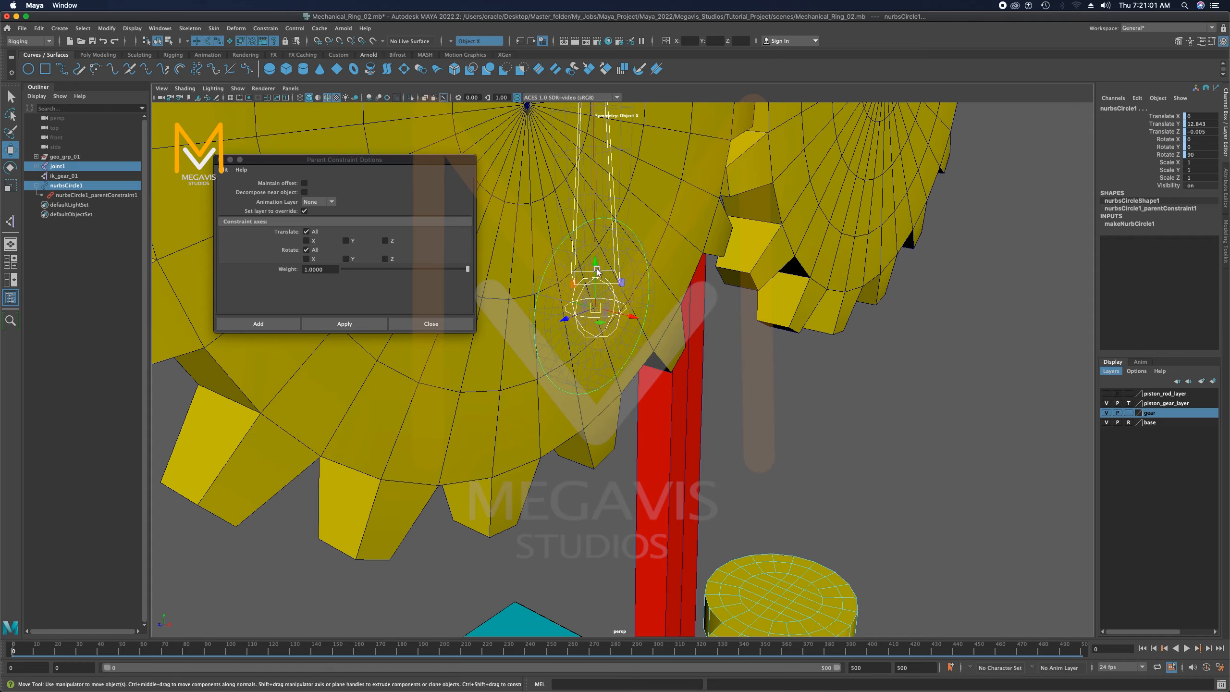
Delete the parent constraint under the NURBS circle
left_click(80, 196)
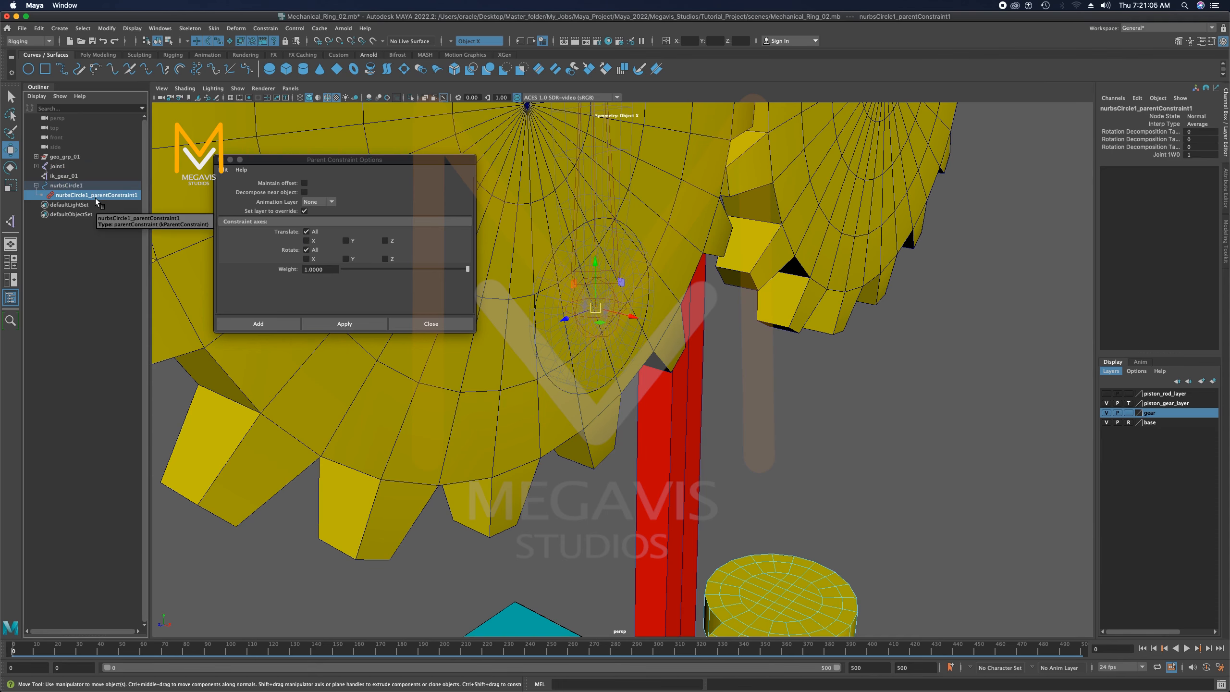
key("Delete")
left_click_drag(617, 290, 625, 257, "alt")
left_click(638, 233)
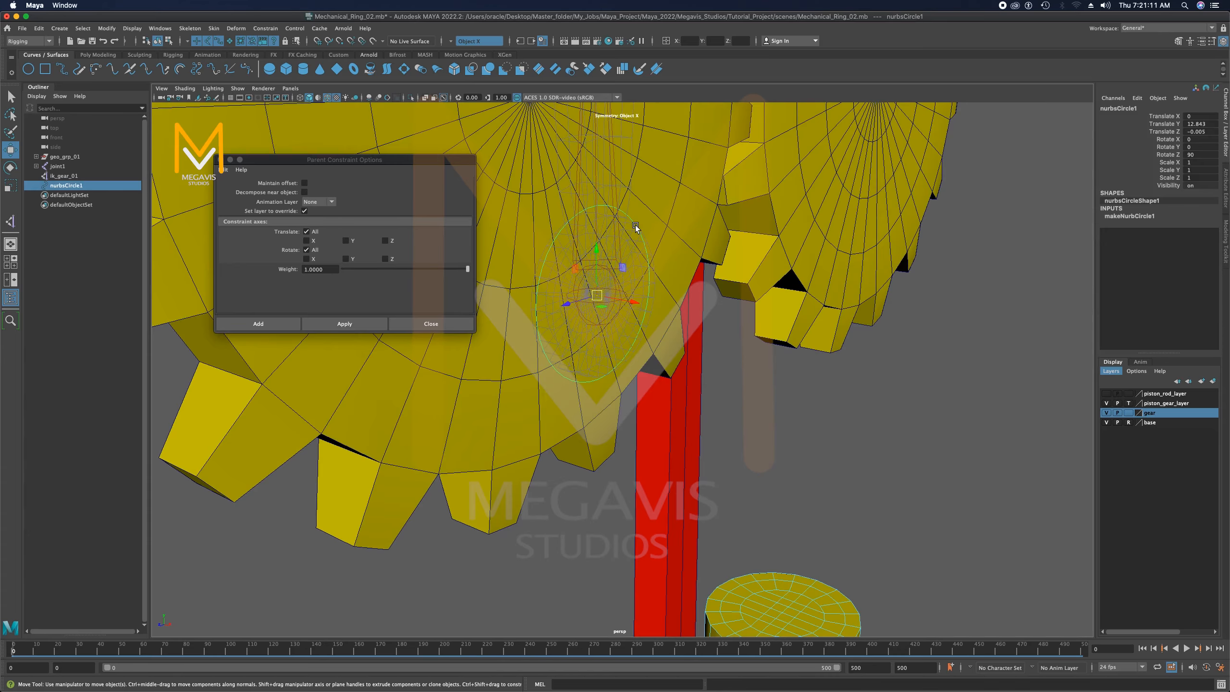
right_click_drag(635, 224, 576, 227)
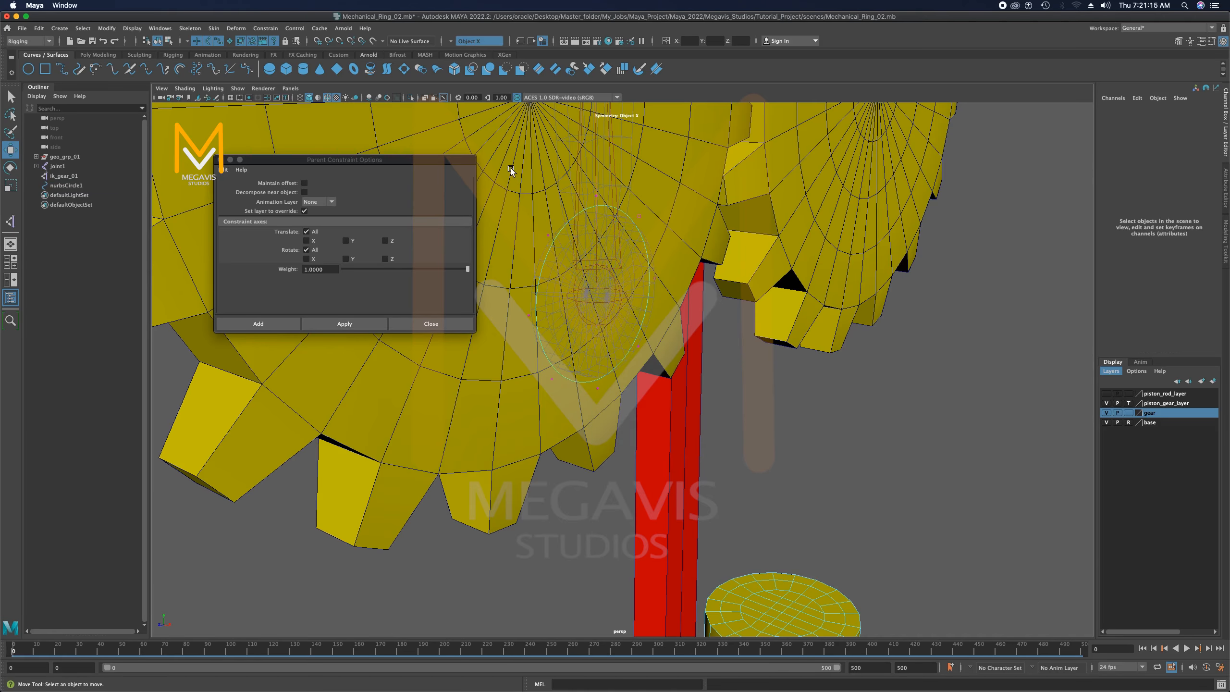
left_click(671, 420)
left_click_drag(705, 430, 731, 412, "alt")
left_click(208, 41)
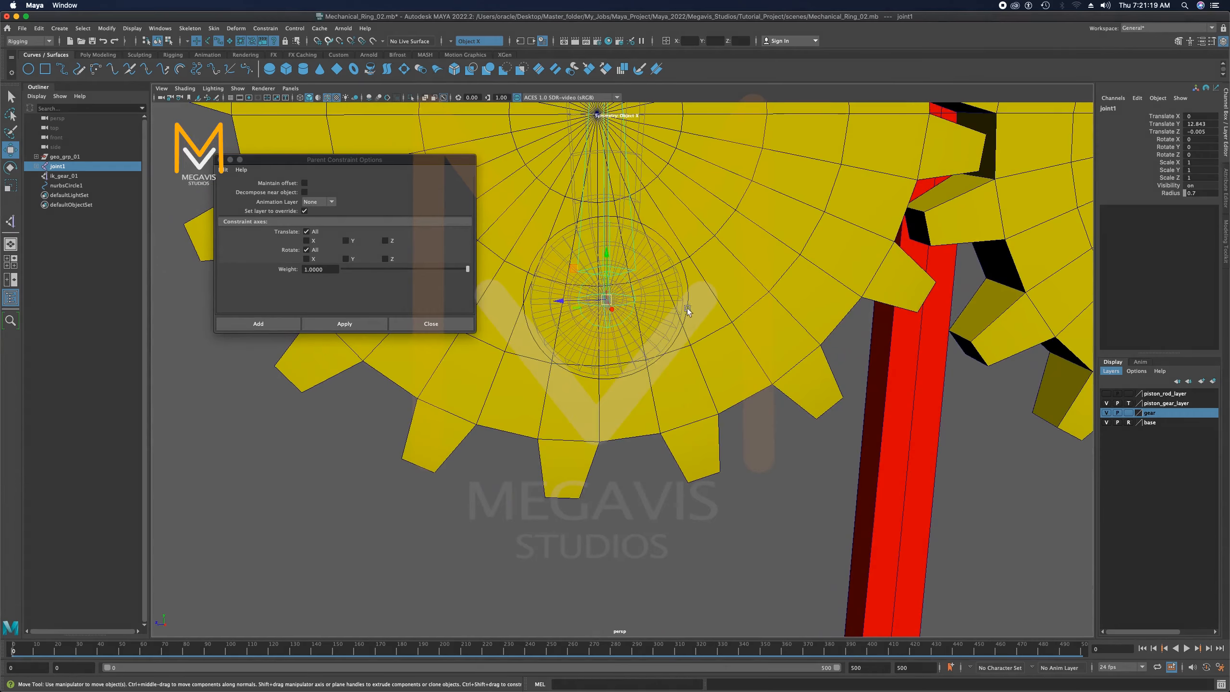
left_click(677, 256)
right_click_drag(678, 250, 624, 248)
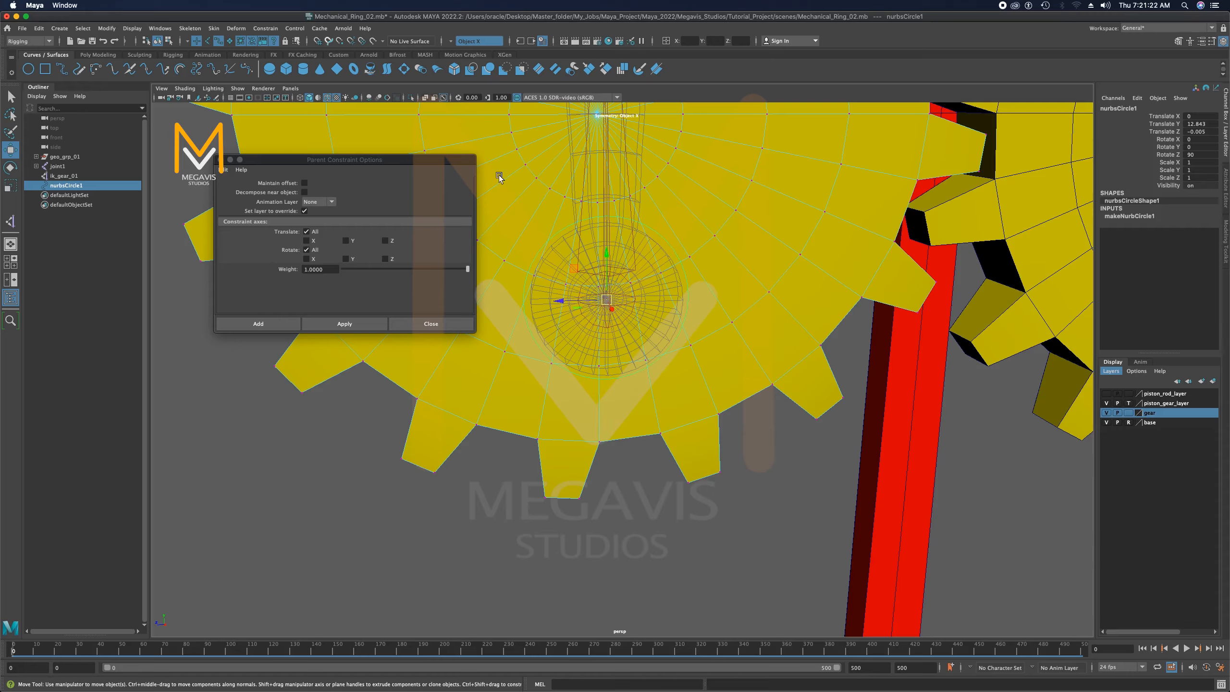
left_click(704, 256)
right_click_drag(713, 248, 749, 238)
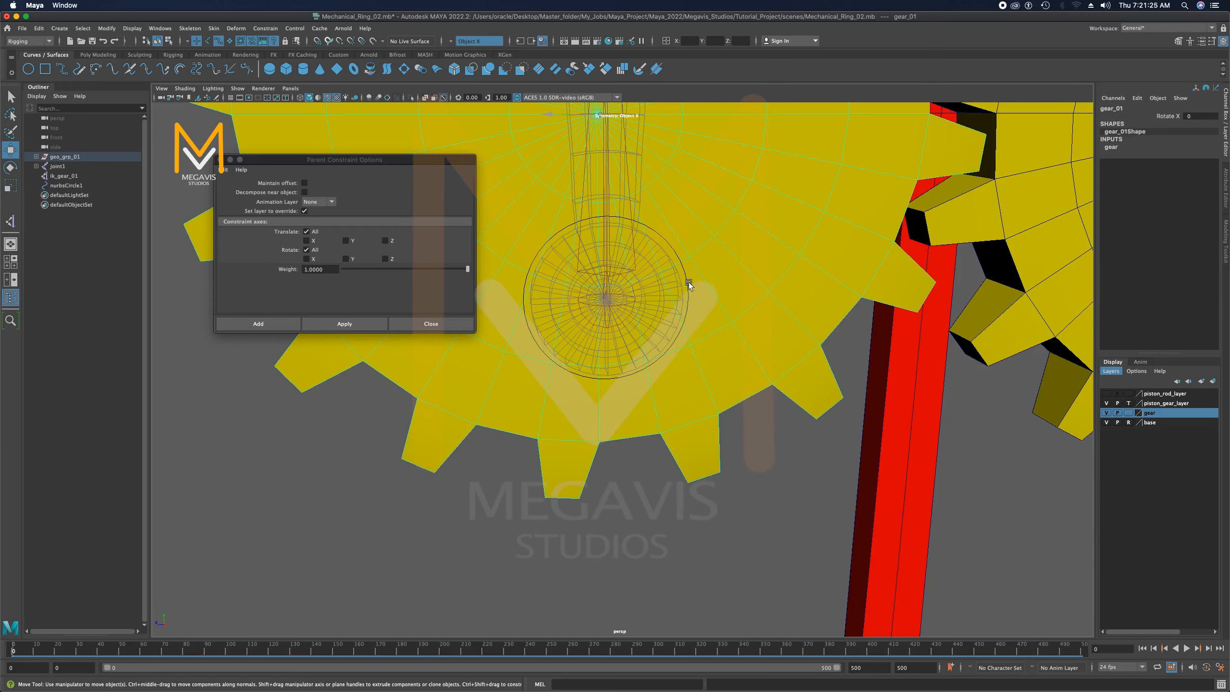
Select all control vertices of the NURBS circle around the root joint and turn symmetry off
left_click(685, 279)
right_click_drag(686, 277, 620, 262)
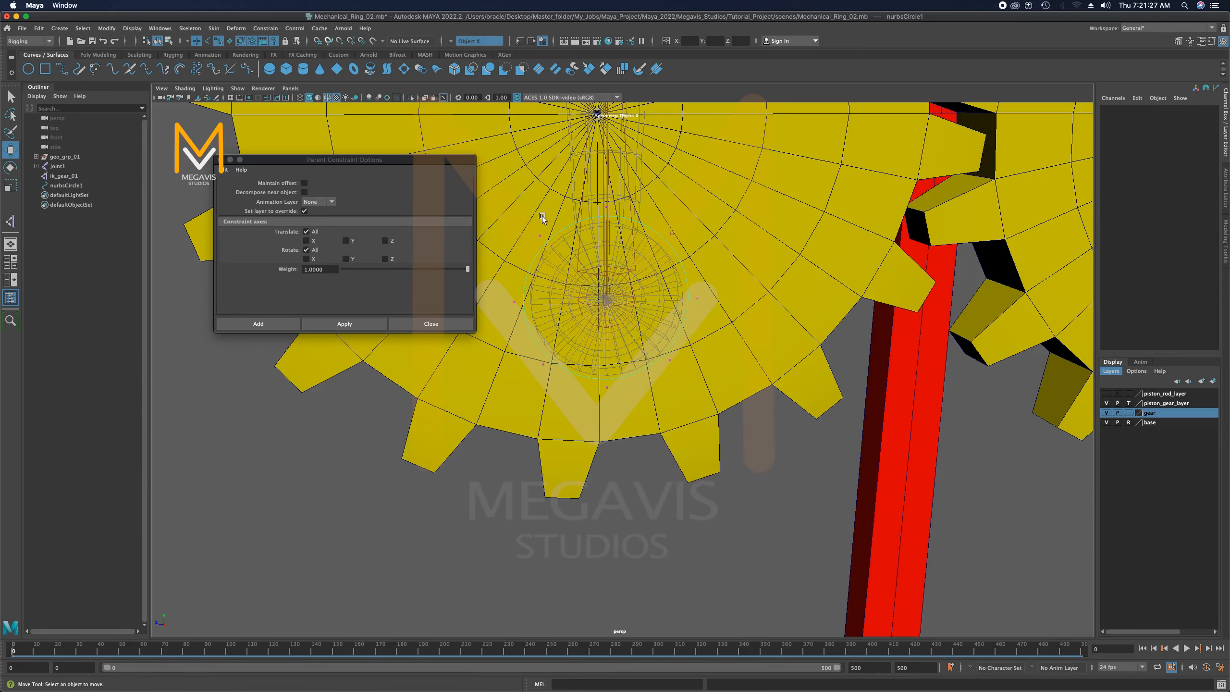
left_click_drag(488, 195, 718, 418)
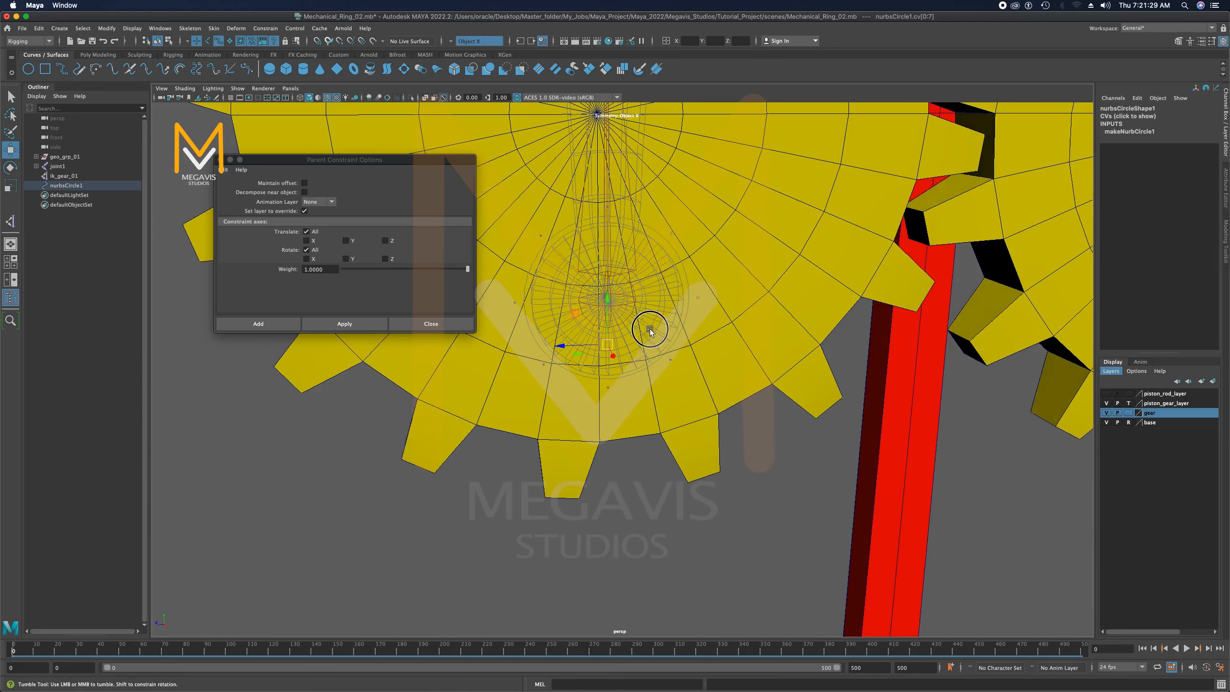
left_click_drag(650, 330, 662, 335, "alt")
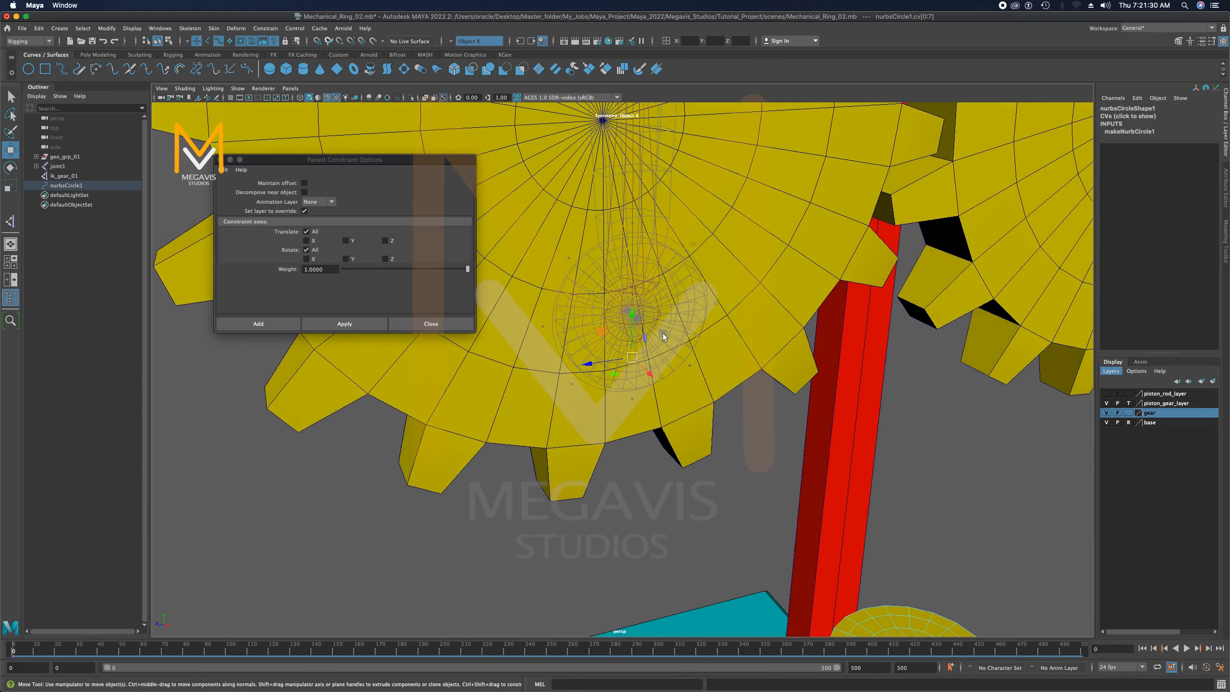
left_click(459, 41)
left_click(469, 46)
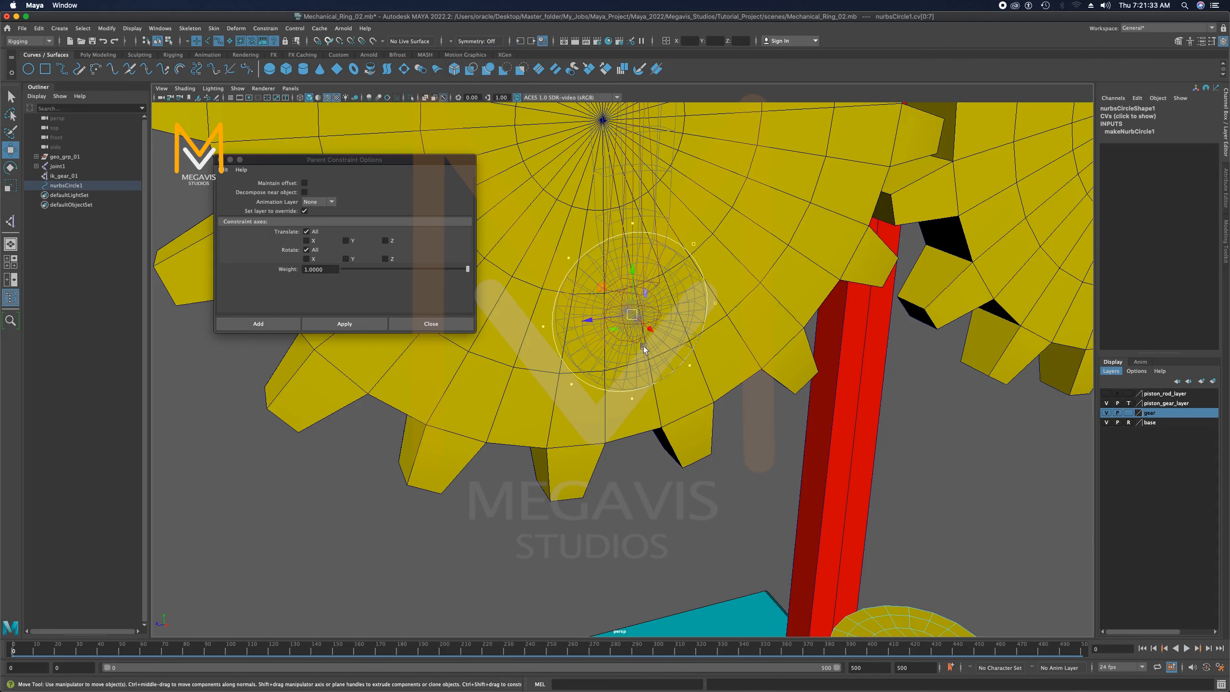
Scale the circle's control vertices up to about 1.465 in X and Z, and reselect the circle in object mode
key("r")
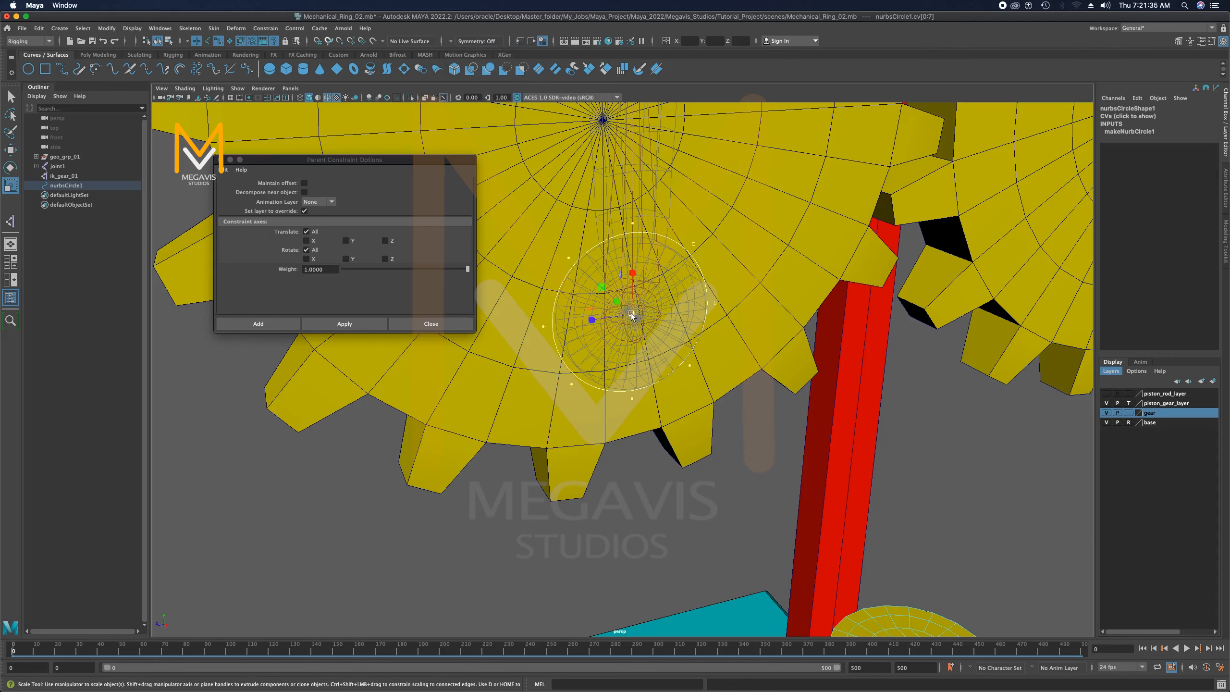
left_click_drag(632, 315, 692, 335)
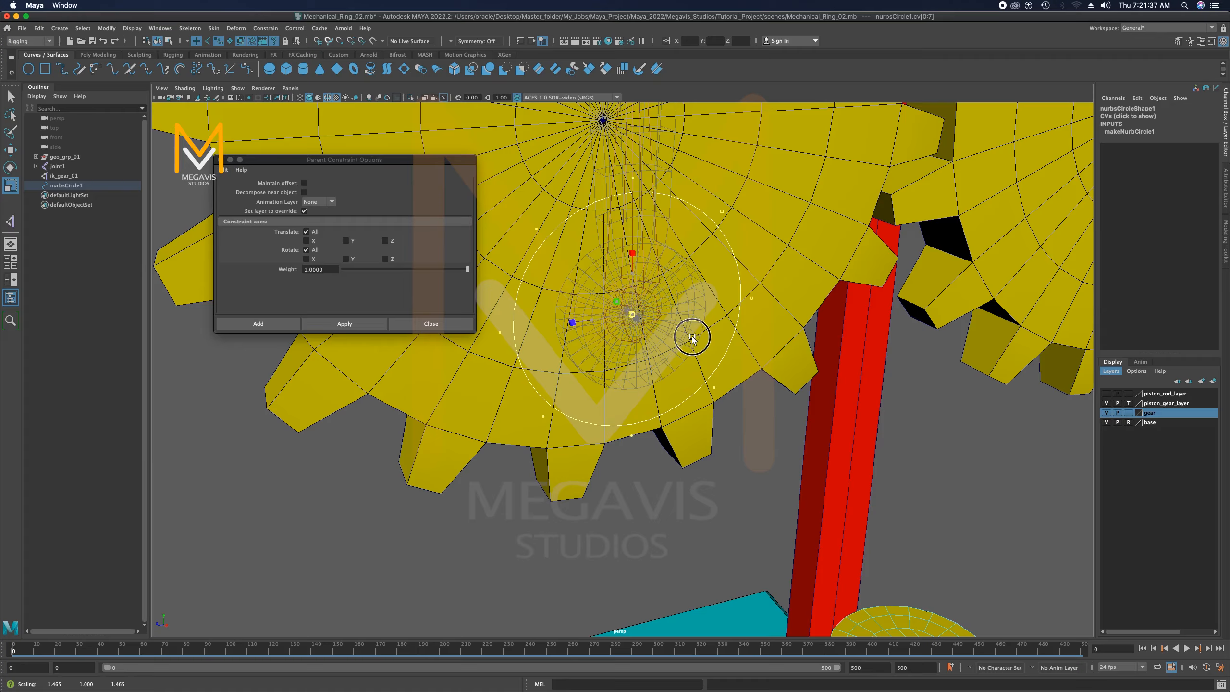
right_click_drag(731, 249, 780, 235)
left_click(733, 253)
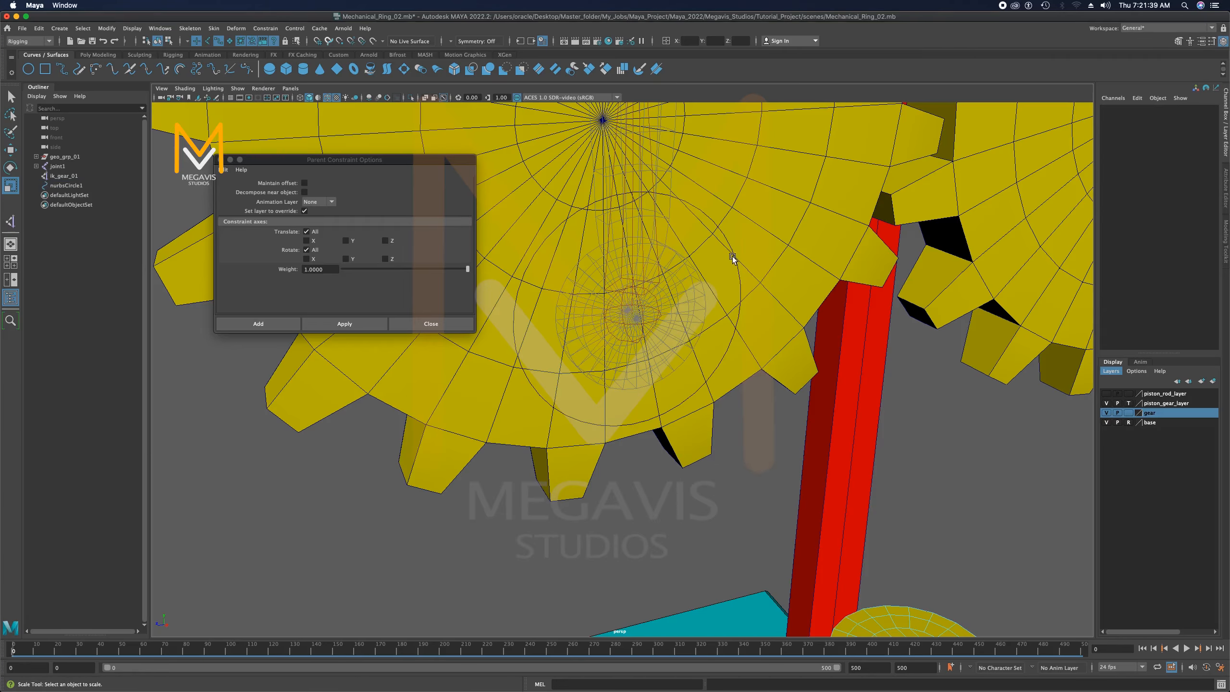
left_click(732, 253)
Freeze the NURBS circle's transformations and delete its construction history
left_click_drag(700, 283, 717, 284, "alt")
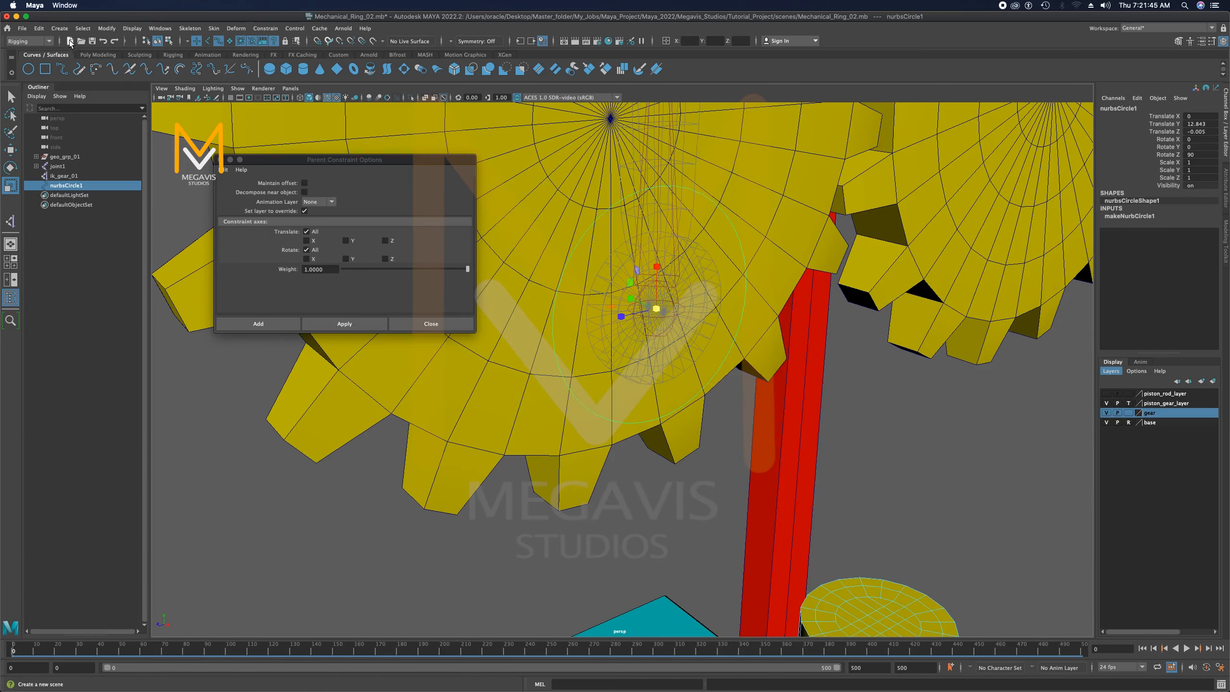
left_click(39, 29)
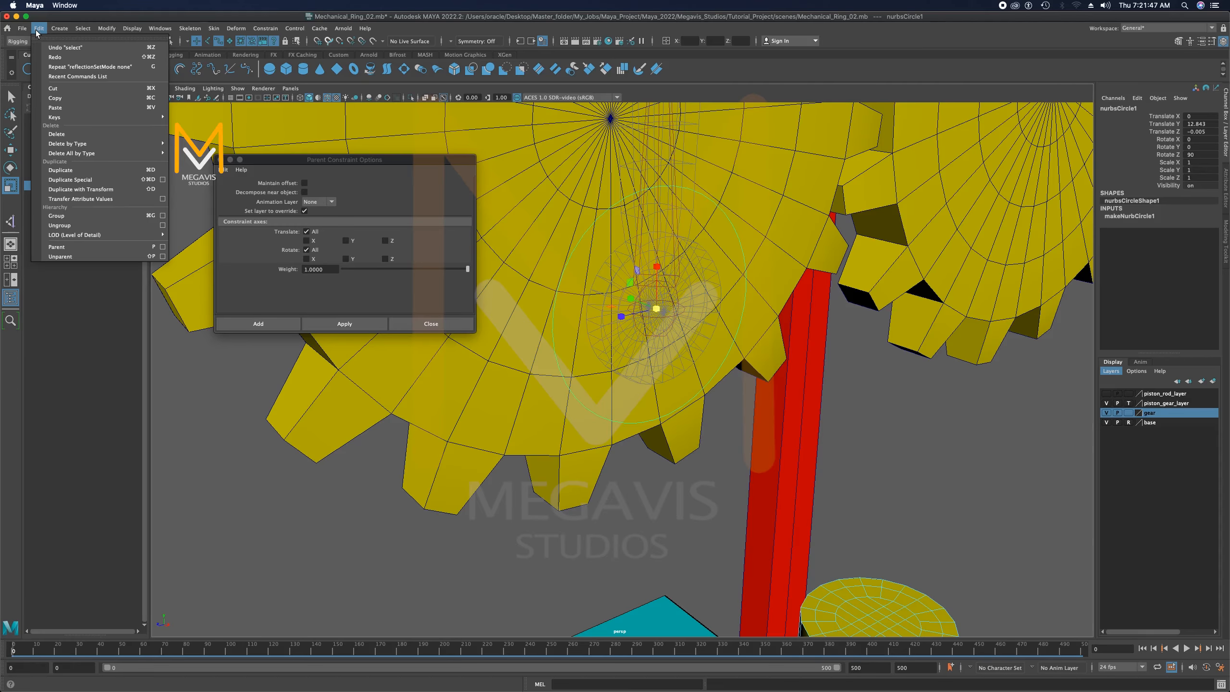
mouse_move(70, 144)
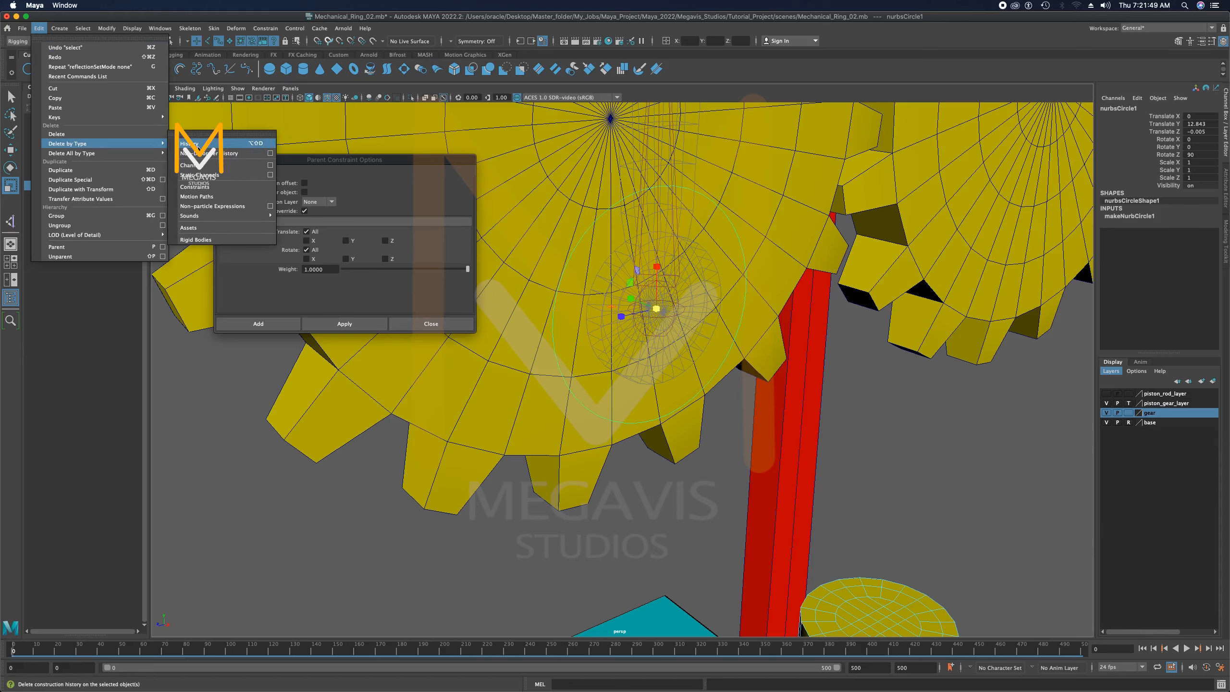
mouse_move(108, 28)
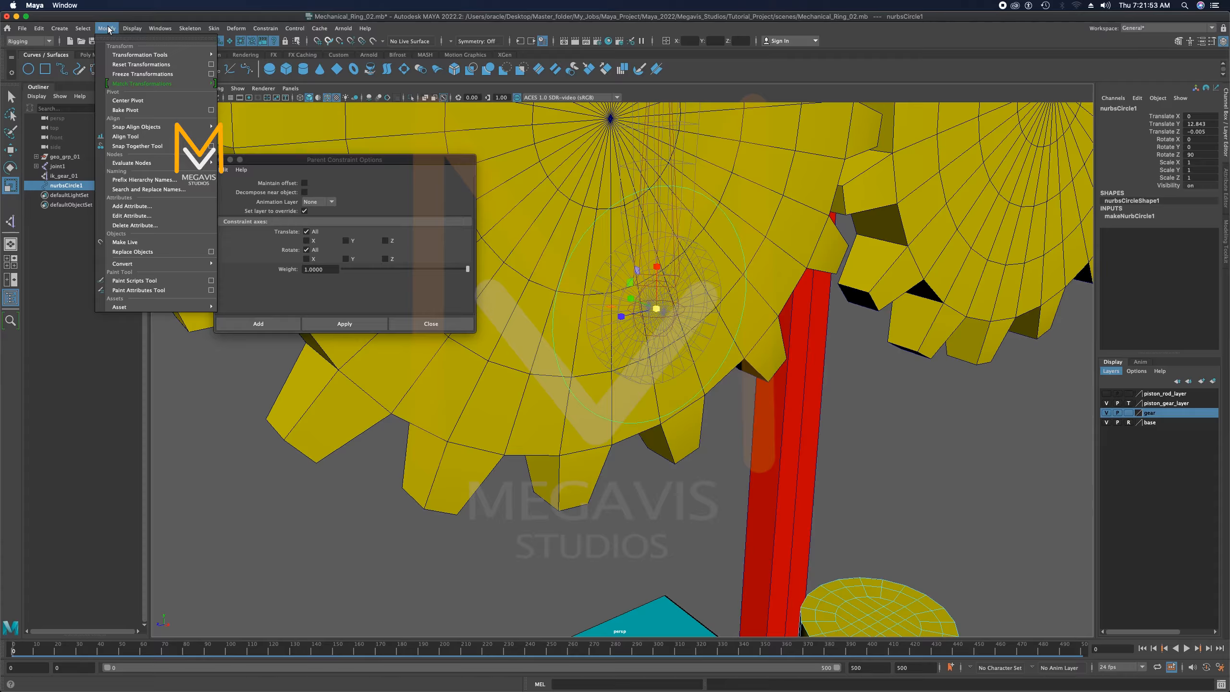
left_click(142, 73)
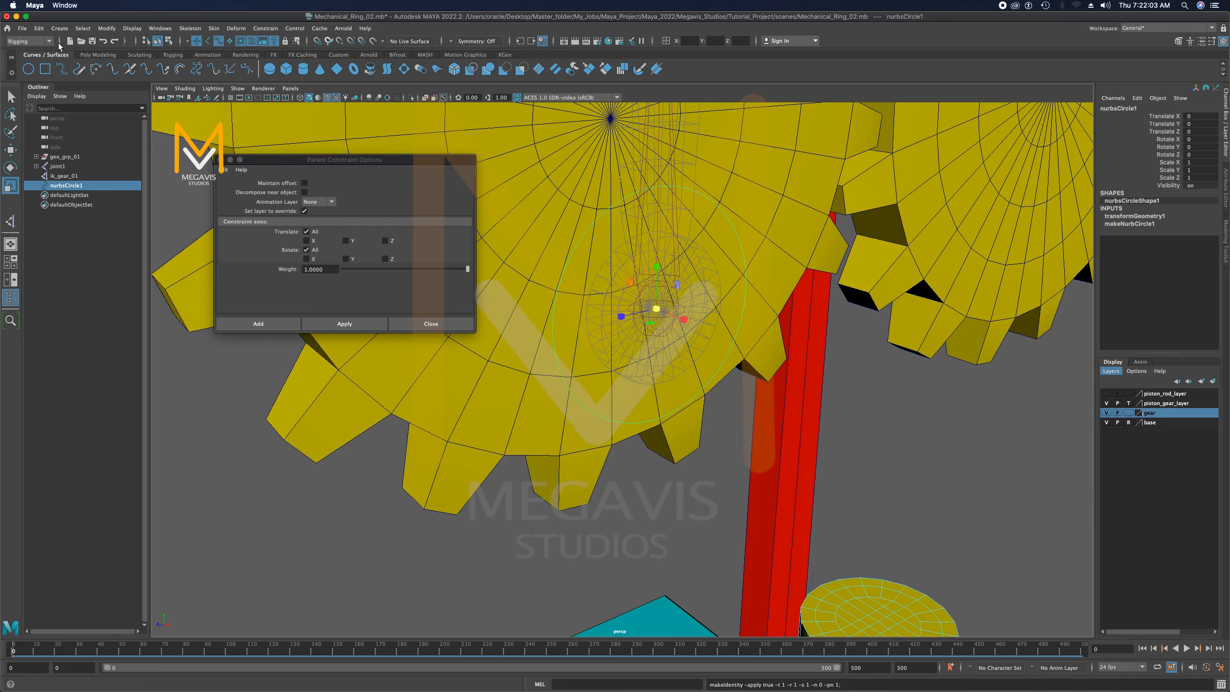
left_click(38, 28)
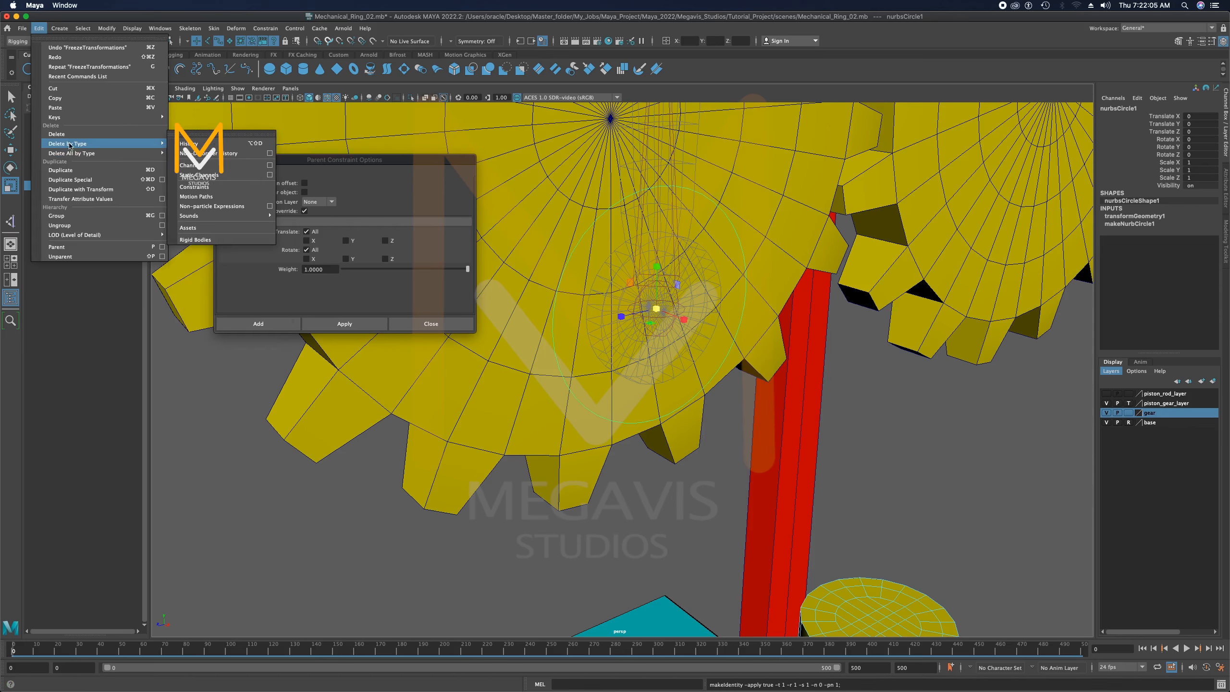
left_click(223, 145)
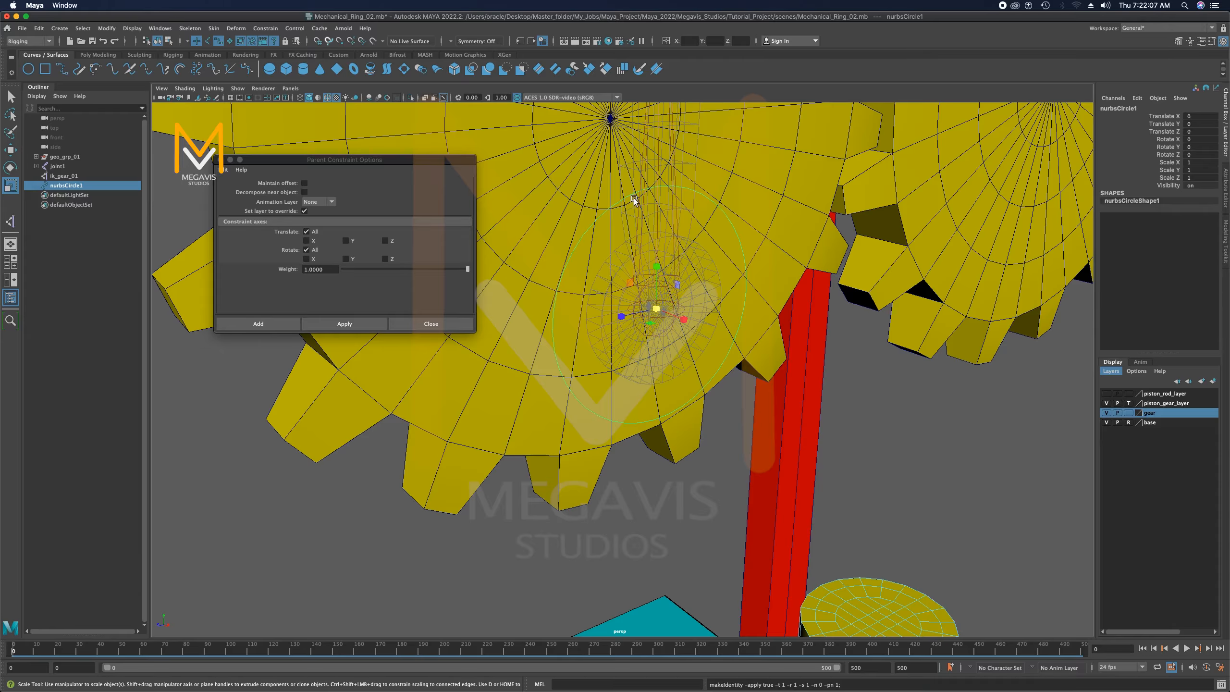
Group the NURBS circle on its own and activate the Move tool for the new group
left_click_drag(668, 276, 669, 311, "alt")
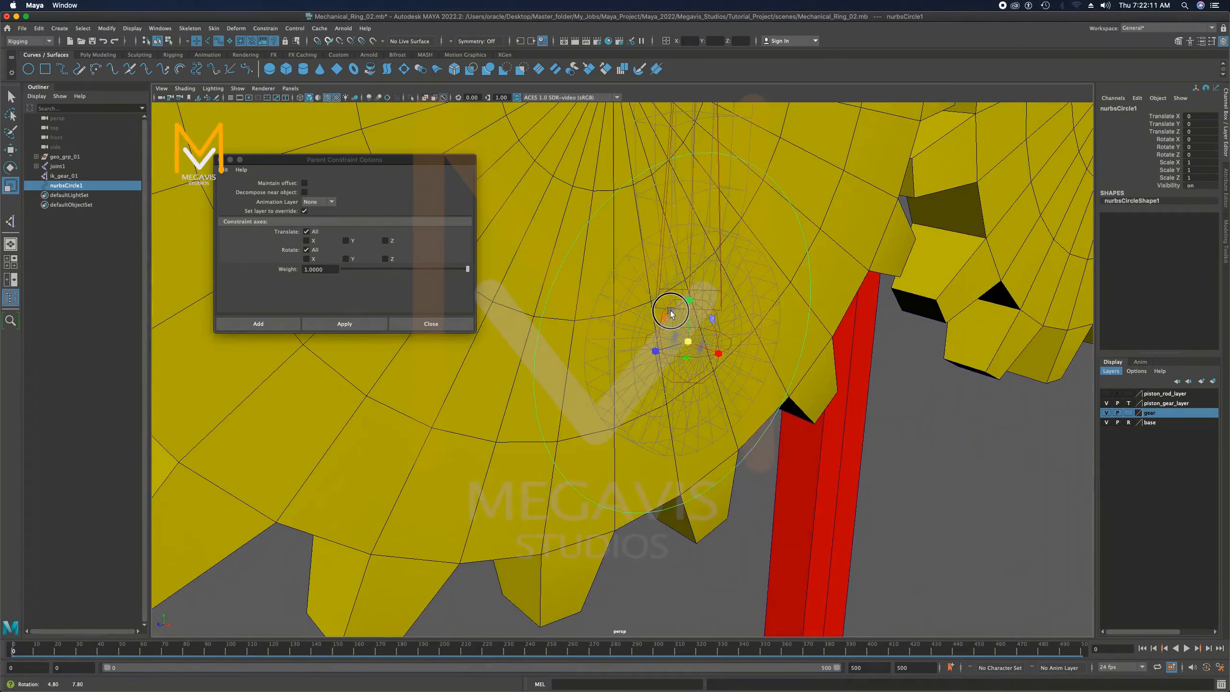
left_click_drag(713, 272, 716, 267, "alt")
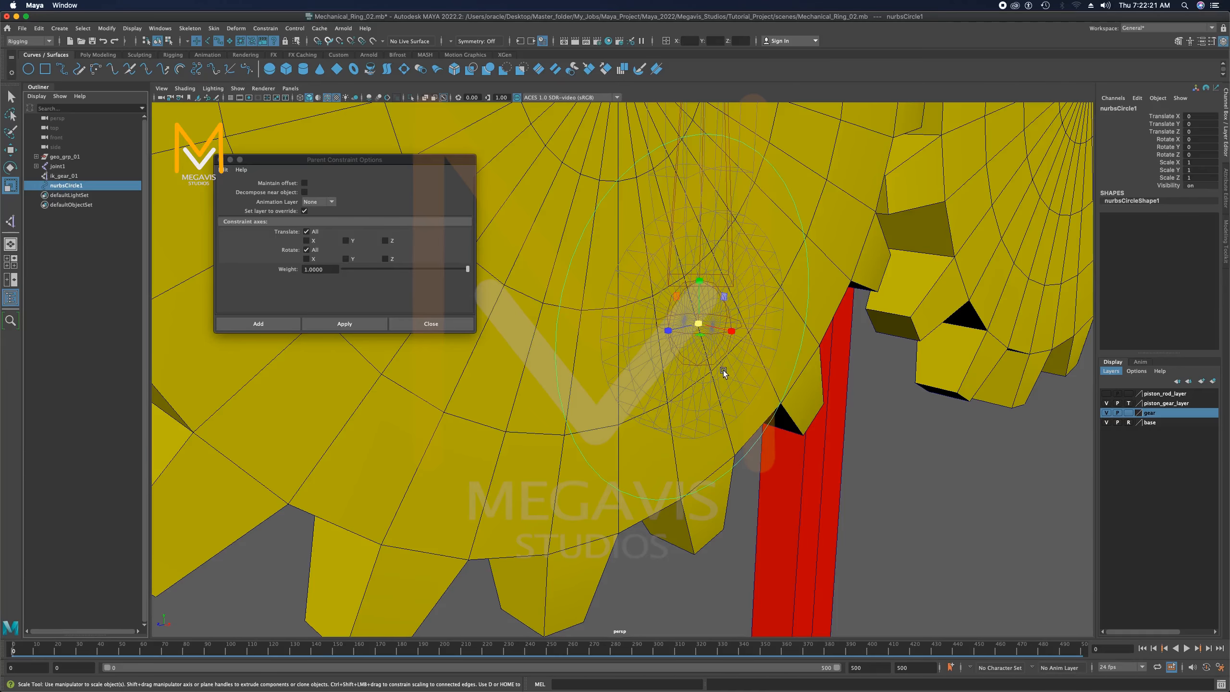
key("ctrl+g")
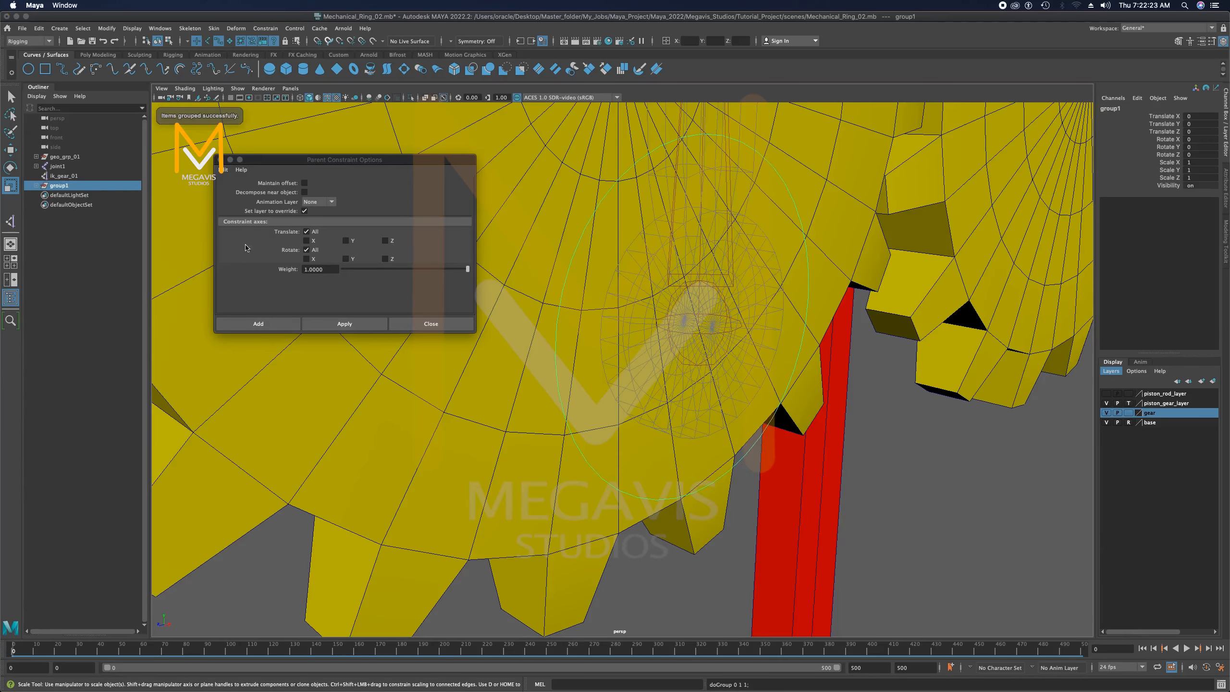
key("w")
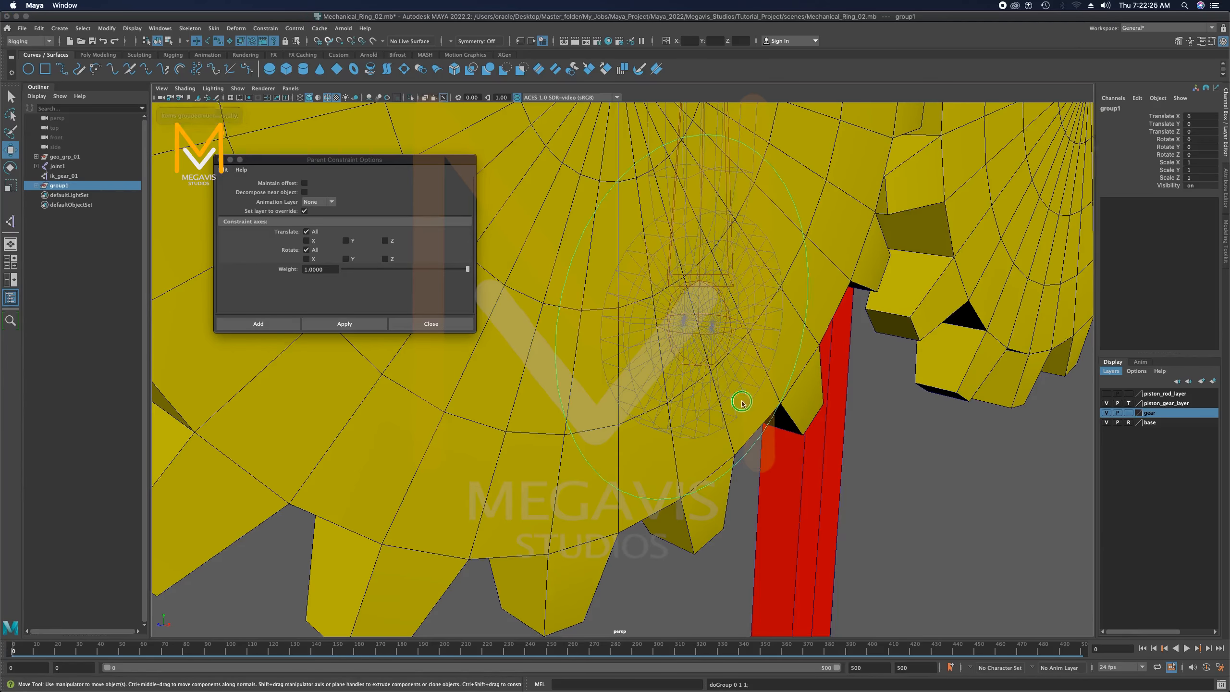
Center the pivot of the circle's group and expand the group to show the circle inside it
scroll(717, 401, "down", 5)
scroll(698, 397, "down", 3)
left_click_drag(780, 465, 622, 332, "alt")
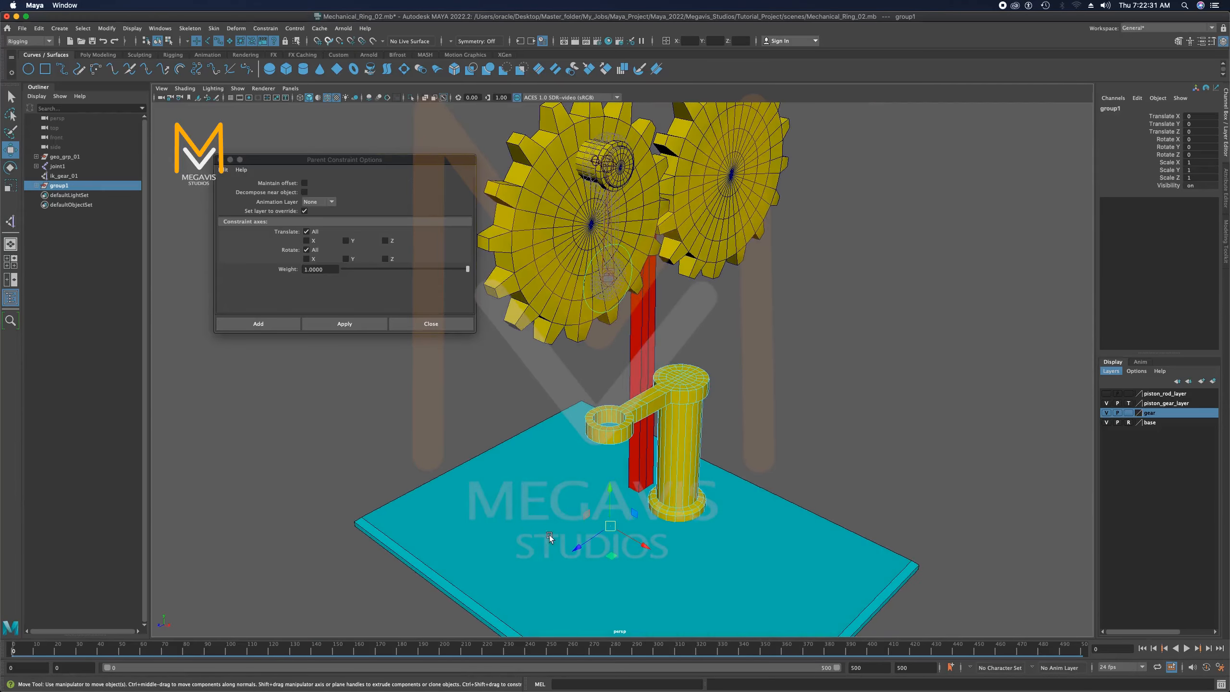
left_click_drag(631, 537, 623, 511, "alt")
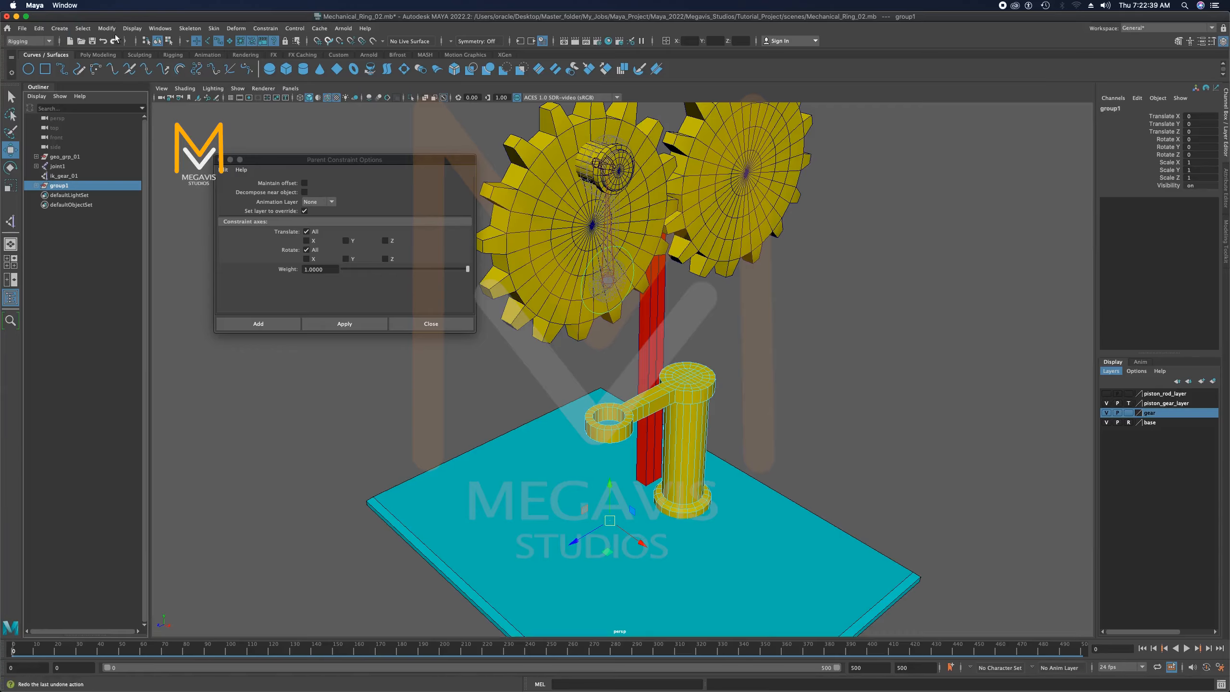
left_click(132, 28)
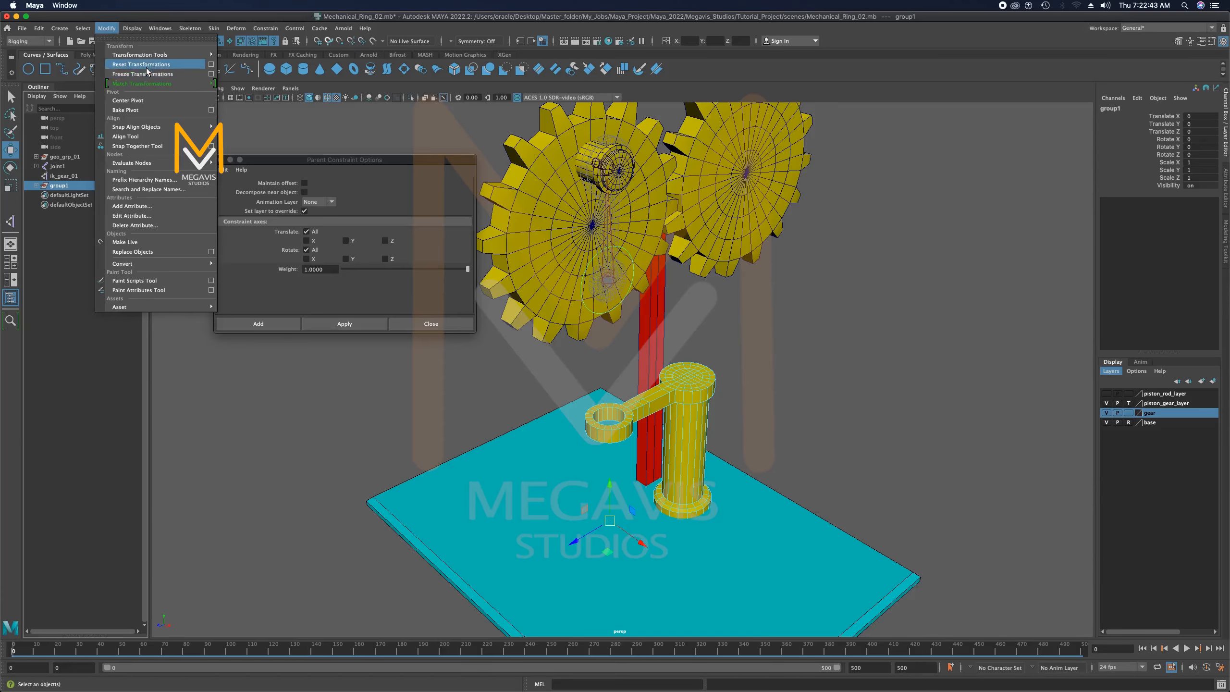
left_click(132, 101)
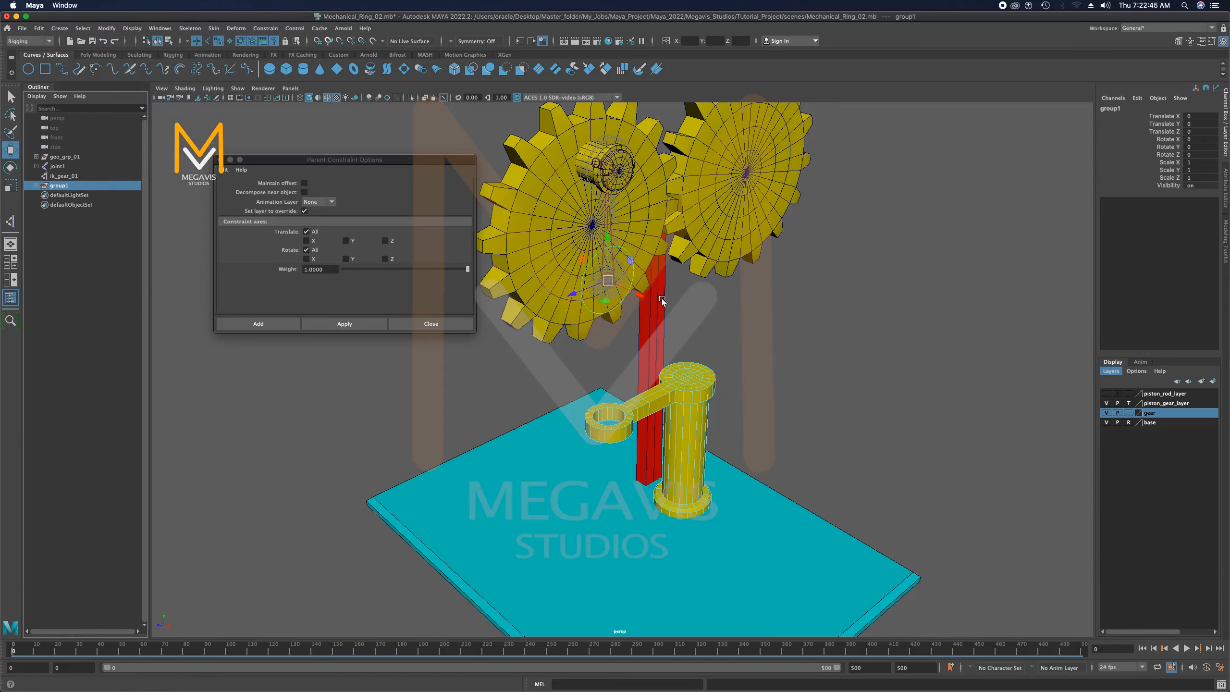
right_click_drag(660, 296, 994, 356, "alt")
middle_click_drag(697, 265, 770, 441, "alt")
right_click_drag(755, 416, 864, 359, "alt")
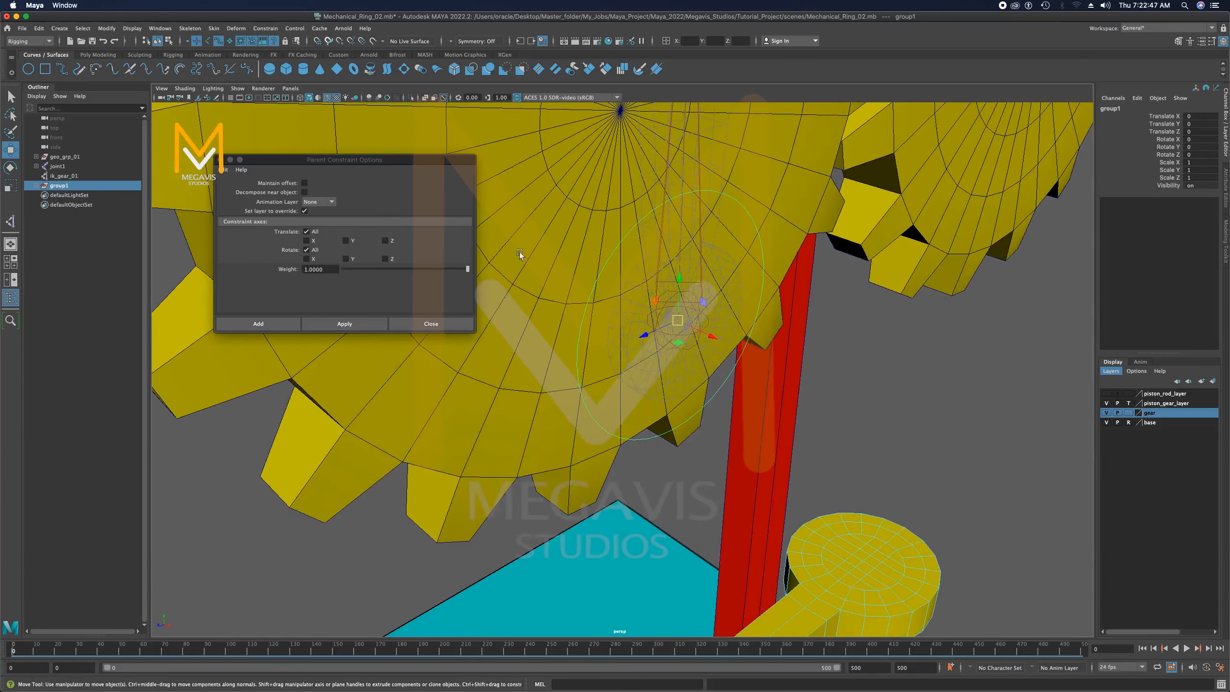
left_click(36, 186)
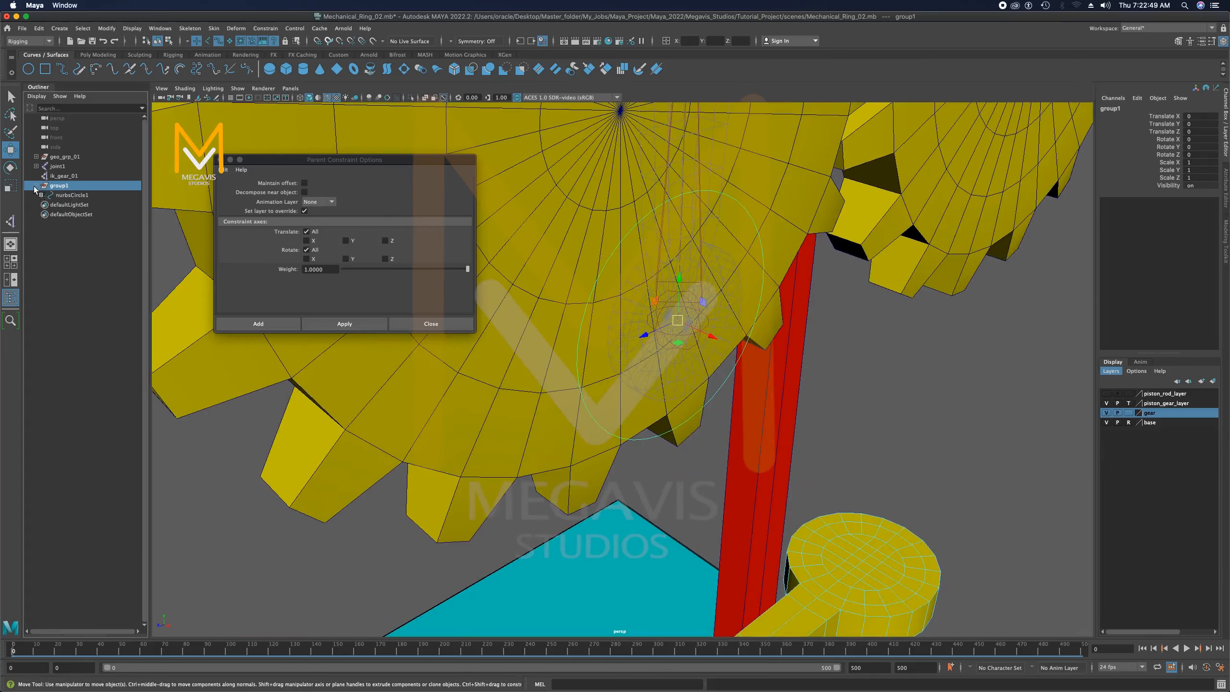
Rename the controller circle to crv_gear_01 and its parent group to grp_crv_gear_01
double_click(67, 196)
type("crl")
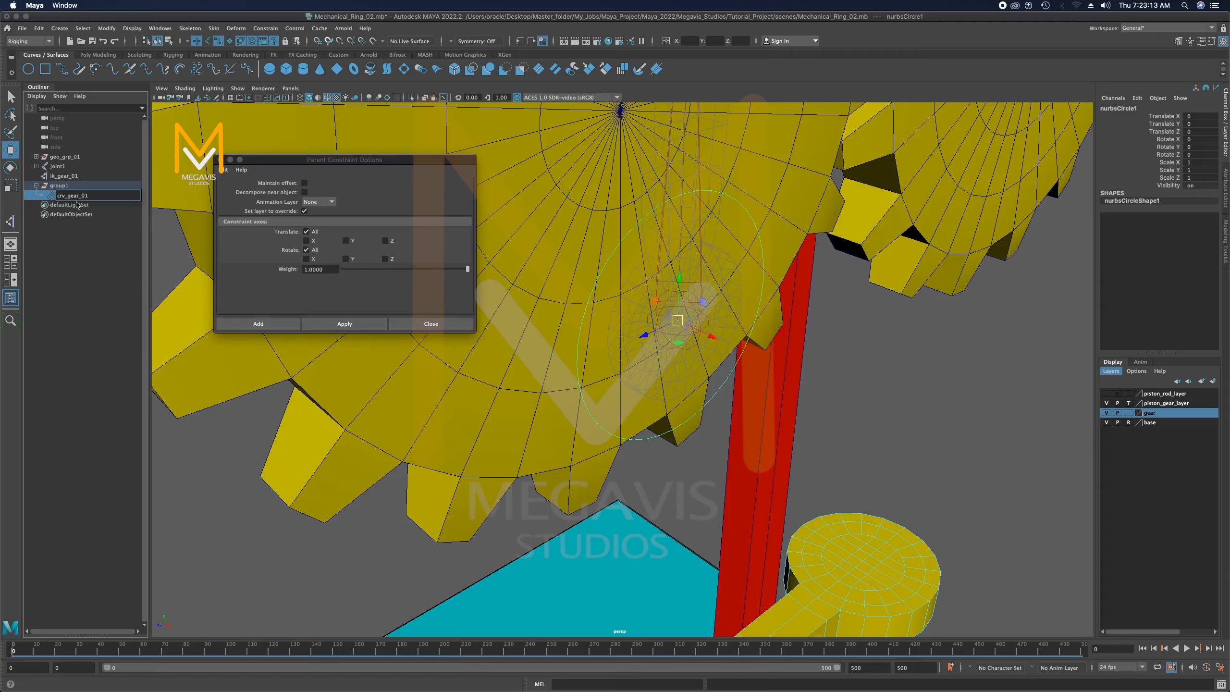
left_click_drag(97, 196, 25, 182)
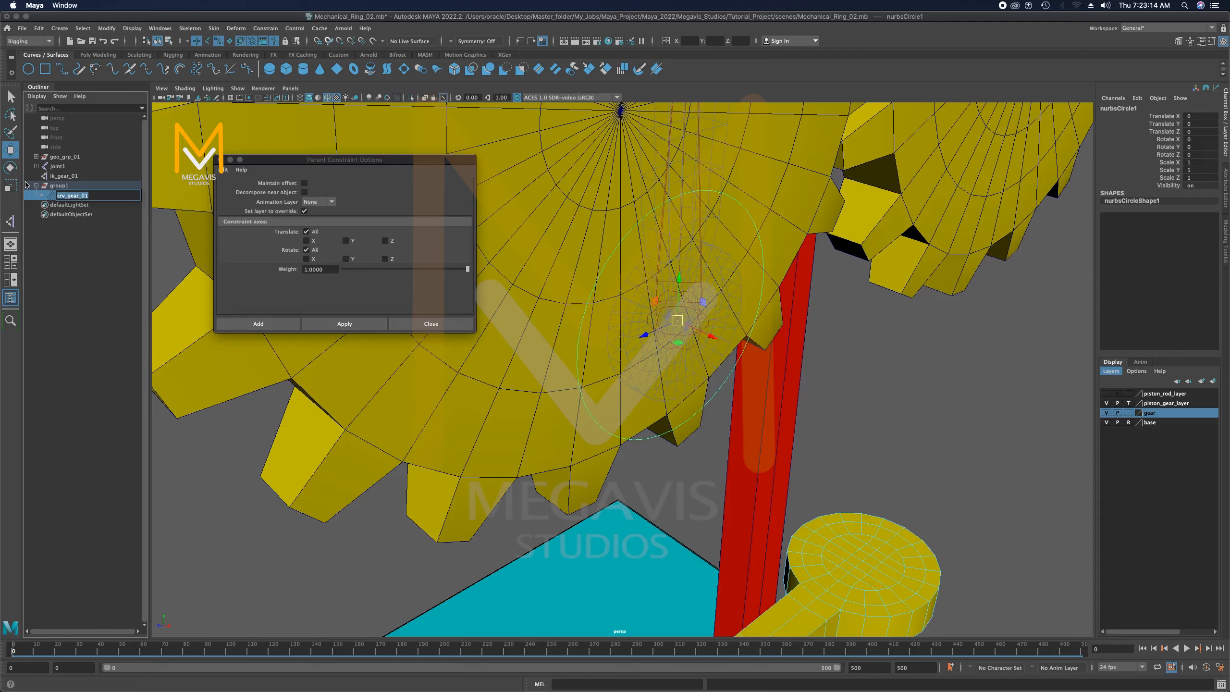
double_click(79, 186)
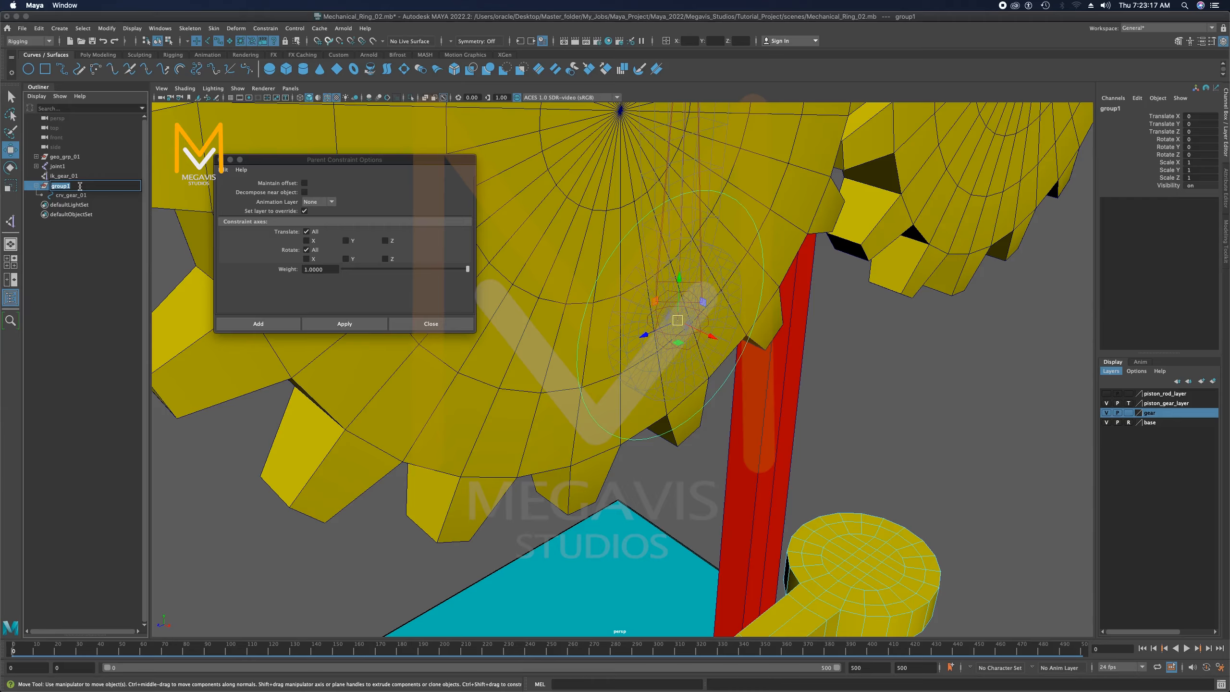
type("grp_crv_gear_01")
key("Return")
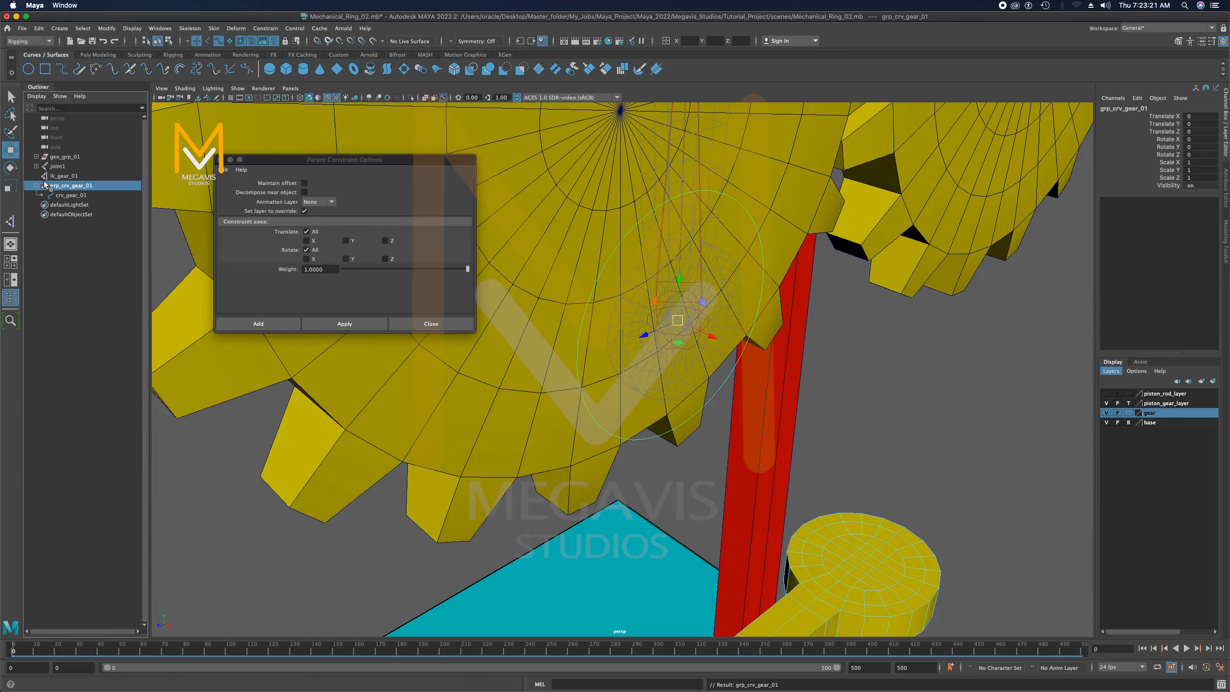
Parent-constrain joint1 to the crv_gear_01 controller with Maintain offset enabled and all translate and rotate axes included
scroll(756, 227, "down", 3)
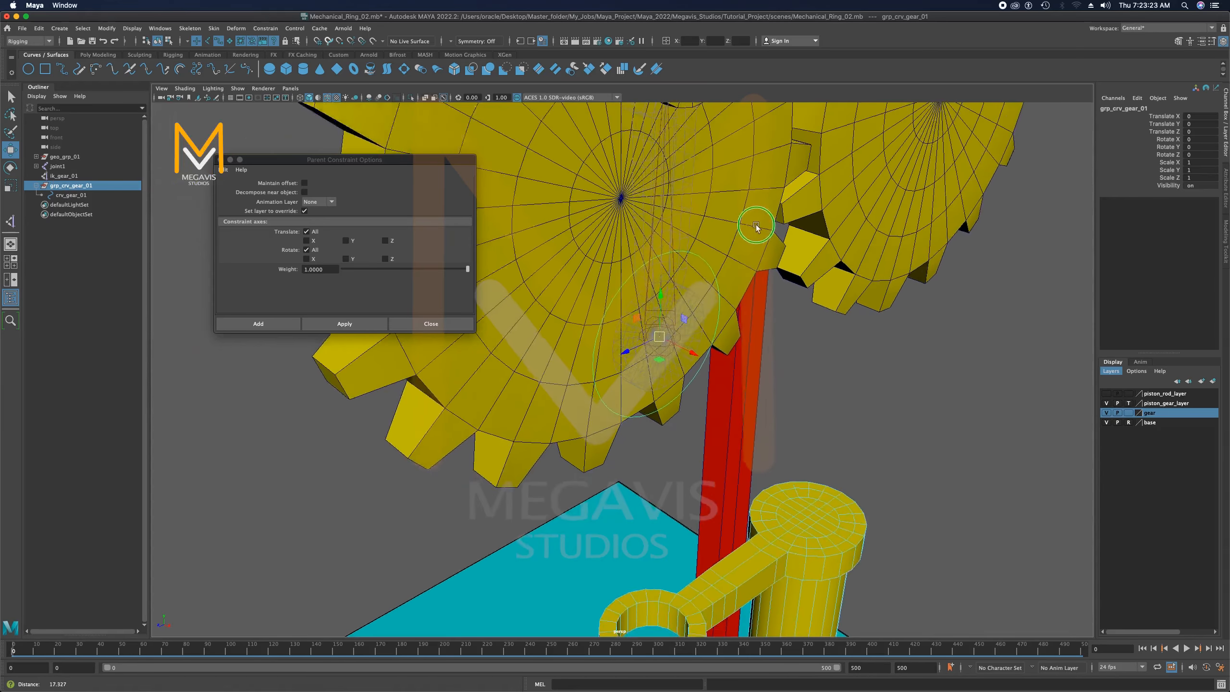
right_click_drag(756, 225, 697, 245, "alt")
left_click_drag(698, 245, 734, 261, "alt")
middle_click_drag(726, 261, 728, 296, "alt")
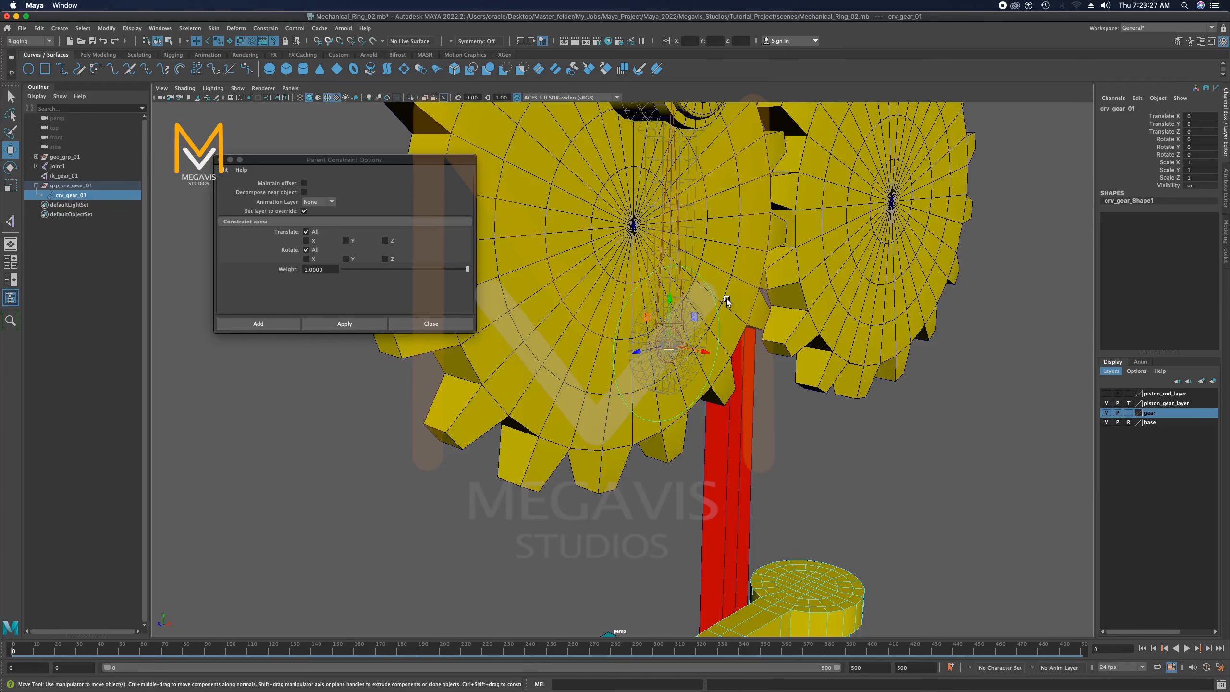
key("q")
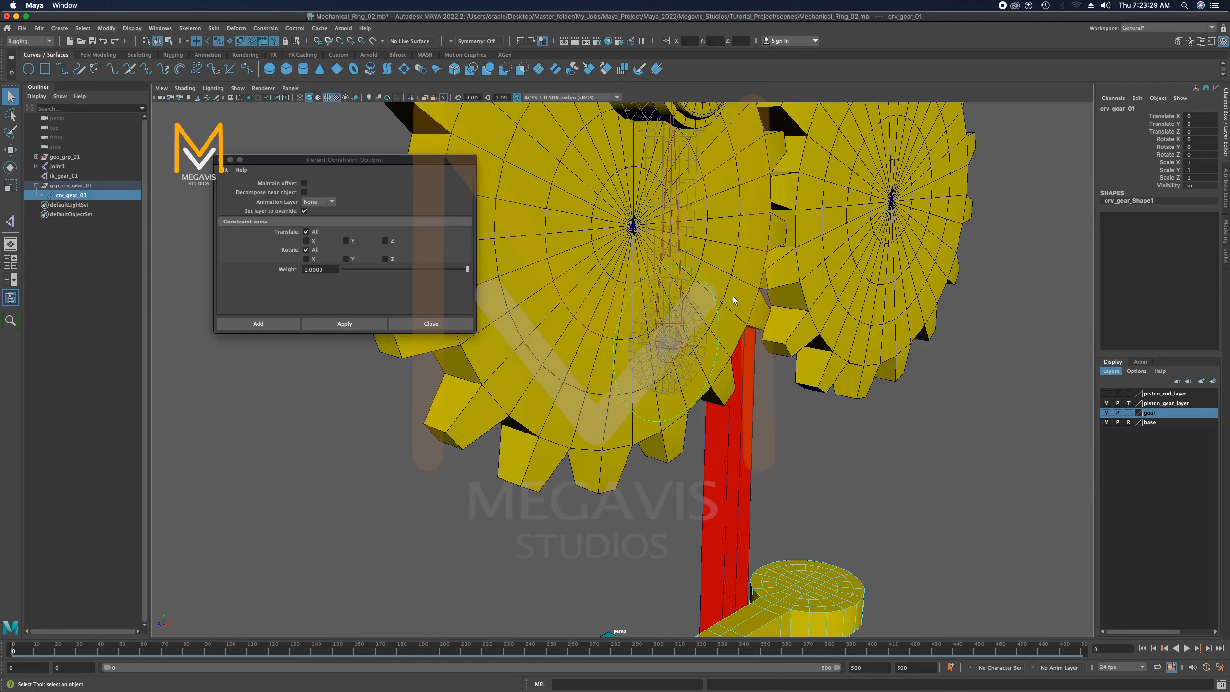
scroll(732, 296, "up", 5)
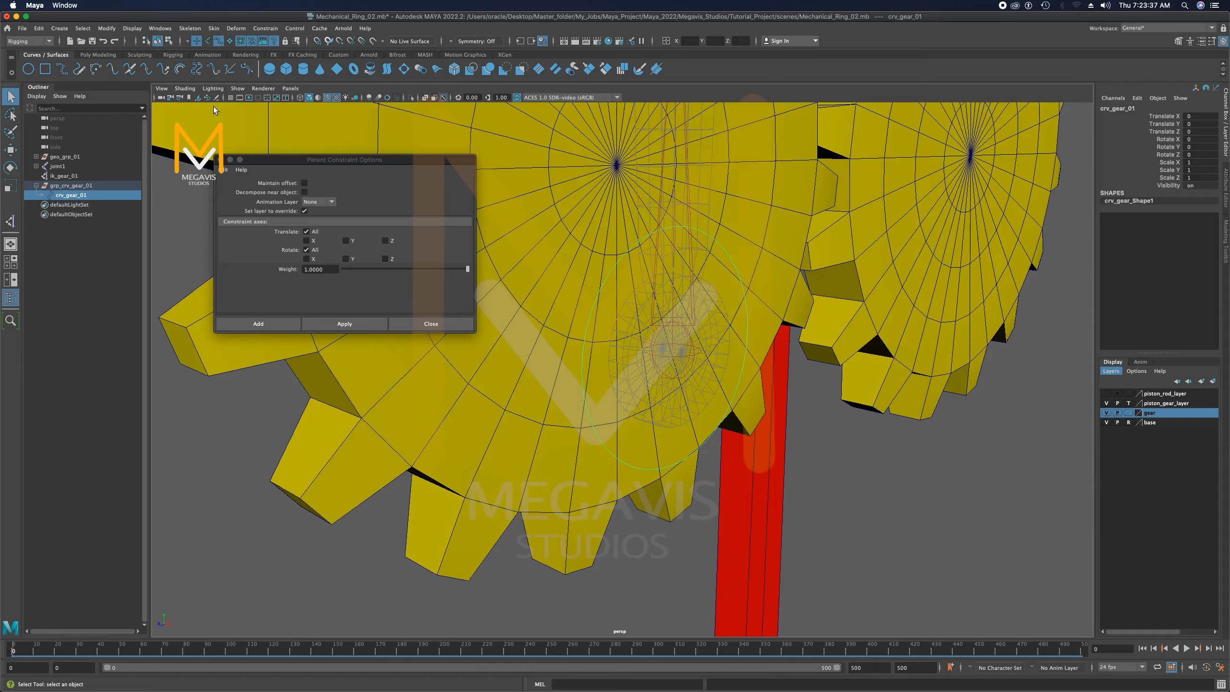
left_click(207, 41)
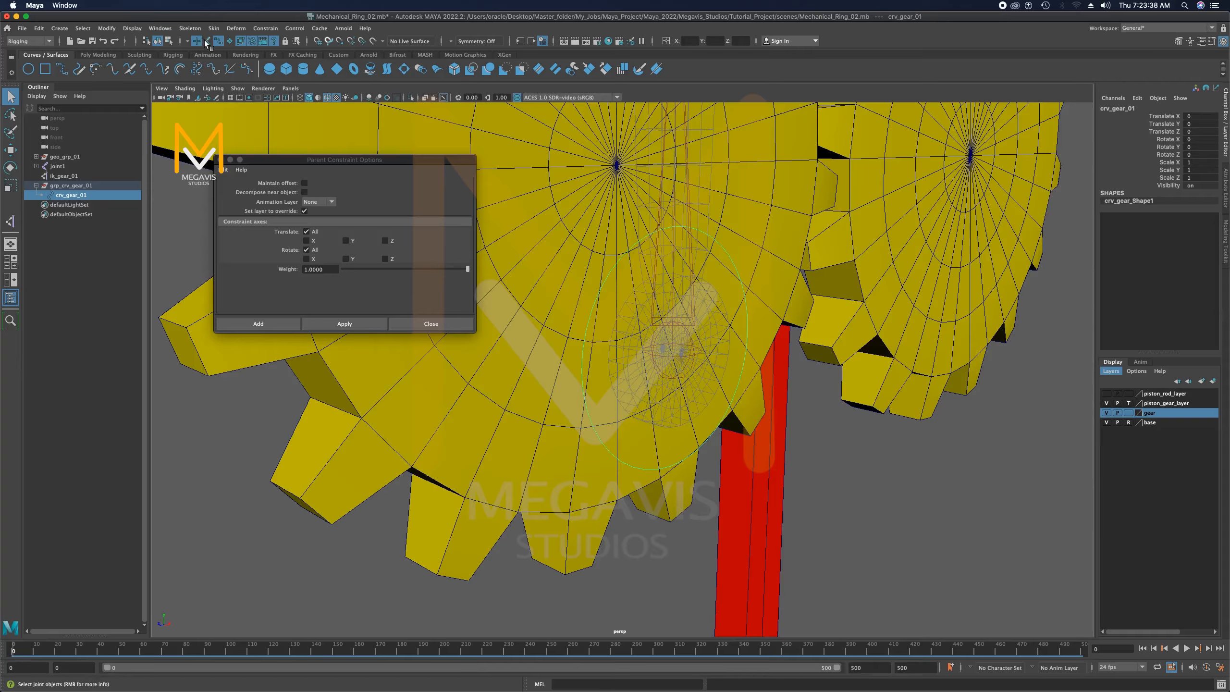
left_click(697, 359, "shift")
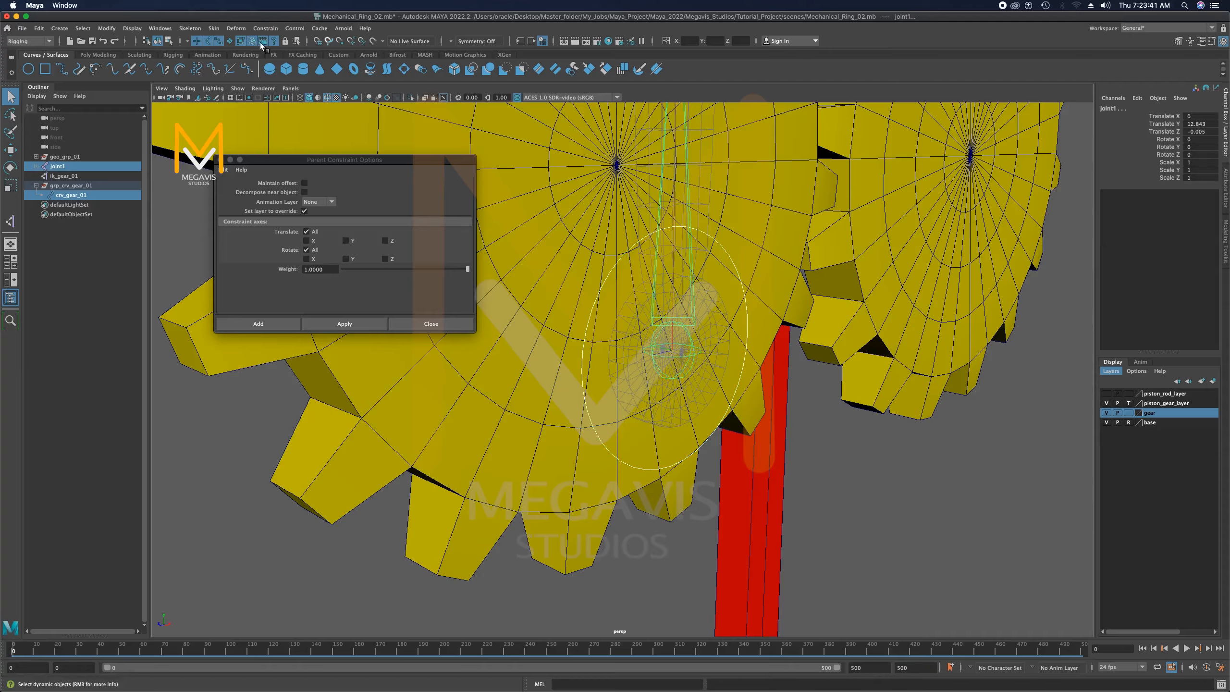
mouse_move(303, 161)
left_mouse_down()
mouse_move(333, 165)
mouse_move(311, 163)
left_mouse_up()
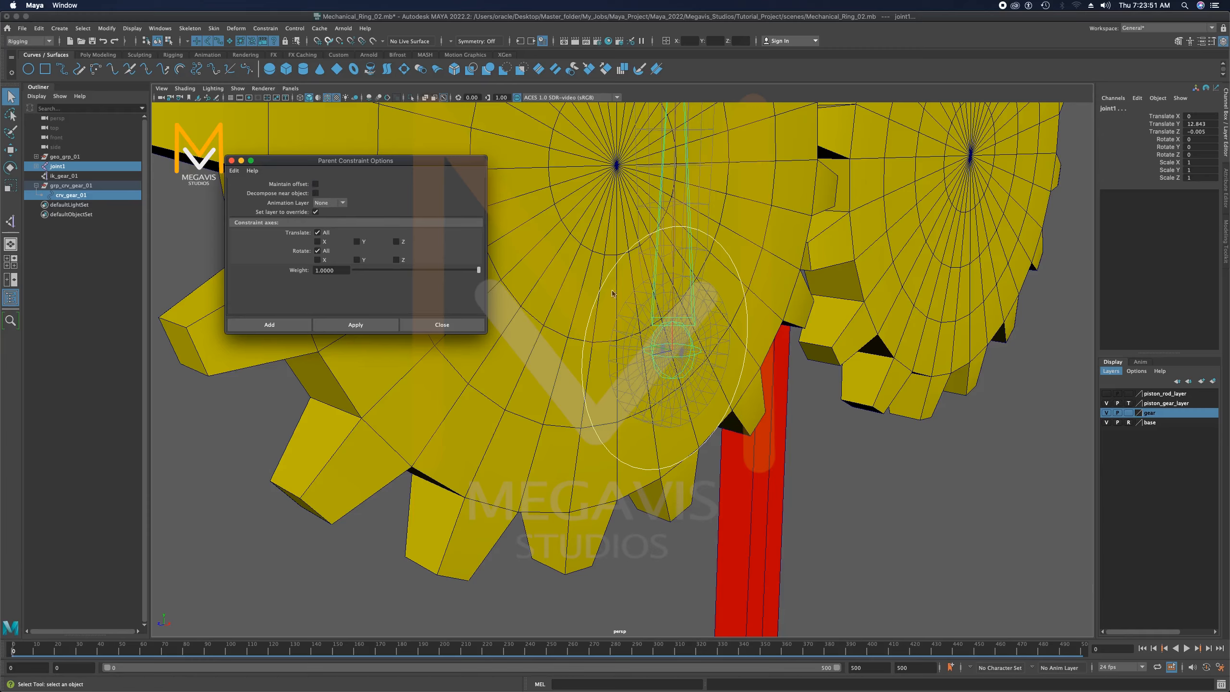
left_click(314, 184)
left_click(263, 325)
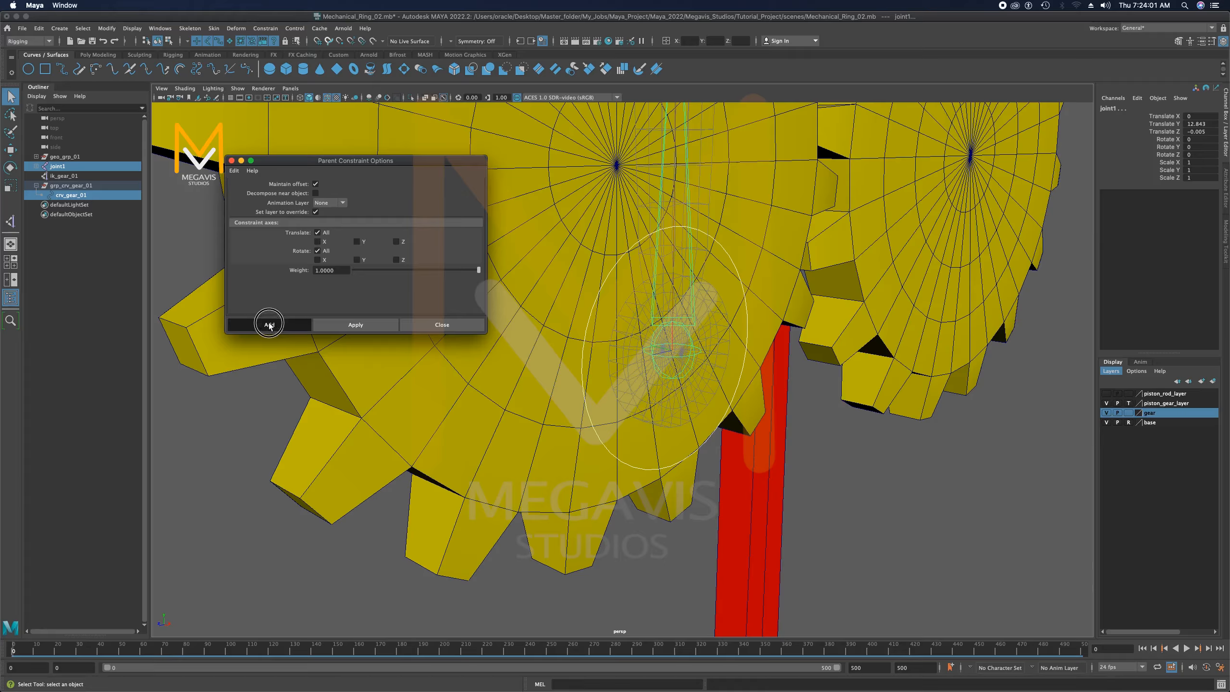
Test the constraint by moving the crv_gear_01 controller freely, and undo the test move
left_click(850, 434)
left_click_drag(859, 437, 744, 339, "alt")
left_click(684, 312)
left_click_drag(684, 312, 723, 329, "alt")
key("w")
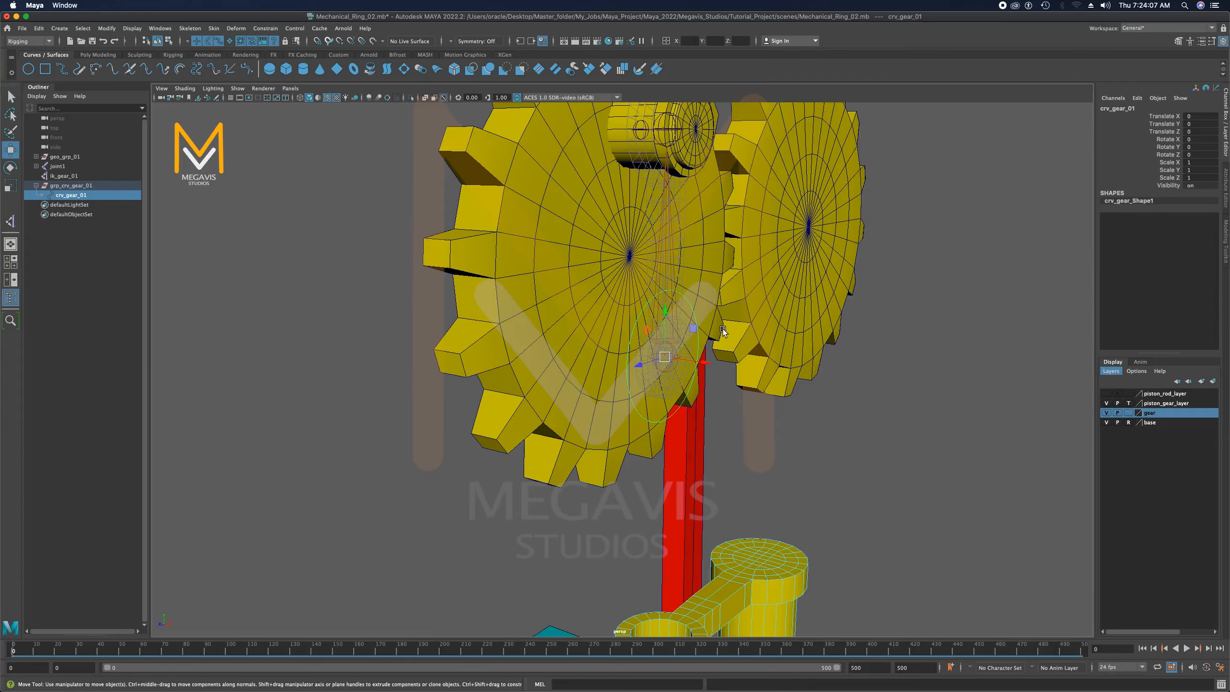
left_click_drag(665, 357, 696, 223)
key("z")
key("z")
key("z")
key("z")
Lower a duplicate of the arm's upper end joint to a Translate X of about -4.774, and unparent it from joint1
left_click(638, 164)
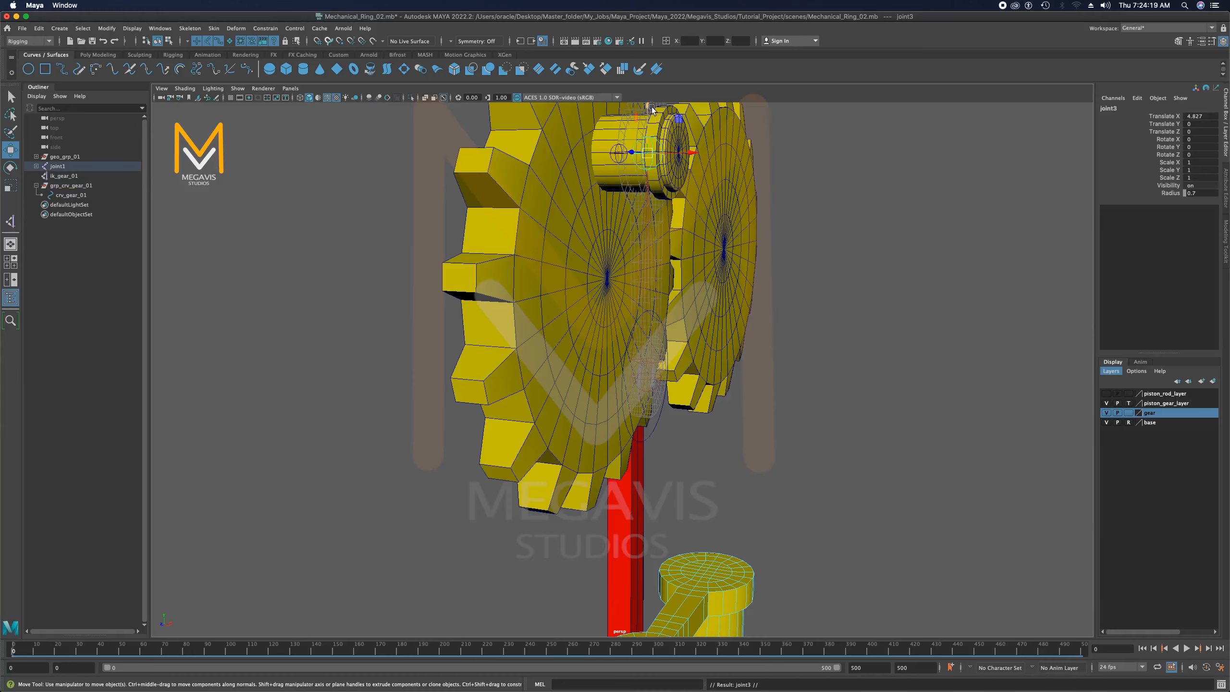
left_click_drag(648, 108, 675, 398)
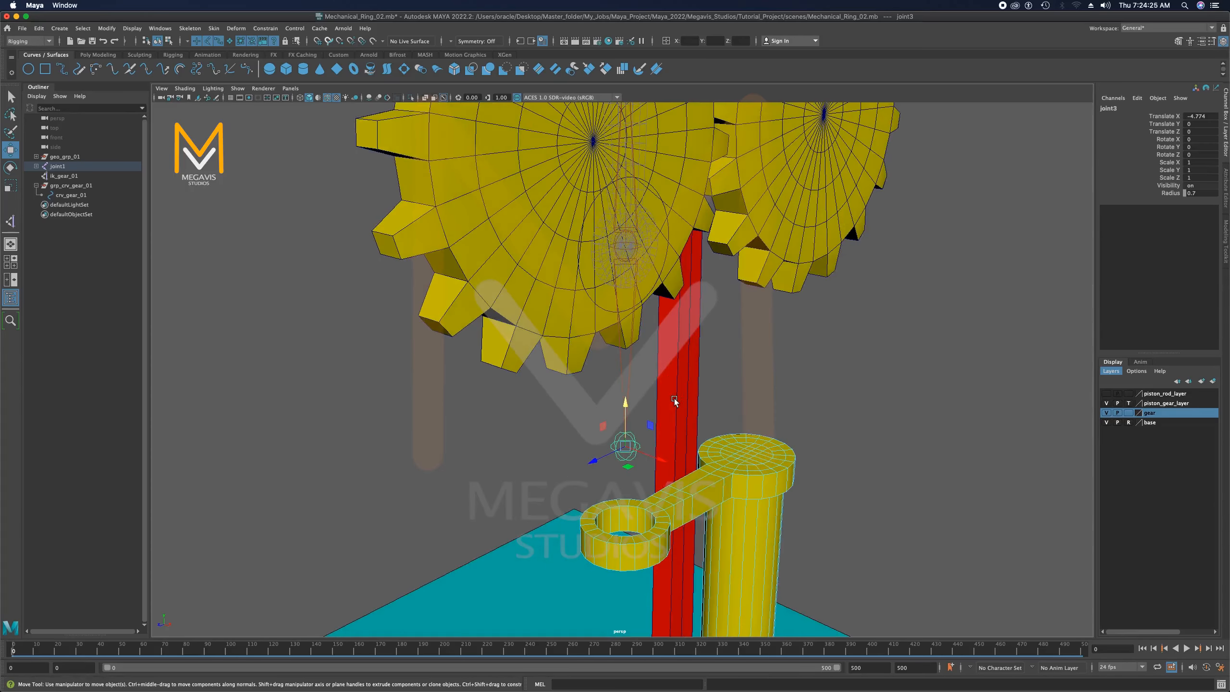
key("shift+p")
left_click_drag(616, 313, 651, 218, "alt")
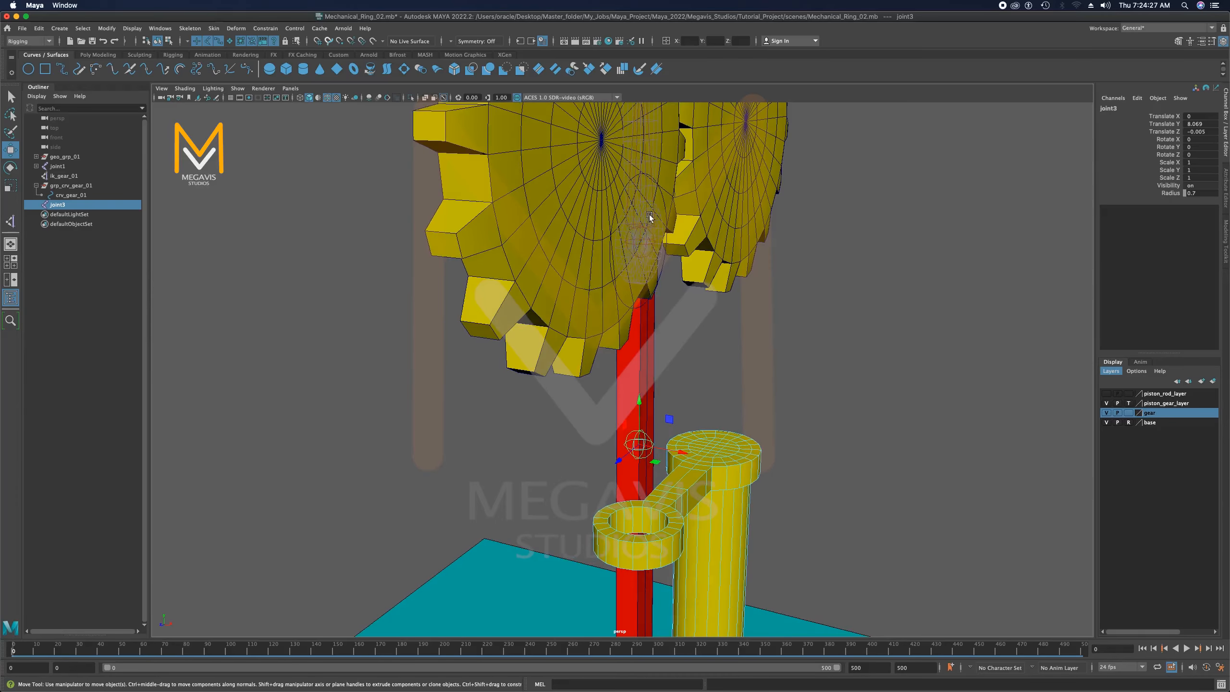
left_click_drag(662, 263, 648, 289, "alt")
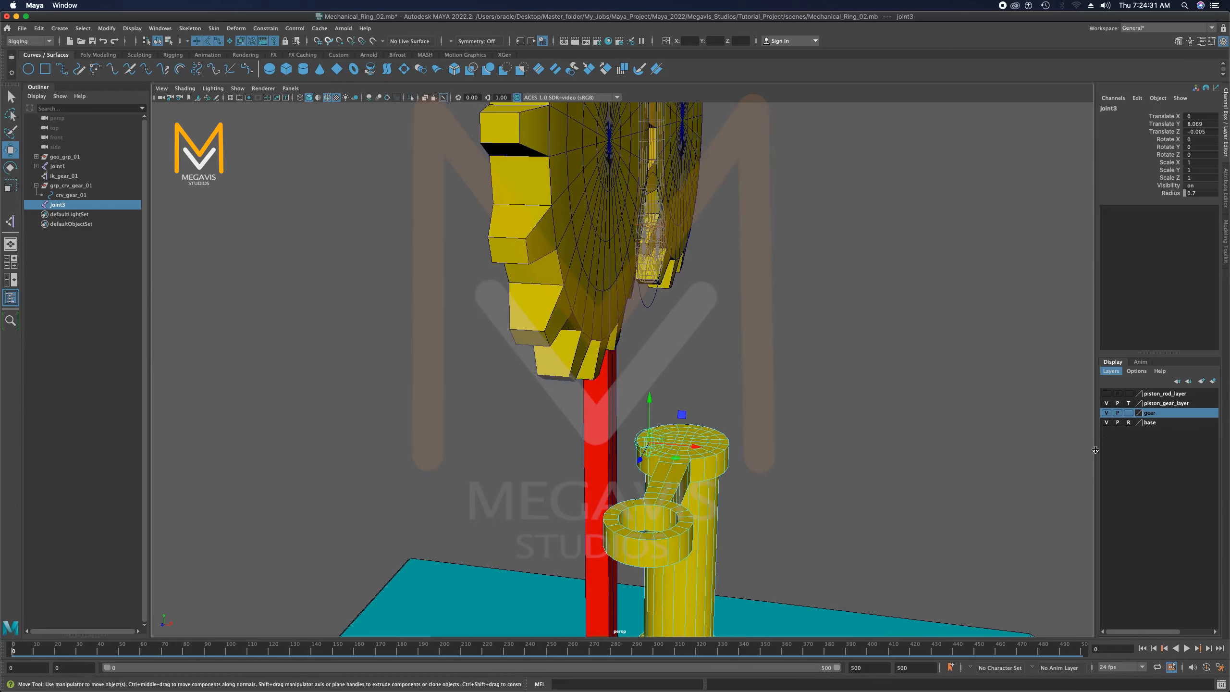
Show the piston_rod_layer and raise the unparented joint along the blue rod to a Translate Y of about 9.604
left_click(1106, 393)
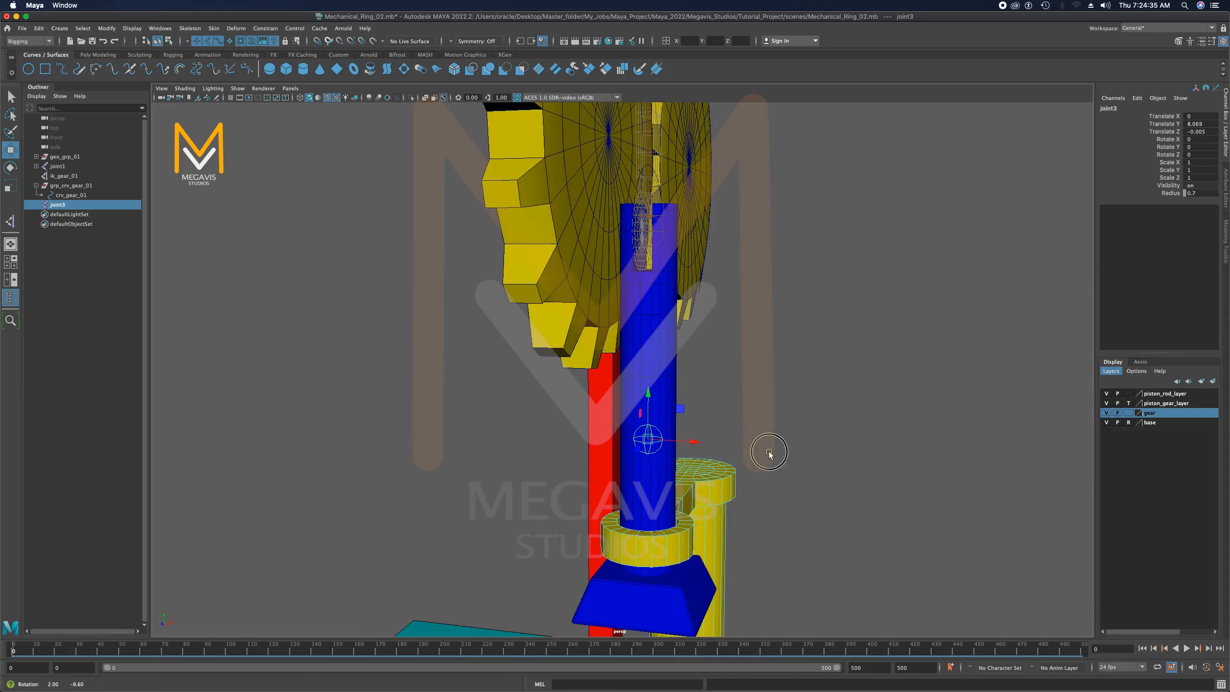
left_click_drag(772, 463, 705, 424, "alt")
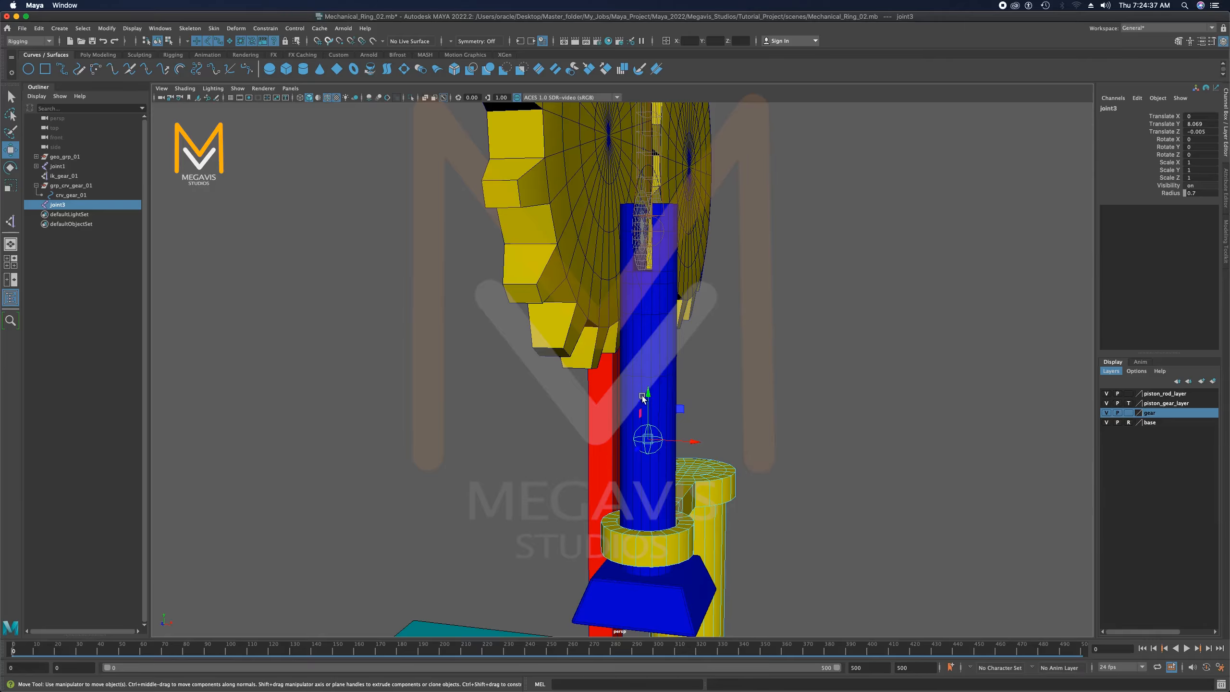
left_click_drag(647, 395, 919, 286)
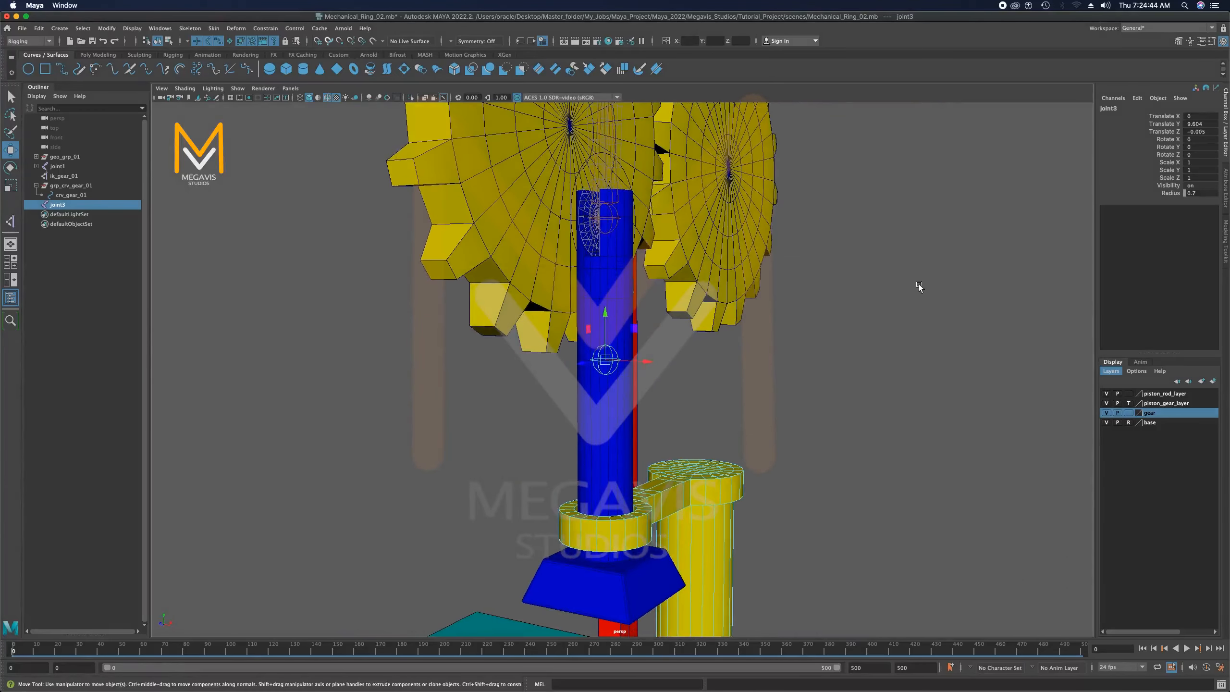
Rename the joint inside the blue rod to piston_joint and save the scene
double_click(1113, 108)
type("p")
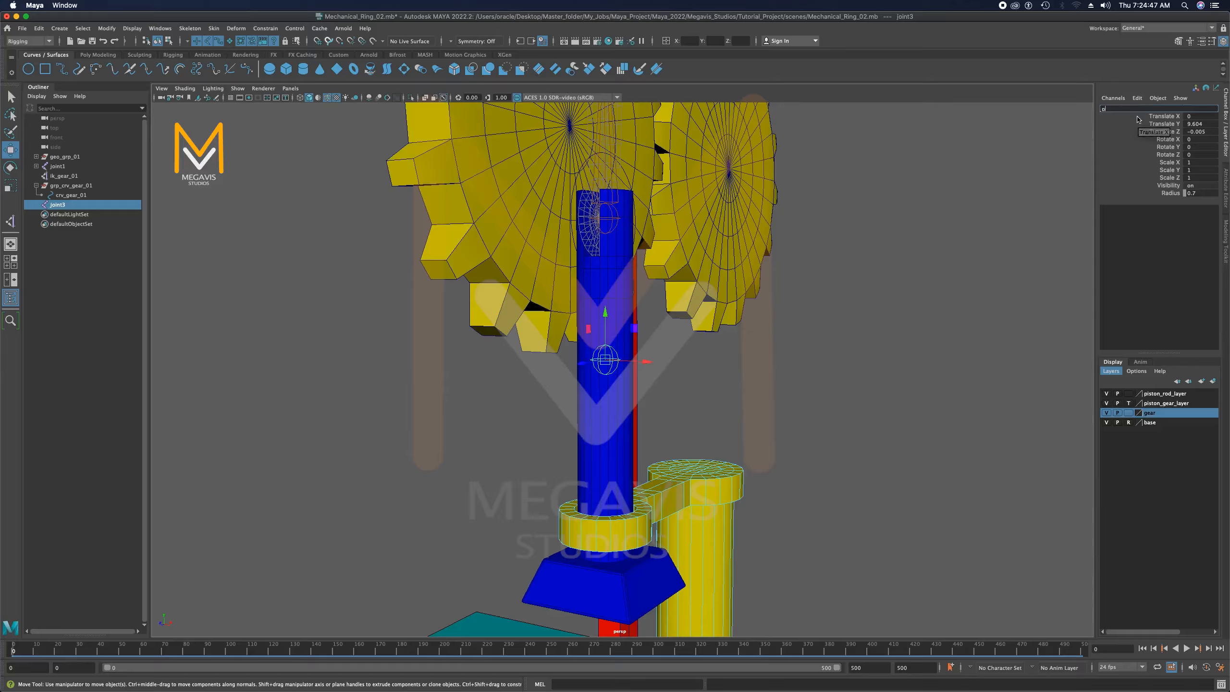
type("iston_joint")
key("Return")
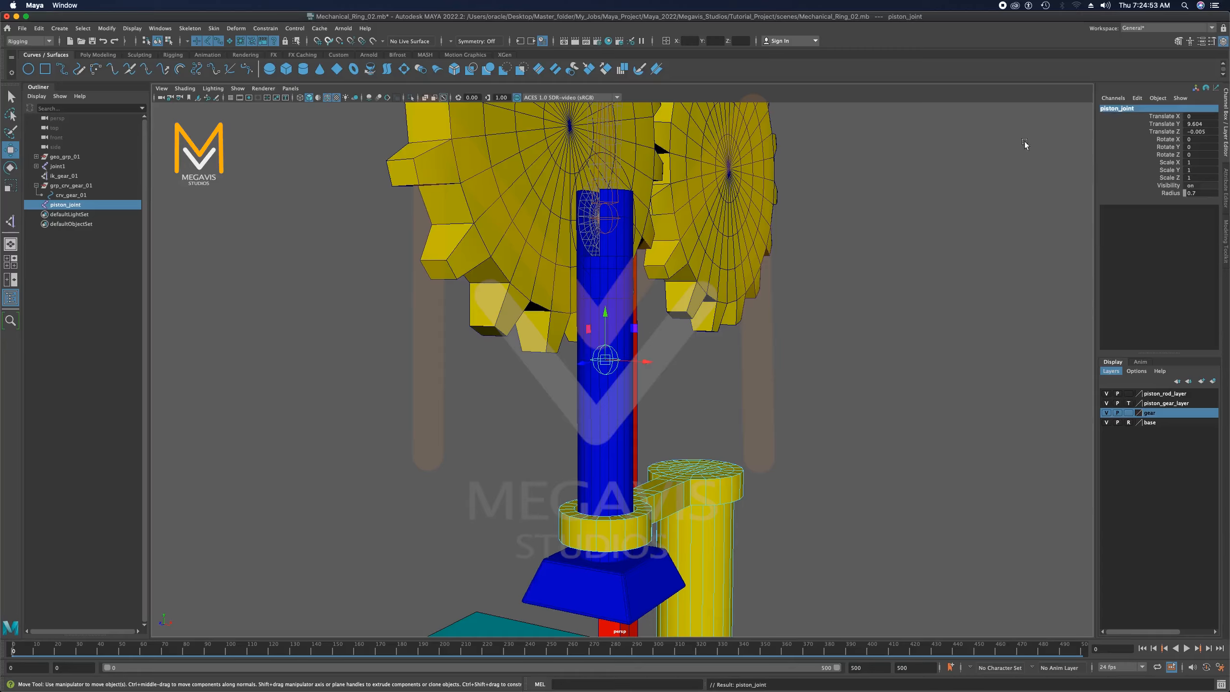
left_click_drag(913, 200, 873, 283, "alt")
right_click_drag(873, 283, 852, 269, "alt")
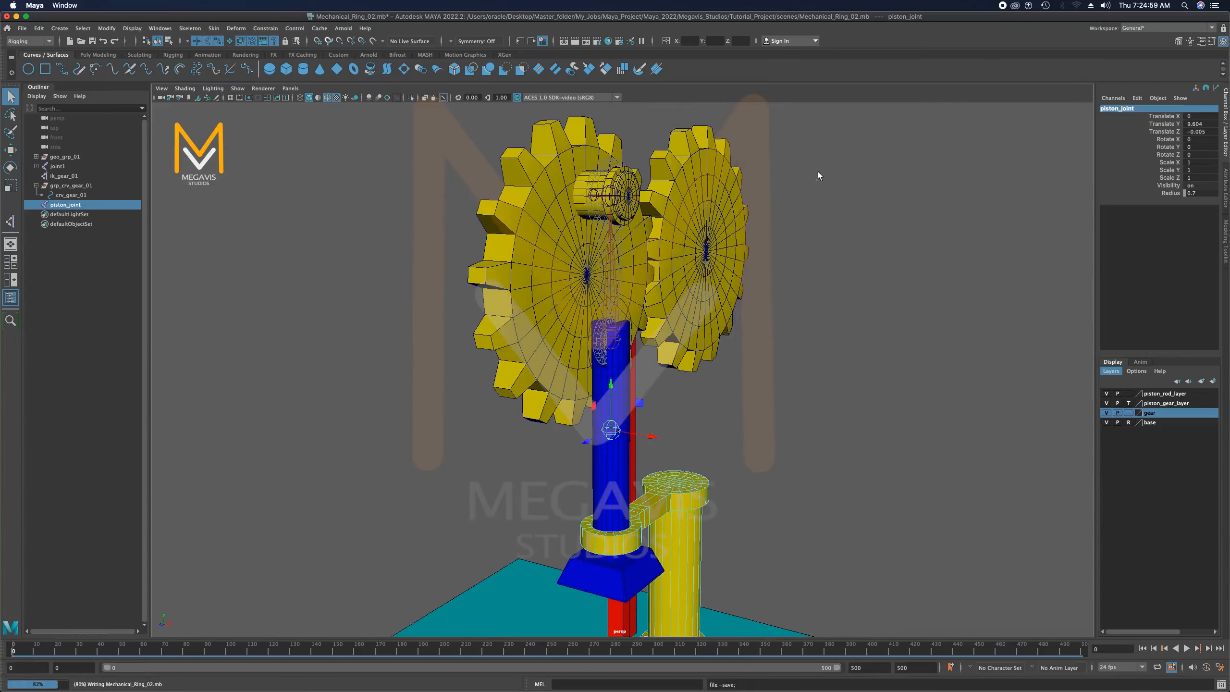
key("super+s")
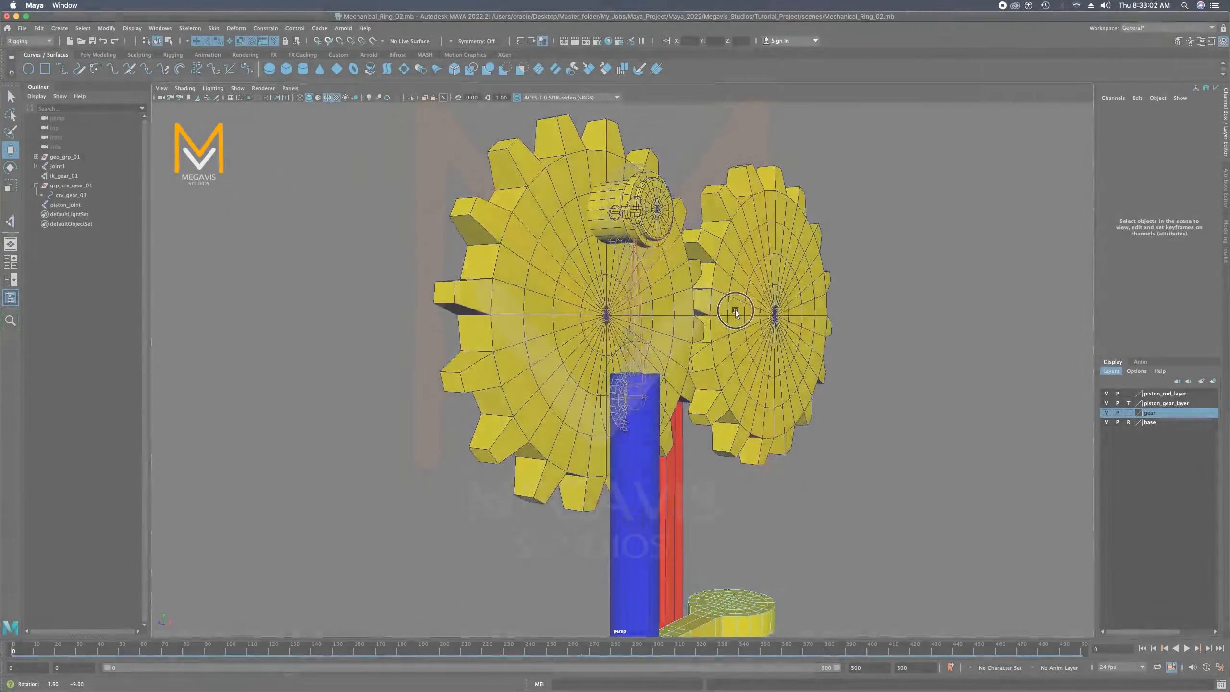
Check the placement of piston_joint inside the blue rod, and select the piston_rod mesh
middle_click_drag(735, 309, 690, 210, "alt")
left_click_drag(690, 210, 638, 455, "alt")
left_click(623, 475)
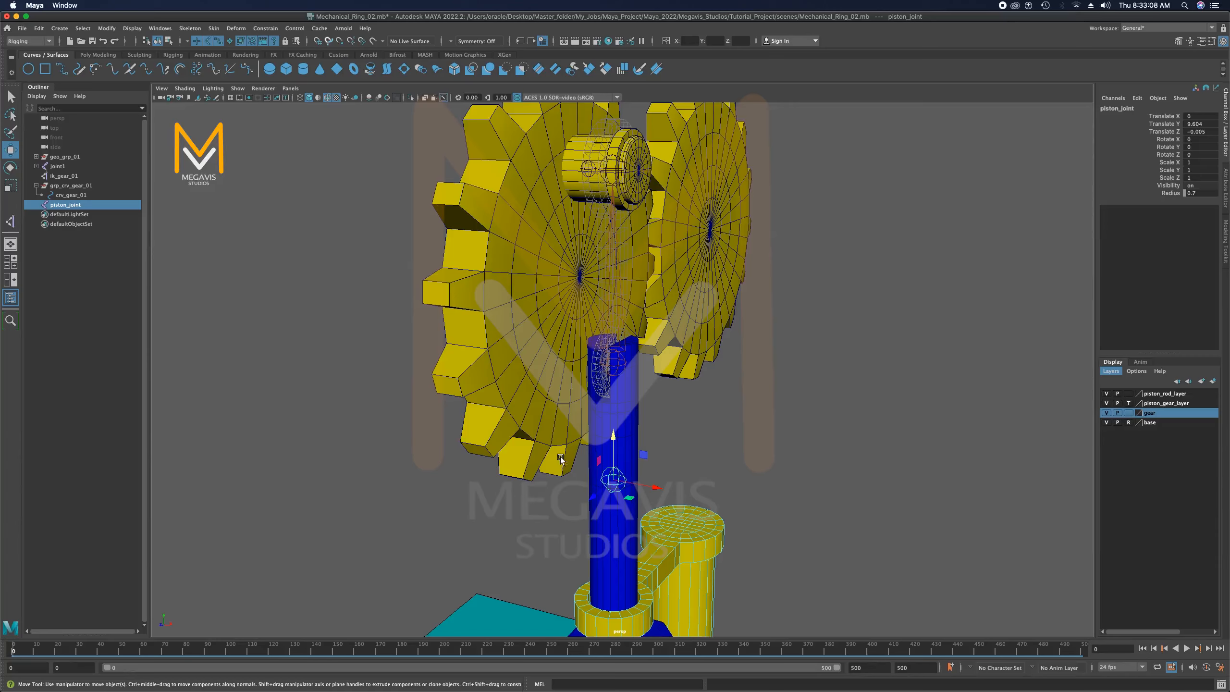
left_click(691, 379)
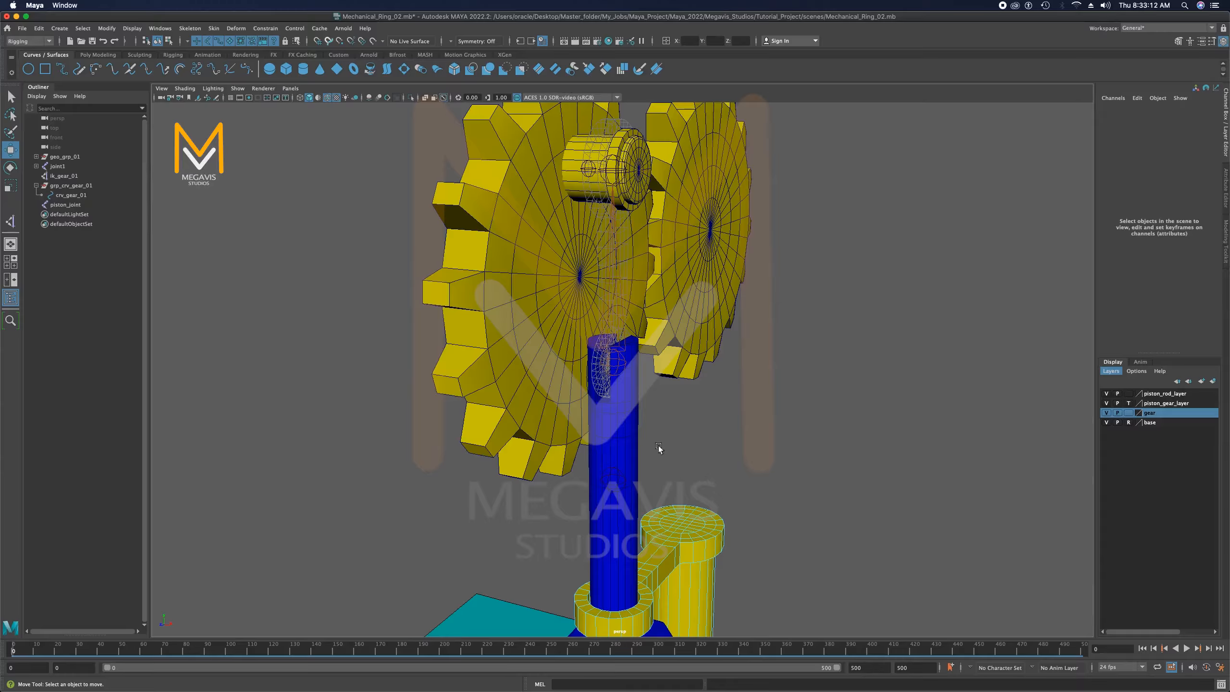
left_click(620, 422)
left_click_drag(640, 392, 633, 418, "alt")
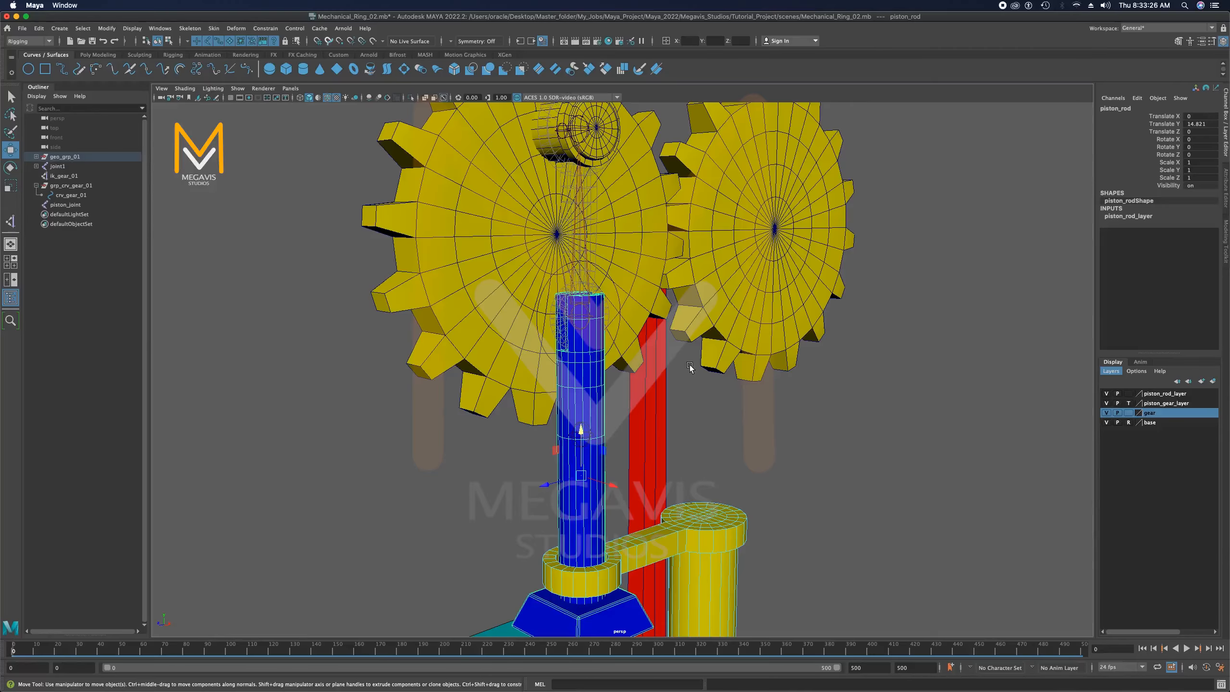
scroll(613, 384, "up", 5)
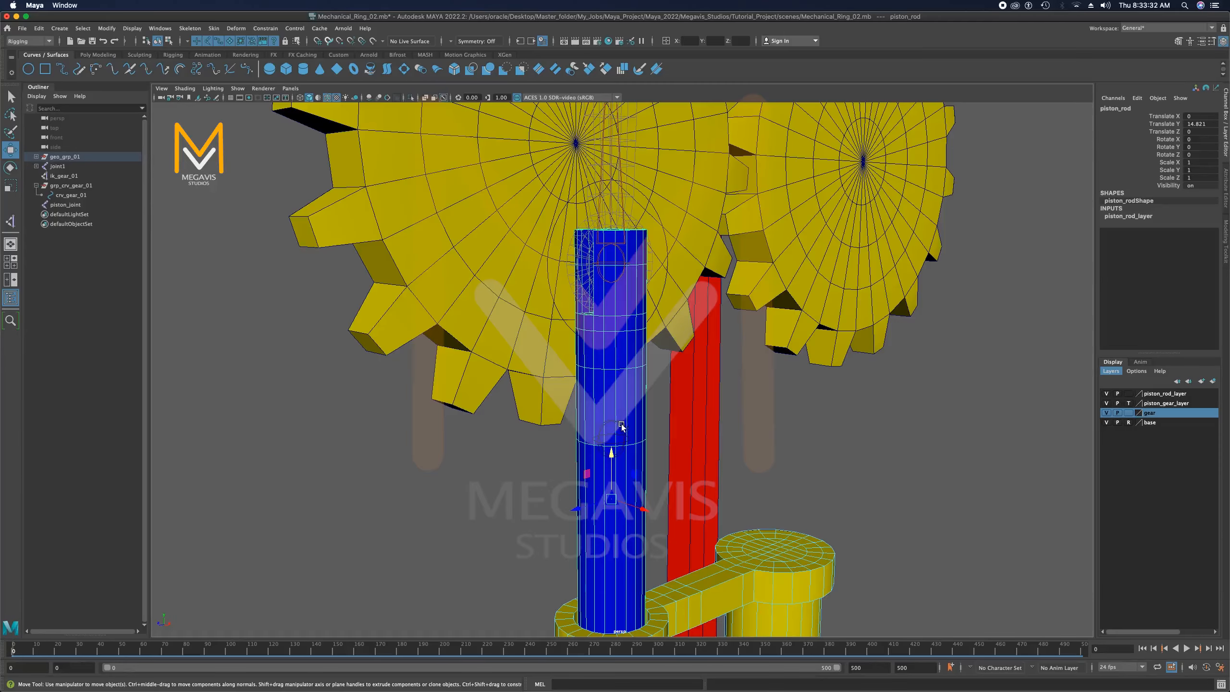
left_click_drag(627, 420, 586, 400, "alt")
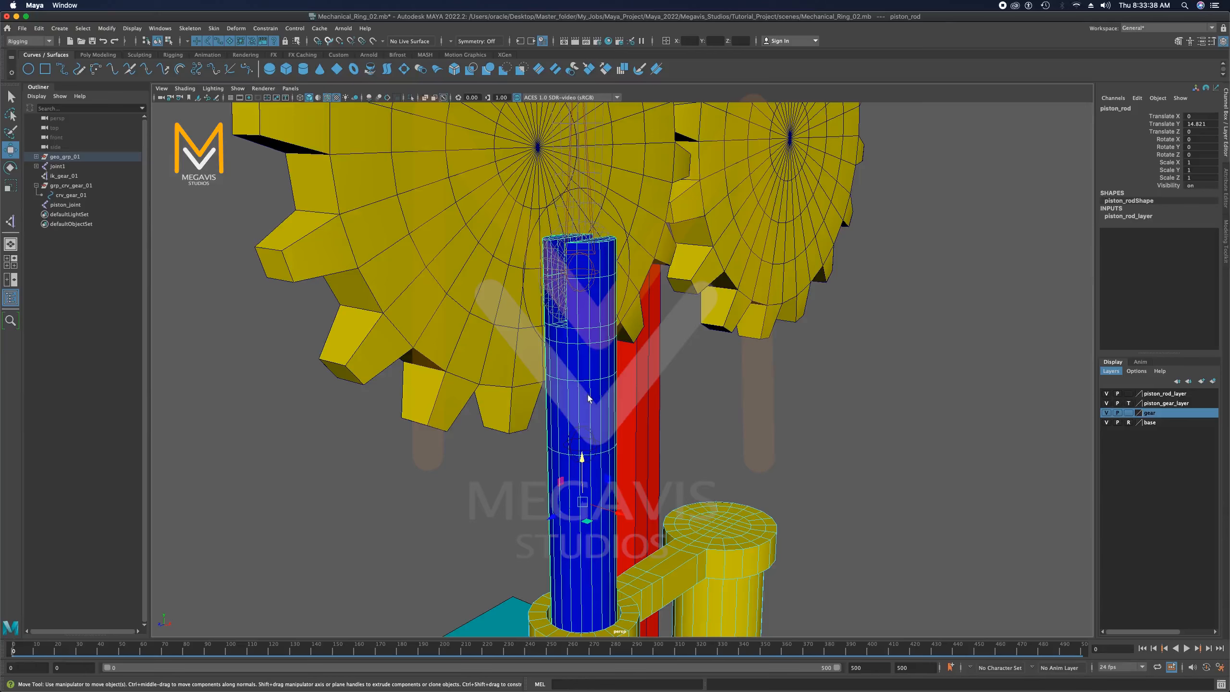
Open the Bind Skin options and select piston_joint together with the piston_rod mesh
key("q")
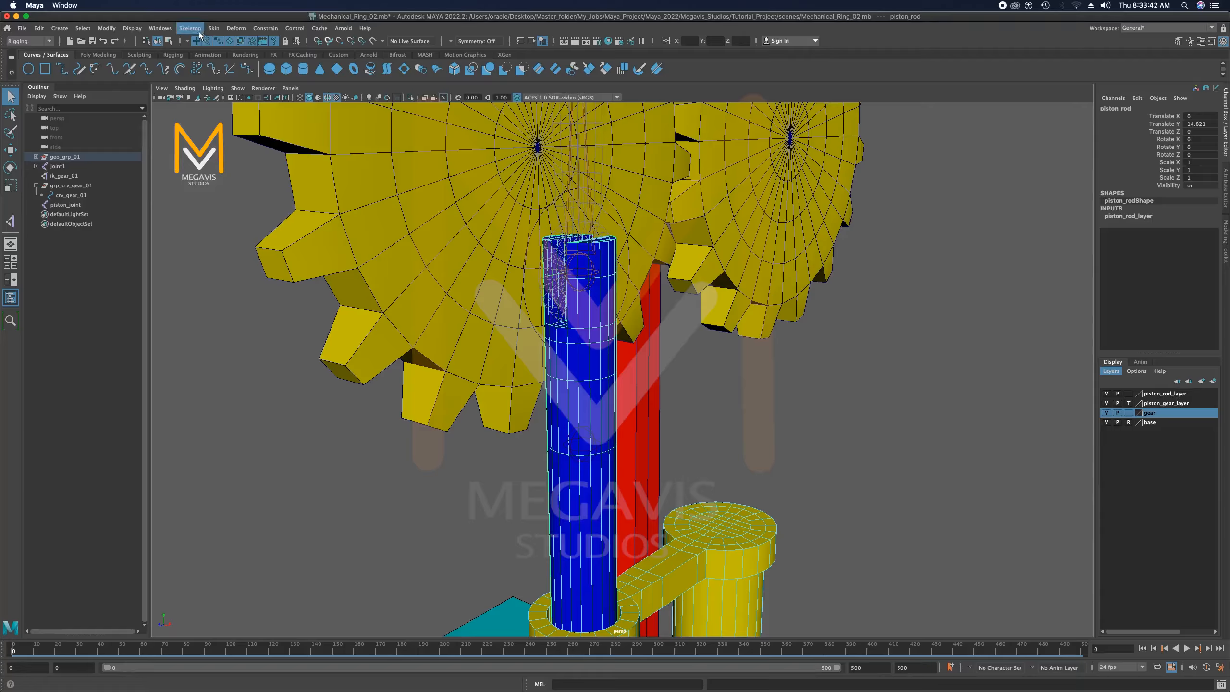
left_click(213, 30)
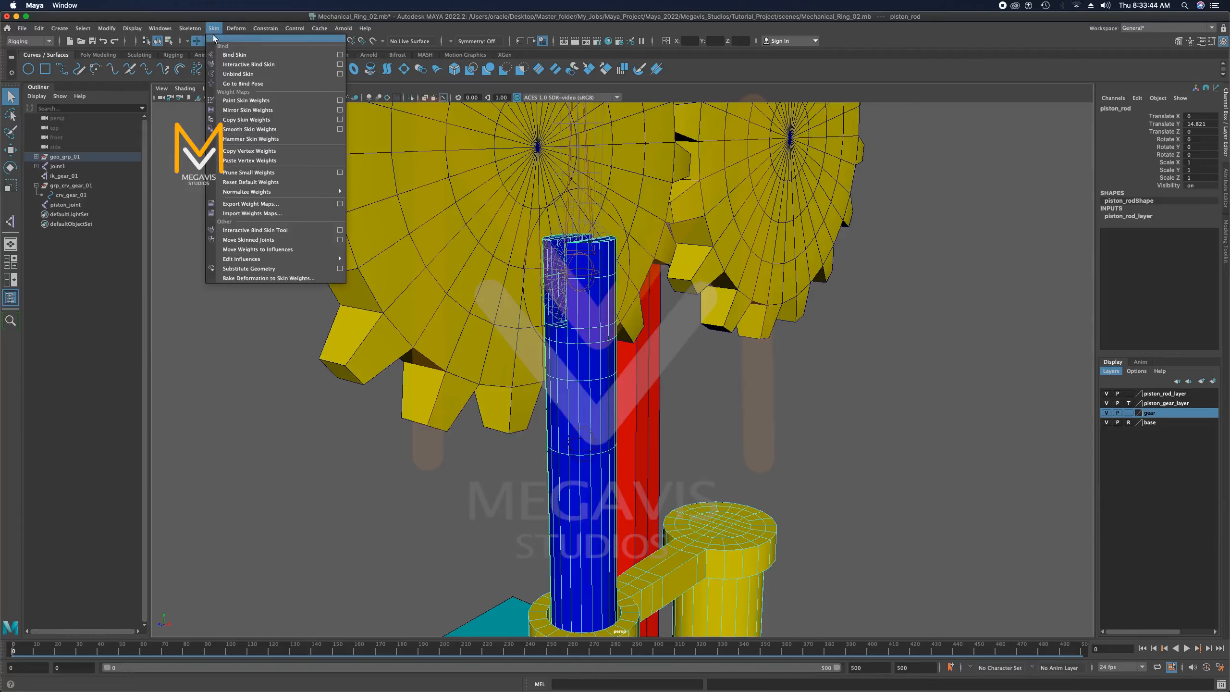
mouse_move(229, 33)
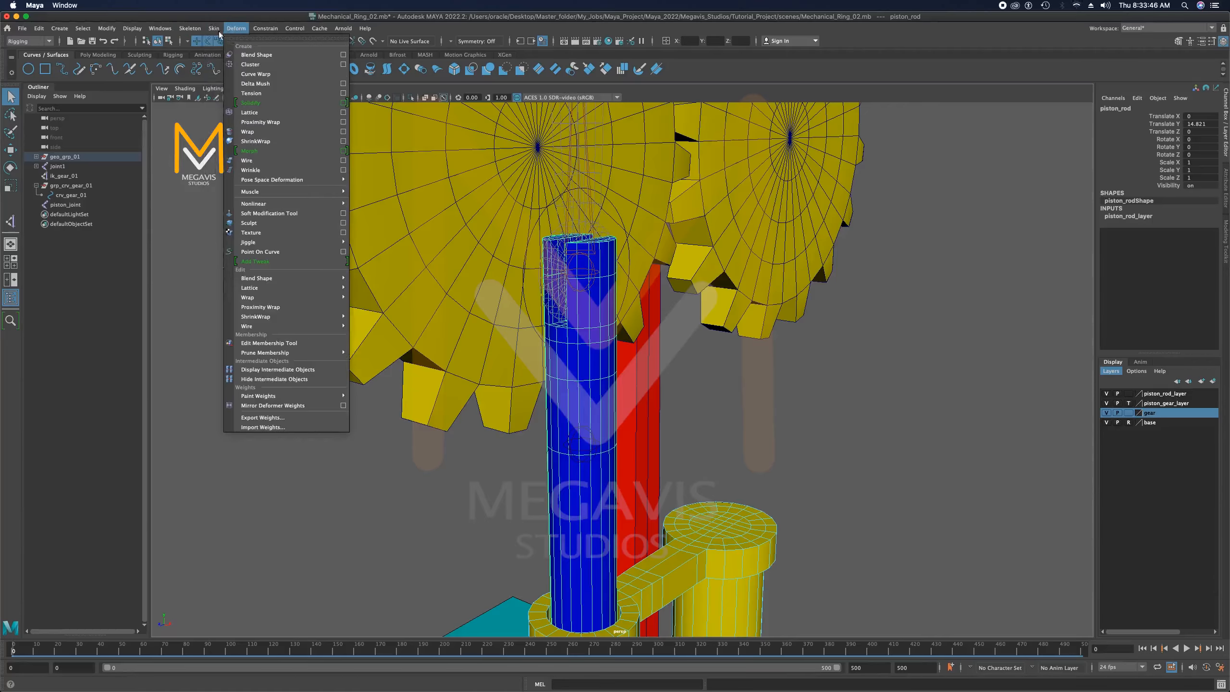
left_click(340, 55)
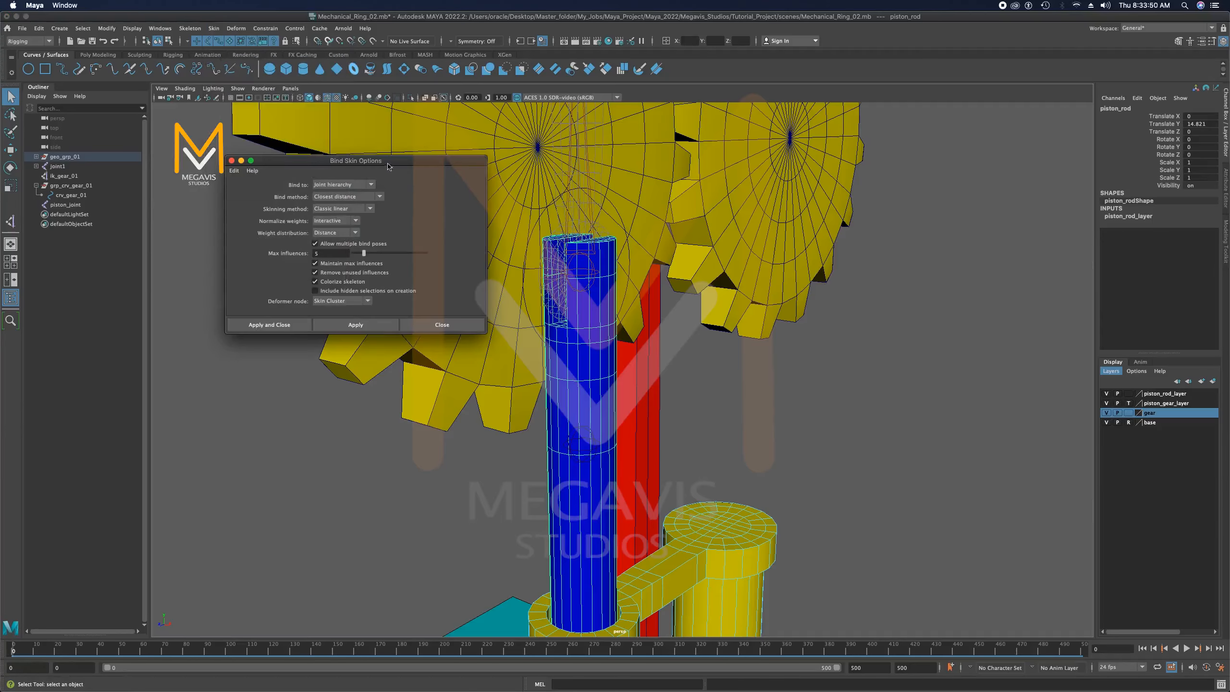
left_click_drag(387, 166, 920, 147)
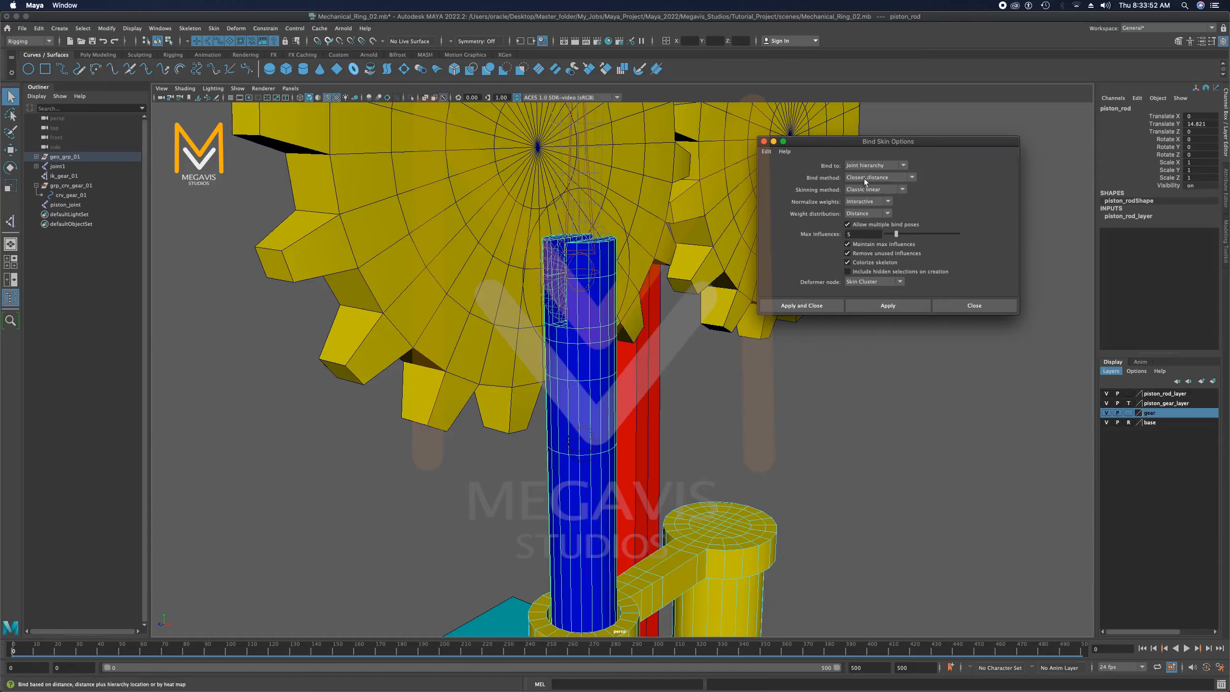
scroll(623, 320, "up", 3)
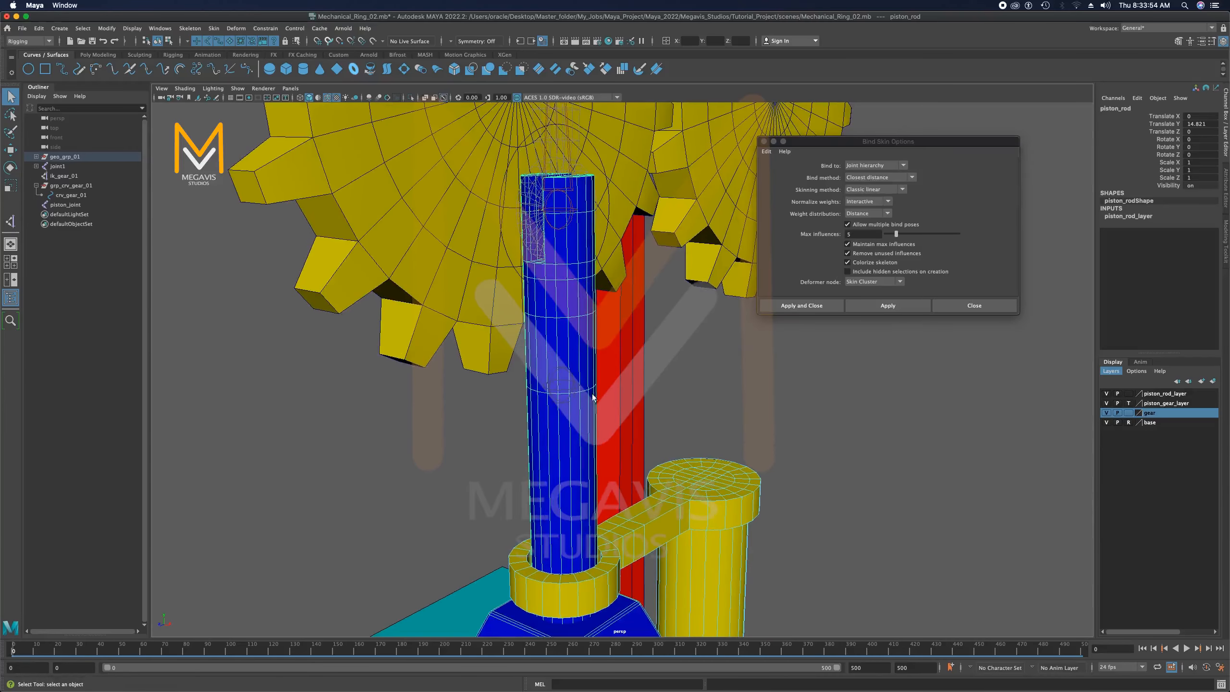
left_click(576, 387)
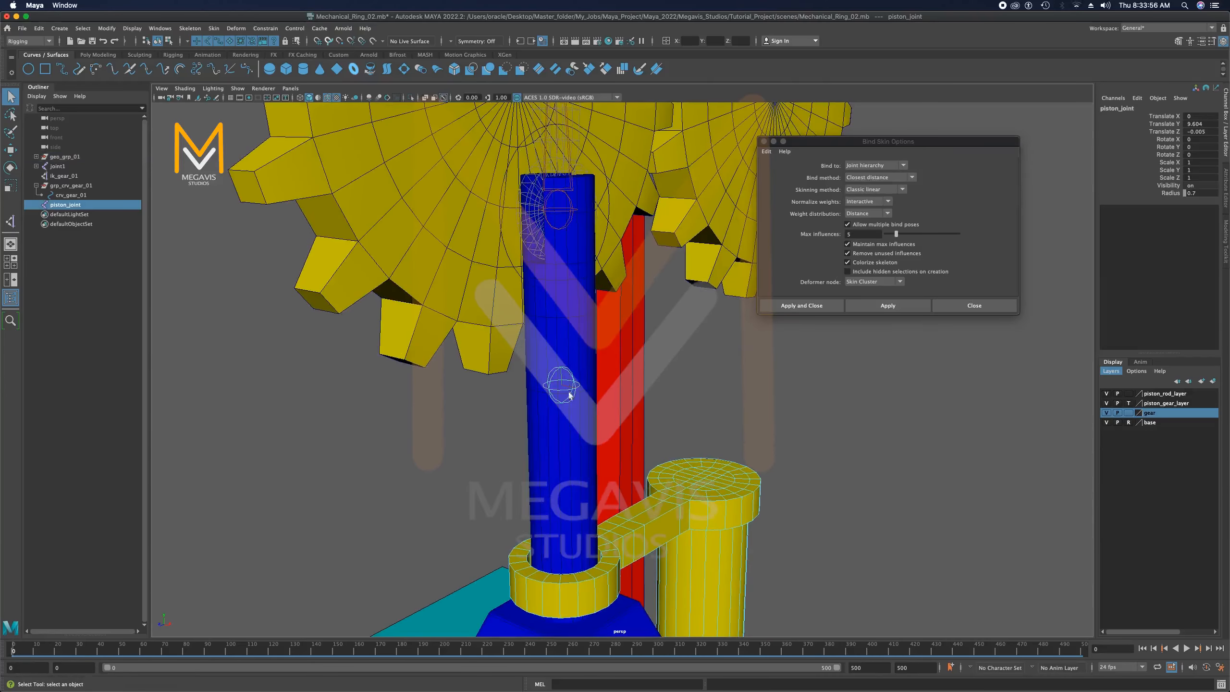
left_click(565, 333, "shift")
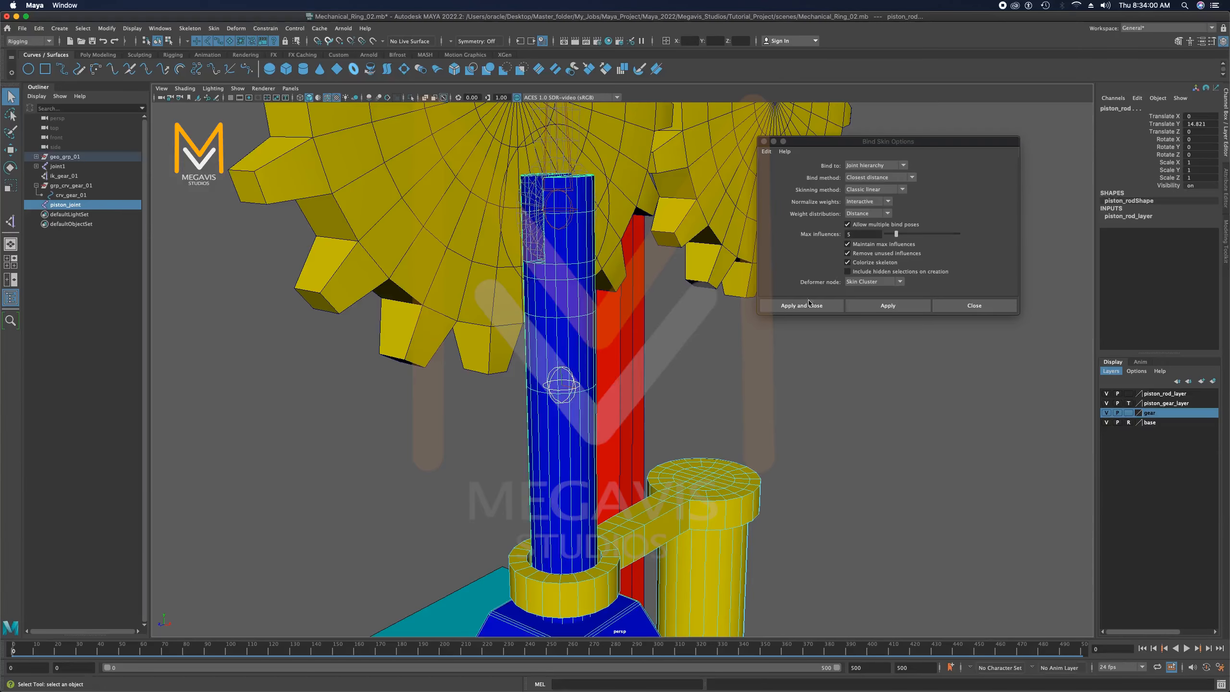
left_click(766, 152)
left_click(825, 186)
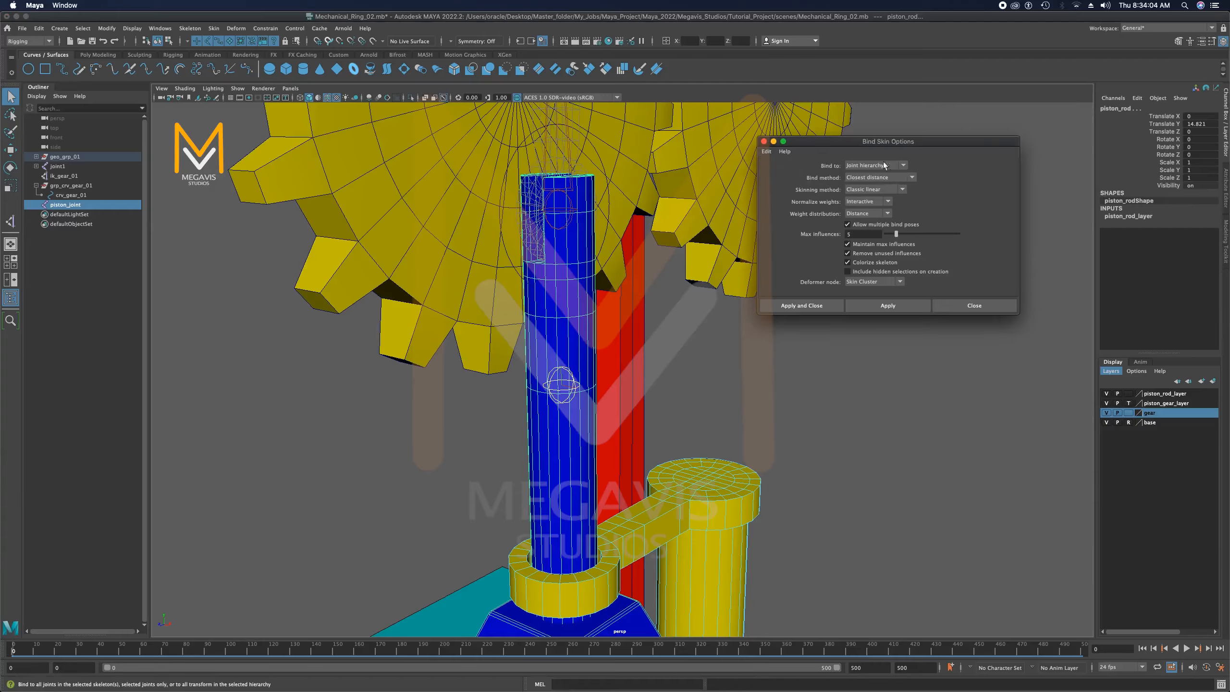
left_click_drag(875, 135, 887, 220)
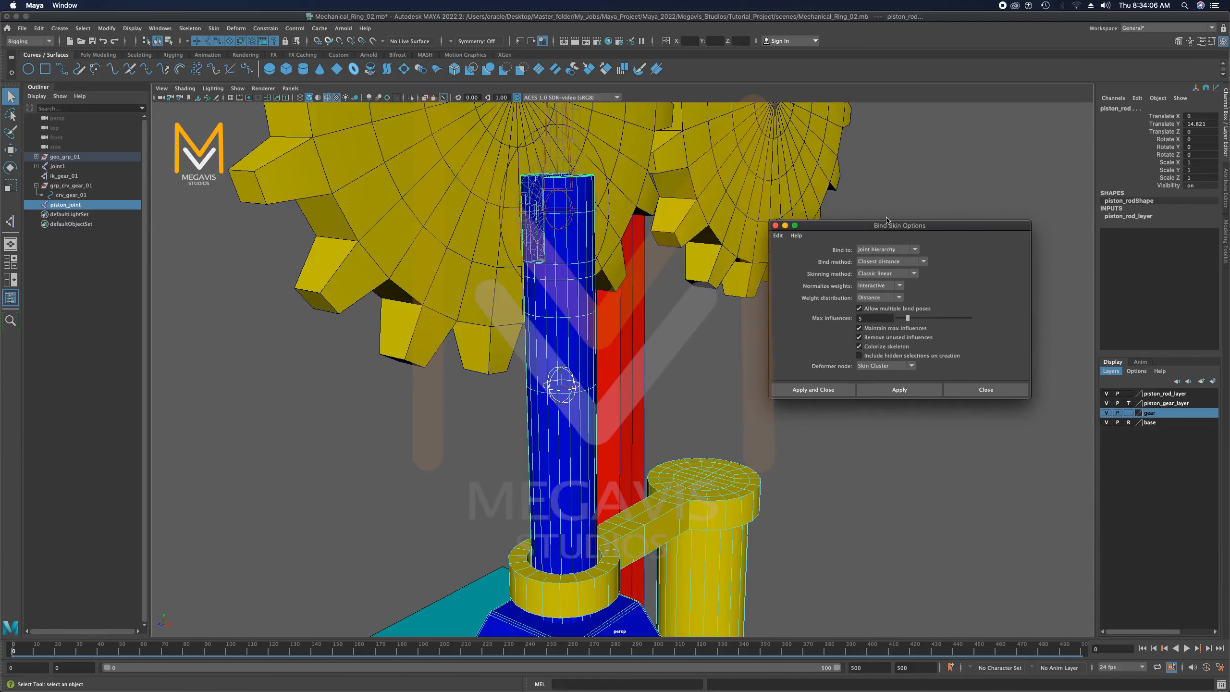
Bind the piston_rod mesh to piston_joint, using Selected joints and Max Influences of 1
left_click(911, 249)
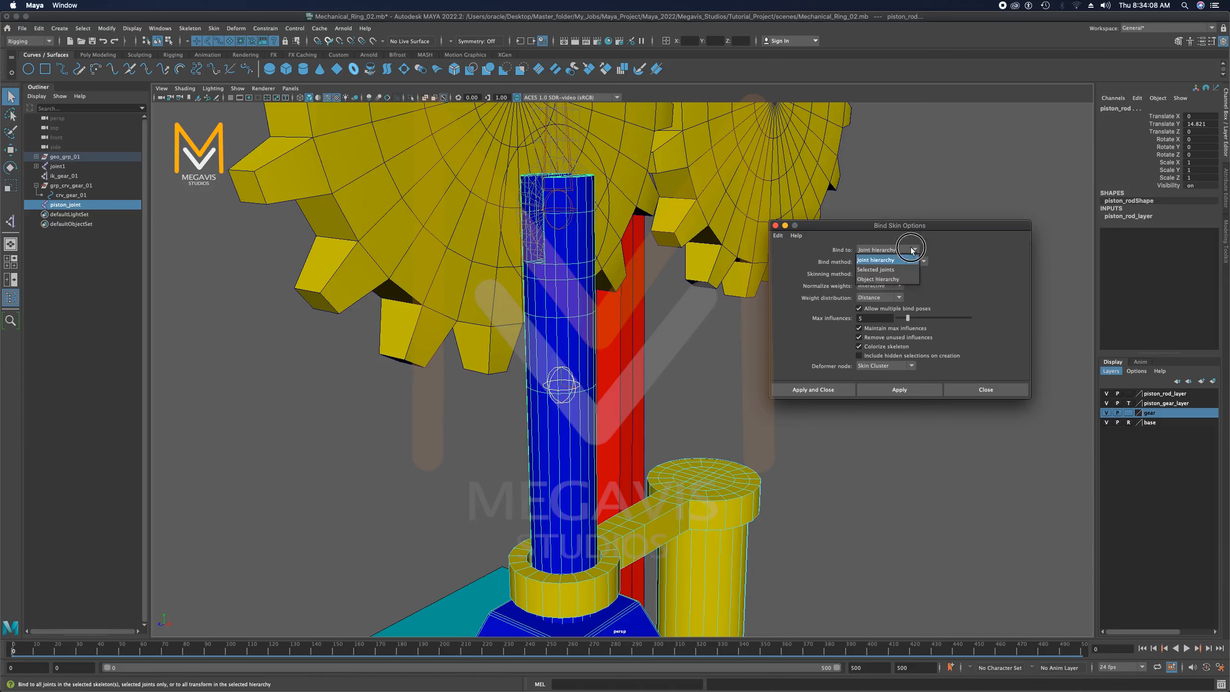
left_click(893, 270)
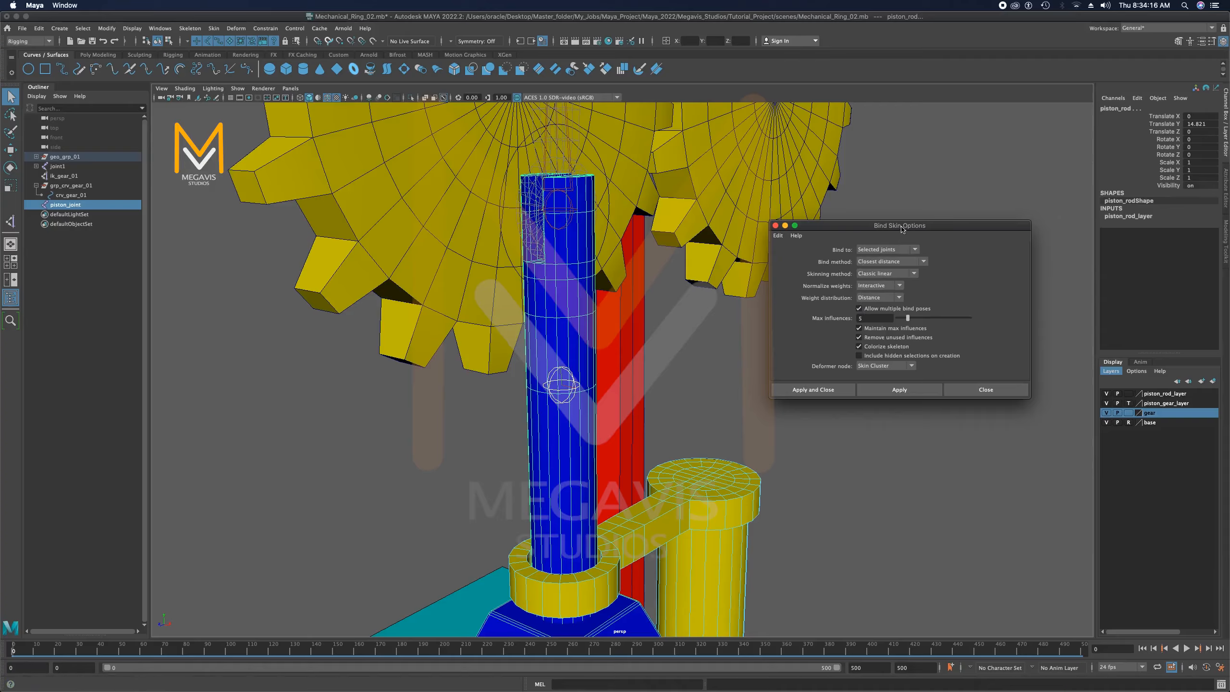
left_click_drag(901, 229, 880, 268)
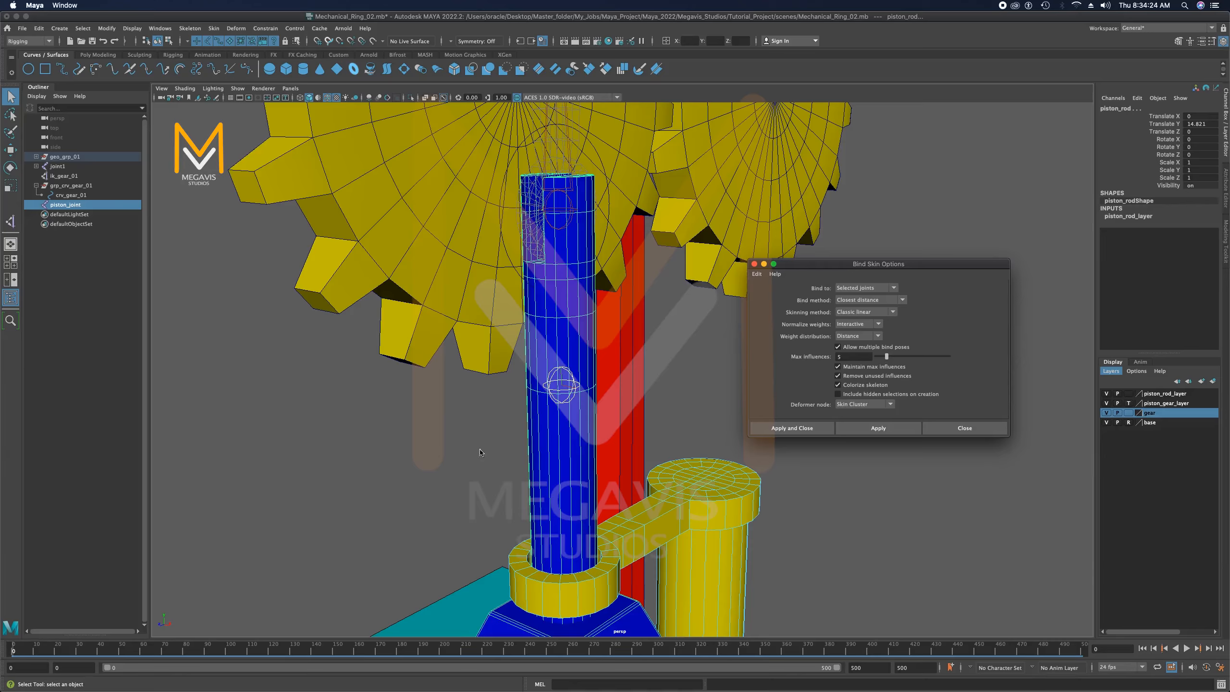
left_click_drag(860, 266, 863, 258)
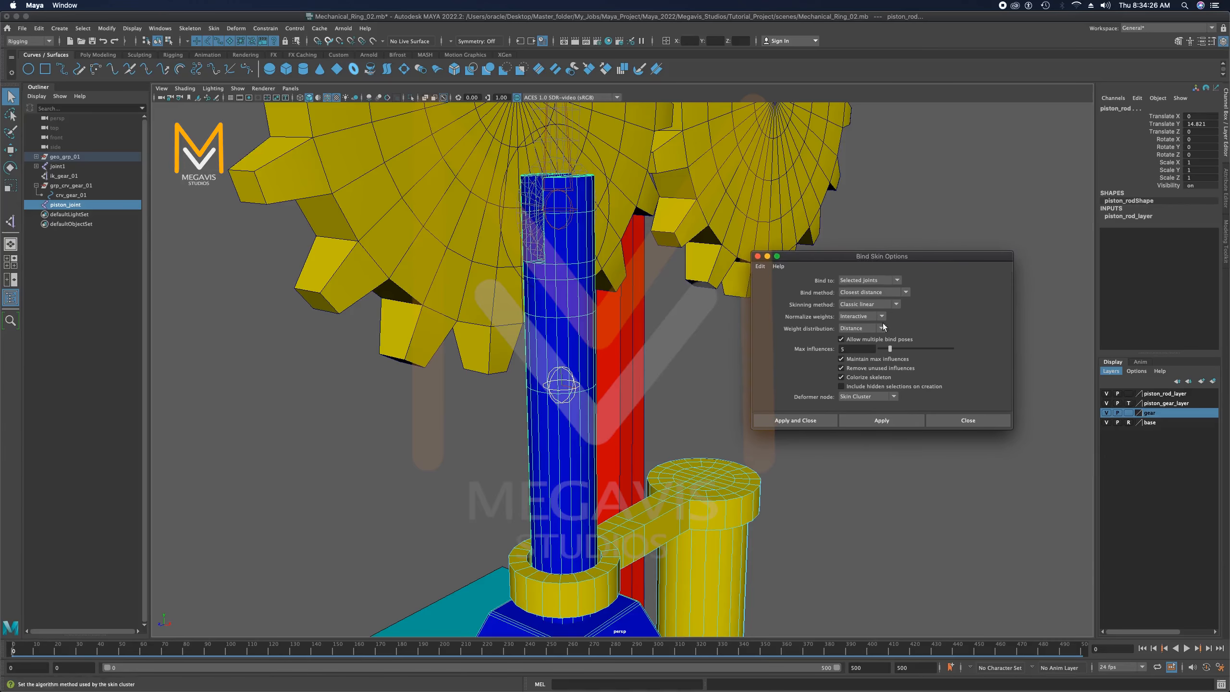
double_click(850, 349)
type("1")
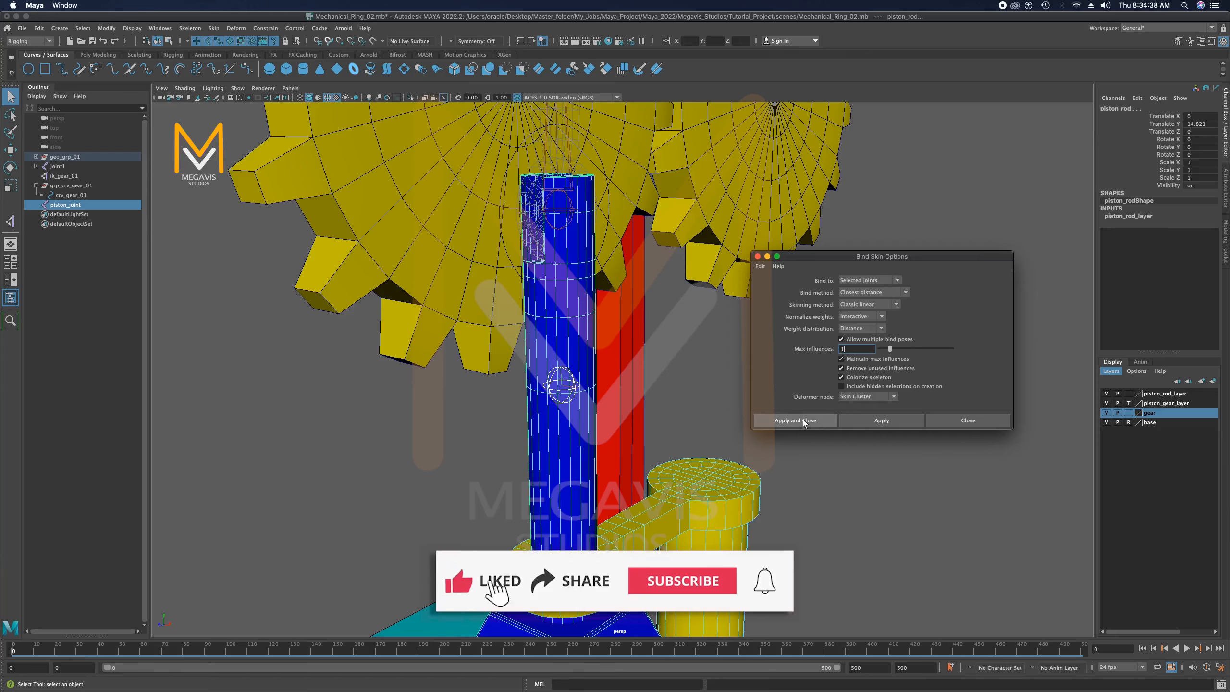
left_click(888, 420)
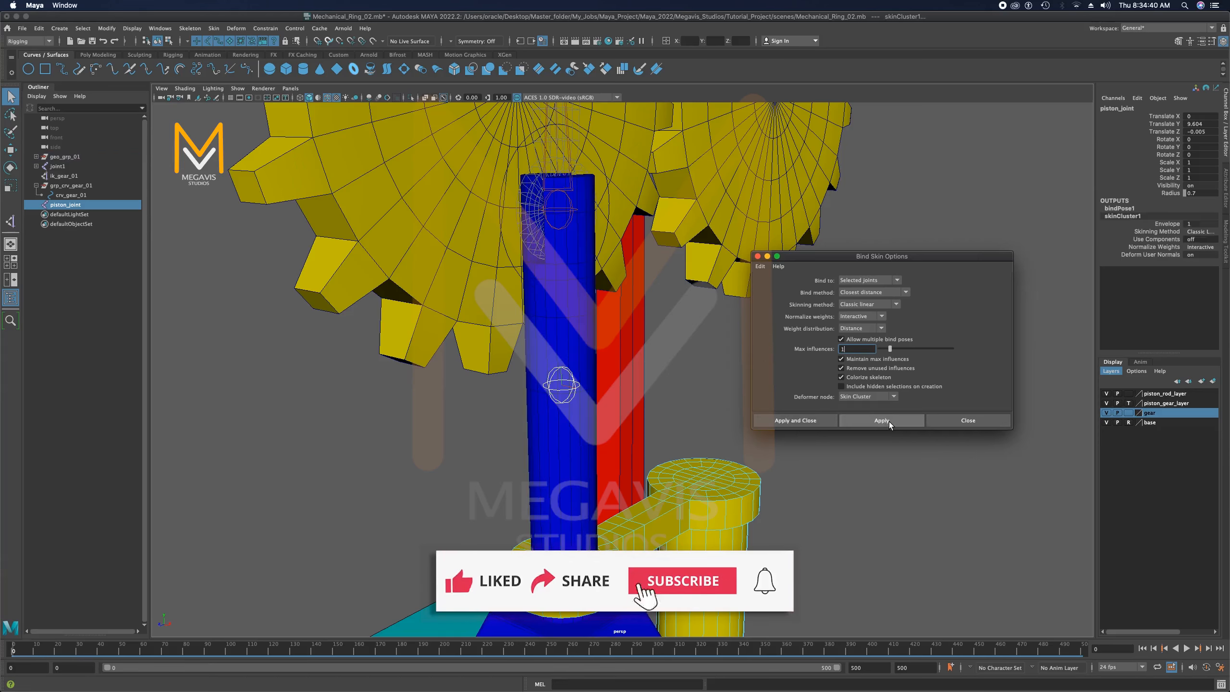
left_click(697, 339)
Turn off the template display of piston_gear_layer so that the red arm mesh can be selected
middle_click_drag(696, 184, 672, 269, "alt")
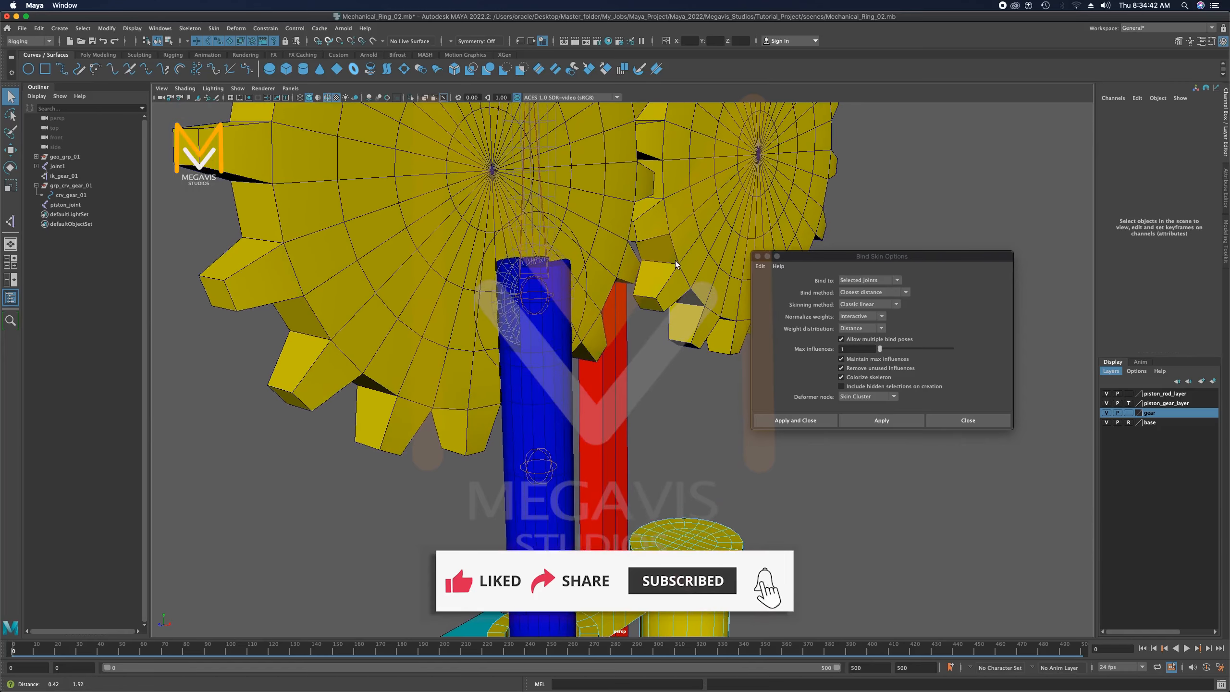
left_click(1128, 403)
left_click(1129, 403)
middle_click_drag(533, 294, 535, 427, "alt")
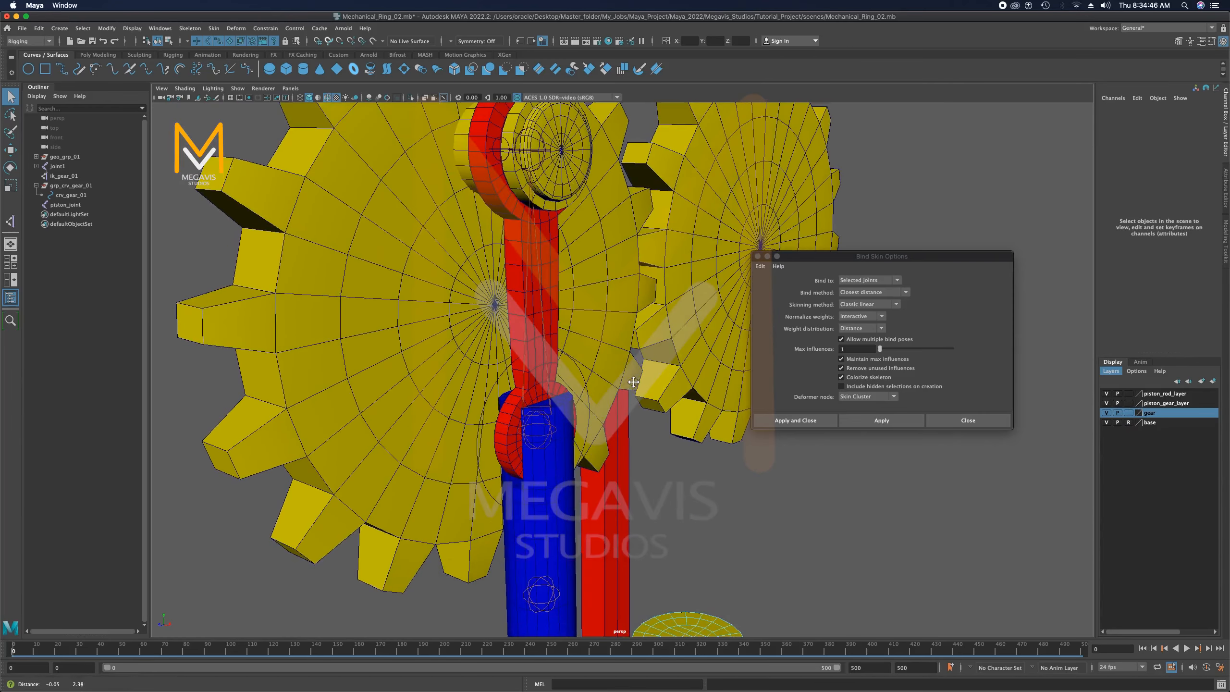
Bind the red arm mesh, piston_gear_01, to joint1 and joint2 with the same Bind Skin settings
left_click(531, 130)
left_click(525, 167)
left_click_drag(526, 169, 571, 179, "alt")
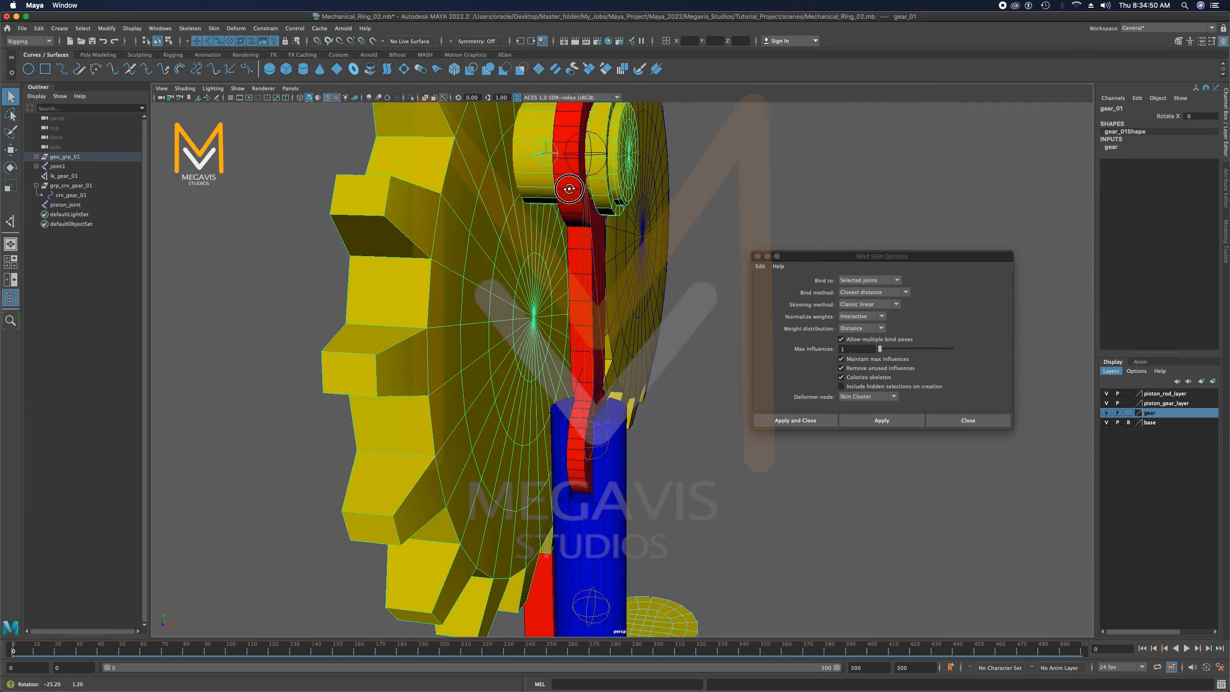
left_click(595, 175)
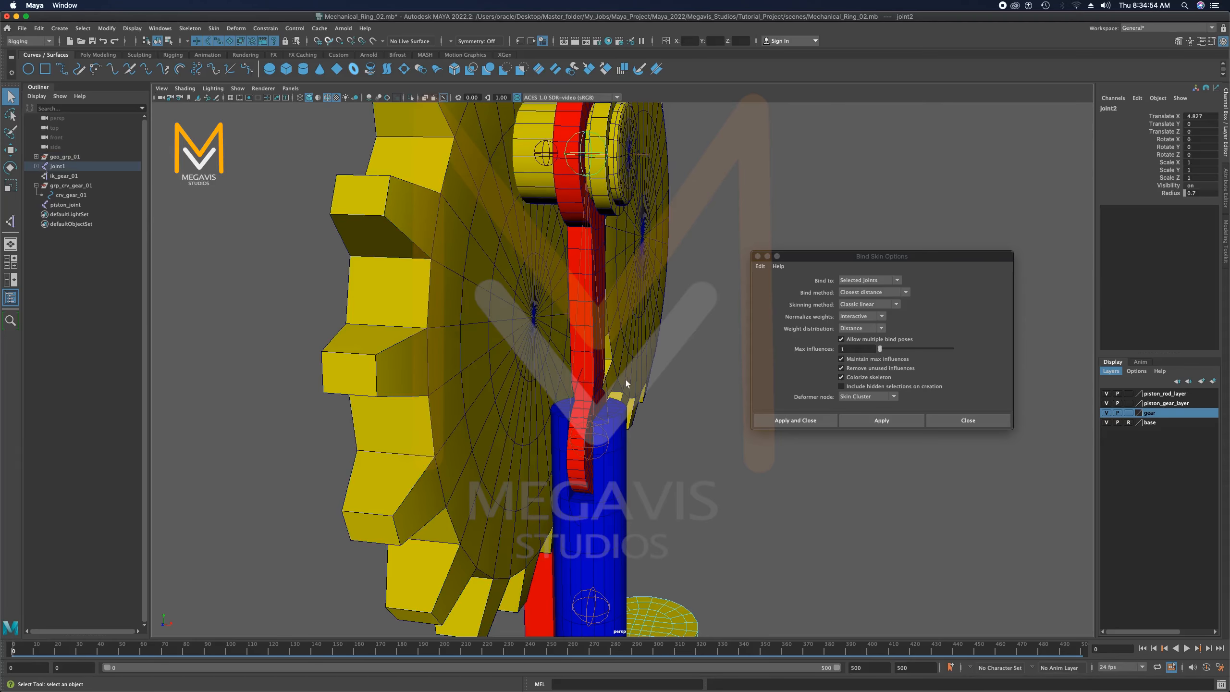
left_click_drag(625, 384, 581, 342, "alt")
left_click(576, 322, "shift")
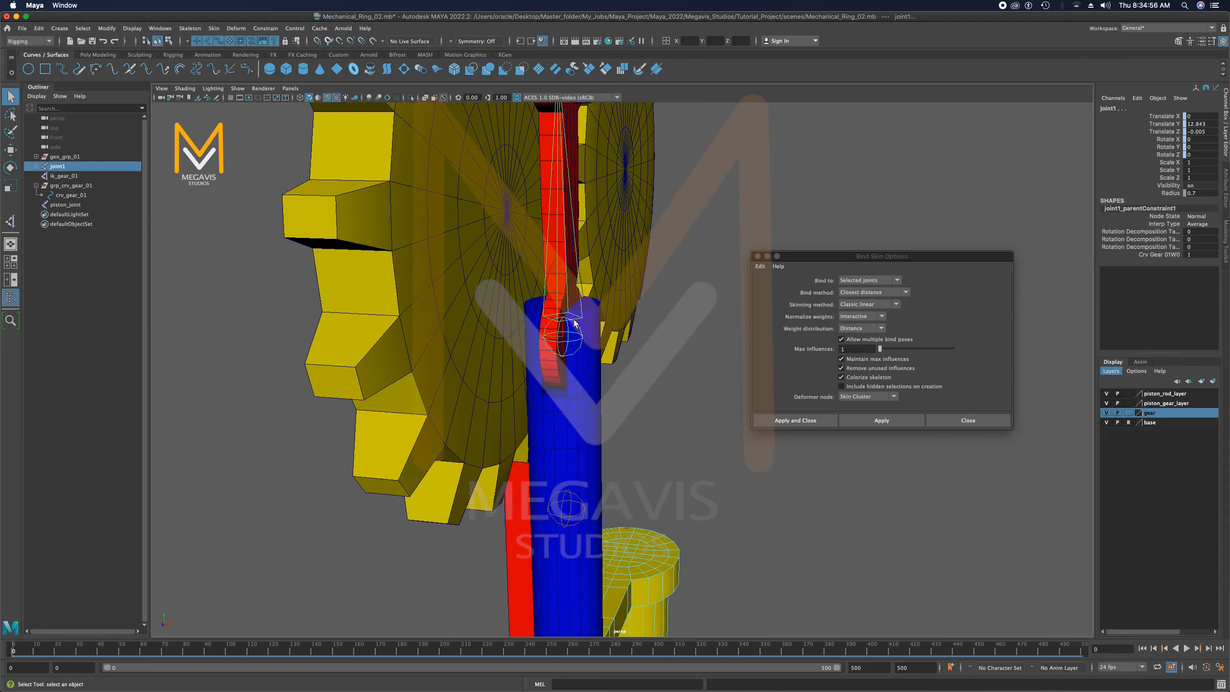
left_click_drag(606, 189, 646, 329, "alt")
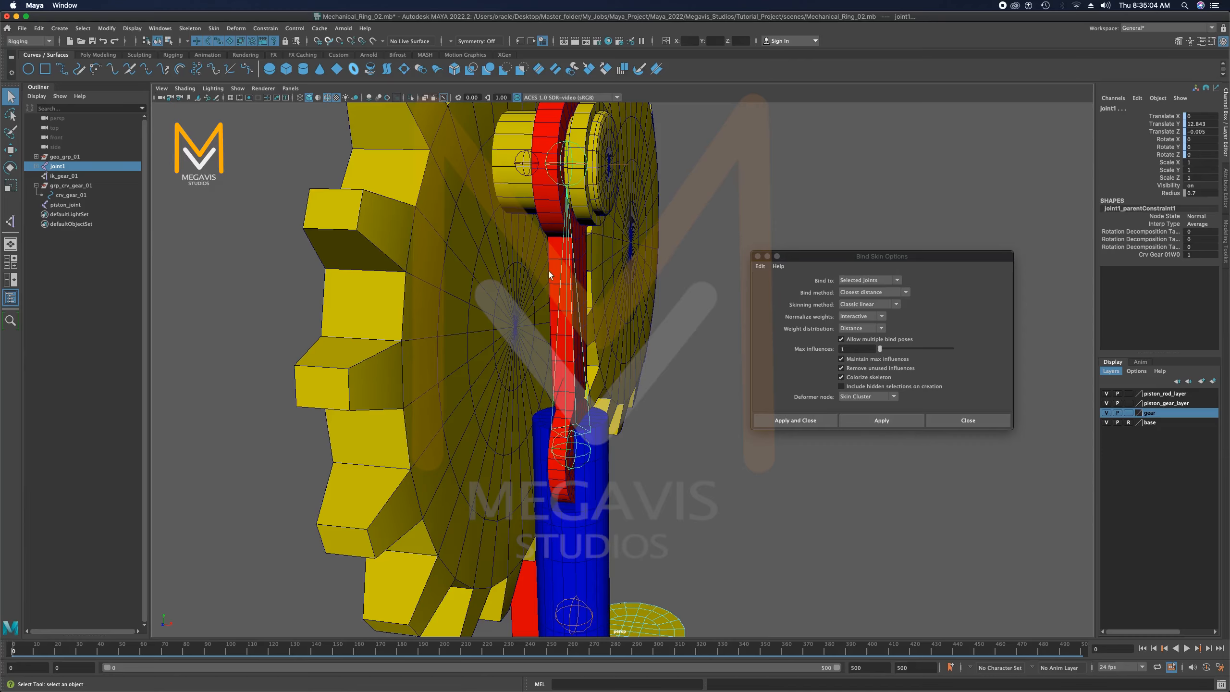
left_click(550, 267, "shift")
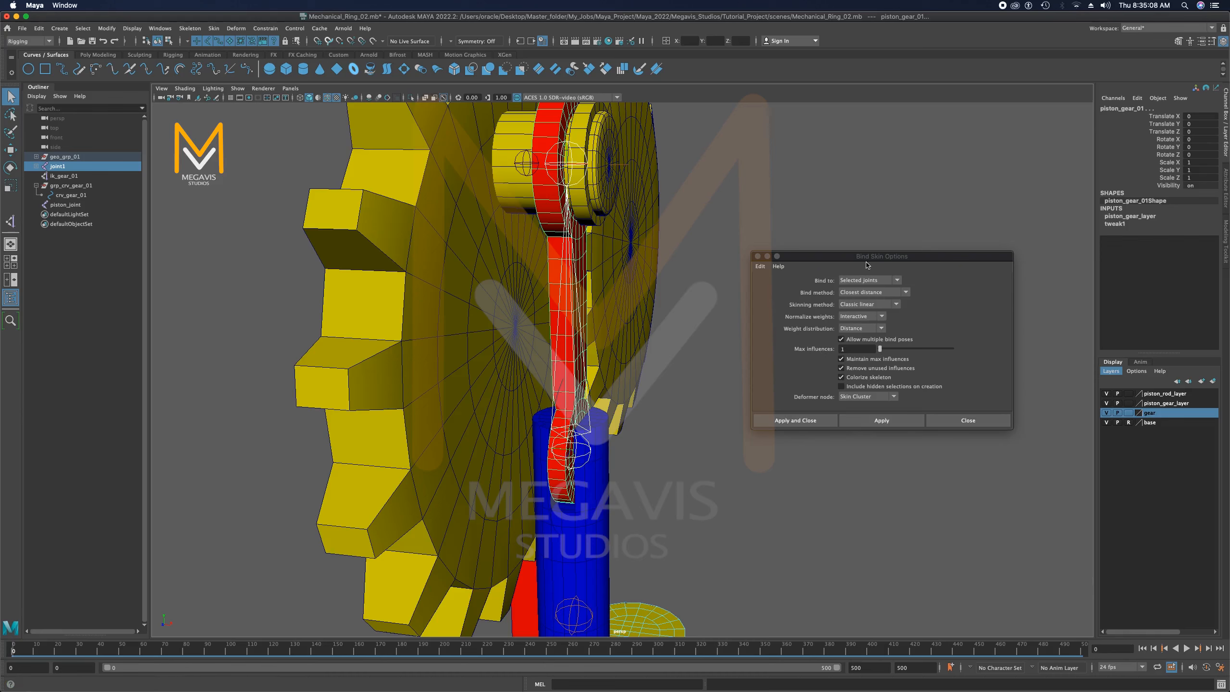
left_click(898, 424)
left_click_drag(755, 489, 603, 438, "alt")
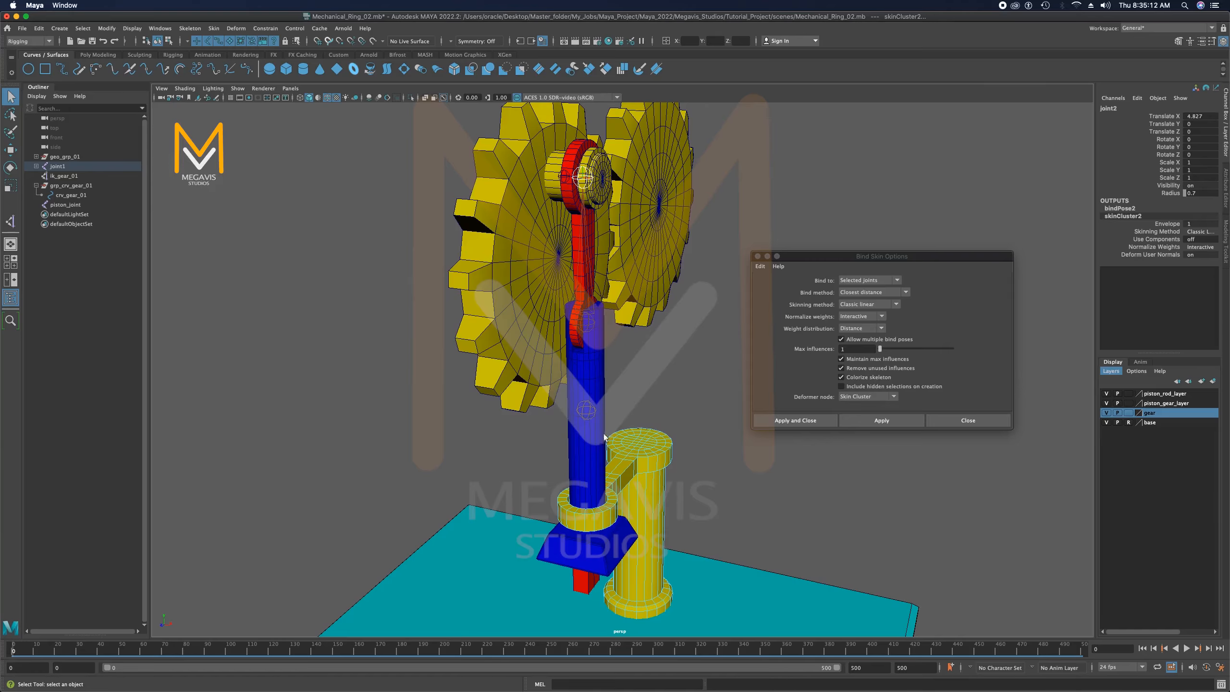
Test the rod's skin binding by lowering piston_joint about 0.84 units, and undo the move
left_click(597, 414)
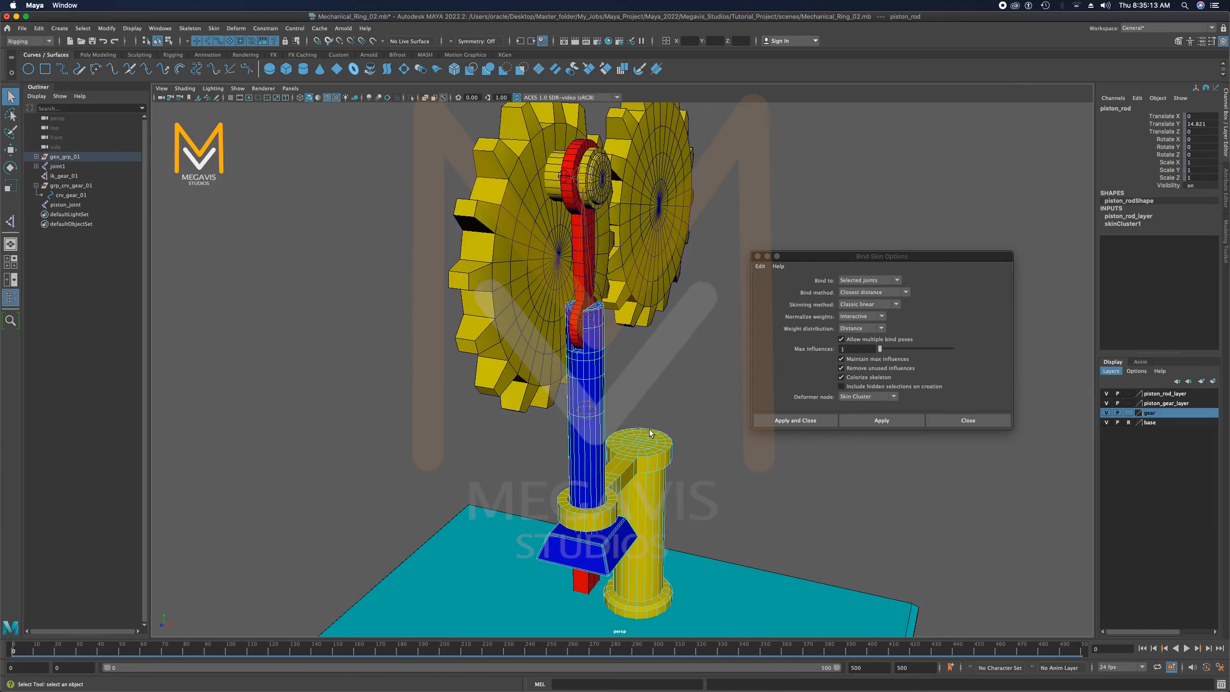
left_click(593, 414)
key("w")
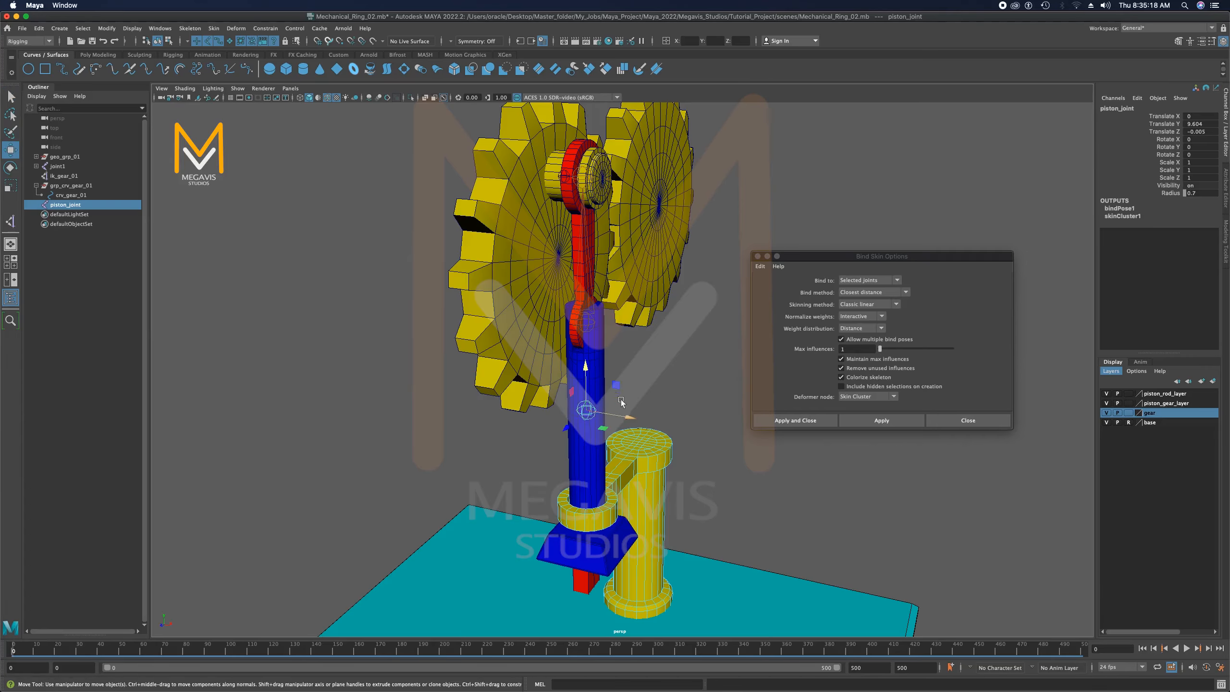
left_click_drag(594, 413, 574, 358, "alt")
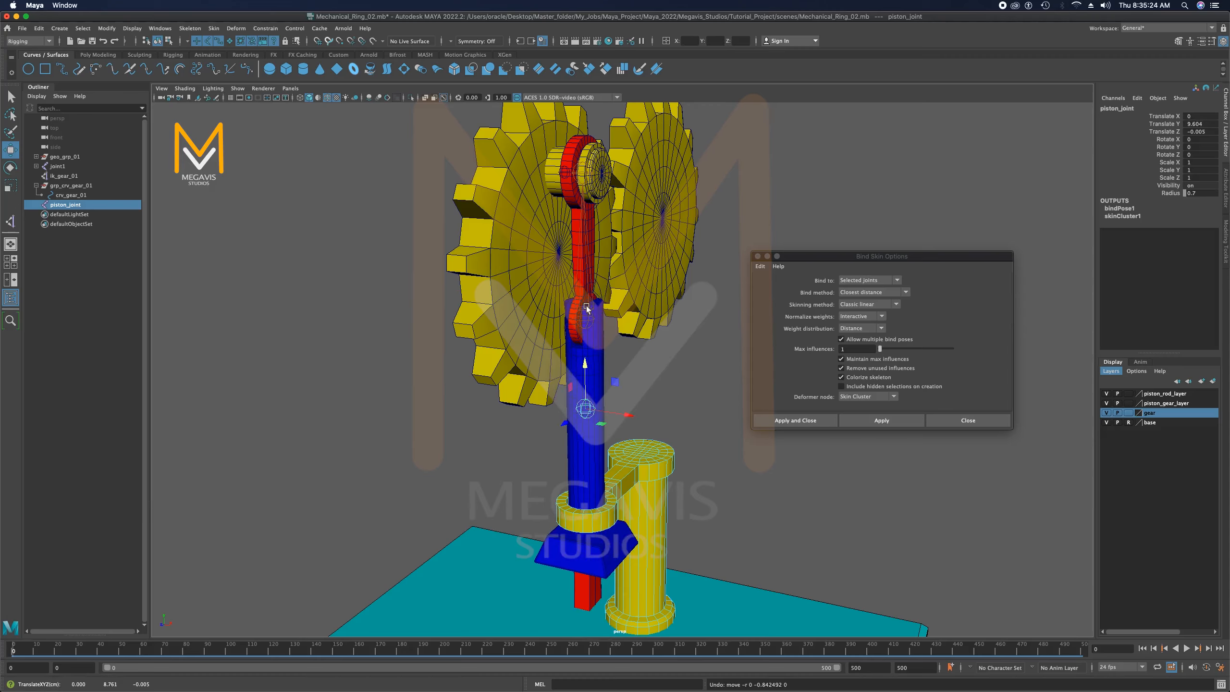
Test the arm's binding by rotating the crv_gear_01 controller about 33 degrees in X, undo the rotation, and try moving it
left_click(586, 264)
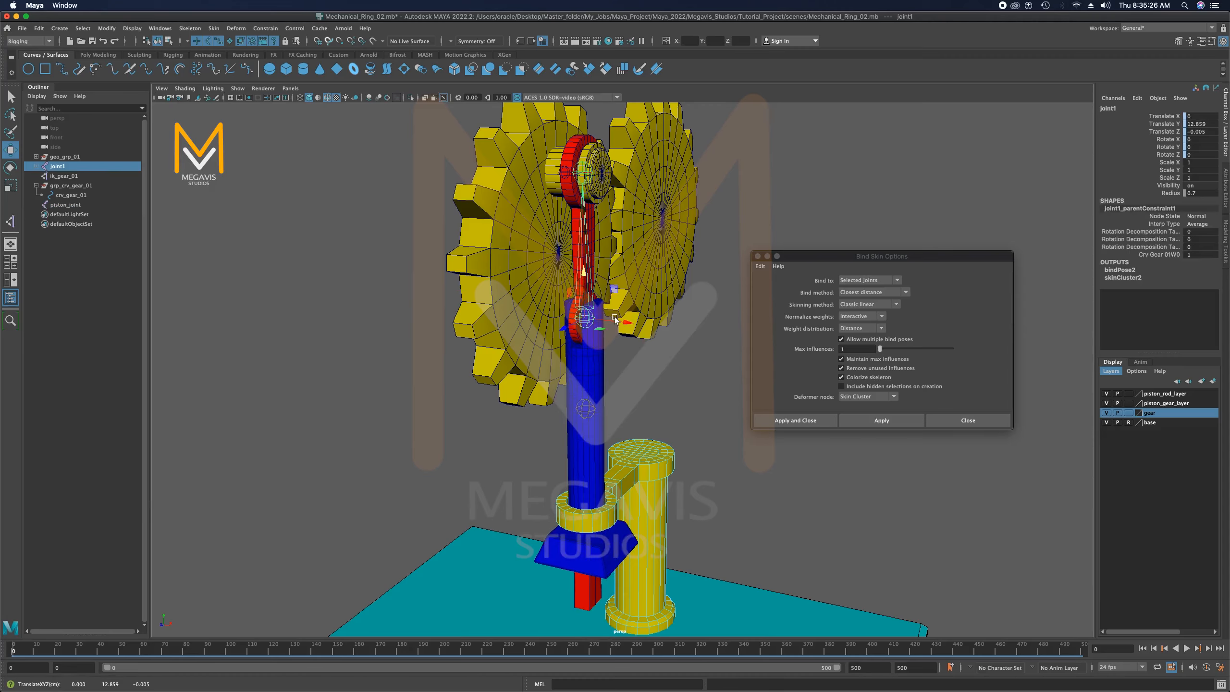
left_click_drag(648, 323, 603, 372, "alt")
left_click(600, 289)
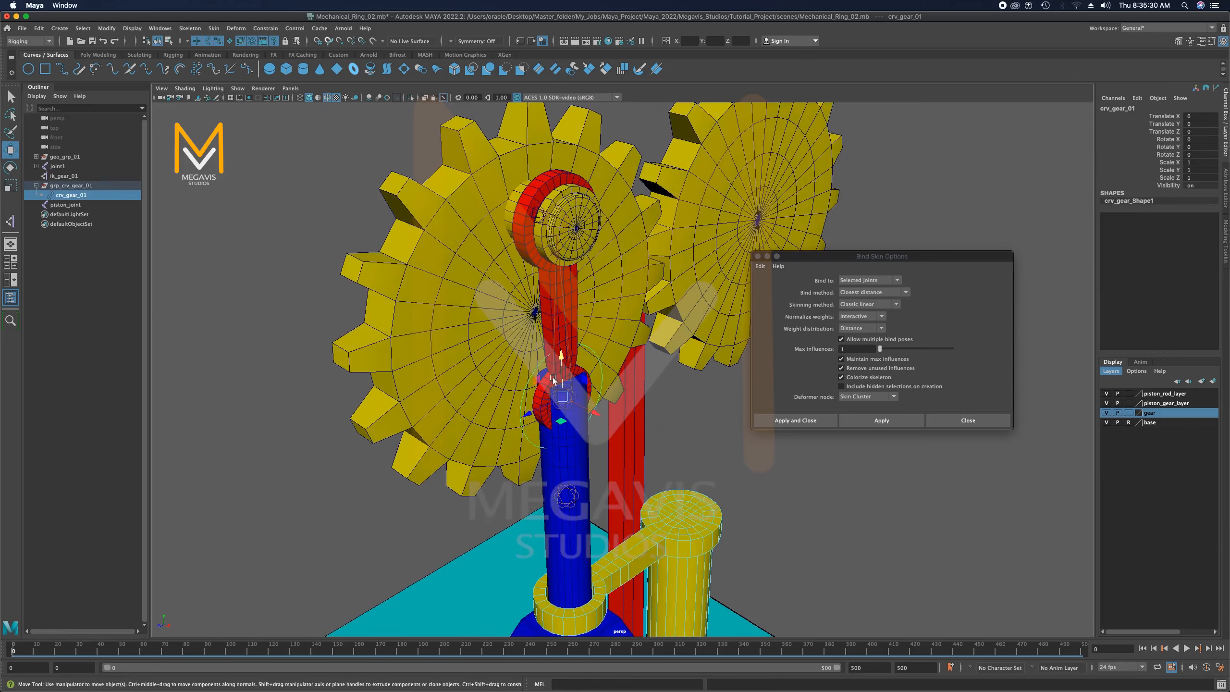
key("e")
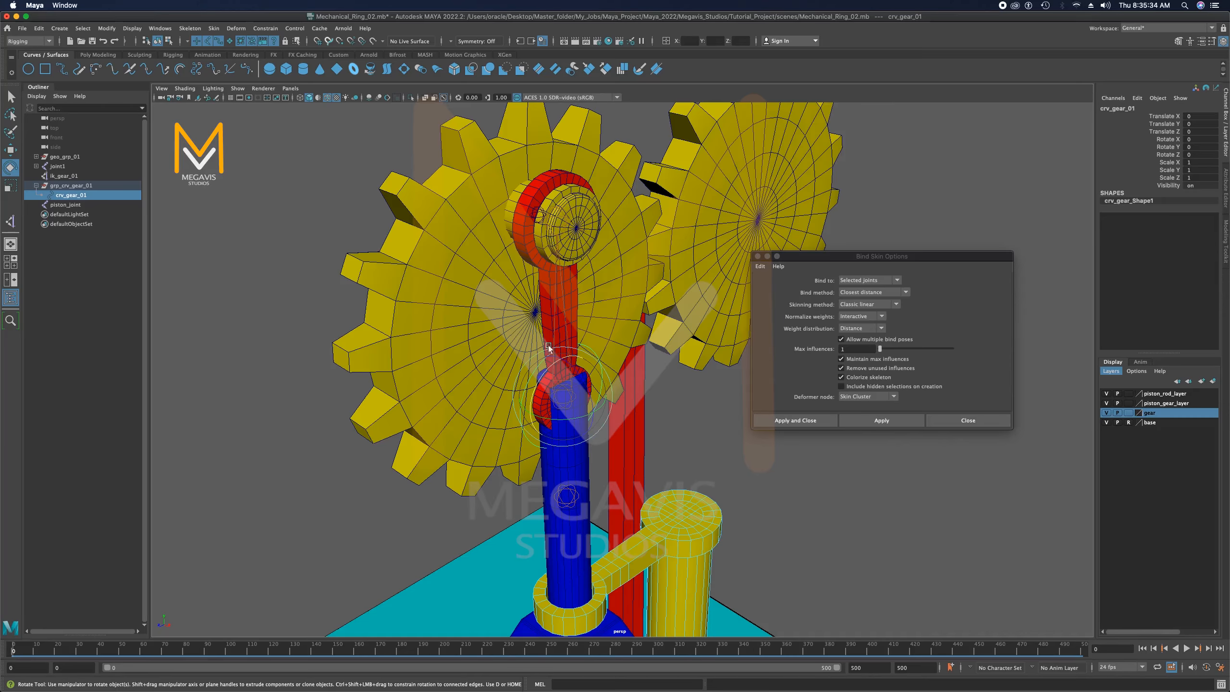
left_click_drag(549, 347, 517, 409)
key("ctrl+z")
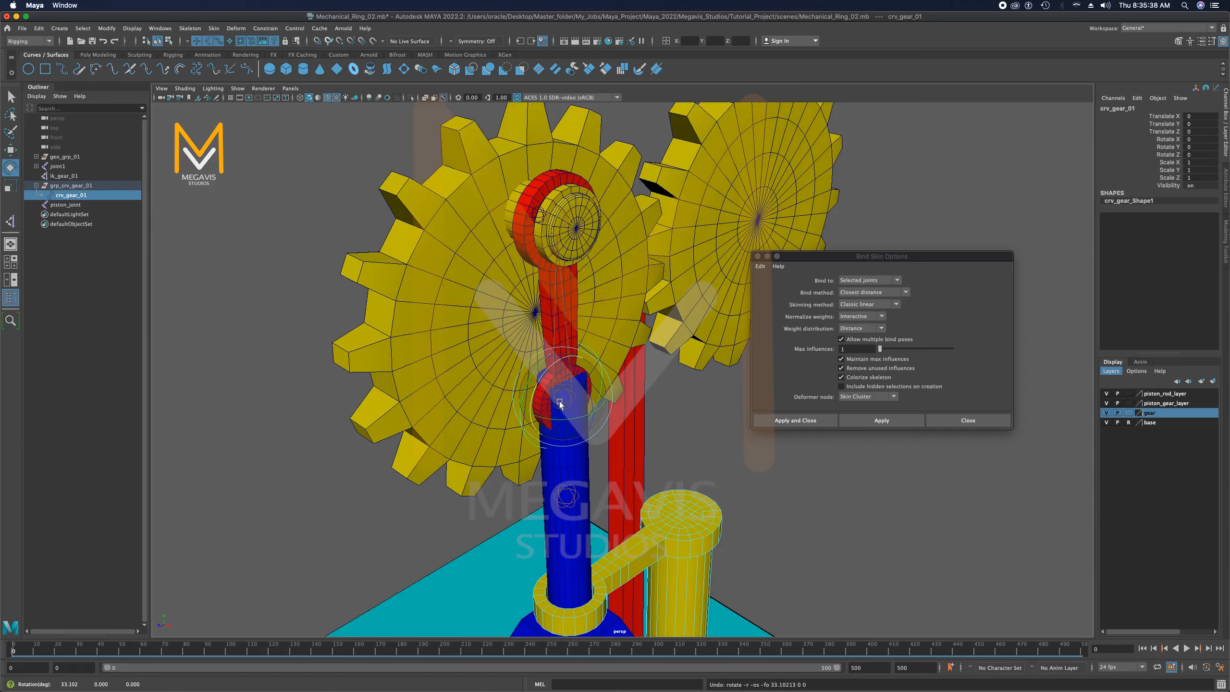
key("w")
left_click_drag(561, 402, 619, 371)
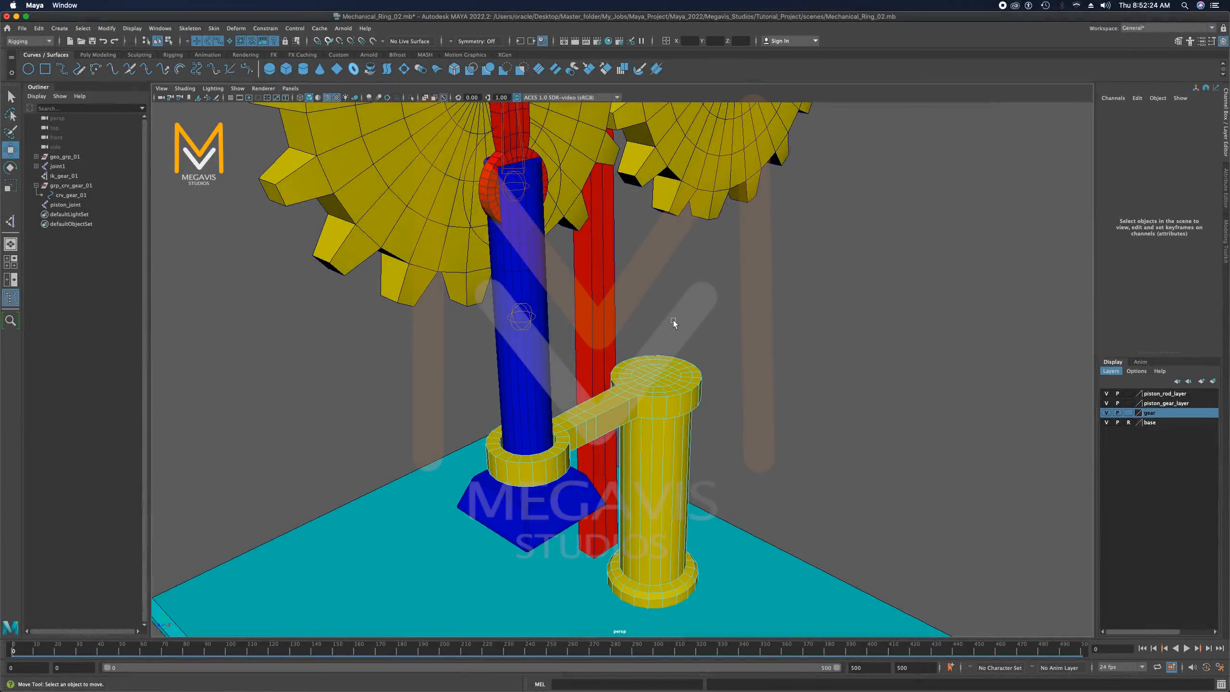
left_click_drag(670, 315, 699, 357, "alt")
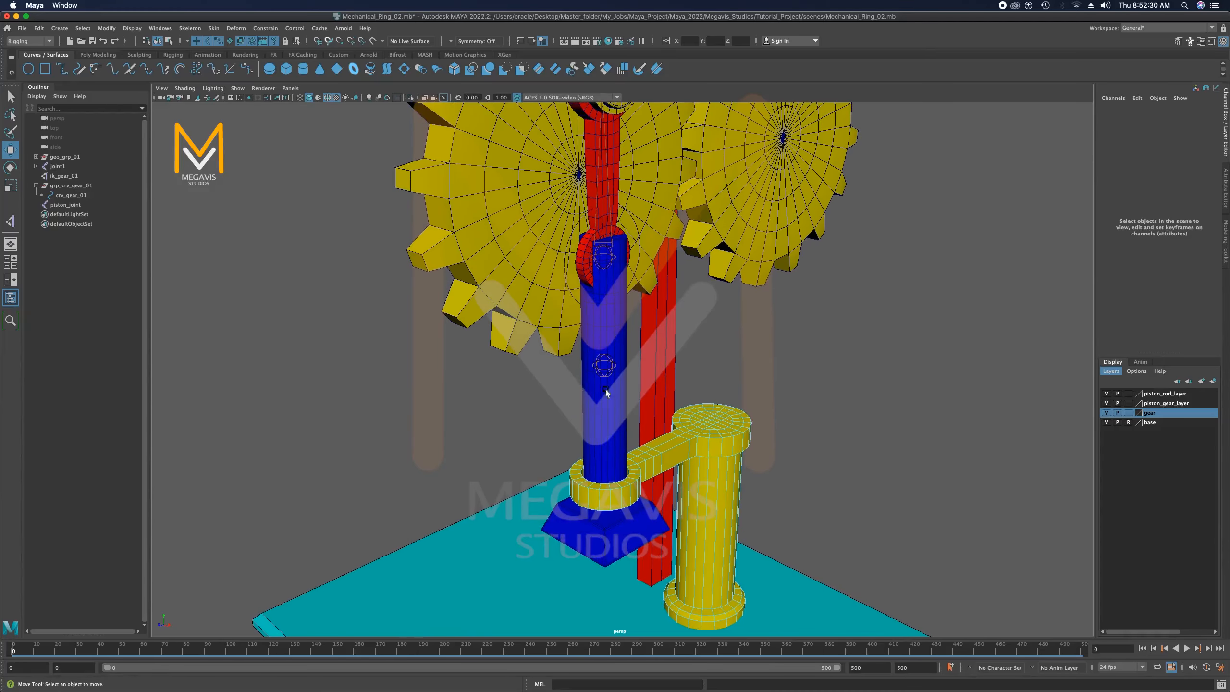
left_click(614, 369)
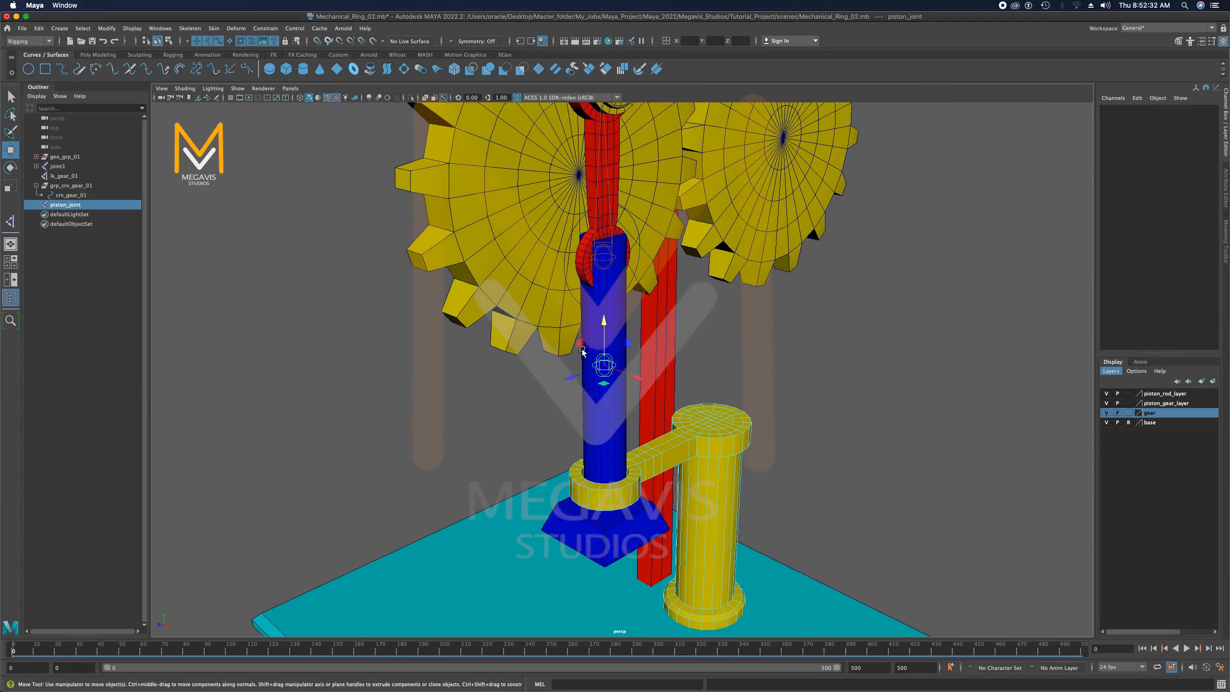
left_click(242, 229)
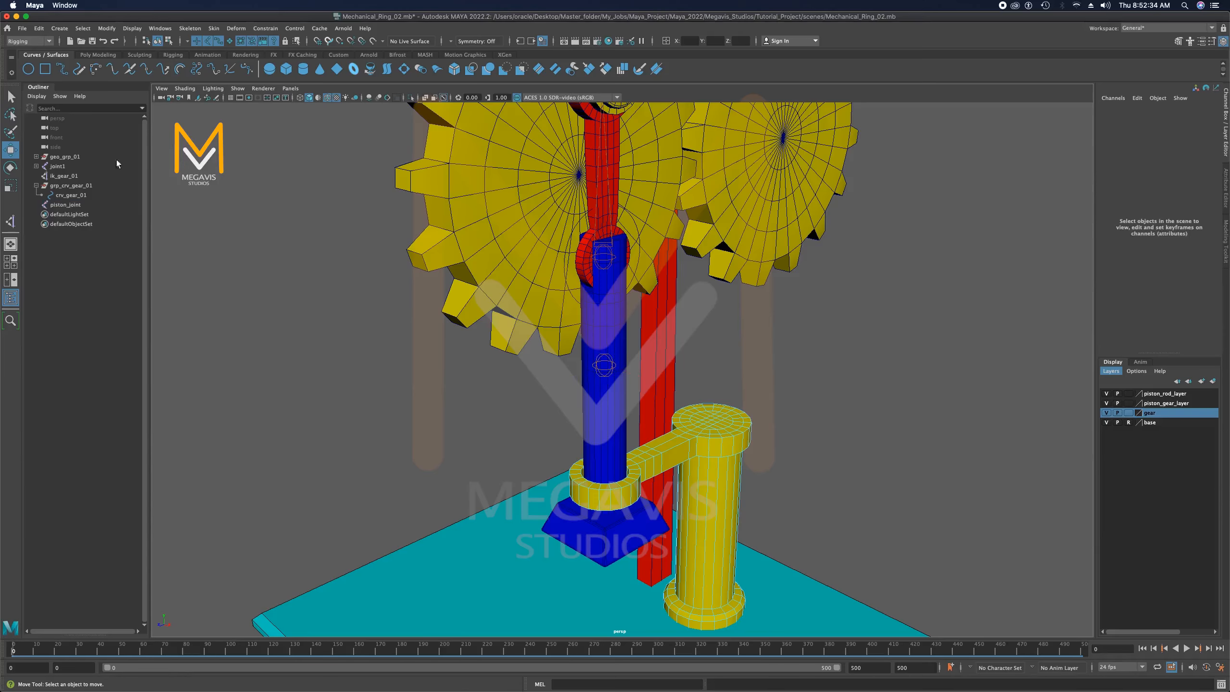
Create a NURBS circle around the blue piston rod, raised to about 8.82 in Y and scaled uniformly to 1.3
left_click(28, 70)
left_click_drag(557, 460, 600, 336, "alt")
key("r")
left_click_drag(485, 271, 438, 266, "alt")
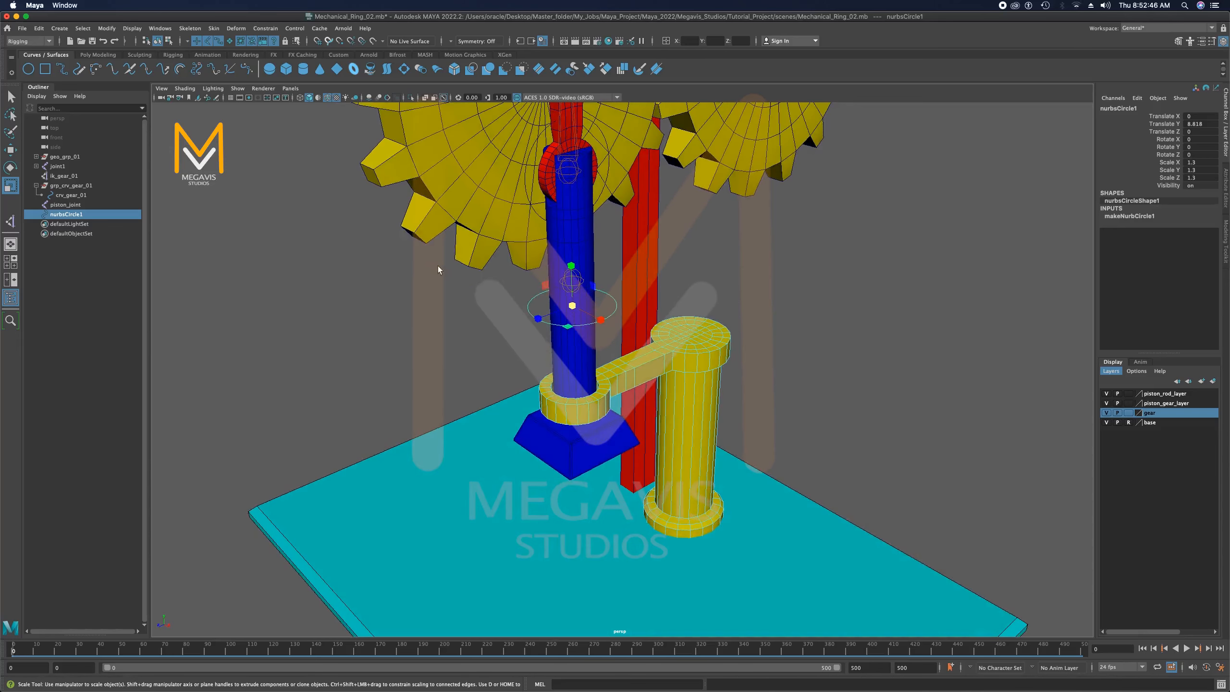
Parent-constrain the new circle to piston_joint with Maintain Offset off and all translate and rotate axes constrained
key("q")
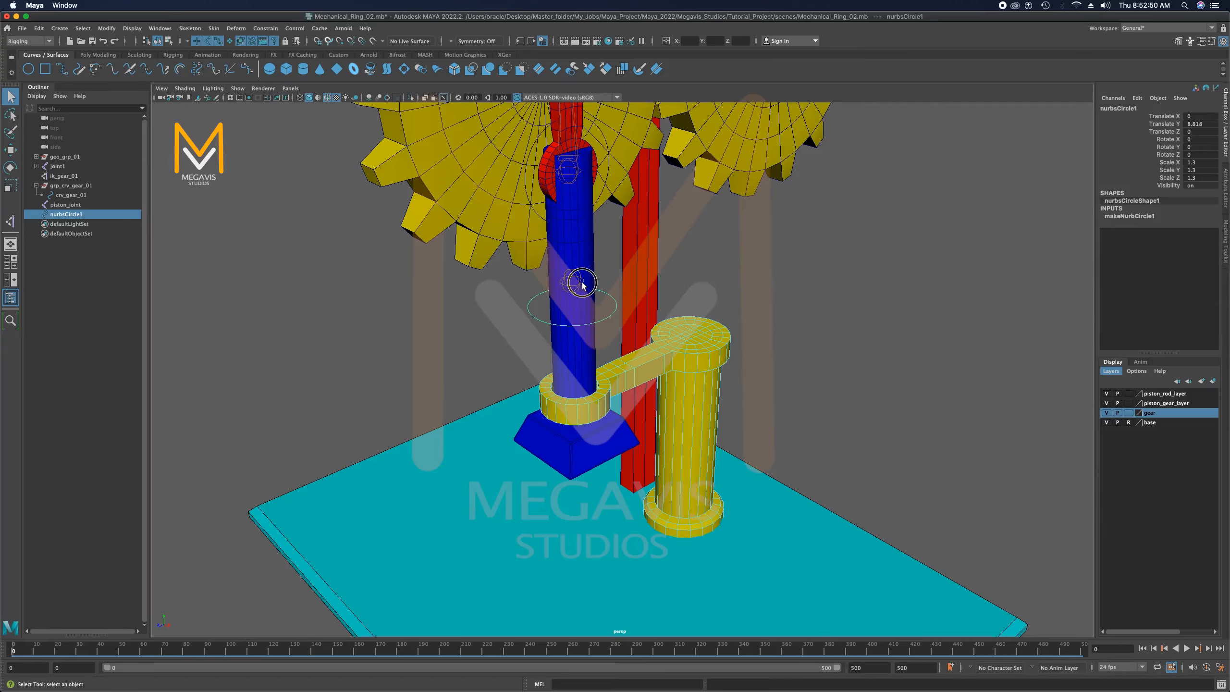
left_click(581, 282)
left_click(614, 300, "shift")
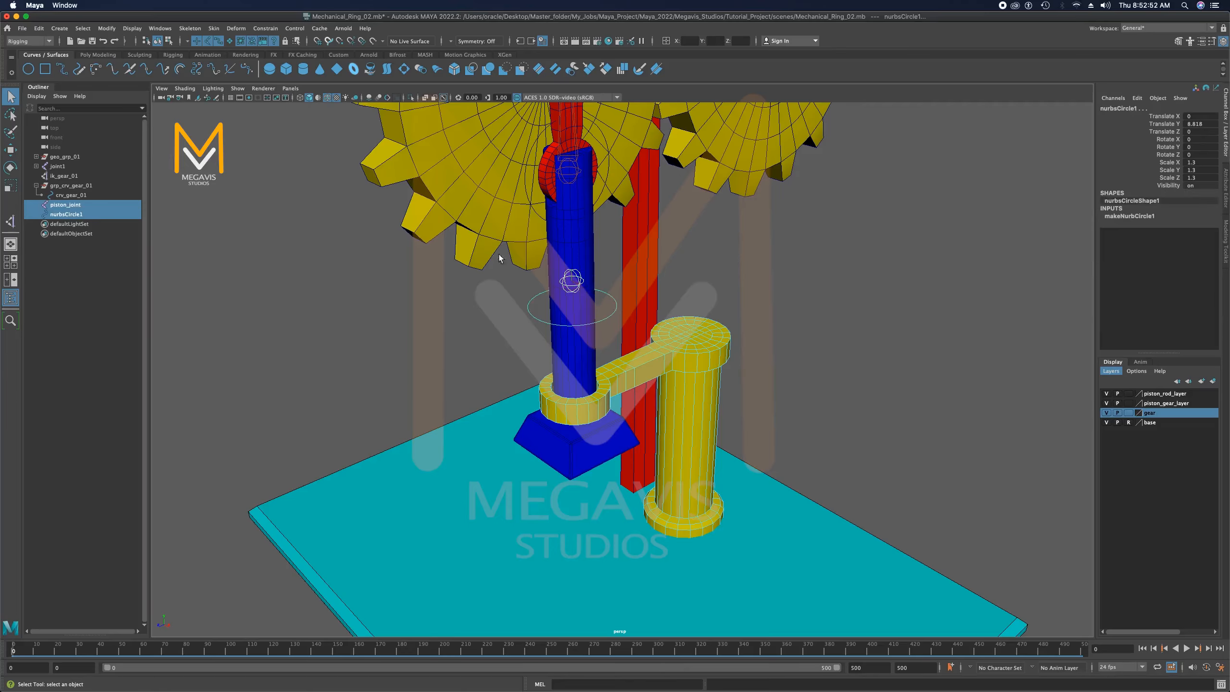
left_click(265, 28)
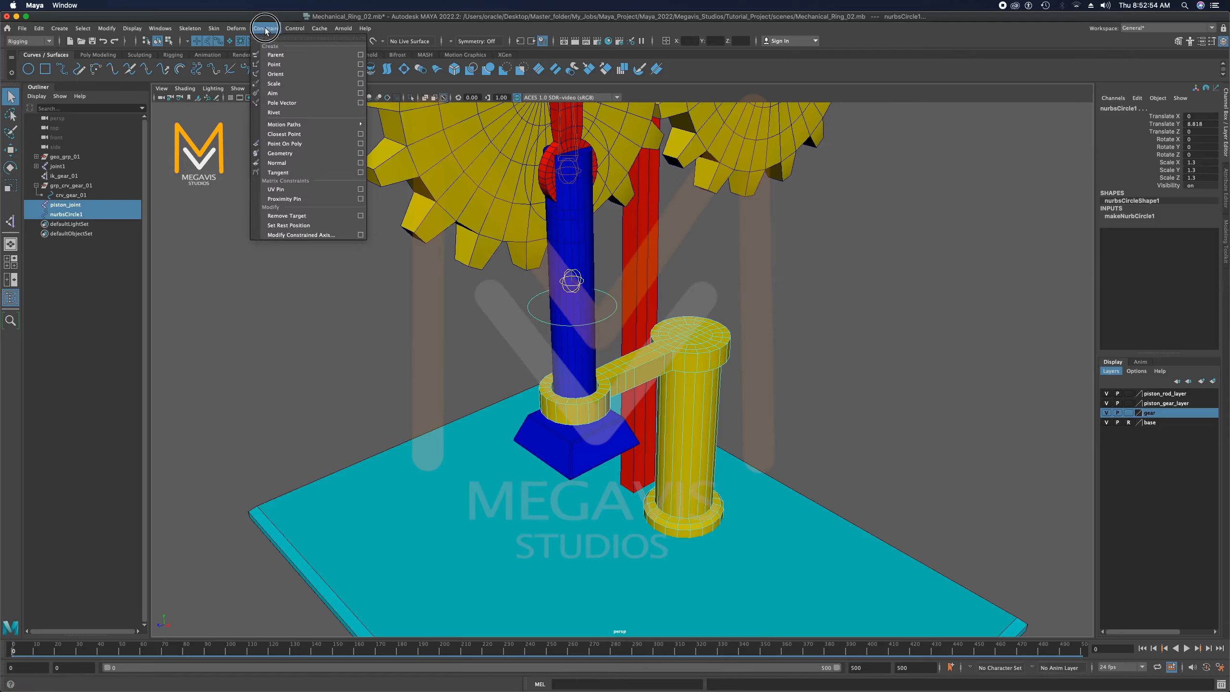
left_click(360, 55)
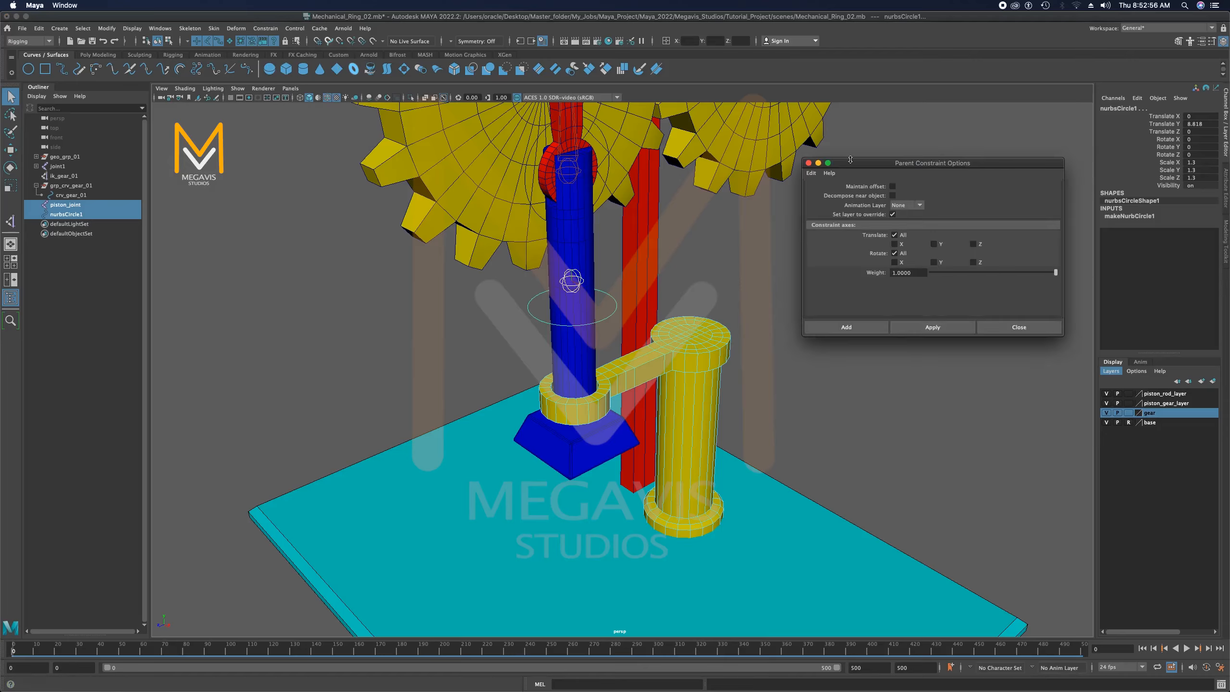
left_click(892, 186)
left_click(893, 186)
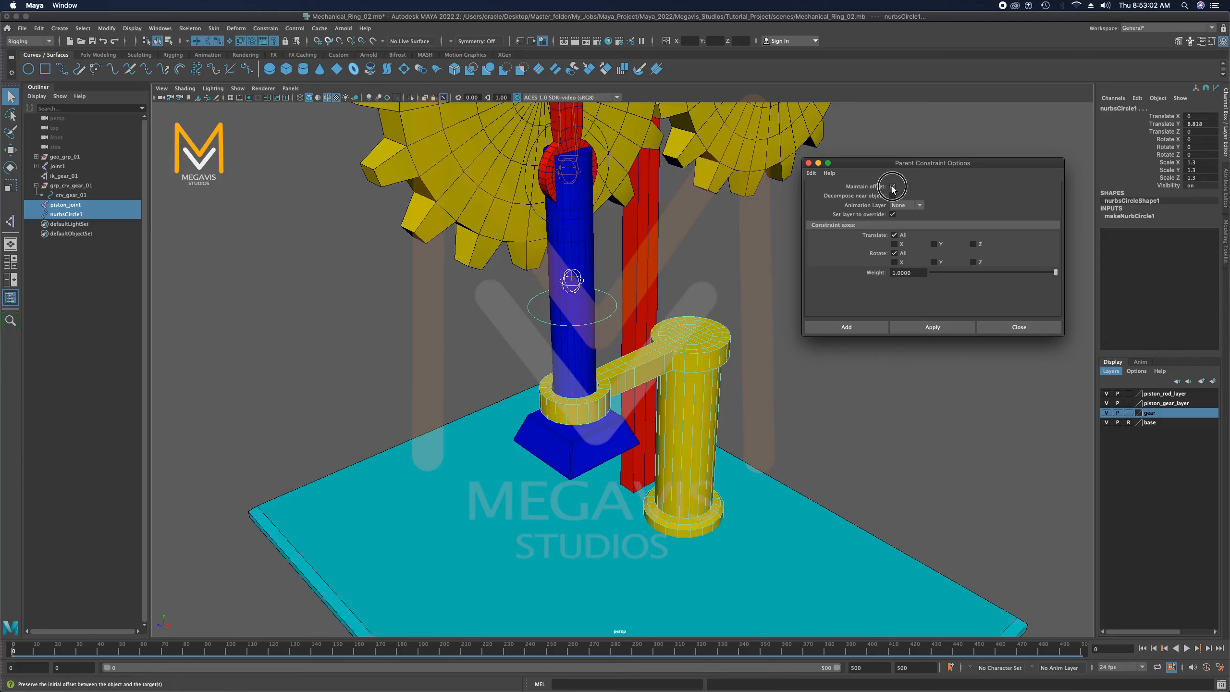
left_click(940, 328)
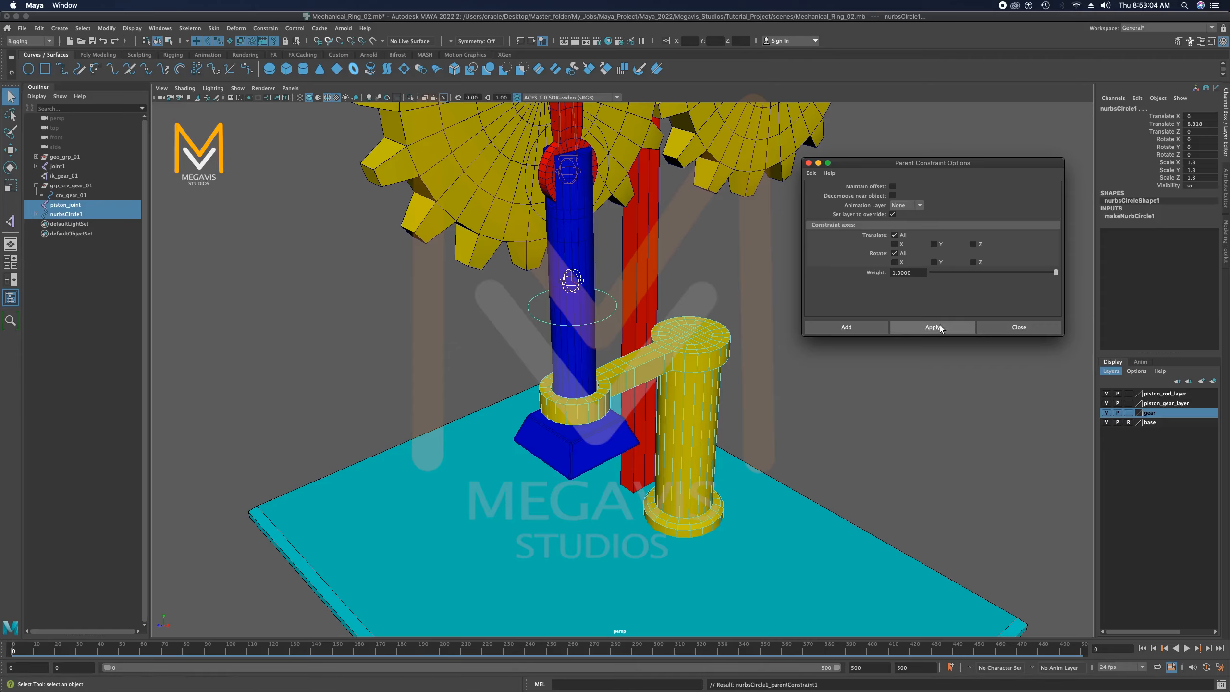
Delete the parent constraint node under the circle, leaving the circle in its aligned position
left_click(36, 215)
left_click(78, 224)
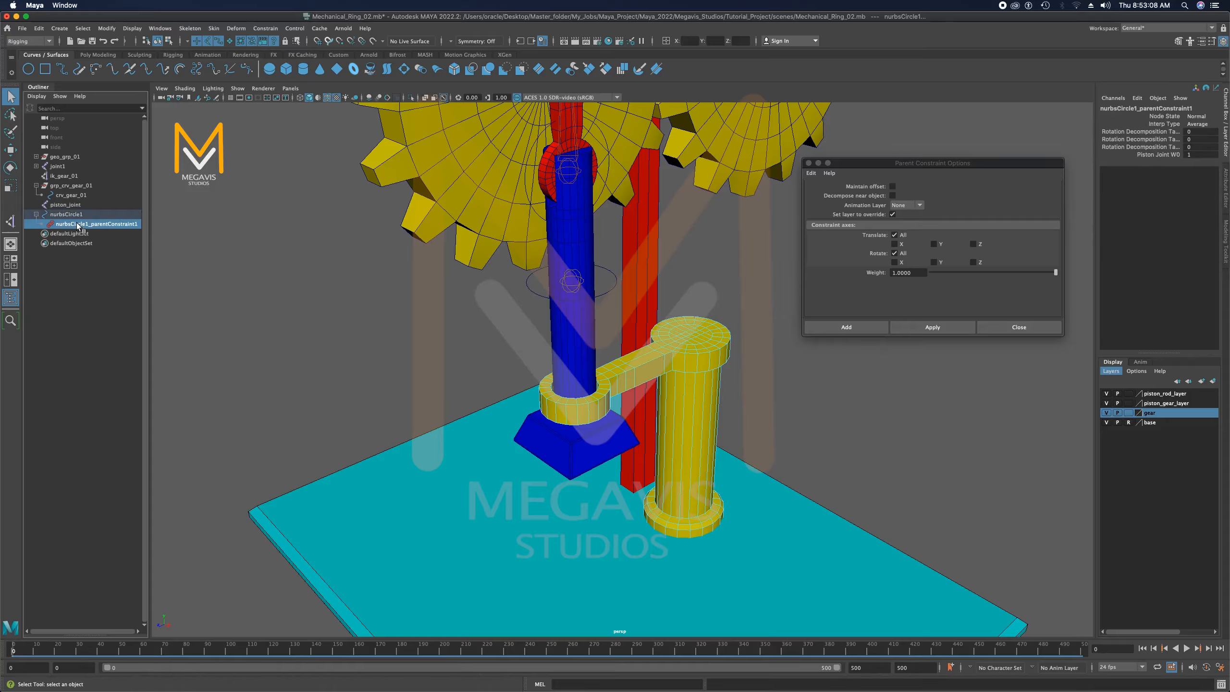
key("Delete")
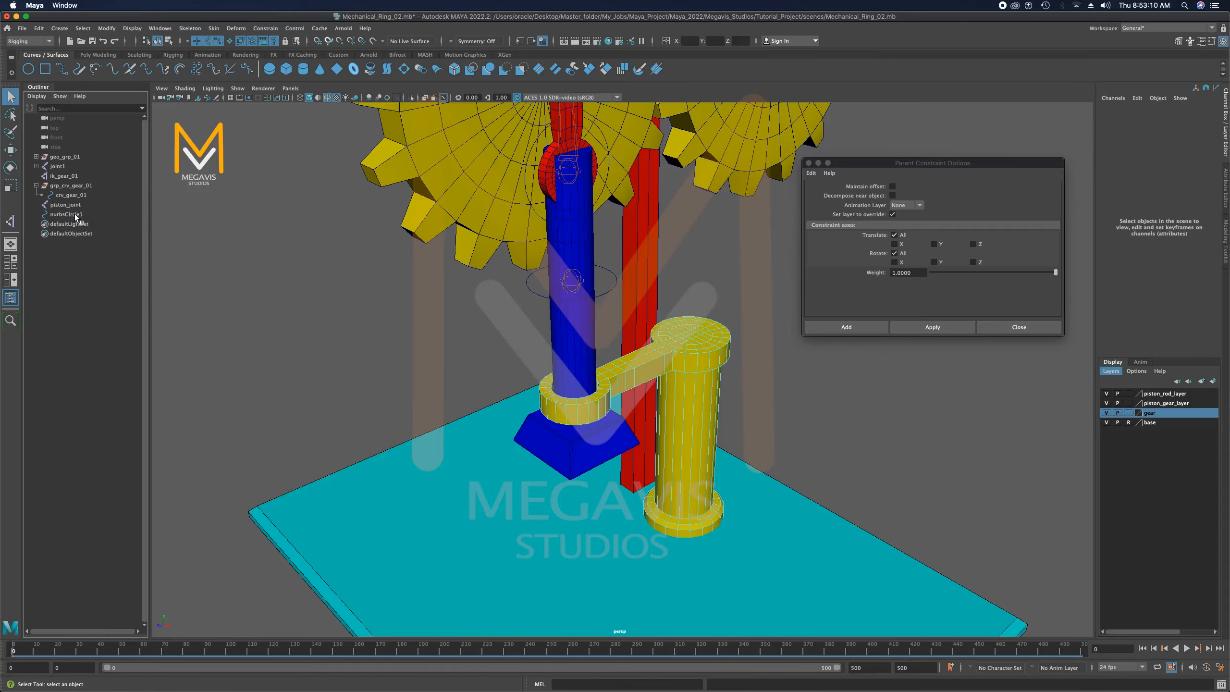
Rename the circle as crv_piston_01
left_click(72, 214)
double_click(91, 214)
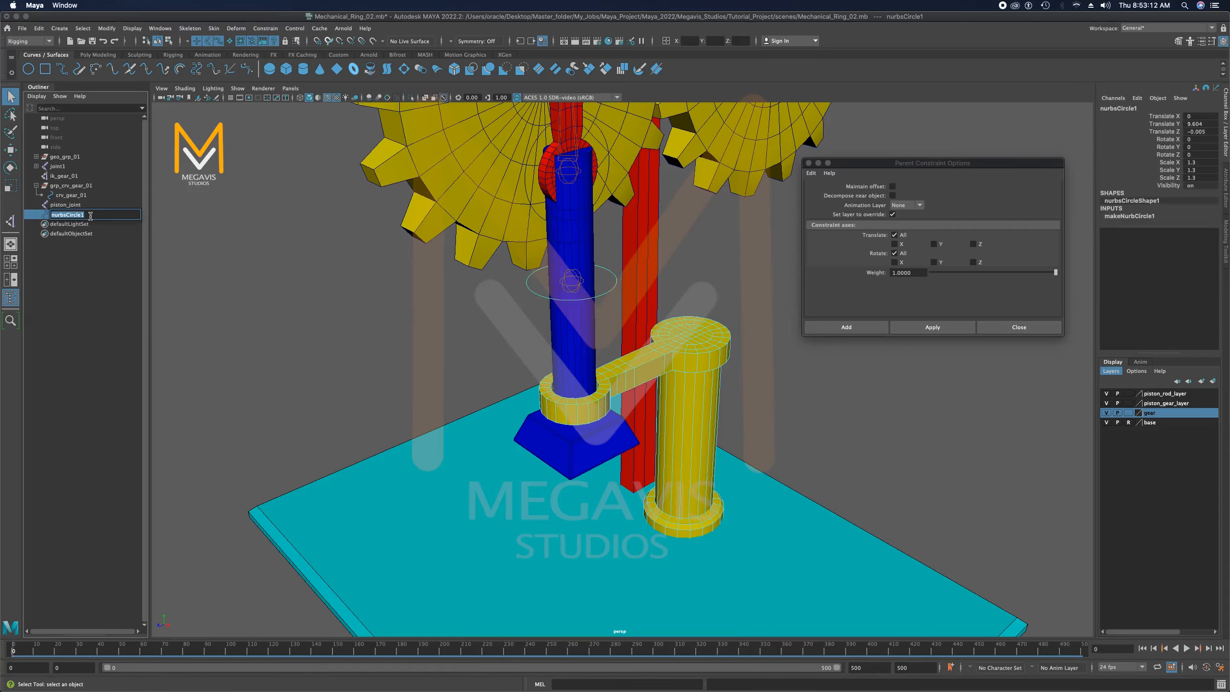
type("crv_piston_01")
left_click_drag(88, 215, 29, 216)
key("Return")
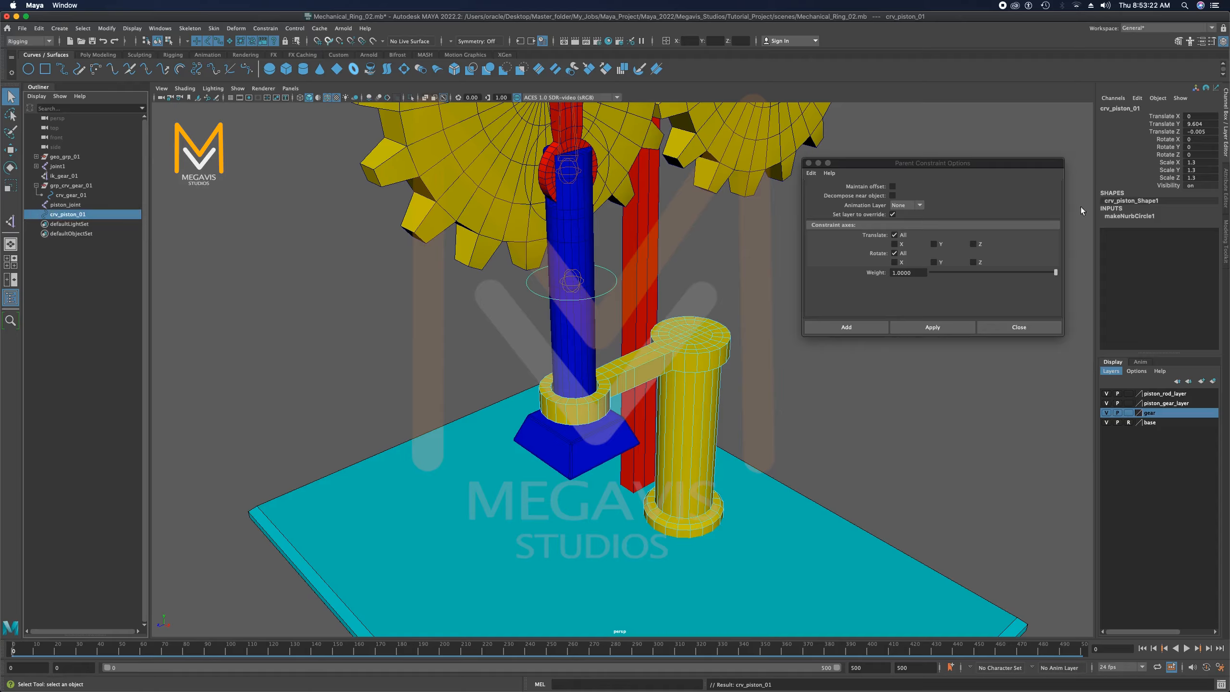
Freeze the transformations of crv_piston_01 and delete its construction history
left_click(106, 28)
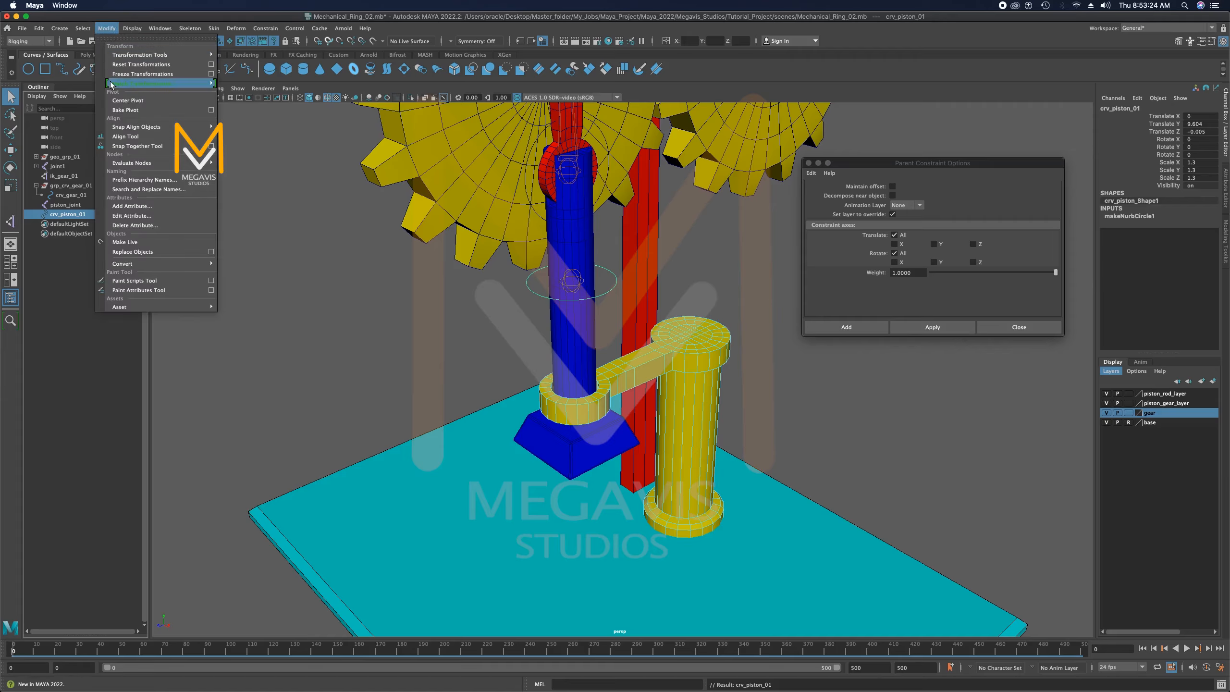
left_click(139, 74)
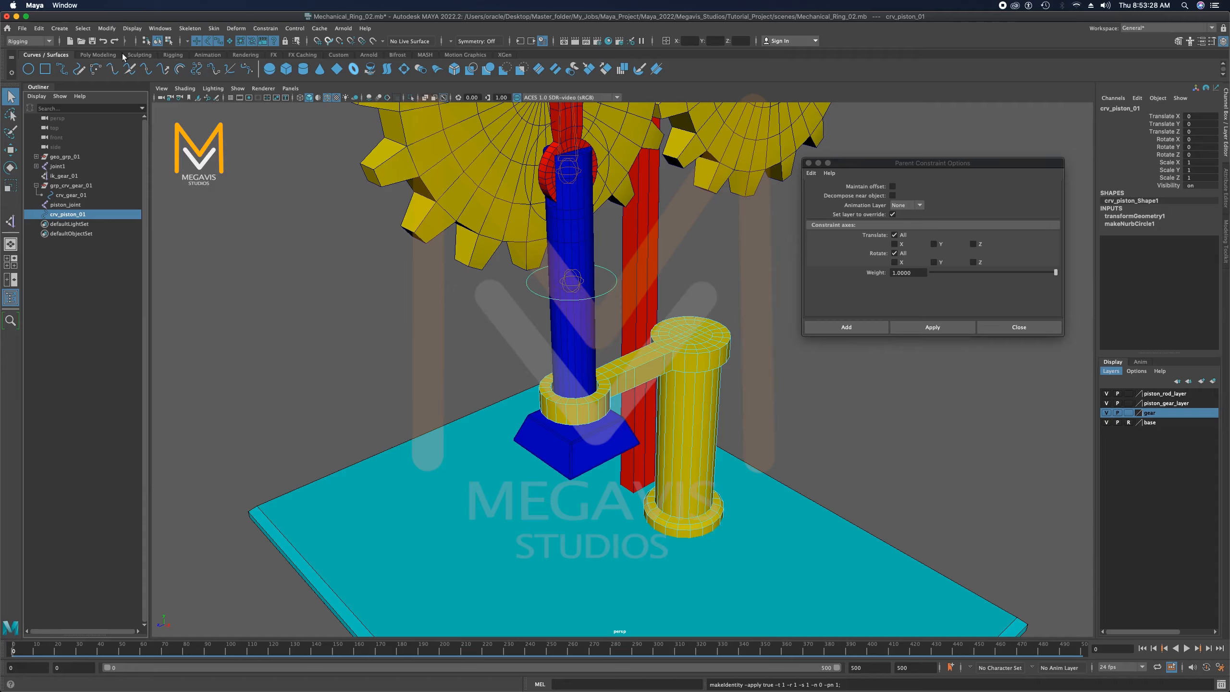
left_click(39, 28)
mouse_move(97, 144)
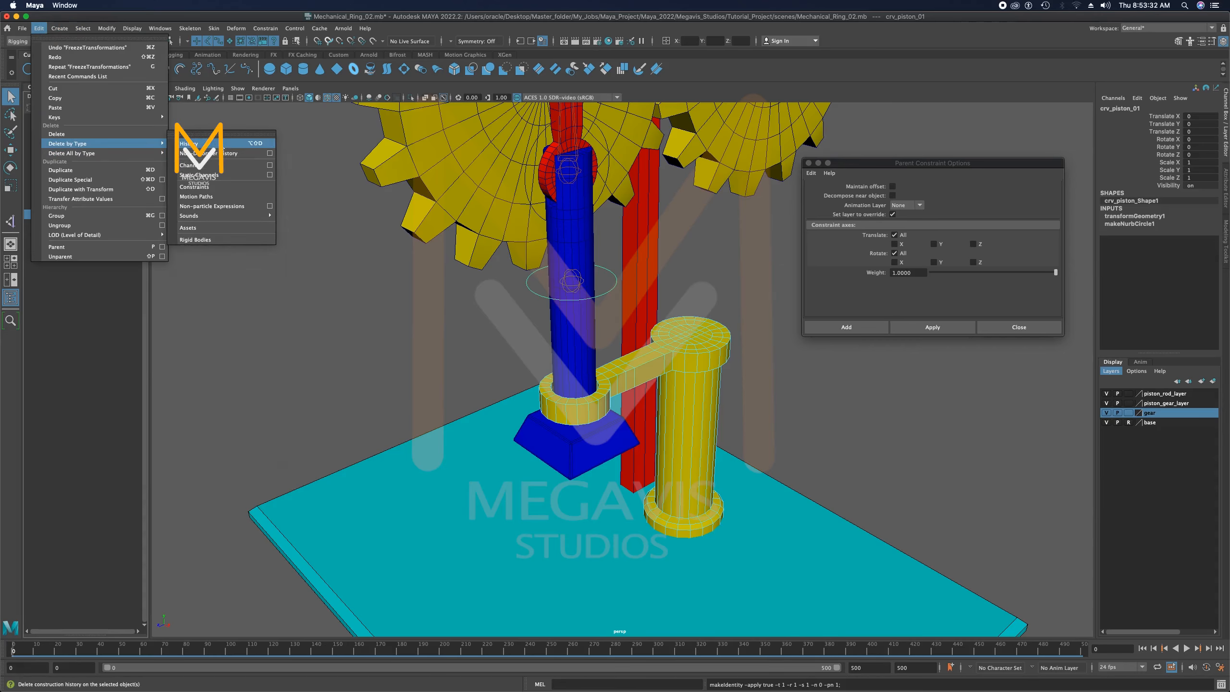
left_click(194, 143)
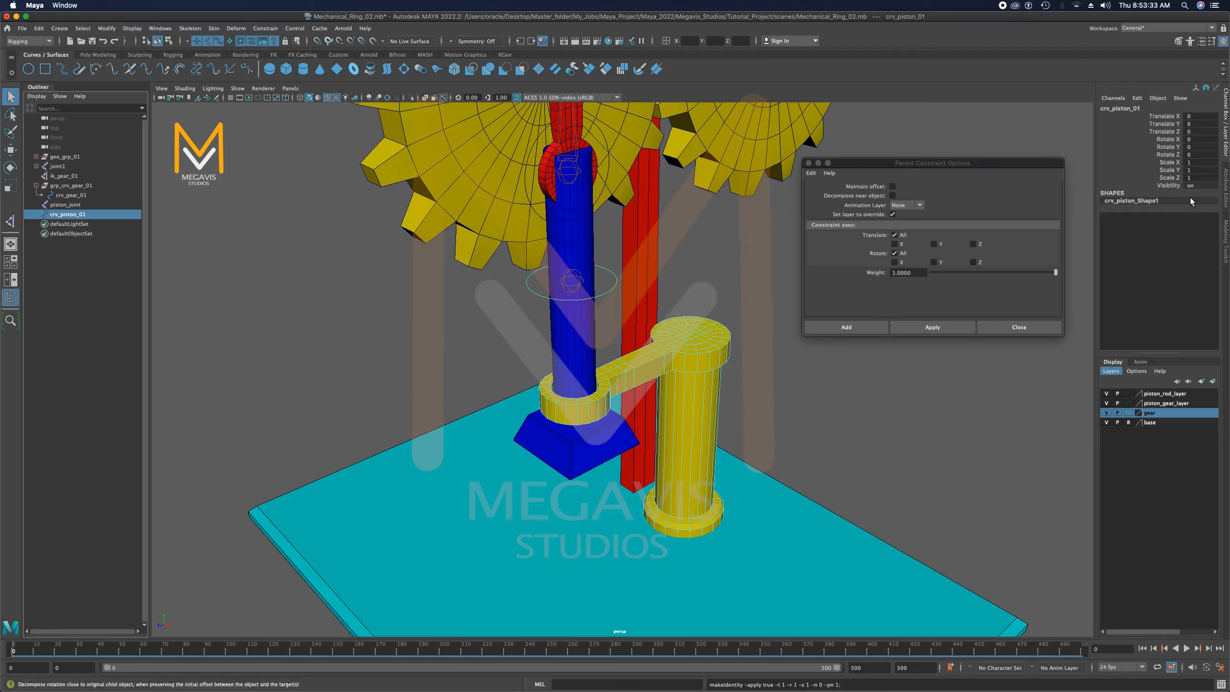
Group crv_piston_01, center the group's pivot, and name the group grp_crv_piston_01
key("ctrl+g")
left_click(61, 215)
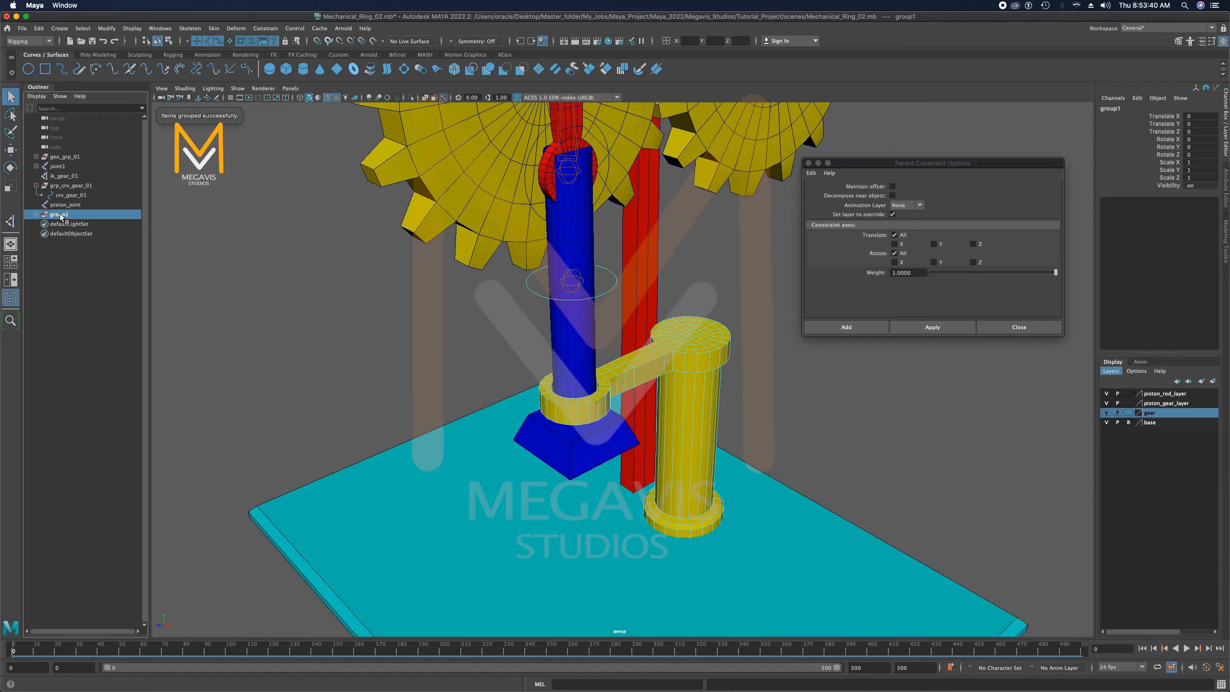
key("w")
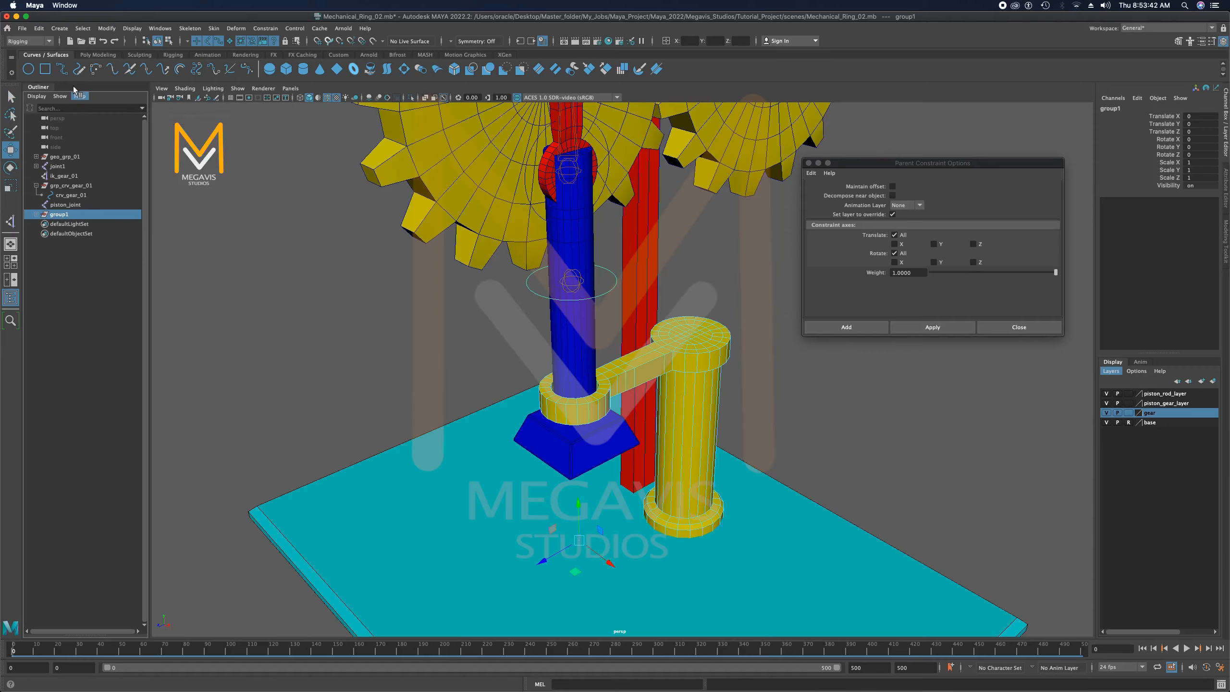
left_click(107, 27)
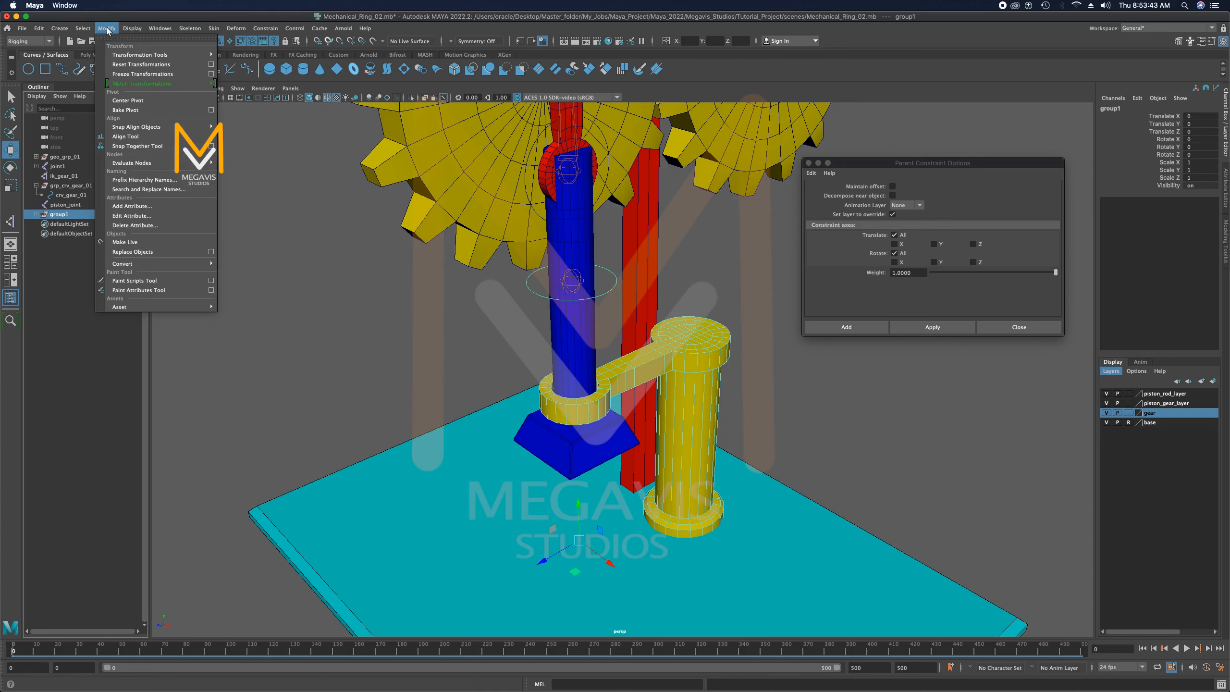
left_click(133, 104)
double_click(64, 216)
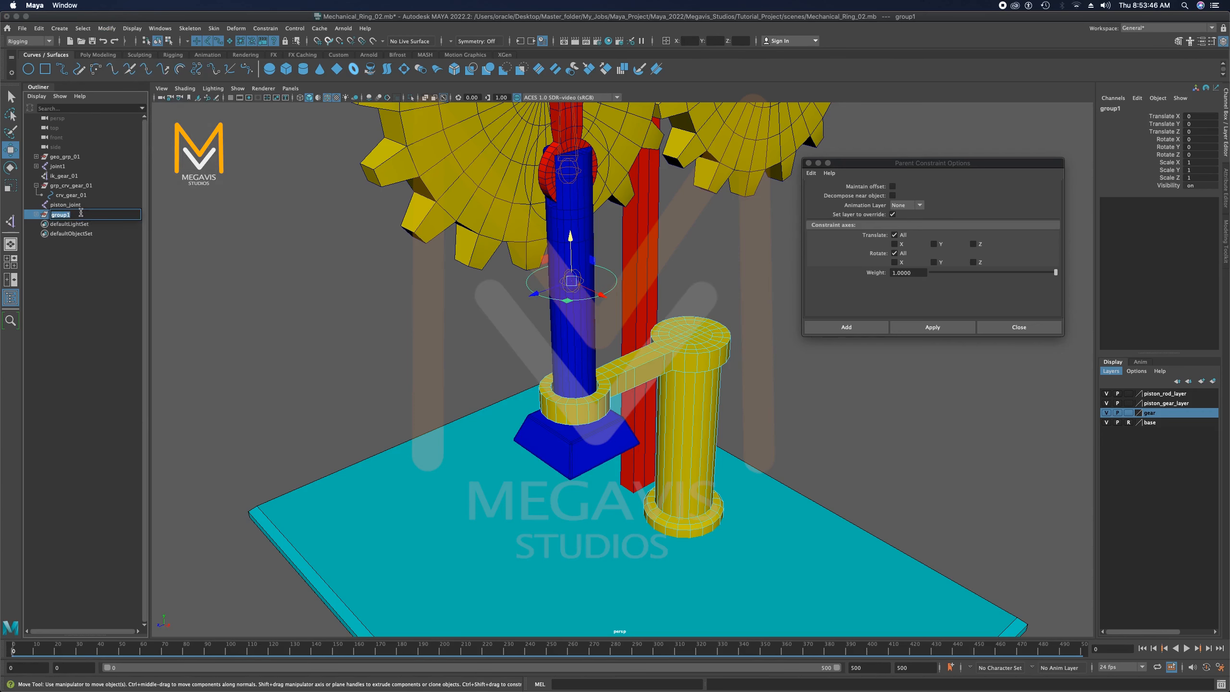
type("grp_crv_piston_01")
key("Return")
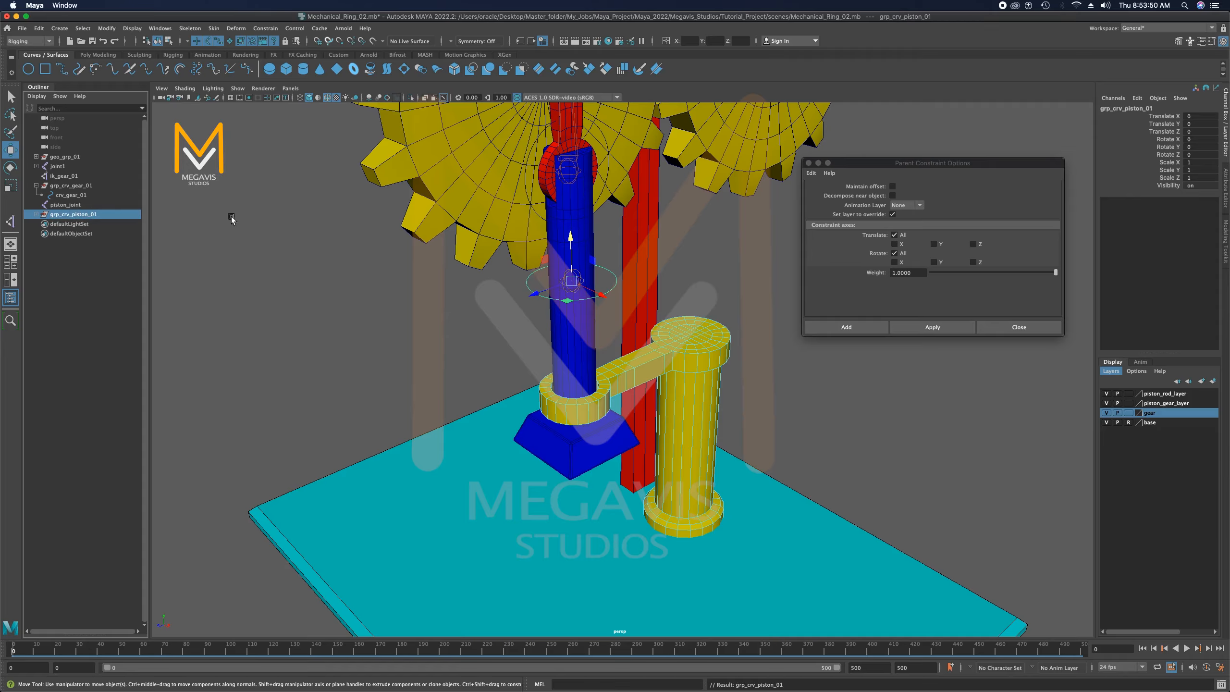
Select the crv_piston_01 controller and add piston_joint to the selection for a parent constraint
left_click(68, 216)
left_click(397, 281)
scroll(579, 327, "up", 6)
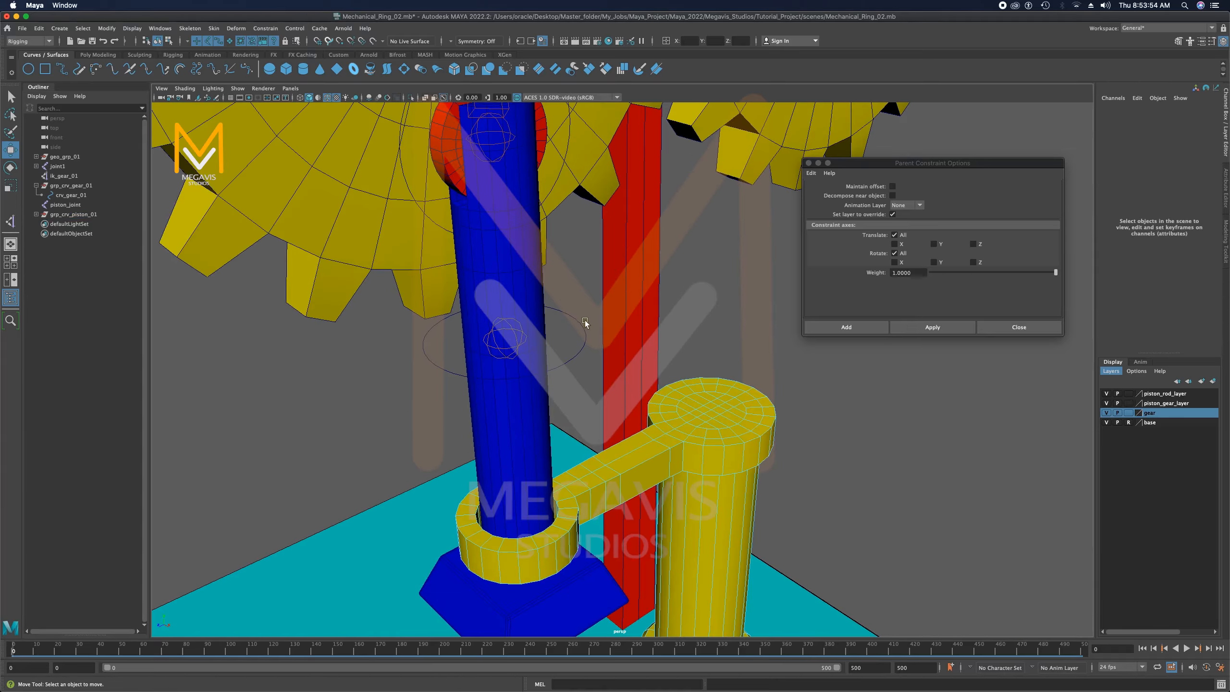
left_click(579, 326)
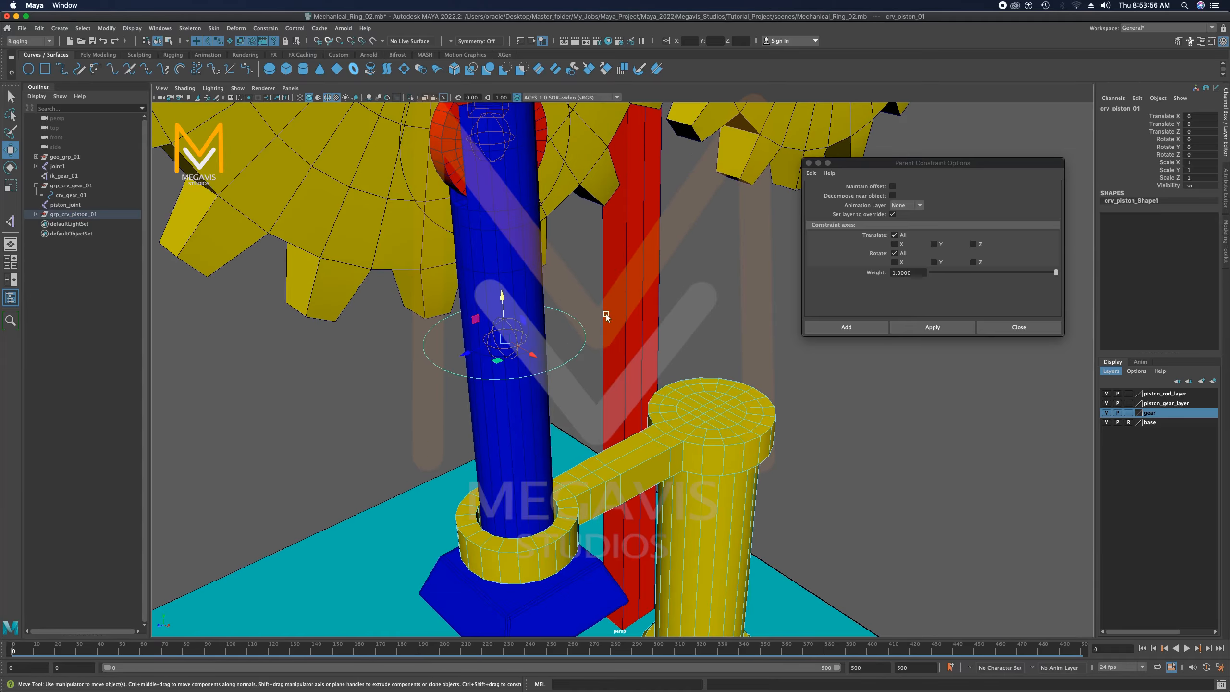
key("q")
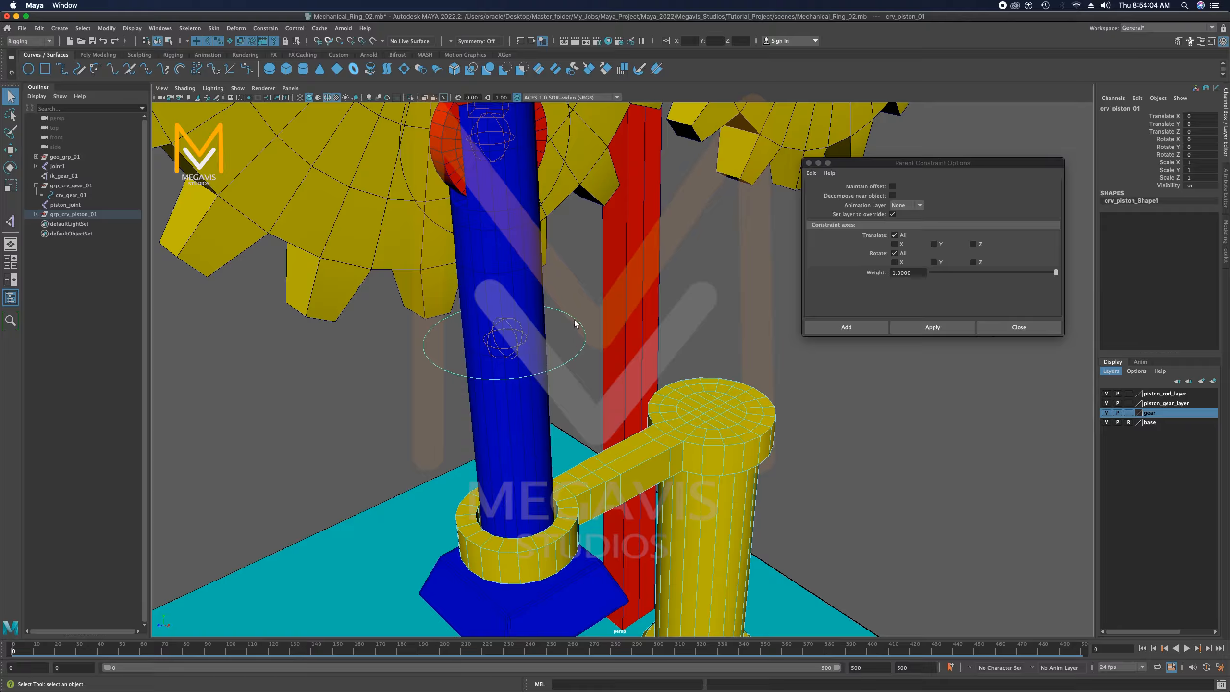
left_click(521, 350, "shift")
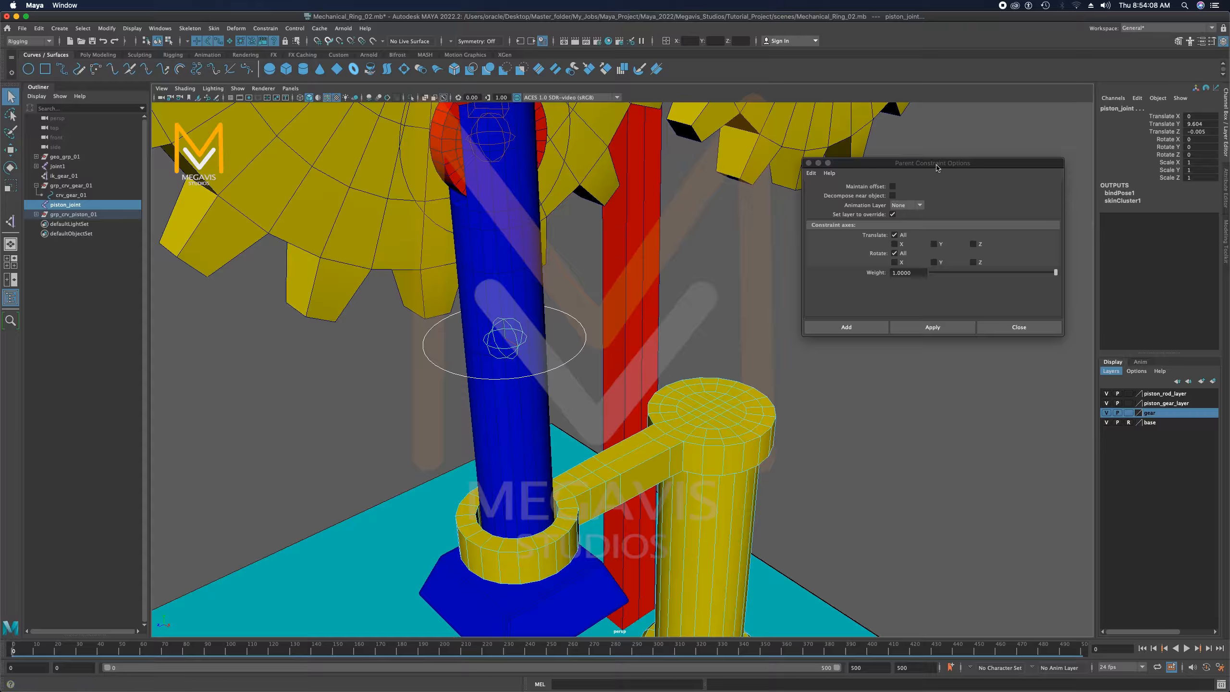
Parent-constrain piston_joint to the piston control curve on all translate and rotate axes, with Maintain offset off
left_click_drag(935, 165, 926, 194)
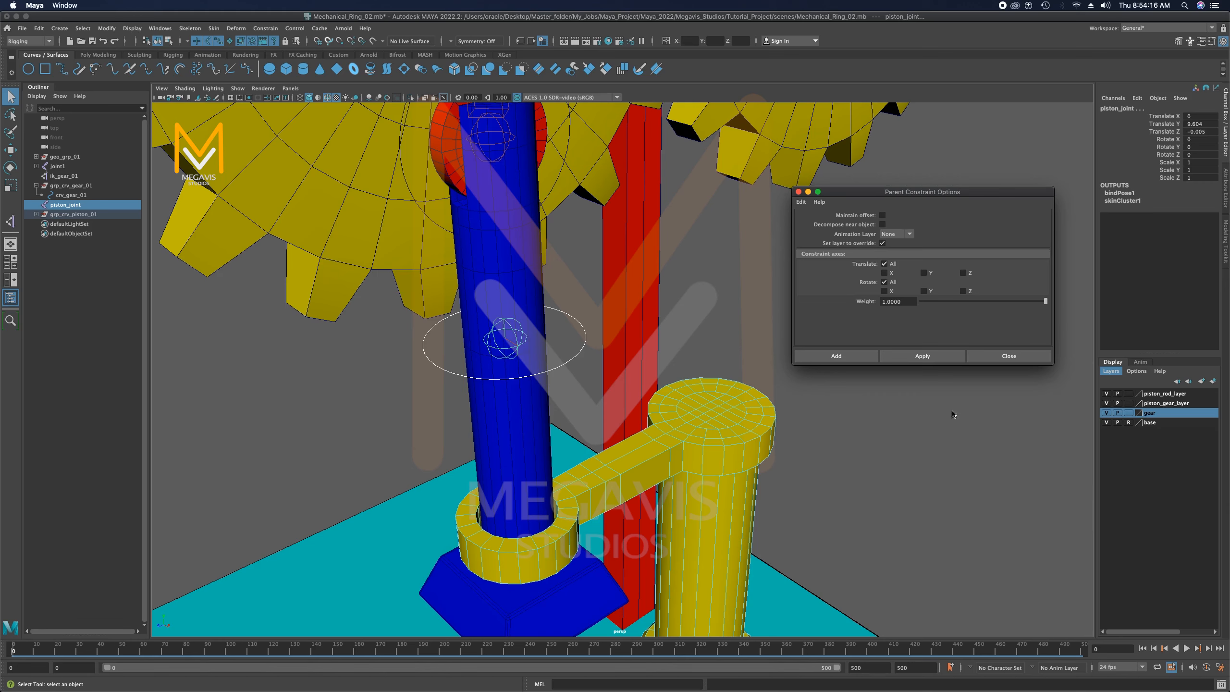
left_click(922, 356)
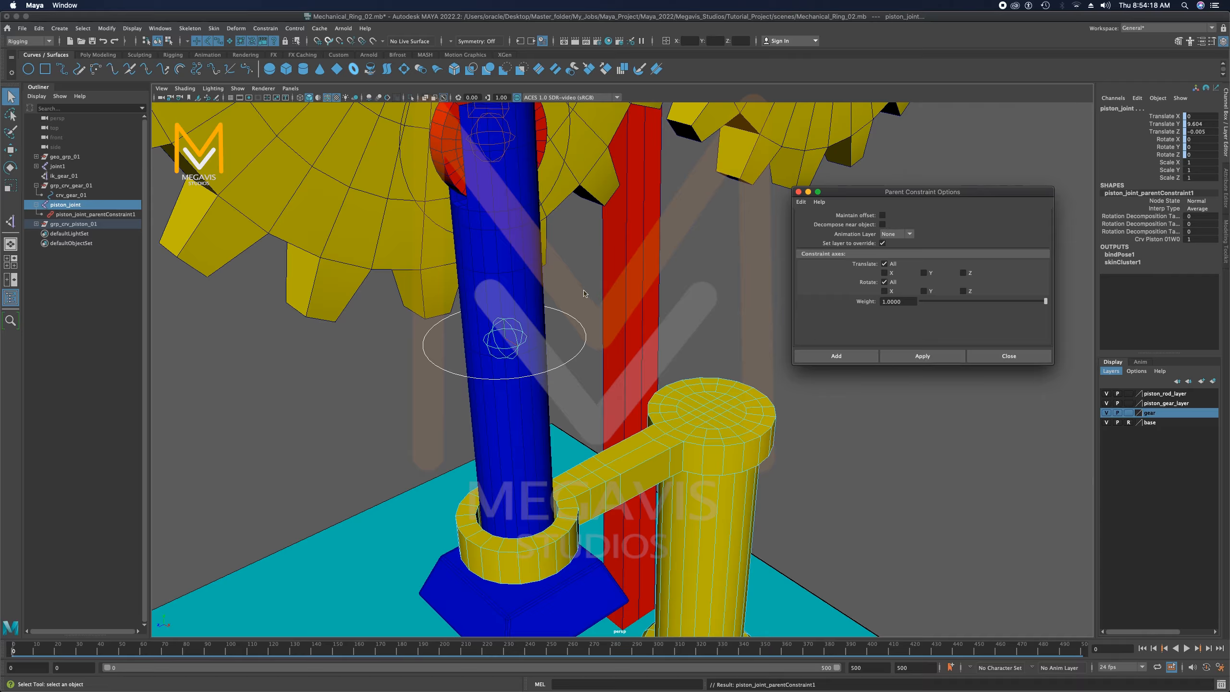
Test-move the crv_piston_01 control upward along Y, then undo the move
left_click(572, 319)
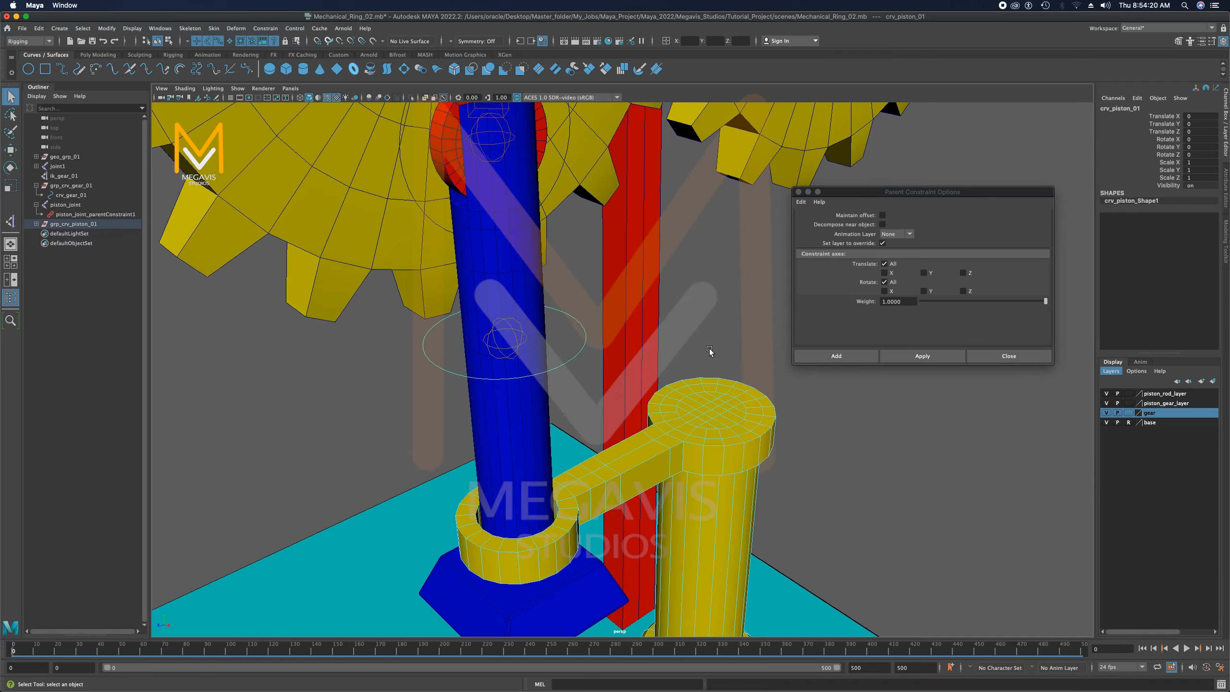
key("w")
left_click_drag(502, 292, 518, 274)
key("z")
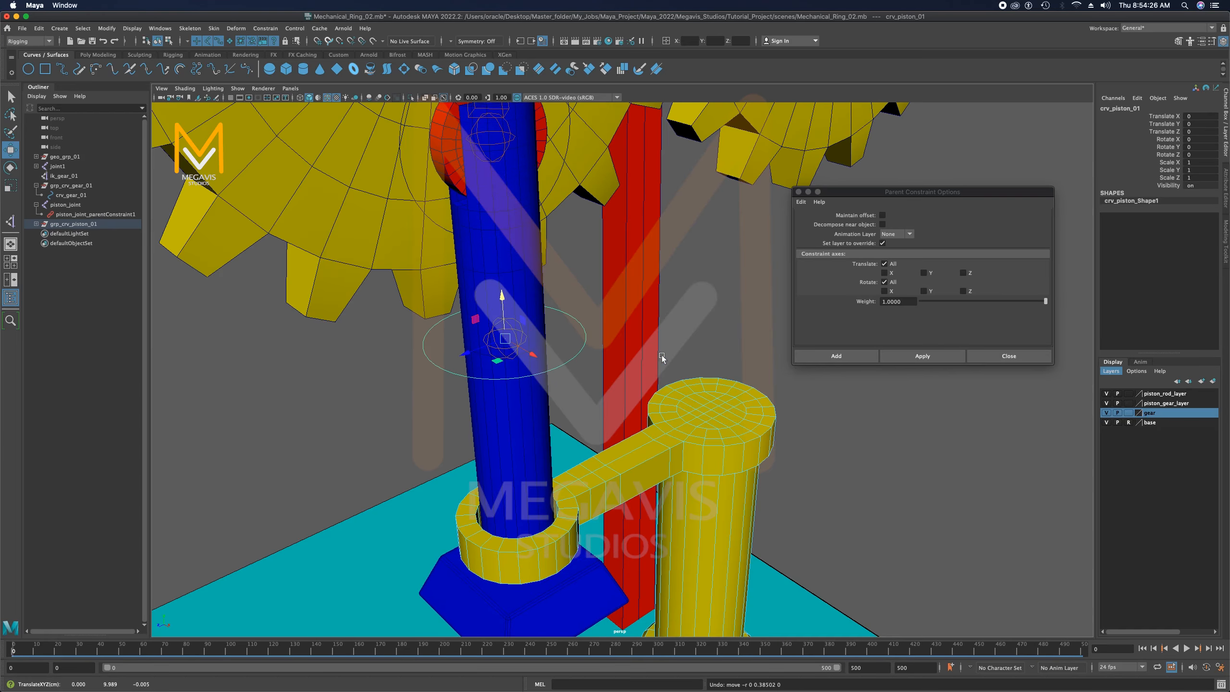
Examine the piston control group grp_crv_piston_01 and the gear_Driven joint at the upper end of the red rod
right_click_drag(662, 358, 603, 302, "alt")
left_click_drag(603, 302, 596, 279, "alt")
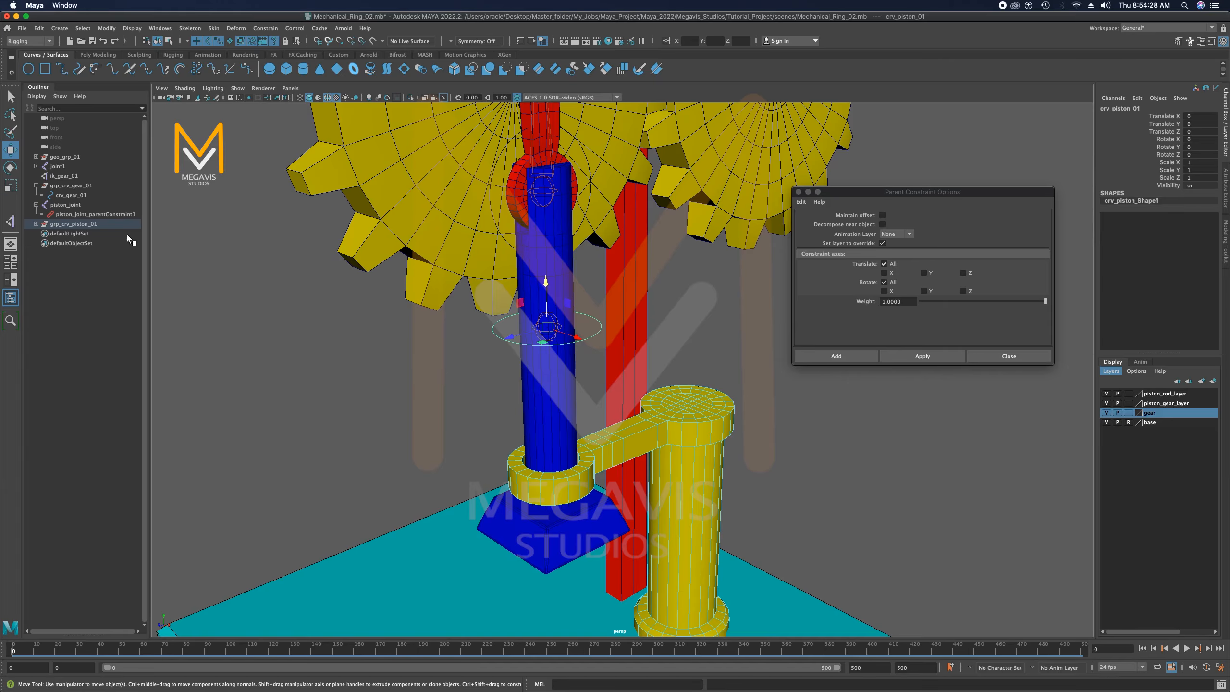
left_click(73, 224)
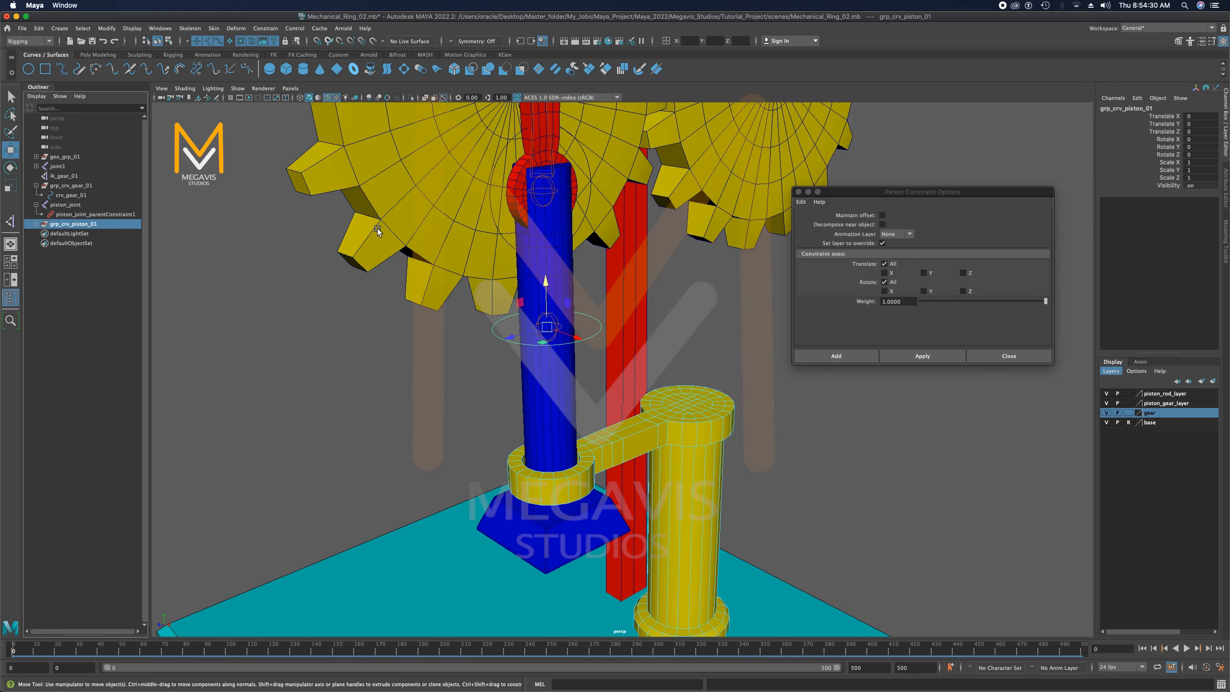
left_click_drag(616, 265, 676, 354, "alt")
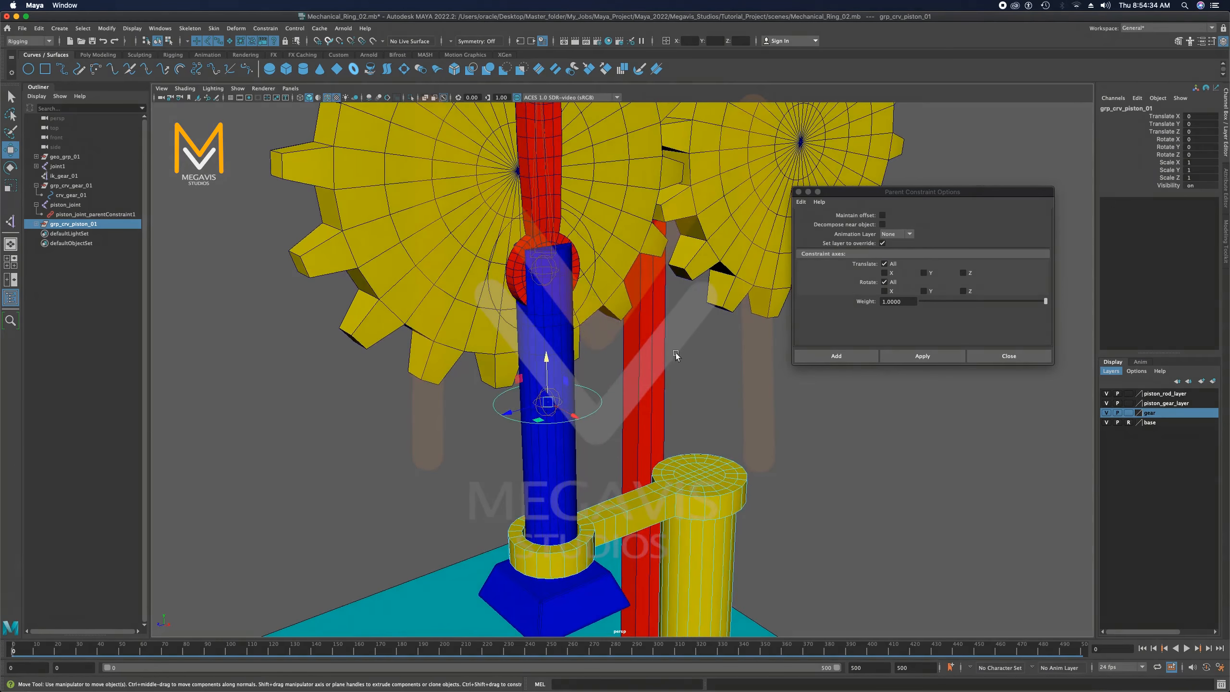
right_click_drag(675, 354, 620, 255, "alt")
mouse_move(620, 255)
left_mouse_down("alt")
mouse_move(607, 248)
mouse_move(623, 262)
mouse_move(626, 233)
left_mouse_up("alt")
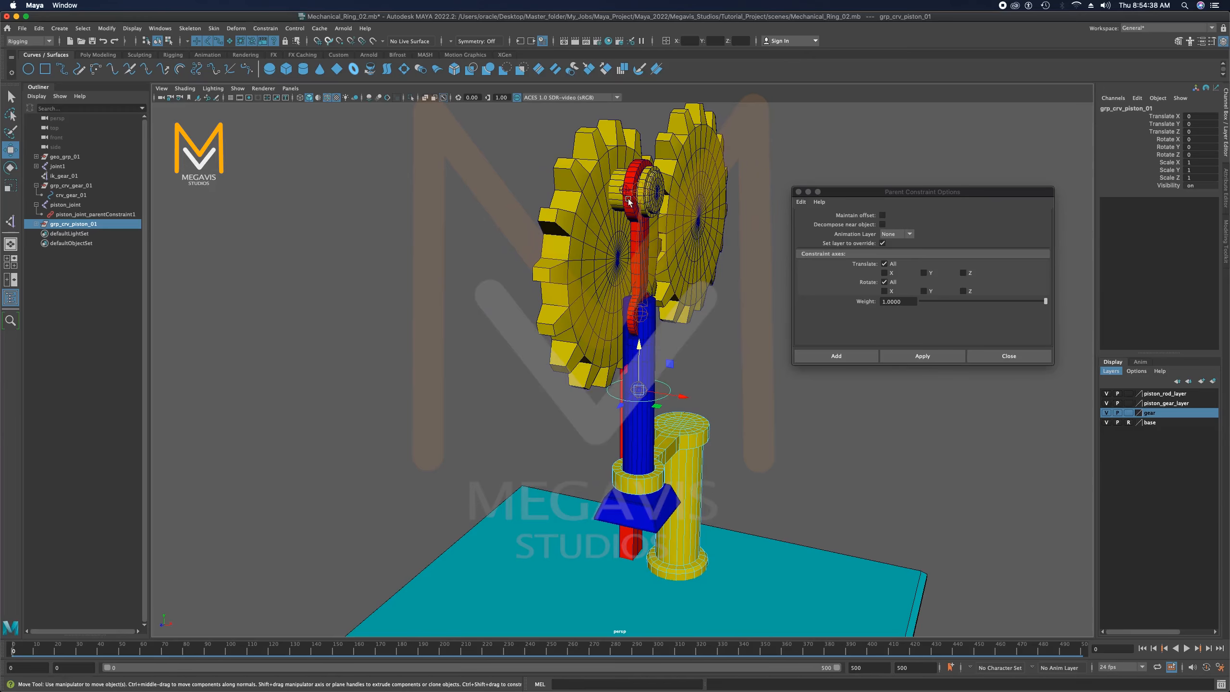
left_click(626, 191)
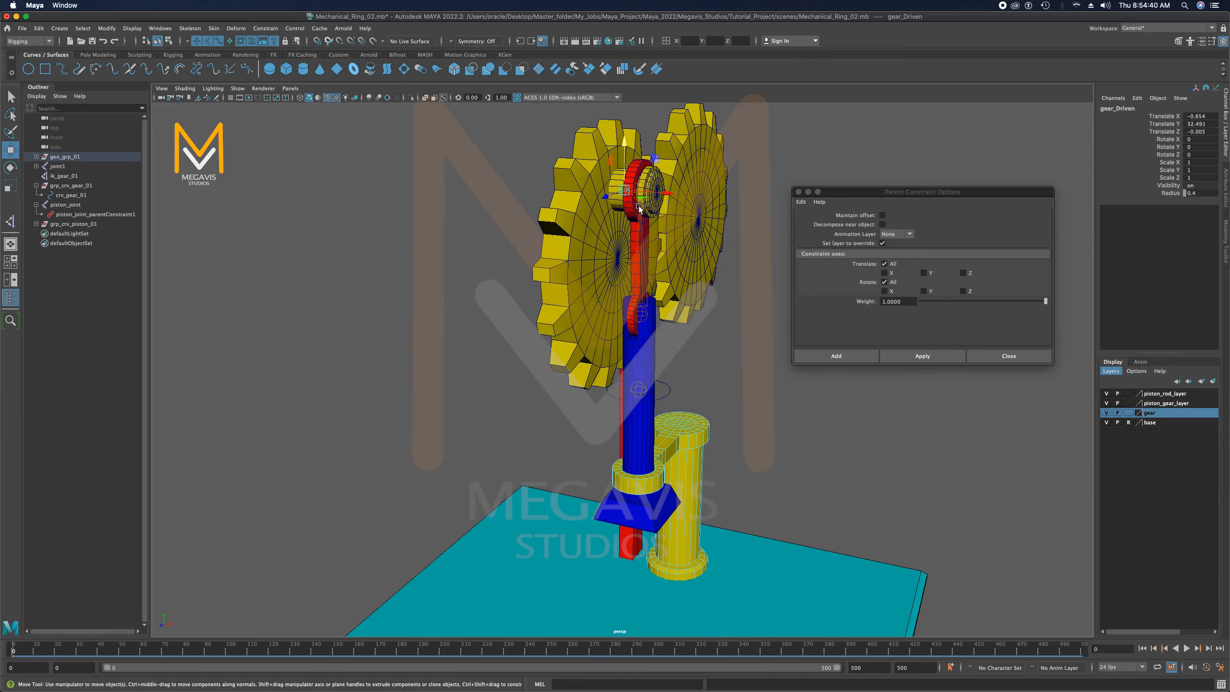
left_click_drag(613, 241, 571, 251, "alt")
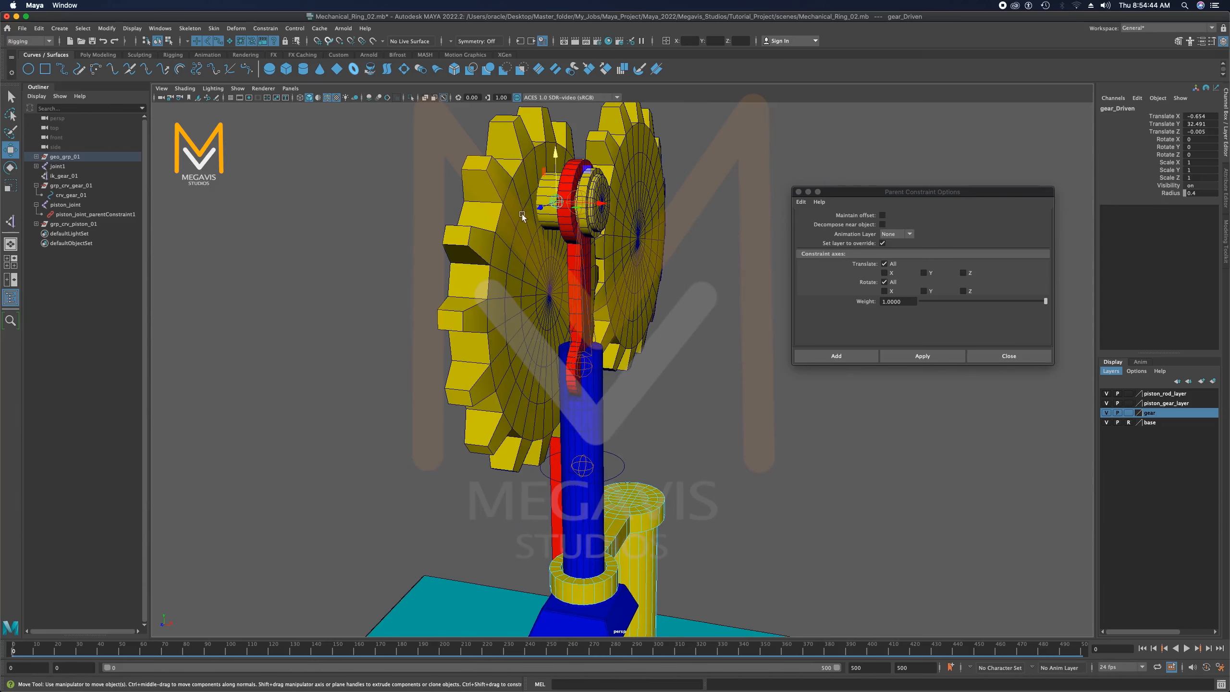
left_click_drag(523, 216, 535, 232, "alt")
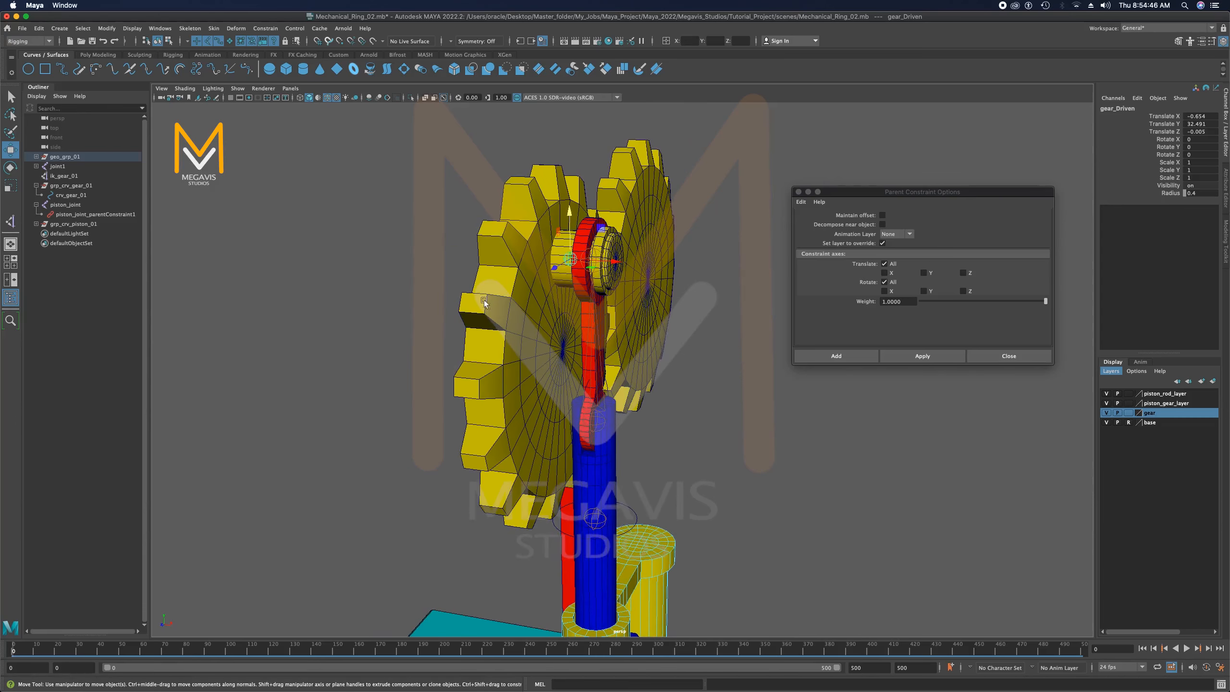
left_click_drag(596, 346, 557, 247, "alt")
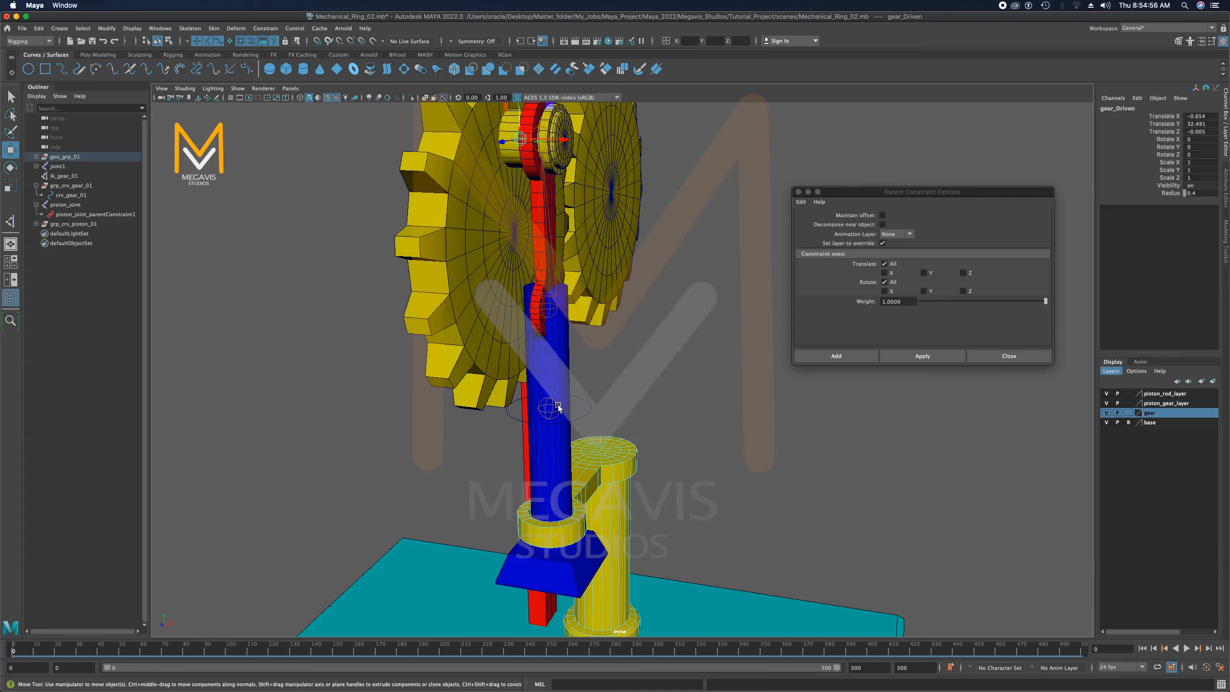
Open the Point constraint options and reset the settings to their defaults
left_click(266, 29)
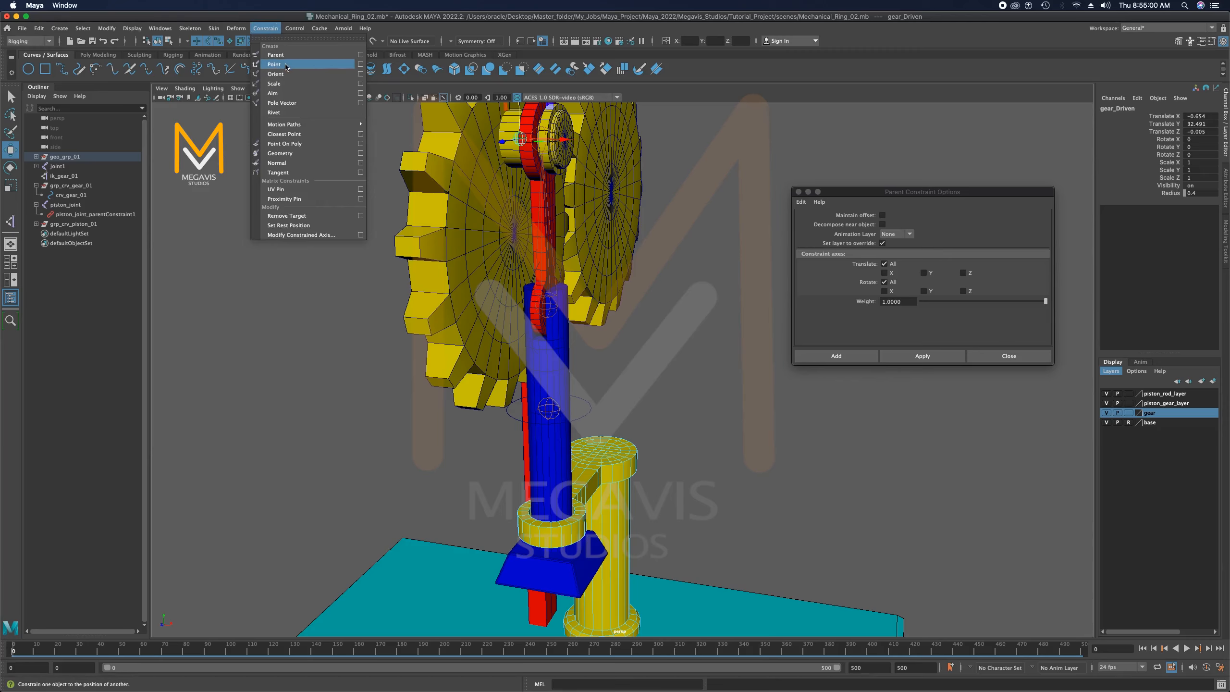
left_click(361, 64)
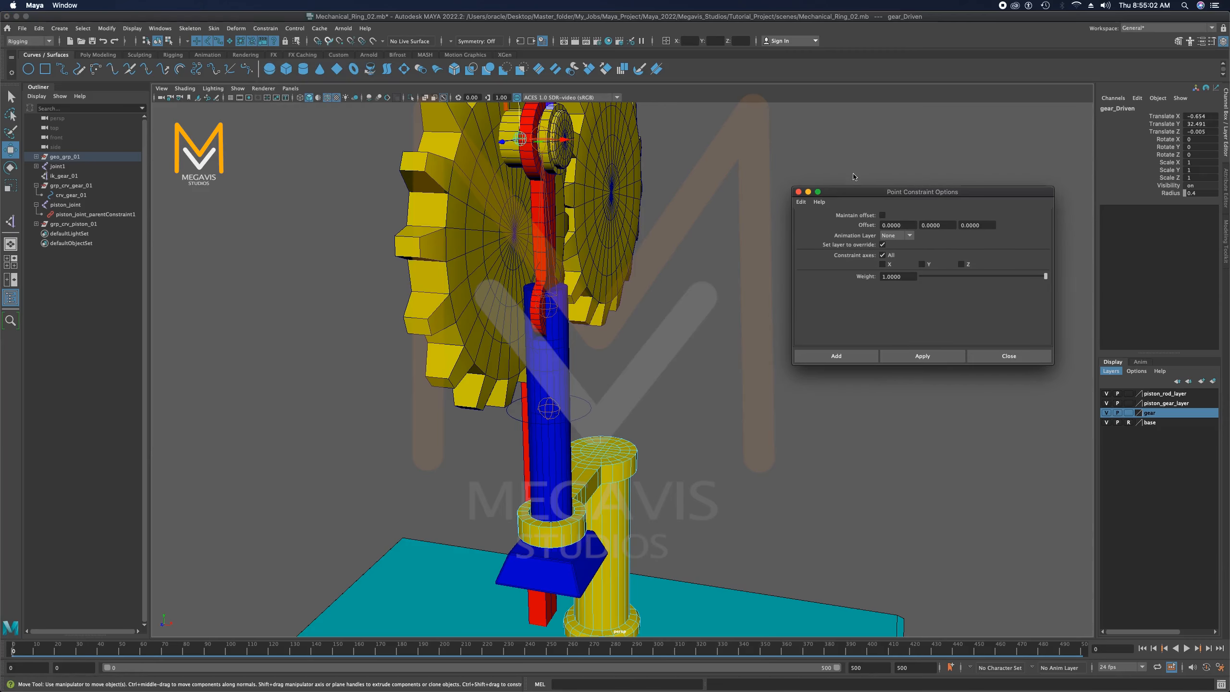
left_click_drag(910, 194, 930, 171)
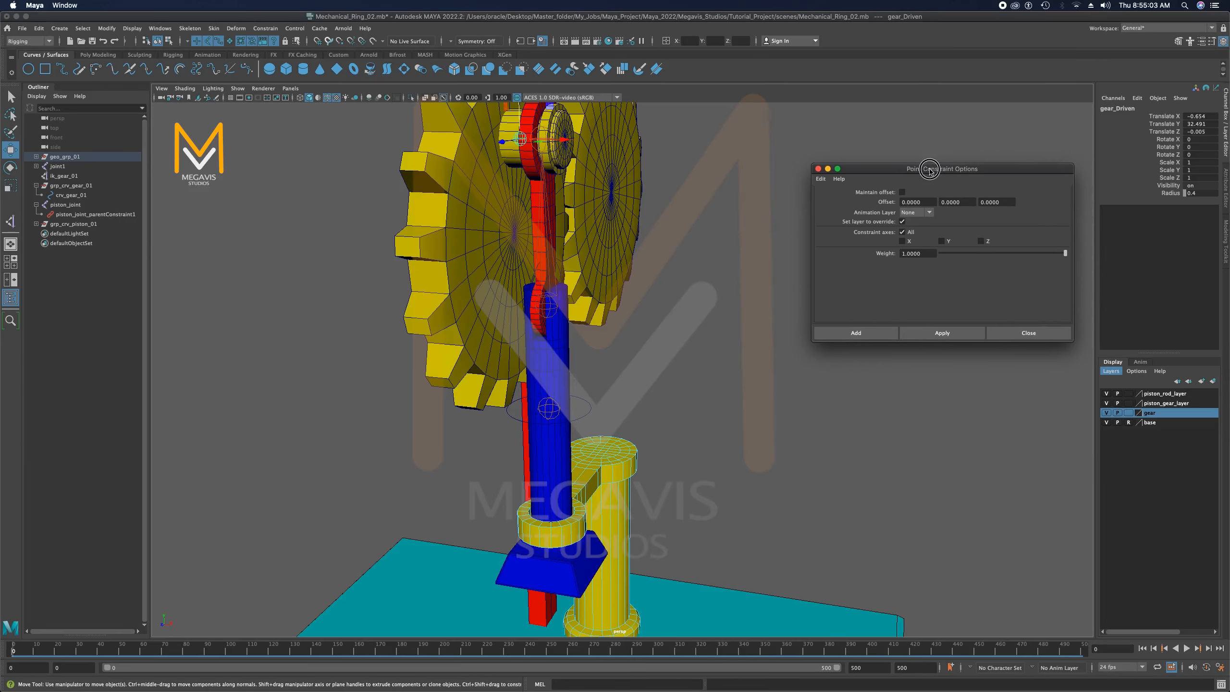
left_click(820, 178)
left_click(843, 197)
Turn on Maintain offset for the point constraint while checking gear_Driven and piston_joint as a pair, and clear the selection
key("q")
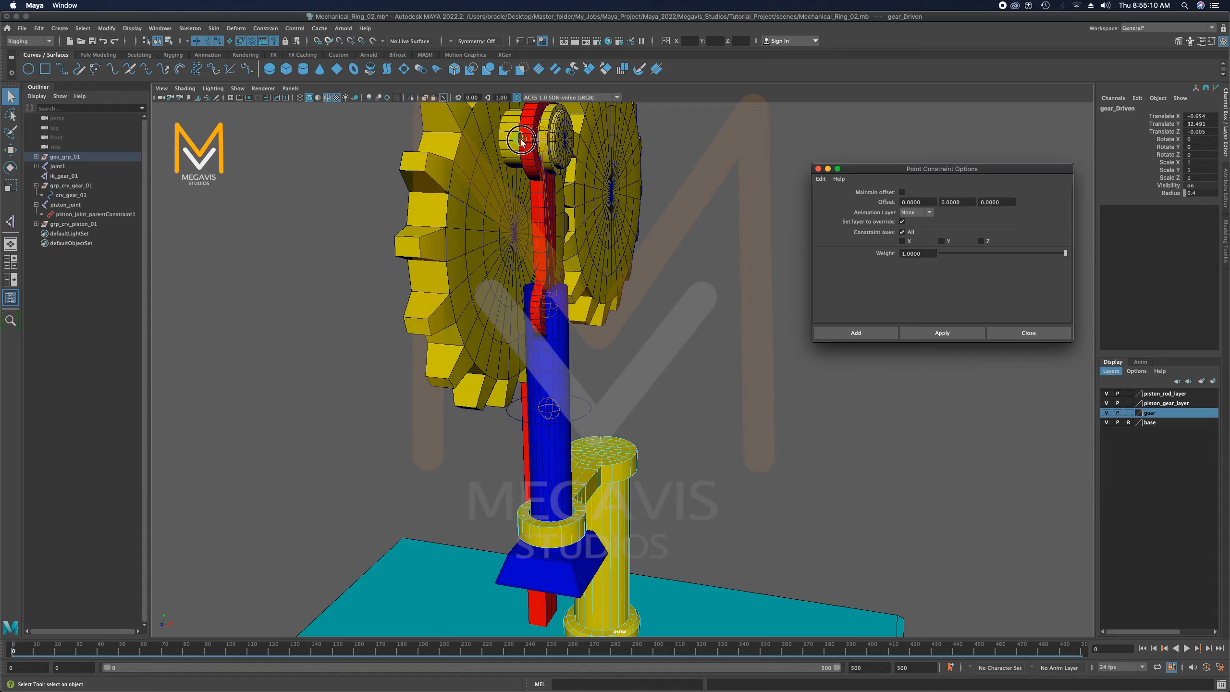
left_click(523, 143)
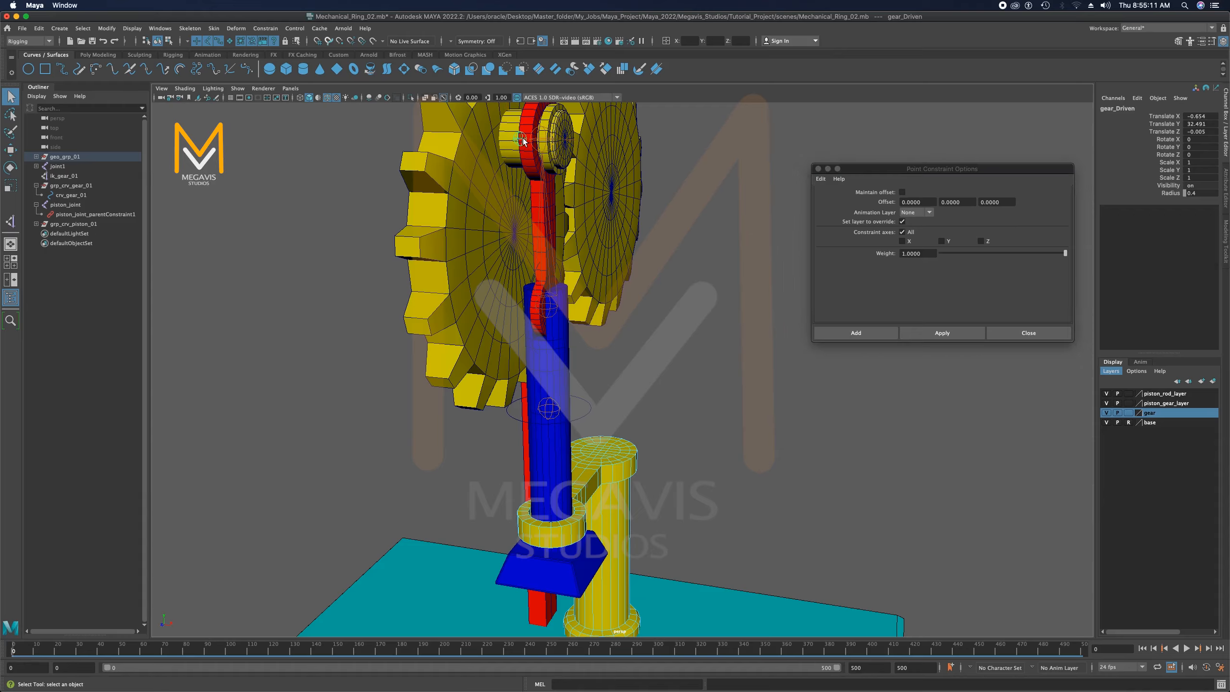
left_click(559, 412)
left_click_drag(934, 168, 859, 205)
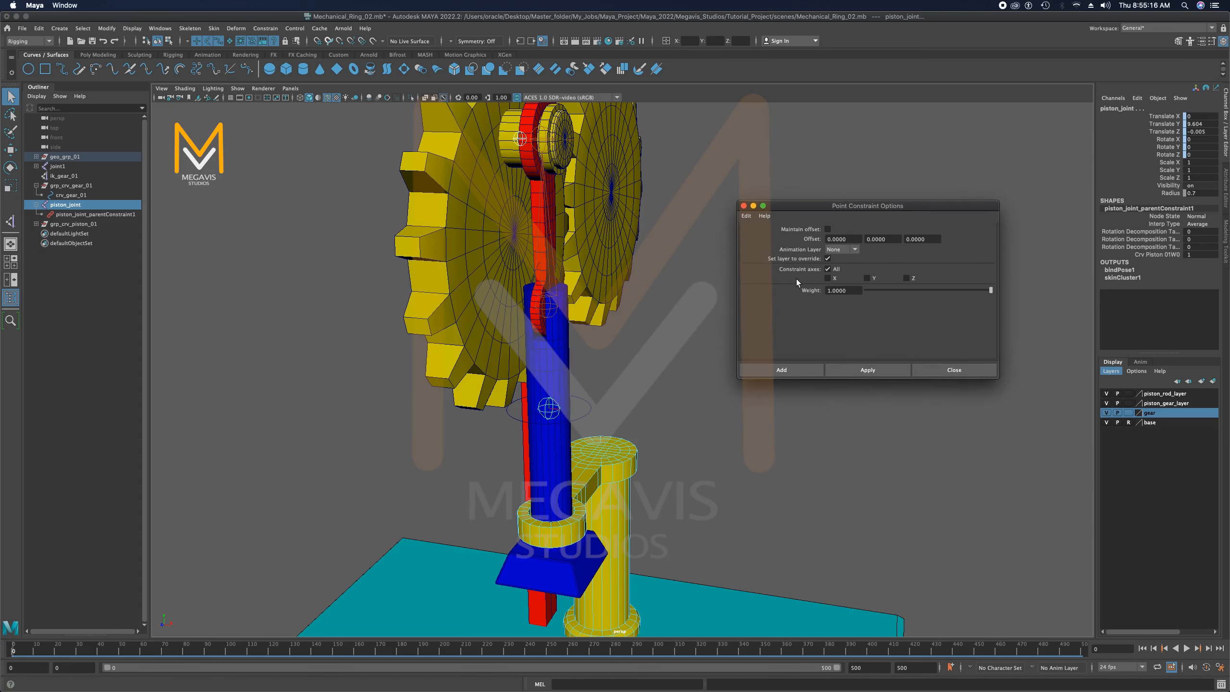
left_click(827, 230)
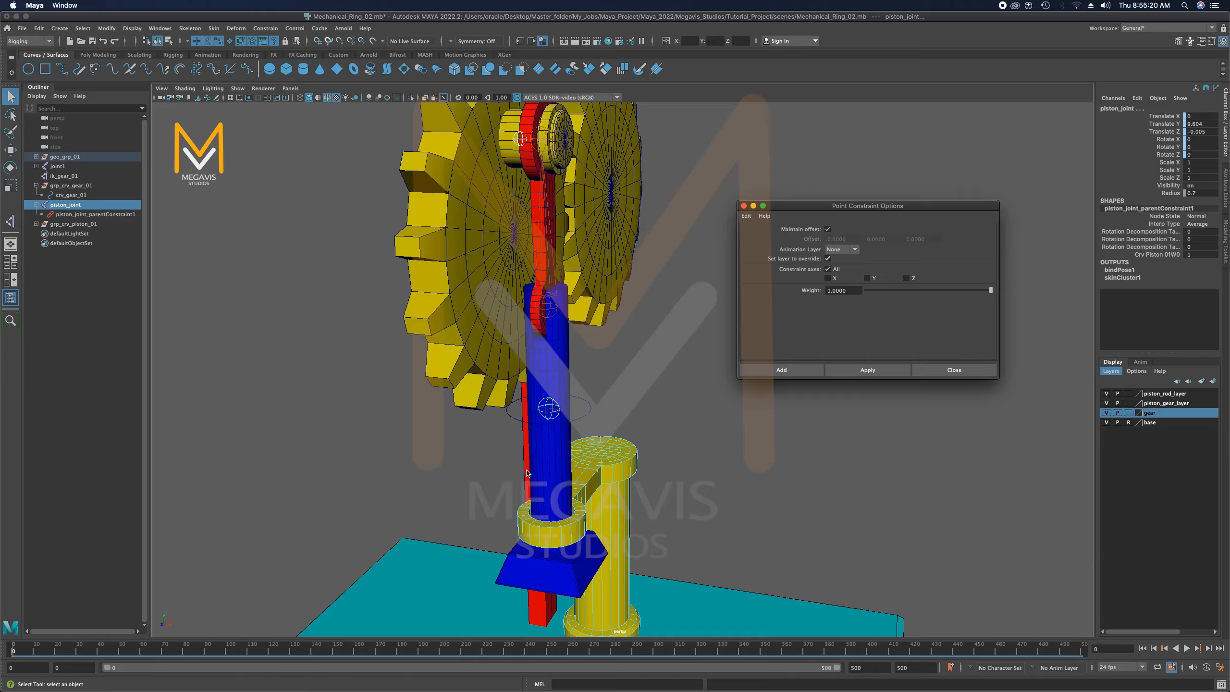
left_click(597, 367)
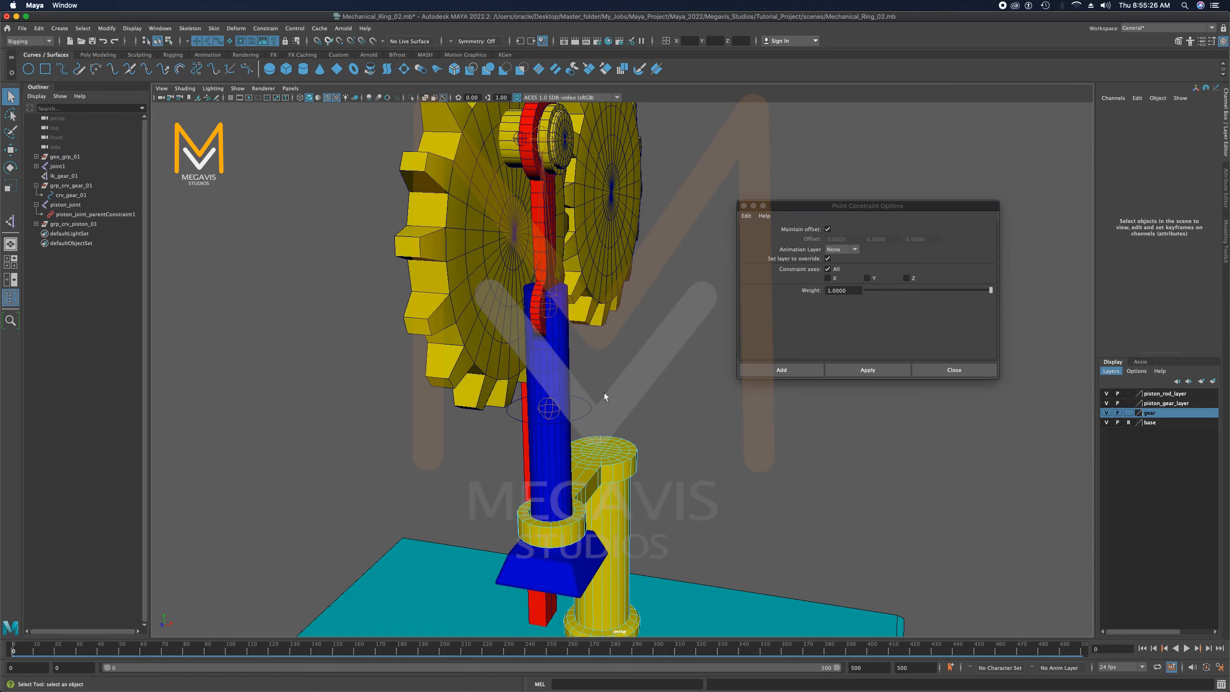
Select the gear_Driven joint followed by the grp_crv_piston_01 group as the point constraint's driver and driven object
left_click(81, 225)
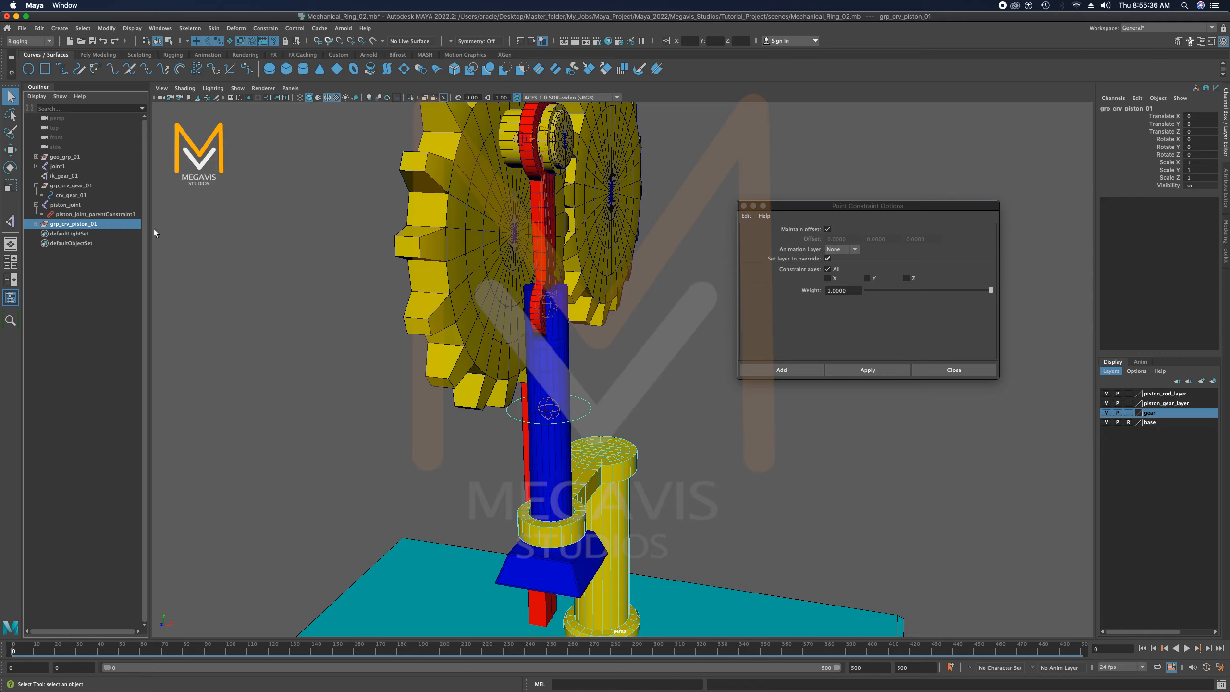
left_click(516, 140)
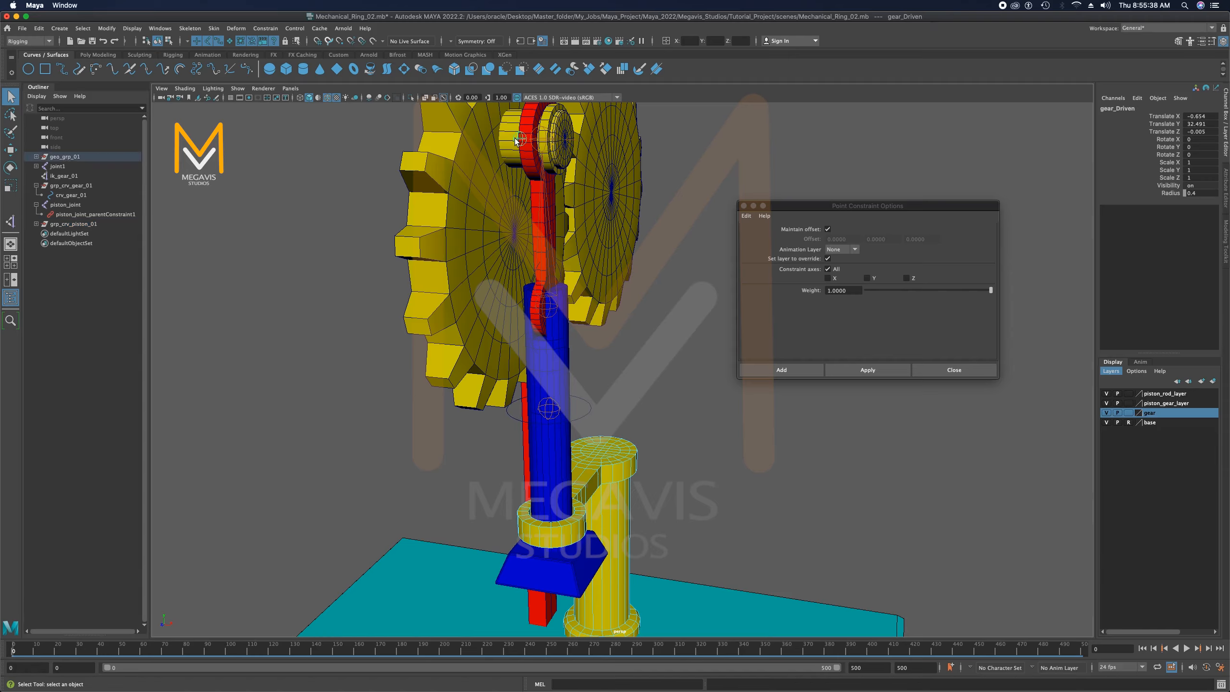
left_click(77, 223)
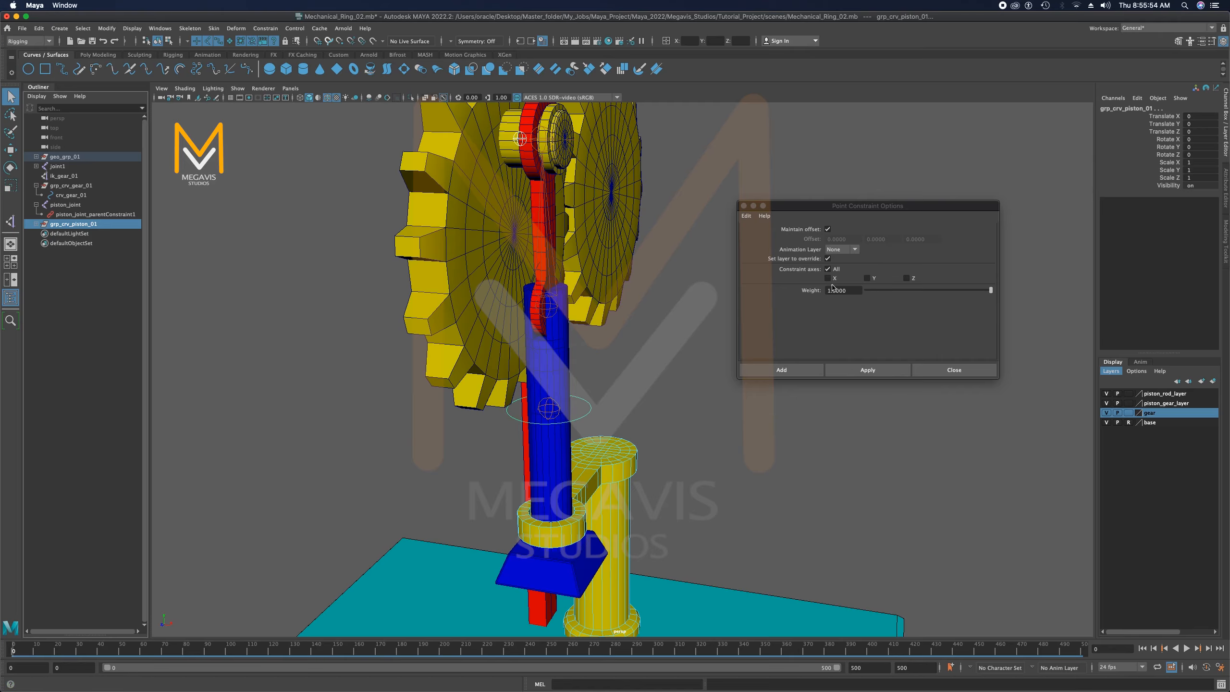
left_click_drag(855, 205, 879, 202)
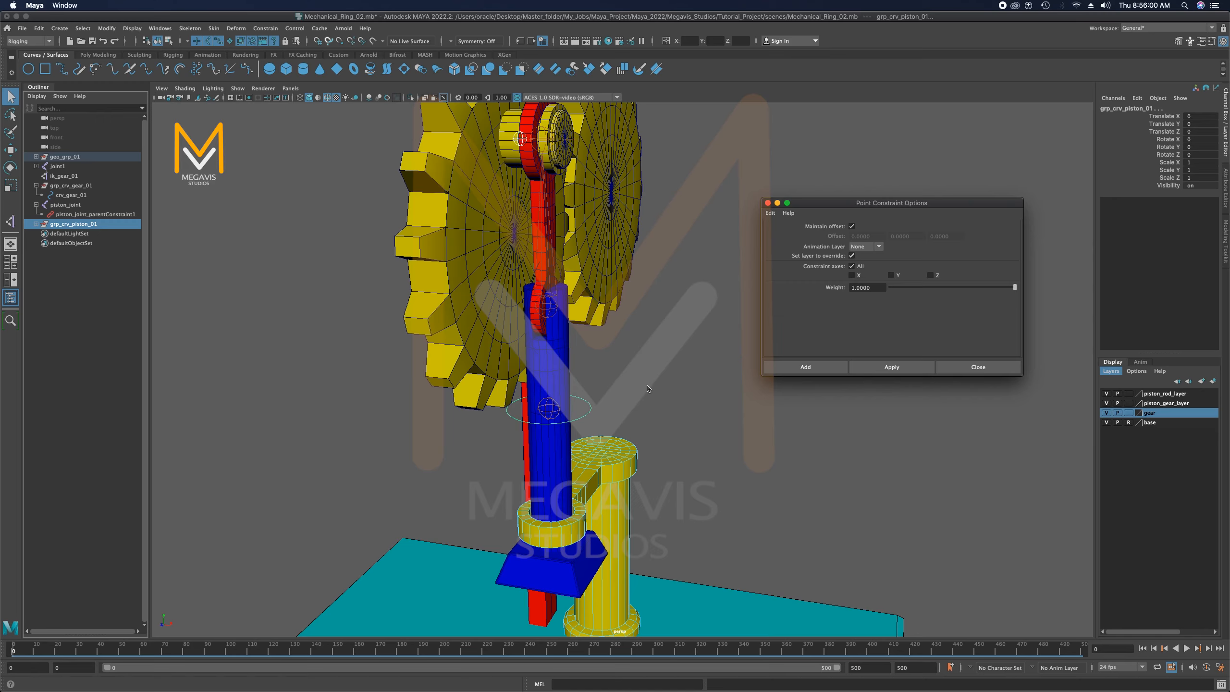
Test-move the grp_crv_piston_01 group upward about 2 units in Y, then undo the move
left_click(588, 403)
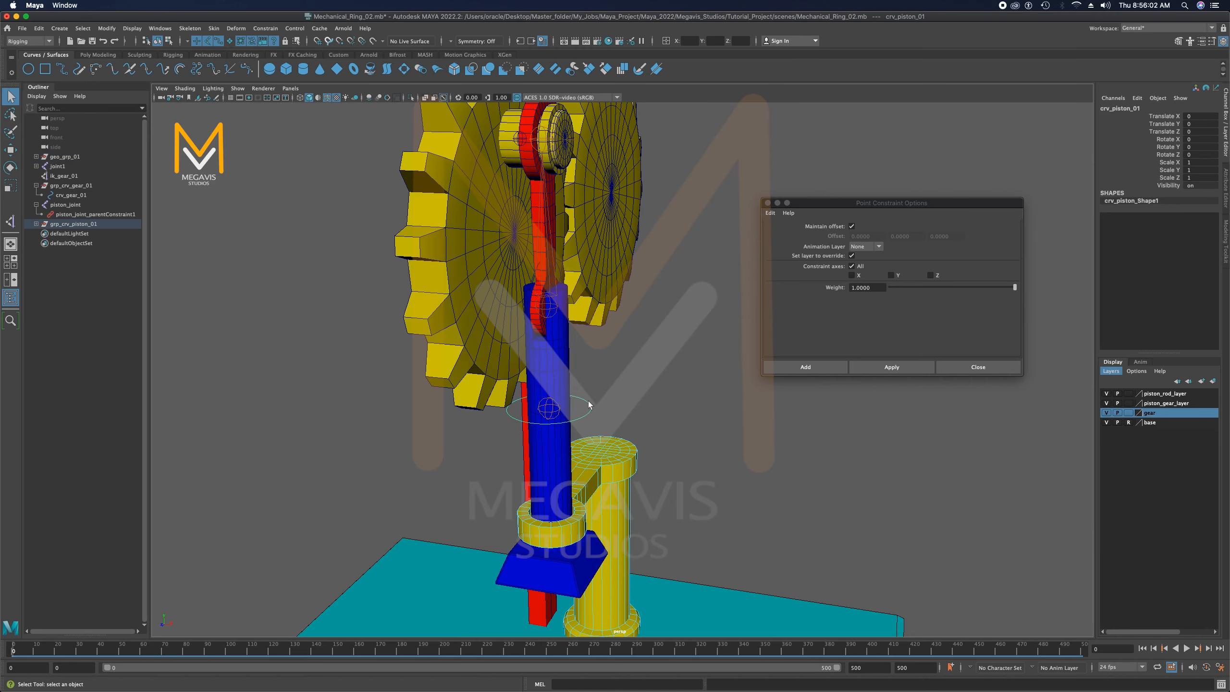
key("w")
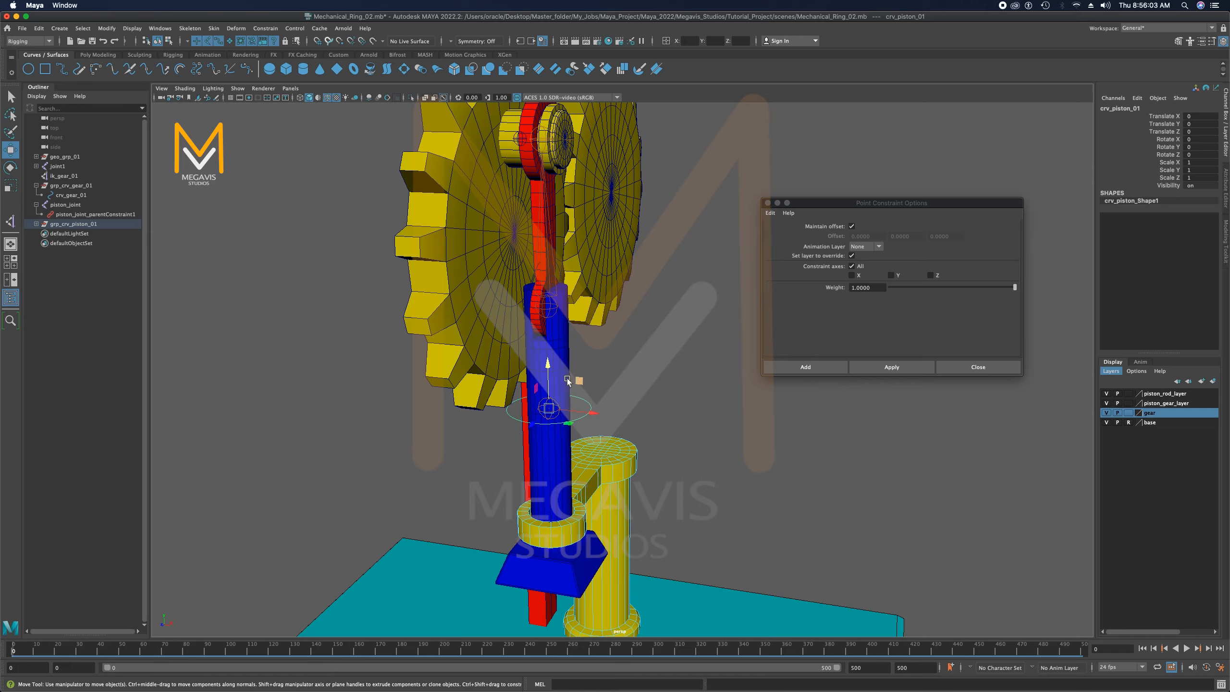
left_click(75, 224)
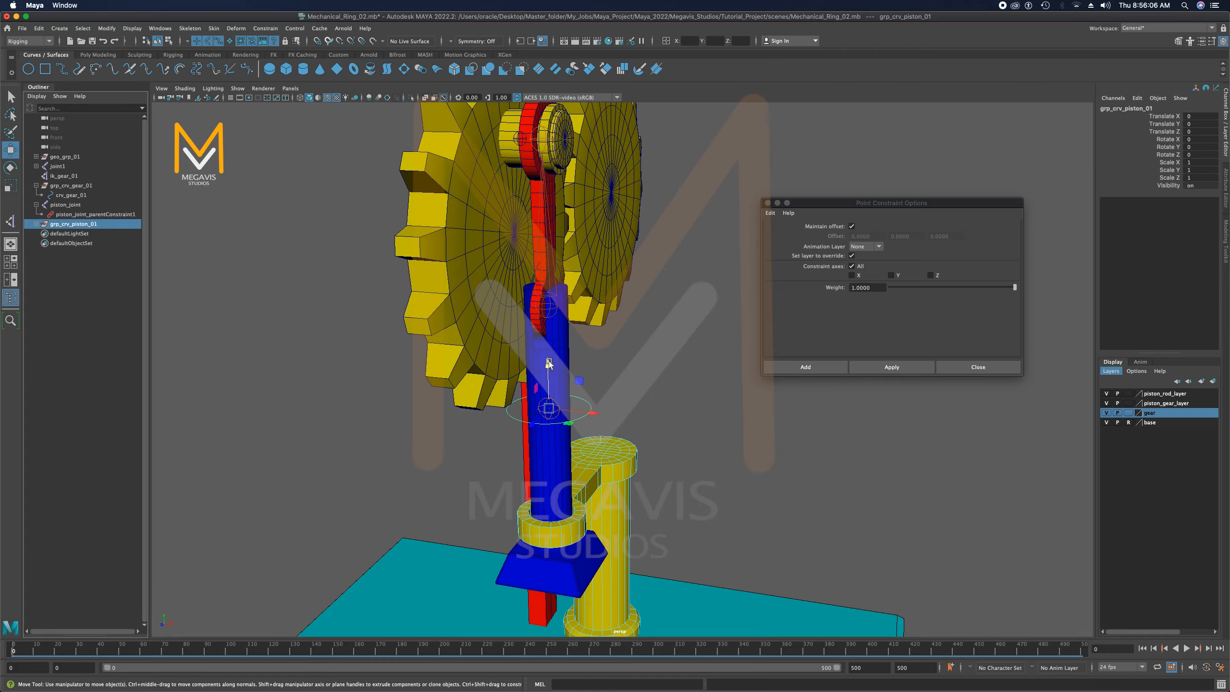
left_click(610, 369)
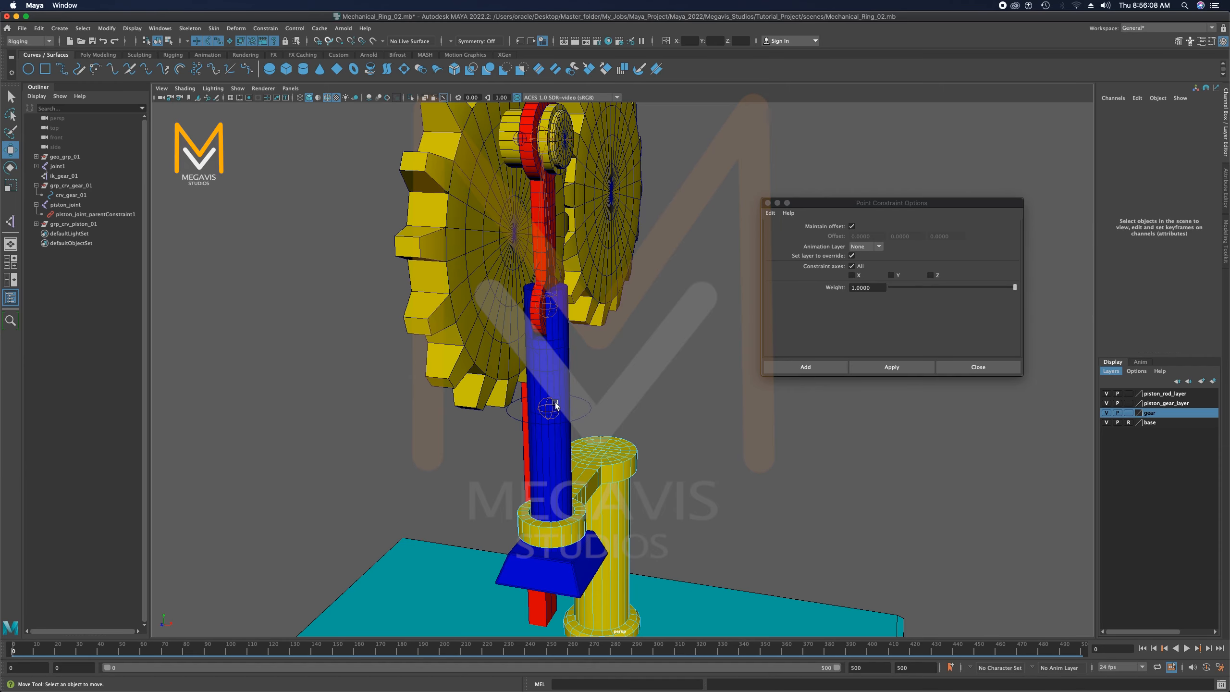
left_click(555, 406)
scroll(555, 406, "up", 3)
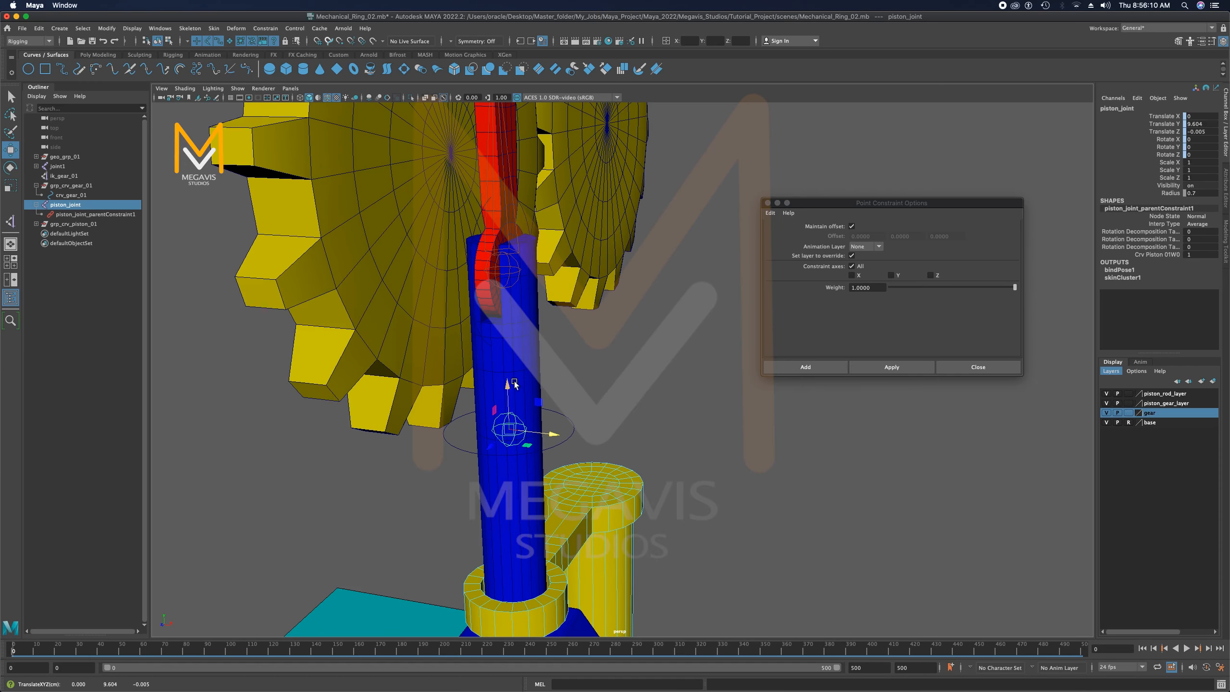
left_click(72, 225)
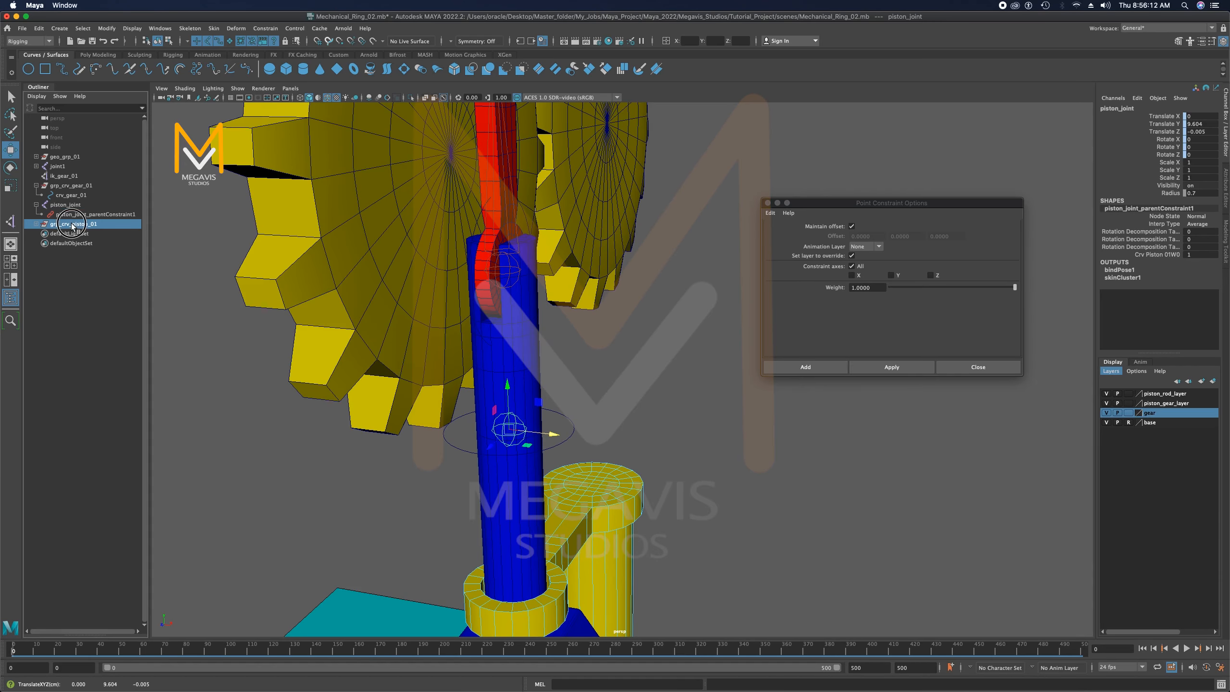
left_click_drag(508, 390, 513, 305)
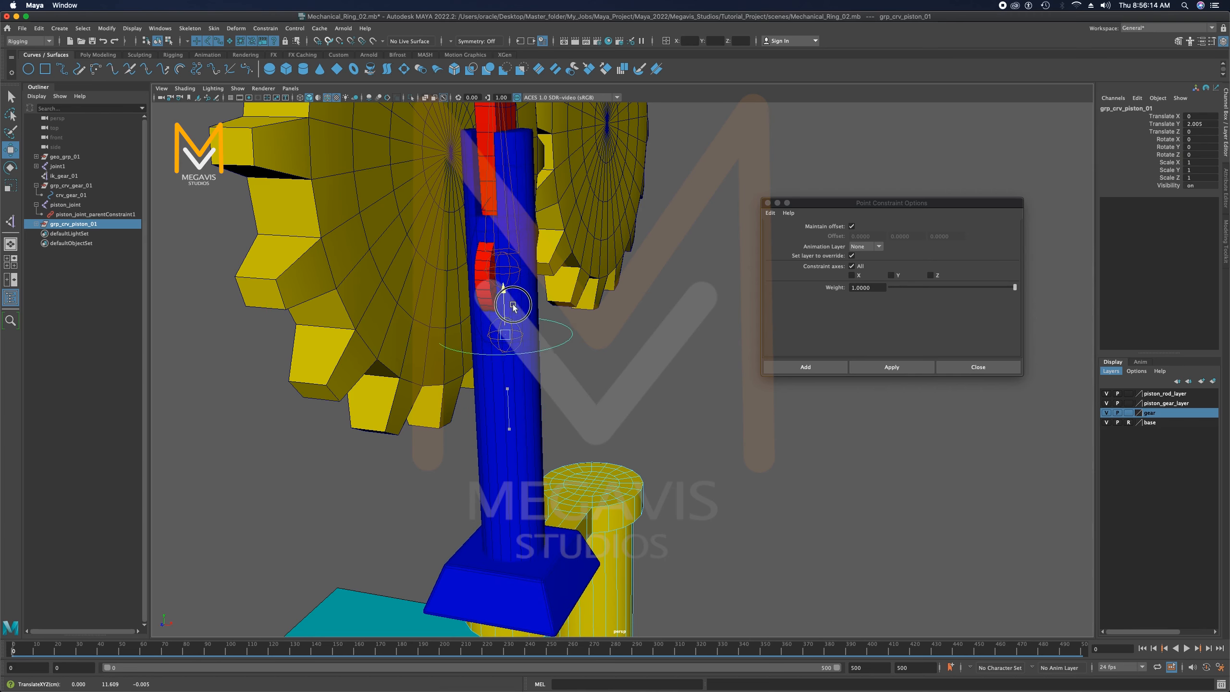
key("z")
key("z")
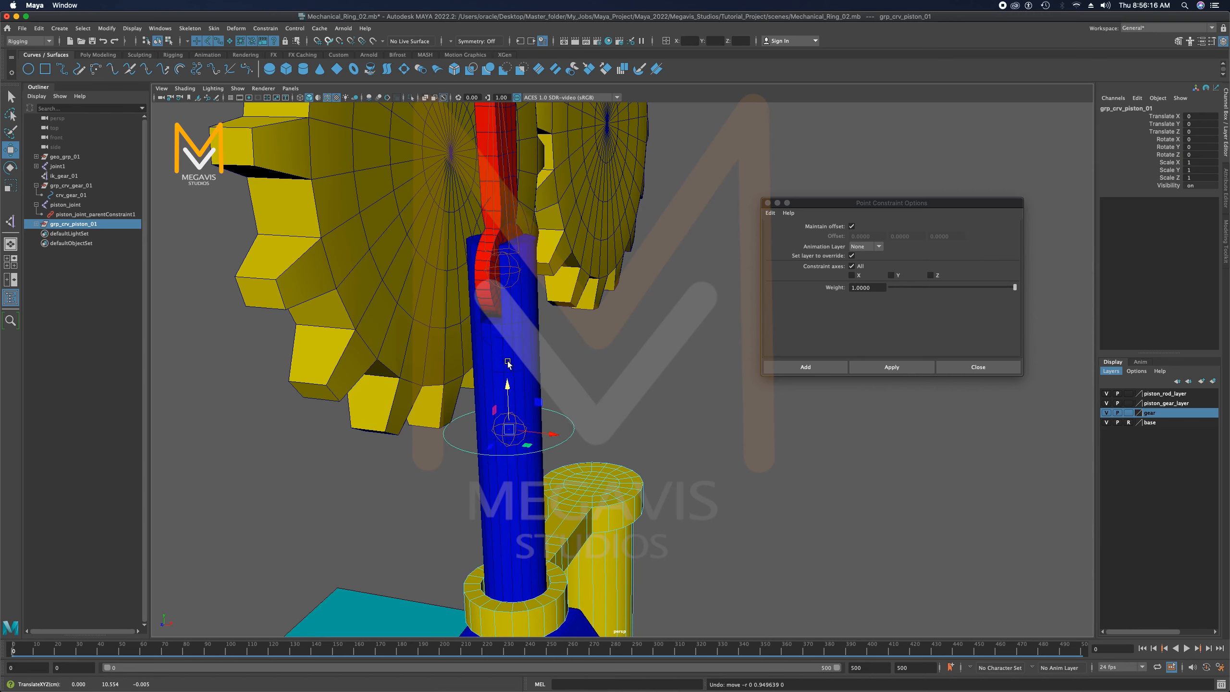
Point-constrain the grp_crv_piston_01 group to the gear_Driven joint on the Y axis only, with Maintain offset on, and clear the selection
left_click_drag(555, 416, 619, 390, "alt")
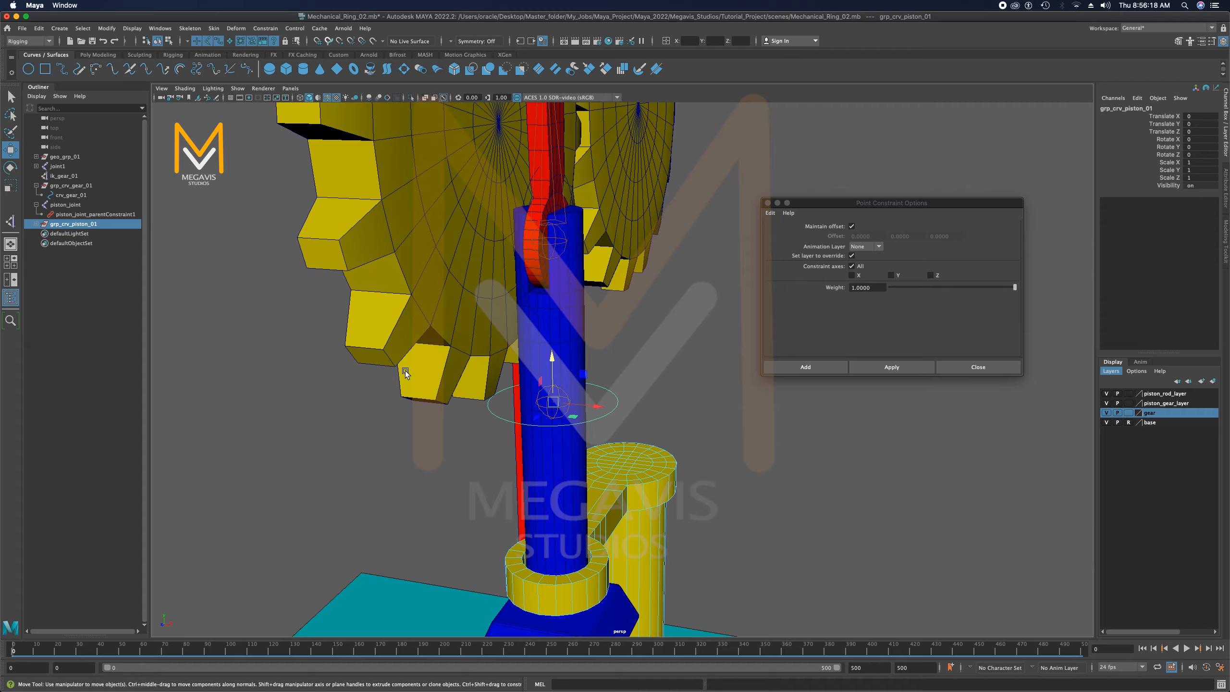
left_click_drag(620, 246, 528, 180, "alt")
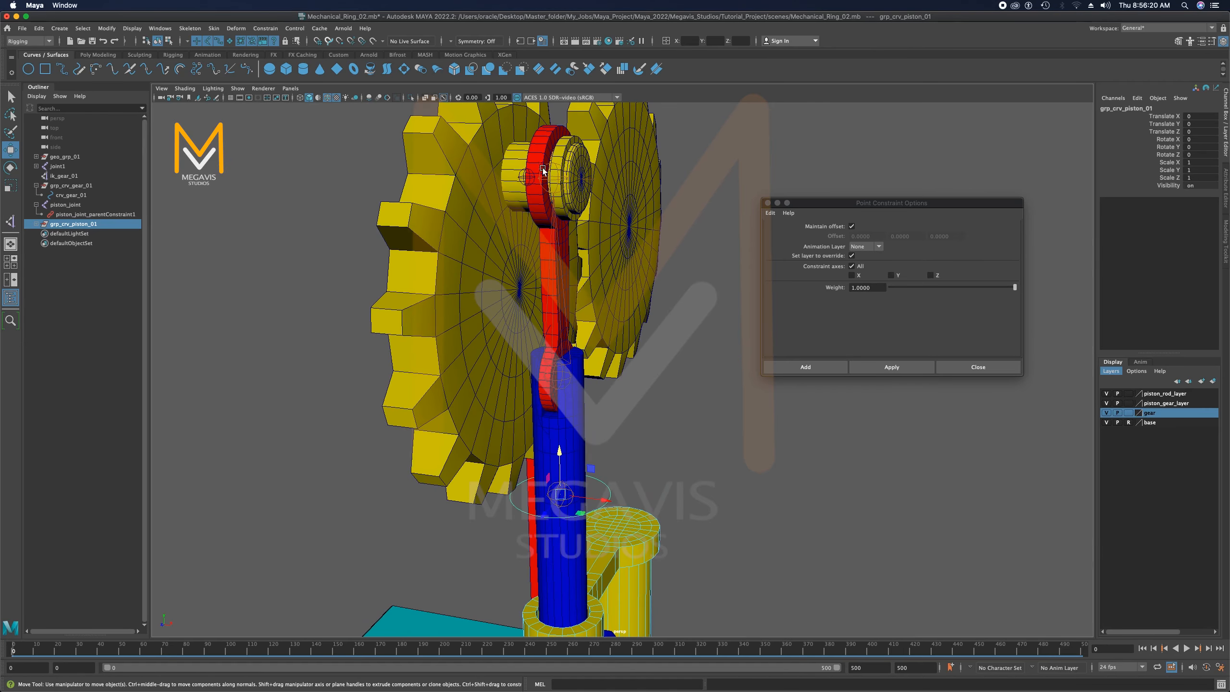
left_click(524, 177)
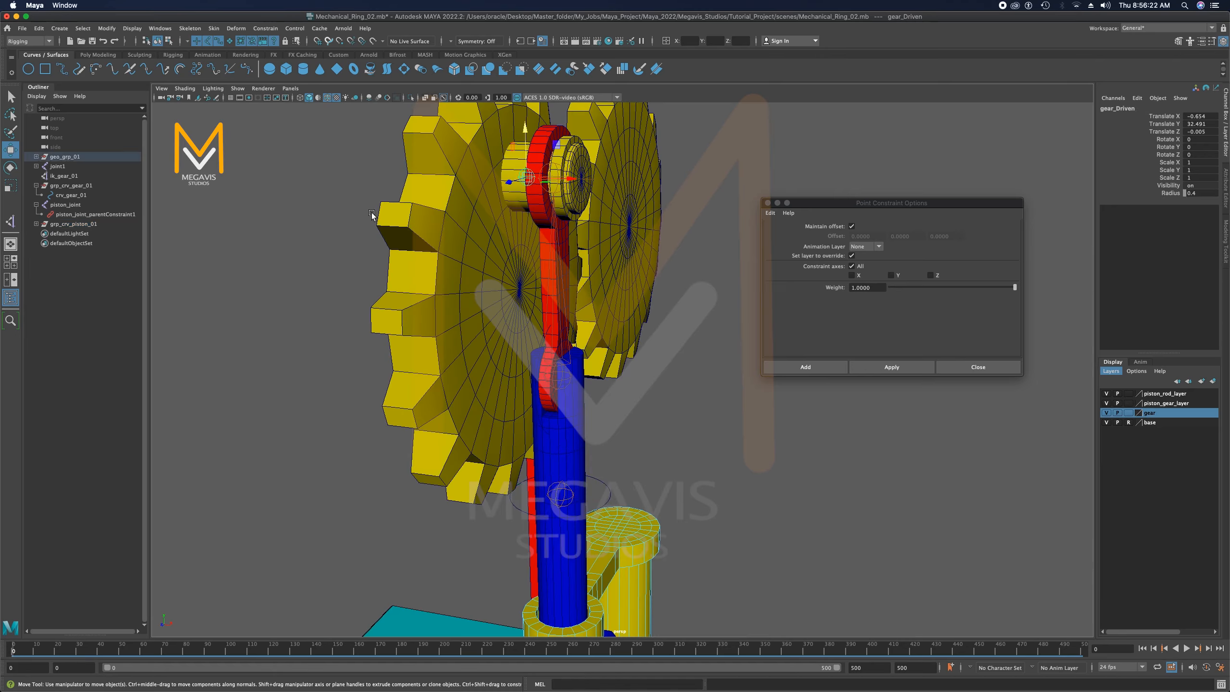
left_click(79, 224)
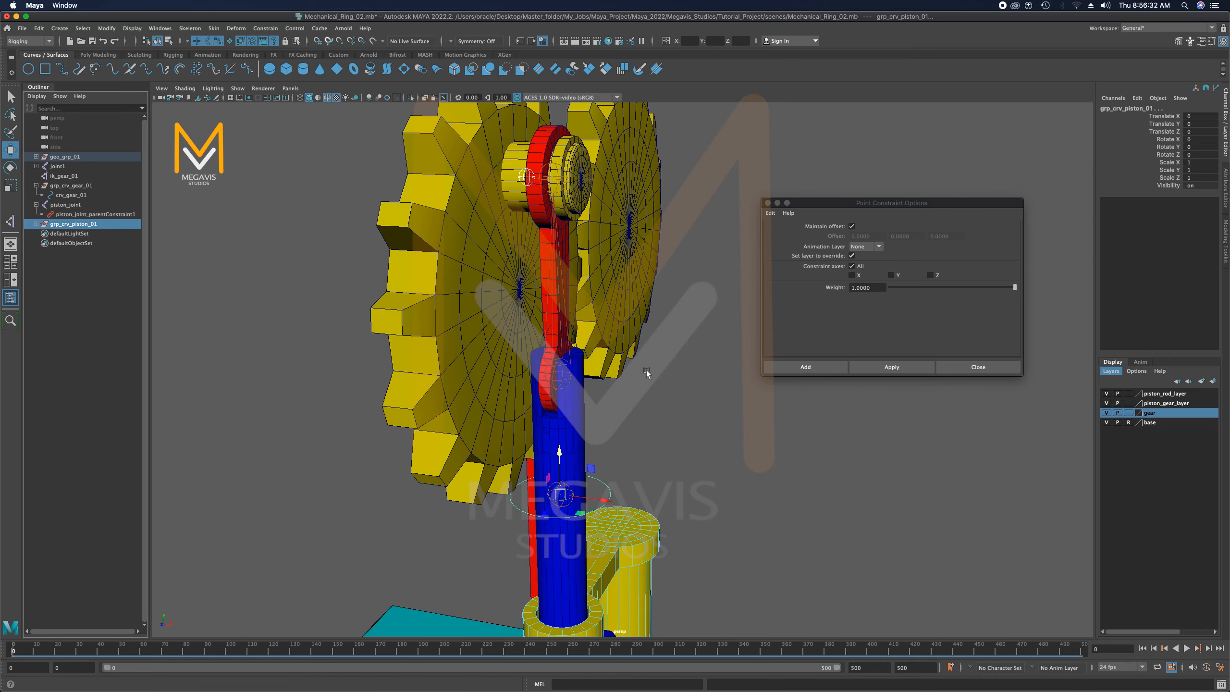
left_click(855, 268)
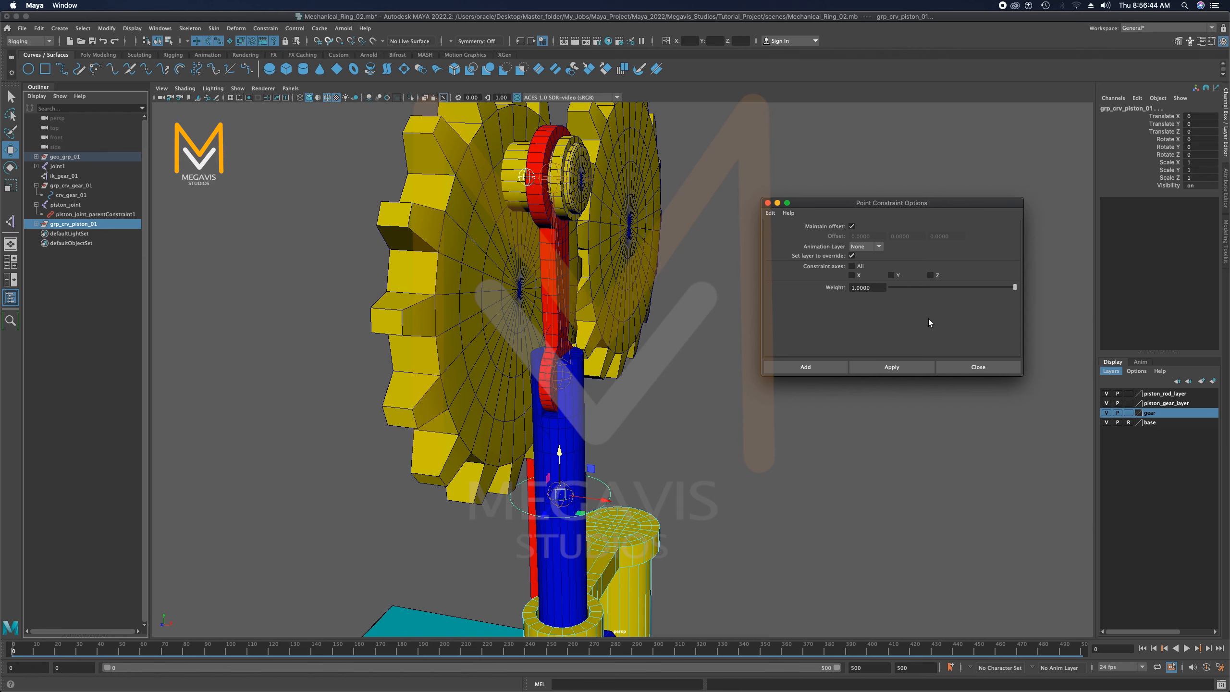
left_click(891, 276)
left_click_drag(31, 651, 2, 648)
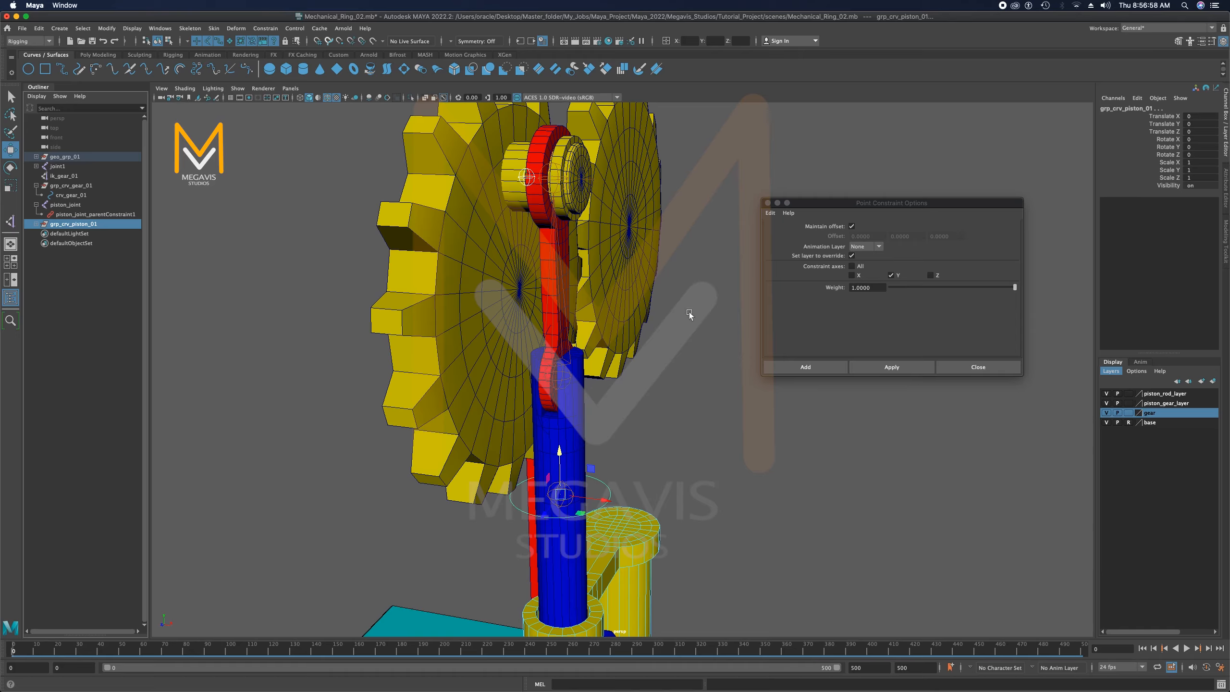
left_click(892, 369)
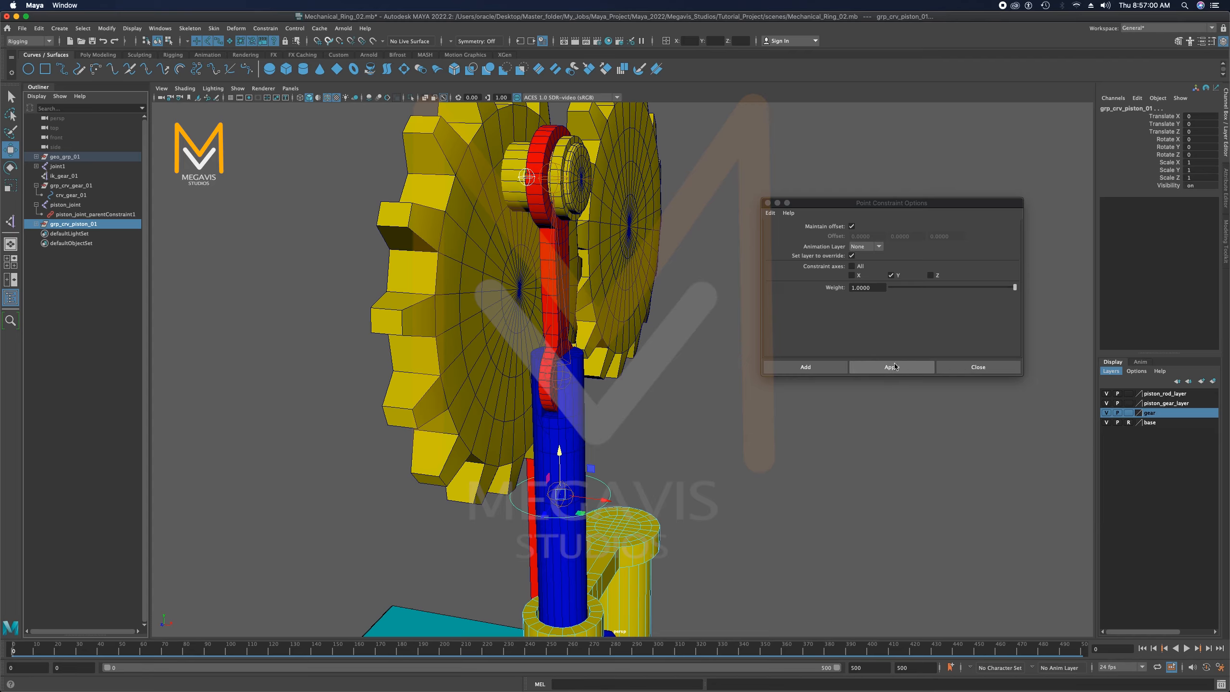
left_click(892, 367)
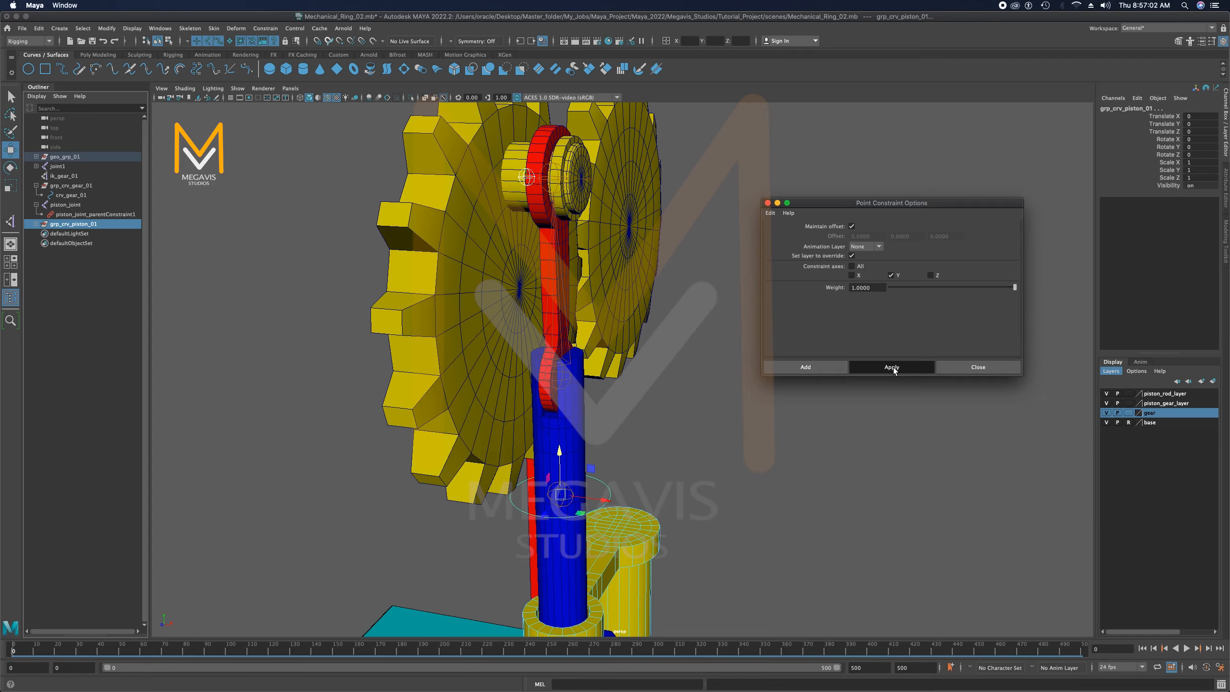
left_click(701, 399)
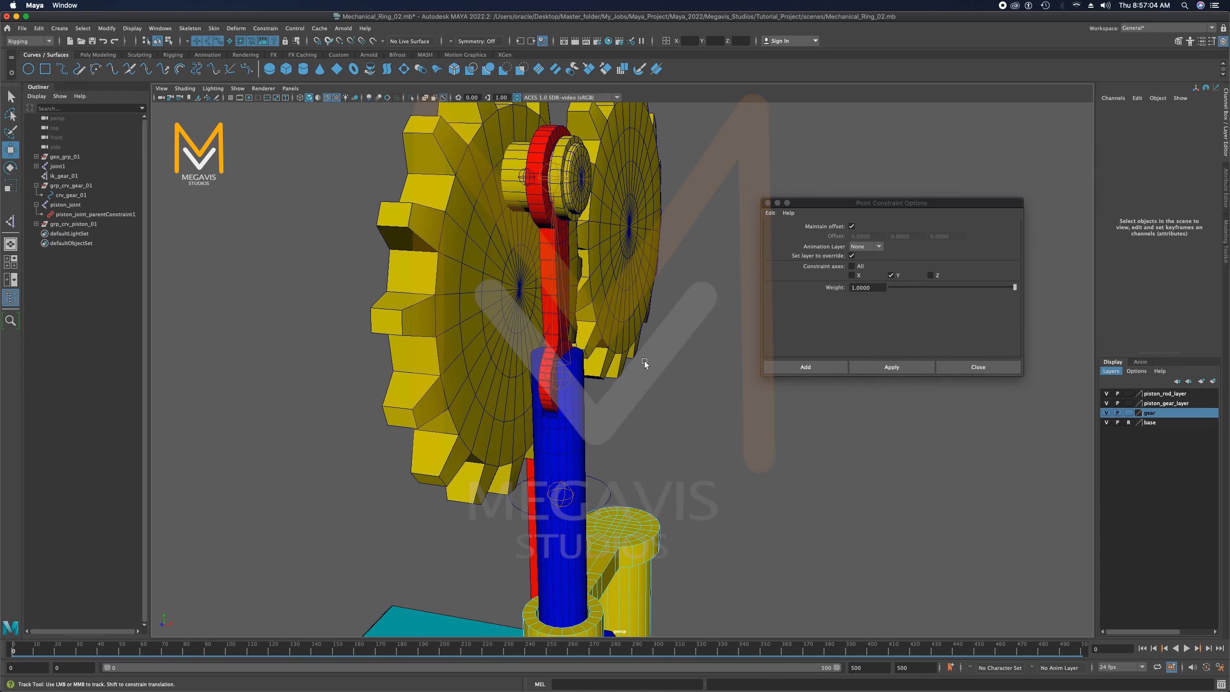
Test-rotate gear_01 about its X axis through several turns to check how the piston and rod follow
left_click_drag(643, 361, 607, 255, "alt")
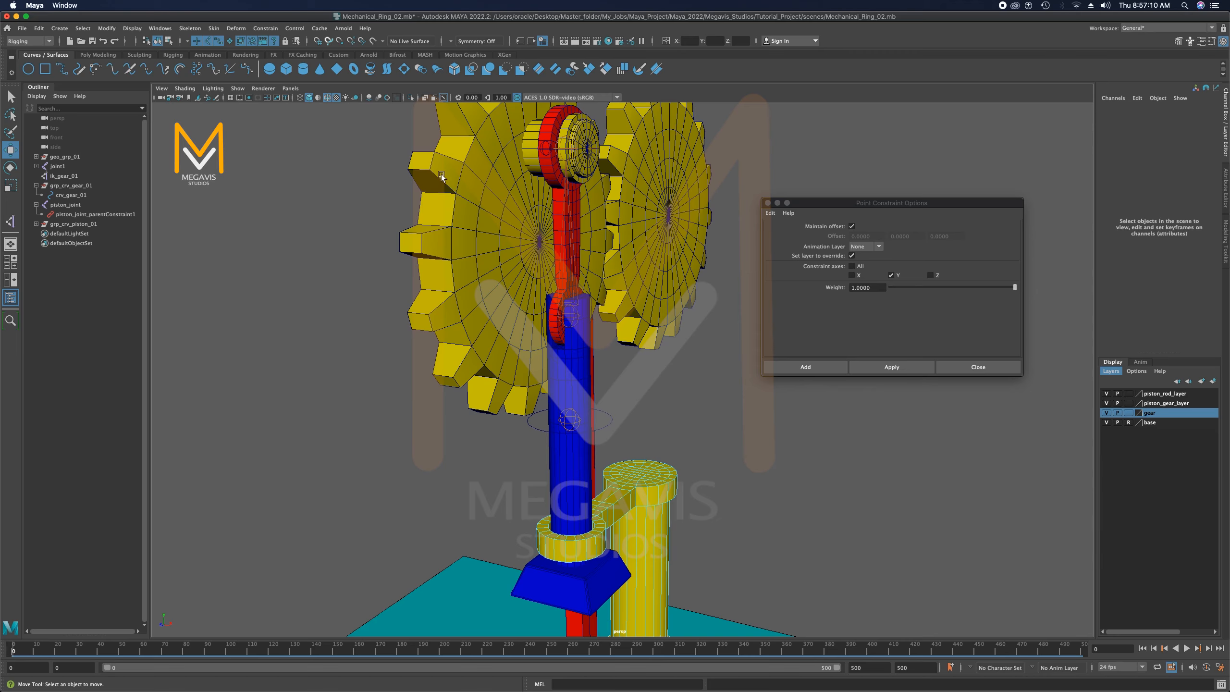
left_click(415, 155)
left_click_drag(415, 154, 543, 238, "alt")
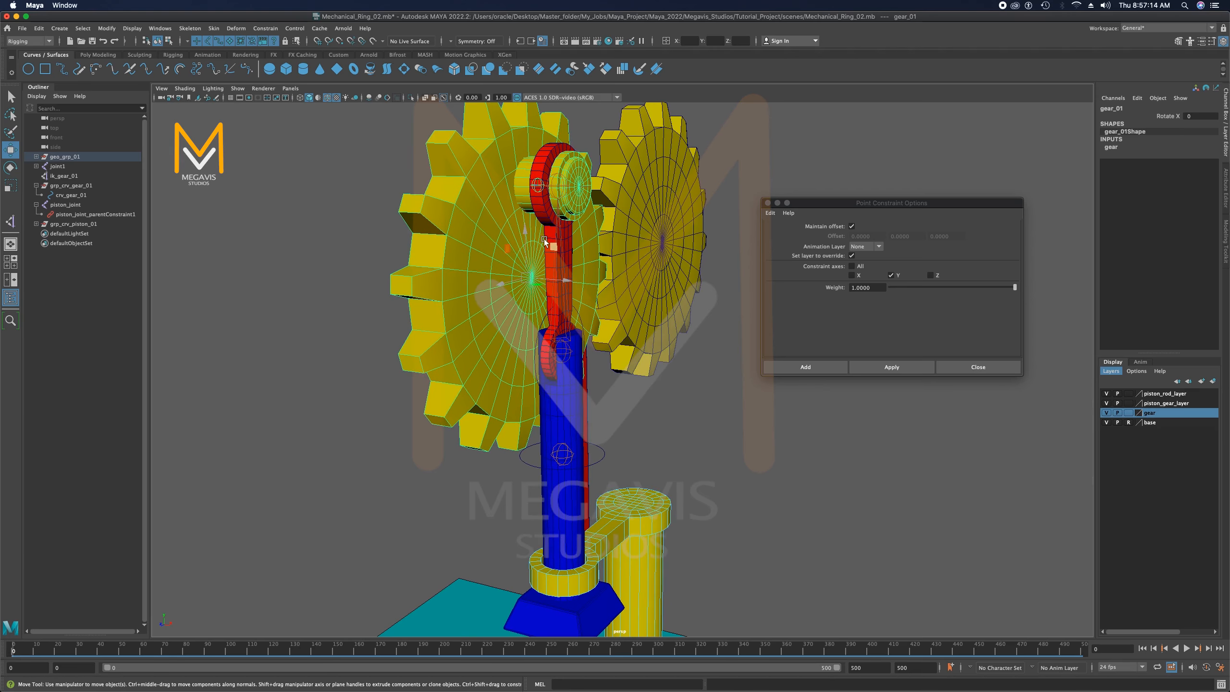
key("e")
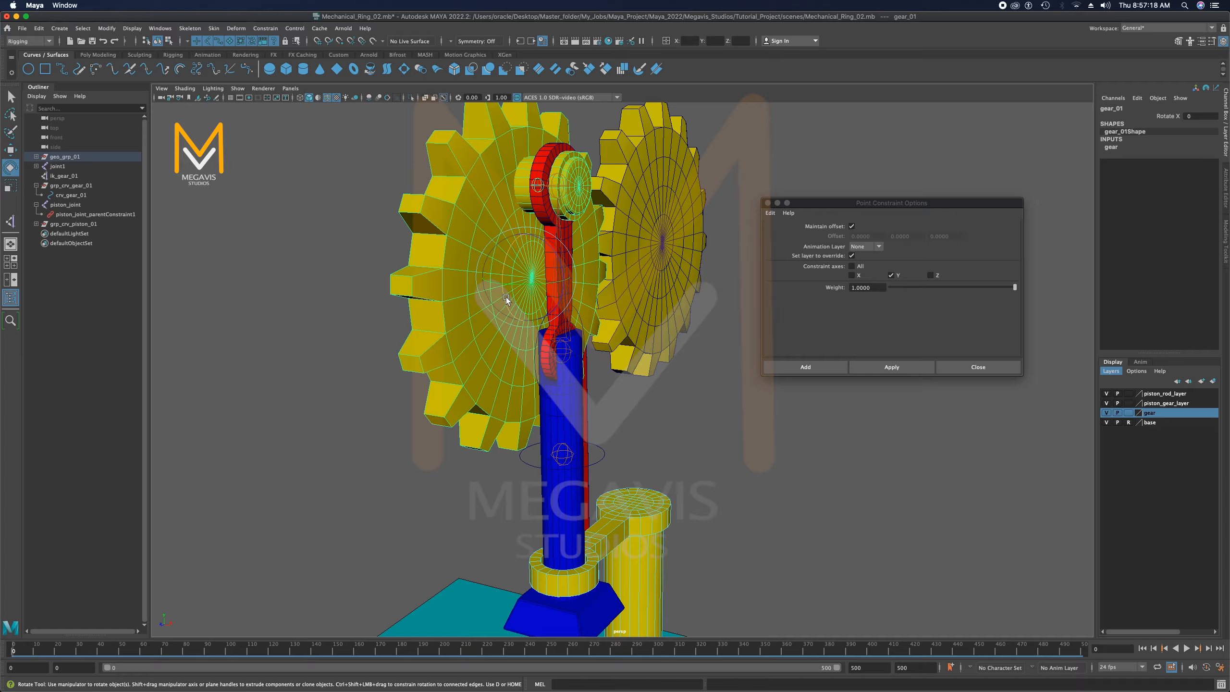
left_click_drag(505, 297, 525, 254)
middle_click_drag(871, 497, 818, 438, "alt")
right_click_drag(818, 439, 727, 355, "alt")
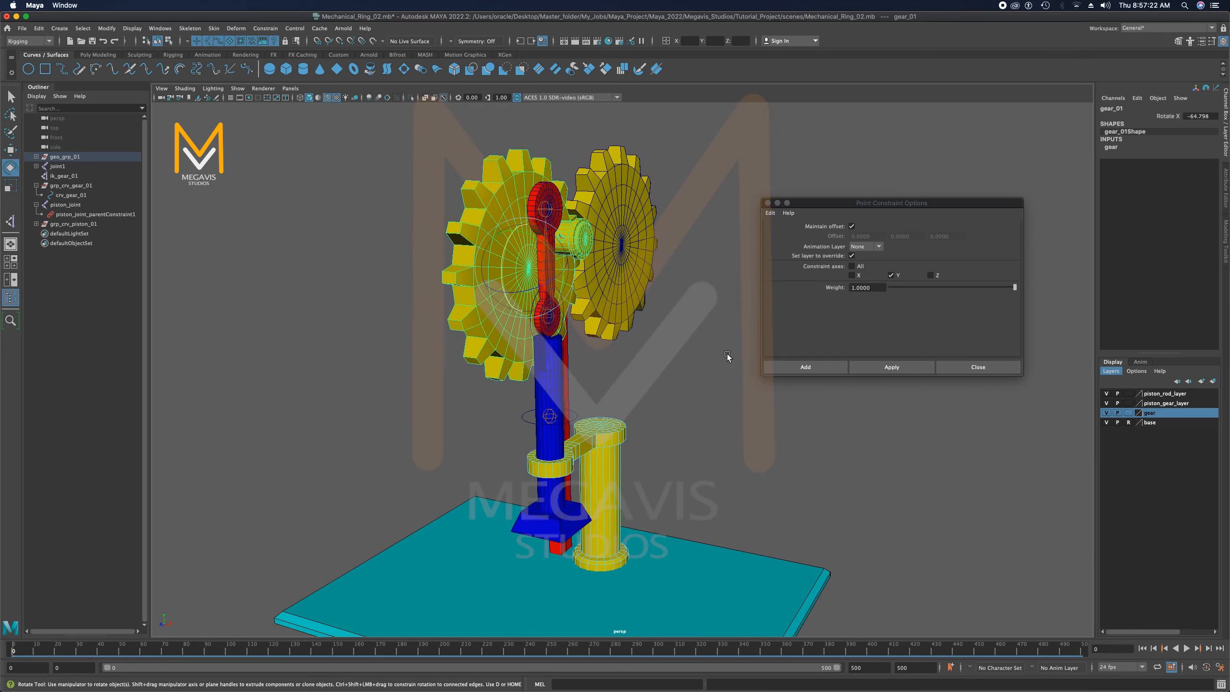
left_click_drag(504, 277, 573, 376)
scroll(576, 370, "up", 2)
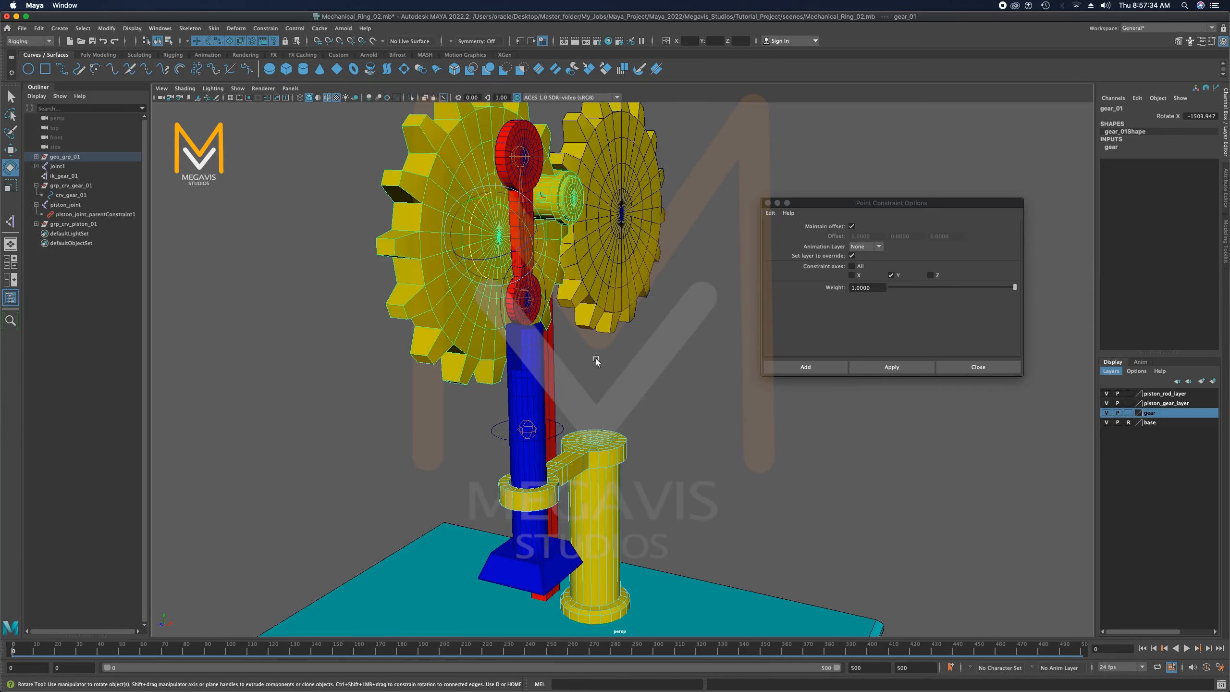
middle_click_drag(596, 360, 661, 386, "alt")
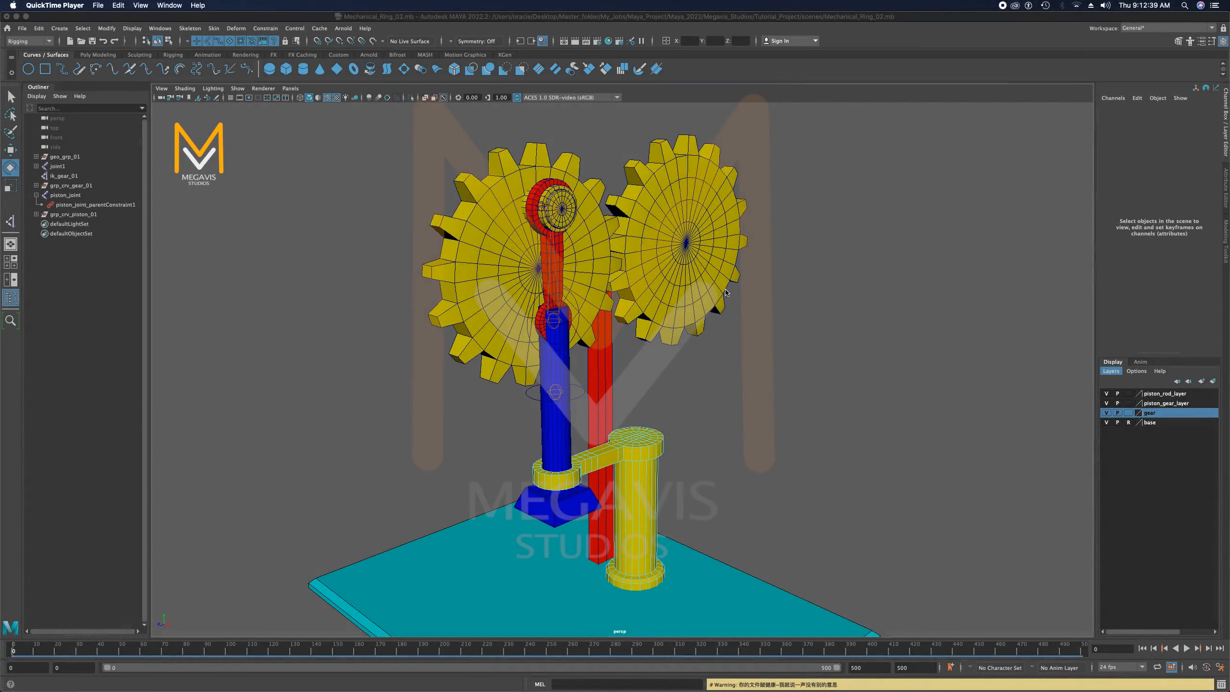
Rotate gear_01 about X to about -906 degrees as another test, and reset its Rotate X to 0
left_click(726, 292)
middle_click_drag(714, 325, 682, 303, "alt")
left_click(498, 273)
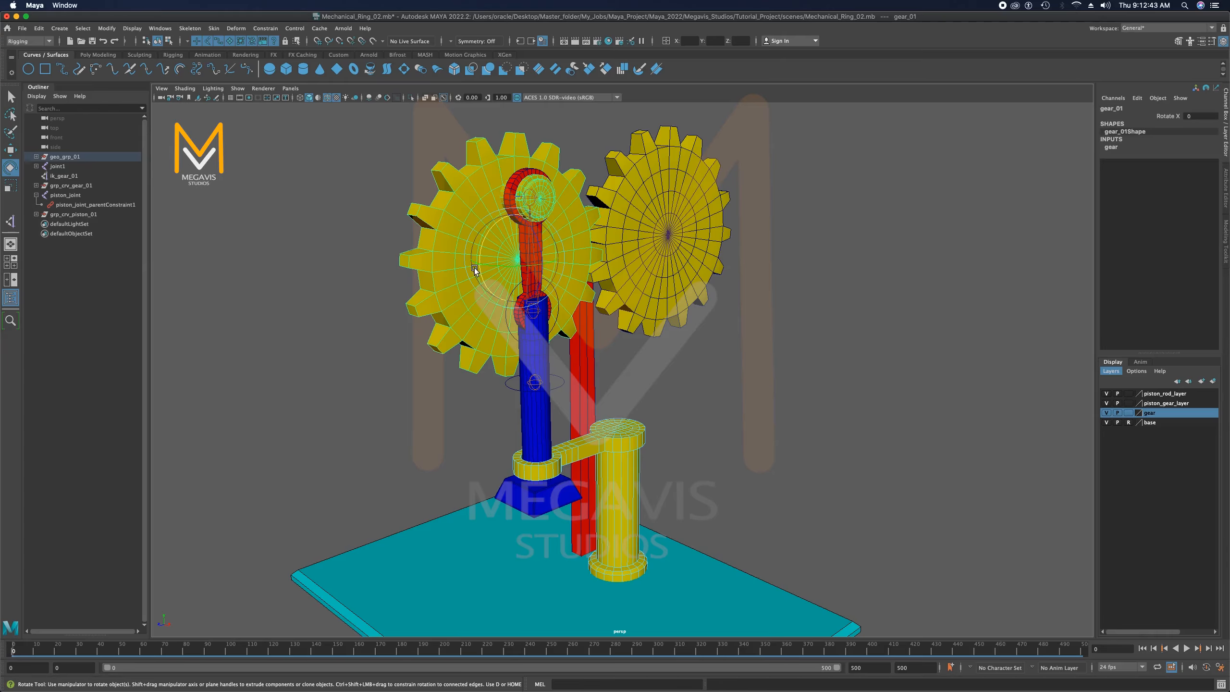
left_click_drag(475, 271, 607, 265, "alt")
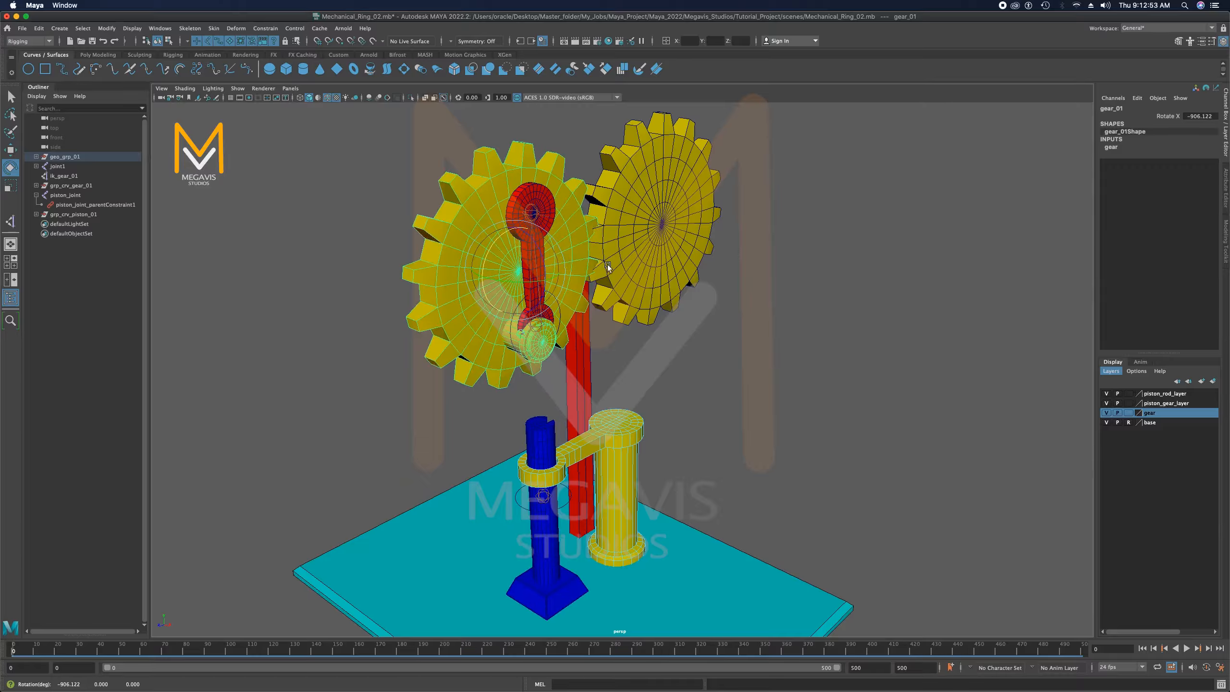
double_click(1200, 116)
type("0")
key("Return")
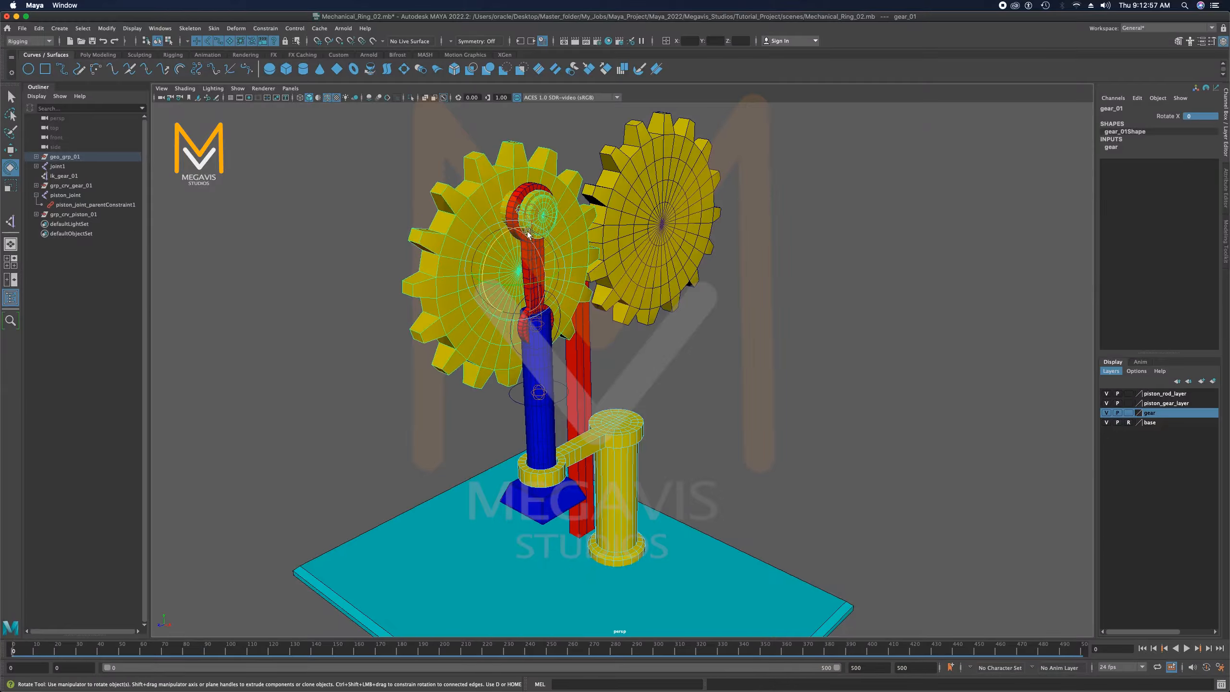
Examine the crv_gear_01 and crv_piston_01 control curves around the piston and the contents of the grp_crv_gear_01 group
key("q")
scroll(536, 302, "up", 8)
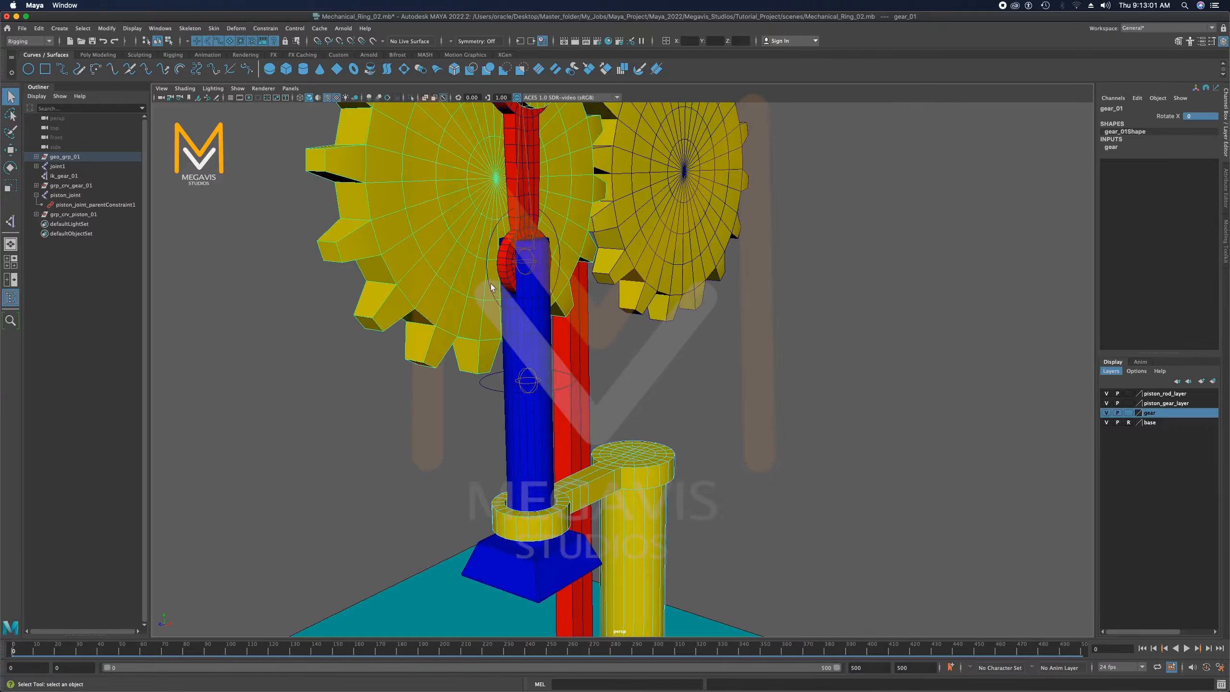
left_click(485, 285)
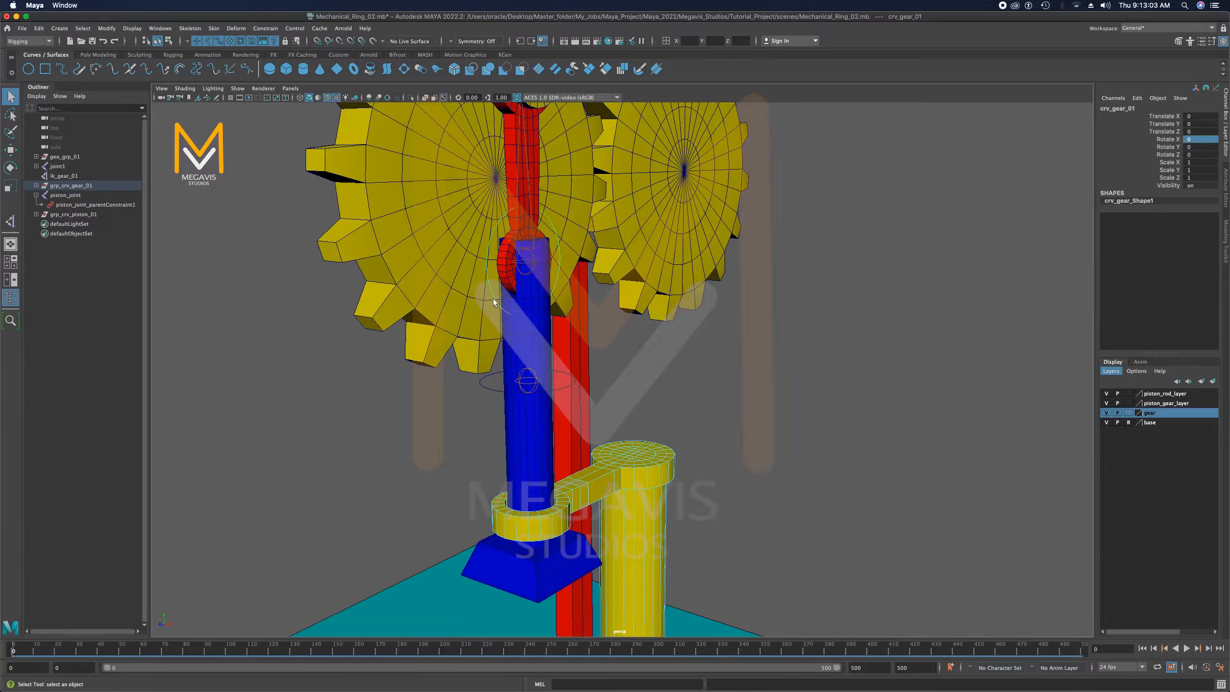
left_click_drag(493, 298, 543, 400, "alt")
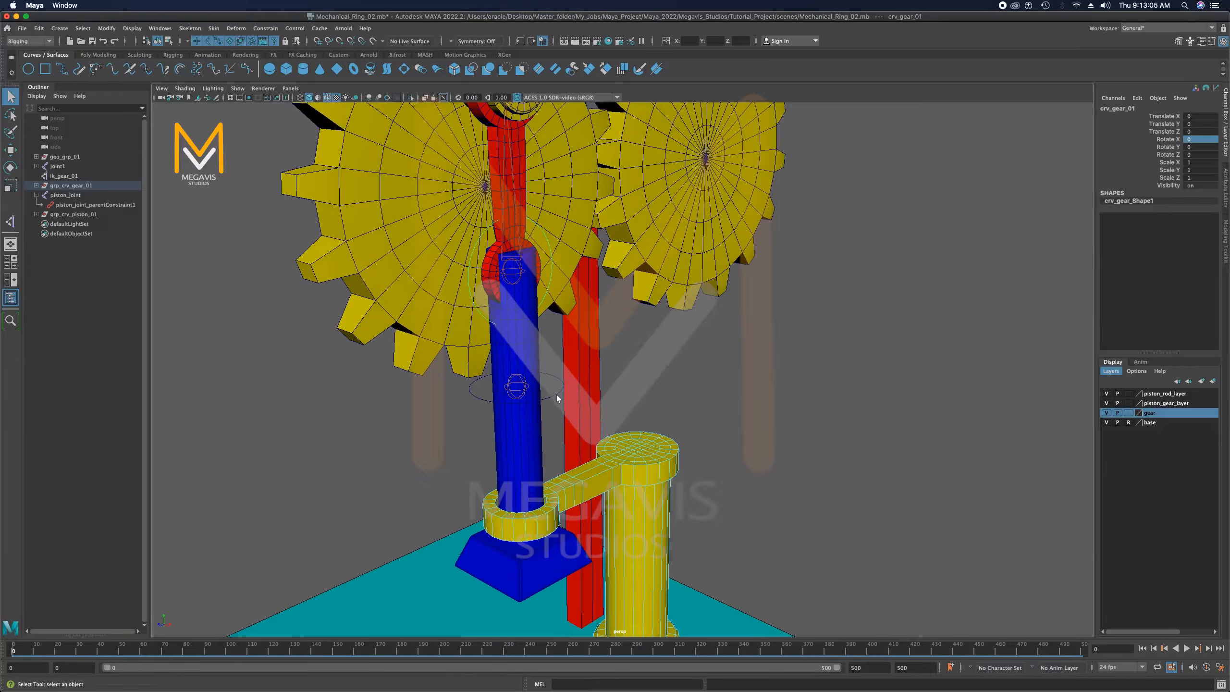
left_click_drag(498, 242, 490, 257, "alt")
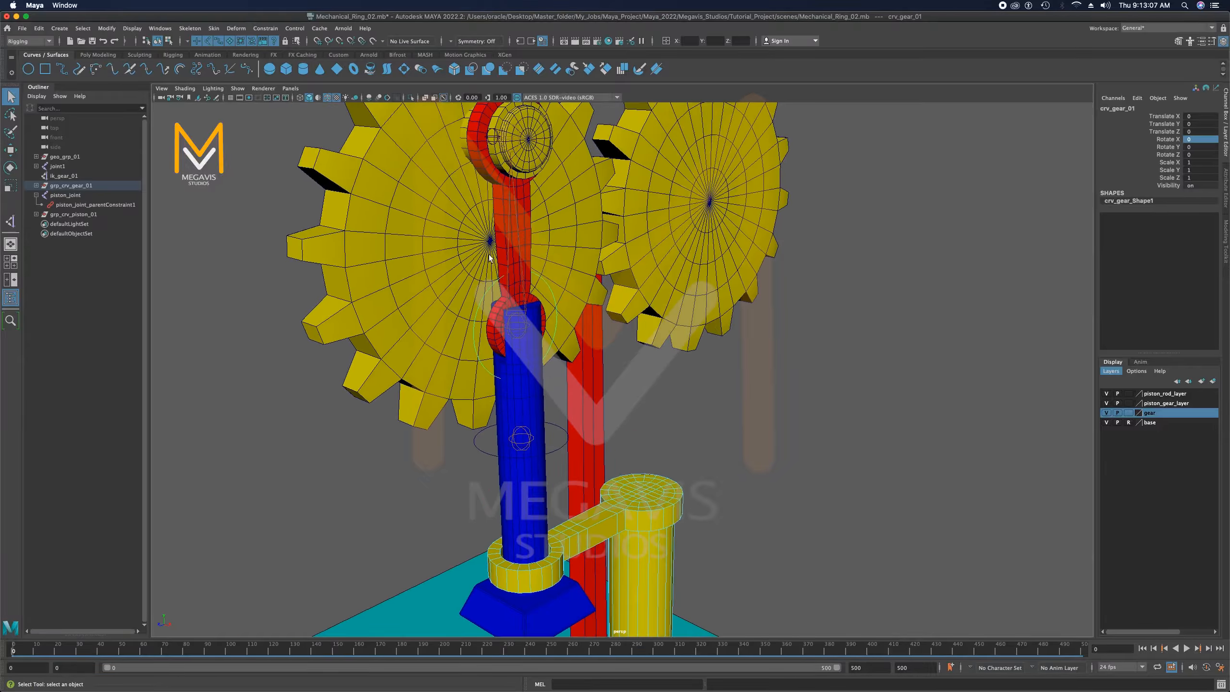
left_click(557, 447)
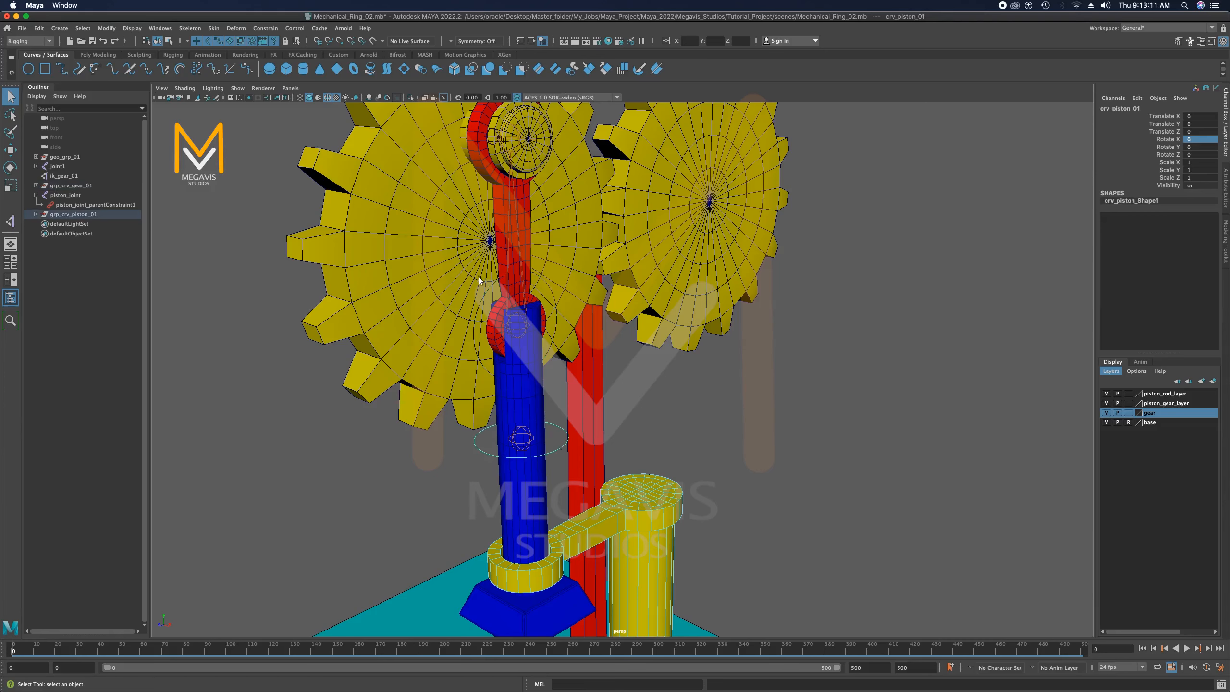
left_click(486, 297)
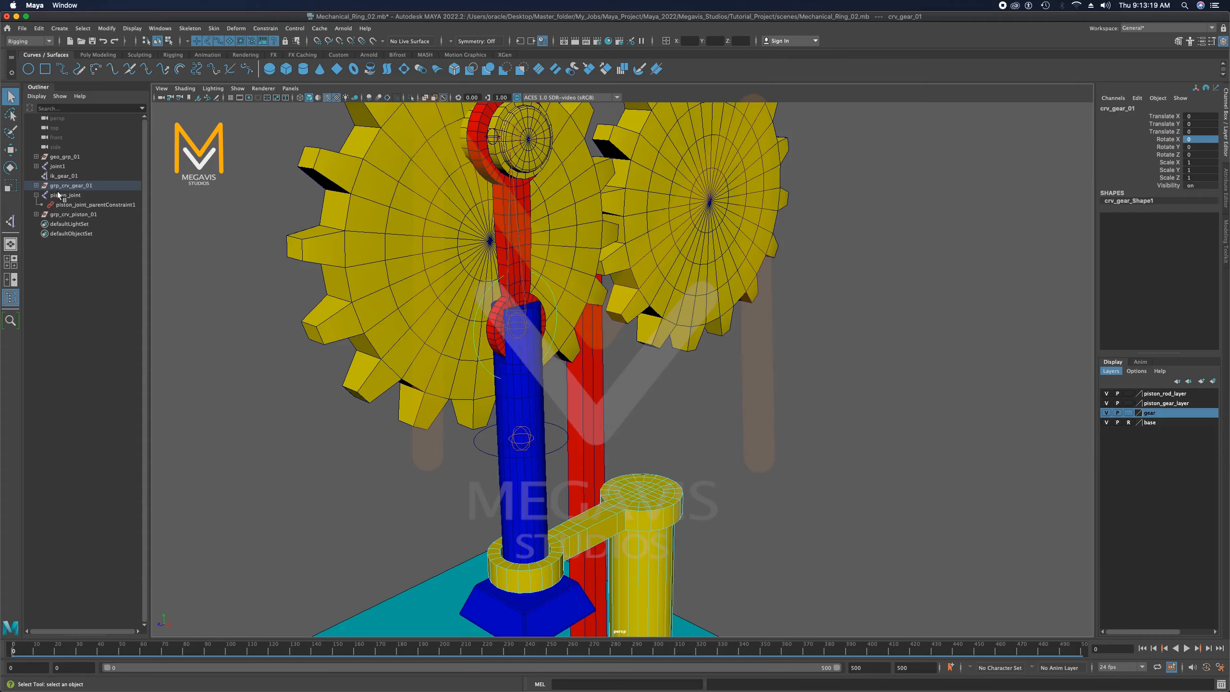
left_click(36, 185)
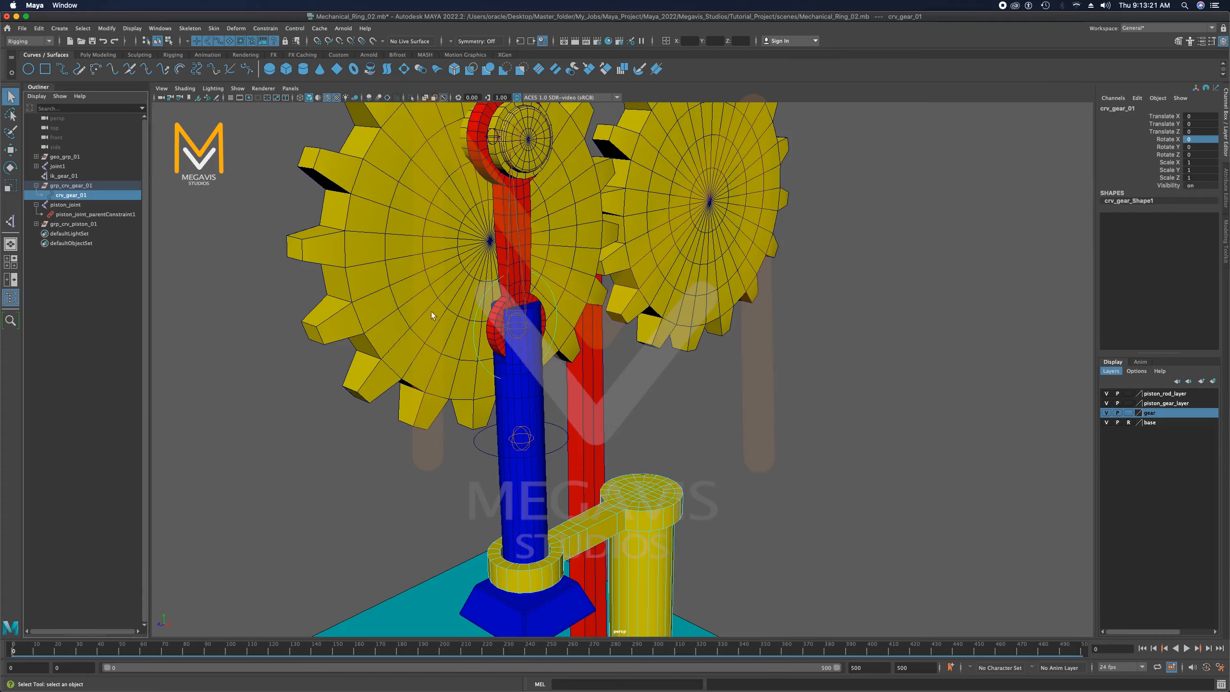
left_click(36, 185)
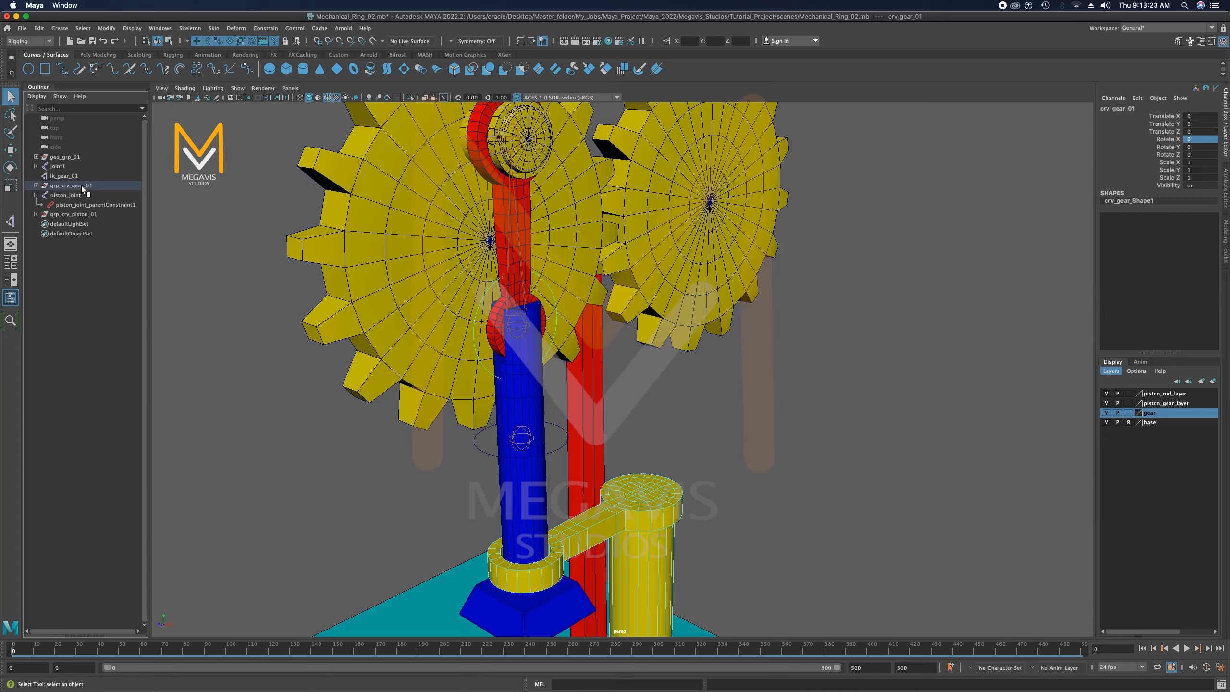
Parent the grp_crv_gear_01 group under the crv_piston_01 control, collapse the grp_crv_piston_01 hierarchy and select that group
left_click(77, 185)
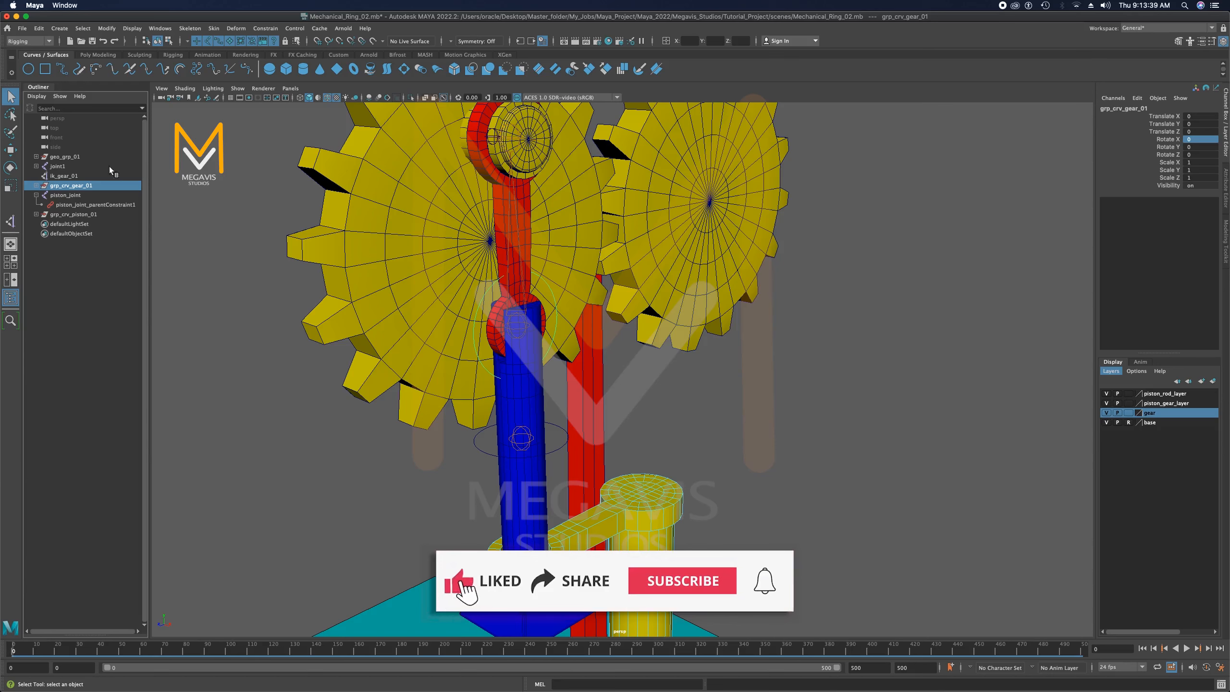
left_click(77, 214, "shift")
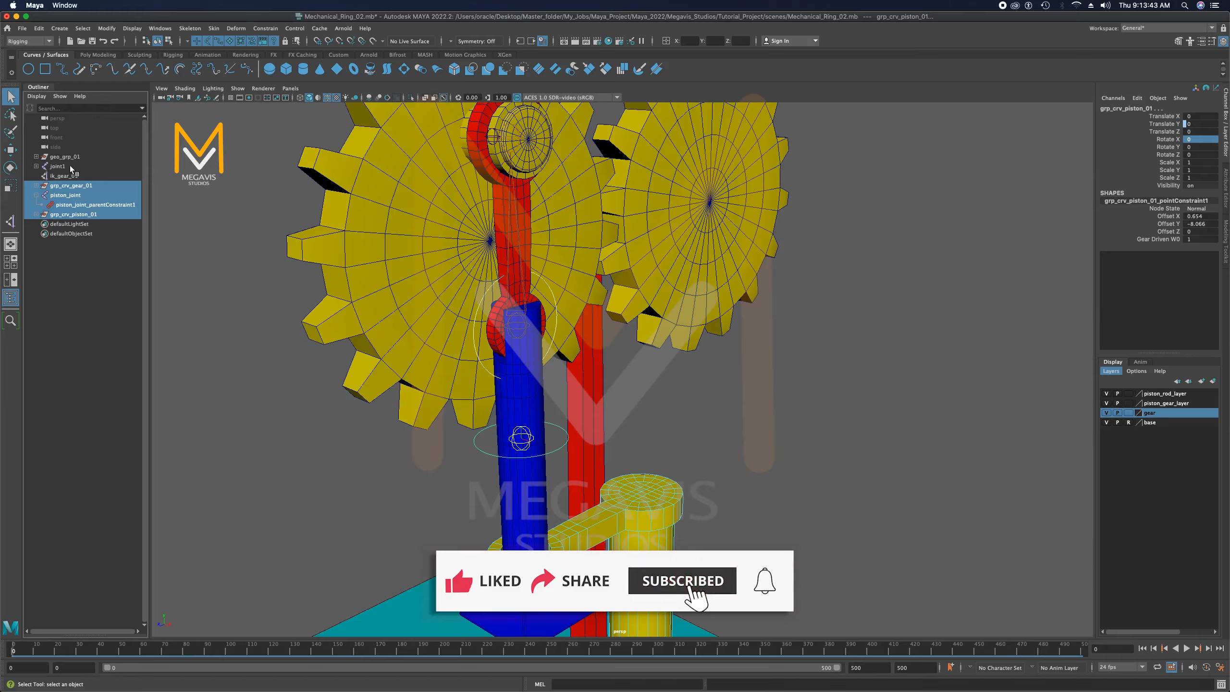
left_click(77, 185)
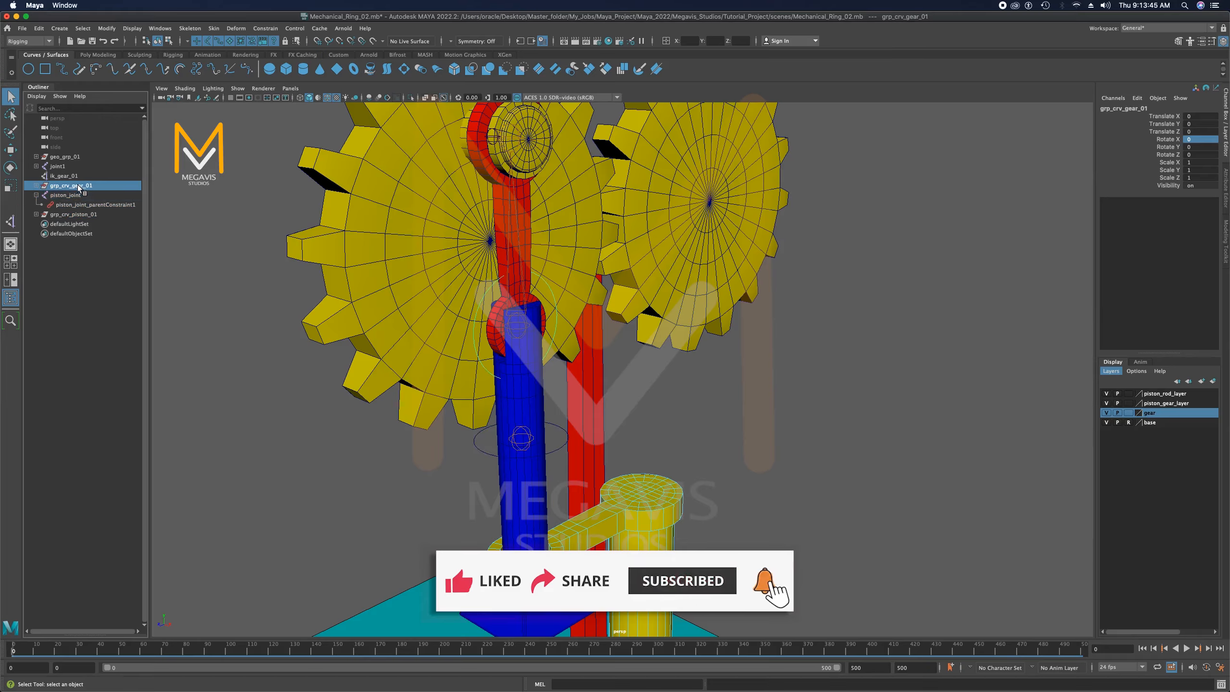
left_click(77, 213, "ctrl")
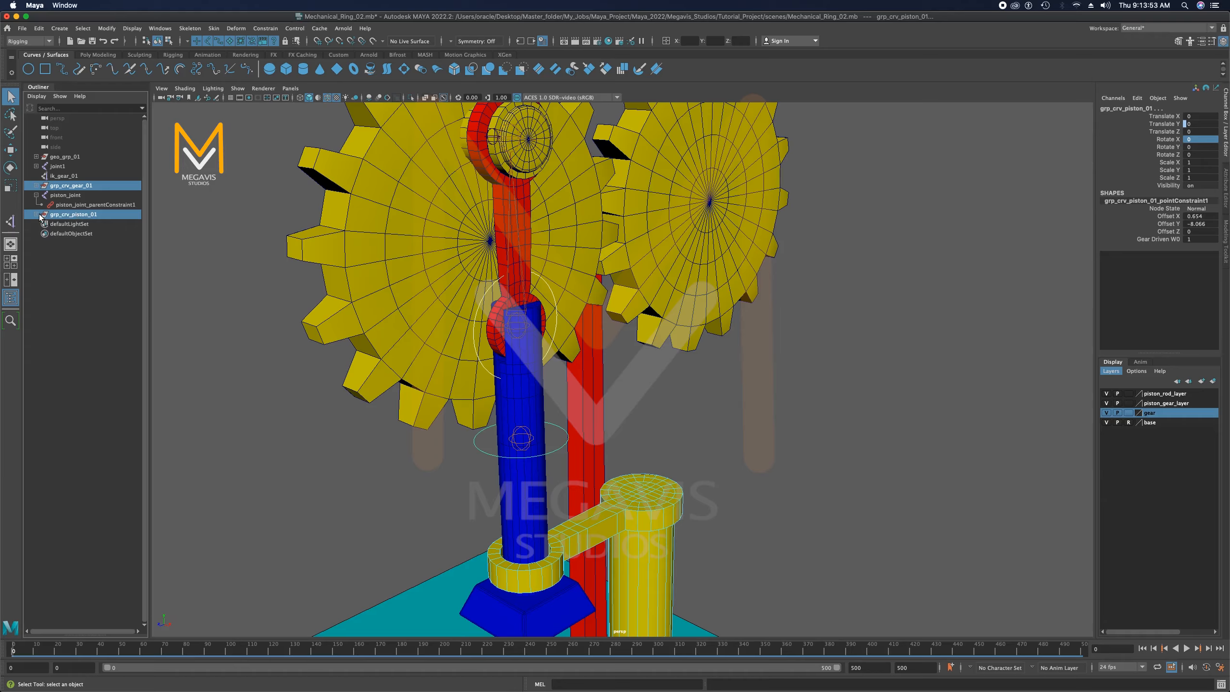
left_click(36, 214)
left_click(73, 214, "ctrl")
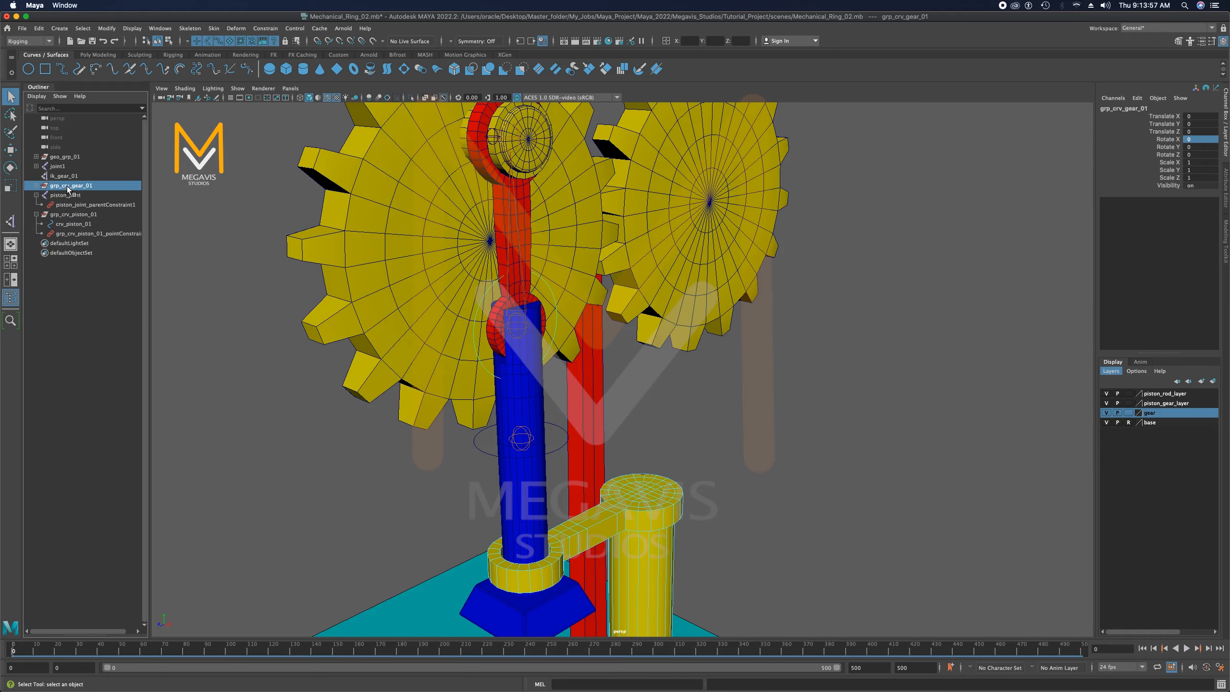
left_click_drag(68, 189, 89, 242)
left_click(73, 224, "ctrl")
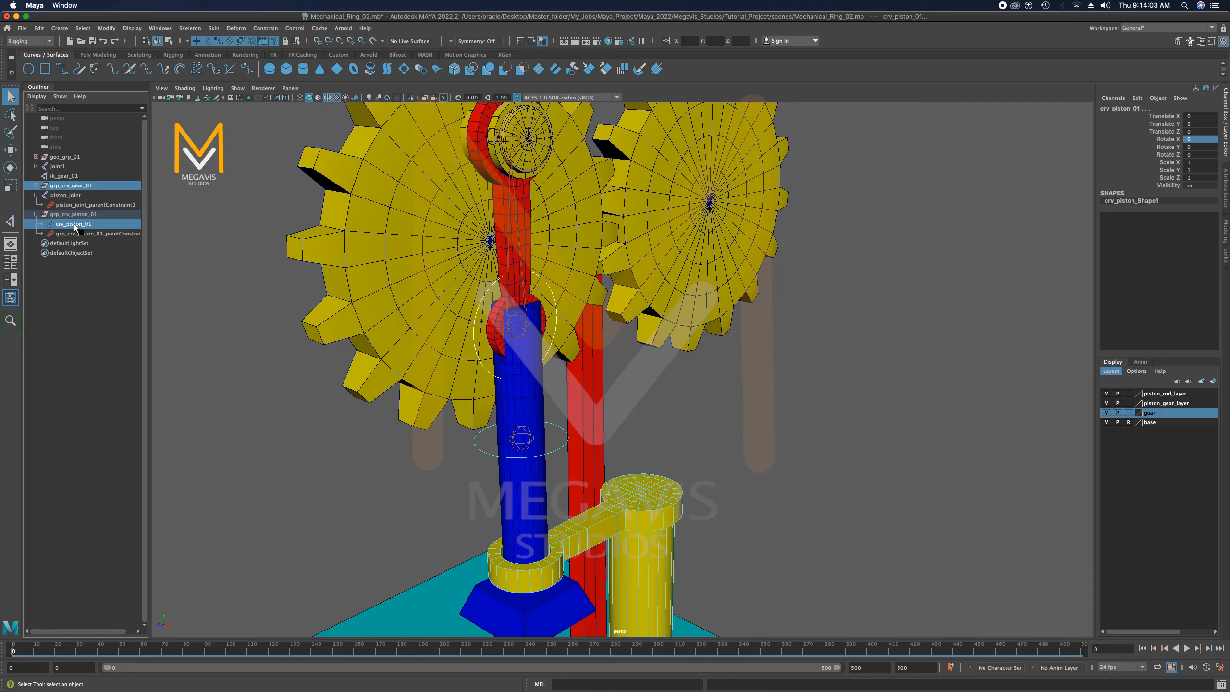
key("p")
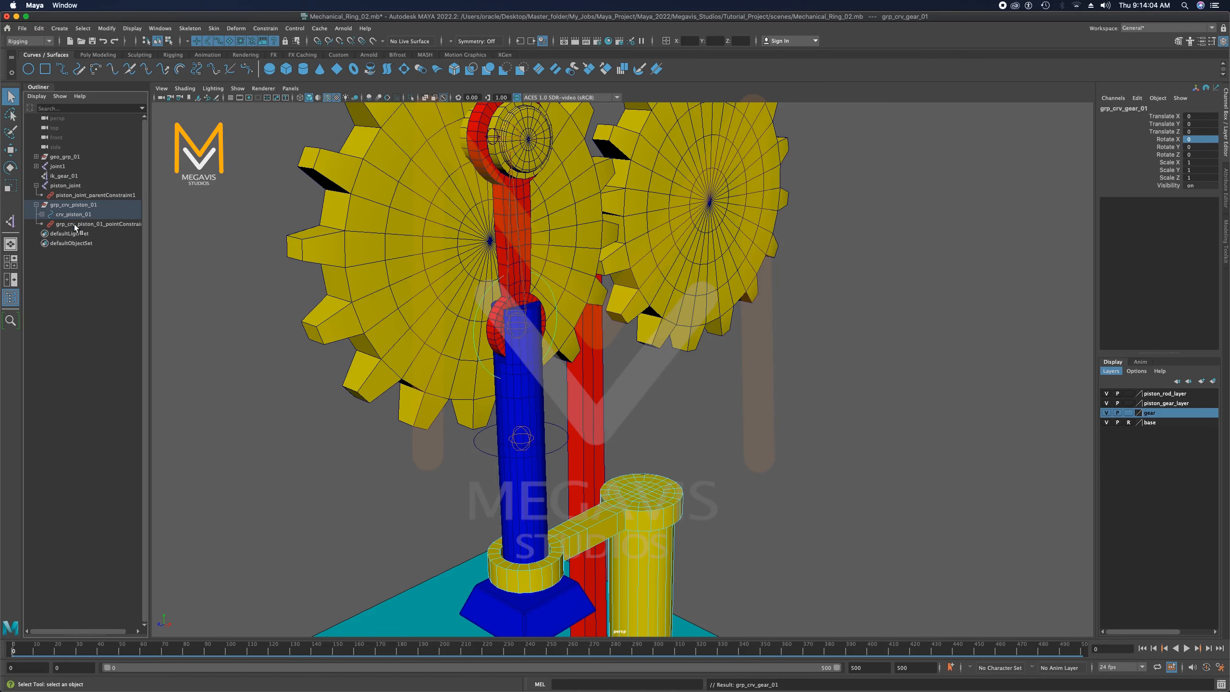
left_click(36, 205)
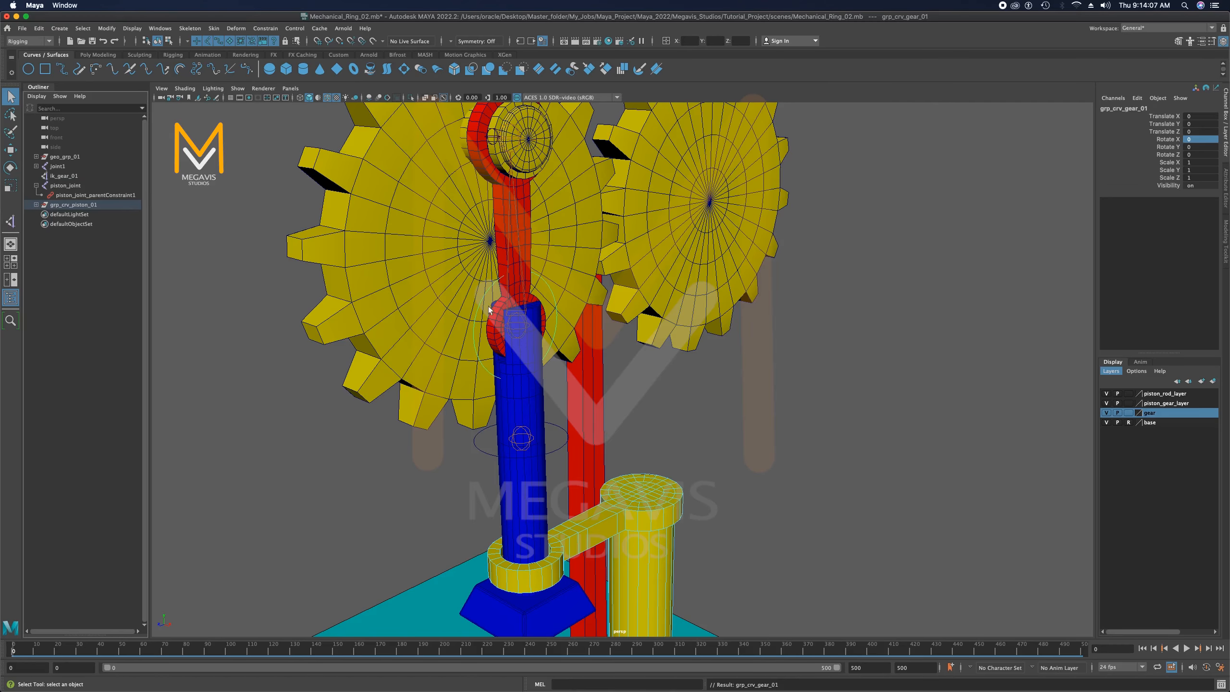
left_click(78, 205)
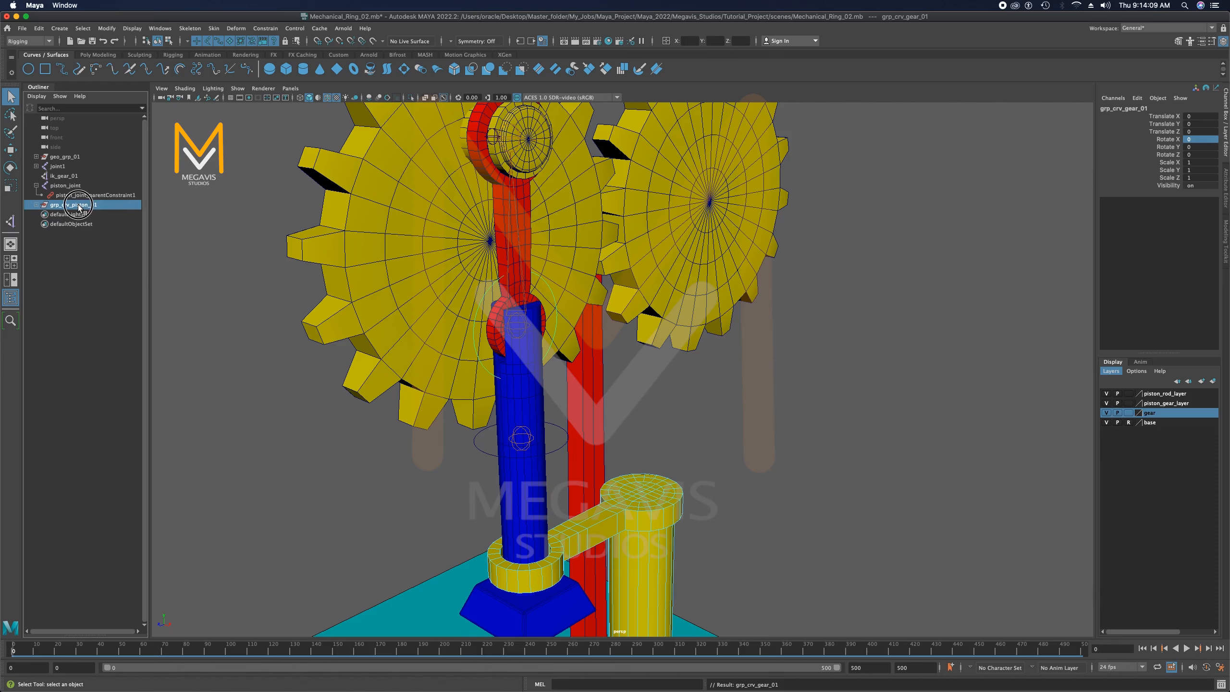
Rotate gear_01 about X to about -916 degrees to test the piston motion, and reset its Rotate X to 0
left_click(560, 449)
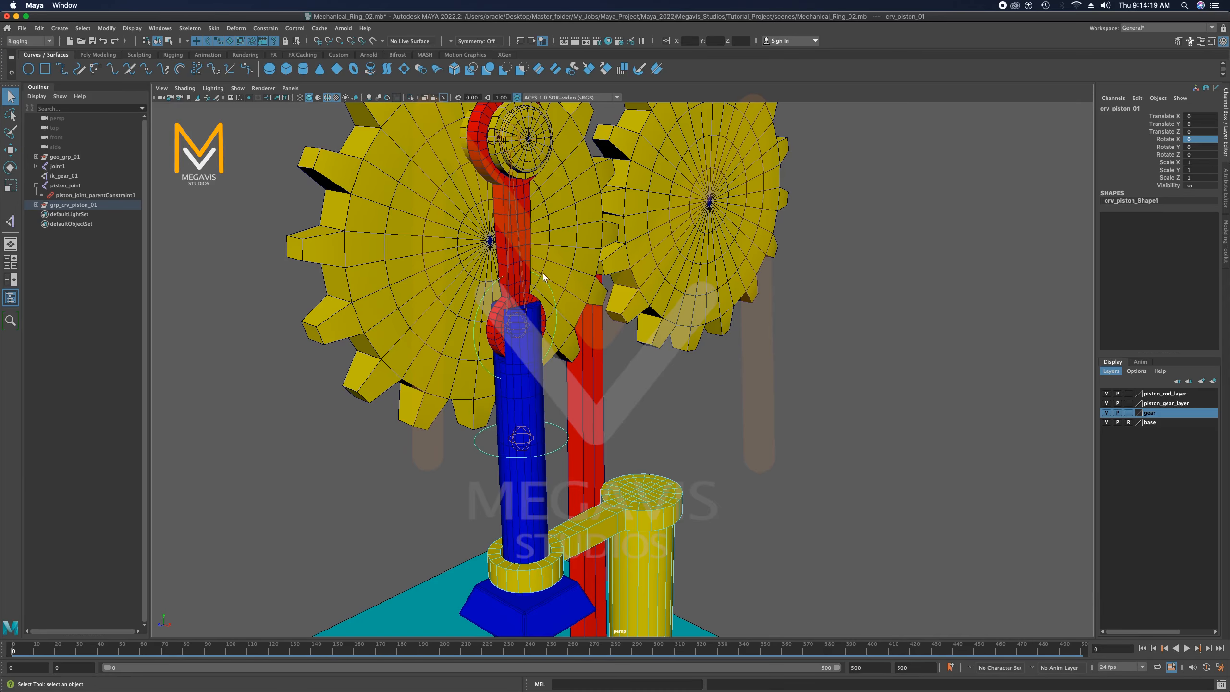
left_click(375, 299)
key("e")
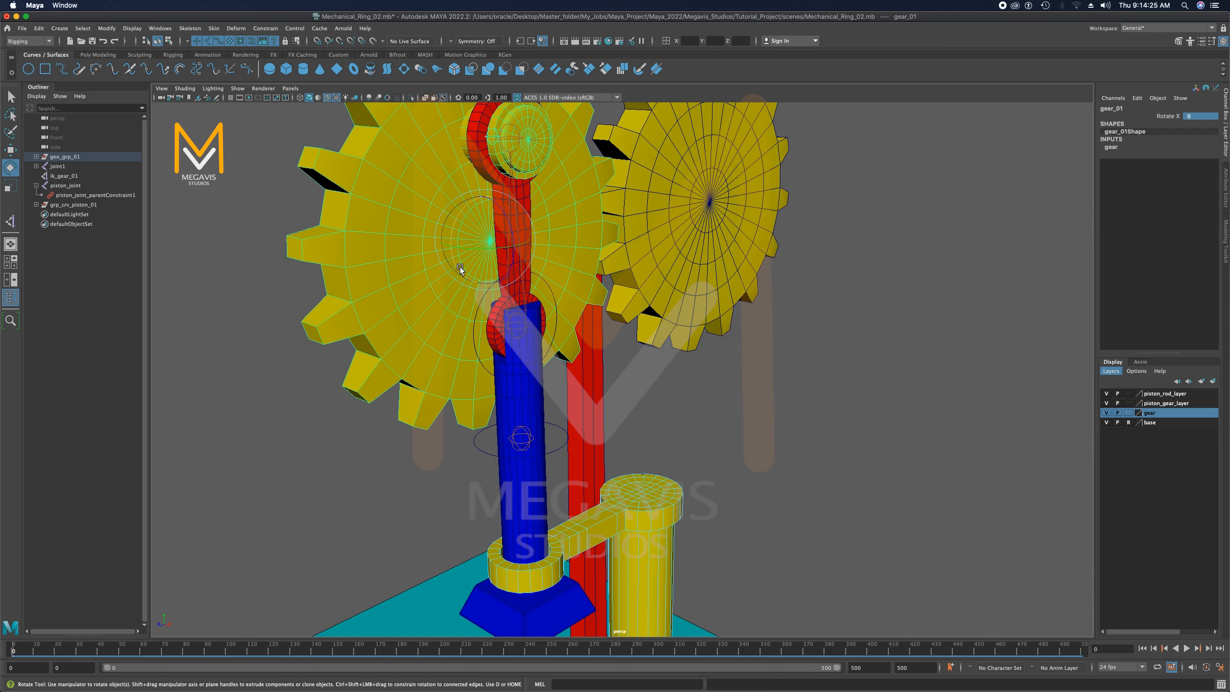
left_click_drag(459, 268, 571, 227)
left_click(1213, 117)
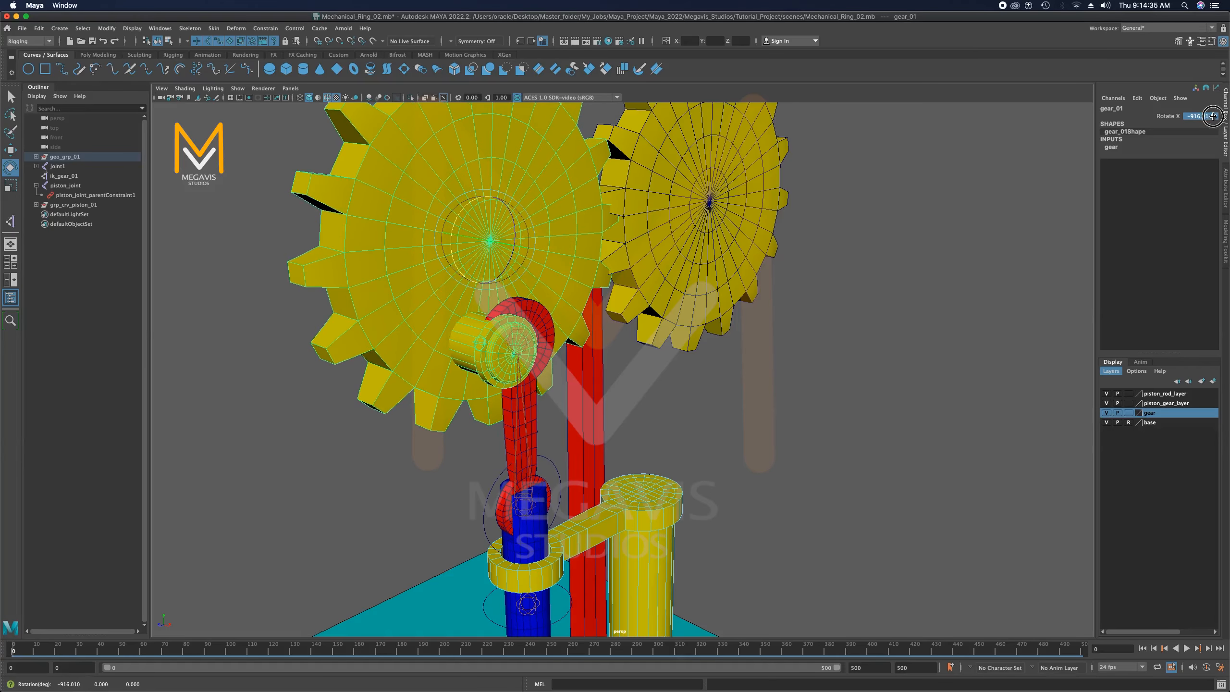
type("0")
key("Return")
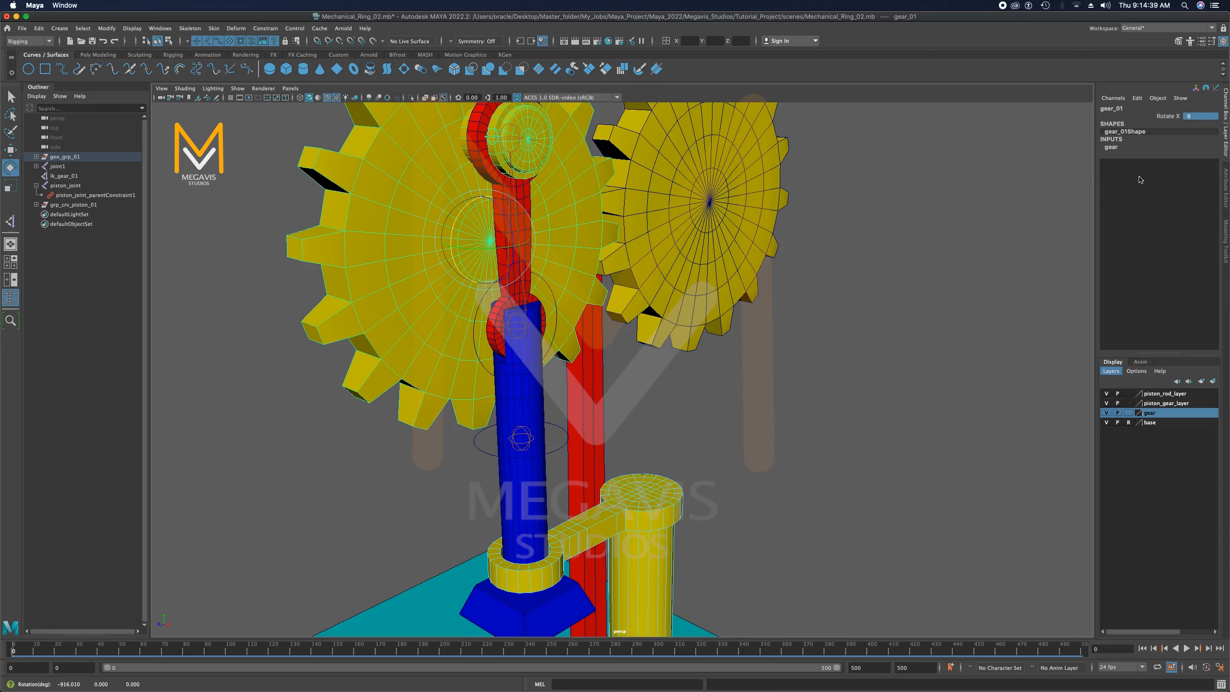
Test-rotate gear_01 about X with the Rotate tool and undo the rotation
scroll(846, 291, "down", 5)
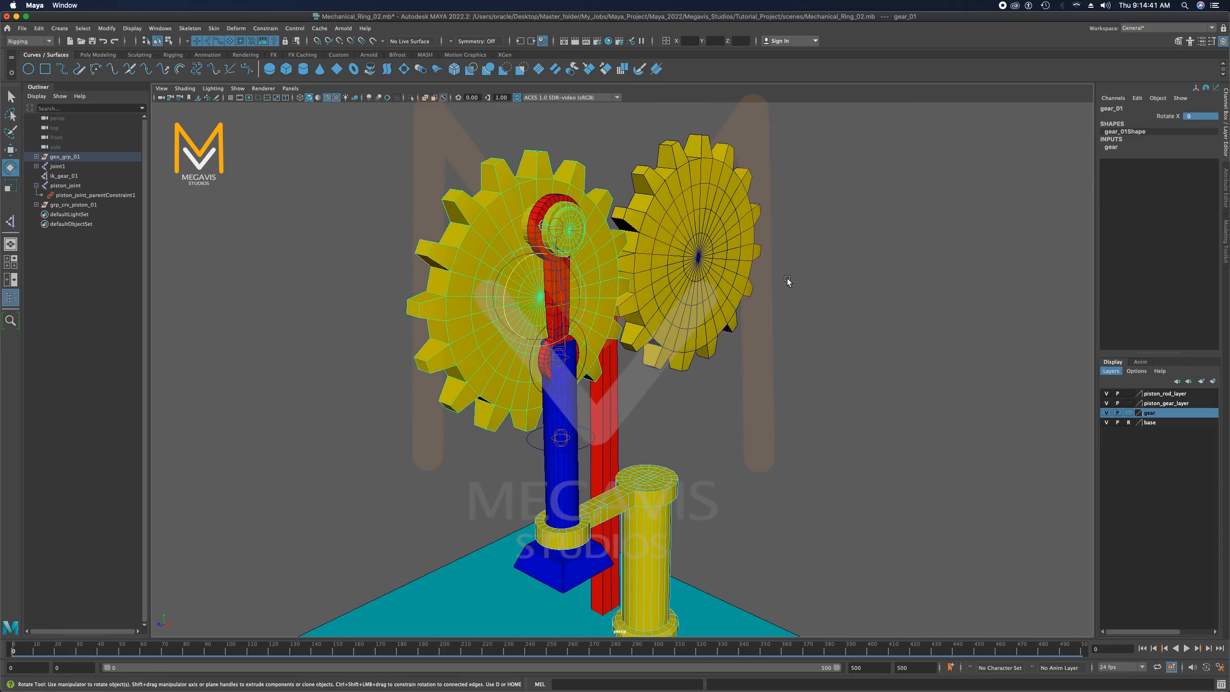
key("q")
left_click_drag(697, 318, 683, 266, "alt")
scroll(682, 264, "up", 4)
middle_click_drag(682, 265, 682, 303, "alt")
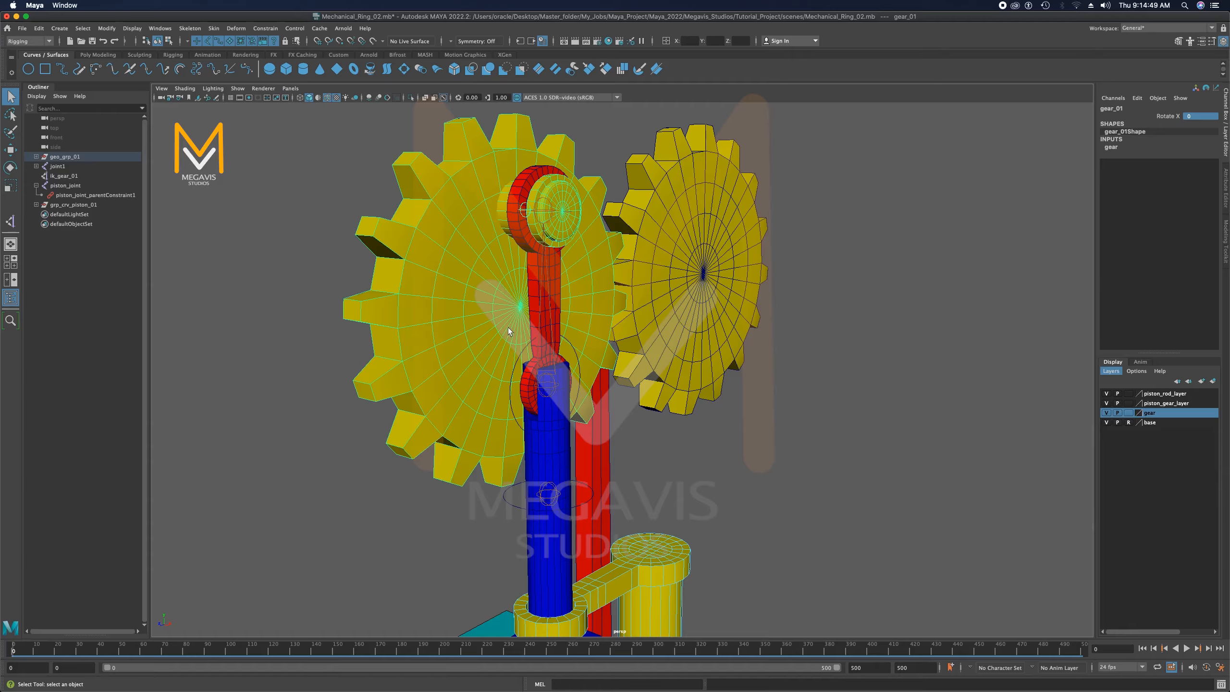
key("e")
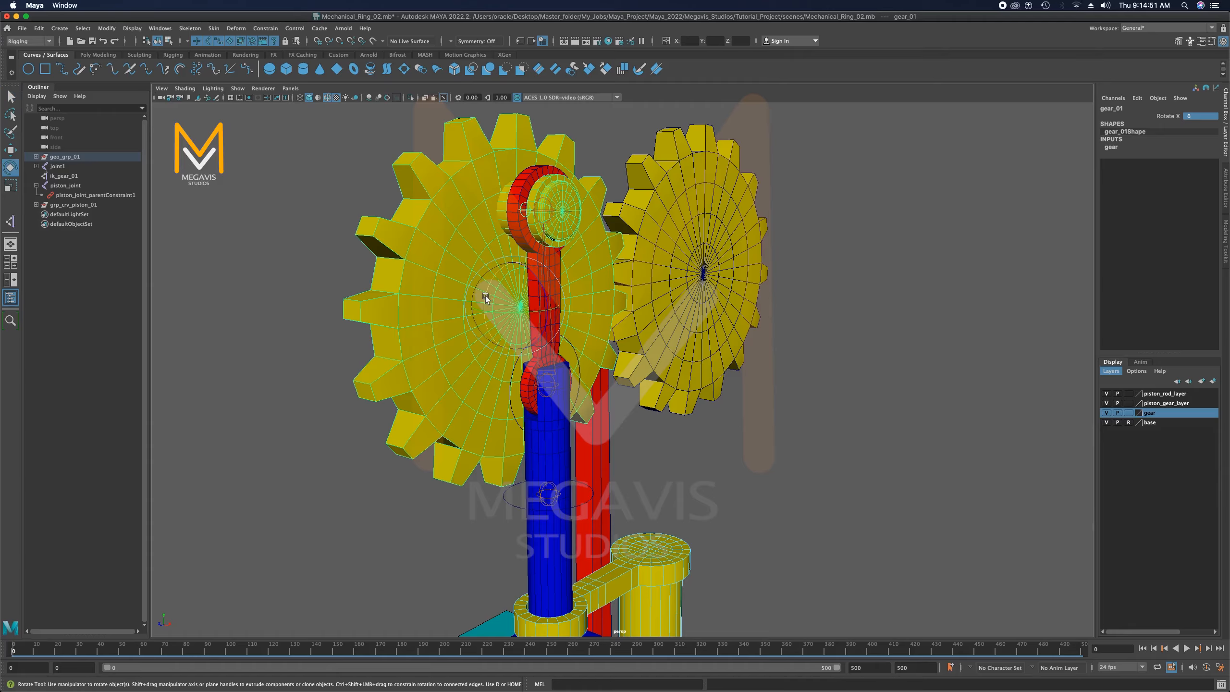
left_click_drag(489, 295, 485, 306)
key("ctrl+z")
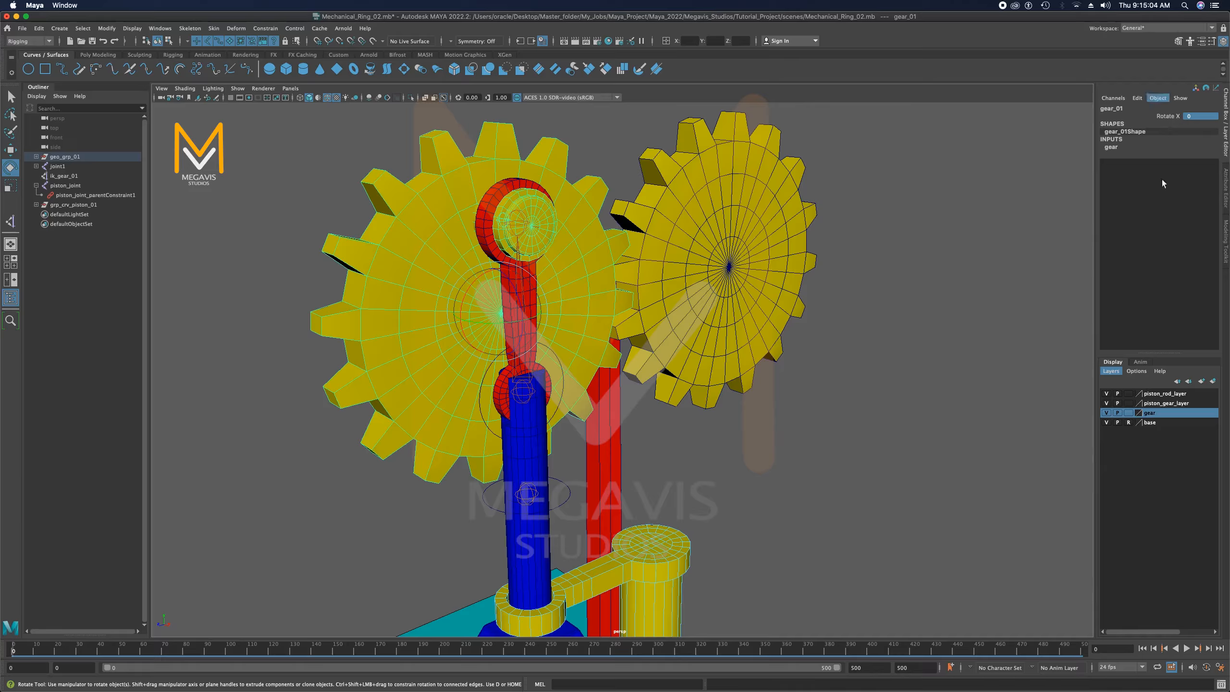
Scrub gear_01's Rotate X channel to -8.644 as a direction test, and set it back to 0
left_click(1167, 118)
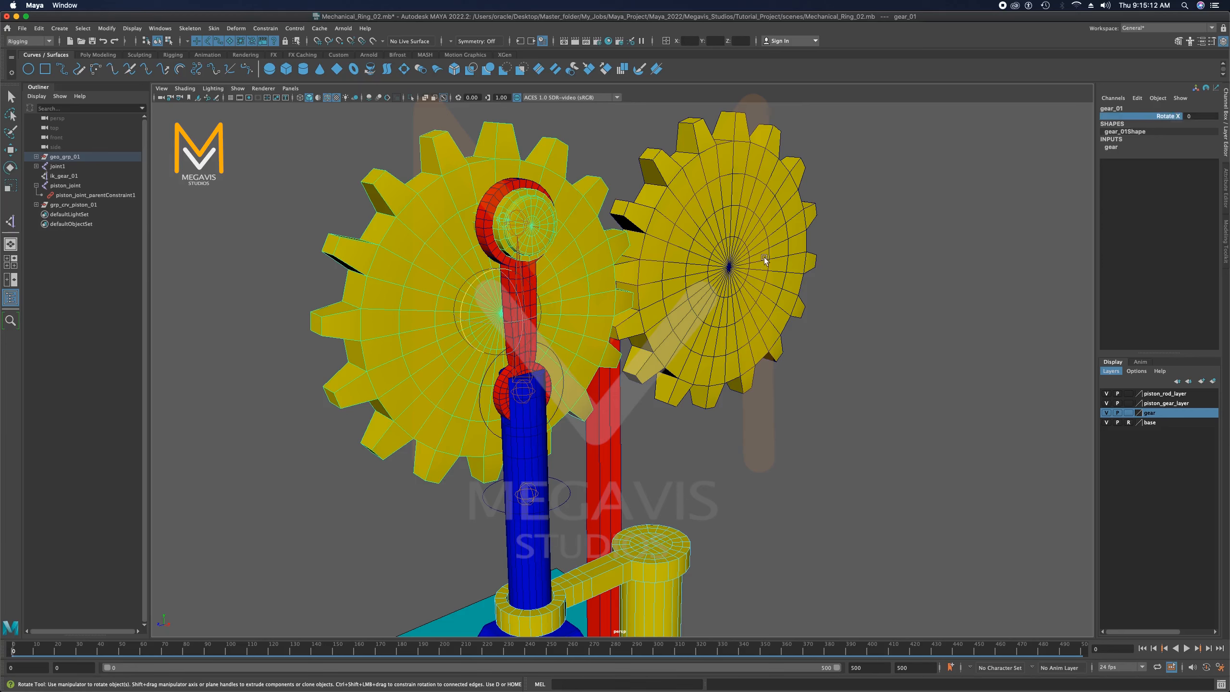
middle_click_drag(764, 257, 780, 236)
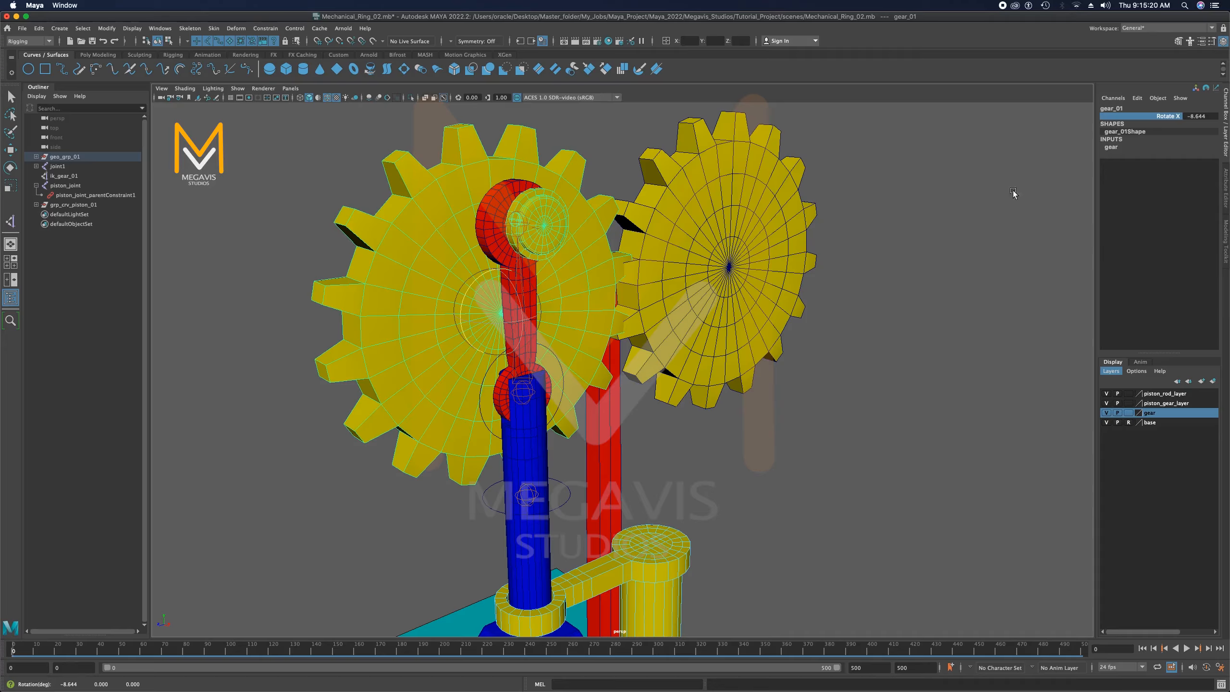
left_click(1211, 116)
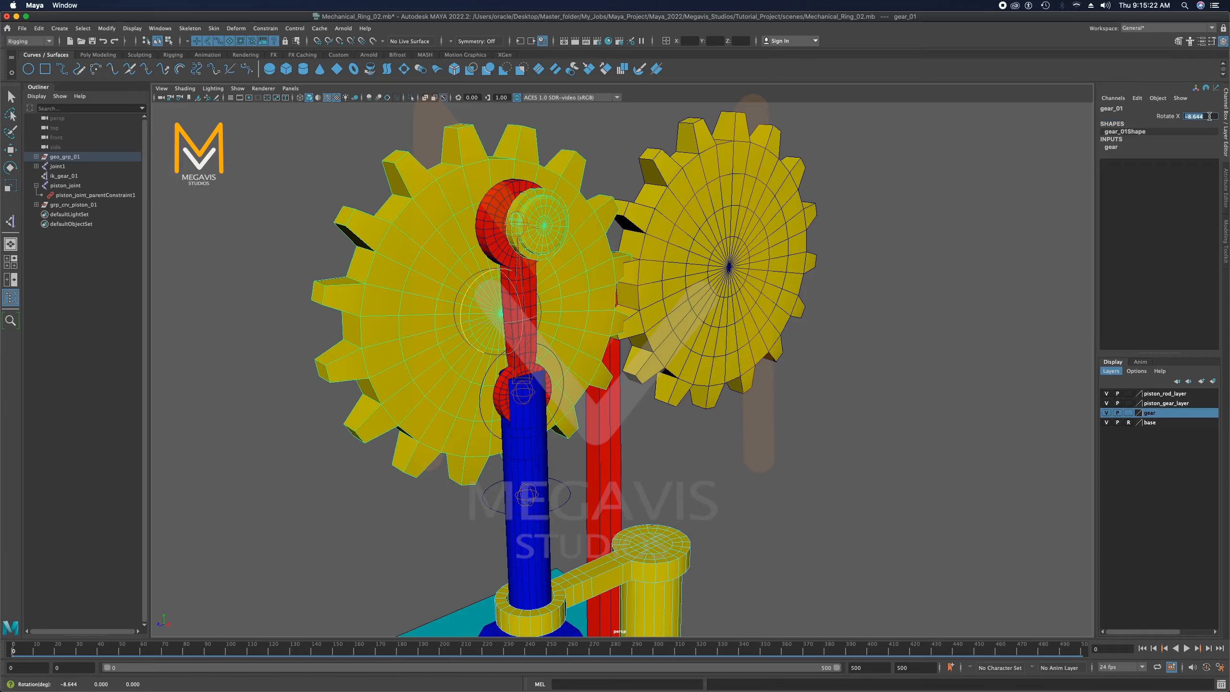
type("0")
key("Return")
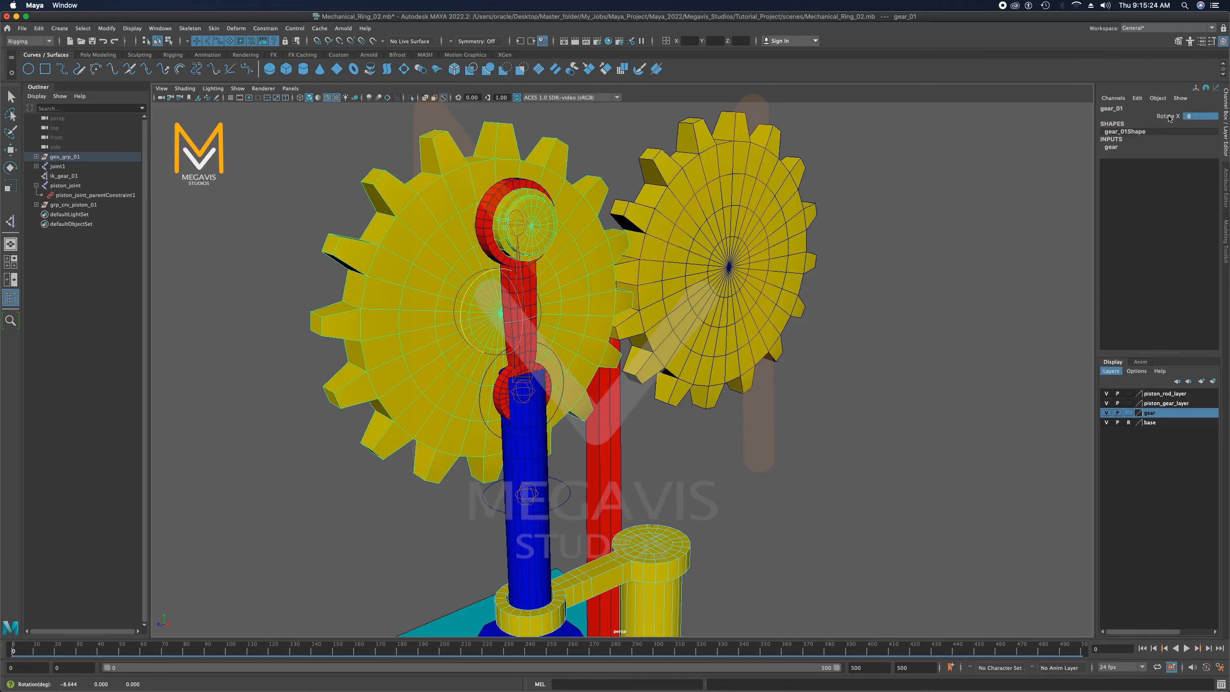
Open the Expression Editor for gear_01's Rotate X attribute, and enlarge the window clear of the piston
left_click(1167, 116)
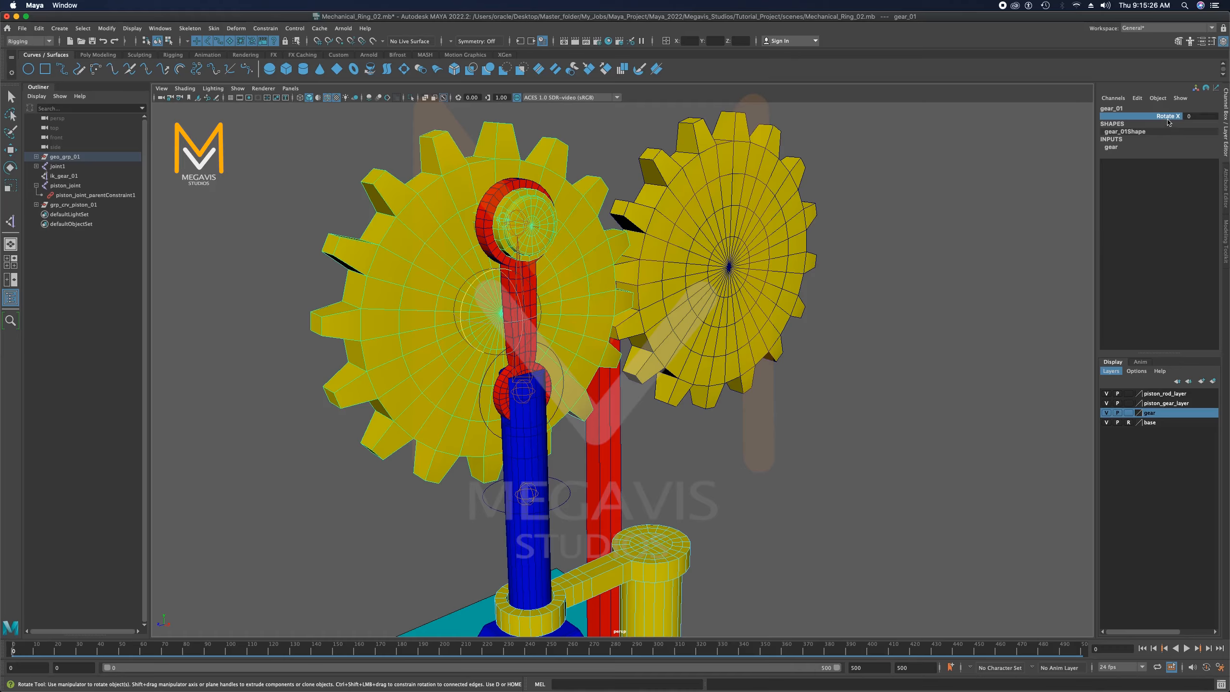
left_click(1137, 98)
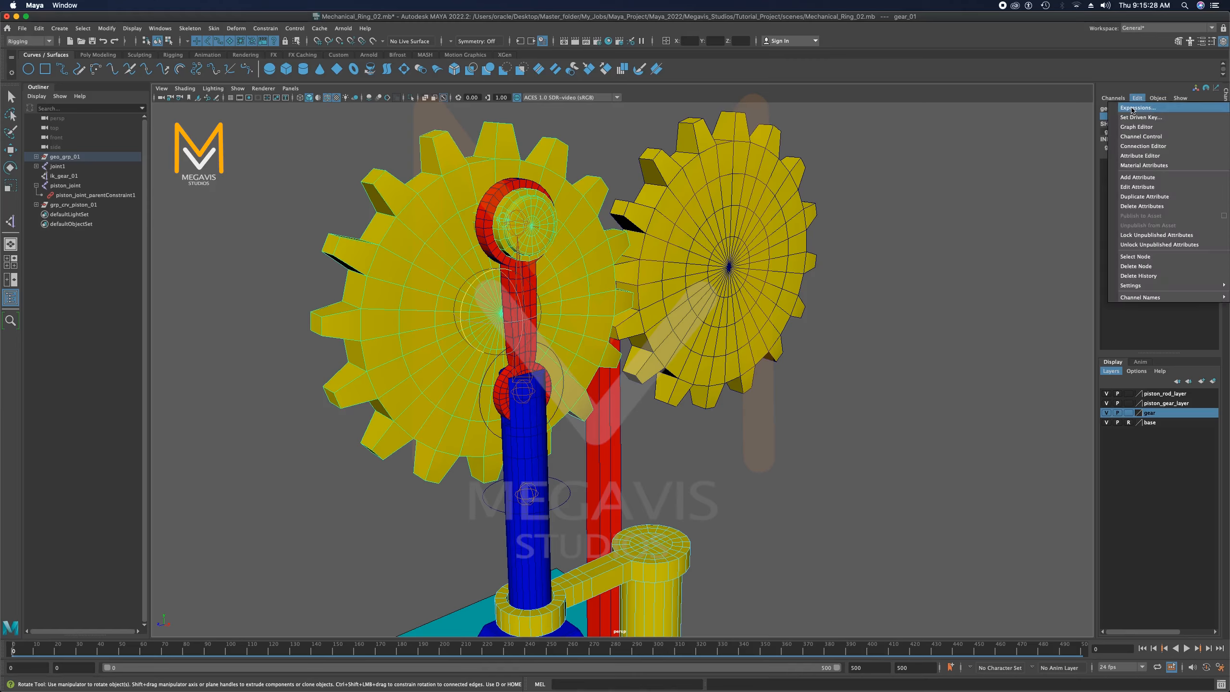
left_click(1131, 108)
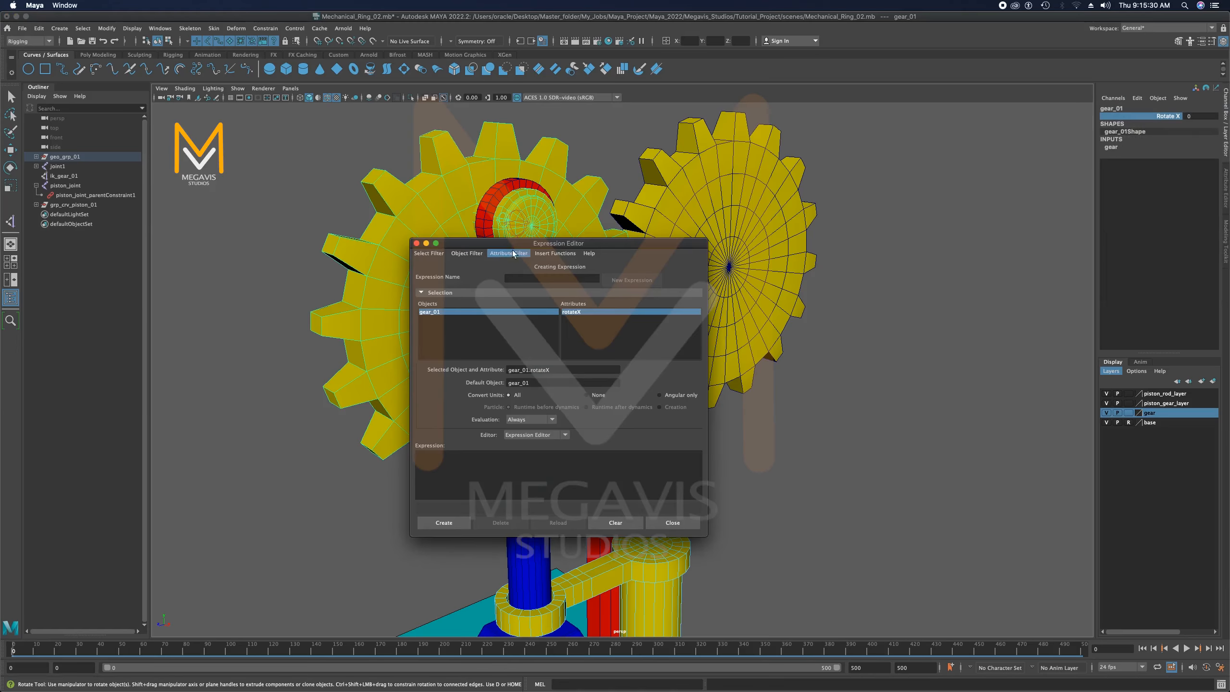
left_click_drag(504, 243, 795, 154)
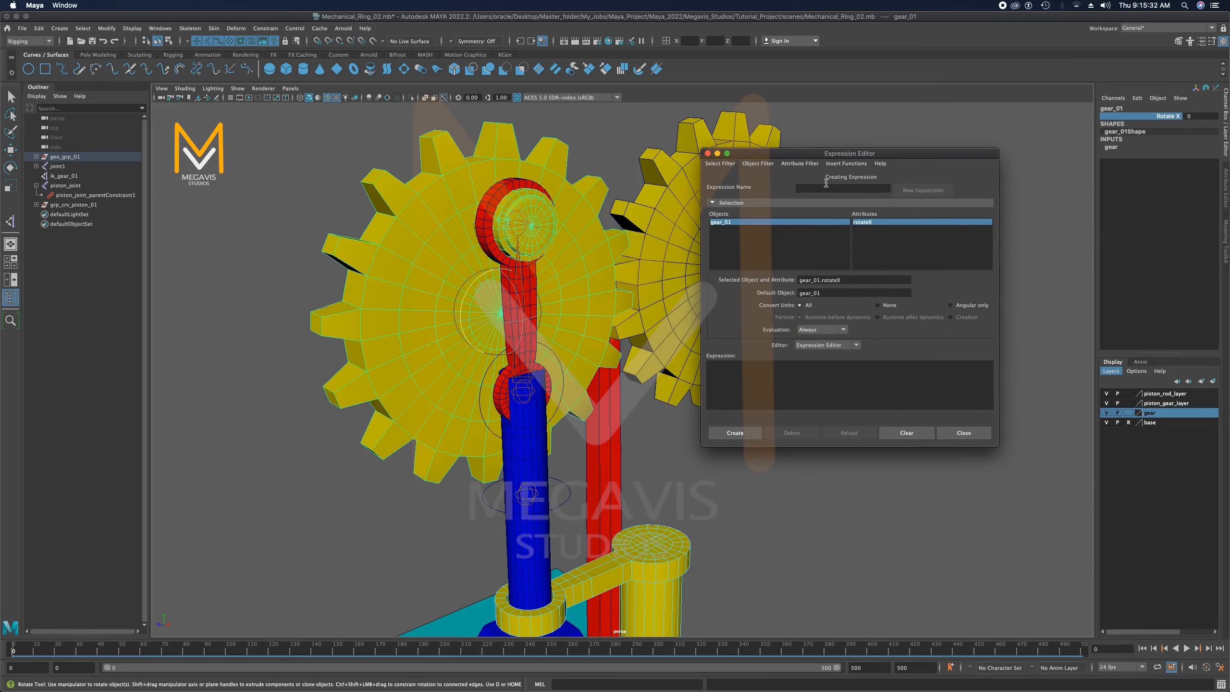
left_click_drag(876, 152, 866, 132)
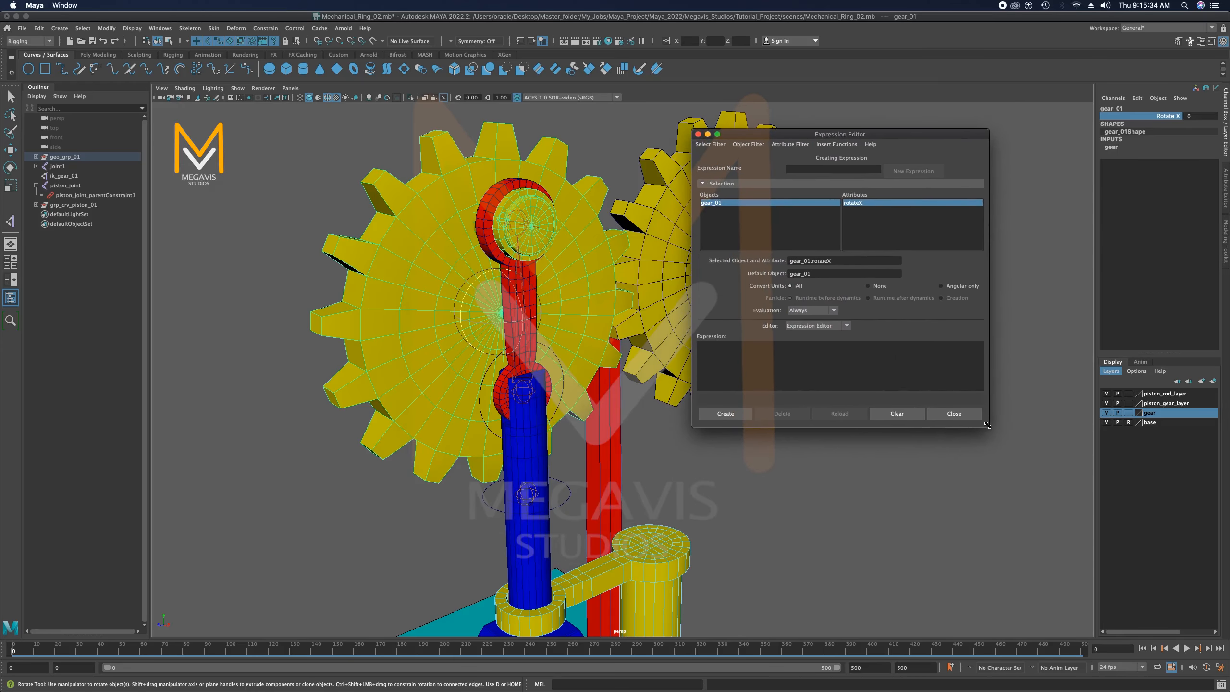
left_click_drag(986, 424, 1033, 485)
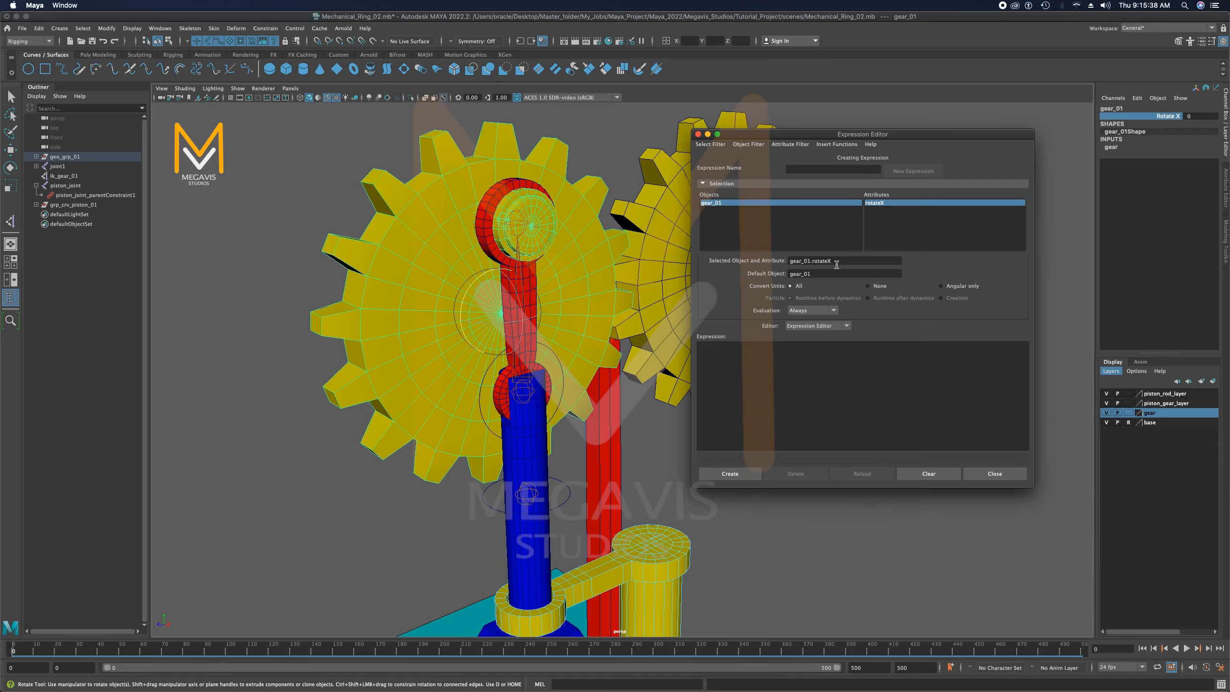
Create the expression "gear_01.rotateX = time * 50;" to drive the gear's rotation
left_click_drag(844, 262, 774, 262)
left_click(721, 342)
scroll(753, 366, "up", 1, "ctrl")
scroll(753, 367, "up", 4, "ctrl")
scroll(753, 362, "up", 1, "ctrl")
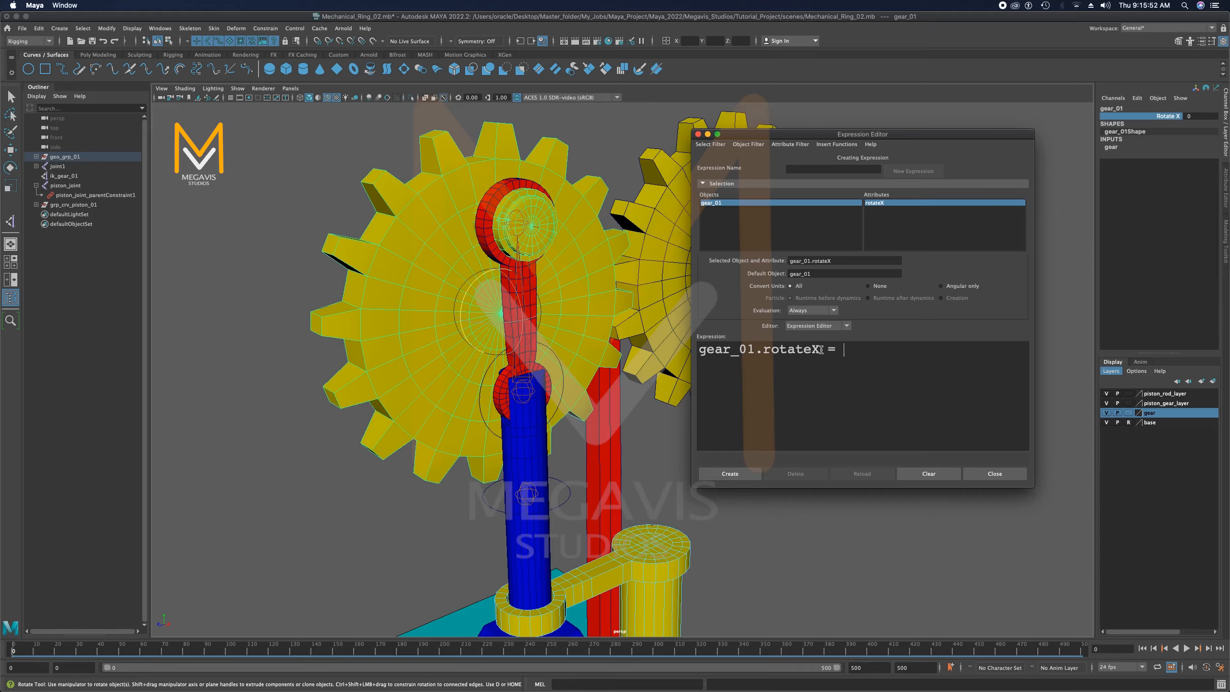
type("time *")
type("50;")
left_click(729, 474)
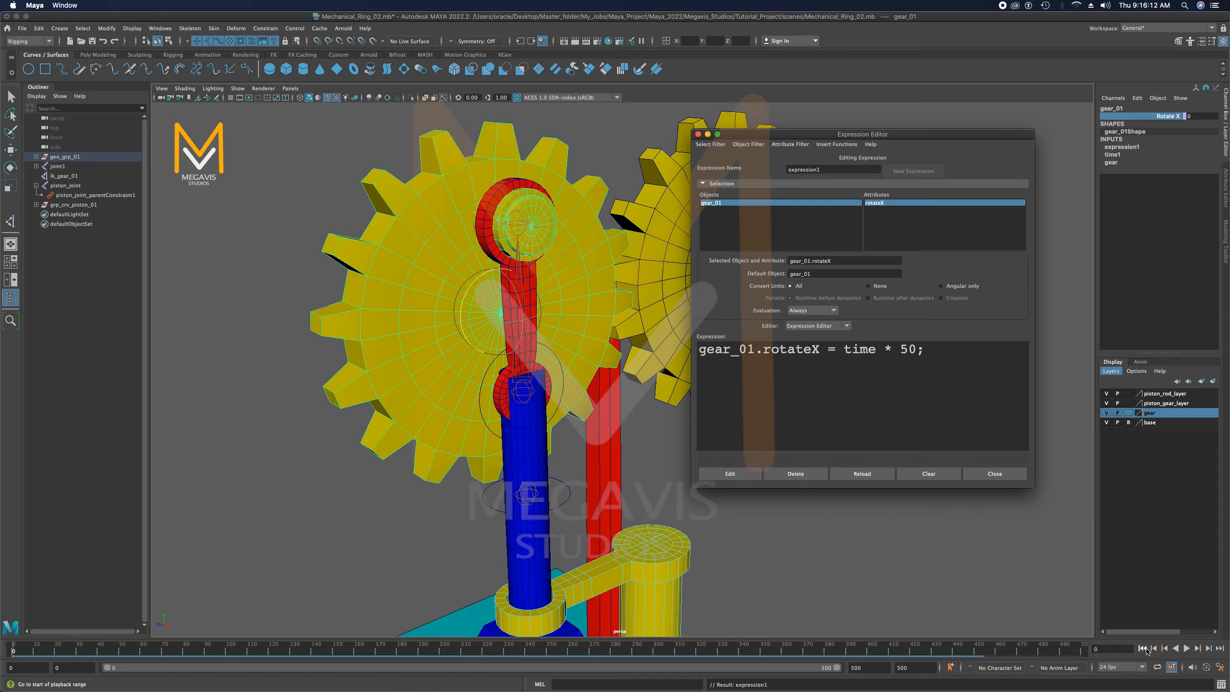
Play the animation from the first frame to check the gear's rotation direction, and stop playback
left_click(1144, 649)
left_click(1186, 648)
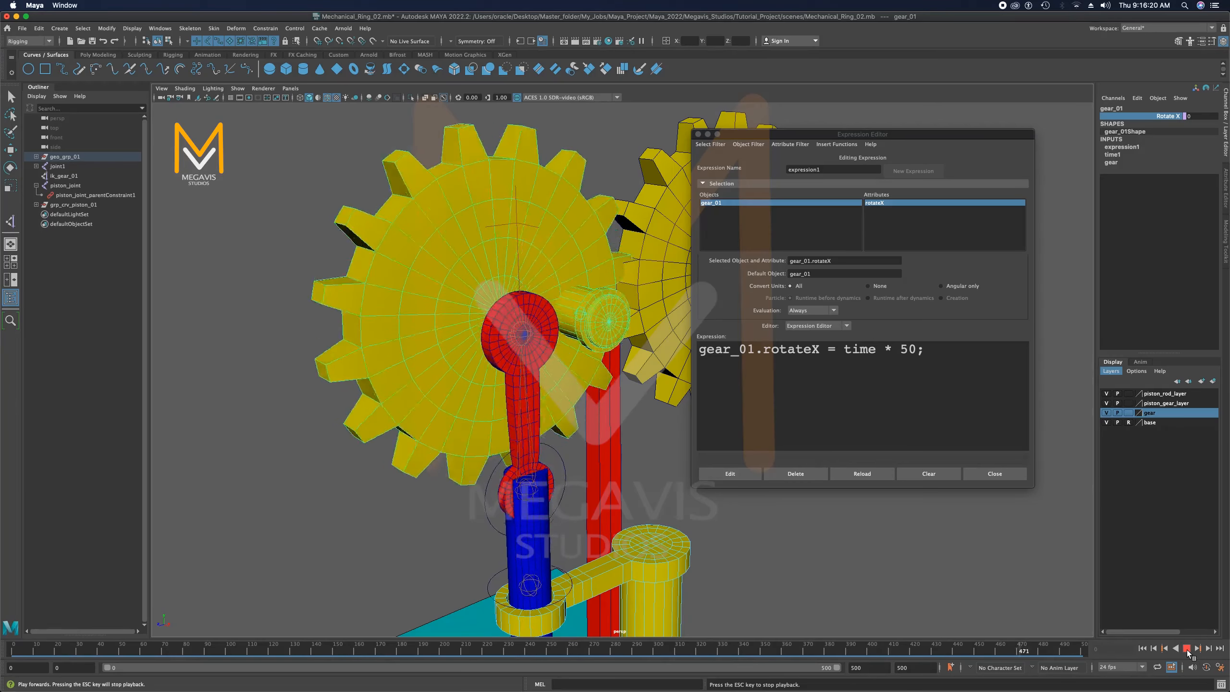
left_click(1186, 648)
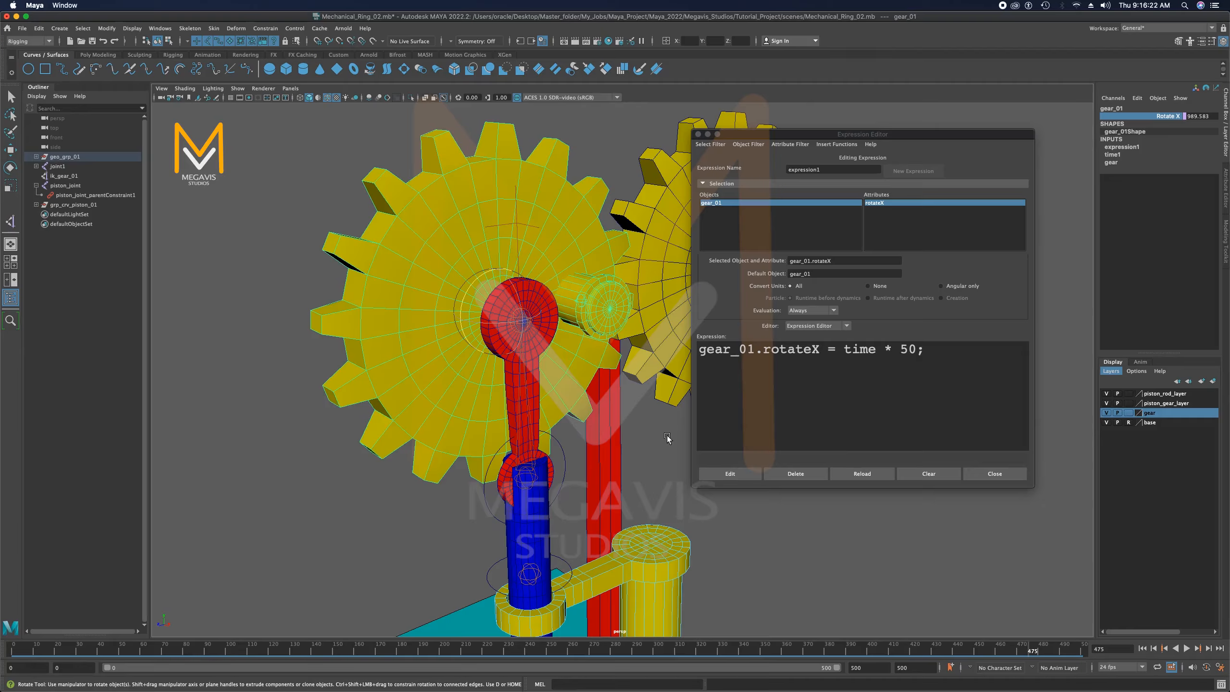
Edit the expression to "gear_01.rotateX = time * - 50;" so the gear turns the opposite way
left_click(904, 351)
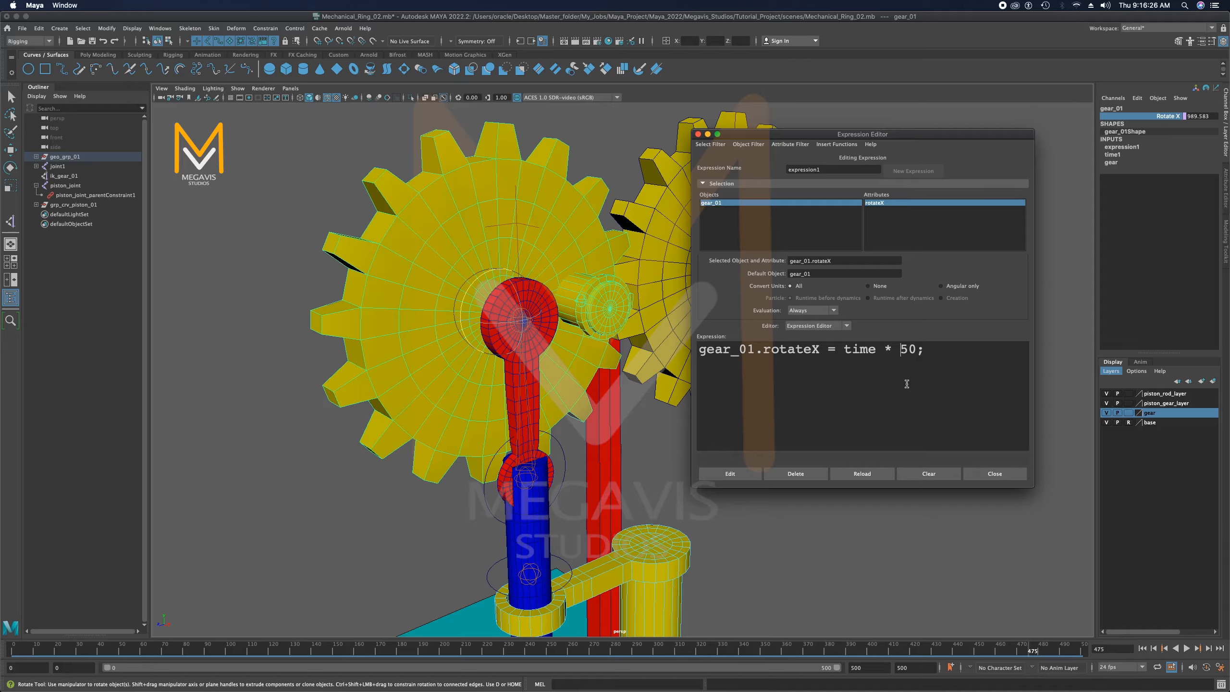
type("-")
left_click(732, 474)
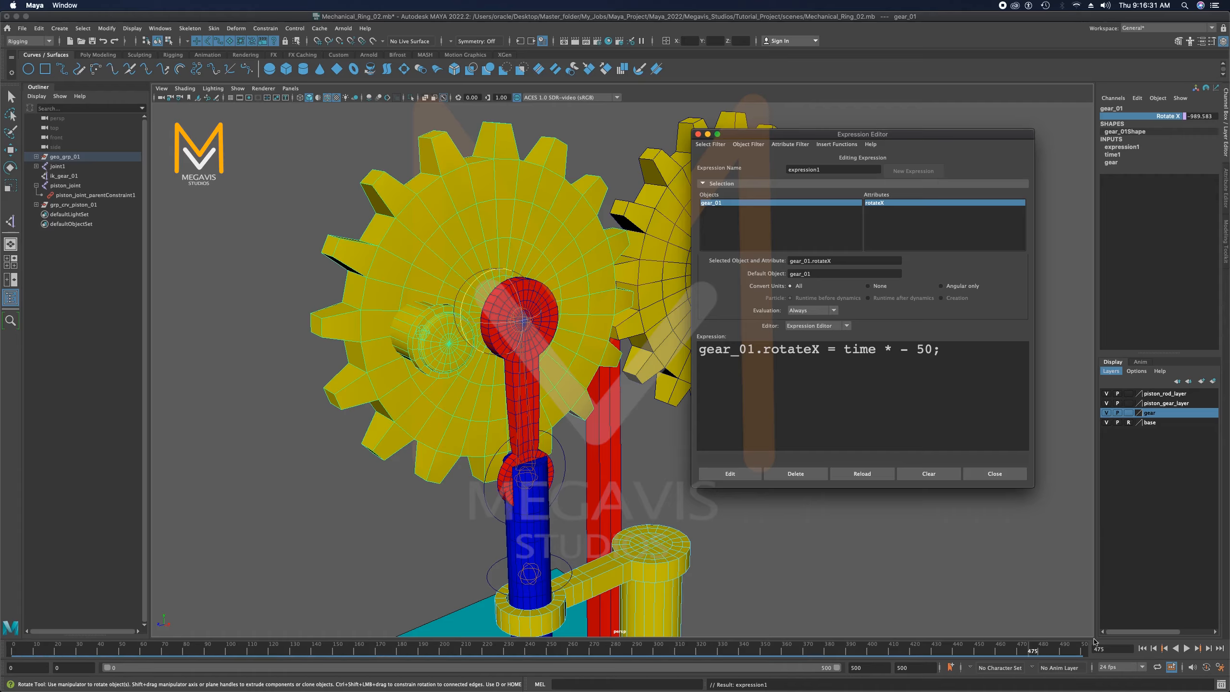
Play the reversed gear animation from the start, stop it and return to the first frame
left_click(1142, 648)
left_click(1186, 648)
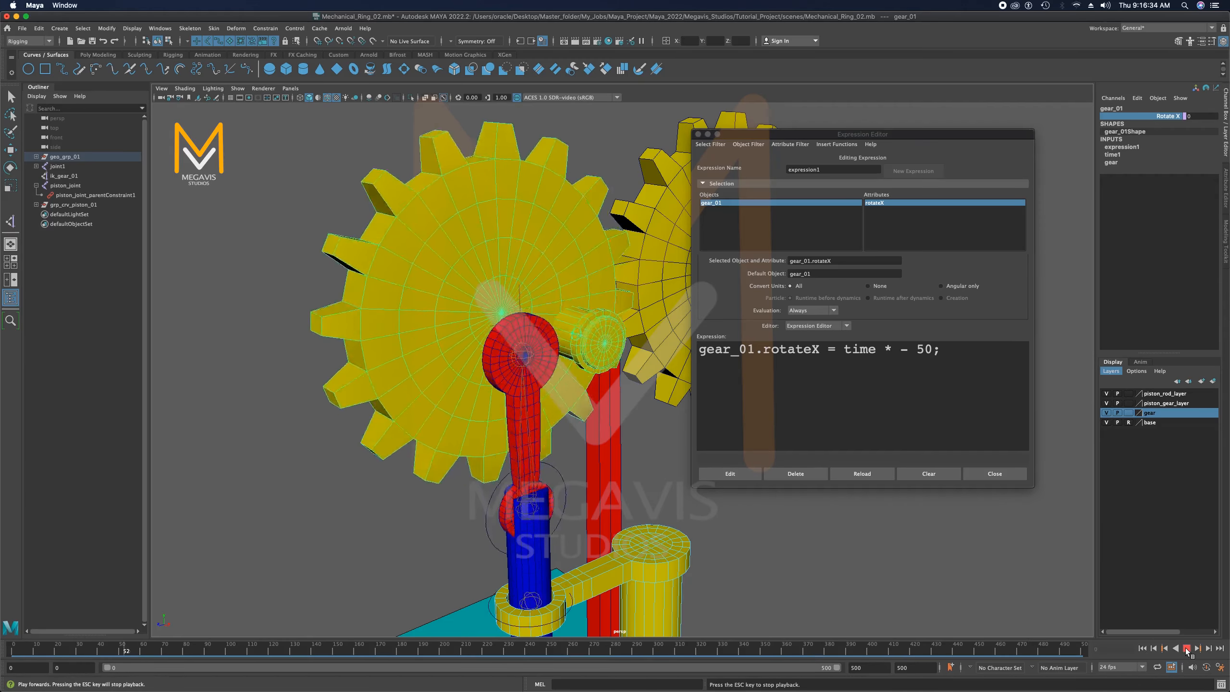
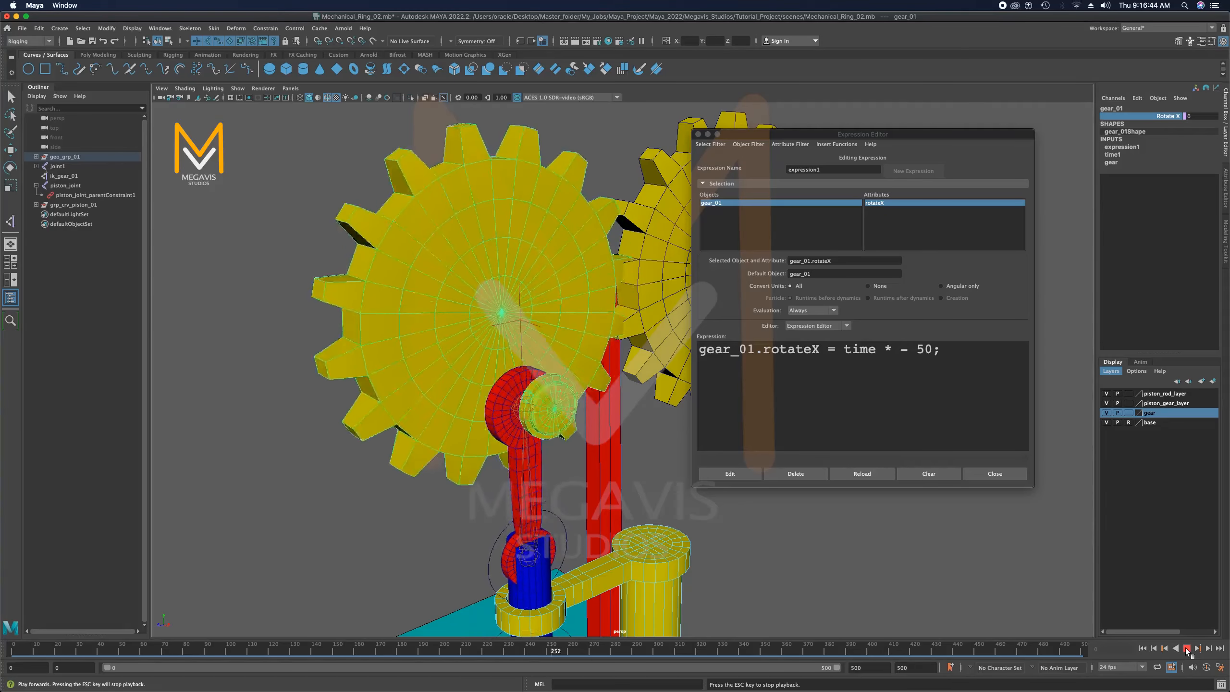
left_click(1186, 649)
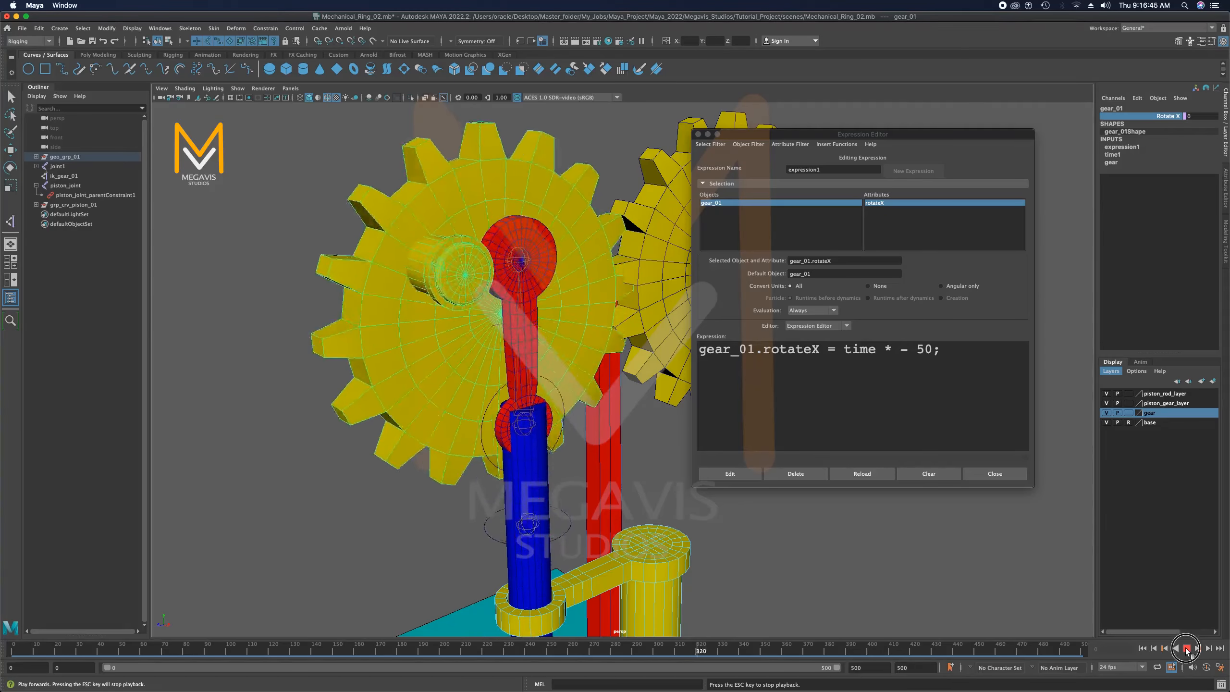
left_click(1142, 648)
Select the ik_gear_01 handle and activate the Move tool on it
left_click_drag(543, 342, 358, 275, "alt")
left_click(76, 176)
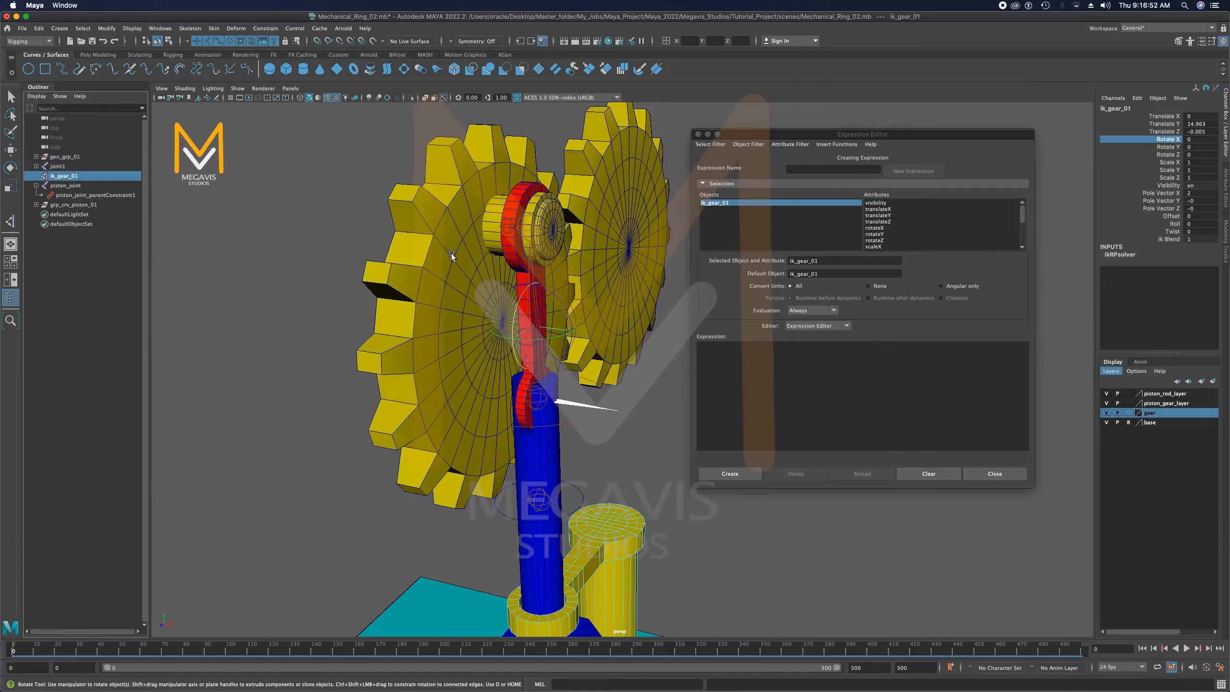
key("w")
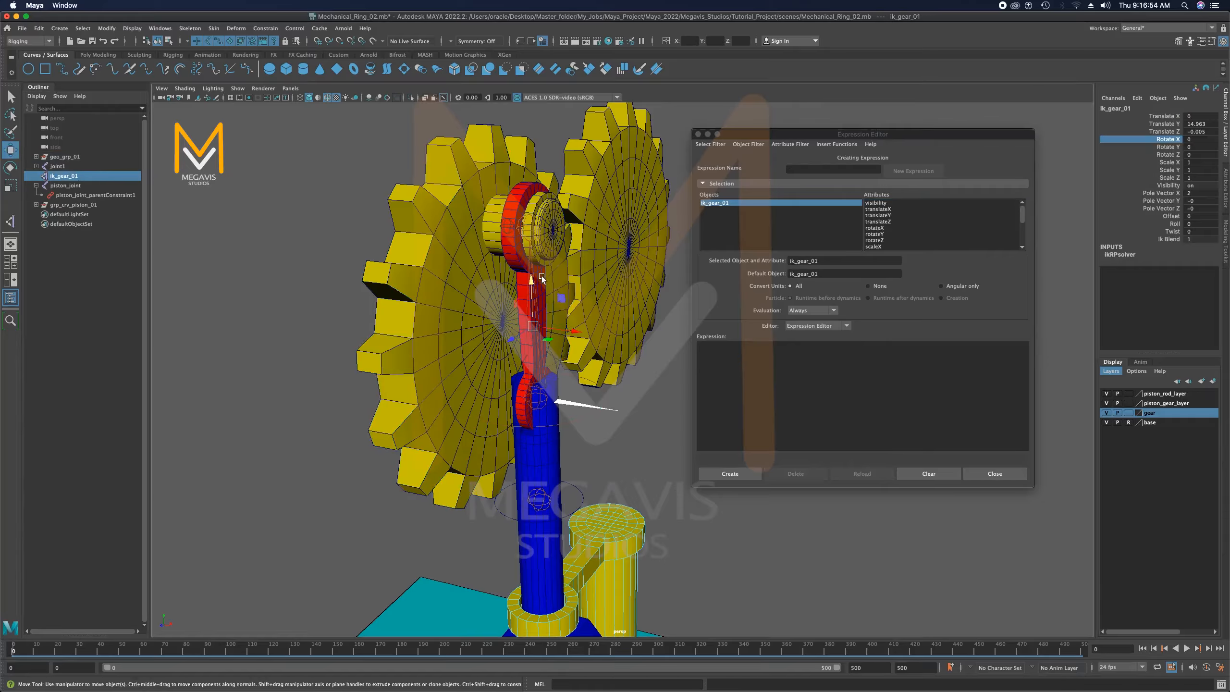
left_click_drag(573, 262, 549, 294, "alt")
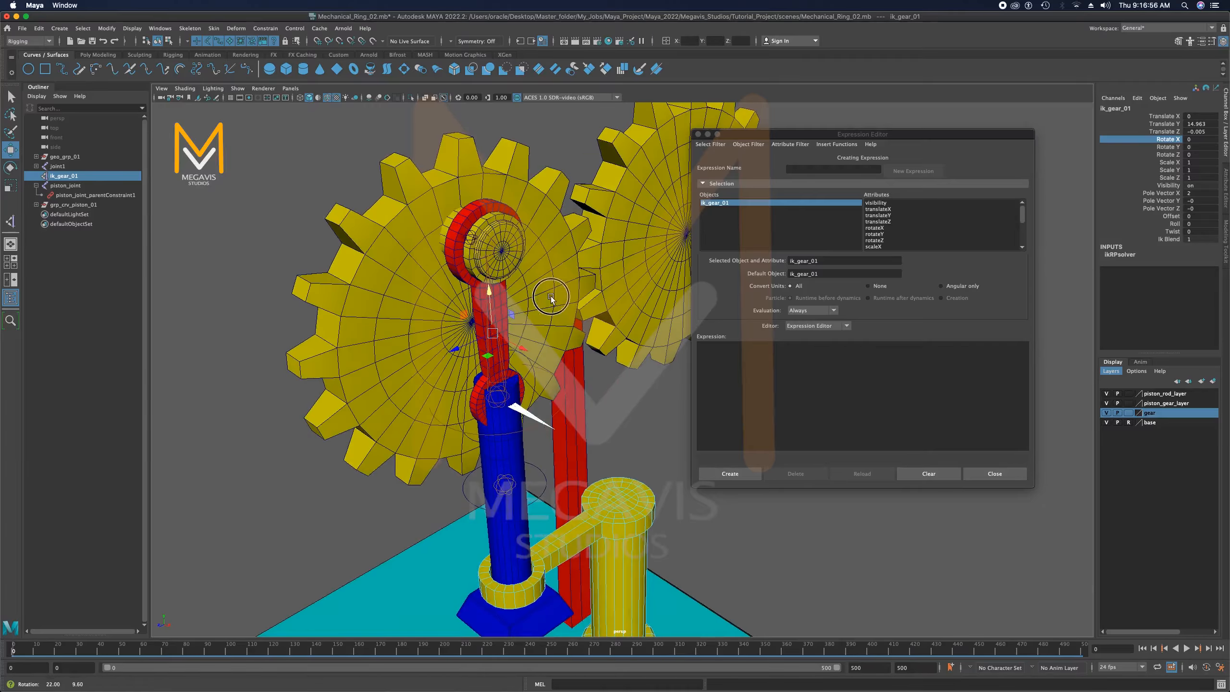
Hide the piston_rod_layer, piston_gear_layer and base layers, and set the gear layer to template display to expose the IK handle
left_click(1106, 393)
left_click(1106, 403)
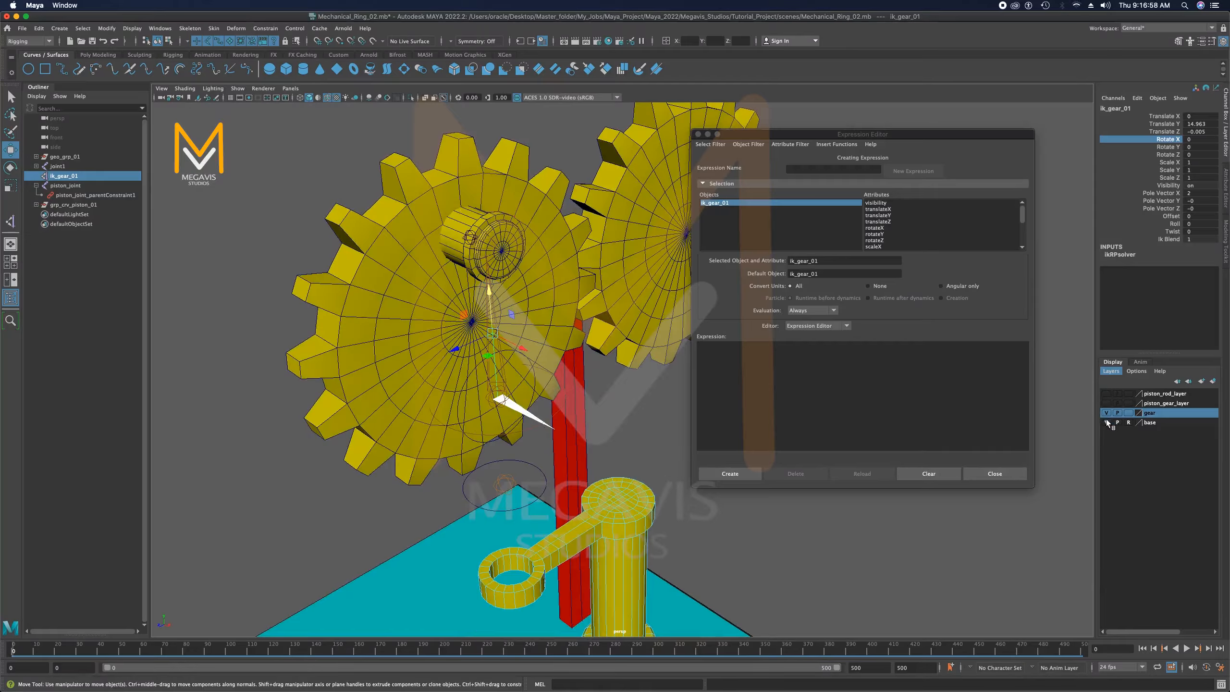
left_click(1107, 423)
left_click(1105, 413)
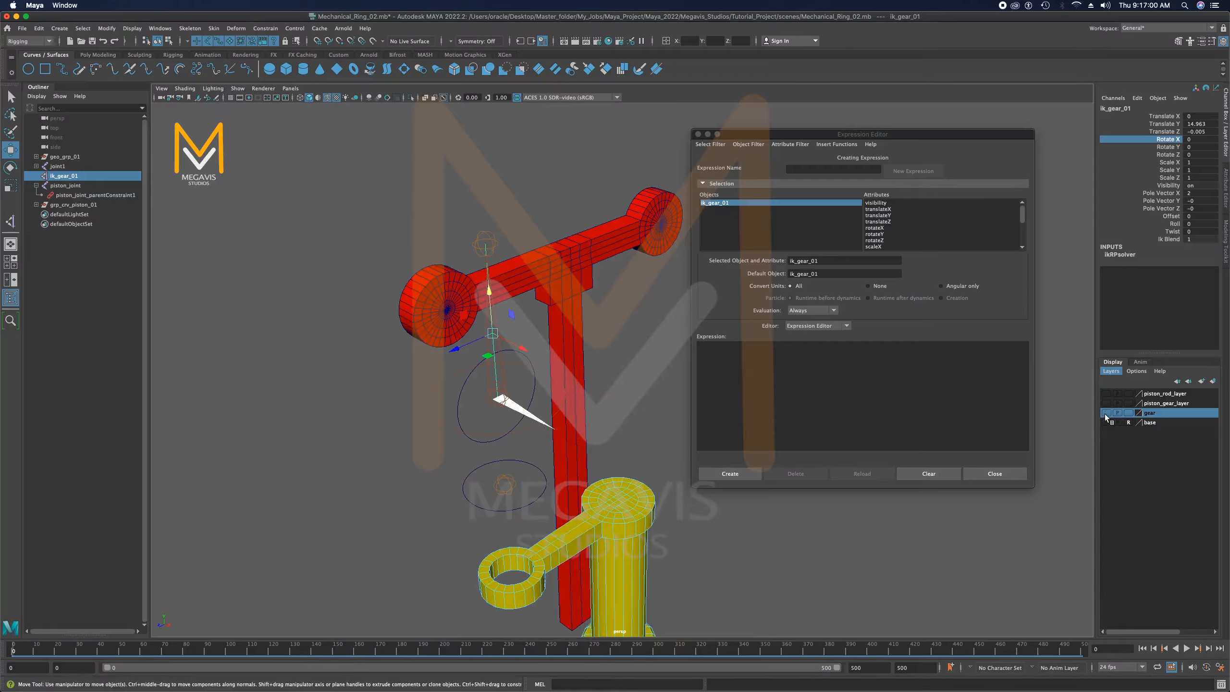
left_click(1106, 413)
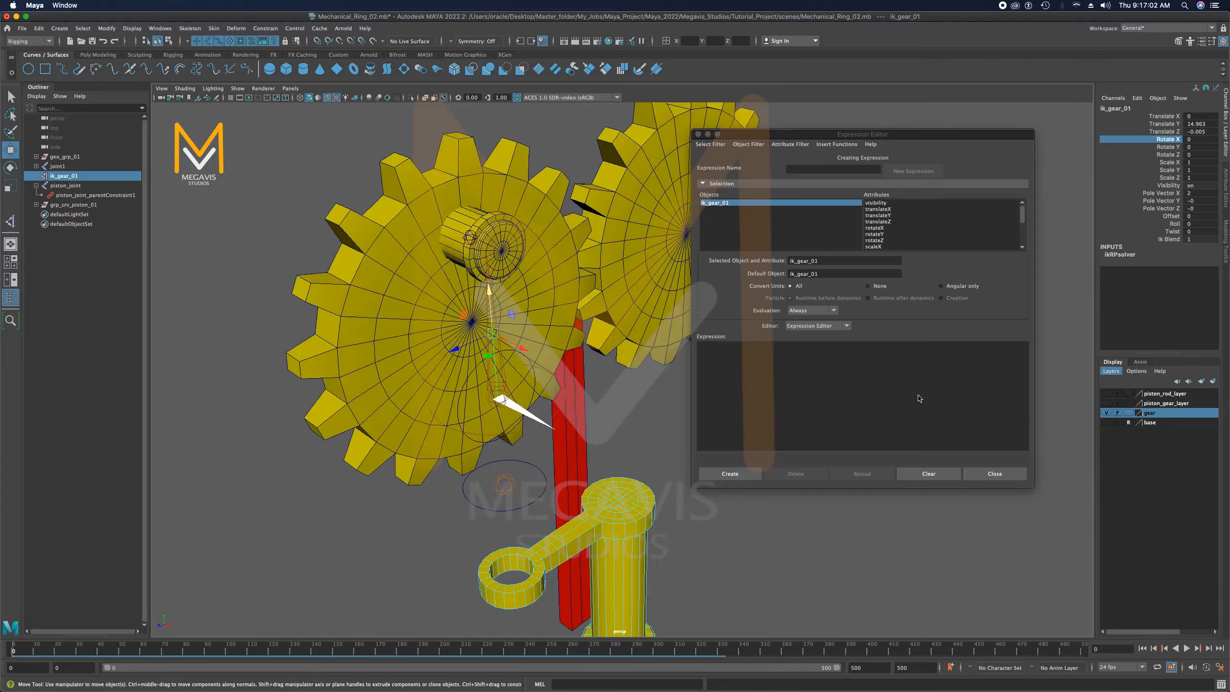
left_click(1128, 413)
left_click_drag(501, 293, 535, 286, "alt")
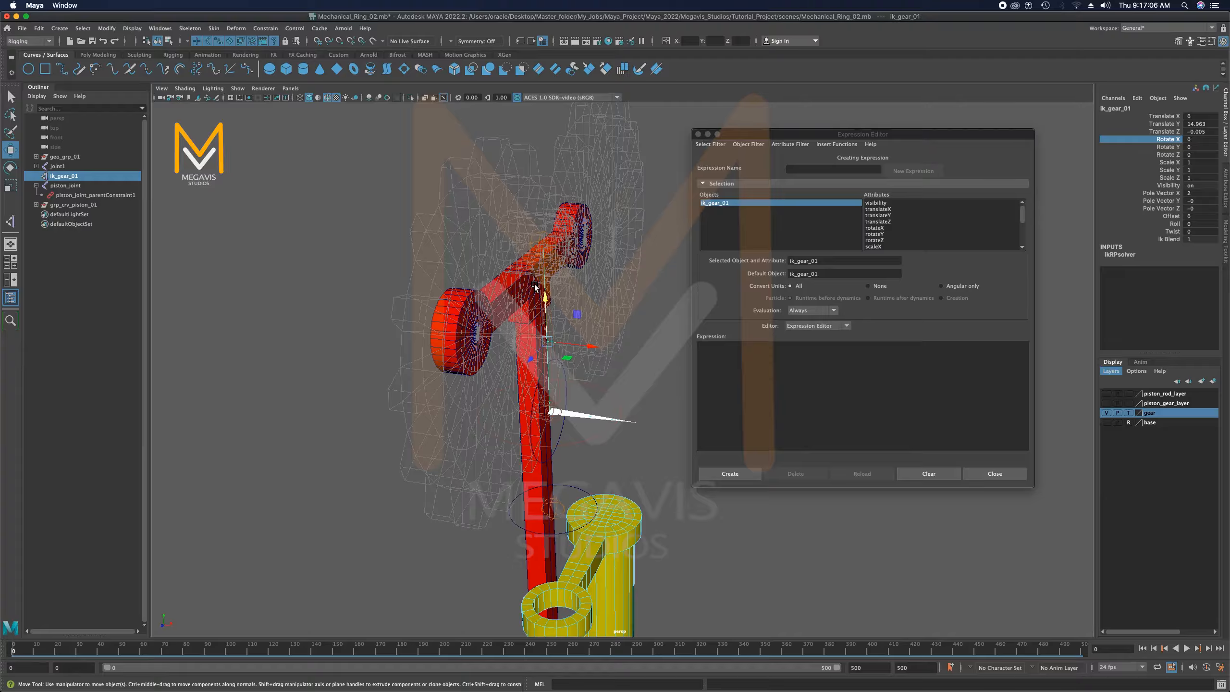
left_click_drag(605, 302, 596, 304, "alt")
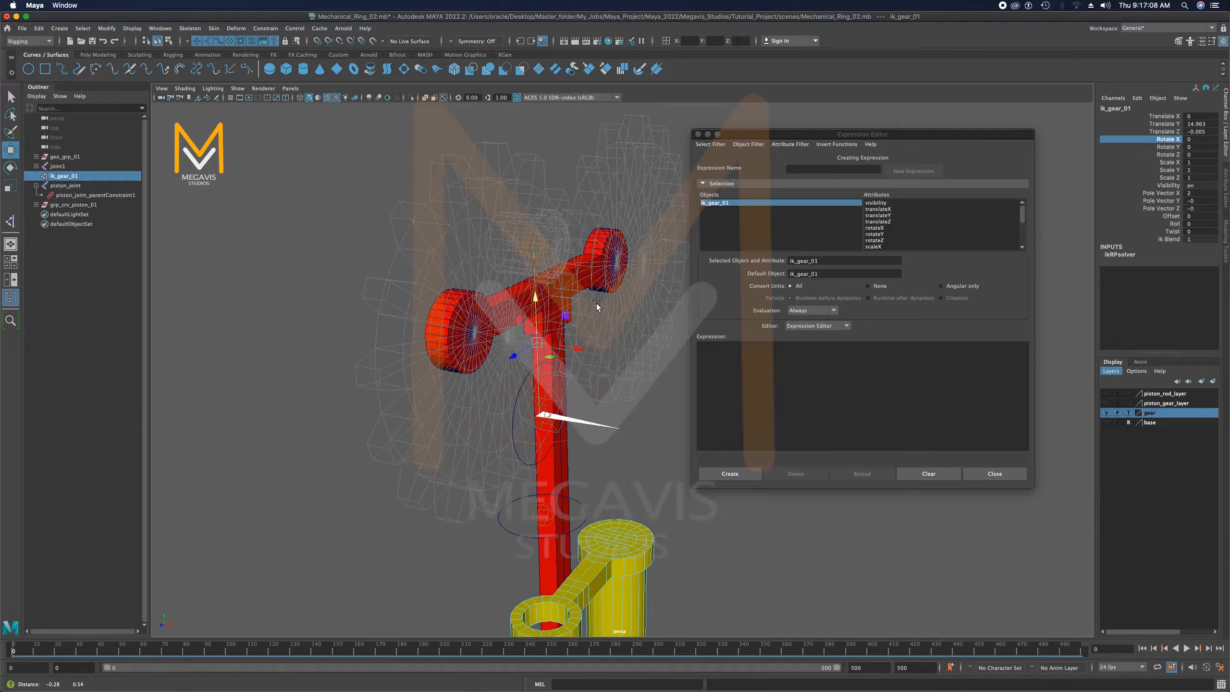
Raise the ik_gear_01 handle along the Y axis to Translate Y 17.67 and return to the first frame
left_click(67, 177)
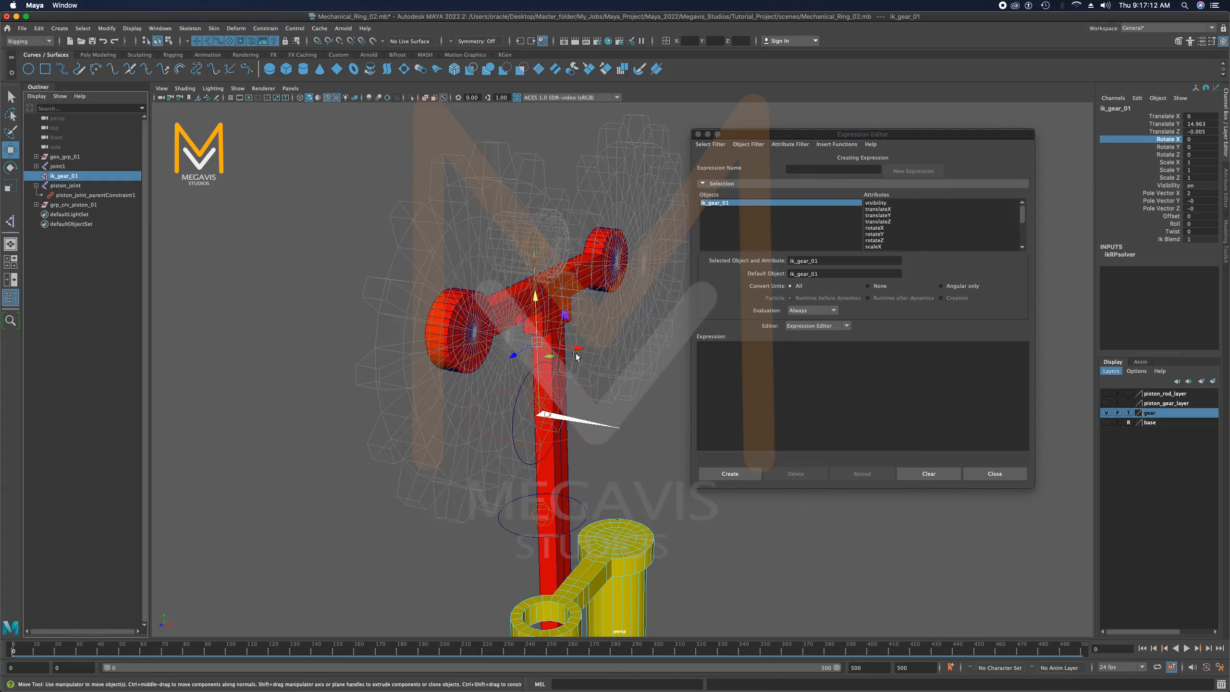
left_click_drag(535, 296, 531, 195)
scroll(558, 213, "up", 3)
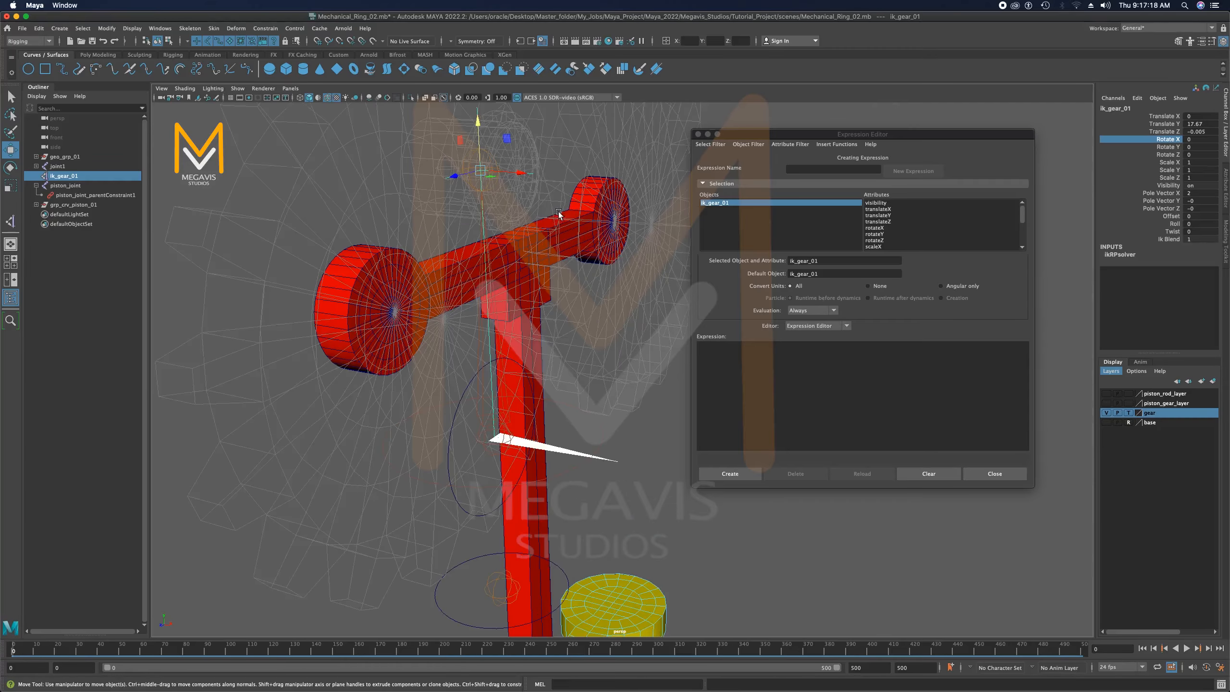
middle_click_drag(563, 208, 584, 270, "alt")
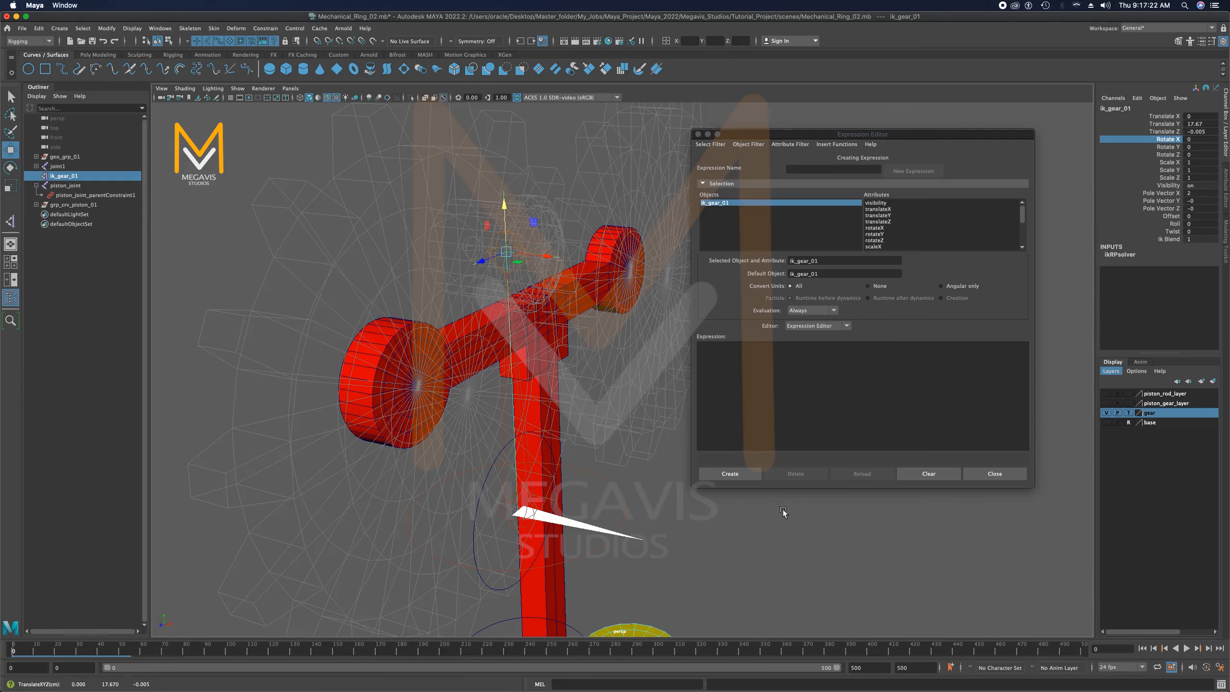
mouse_move(1215, 671)
left_click(1123, 615)
left_click(1144, 650)
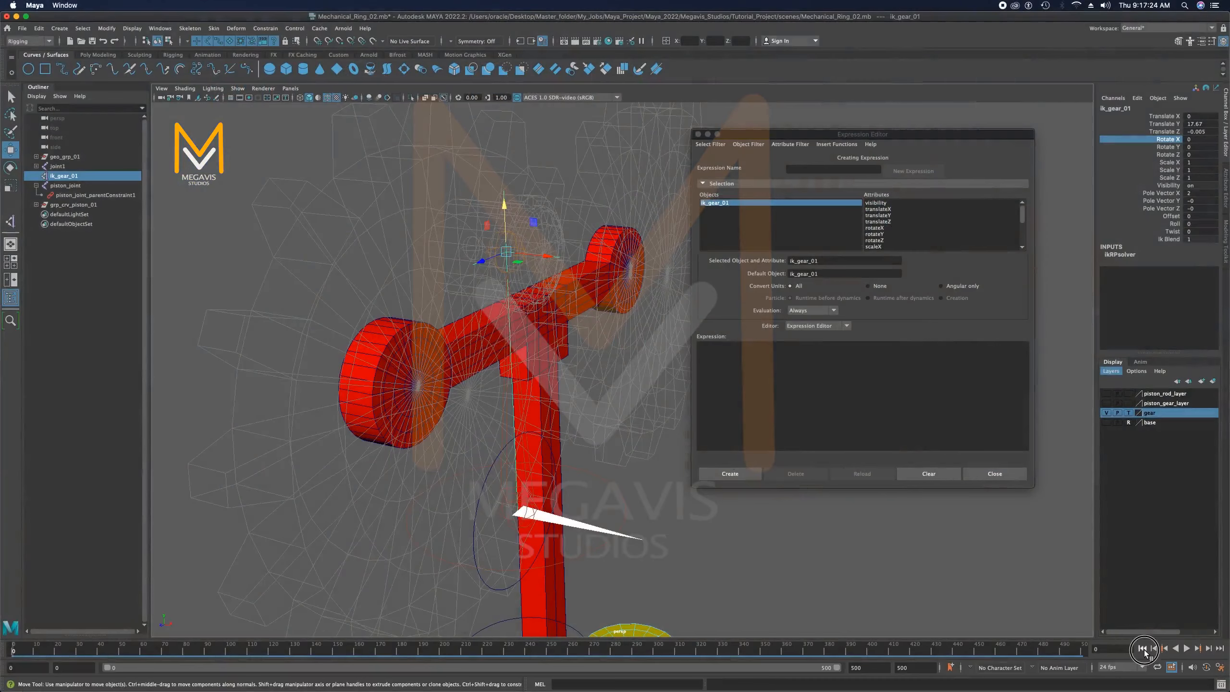
Select joint3 at the end of the IK joint chain and set its radius to 0.4
left_click_drag(504, 228, 588, 231, "alt")
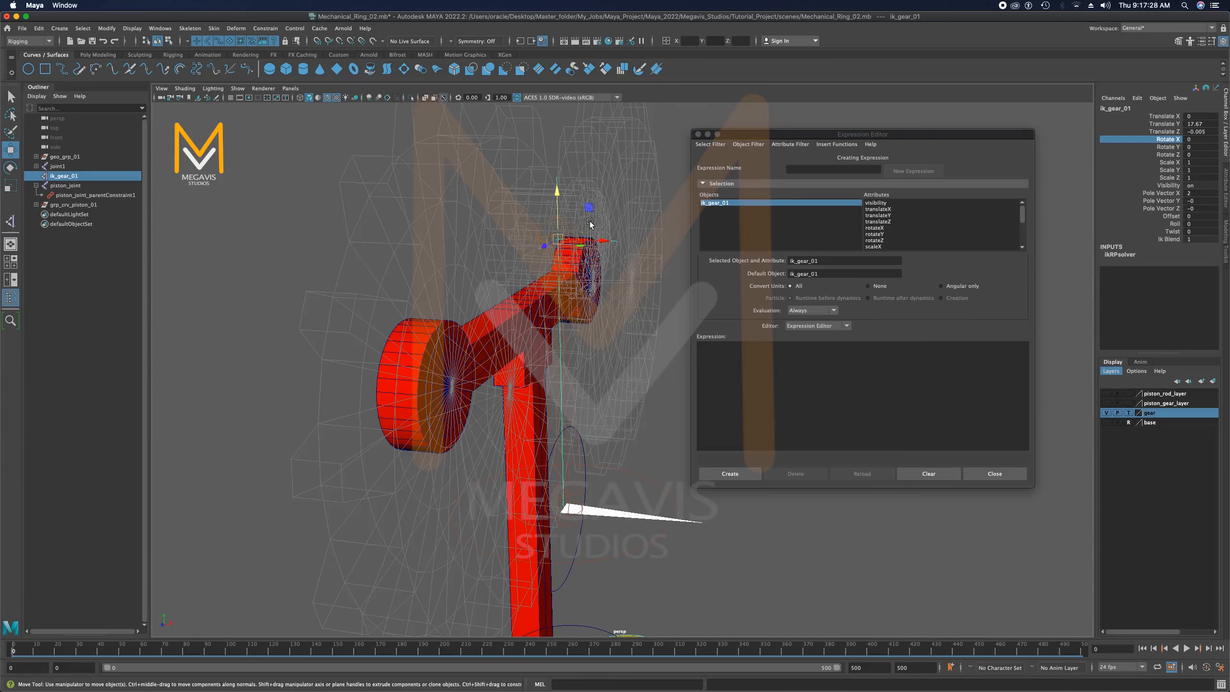
right_click_drag(590, 225, 674, 257, "alt")
middle_click_drag(598, 180, 581, 277, "alt")
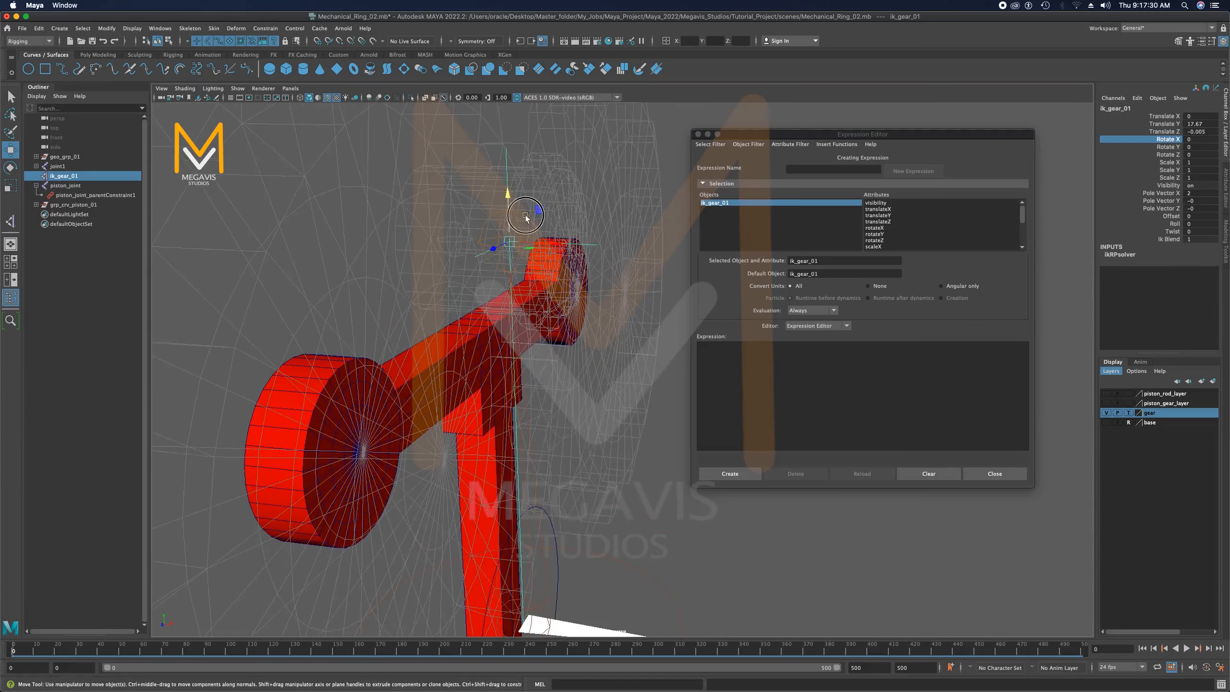
left_click(526, 221)
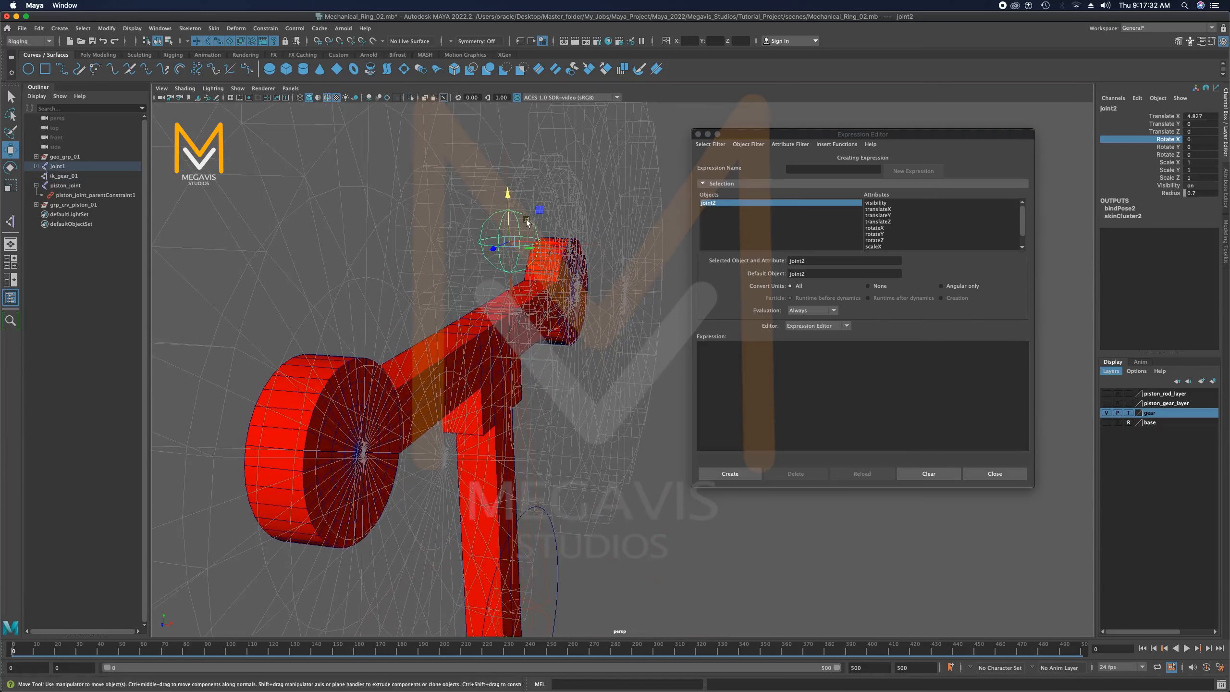
key("Down")
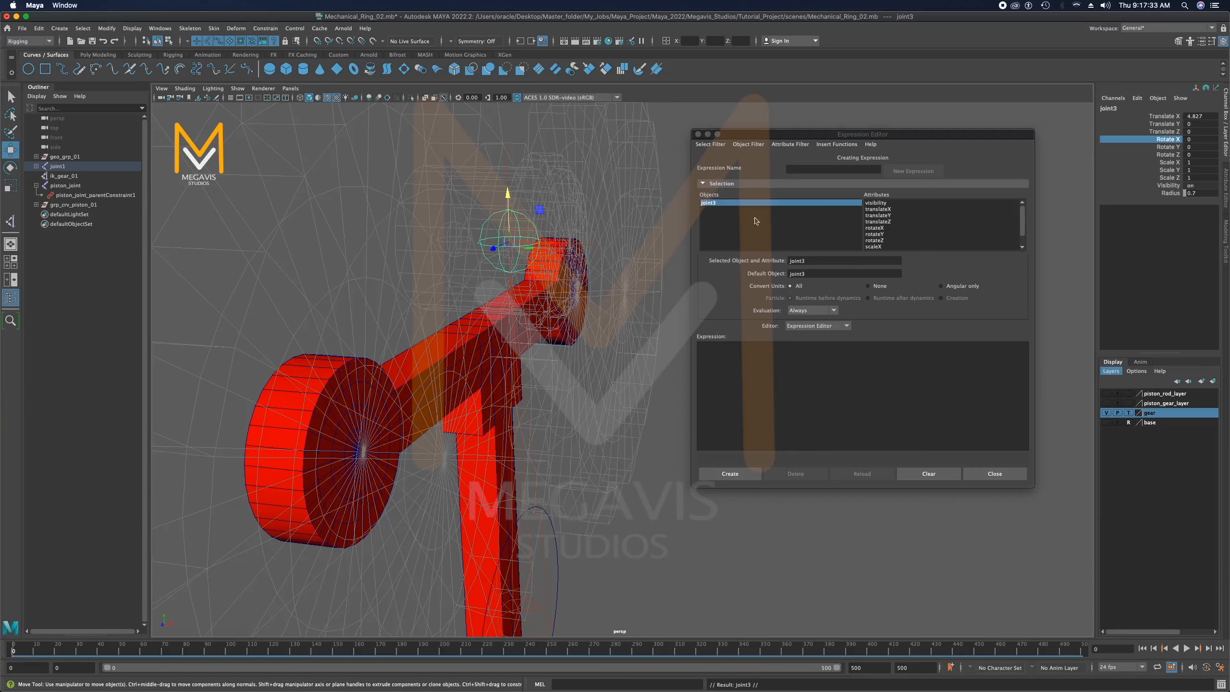
left_click(1205, 193)
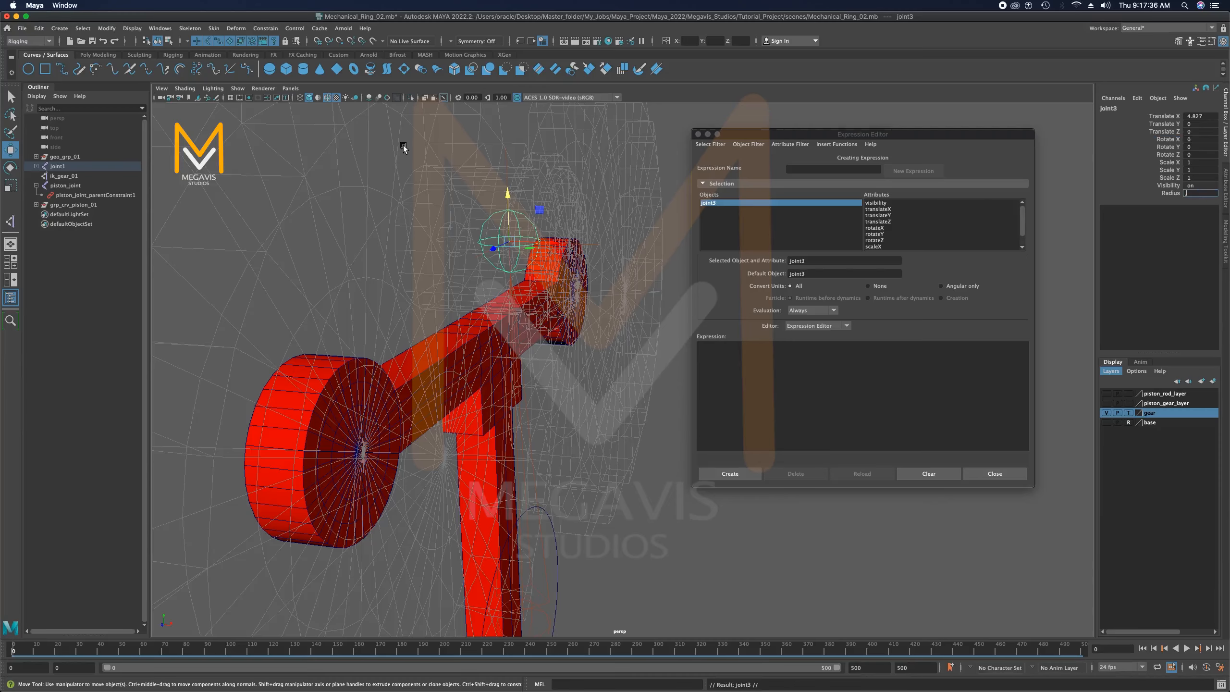
type("0.4")
key("Return")
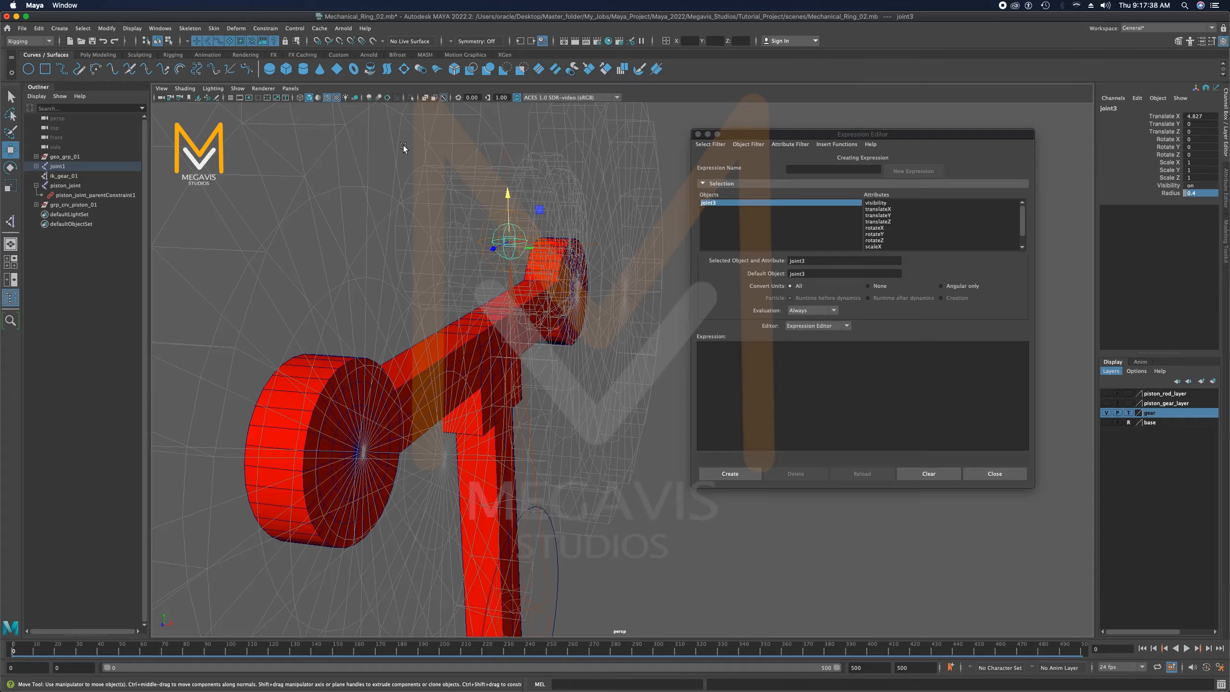
key("q")
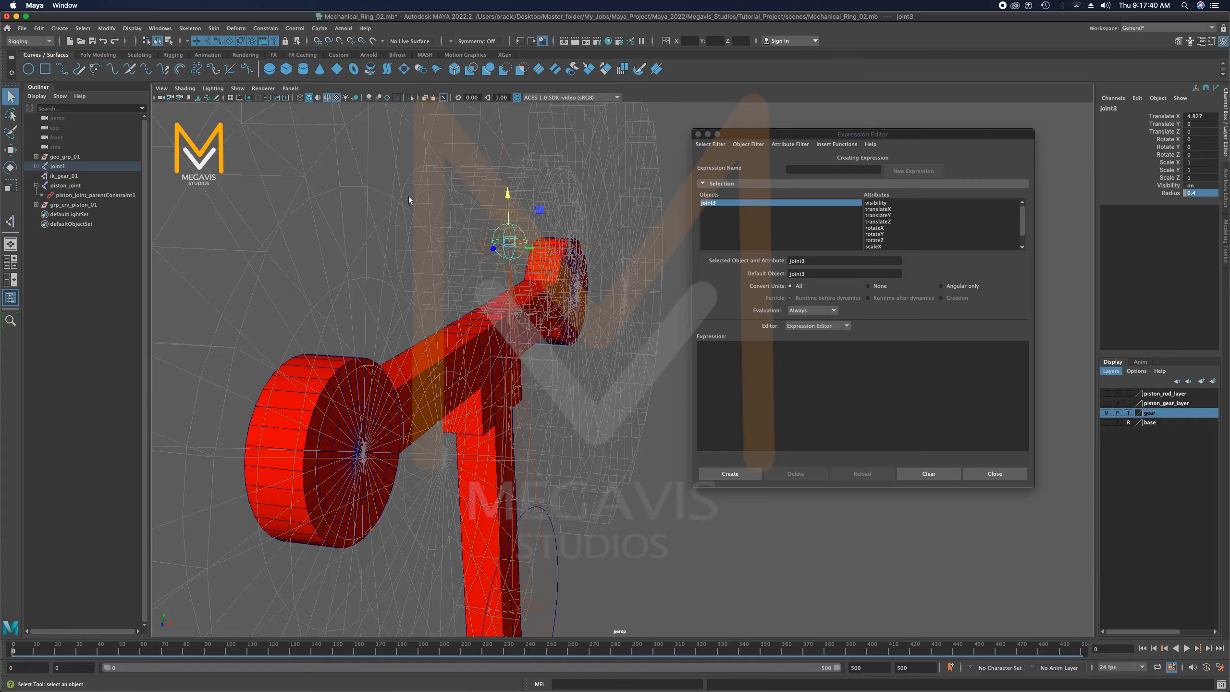
Return the gear layer to normal display and pick out joint3 and the gear_Driven joint inside the crank pin
left_click(1128, 413)
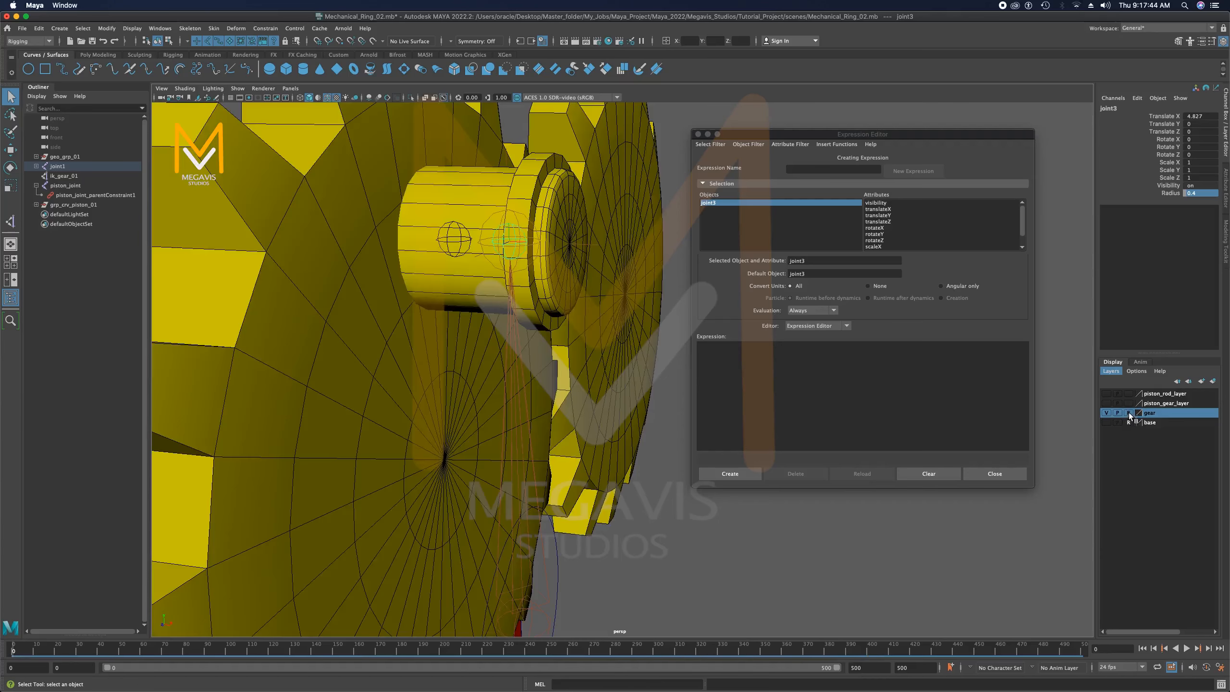
left_click(460, 244)
left_click(510, 225)
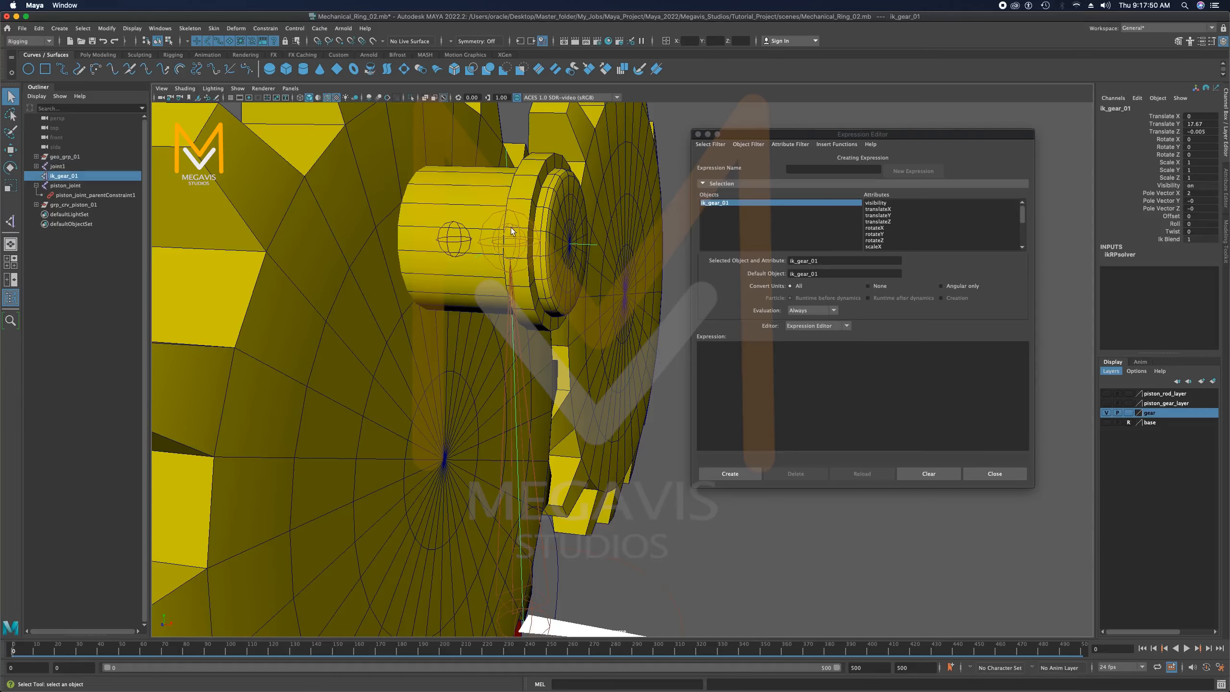
left_click(519, 257)
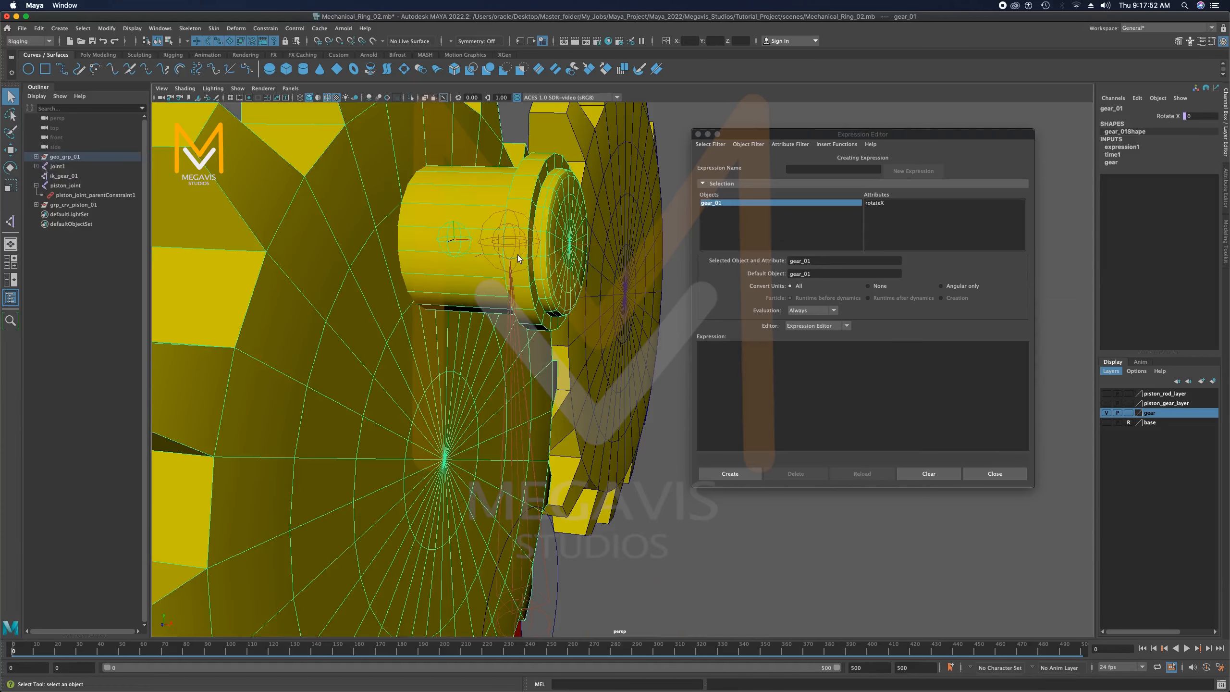
left_click(496, 252)
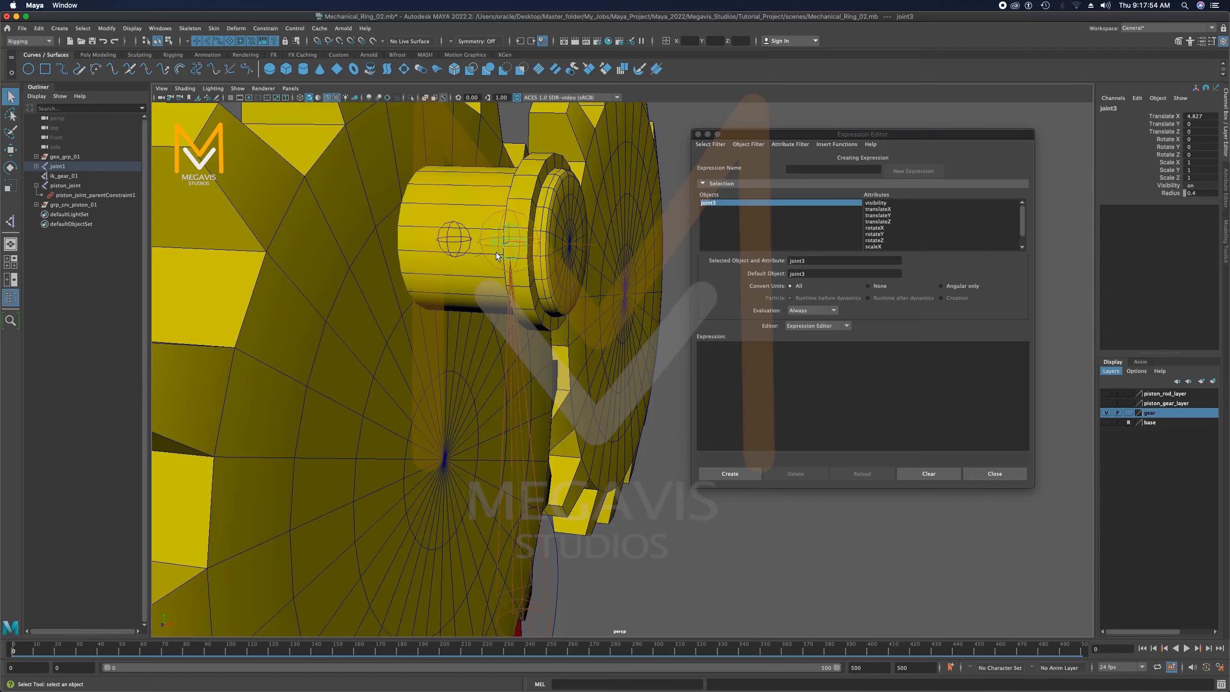
left_click(450, 226, "shift")
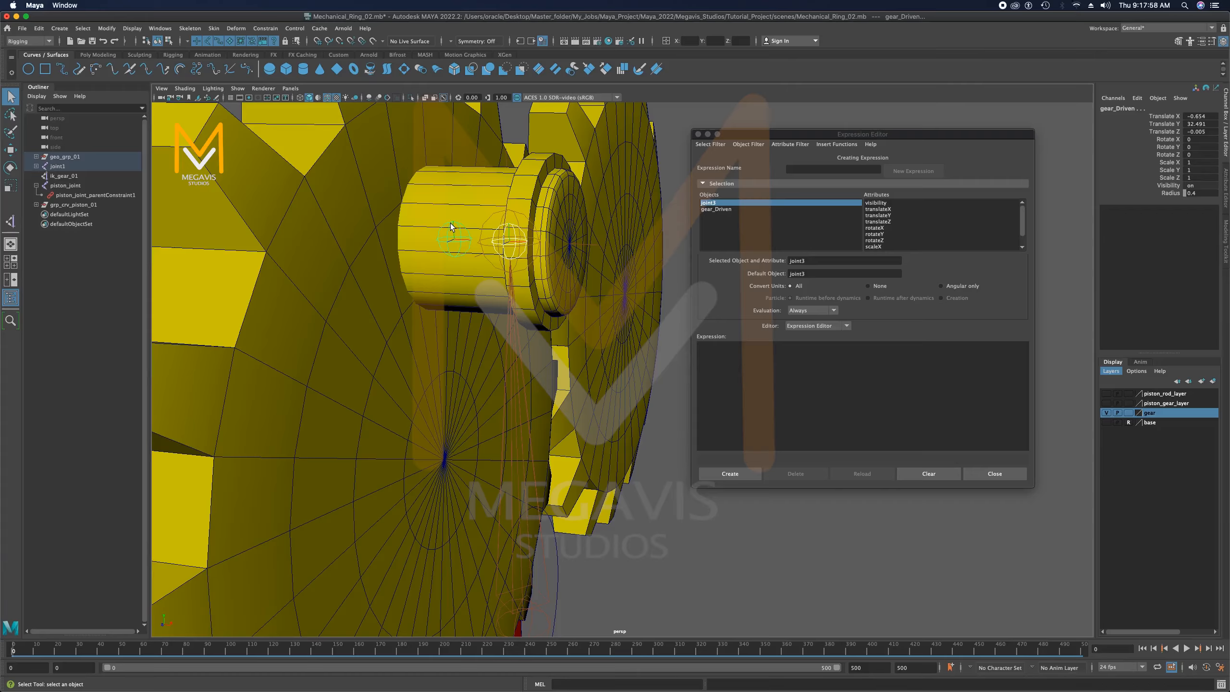
left_click(483, 241)
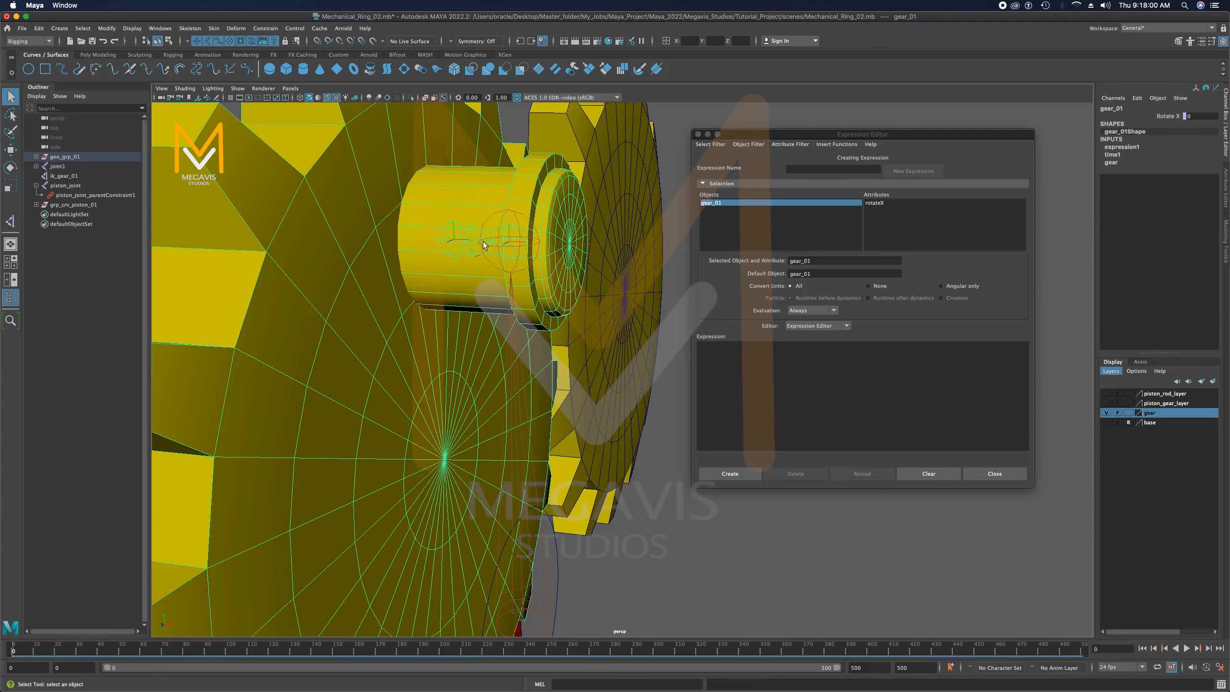
scroll(590, 300, "down", 5)
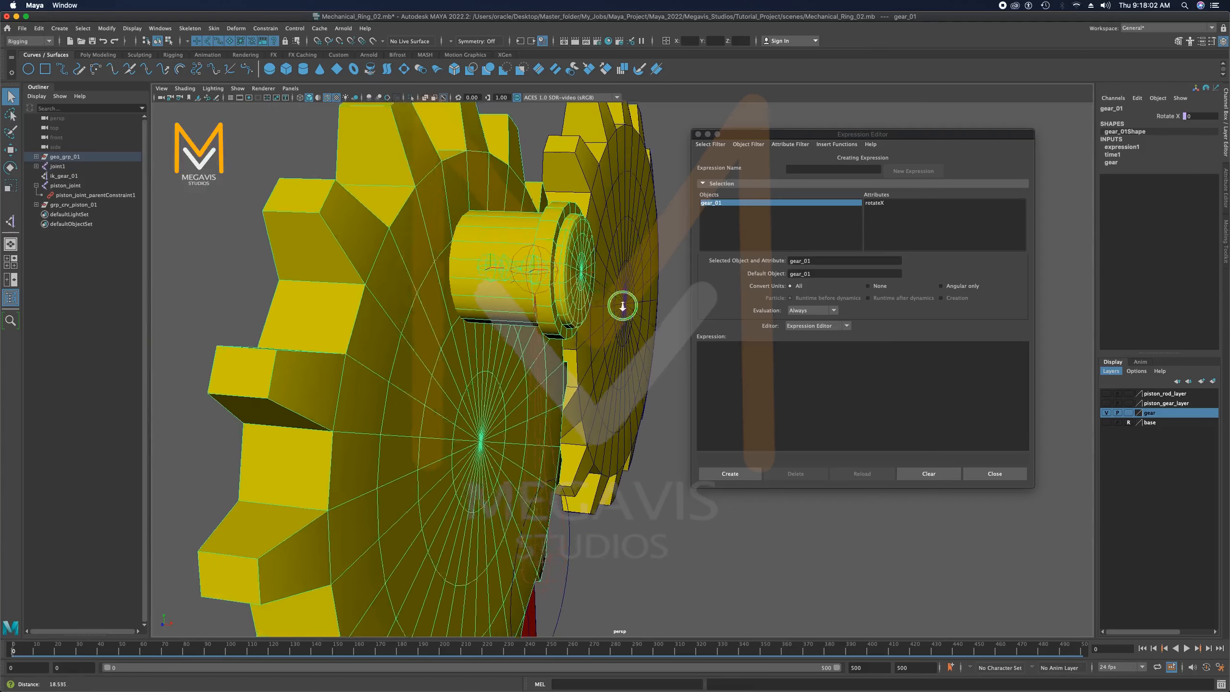
scroll(622, 305, "up", 5)
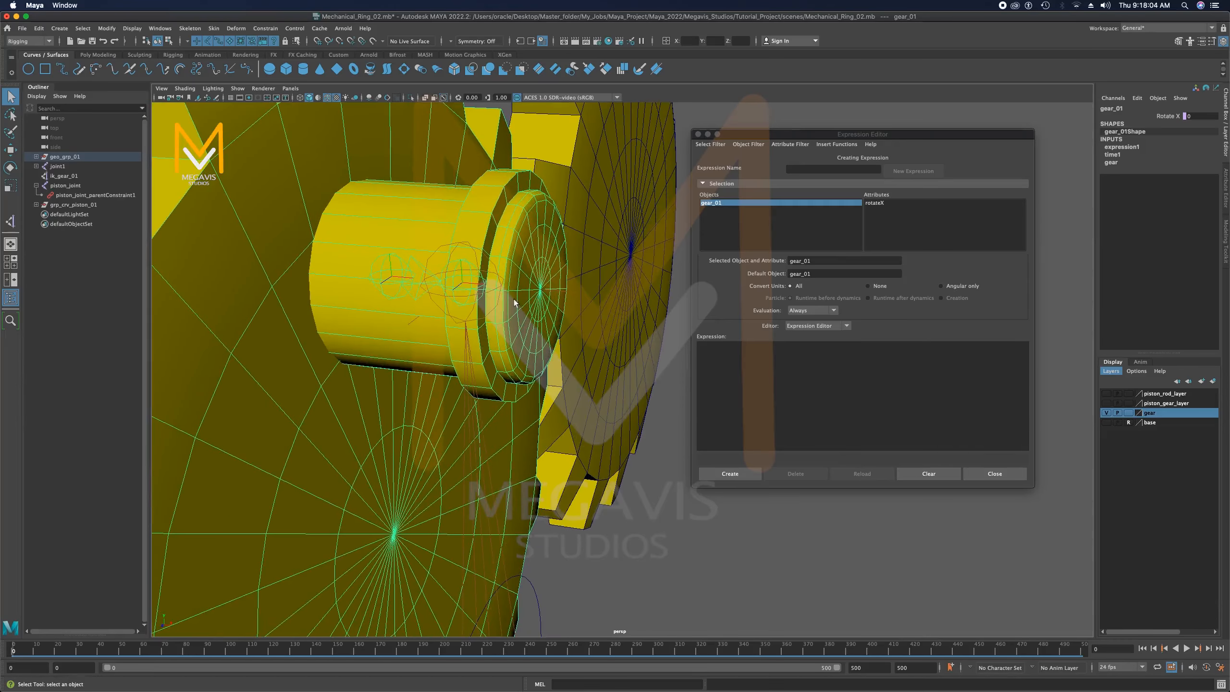
Parent the ik_gear_01 handle under the joint3 that belongs to geo_grp_01 inside the gear's crank pin
left_click(410, 323)
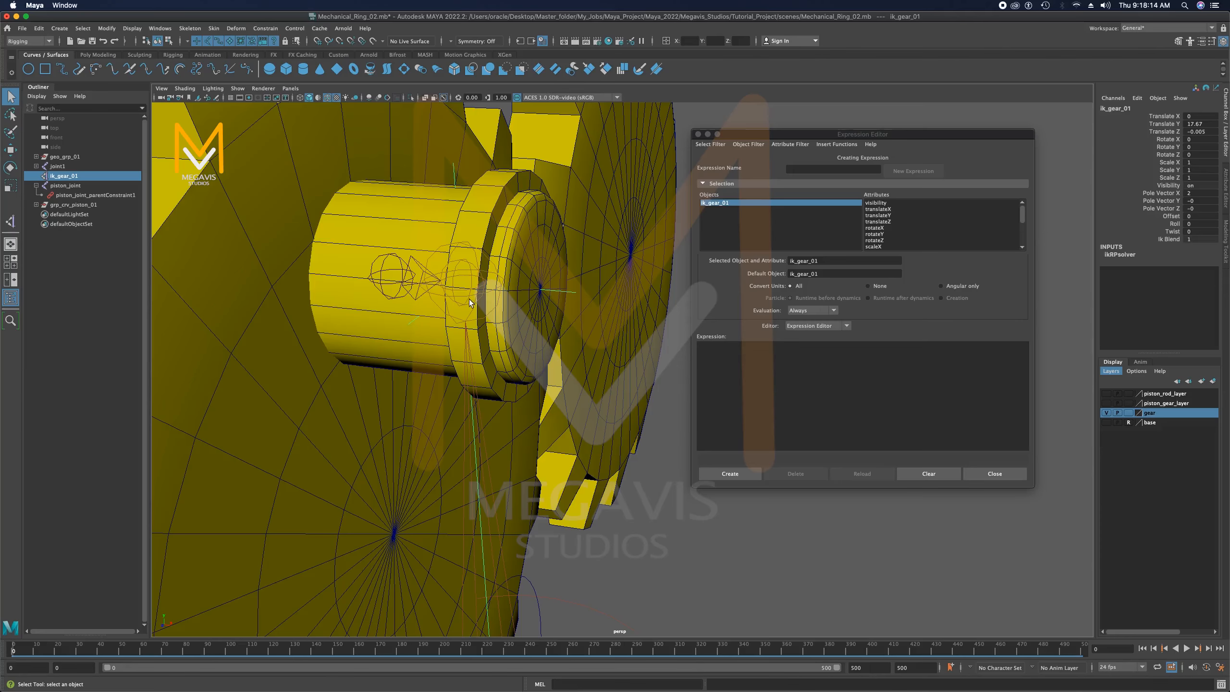
left_click(461, 259)
scroll(460, 260, "up", 3)
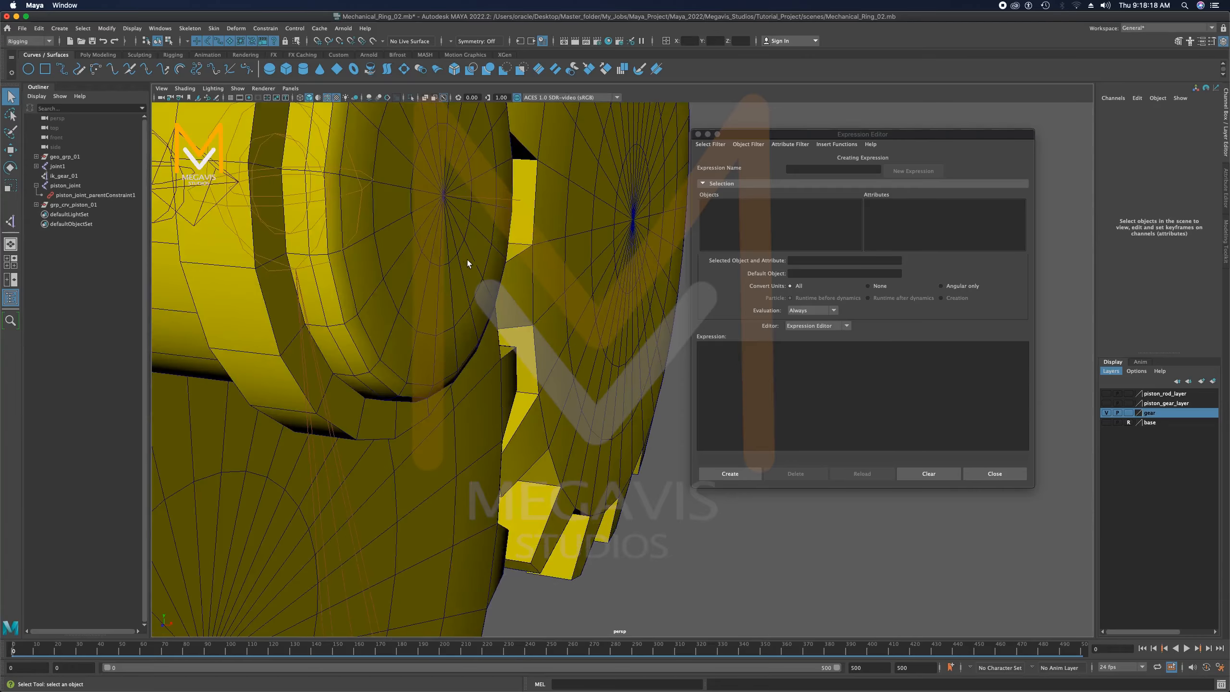
middle_click_drag(467, 260, 515, 276, "alt")
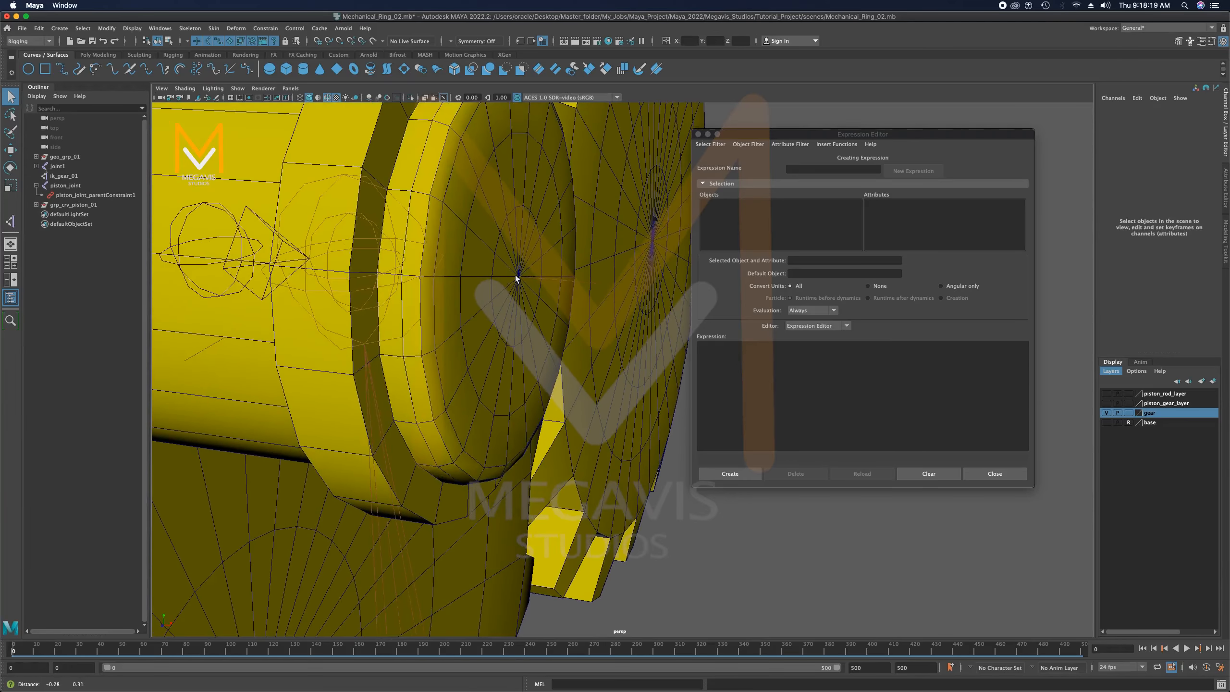
left_click(196, 355)
left_click(336, 225, "shift")
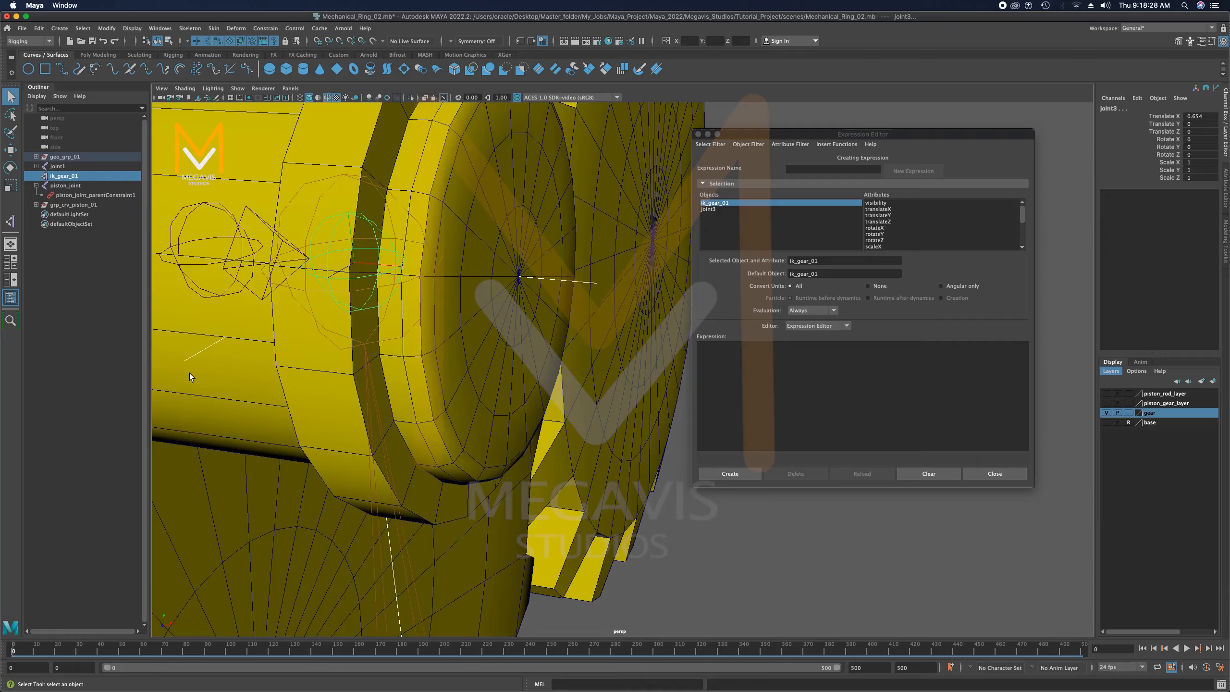
key("p")
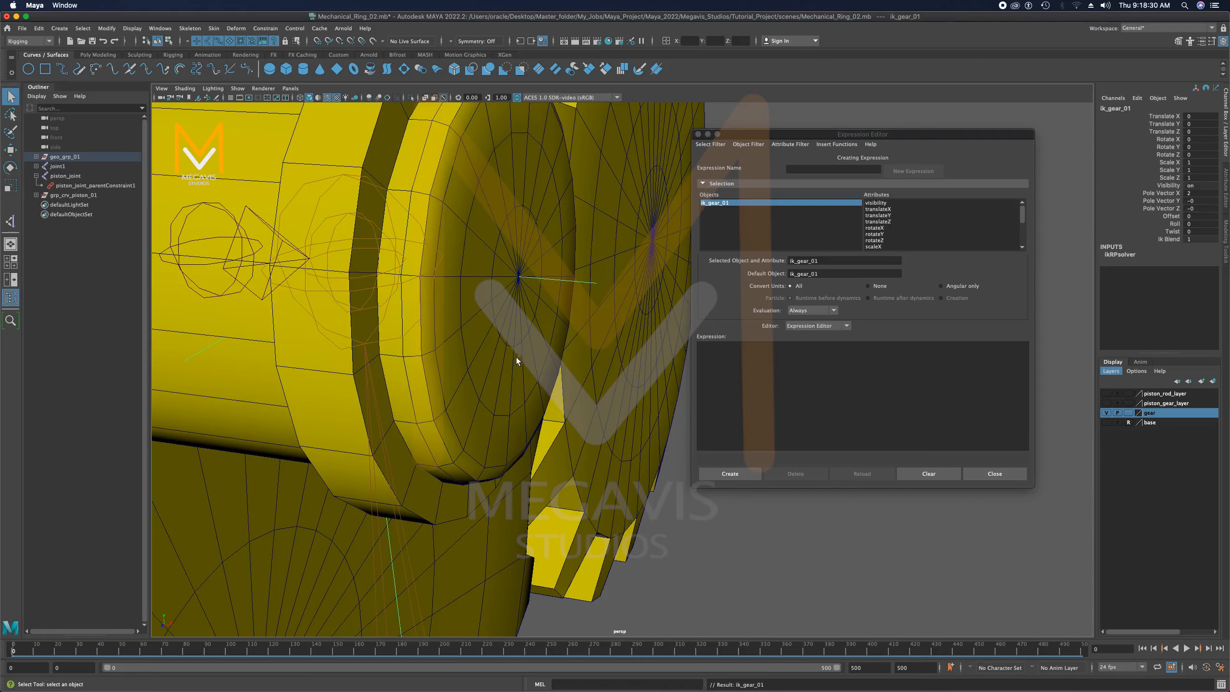
Scrub the timeline to frame 33 and back to frame 0 to check how the IK chain follows the gear
scroll(622, 374, "down", 10)
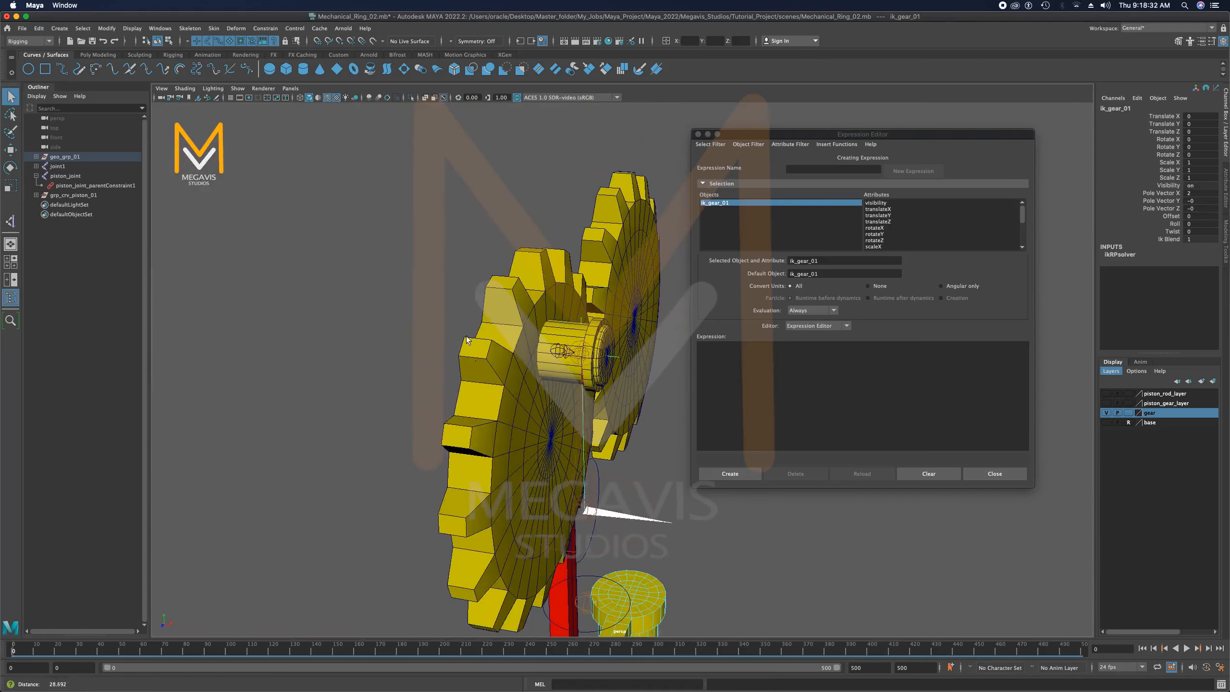
key("alt+v")
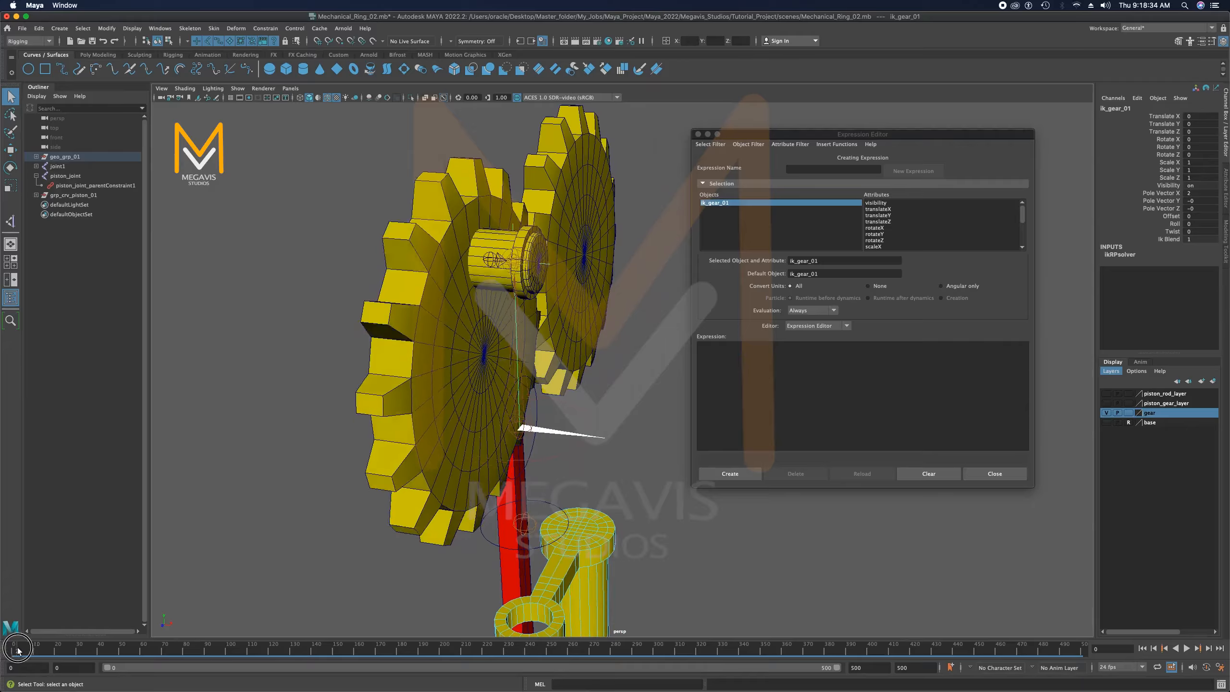
left_click_drag(61, 638, 82, 636)
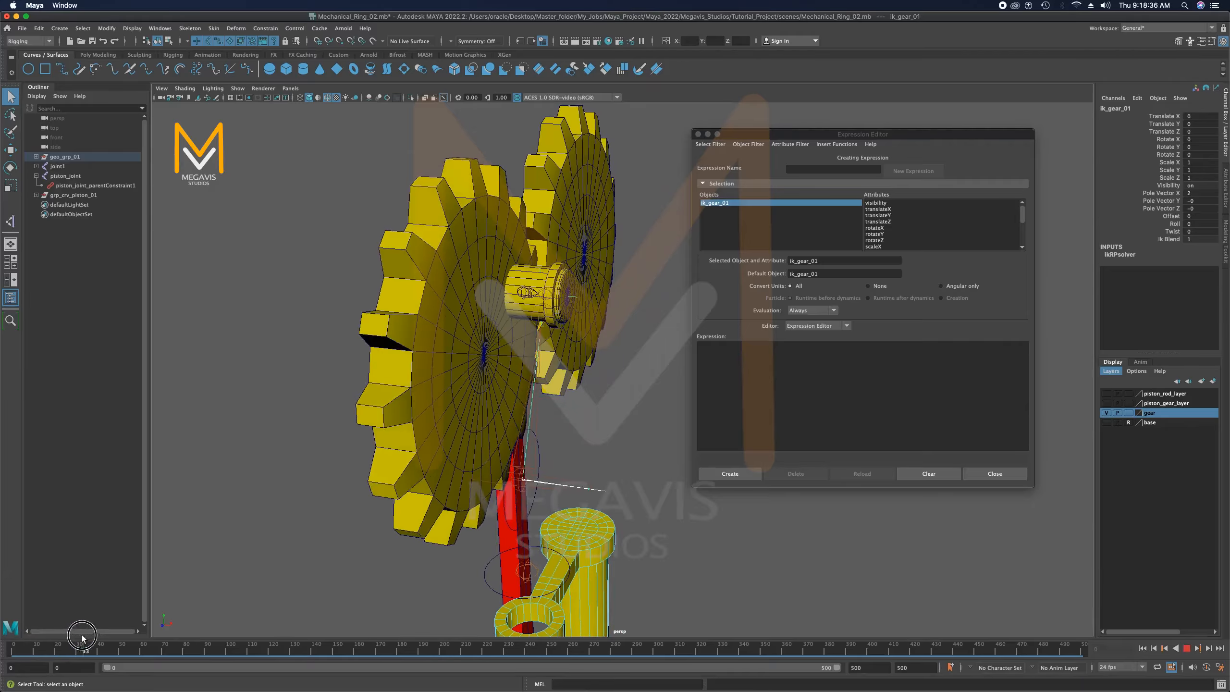
left_click_drag(502, 494, 457, 495, "alt")
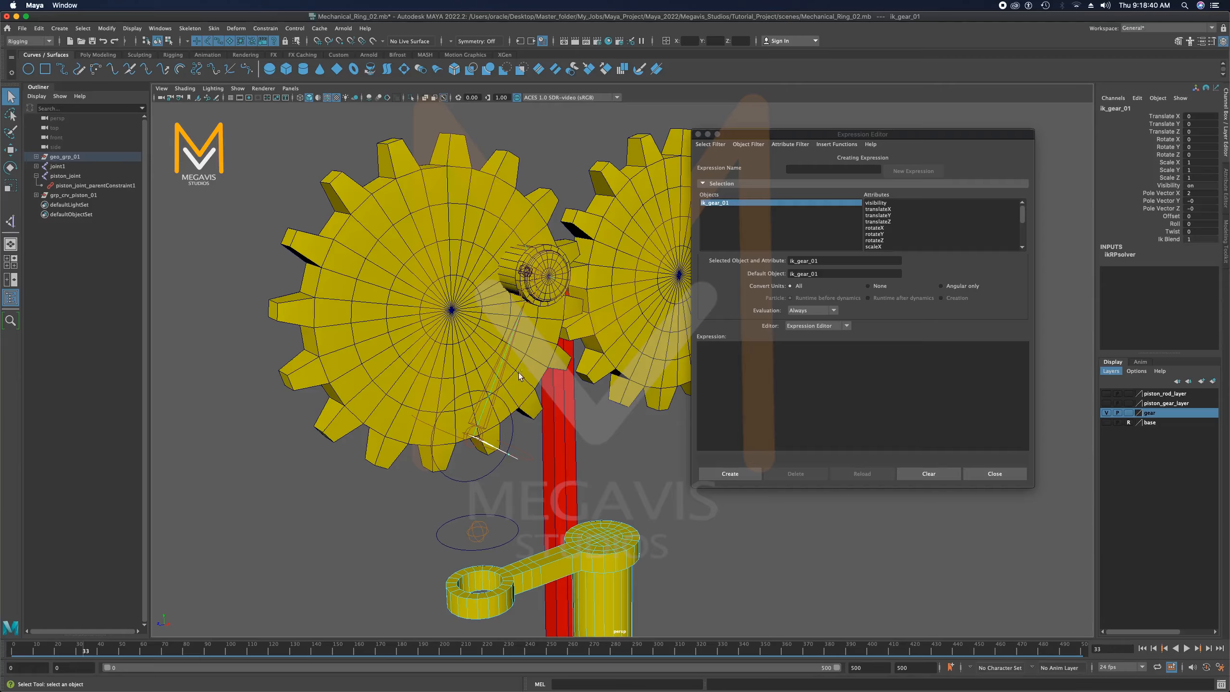
left_click_drag(83, 653, 1, 563)
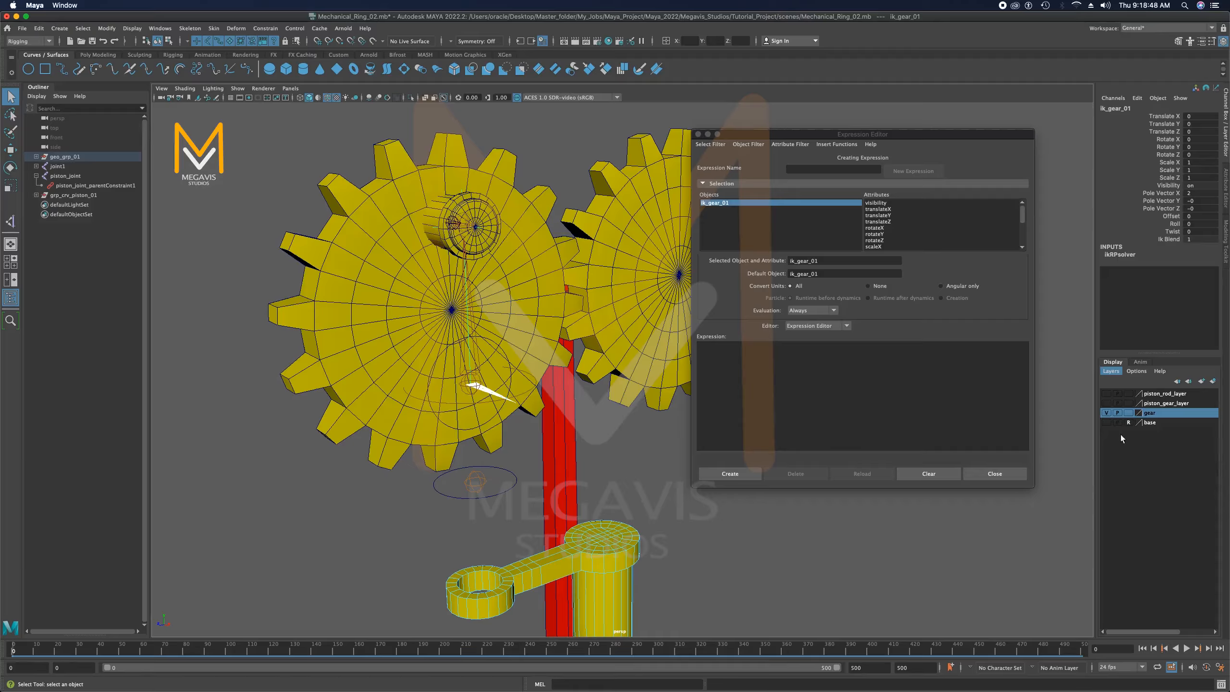
Show the piston_gear_layer in reference display, check its motion by scrubbing and playing the animation, and stop at frame 76
left_click(1107, 403)
left_click(1130, 403)
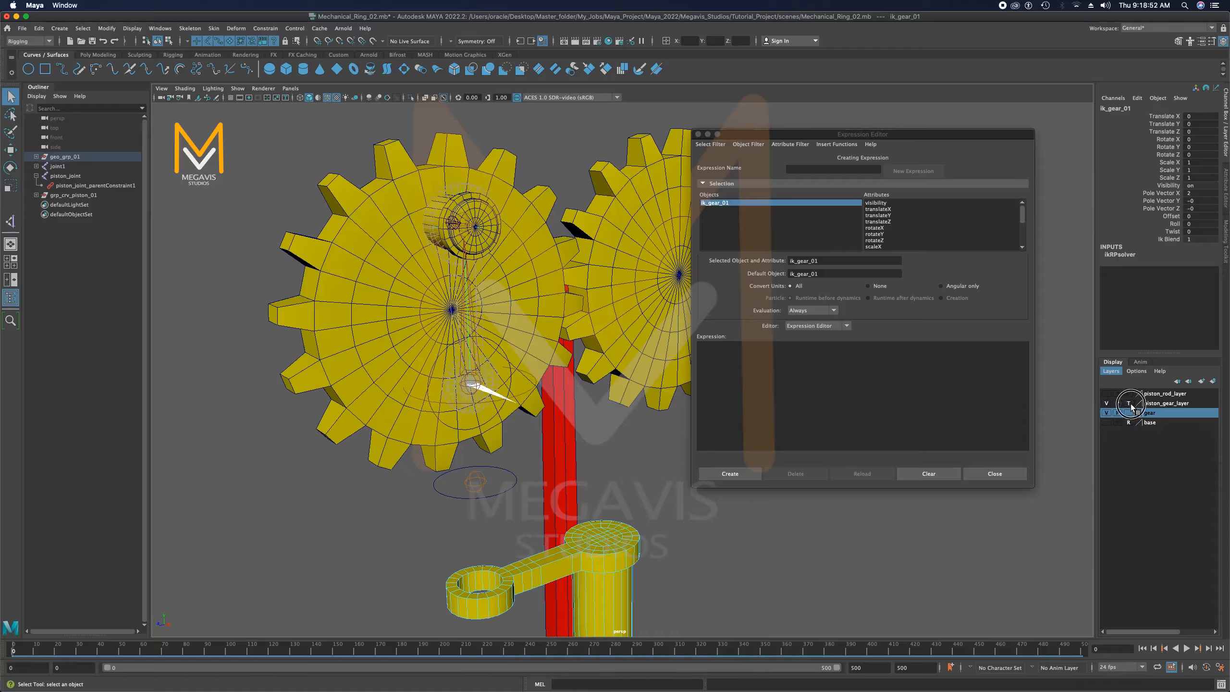
left_click_drag(573, 492, 578, 463, "alt")
left_click_drag(7, 647, 0, 461)
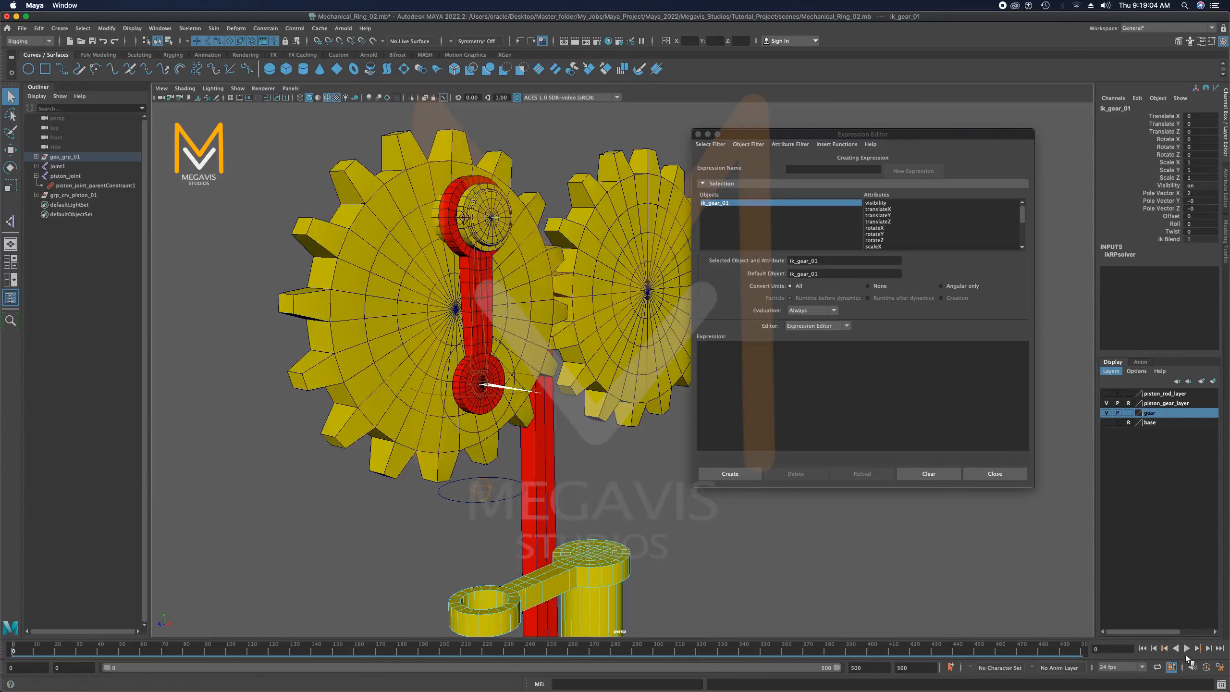
left_click(1185, 648)
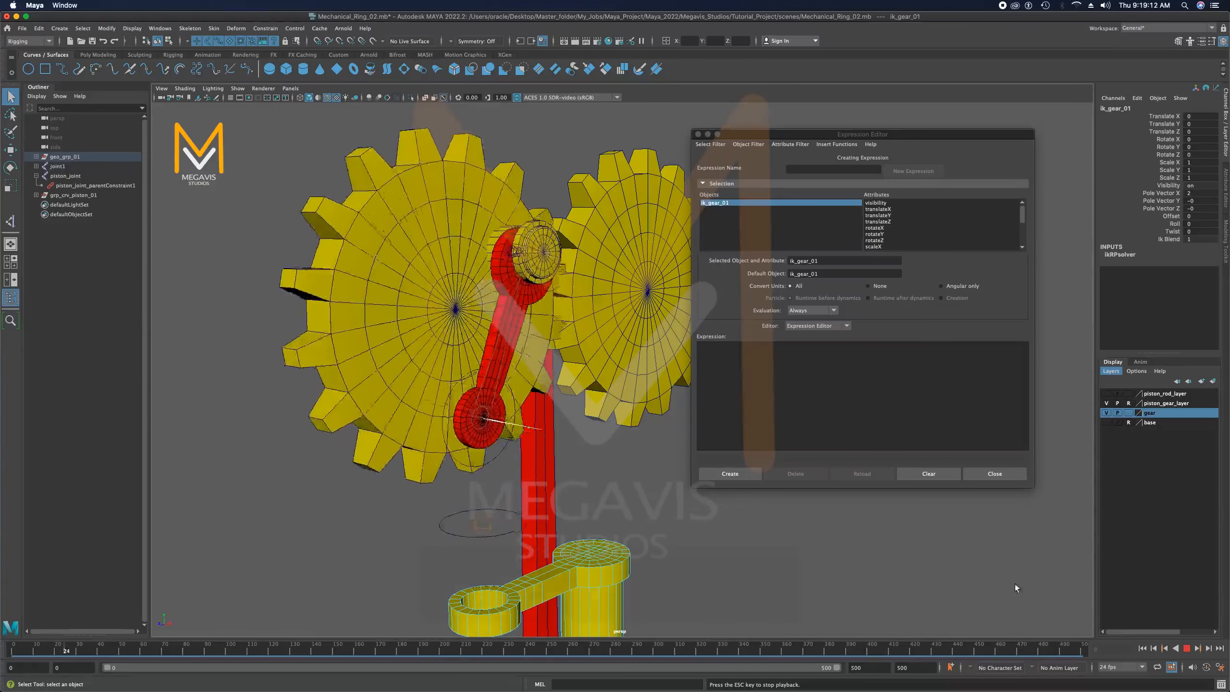
left_click(1186, 649)
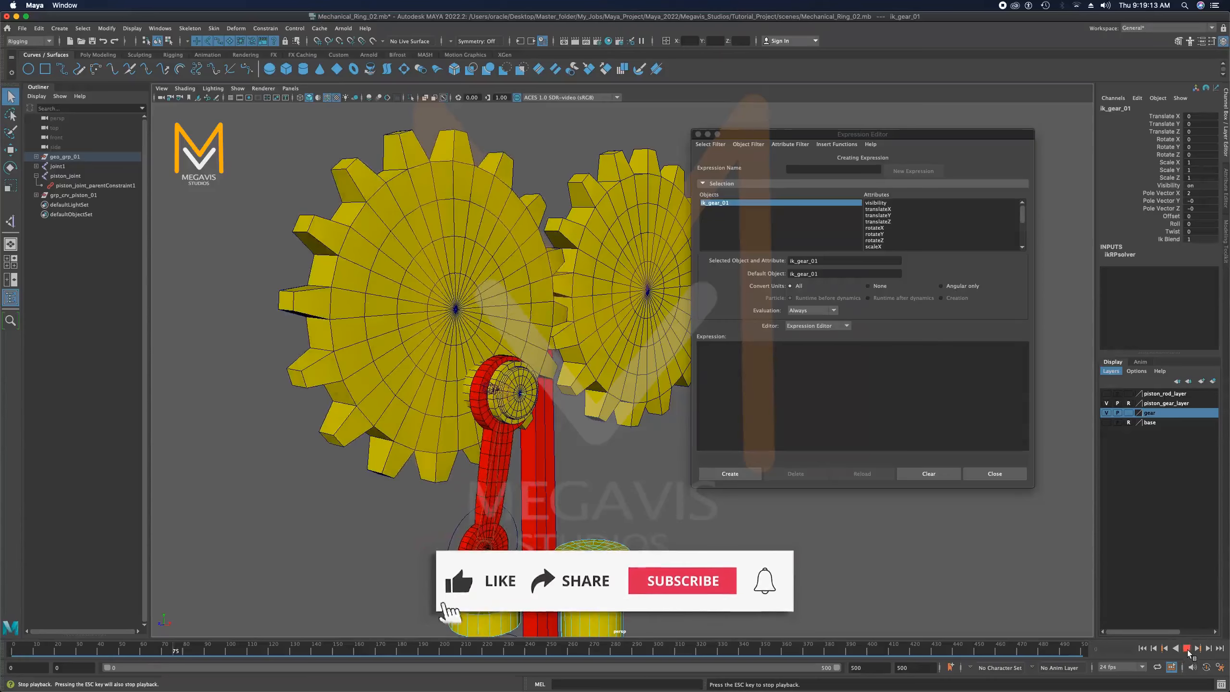
Turn on the visibility of the base layer and the piston_rod_layer
left_click(1106, 422)
middle_click_drag(801, 549, 828, 454, "alt")
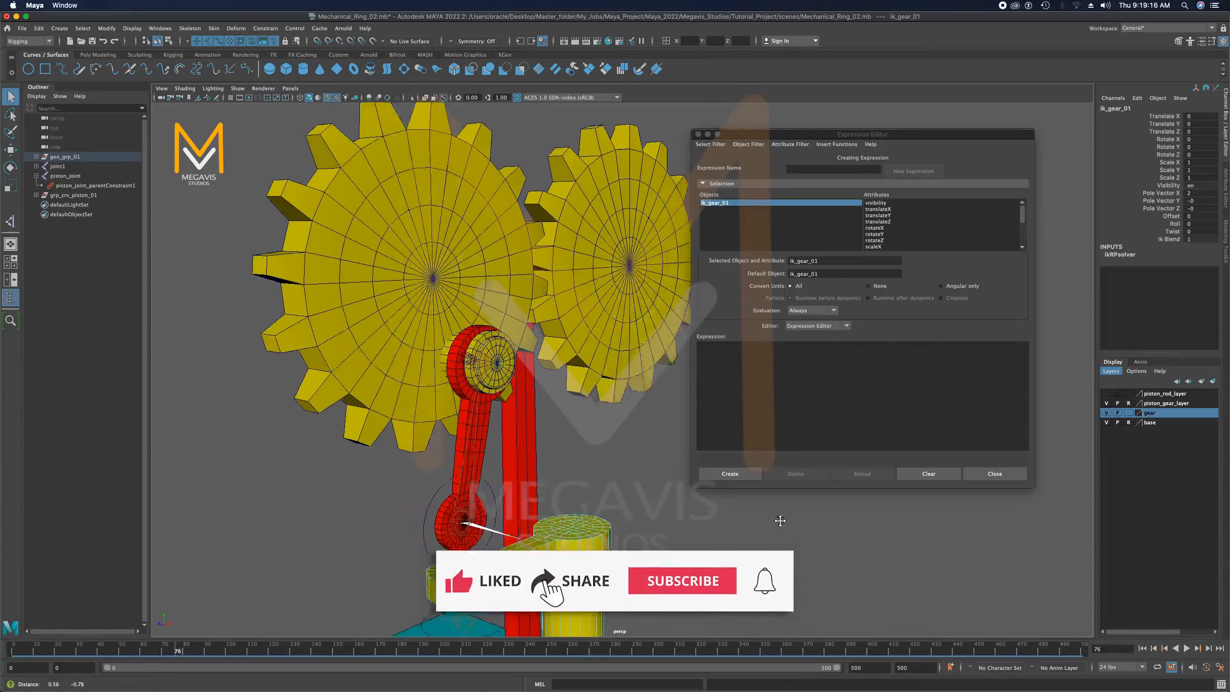
left_click(1107, 393)
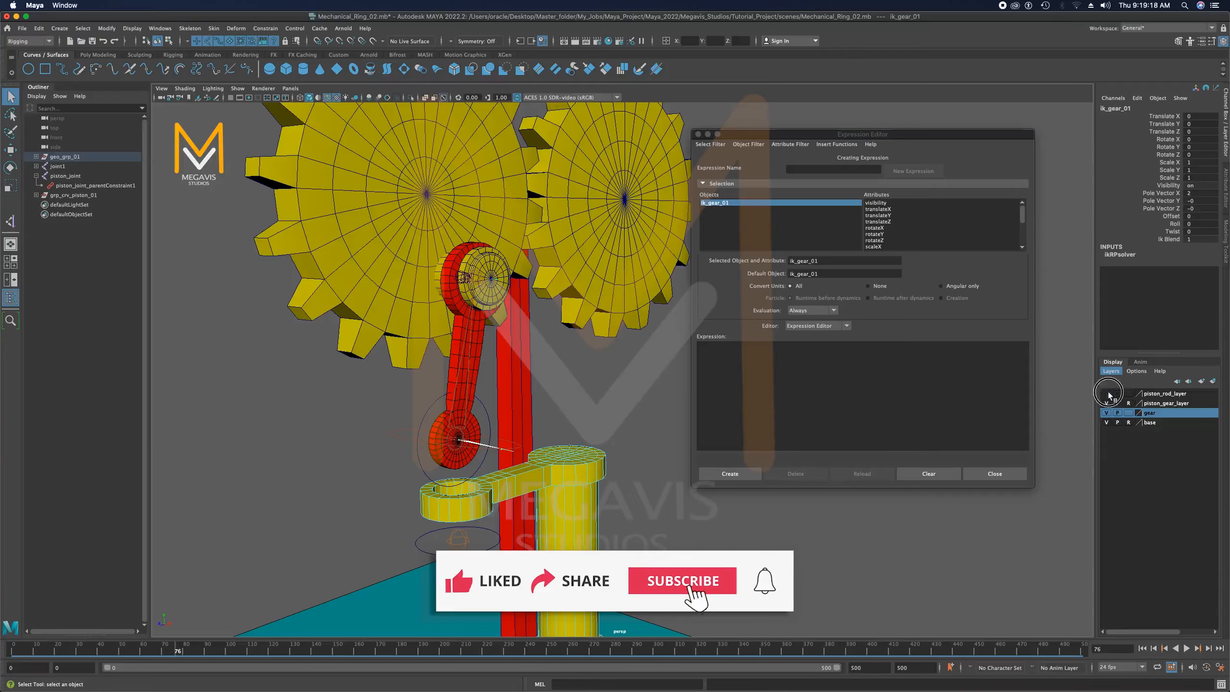
Play the animation to check the full gear and piston mechanism, and stop at frame 447
middle_click_drag(741, 625, 727, 598, "alt")
right_click_drag(1009, 492, 833, 446, "alt")
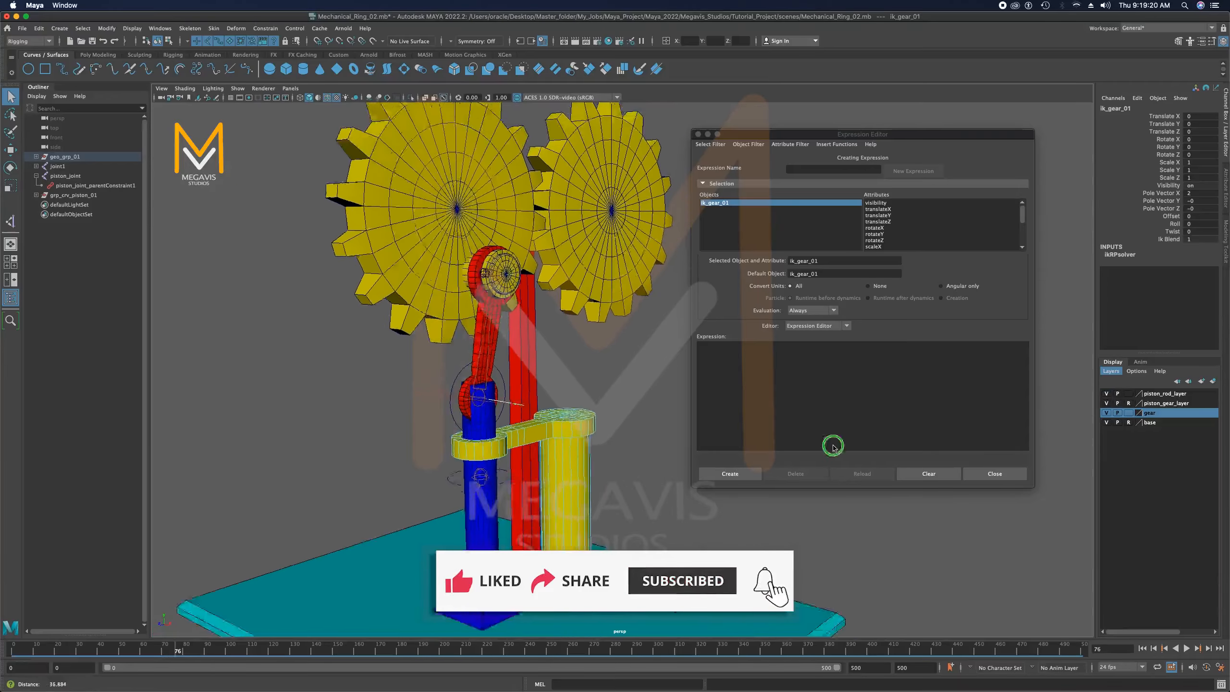
left_click_drag(563, 445, 544, 407, "alt")
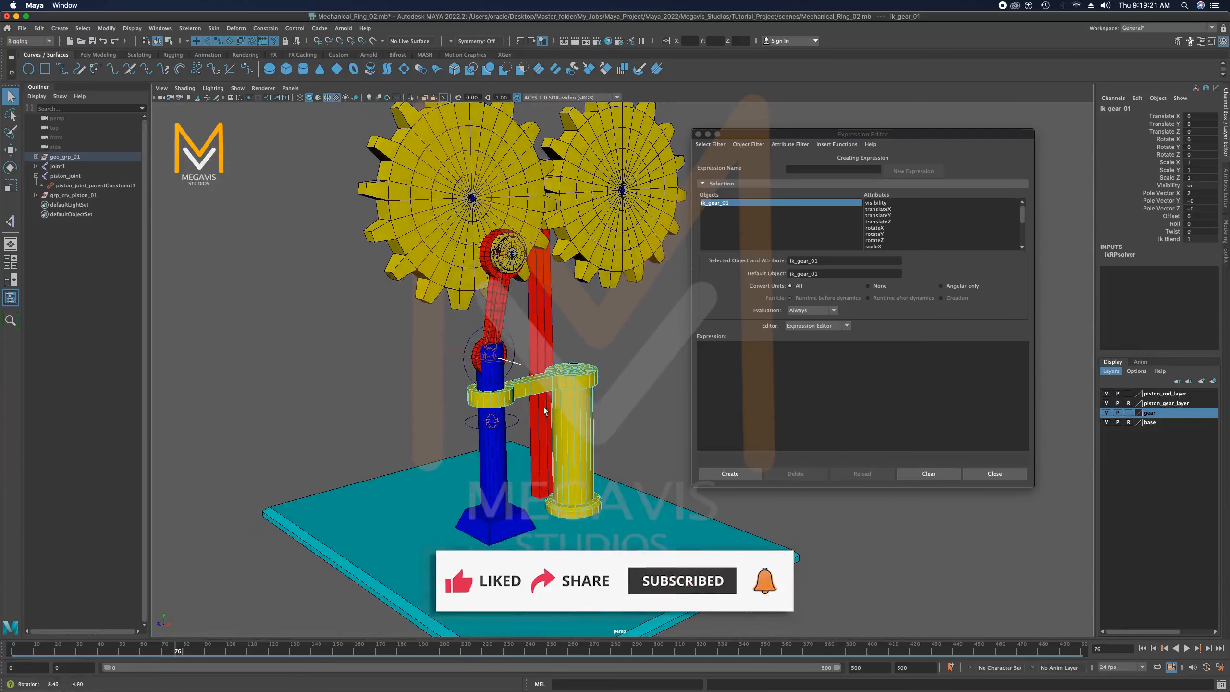
left_click(1185, 648)
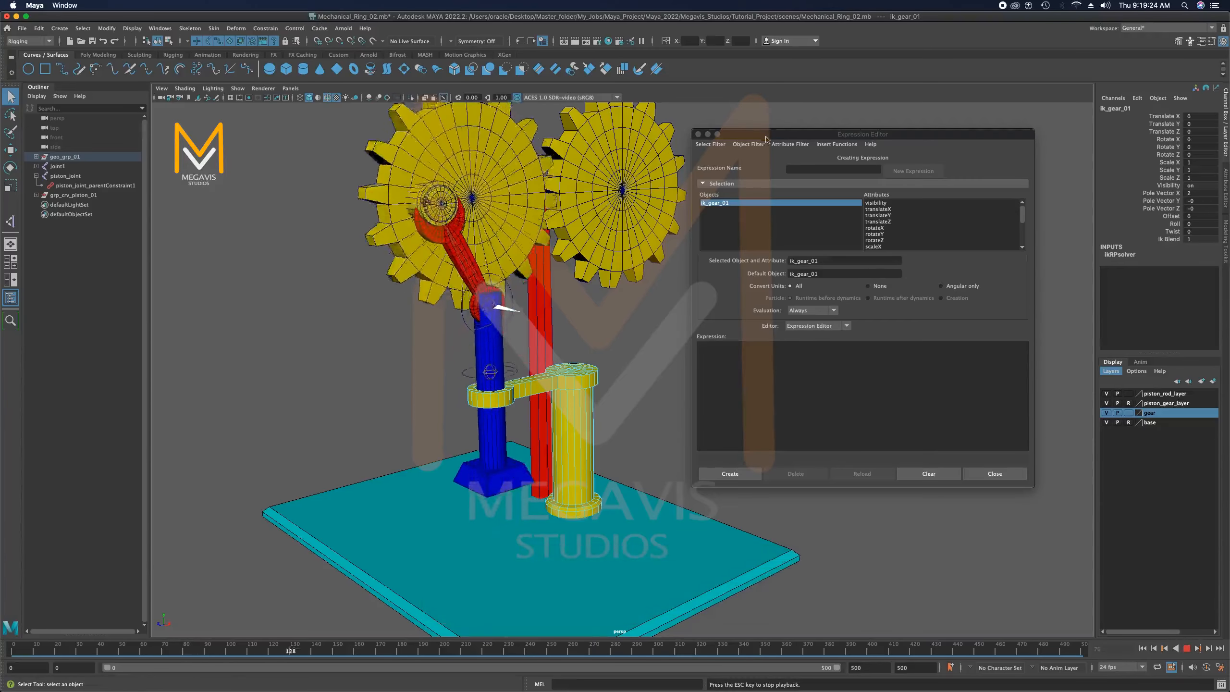
left_click_drag(766, 139, 888, 136)
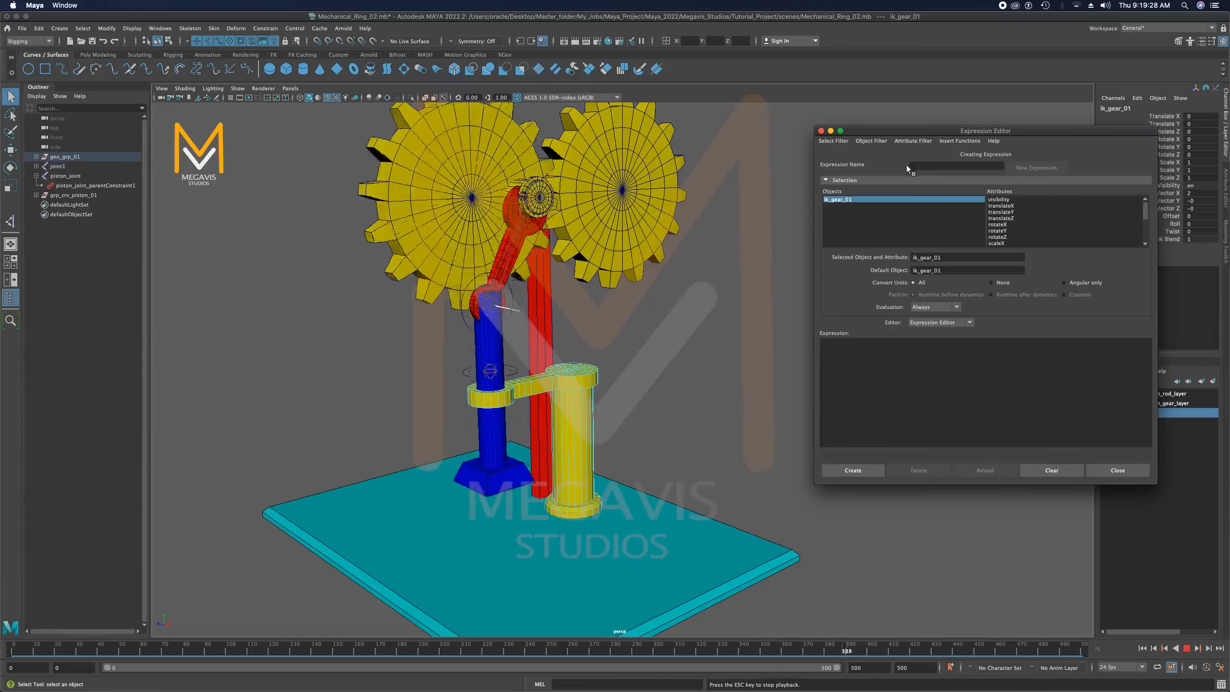
left_click(1185, 648)
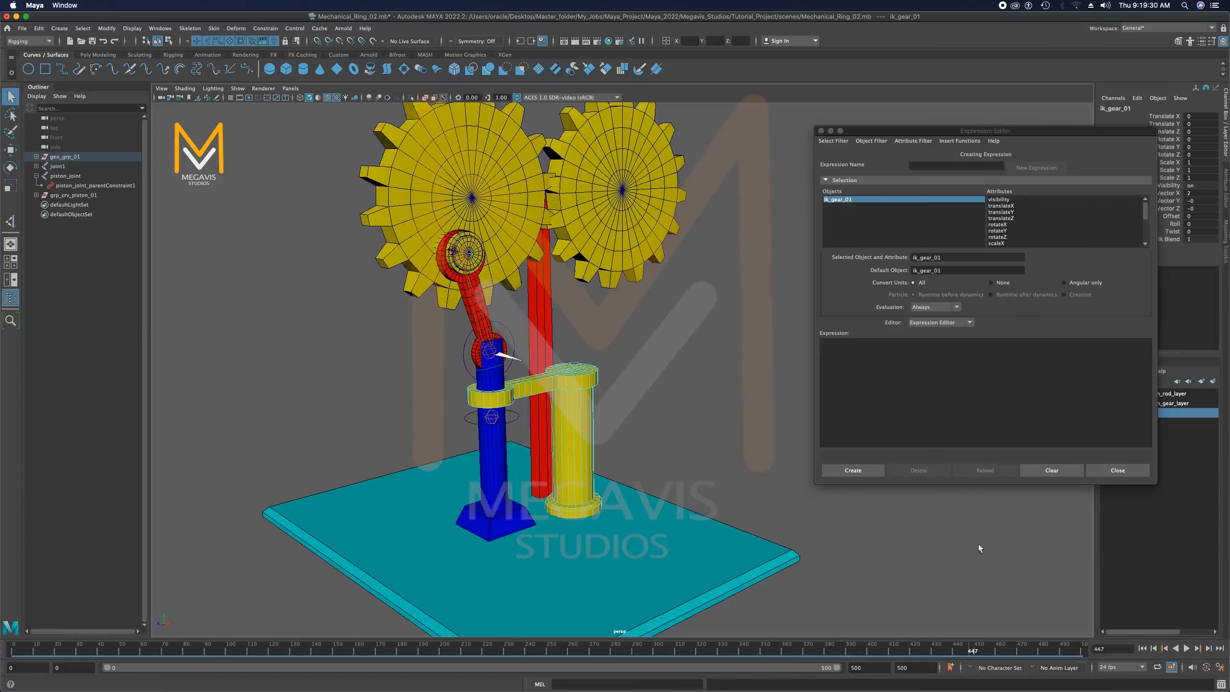
Edit the Rotate X expression of gear_01 so it reads gear_01.rotateX = time * - 80
left_click(382, 221)
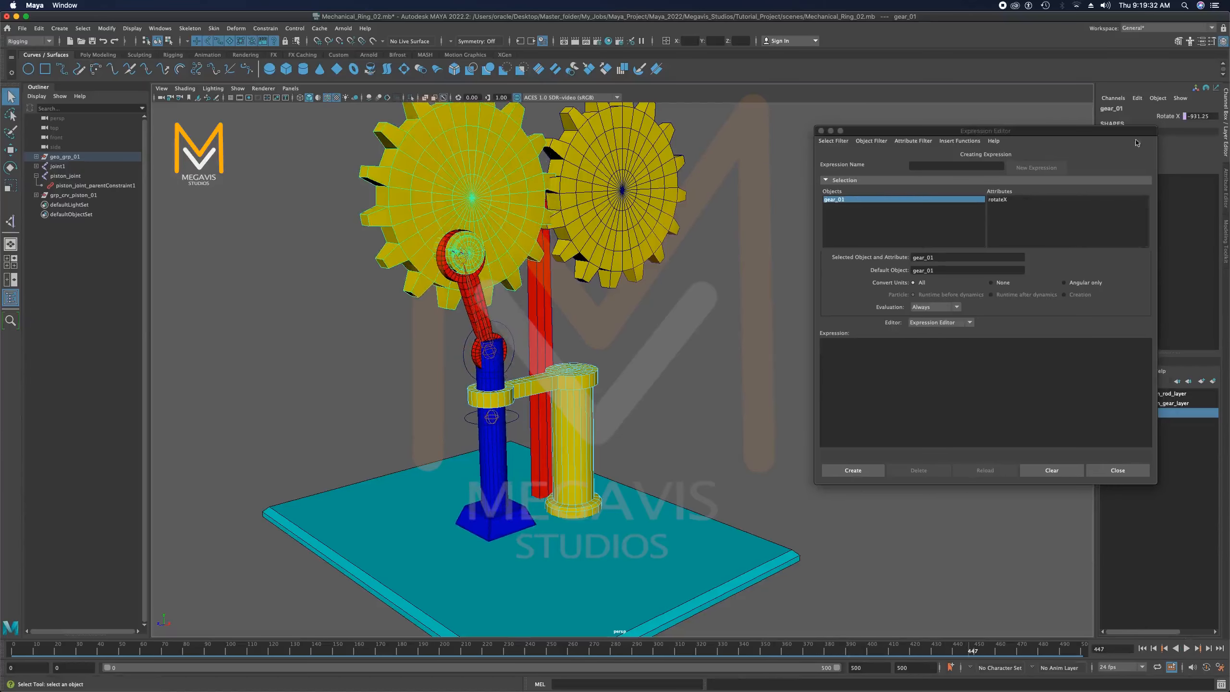
left_click_drag(1108, 129, 1018, 180)
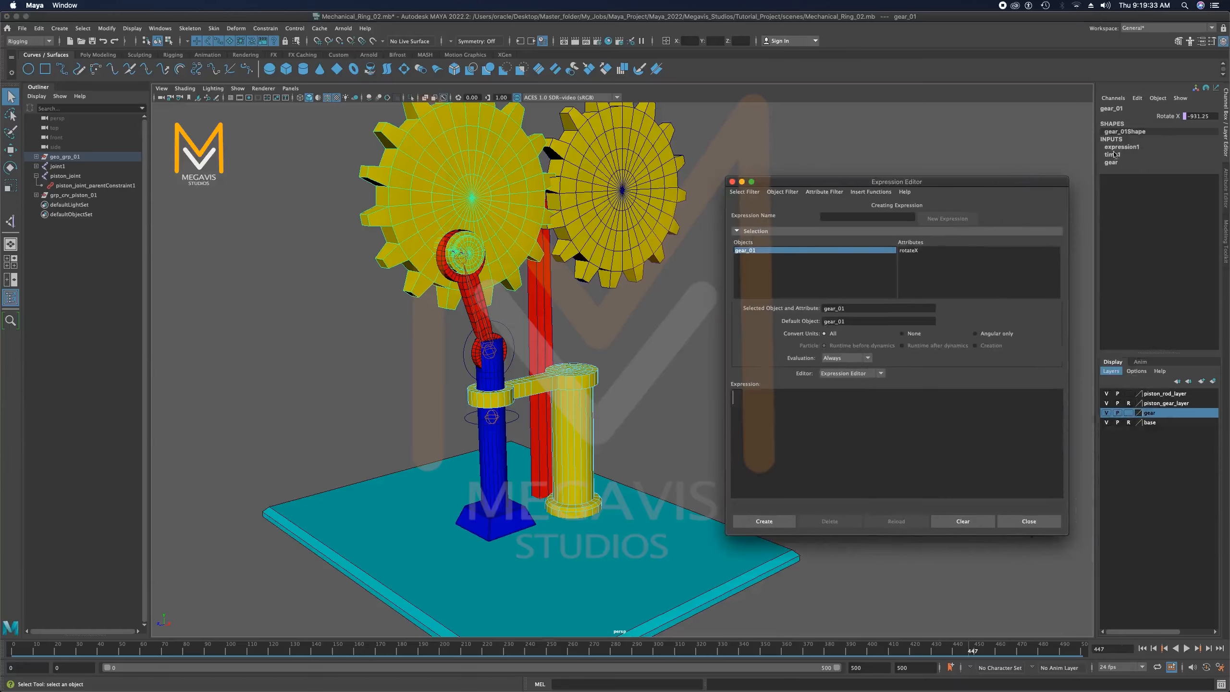
left_click(1167, 117)
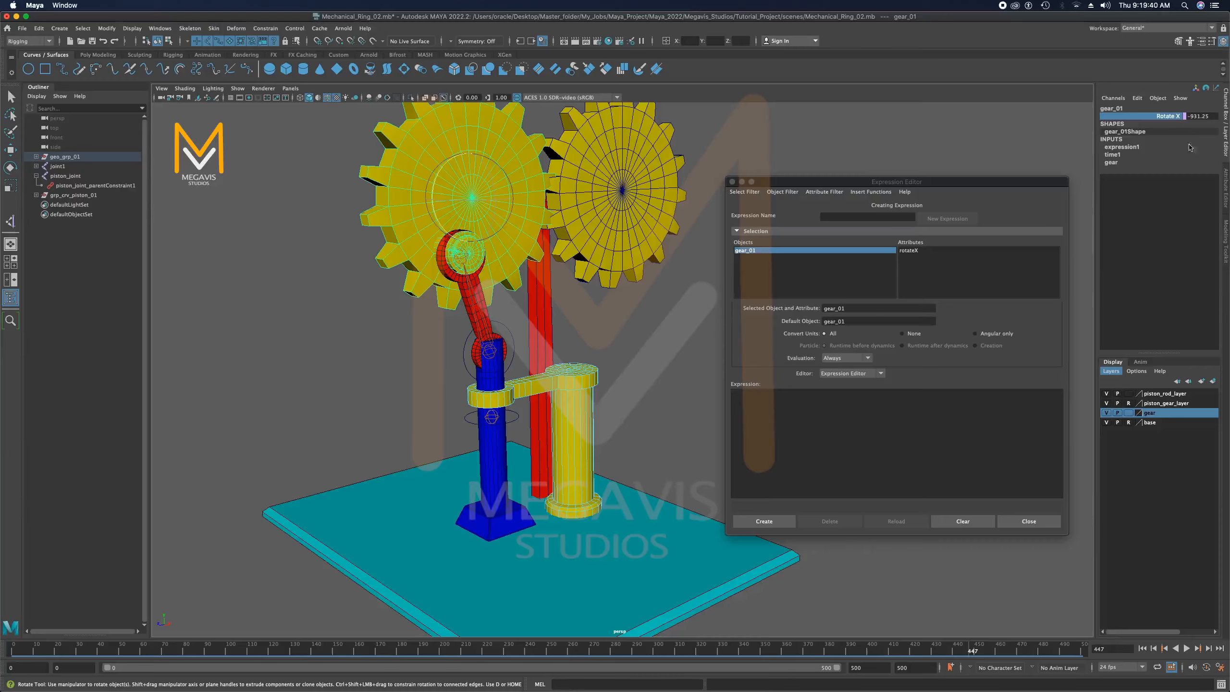
left_click(1136, 98)
left_click(1138, 108)
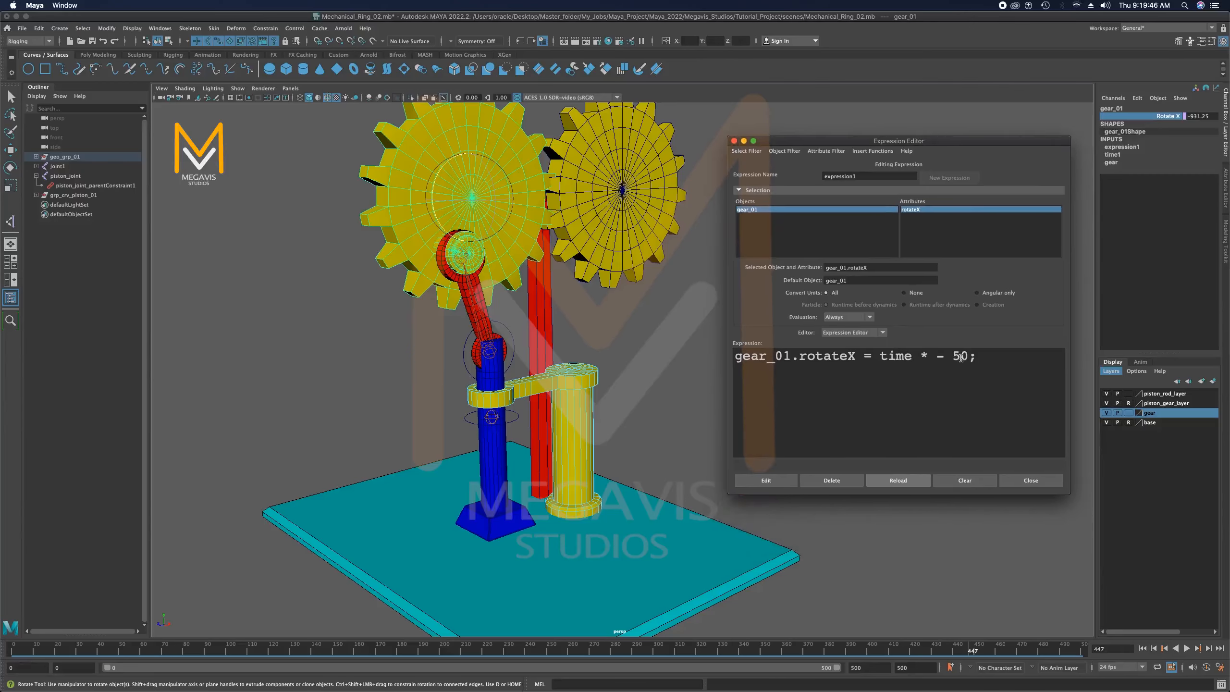
left_click_drag(962, 357, 954, 357)
type("8")
left_click(764, 479)
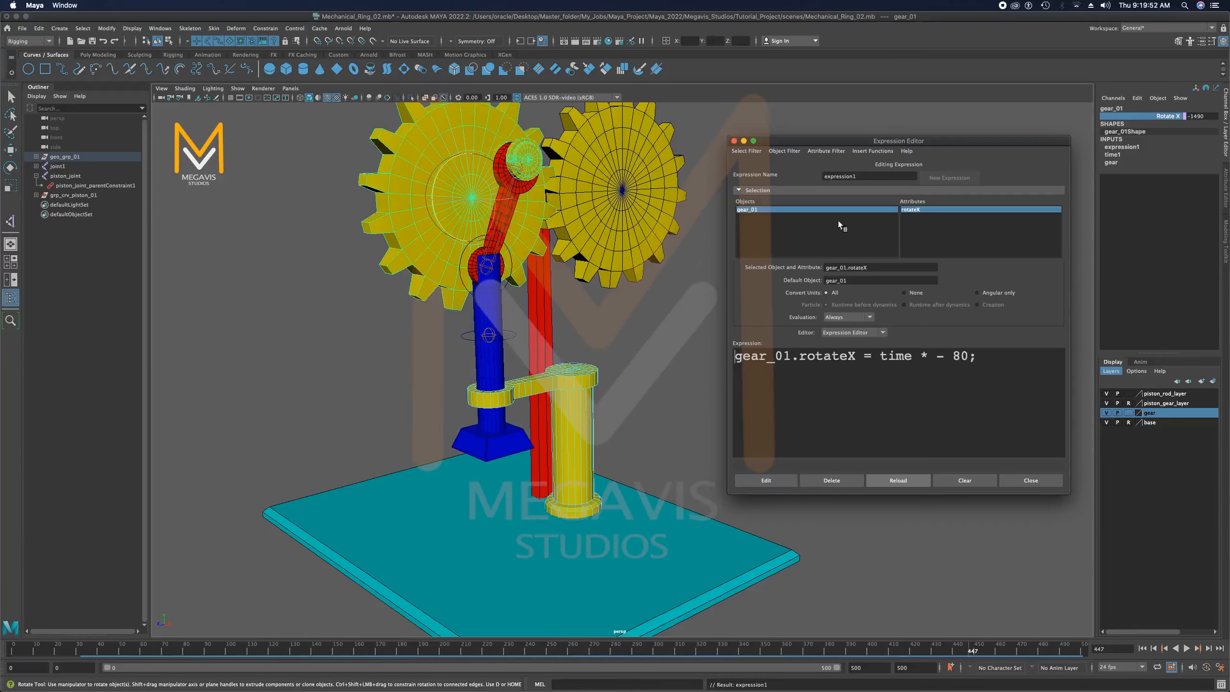
Rename the gear_01 rotation expression as gearRotate_01
double_click(883, 177)
type("gea")
type("rRotate_01")
key("Return")
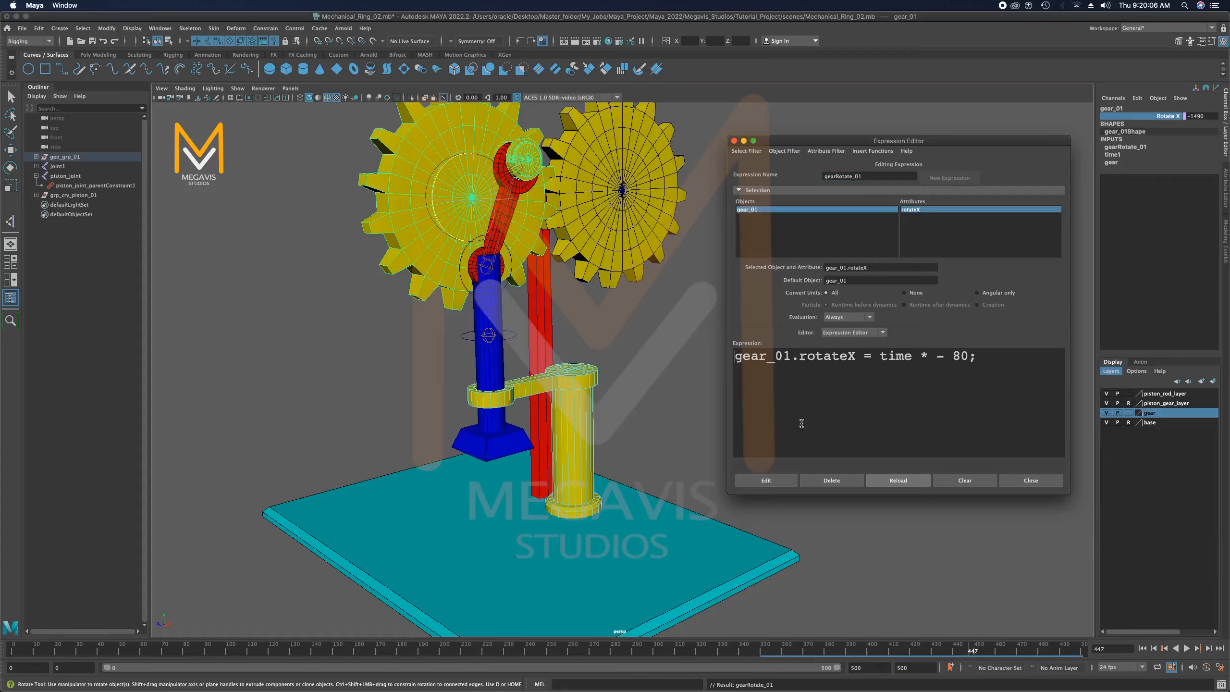
Deselect everything, return to frame 0 and play the animation to check the faster gear, stopping at frame 120
left_click_drag(898, 141, 955, 109)
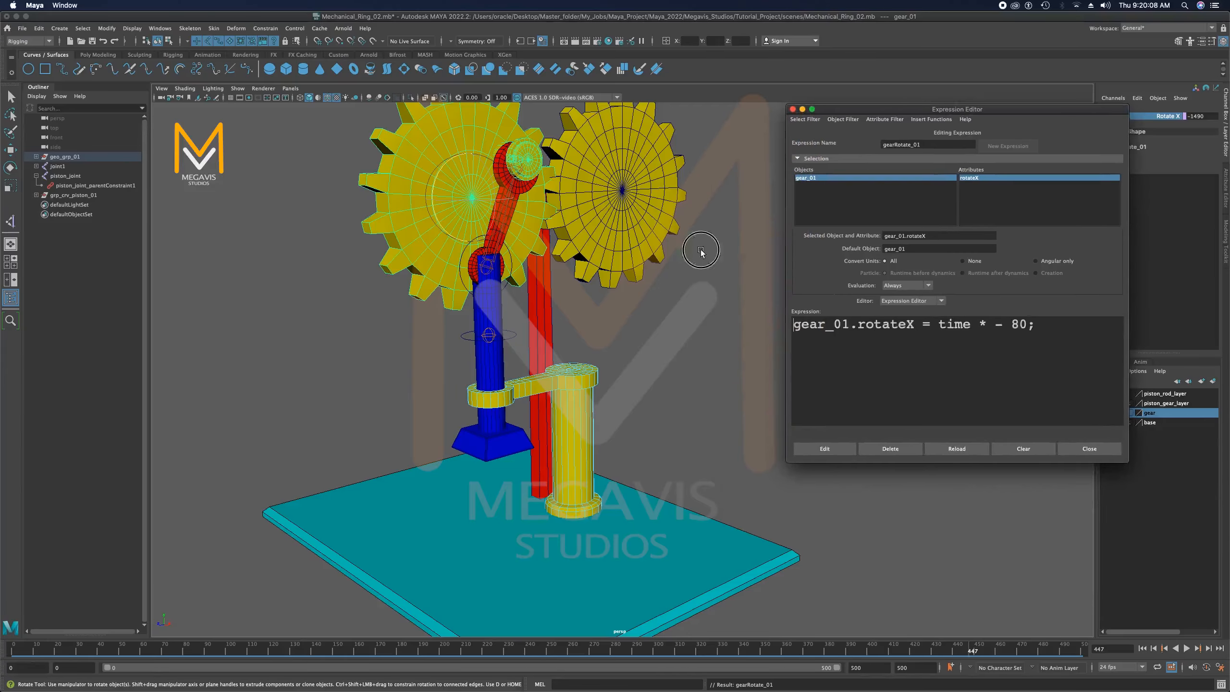
left_click(707, 261)
middle_click_drag(714, 275, 722, 306, "alt")
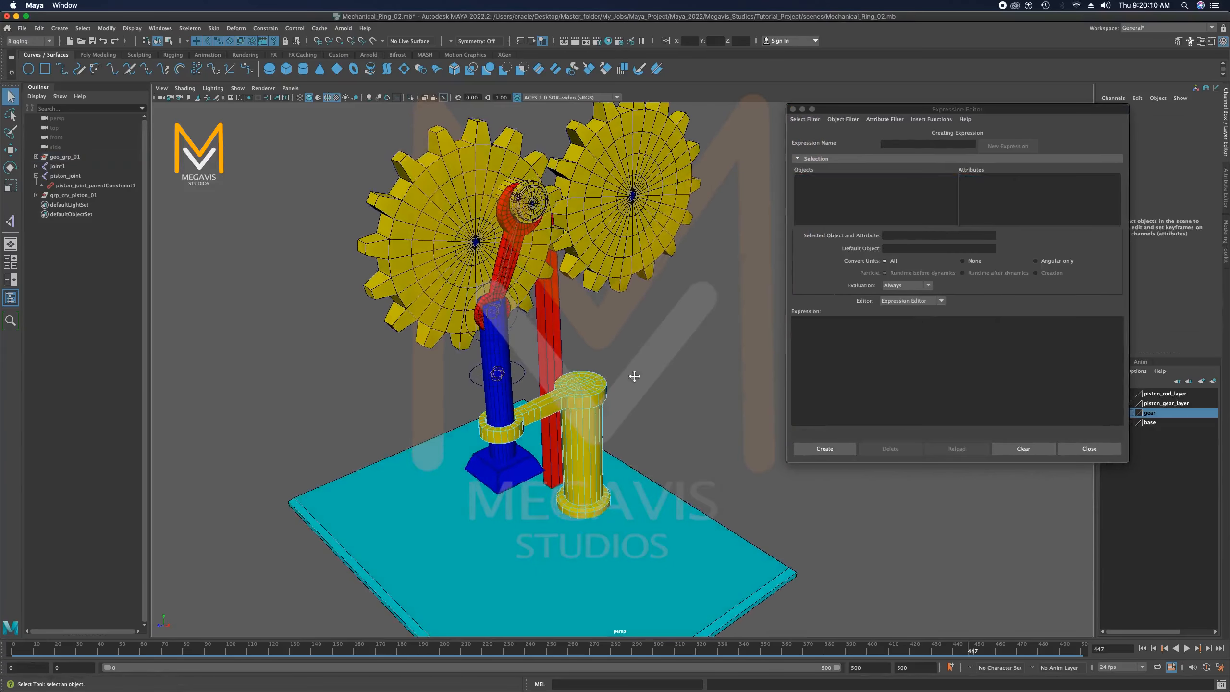
key("e")
left_click(1143, 649)
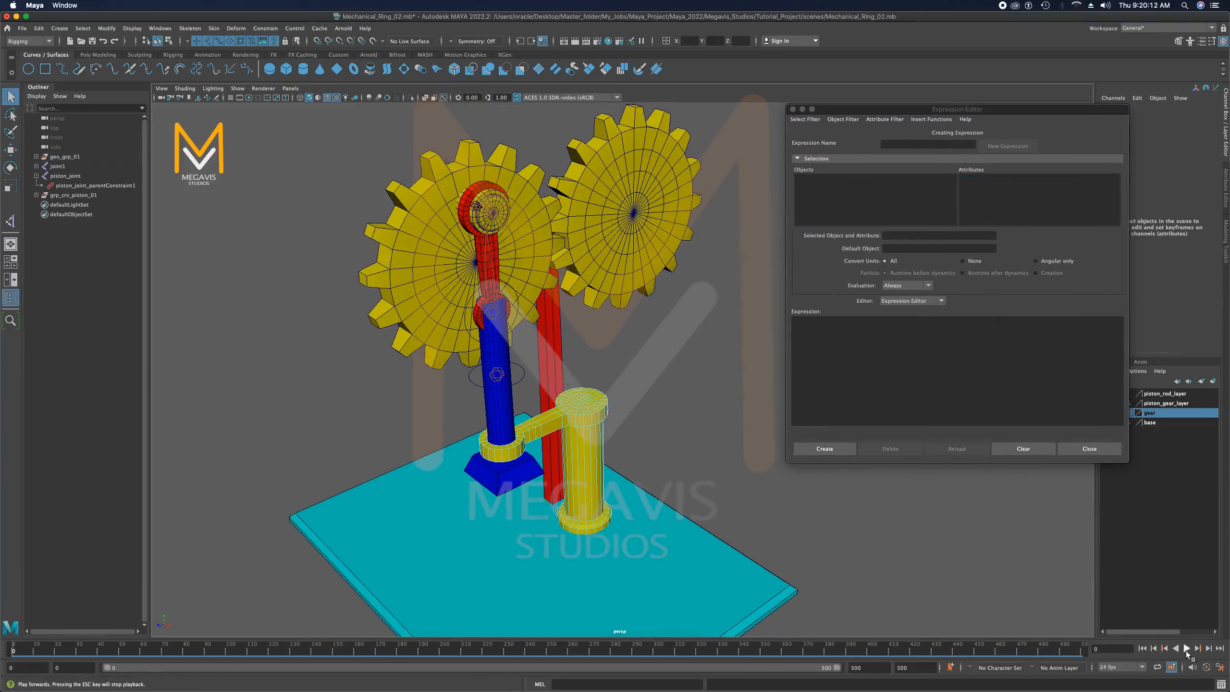
left_click(1186, 649)
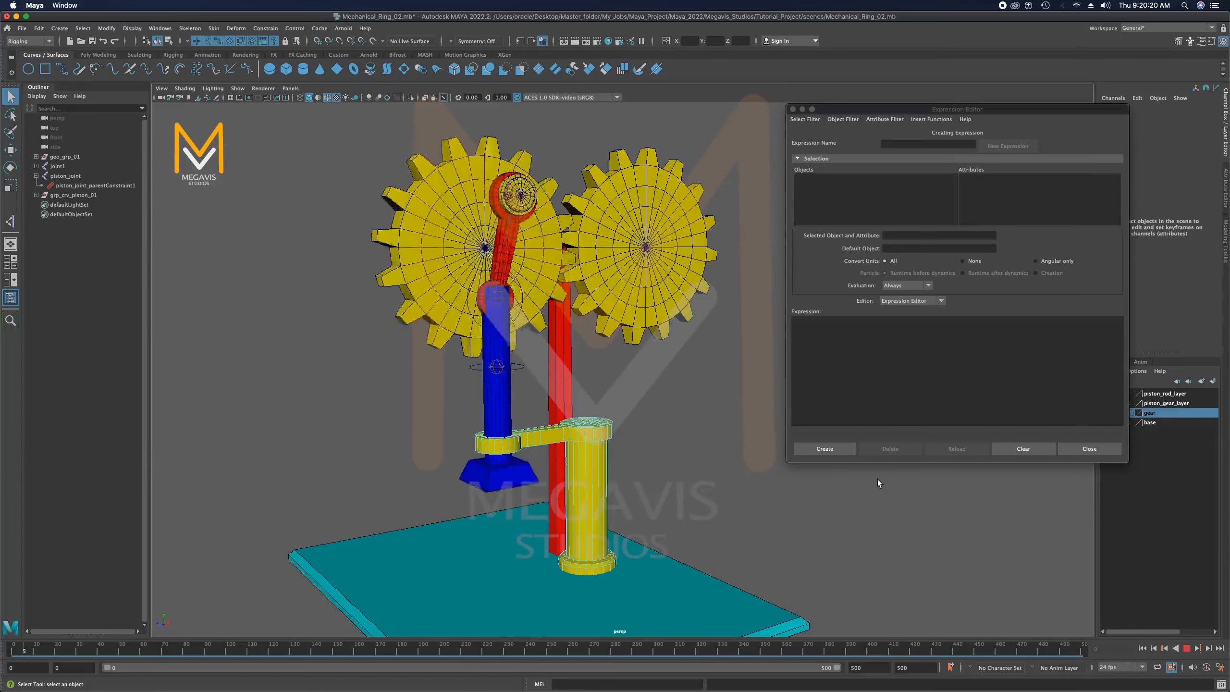
left_click(1187, 648)
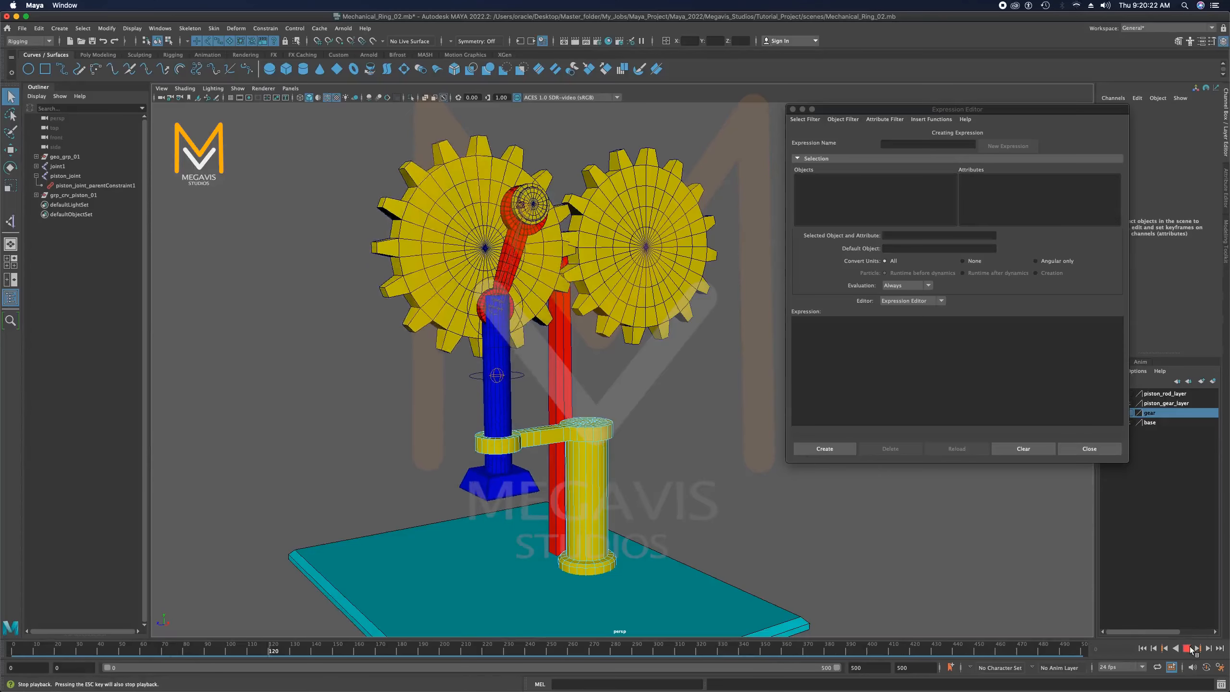
Select gear_02 and gear_01 in turn to compare their Rotate X channels and inputs
left_click(615, 171)
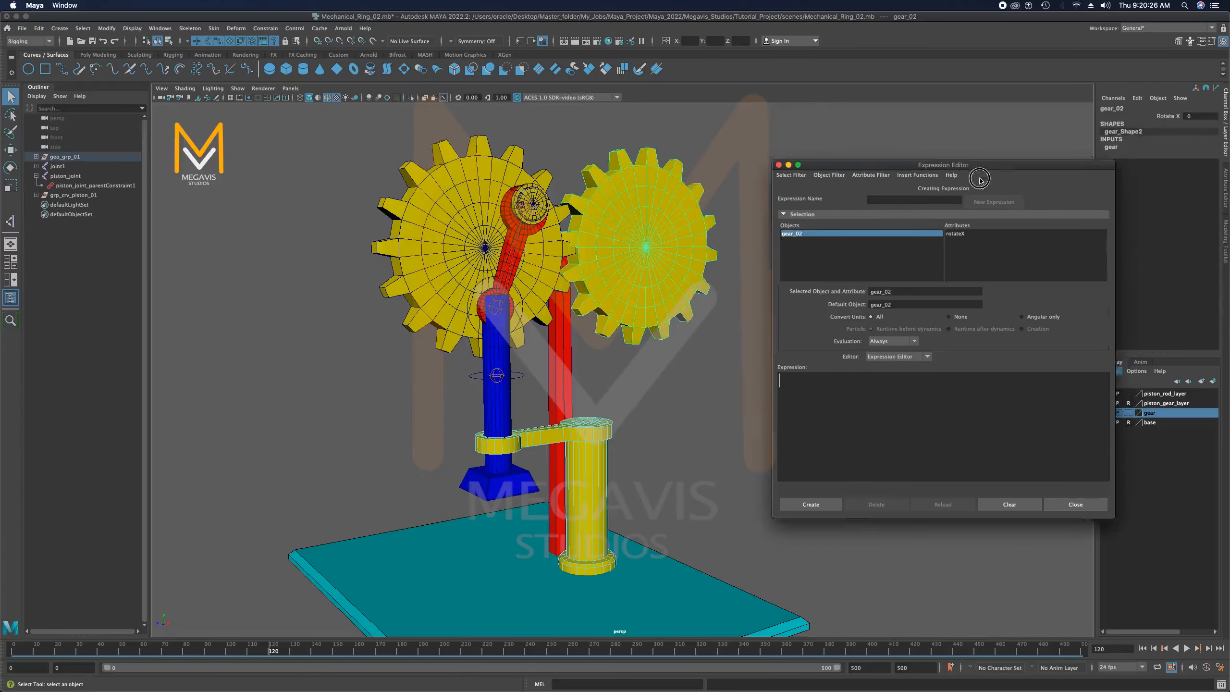
left_click_drag(999, 110, 962, 219)
left_click(499, 167)
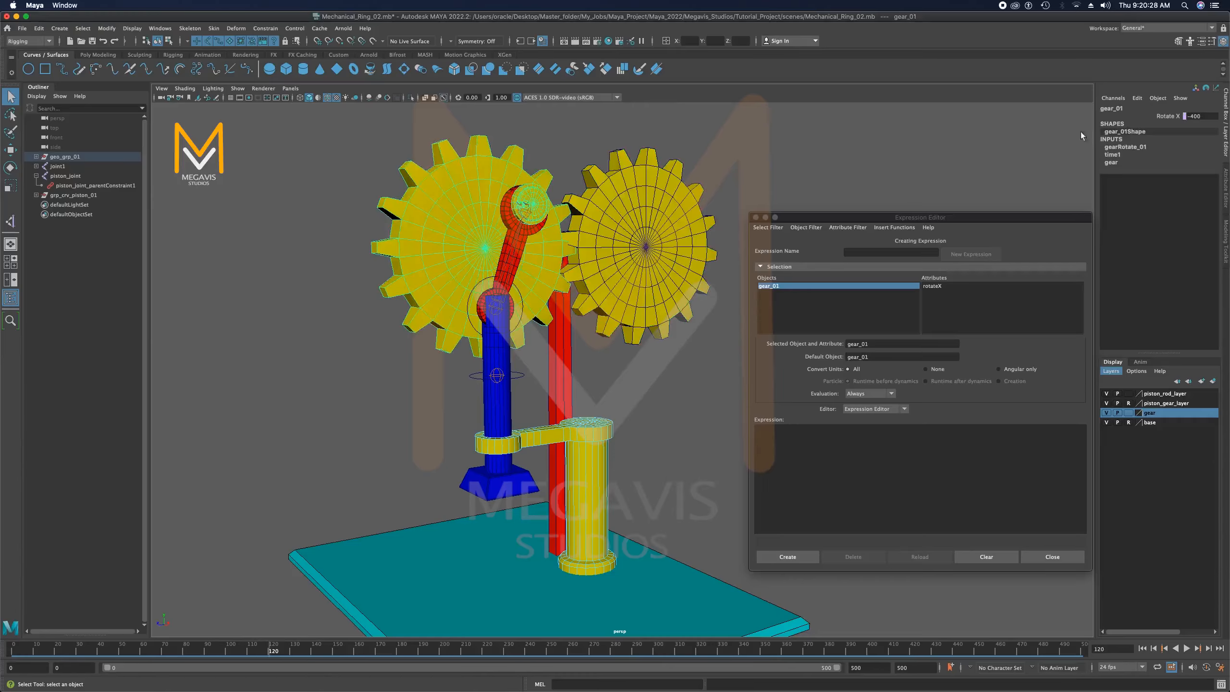
left_click(663, 192)
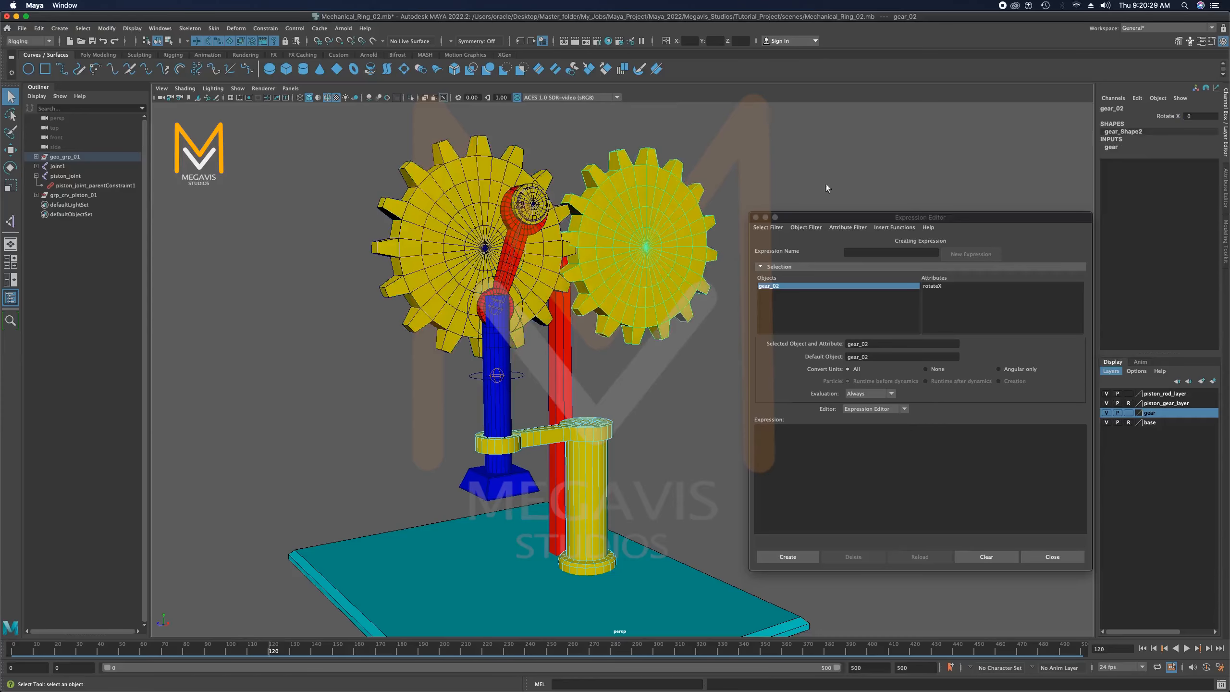
left_click(439, 240)
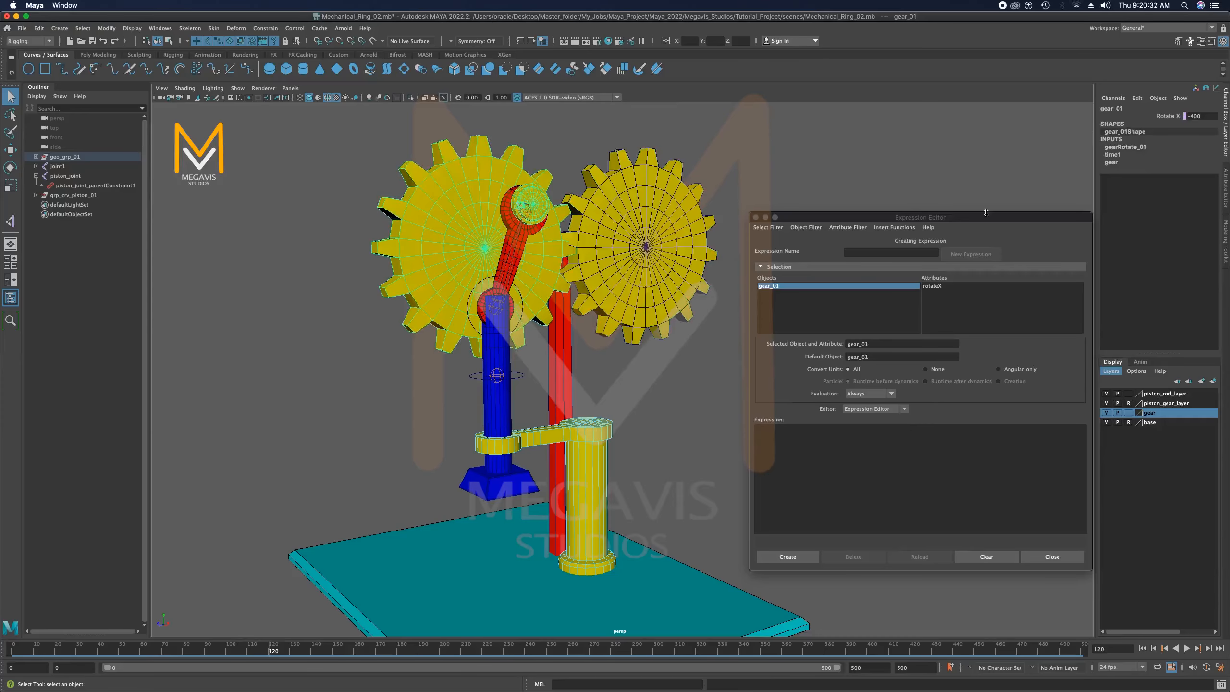
left_click_drag(895, 219, 885, 203)
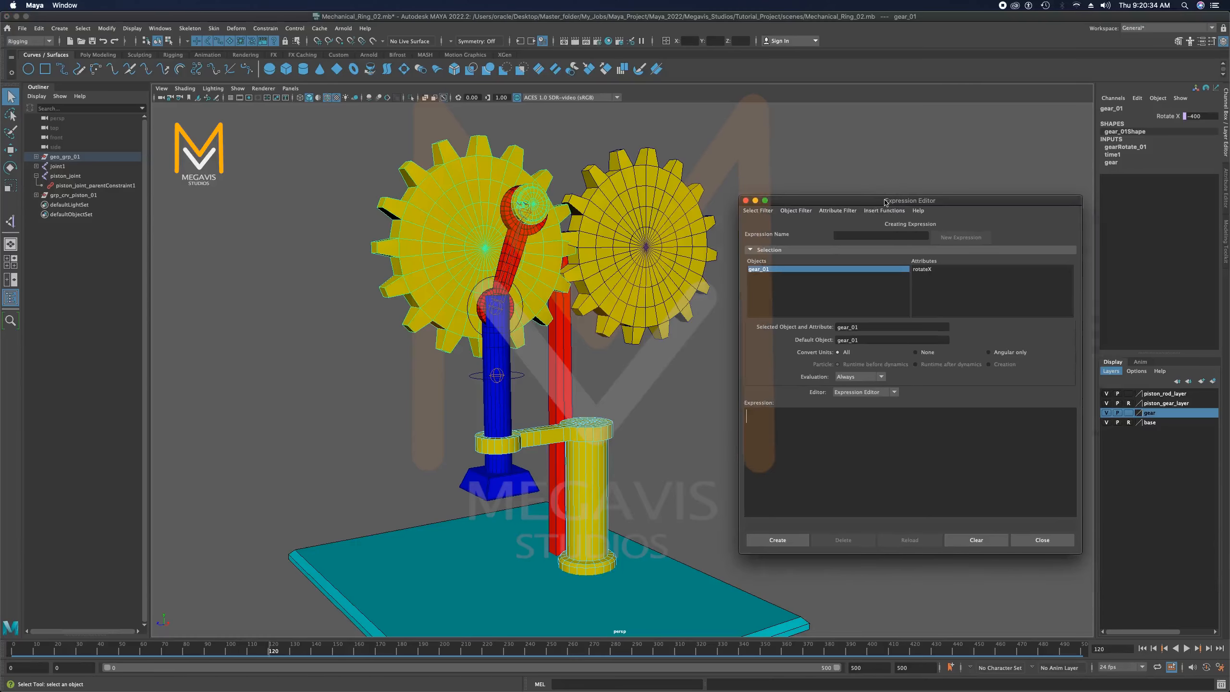
Bring up the Rotate X expression of gear_01 in the Expression Editor for review
left_click(484, 194)
left_click(1176, 119)
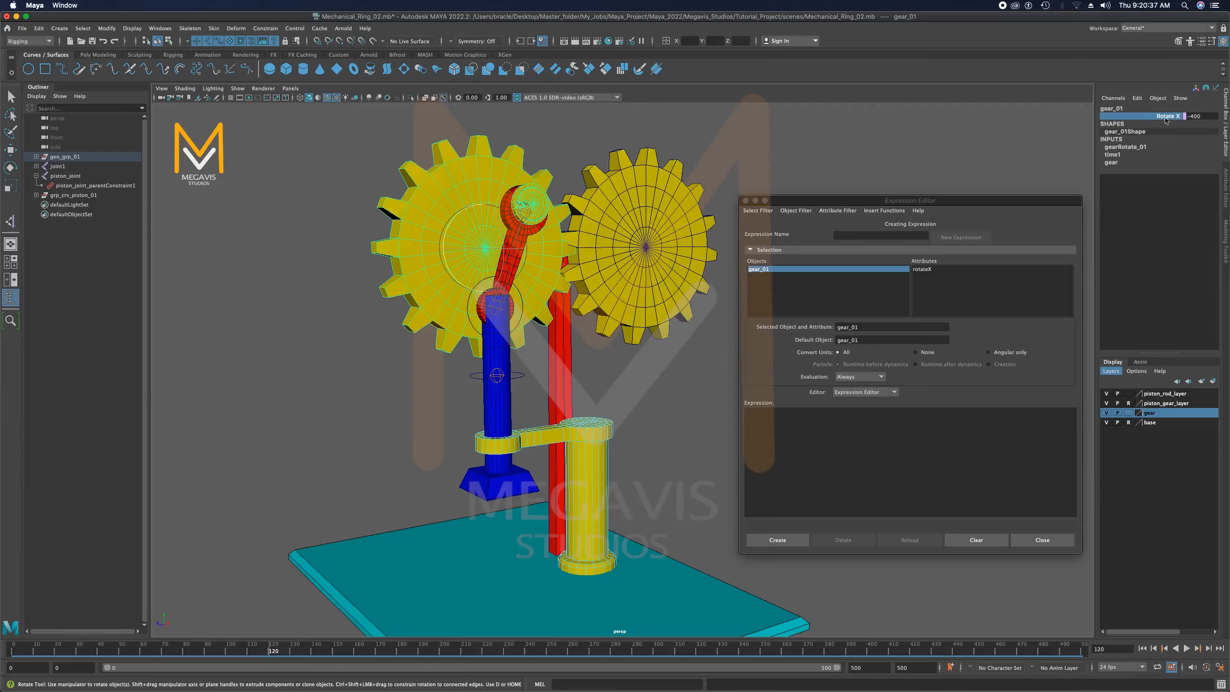
left_click(1143, 104)
left_click(1128, 256)
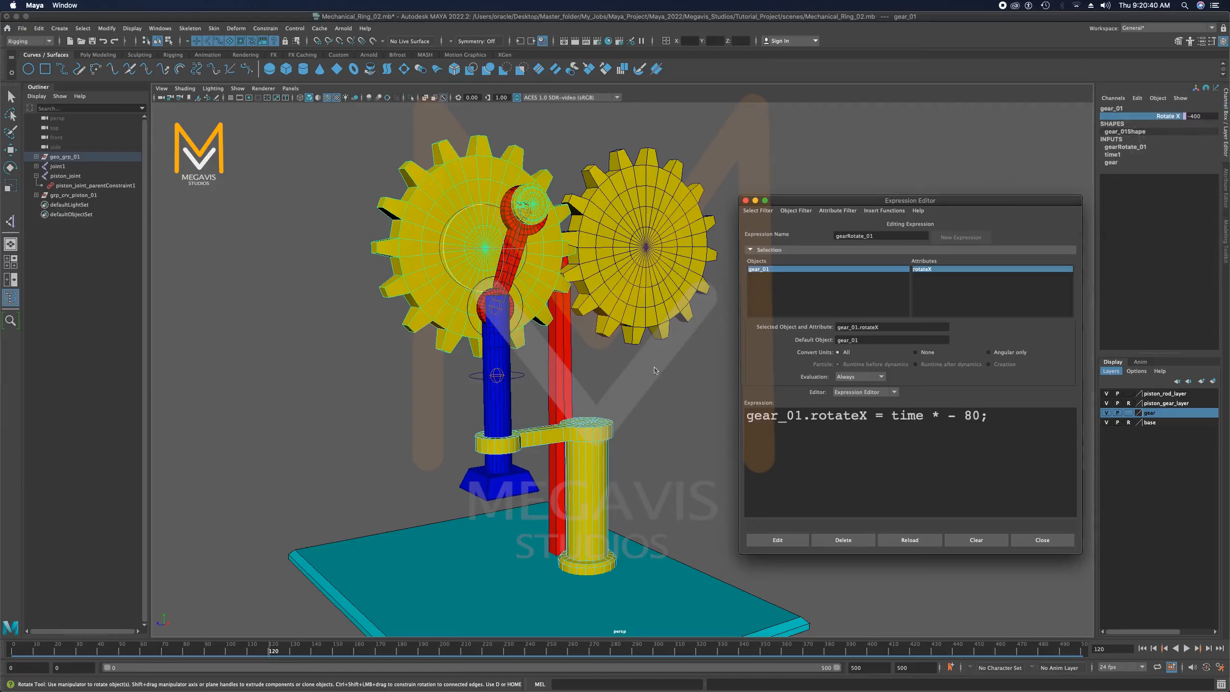
Reload the Rotate X expression of gear_01 after checking gear_02, and filter the expression list by expression name
left_click(649, 190)
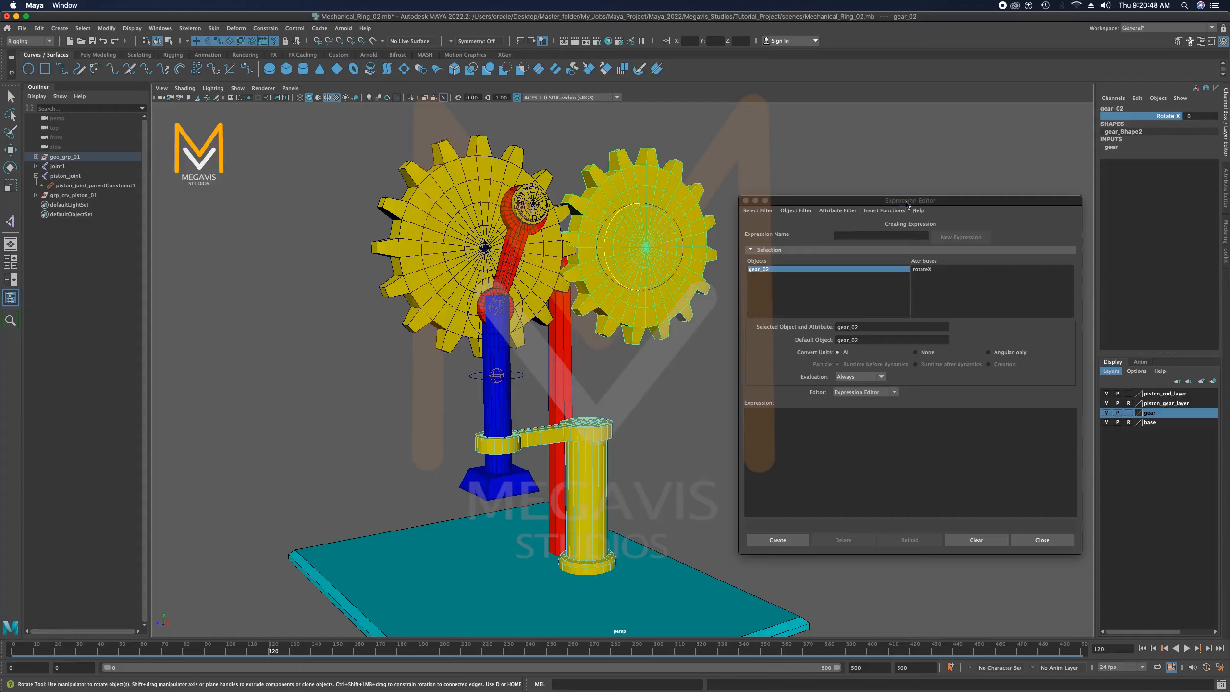
left_click_drag(906, 201, 881, 214)
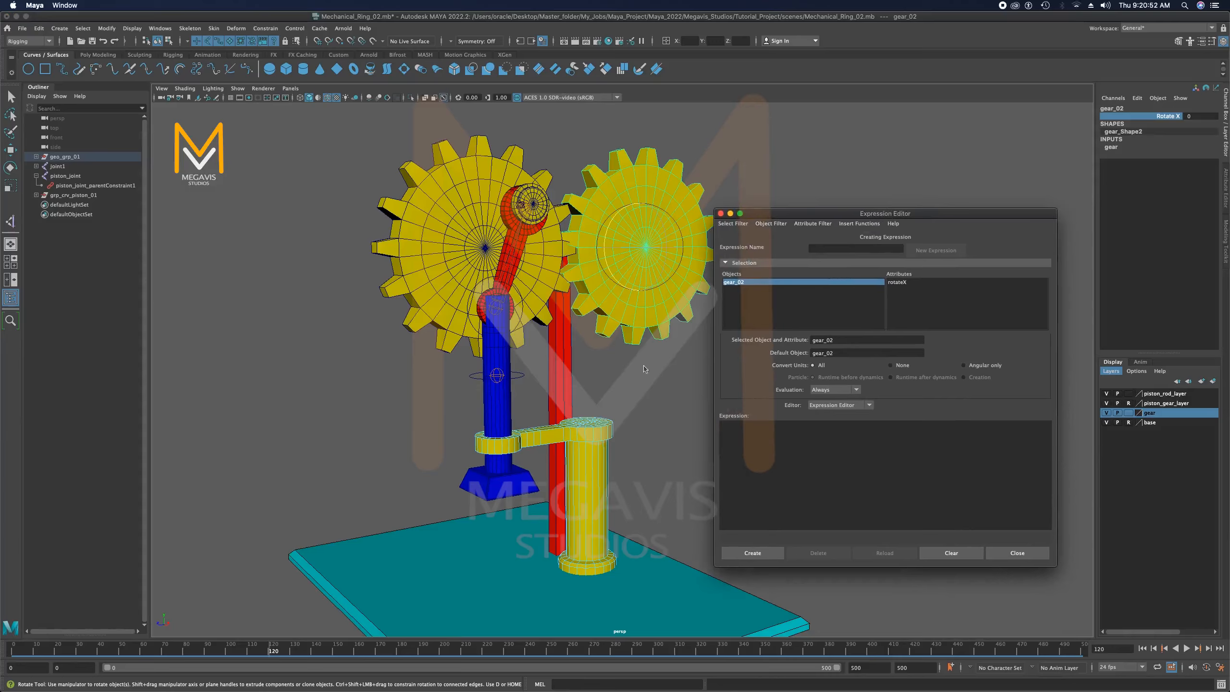
left_click(452, 186)
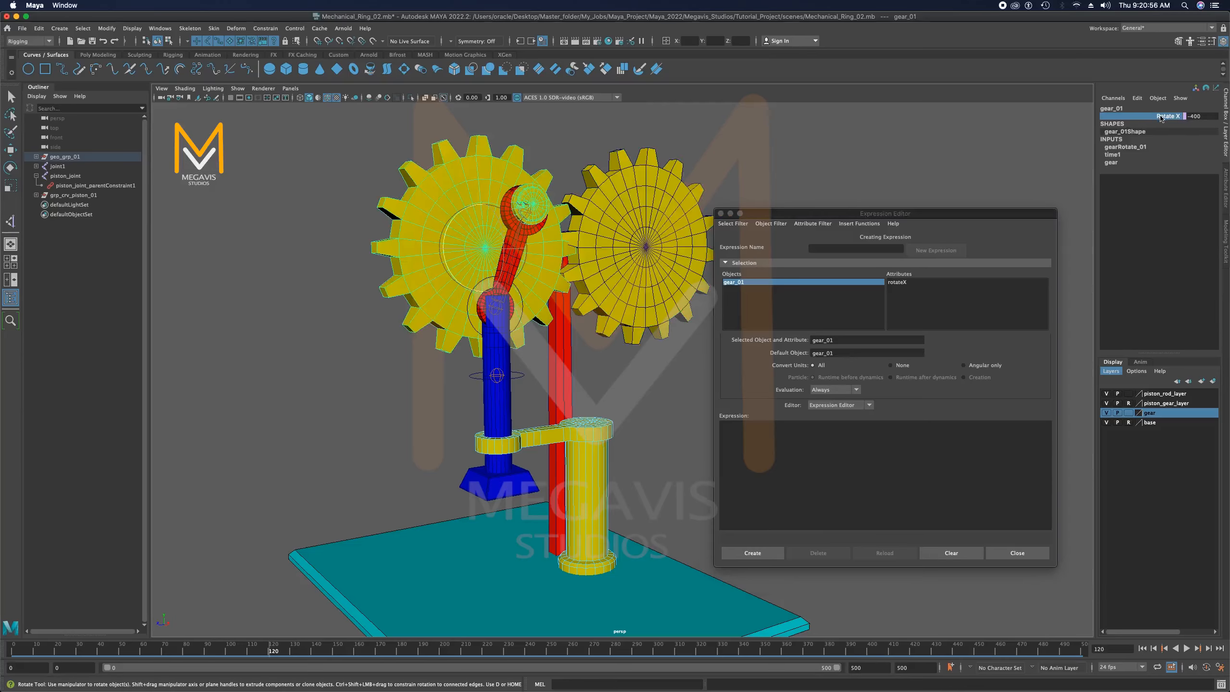
left_click(1143, 99)
left_click(1143, 115)
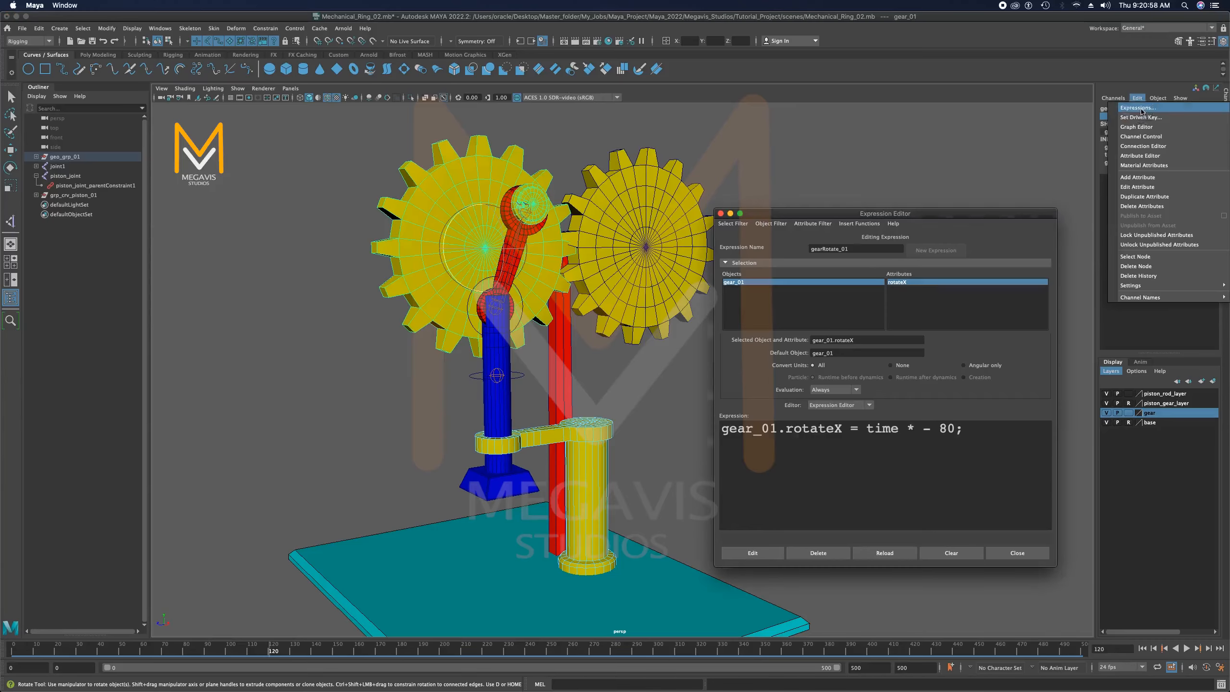
left_click(730, 225)
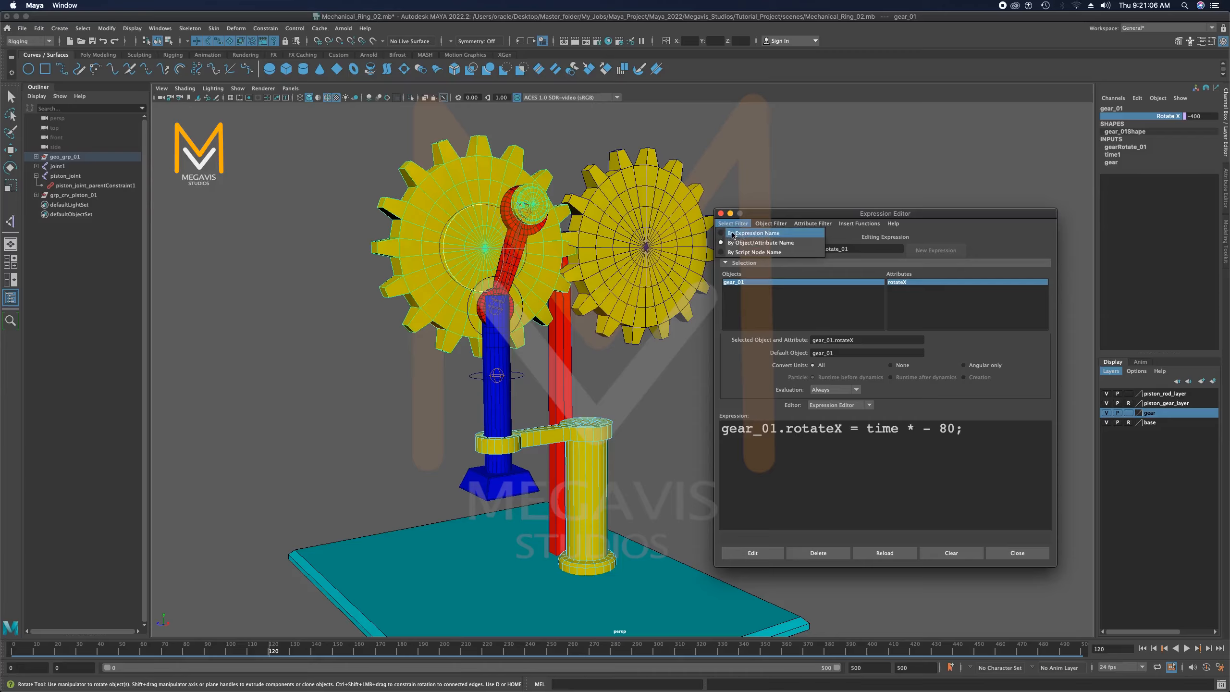
left_click(728, 236)
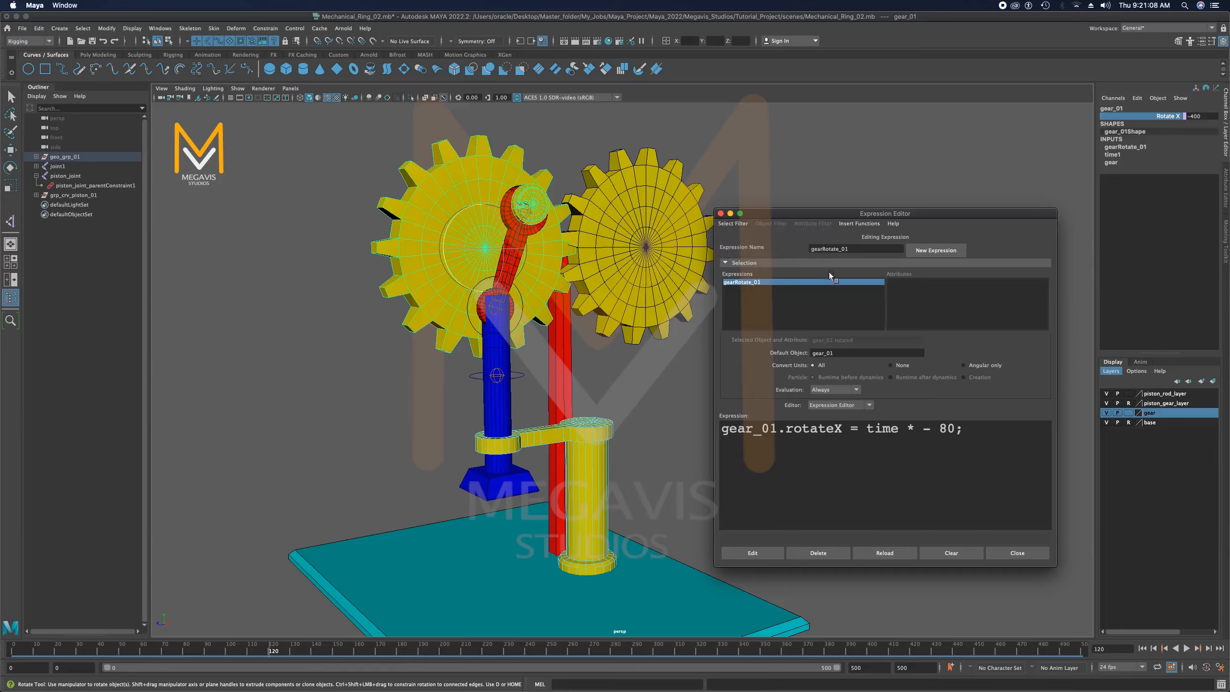
Copy gear_01.rotateX from the gearRotate_01 expression and paste it on a new line below the existing statement
left_click(639, 228)
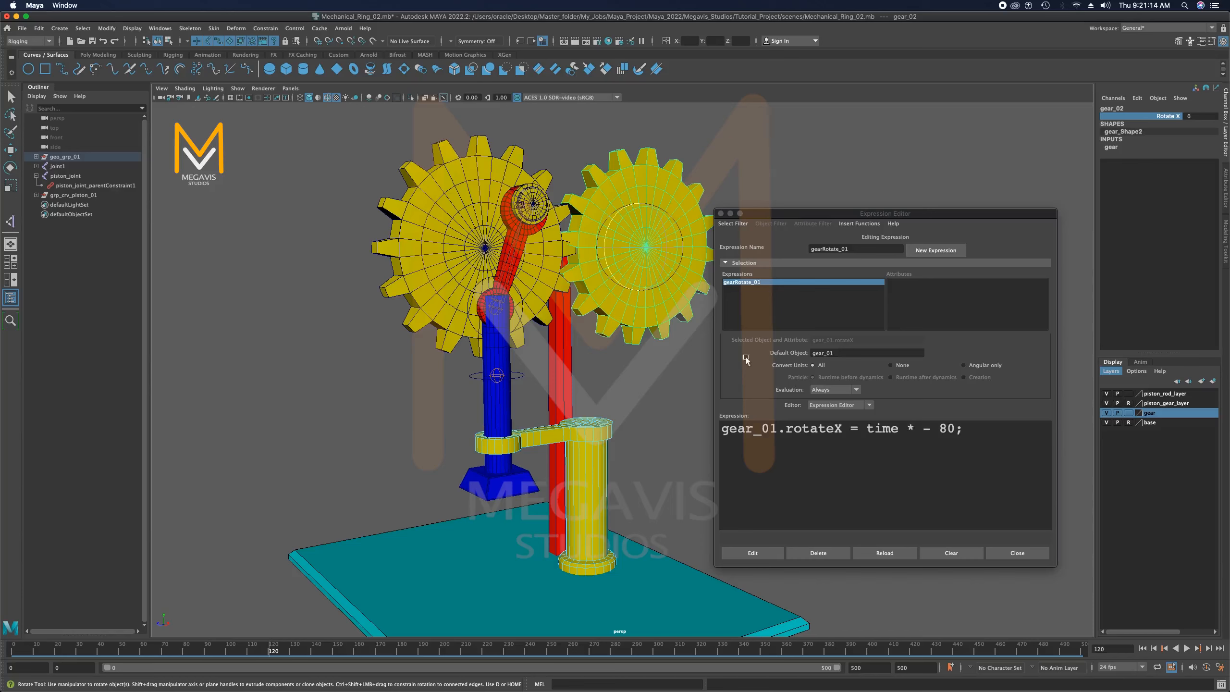
left_click(451, 280)
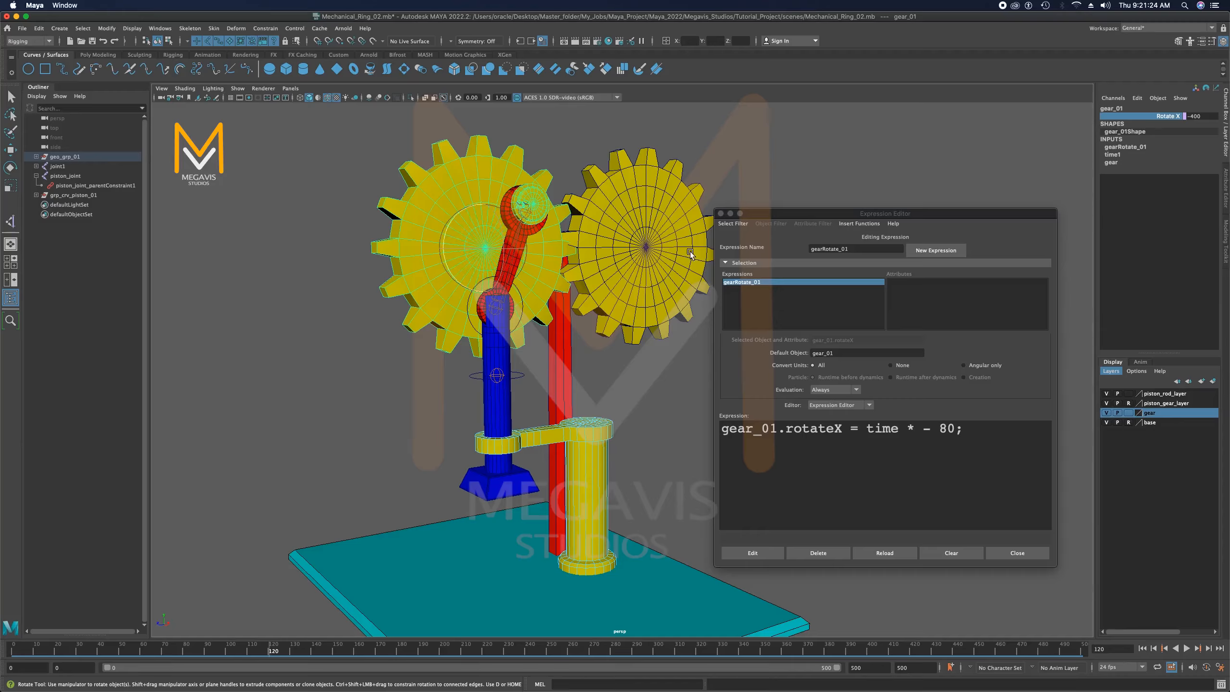
left_click(834, 426)
left_click_drag(843, 428, 691, 427)
key("super+c")
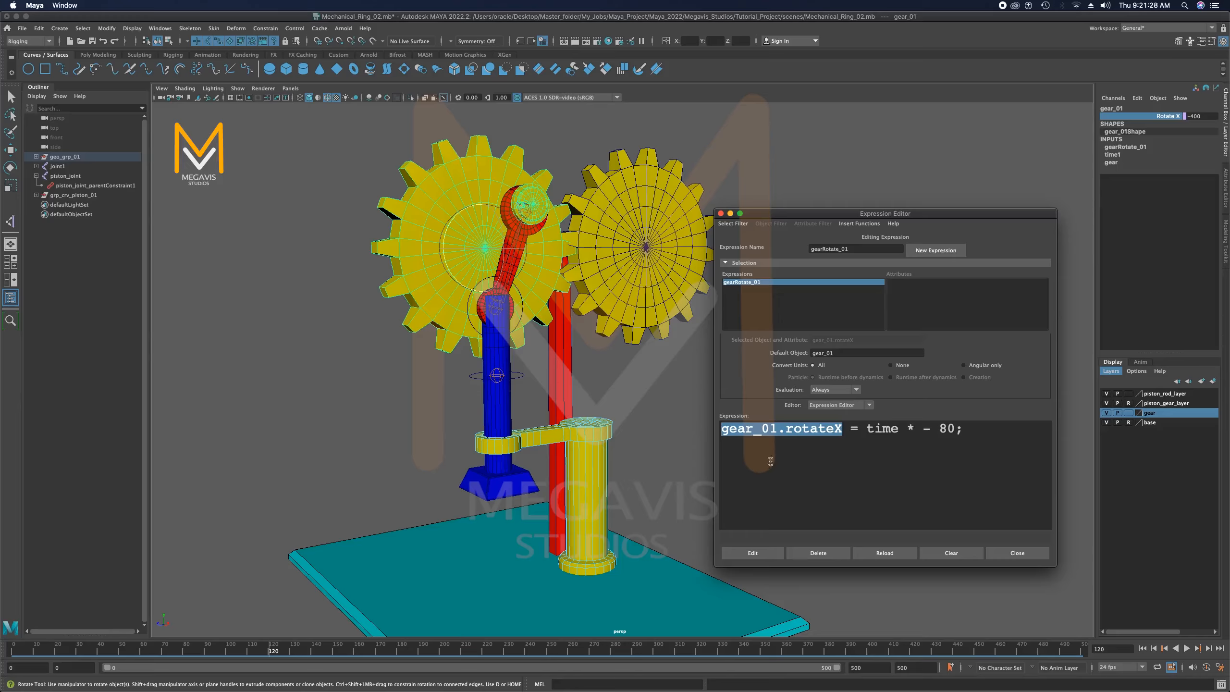
left_click(988, 437)
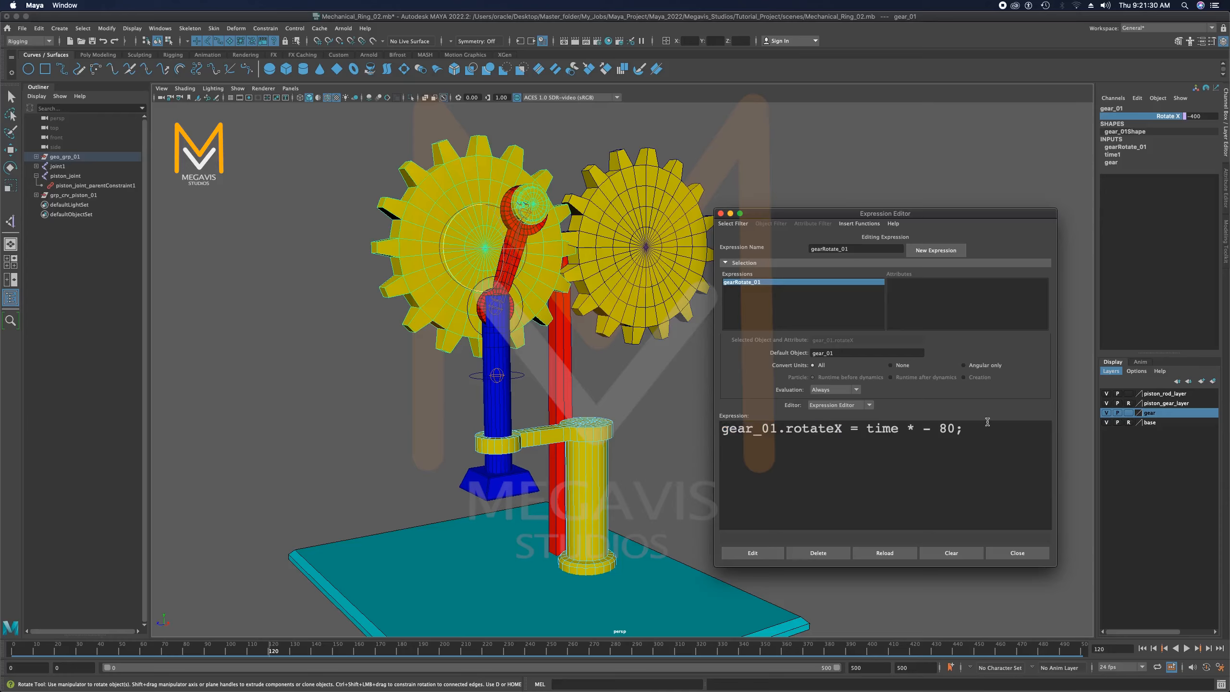
key("super+v")
Change the pasted line for the second gear so it reads gear_02.rotateX =
left_click(617, 198)
left_click(772, 457)
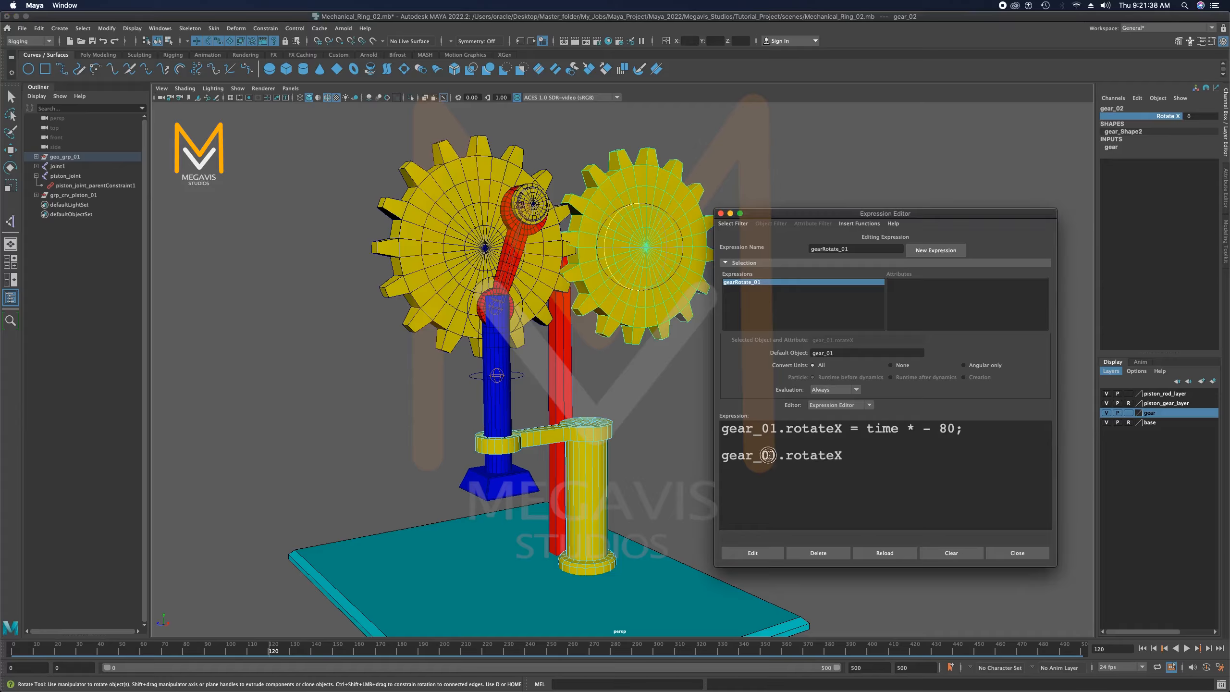
key("Delete")
type("2")
left_click(845, 456)
type("=")
Complete the second statement with the copied gear_01.rotateX and a semicolon, making it gear_02.rotateX = gear_01.rotateX ;
left_click(849, 428)
left_click_drag(849, 428, 721, 428)
key("super+c")
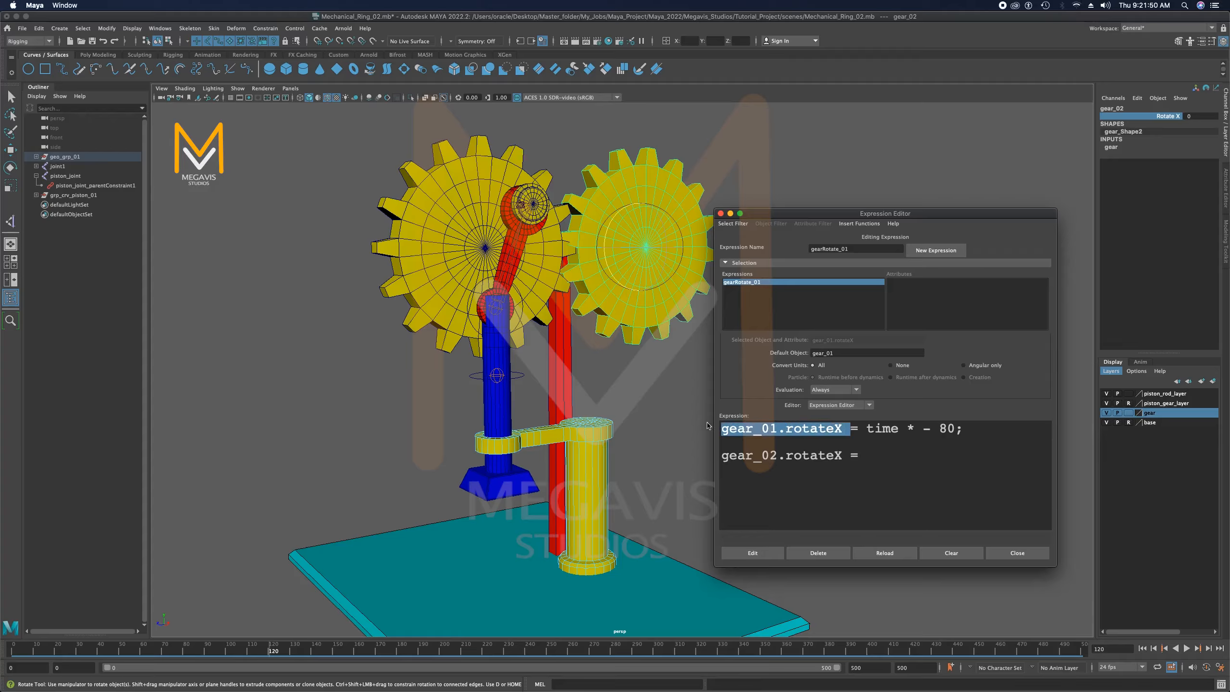
left_click(860, 455)
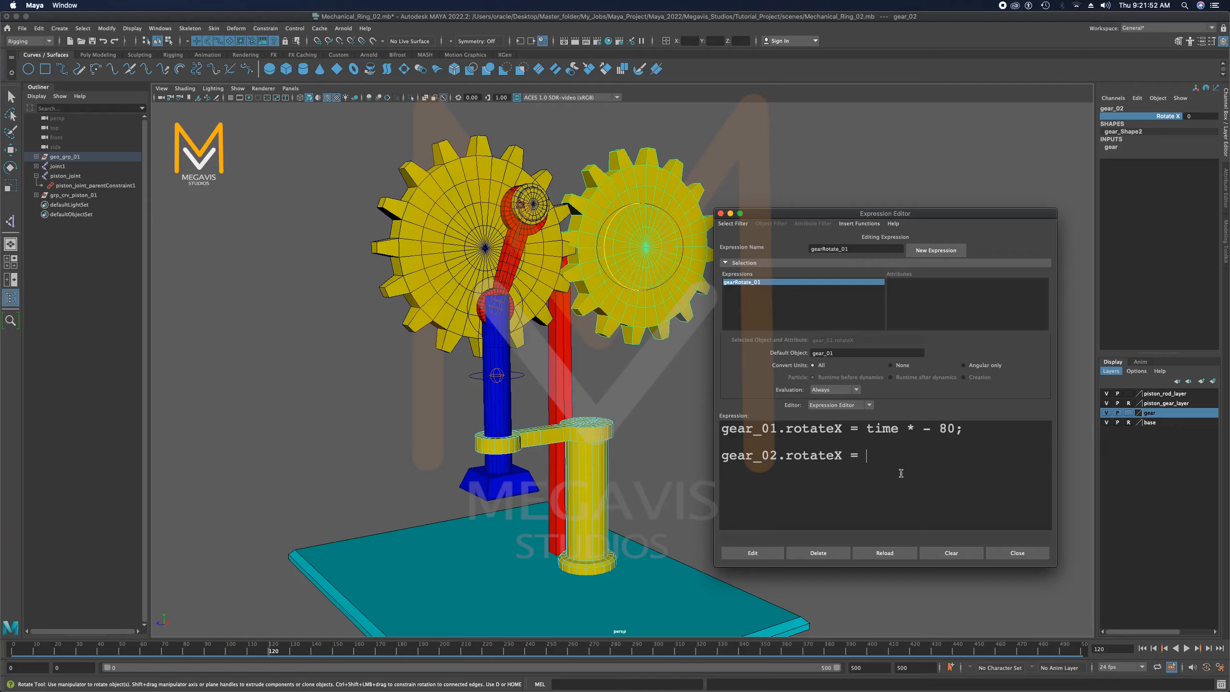
key("super+v")
type(";")
Apply the edited gearRotate_01 expression, with the Expression Editor moved clear of the gears
left_click(962, 428)
left_click_drag(982, 430, 723, 423)
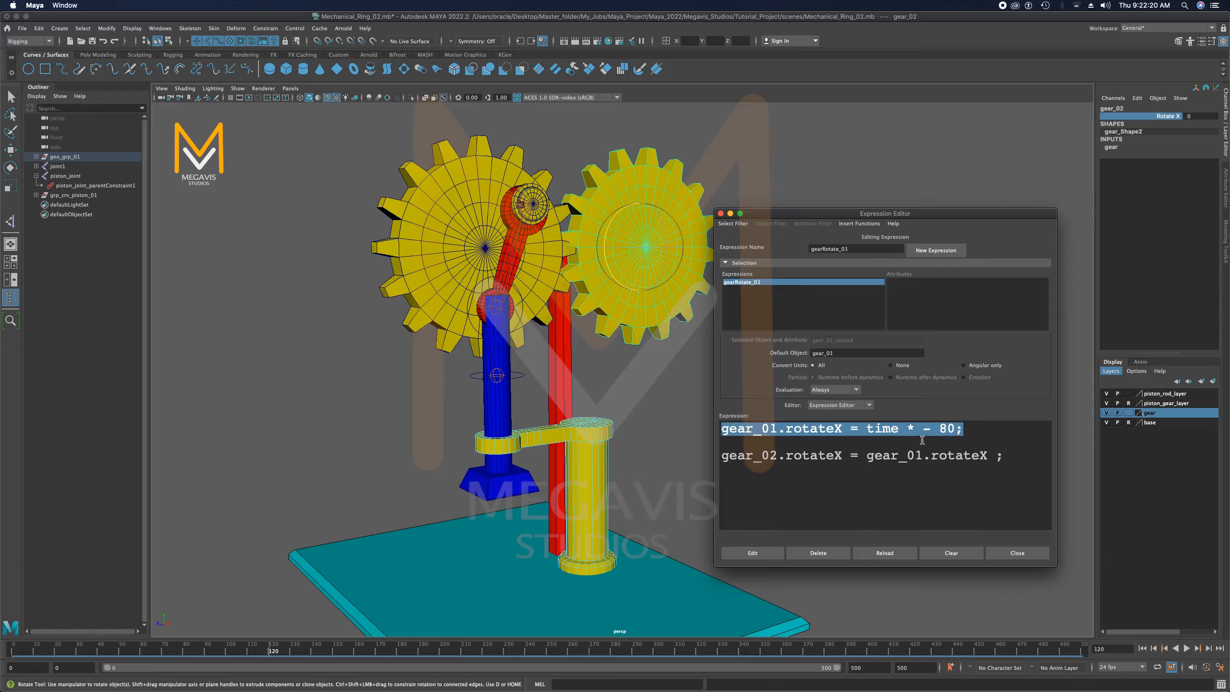
left_click(979, 433)
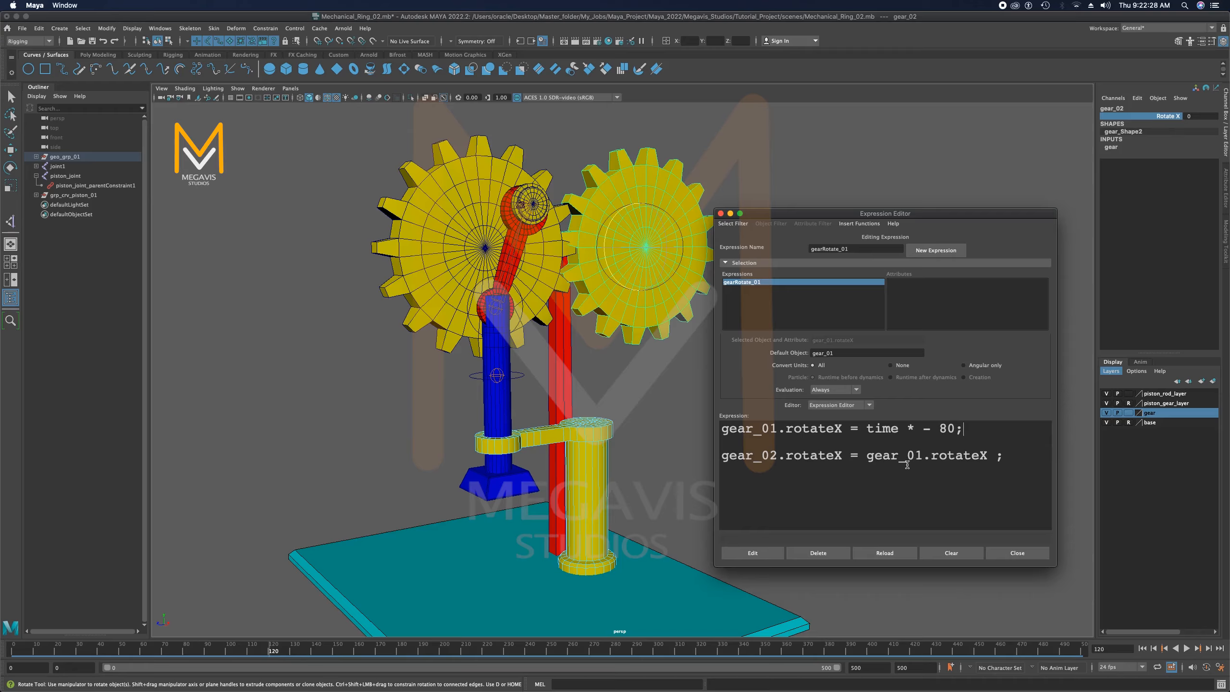
left_click_drag(877, 216, 913, 184)
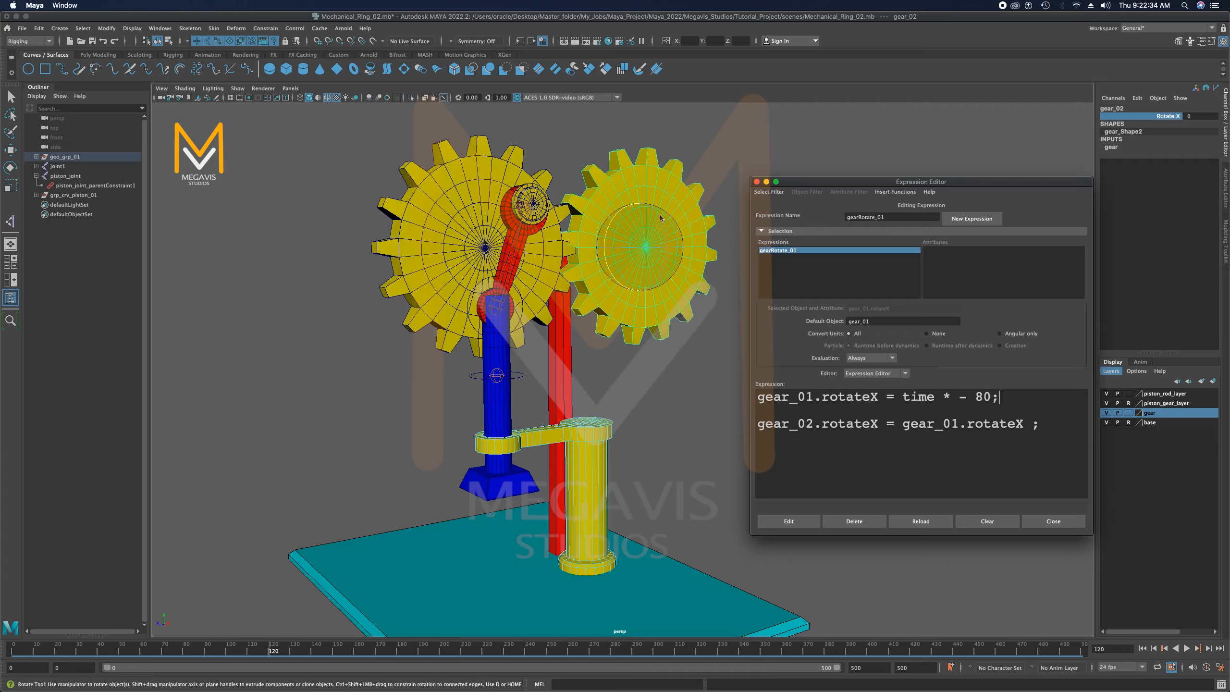
left_click(788, 521)
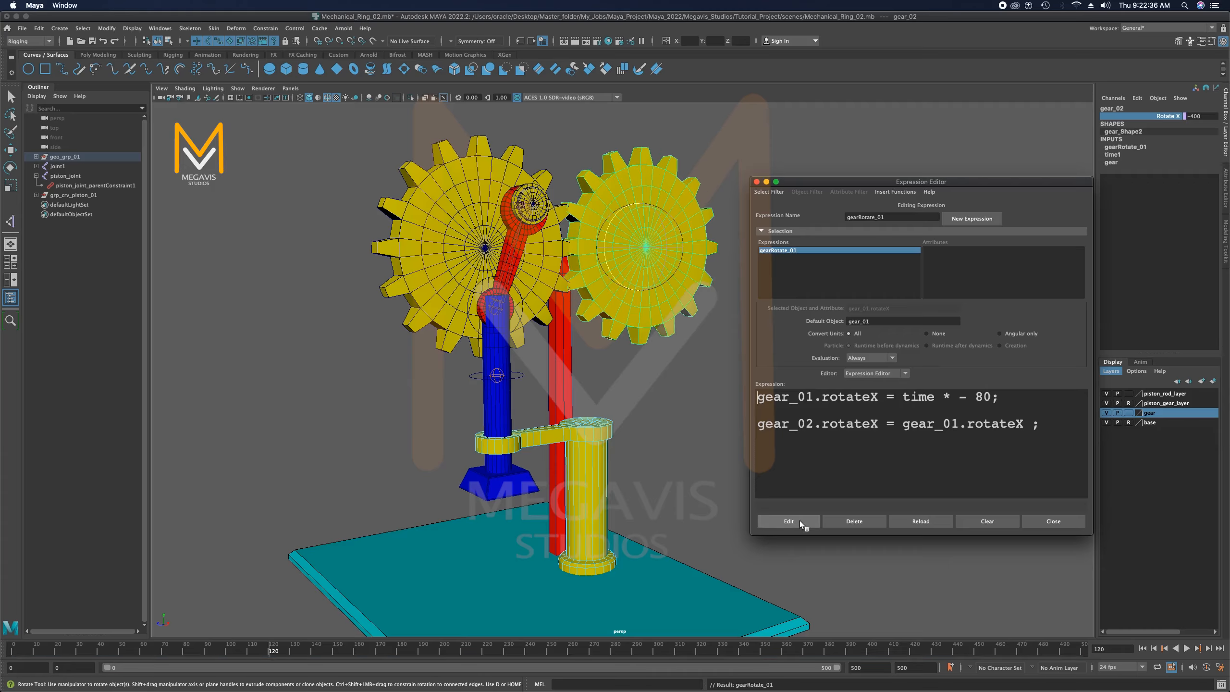
Scrub the animation and compare the Rotate X values and turning directions of gear_01 and gear_02
left_click_drag(13, 653, 211, 646)
left_click(415, 303)
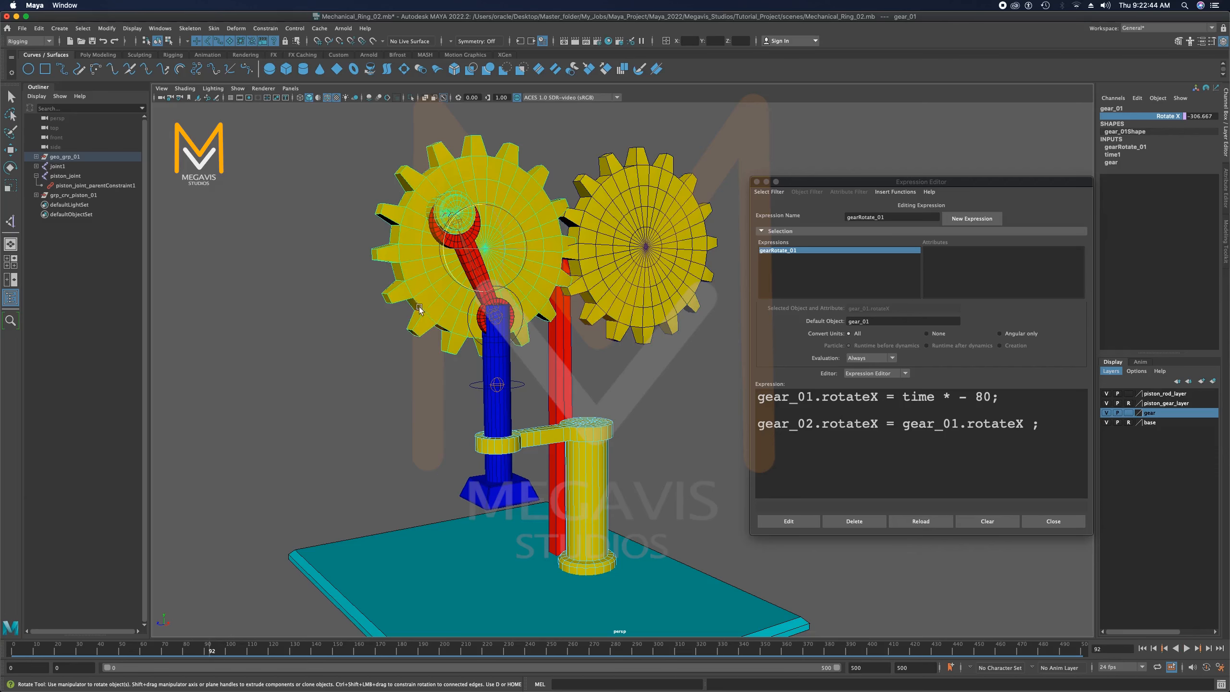
left_click(662, 182)
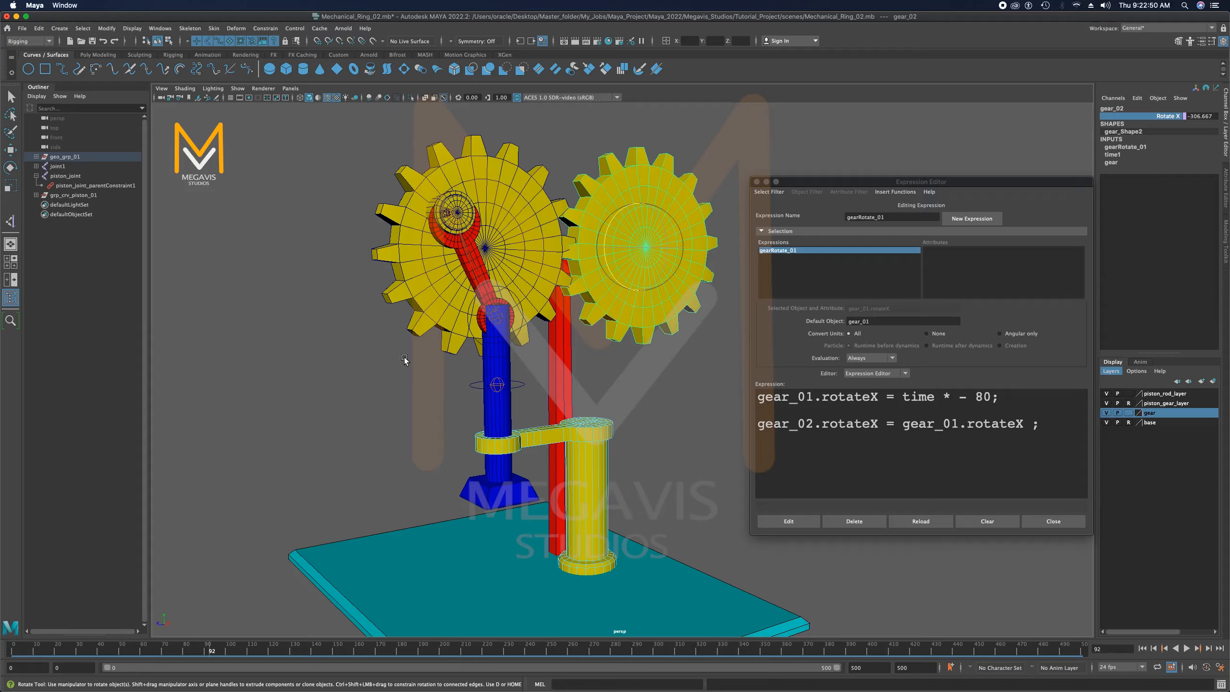
left_click_drag(403, 358, 628, 321, "alt")
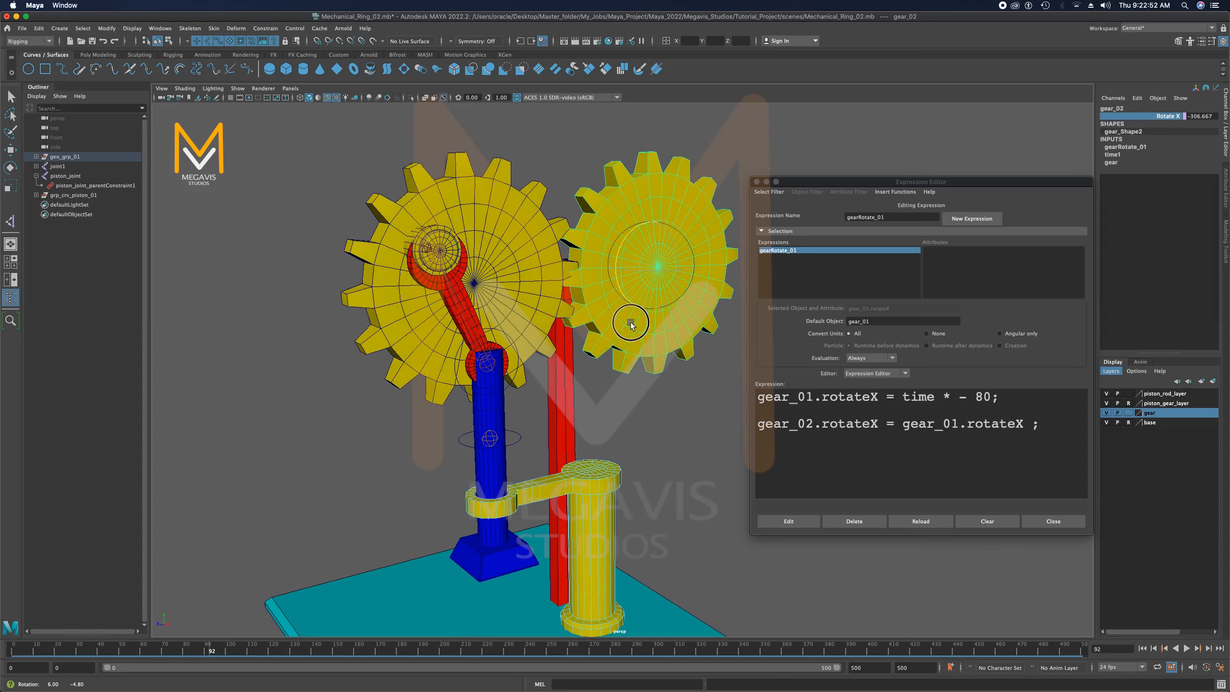
left_click_drag(40, 645, 9, 625)
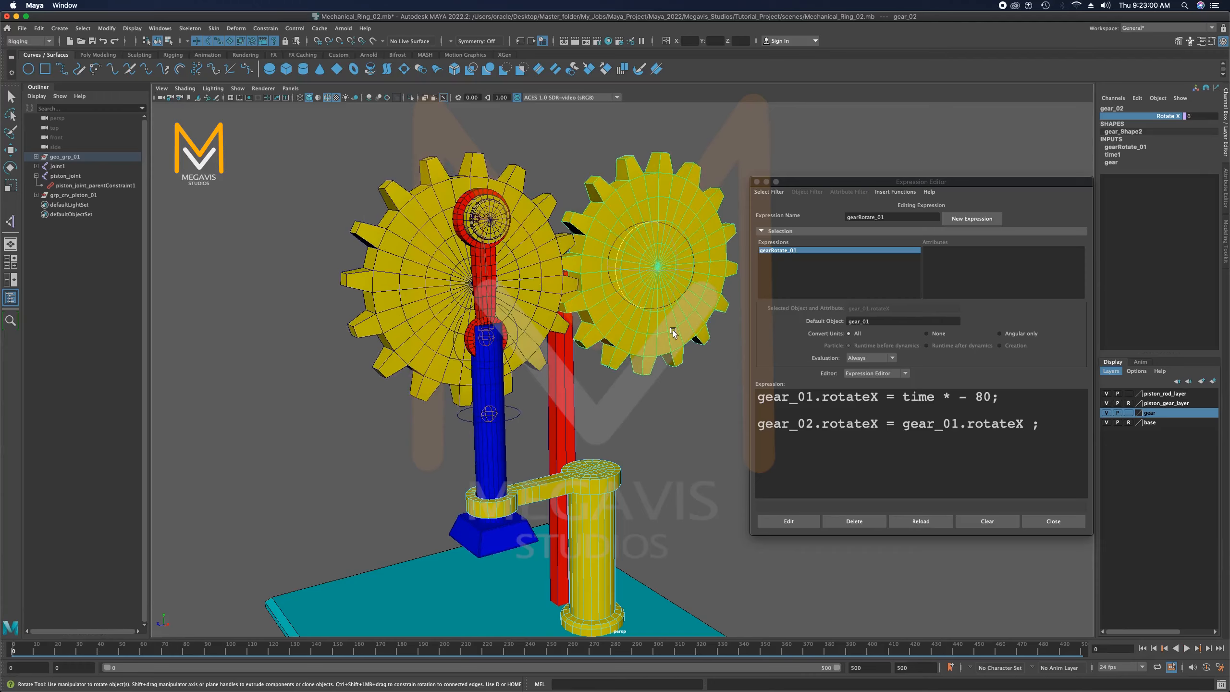
Multiply gear_01.rotateX by - 1 in the gear_02 statement and apply the gearRotate_01 expression
left_click_drag(1021, 184, 1009, 176)
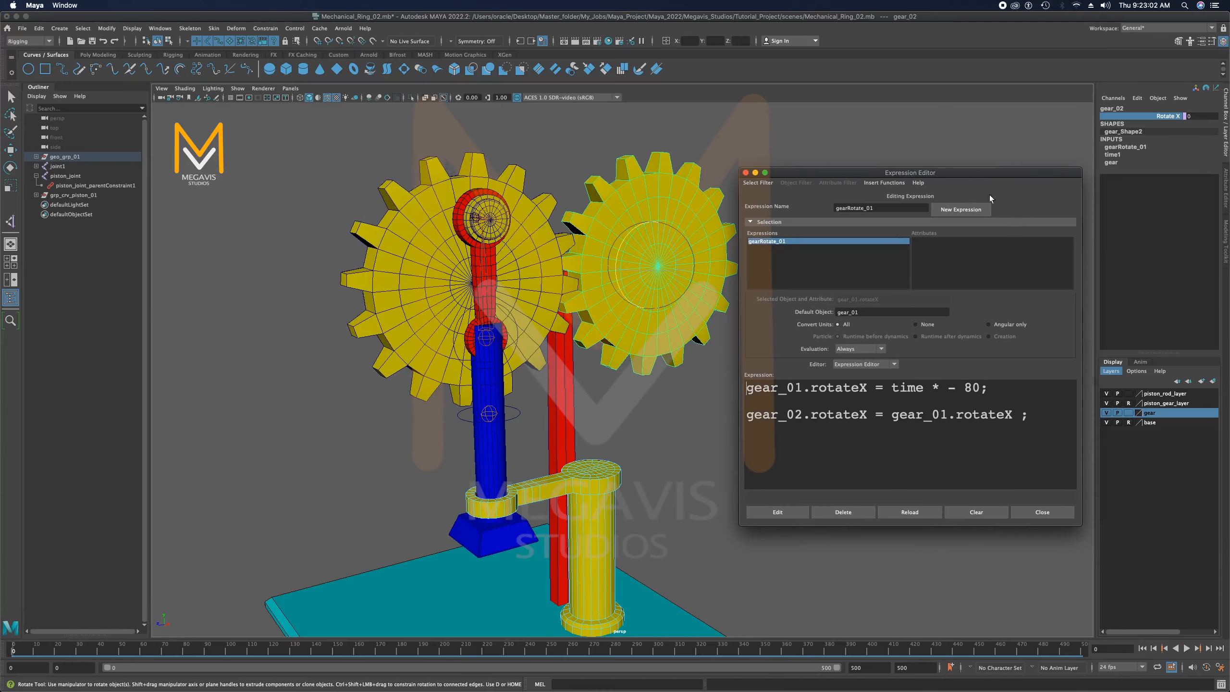
left_click(1022, 415)
type("* - 1")
left_click(777, 512)
left_click_drag(869, 169, 976, 163)
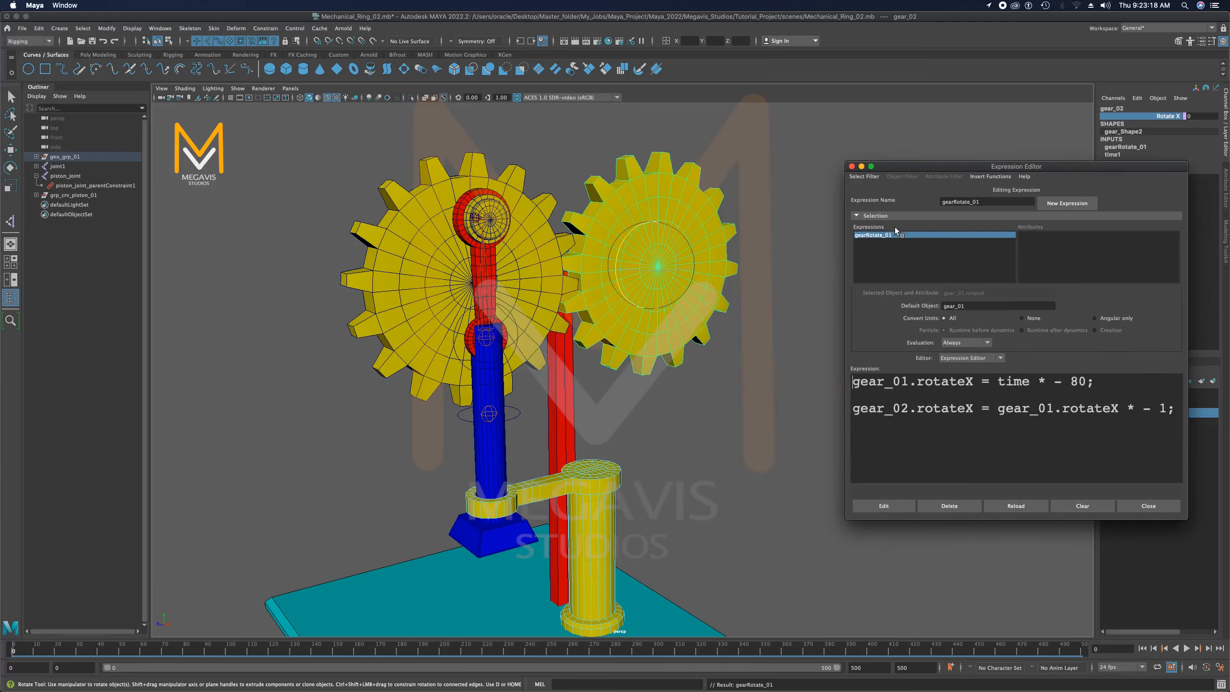
Select gear_01 and scrub the animation to check how the two gears turn against each other and drive the piston
left_click(423, 211)
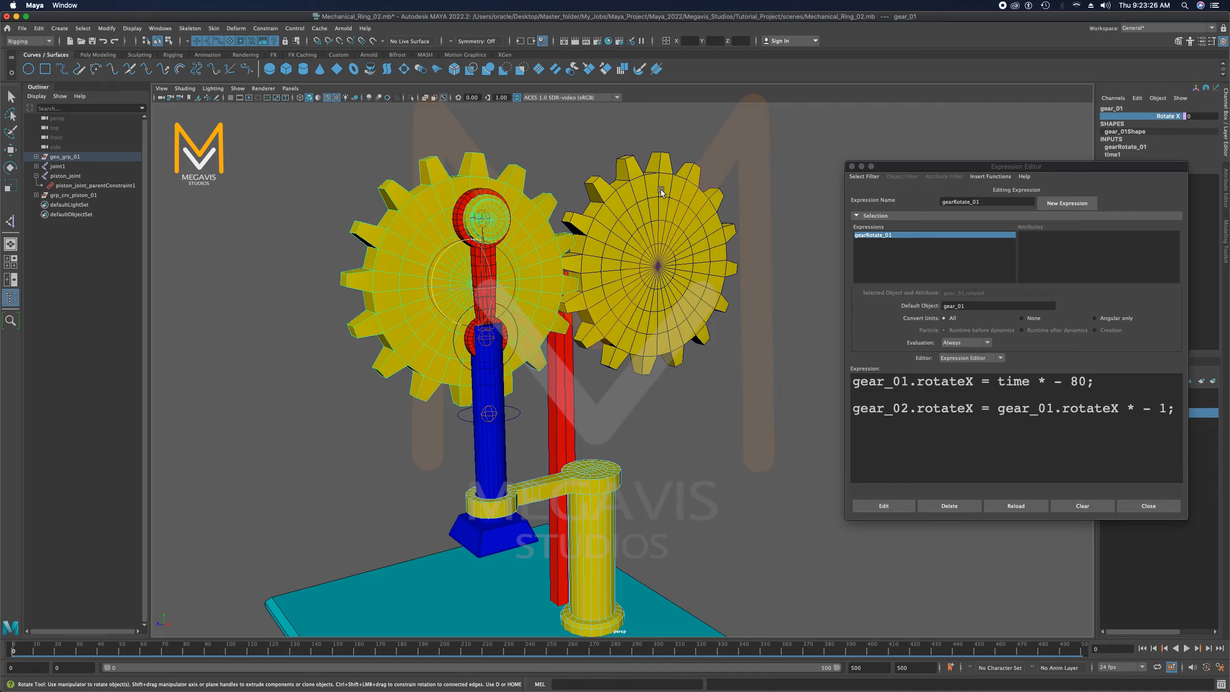
left_click(19, 649)
left_click_drag(19, 649, 487, 660)
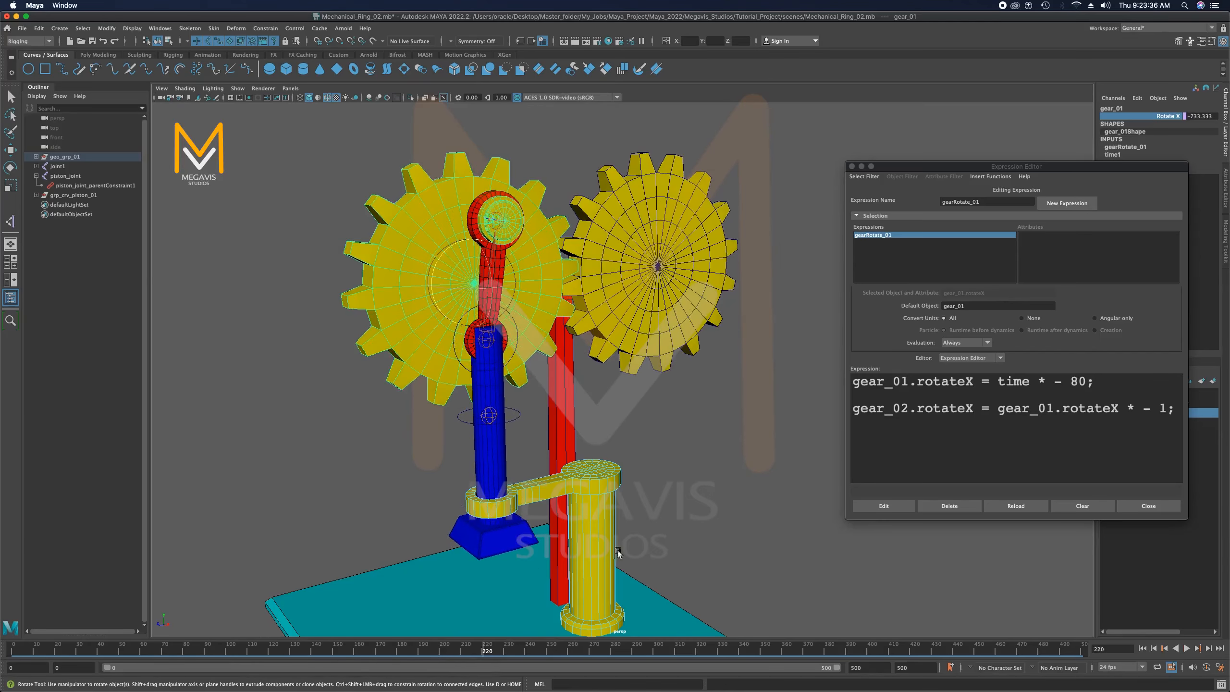
middle_click_drag(617, 550, 636, 476, "alt")
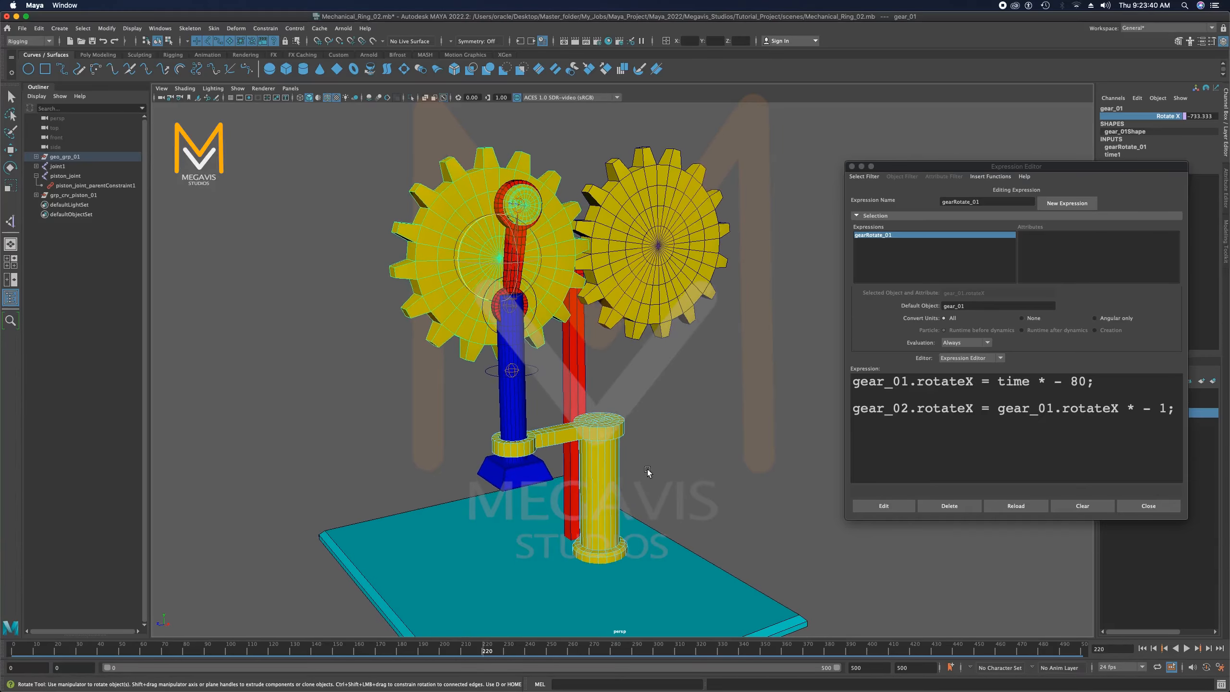
right_click_drag(647, 469, 646, 482, "alt")
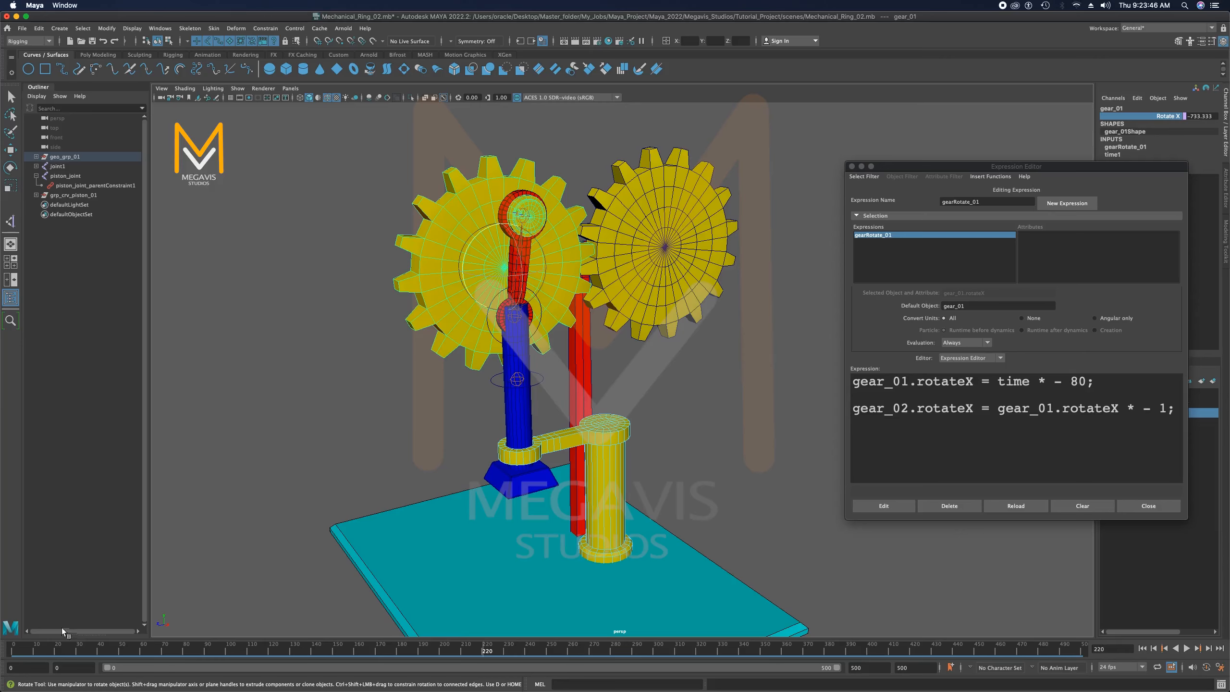
left_click_drag(32, 645, 57, 644)
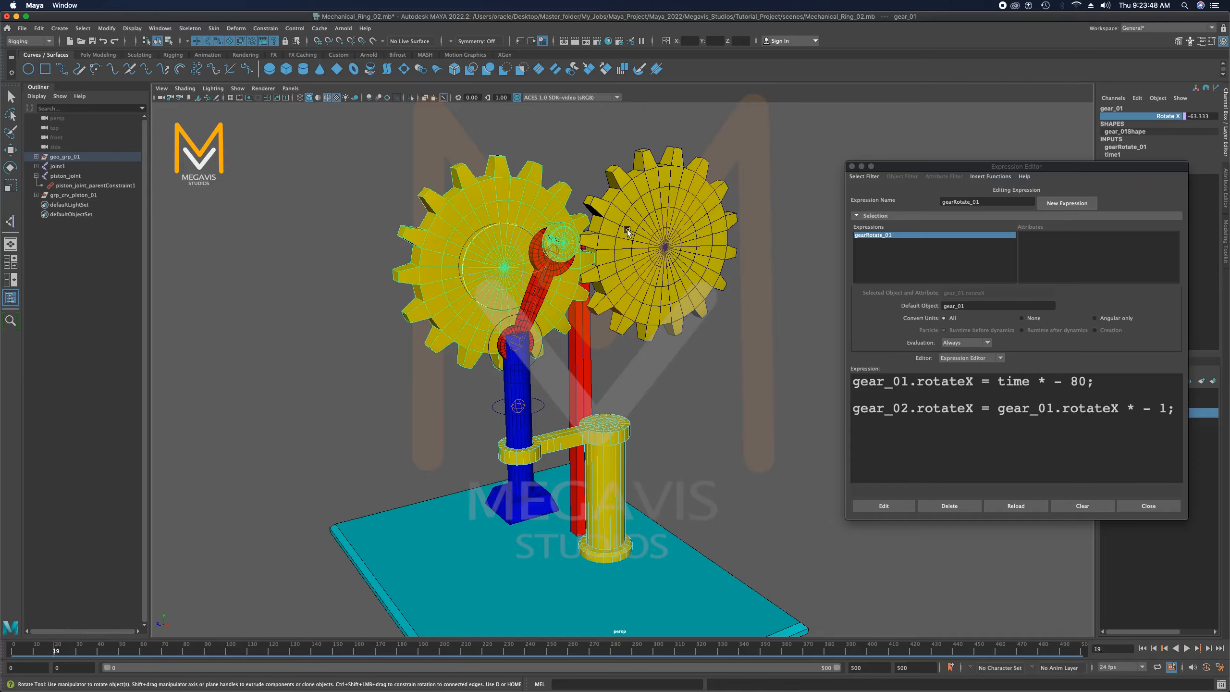
right_click_drag(567, 258, 569, 298, "alt")
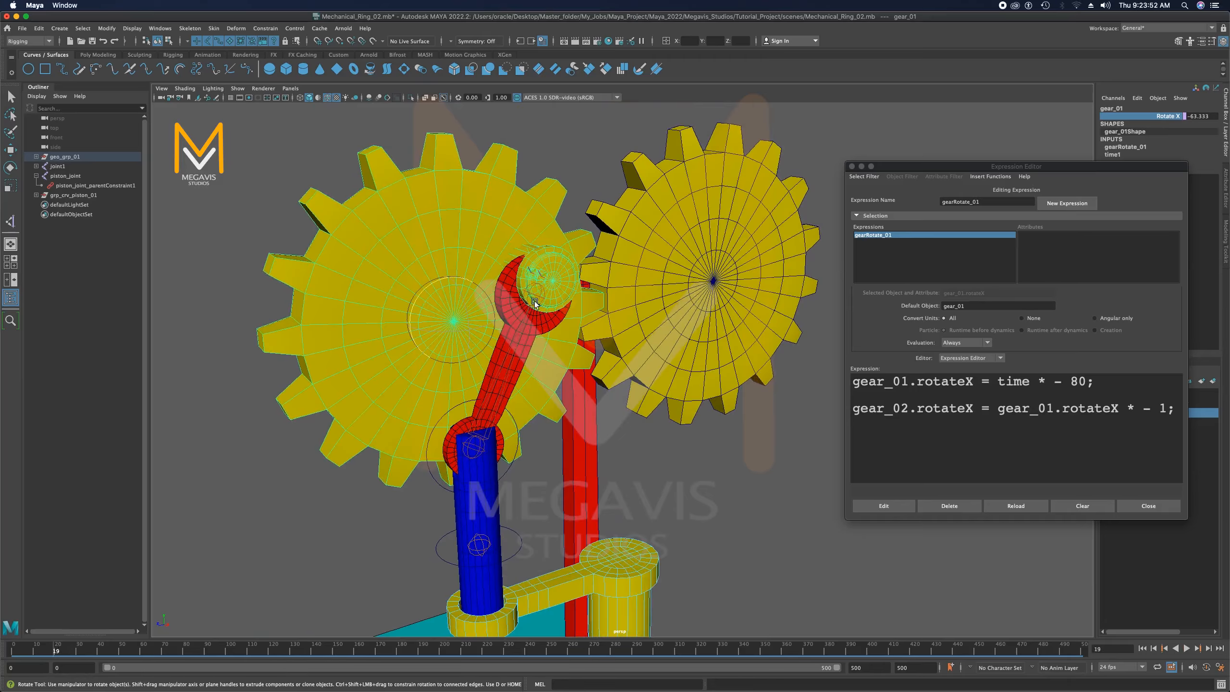
left_click_drag(54, 651, 4, 593)
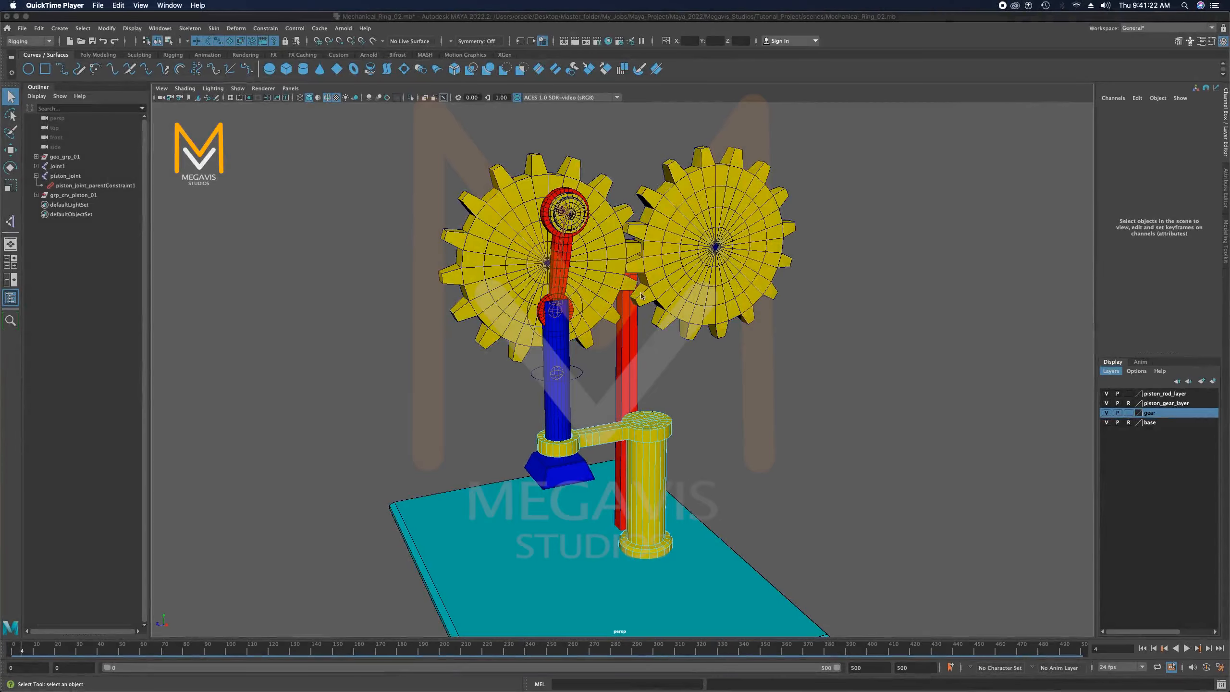
Examine the meshing gears and the piston assembly from several angles
left_click_drag(642, 296, 623, 275, "alt")
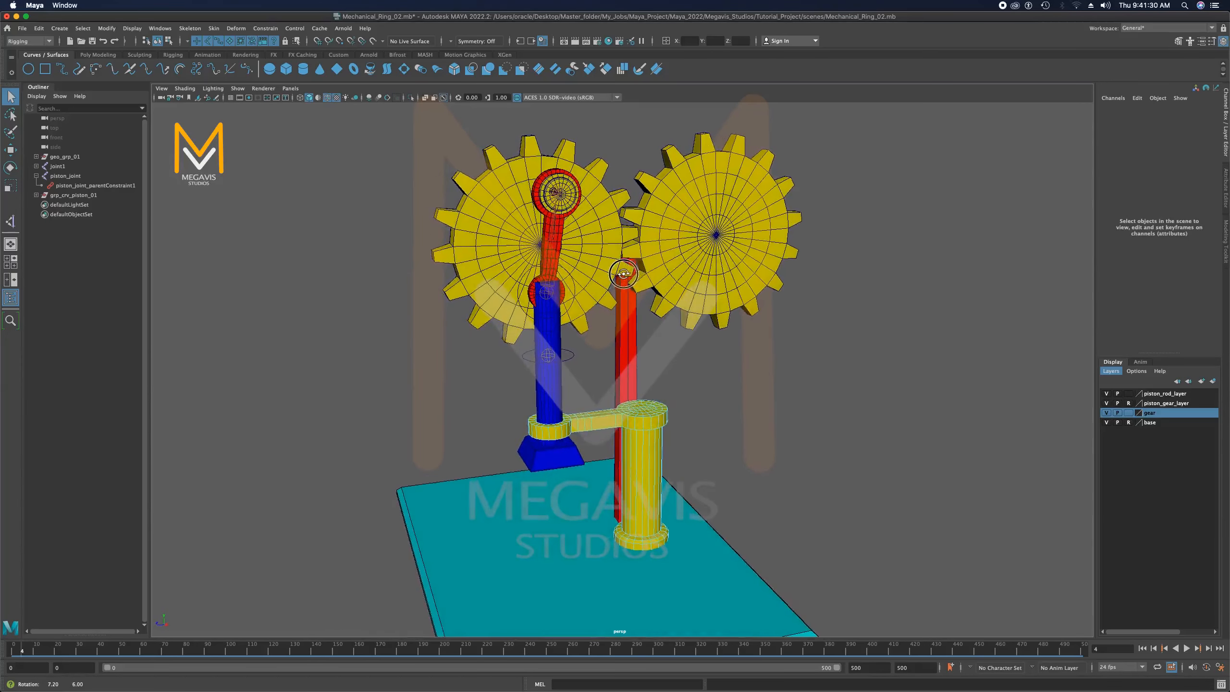
middle_click_drag(640, 257, 618, 288, "alt")
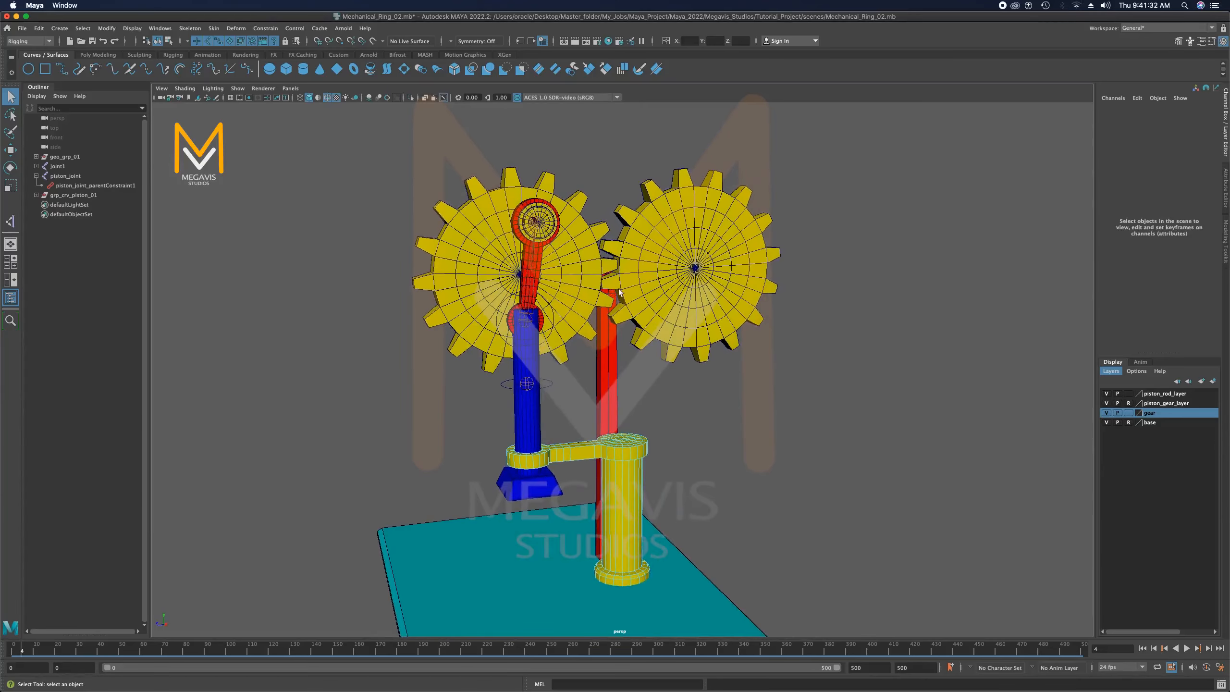
scroll(619, 289, "up", 3)
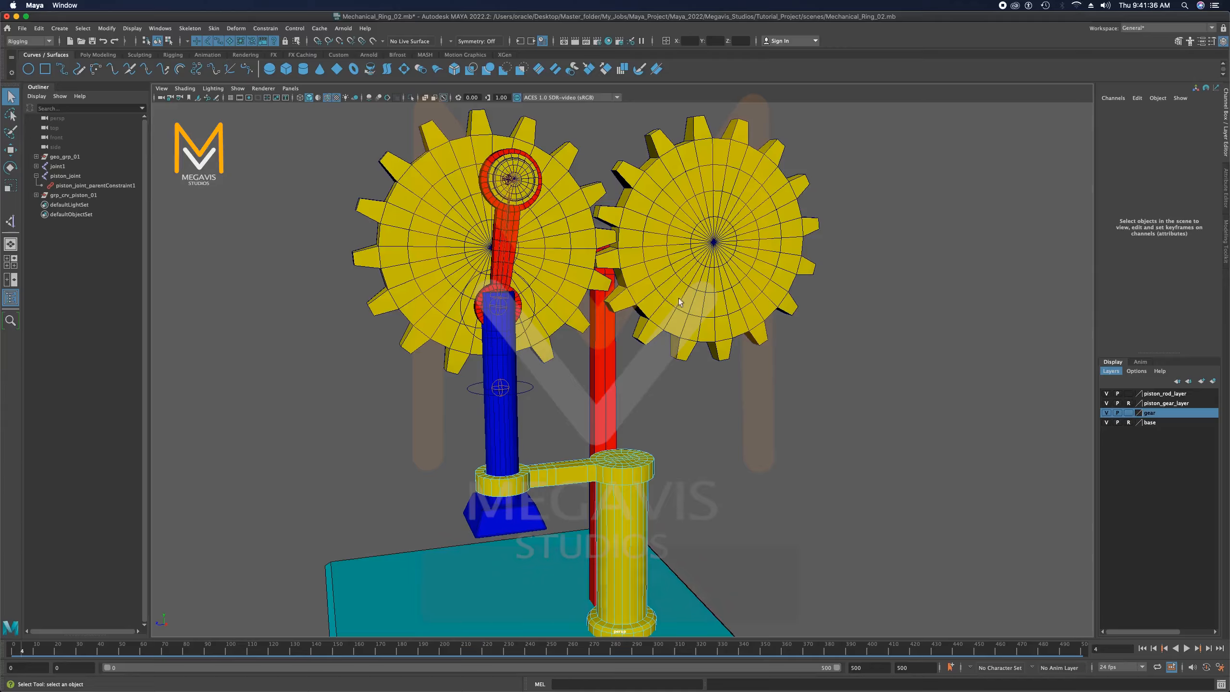
middle_click_drag(732, 286, 727, 322, "alt")
right_click_drag(737, 322, 728, 323, "alt")
left_click_drag(728, 322, 673, 315, "alt")
middle_click_drag(673, 314, 728, 299, "alt")
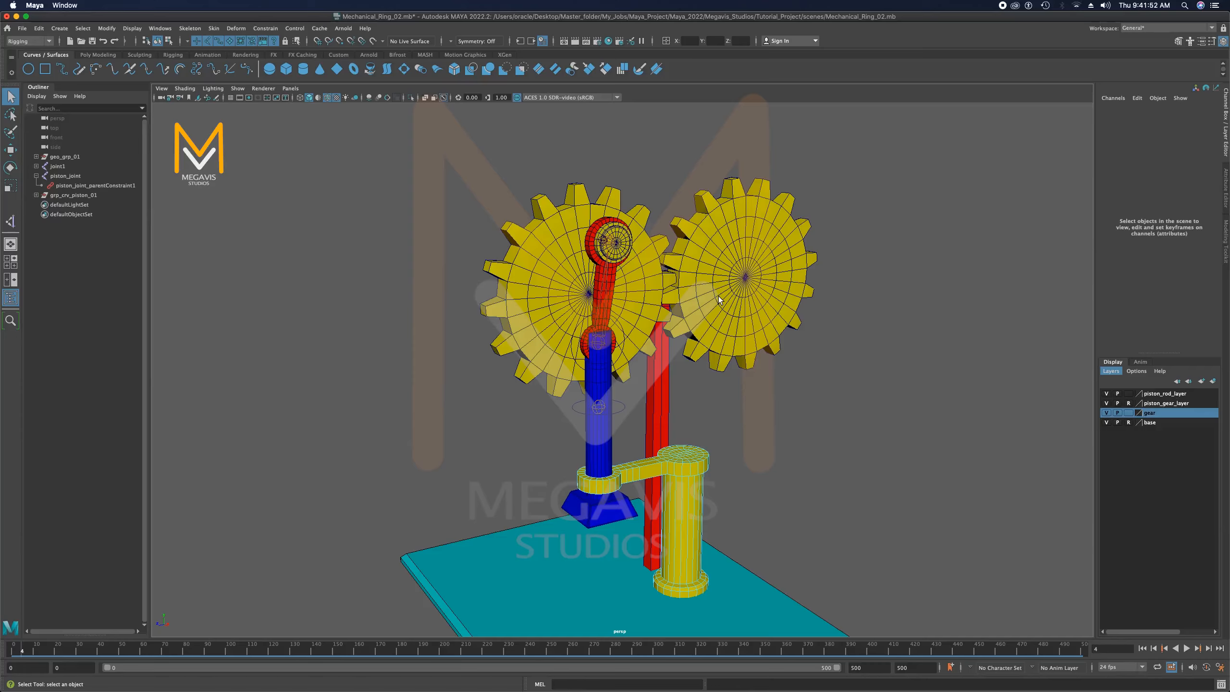
left_click_drag(675, 257, 628, 276, "alt")
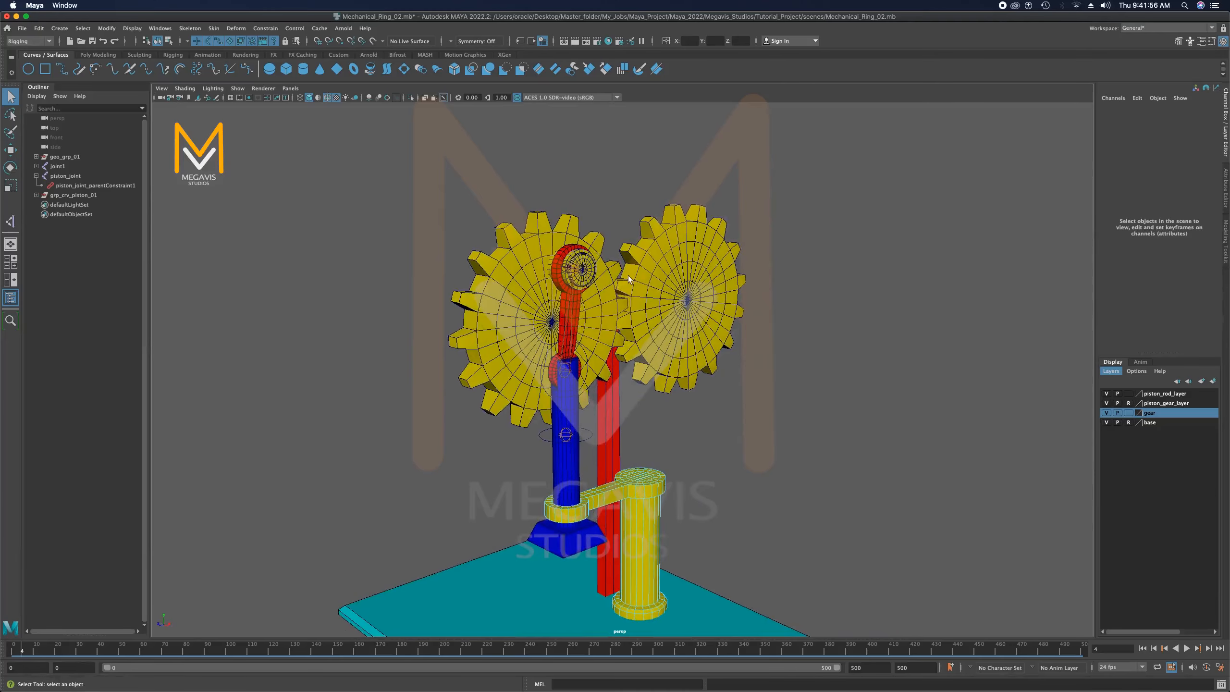
middle_click_drag(628, 275, 638, 246, "alt")
right_click_drag(667, 246, 737, 244, "alt")
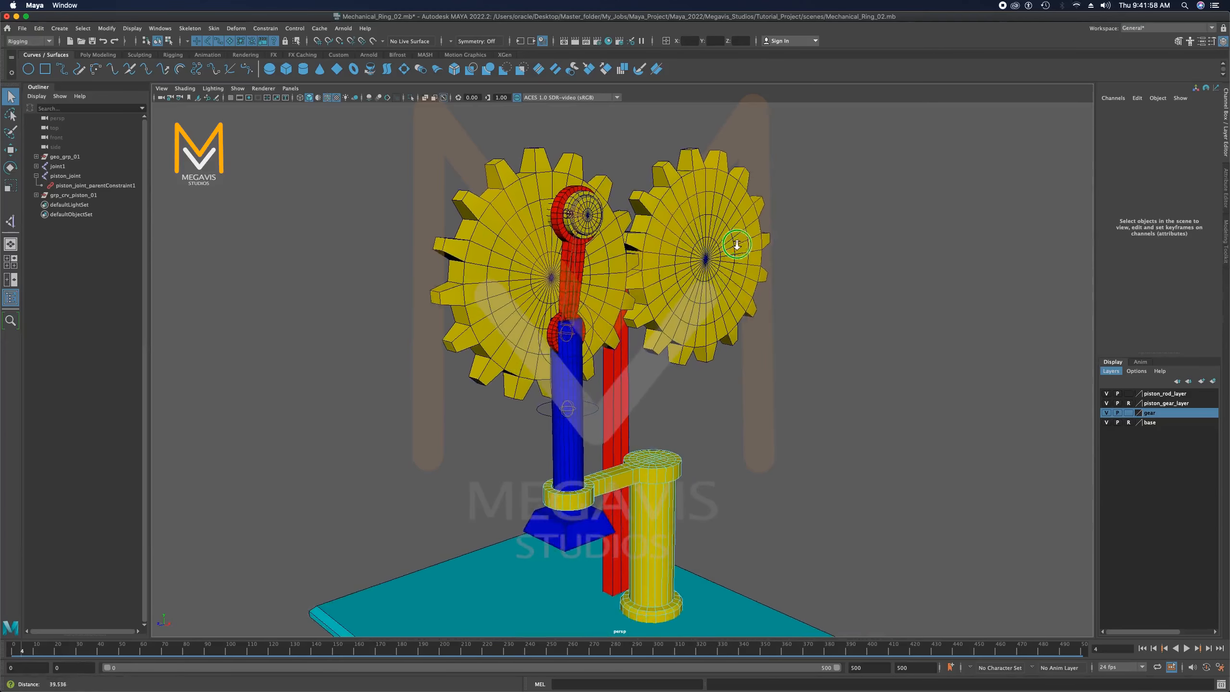
left_click_drag(736, 246, 669, 257, "alt")
middle_click_drag(669, 254, 667, 266, "alt")
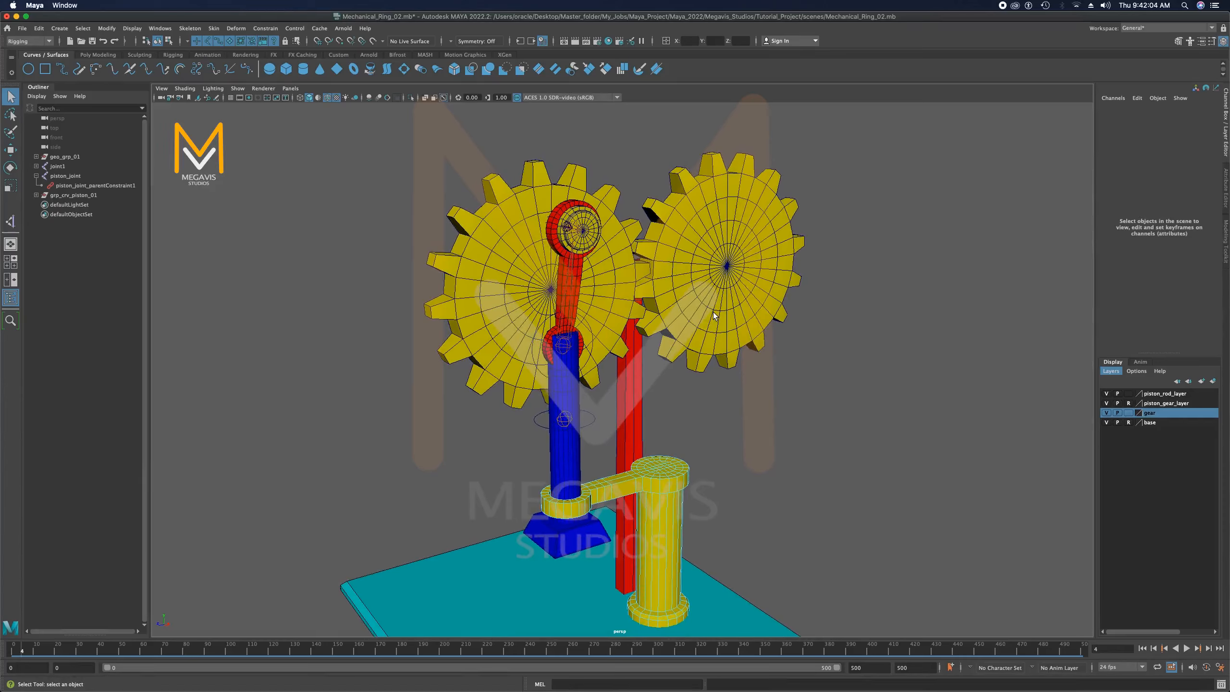
middle_click_drag(713, 311, 716, 328, "alt")
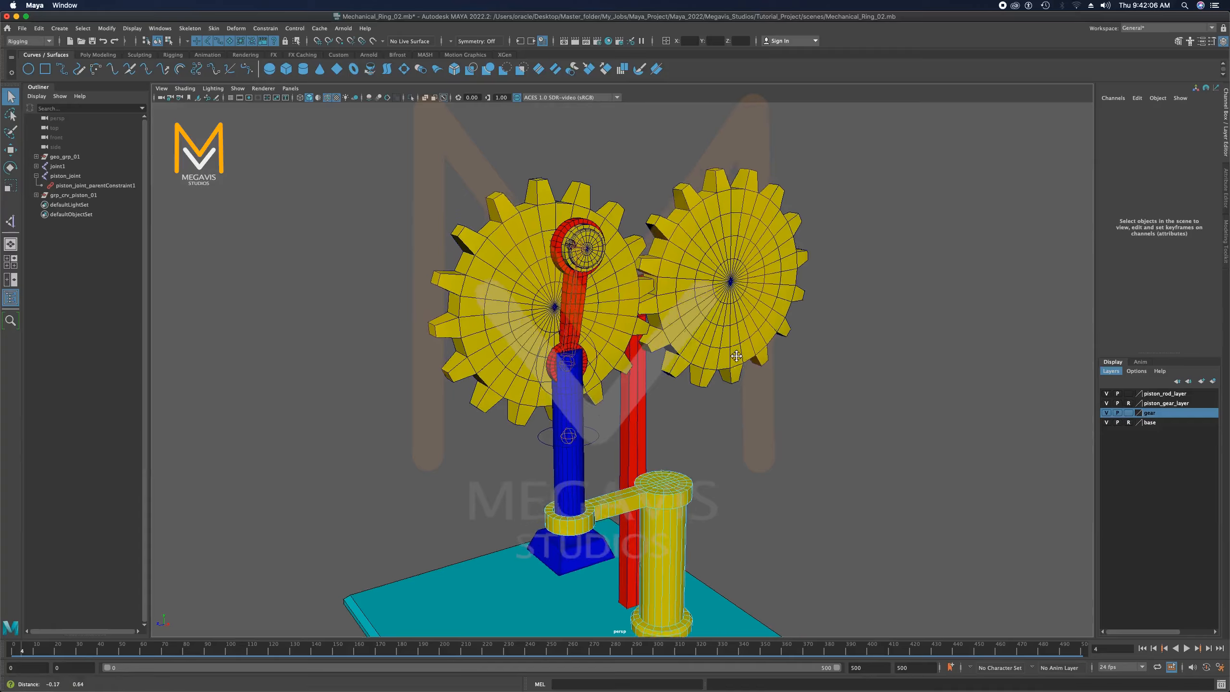
Play and scrub the animation, examining the meshing gear teeth and the connecting rod up close
left_click(35, 649)
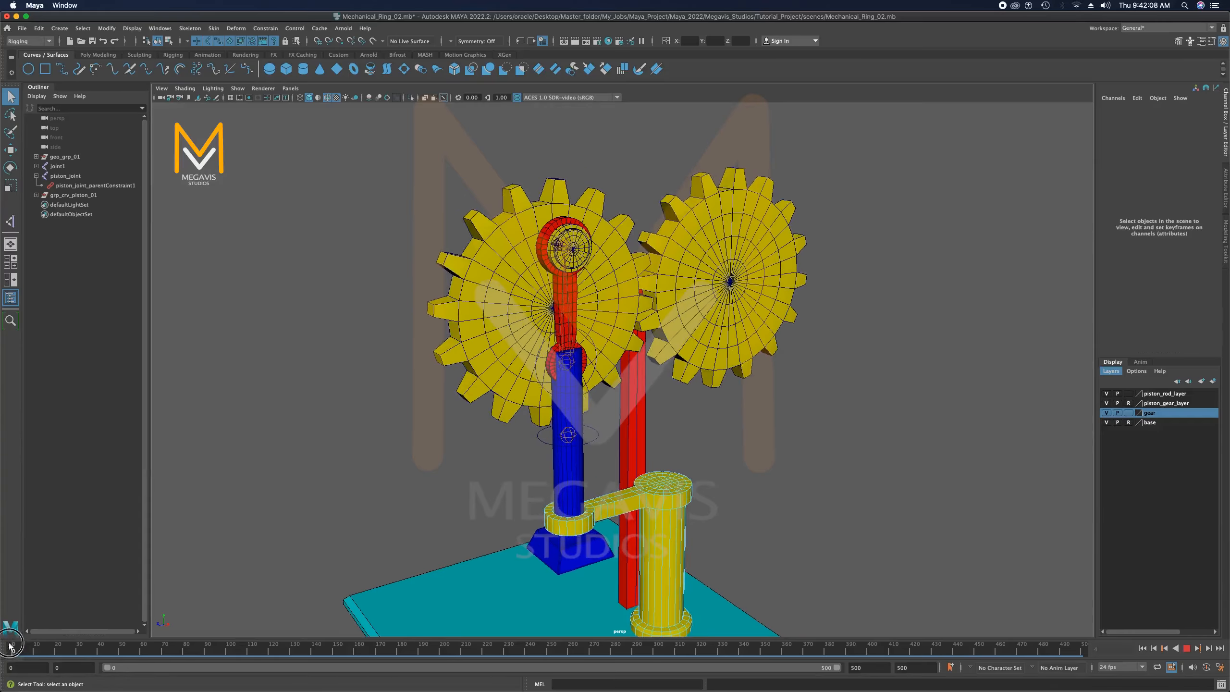
key("alt+v")
left_click_drag(53, 637, 54, 637)
scroll(747, 347, "up", 5)
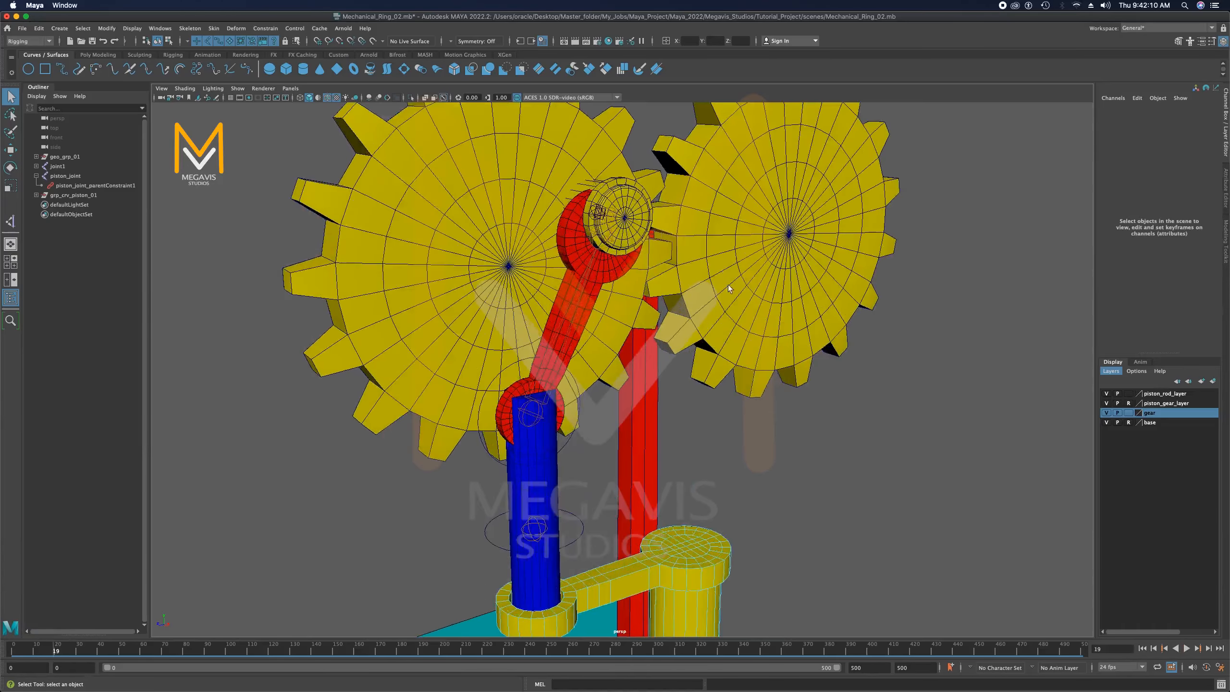
middle_click_drag(728, 284, 736, 358, "alt")
left_click_drag(736, 360, 602, 335, "alt")
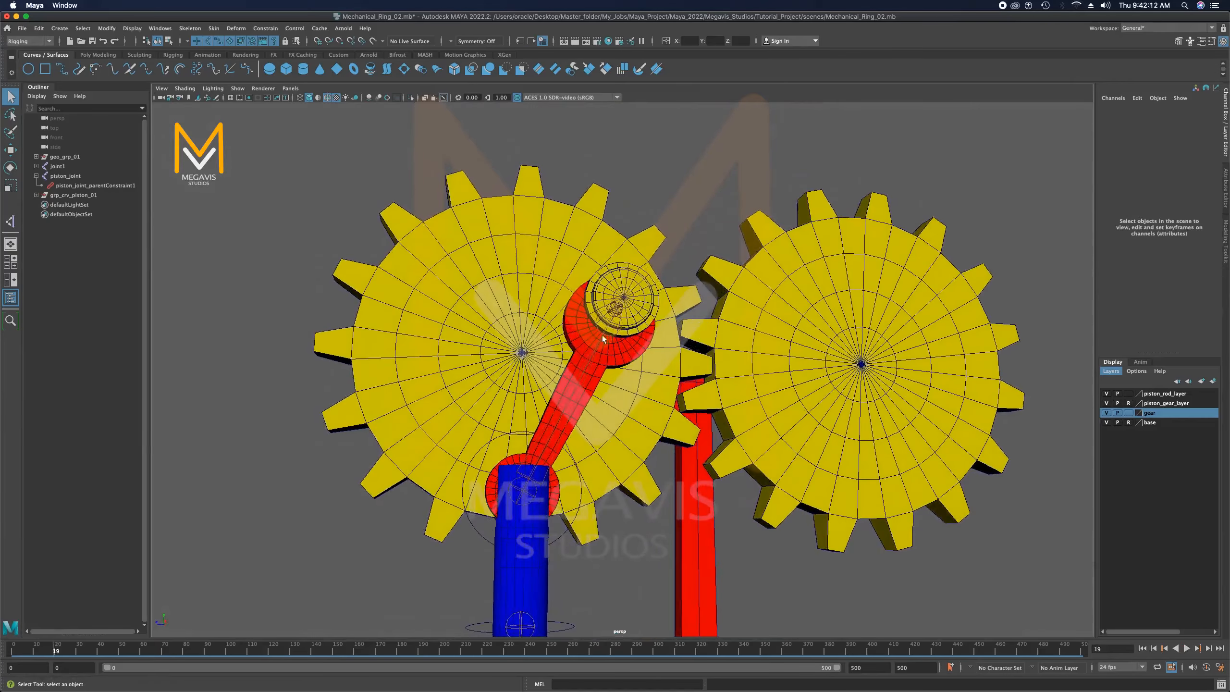
scroll(611, 353, "up", 3)
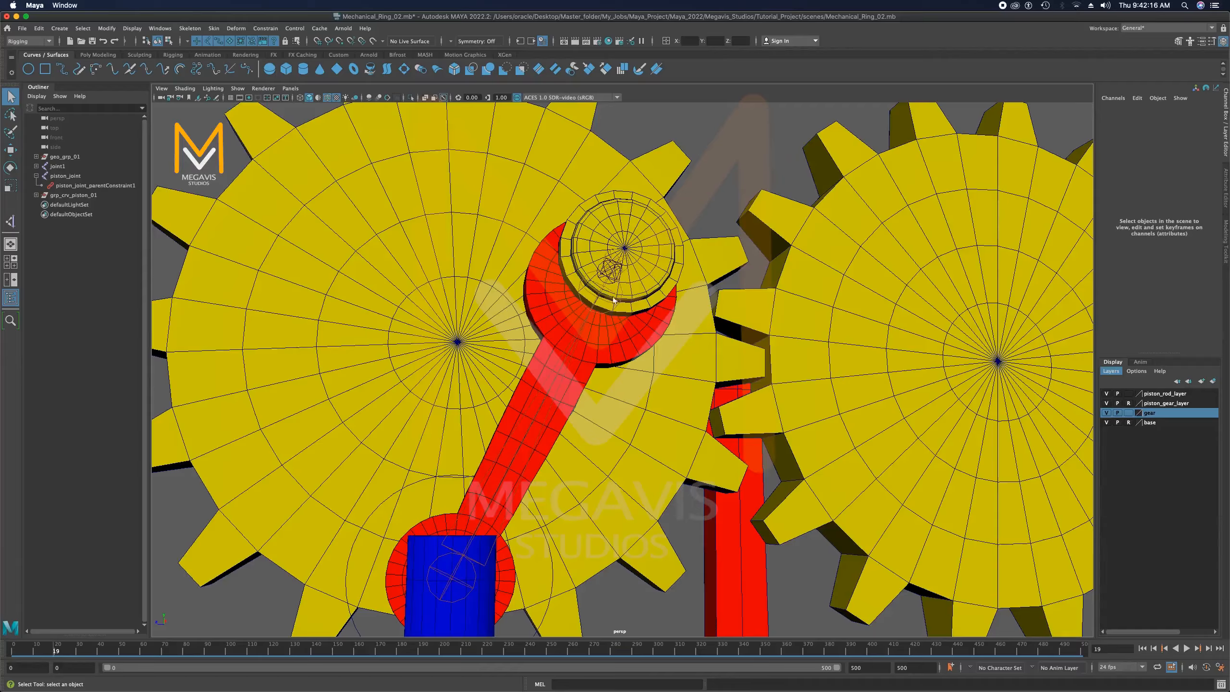
left_click_drag(614, 298, 652, 279, "alt")
middle_click_drag(710, 335, 690, 231, "alt")
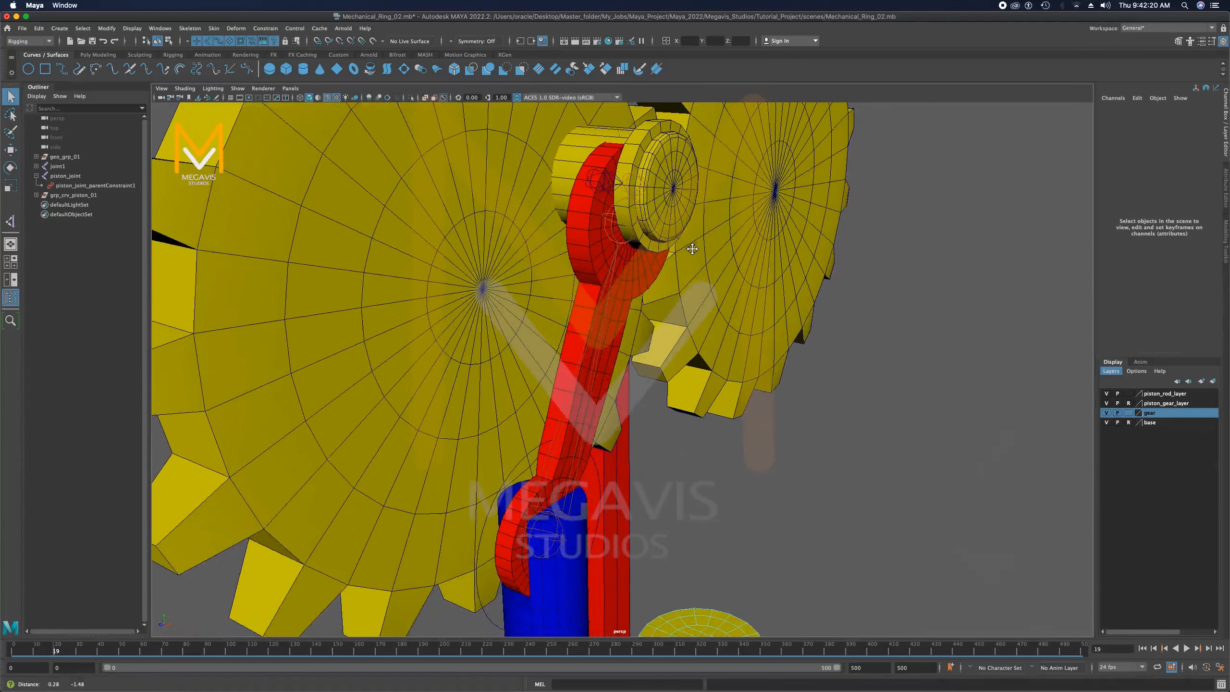
key("alt+v")
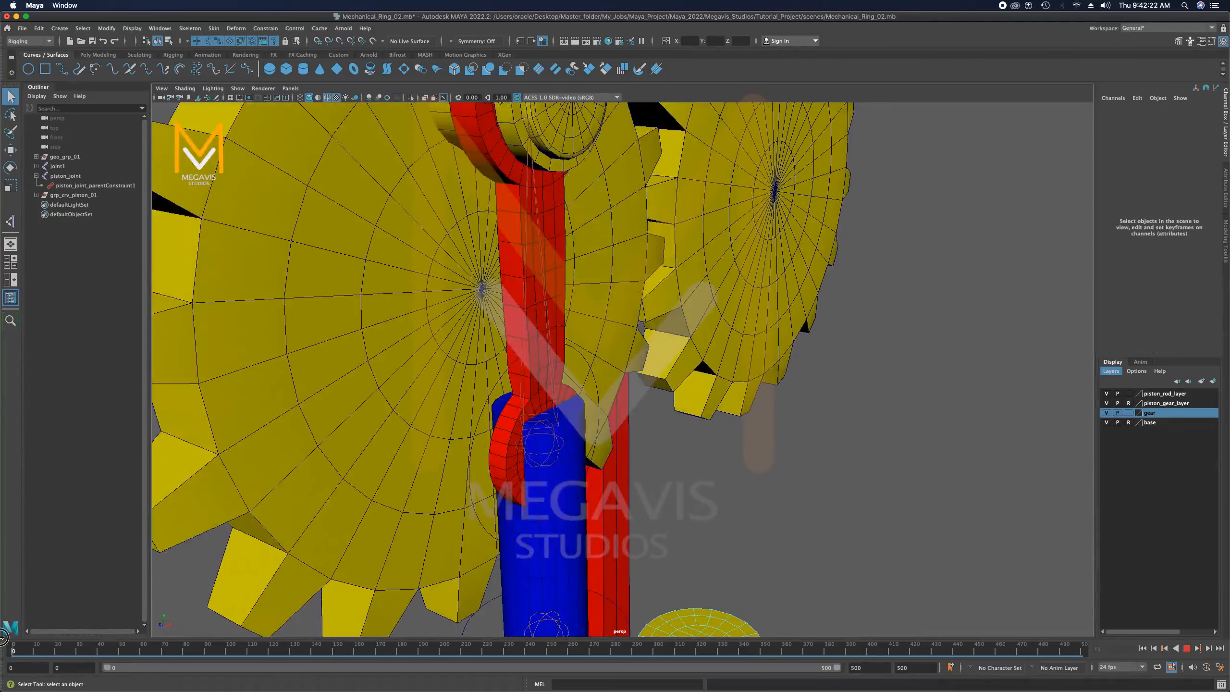
left_click_drag(191, 634, 249, 633)
Enable drawing overrides on the crv_gear_01 curve's shape and set its override color to blue
right_click_drag(773, 391, 676, 381, "alt")
left_click_drag(676, 381, 552, 340, "alt")
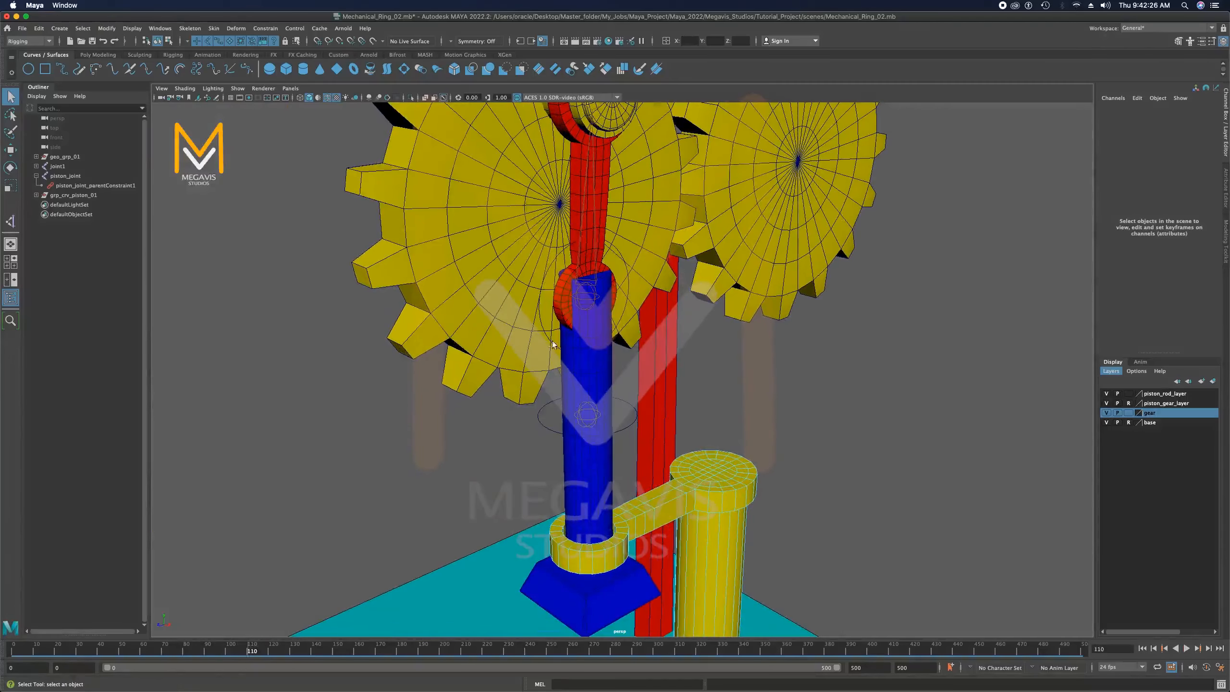
left_click(559, 343)
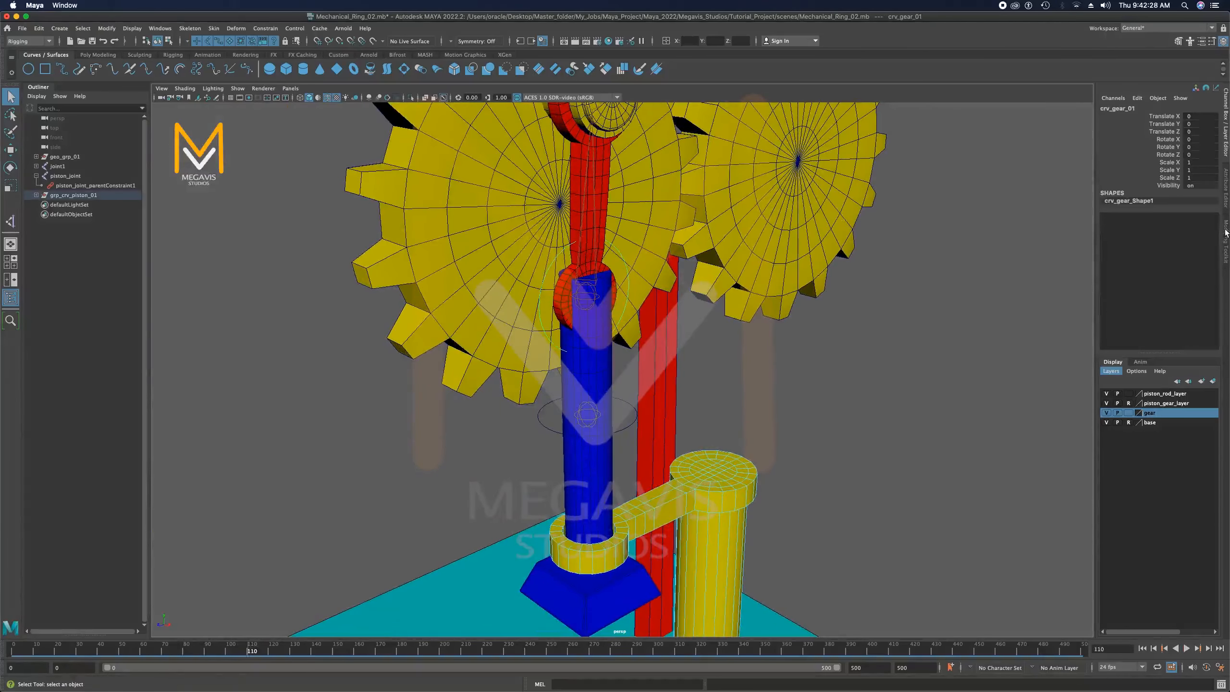
left_click(1226, 244)
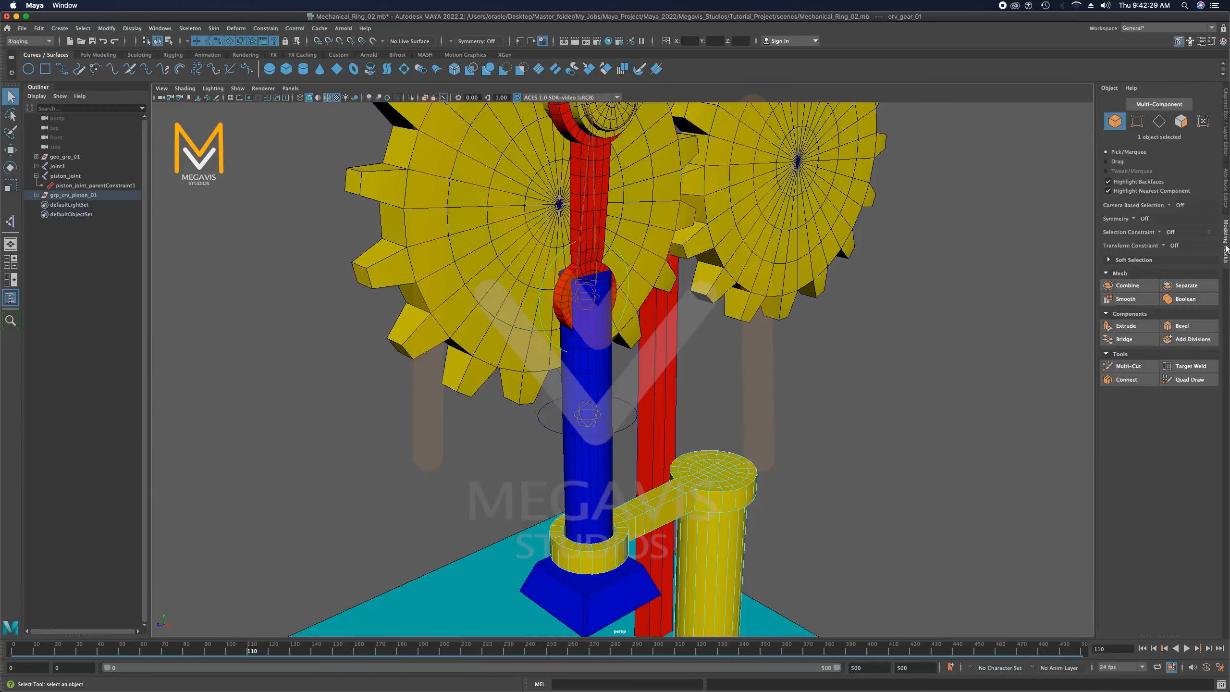
left_click(1226, 186)
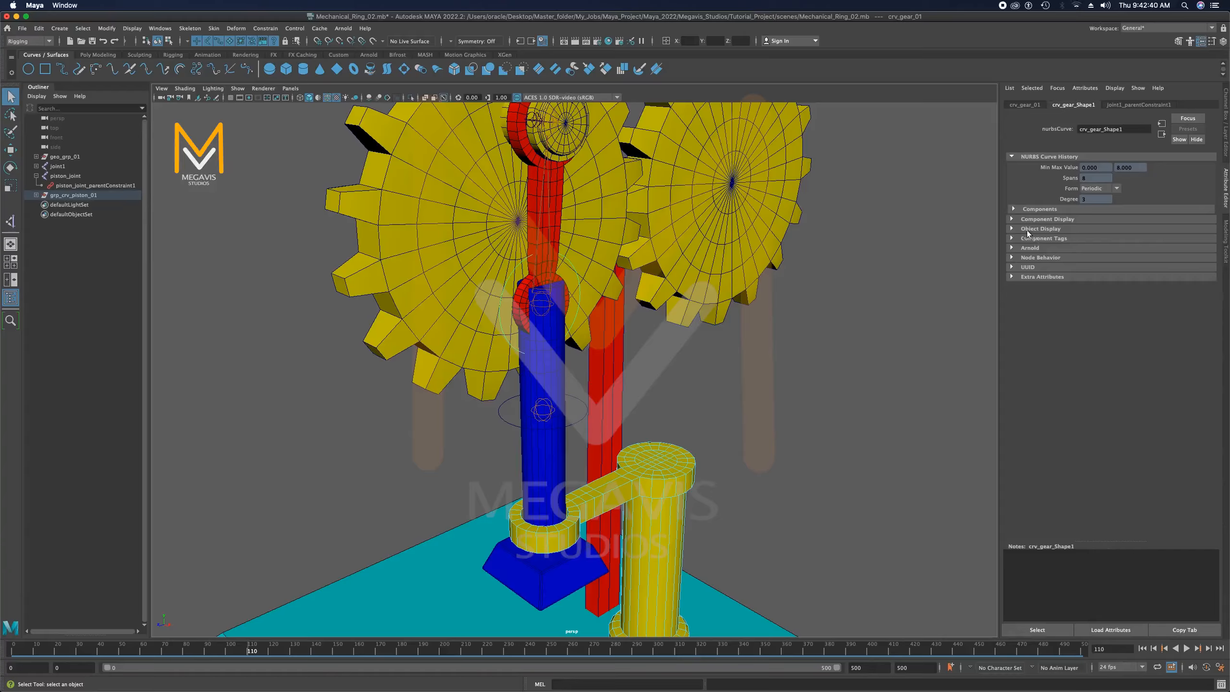
left_click(1011, 228)
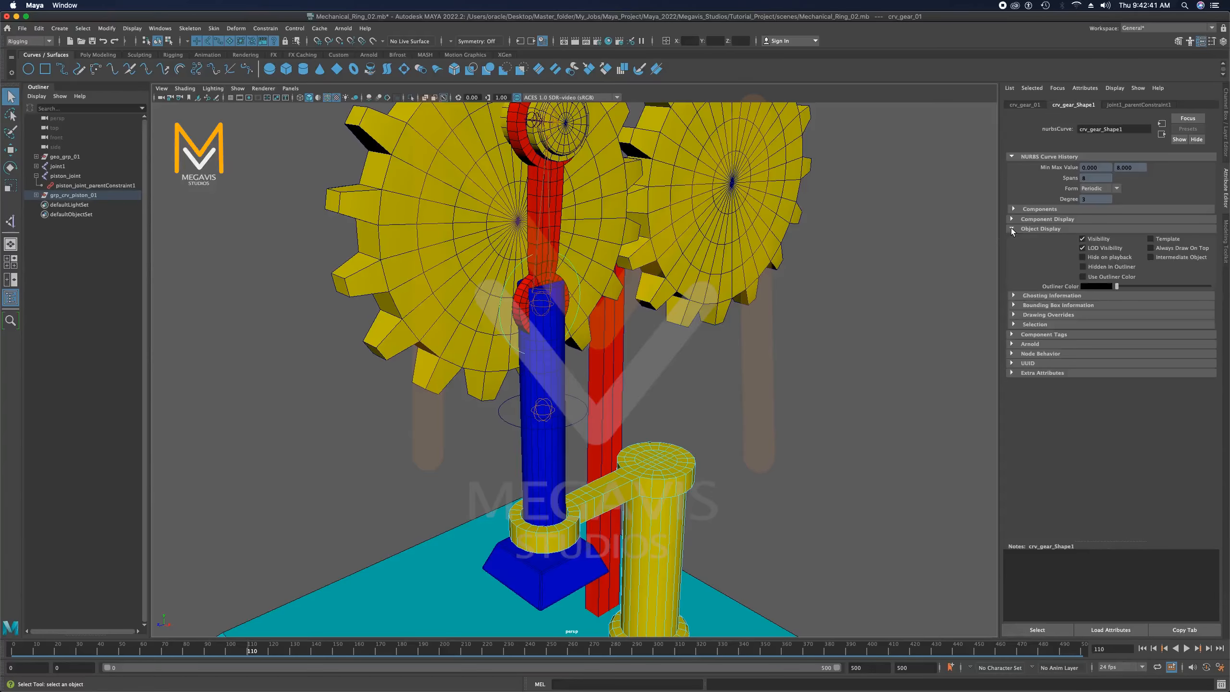
left_click(1012, 315)
left_click(1095, 325)
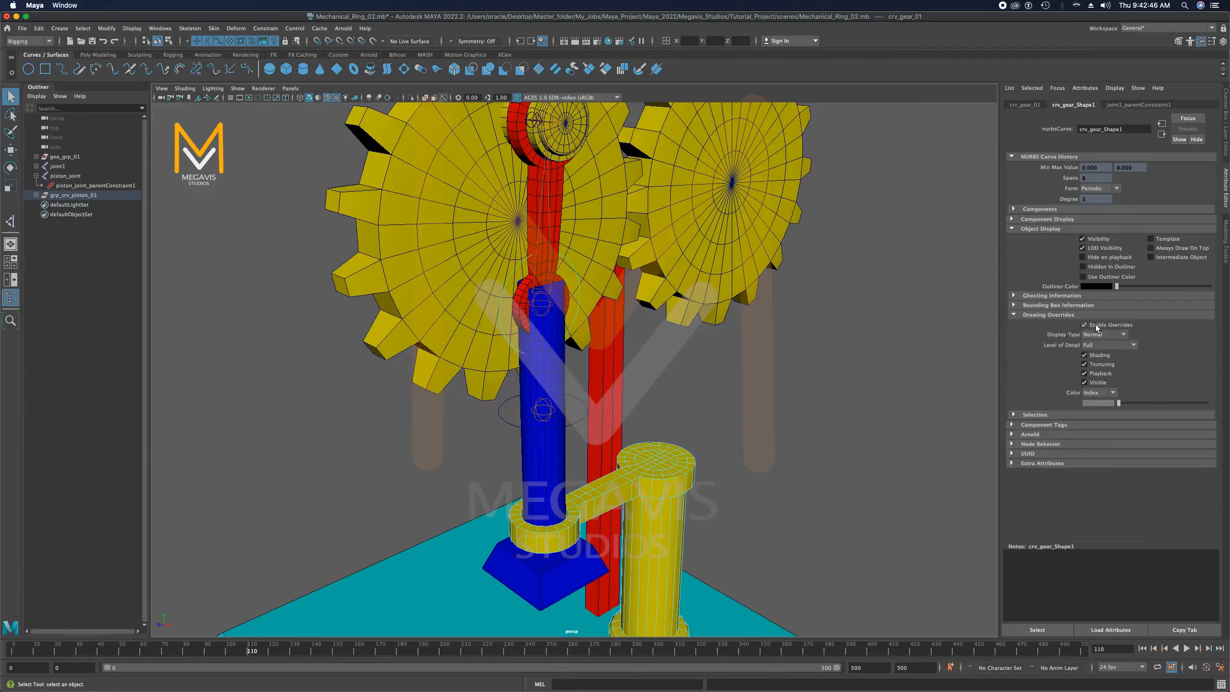
mouse_move(1118, 404)
left_mouse_down()
mouse_move(1174, 402)
mouse_move(1135, 402)
left_mouse_up()
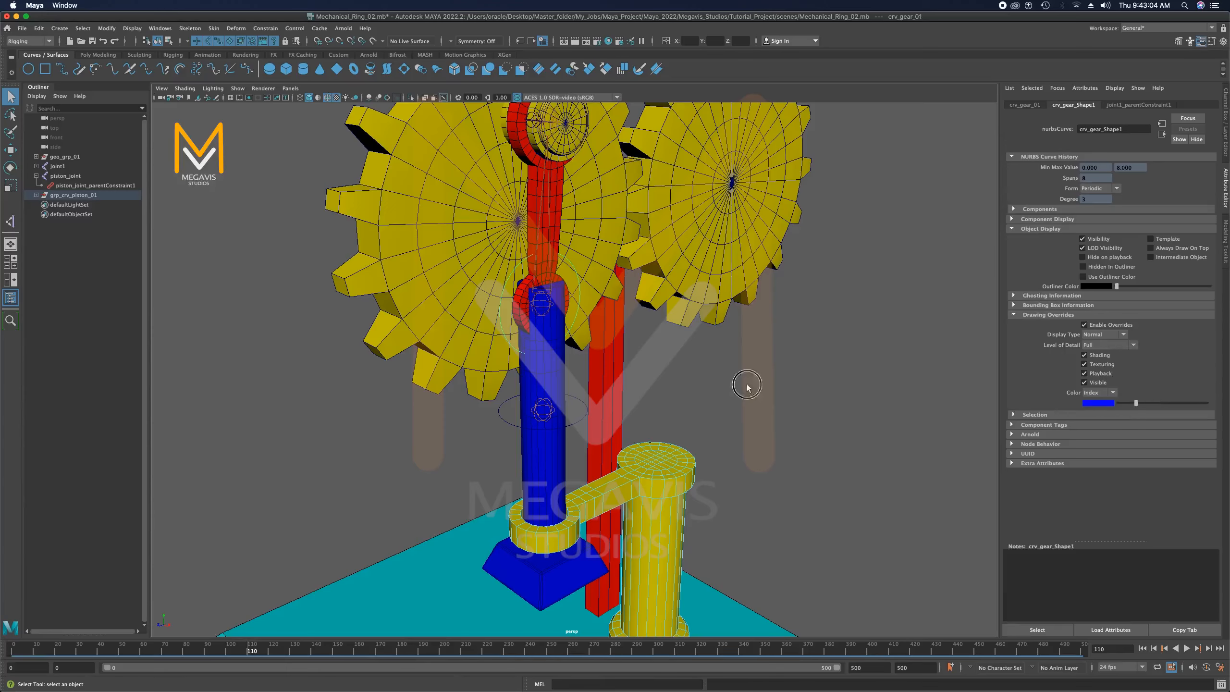
left_click(763, 381)
Set the override color of the crv_piston_01 curve around the piston to yellow
left_click_drag(643, 361, 591, 375, "alt")
left_click(591, 376)
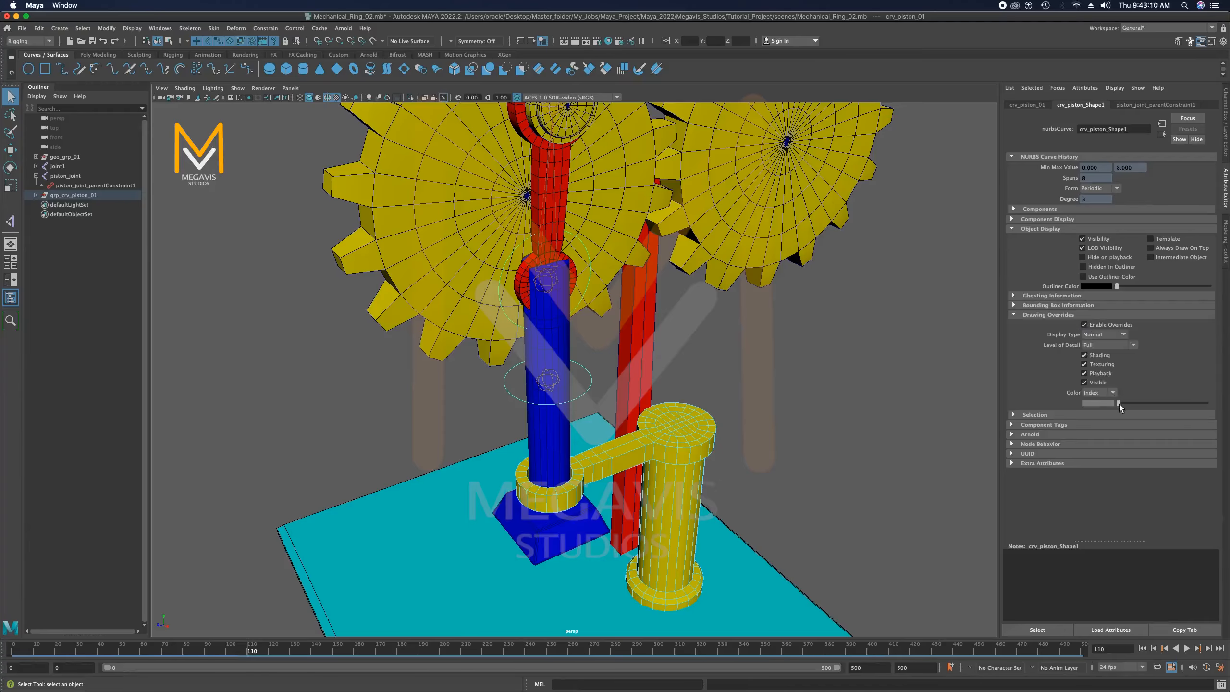
left_click_drag(1118, 403, 1167, 403)
left_click(748, 407)
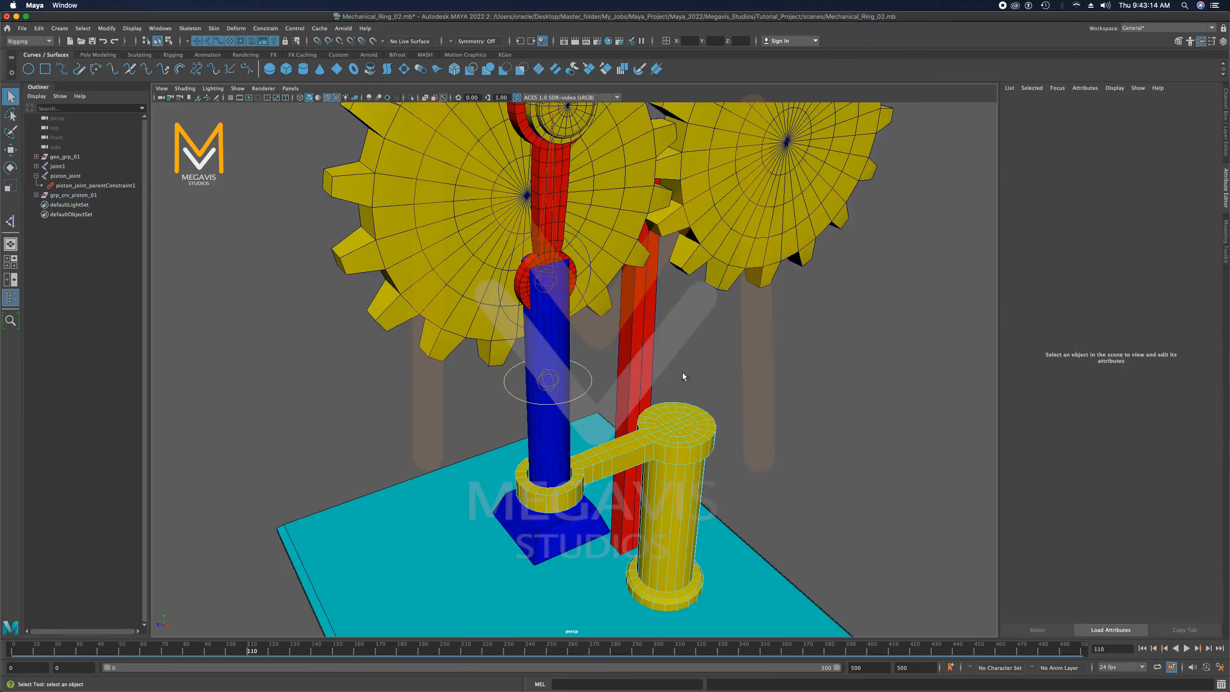
Save the scene
left_click_drag(682, 373, 573, 352, "alt")
scroll(570, 347, "up", 3)
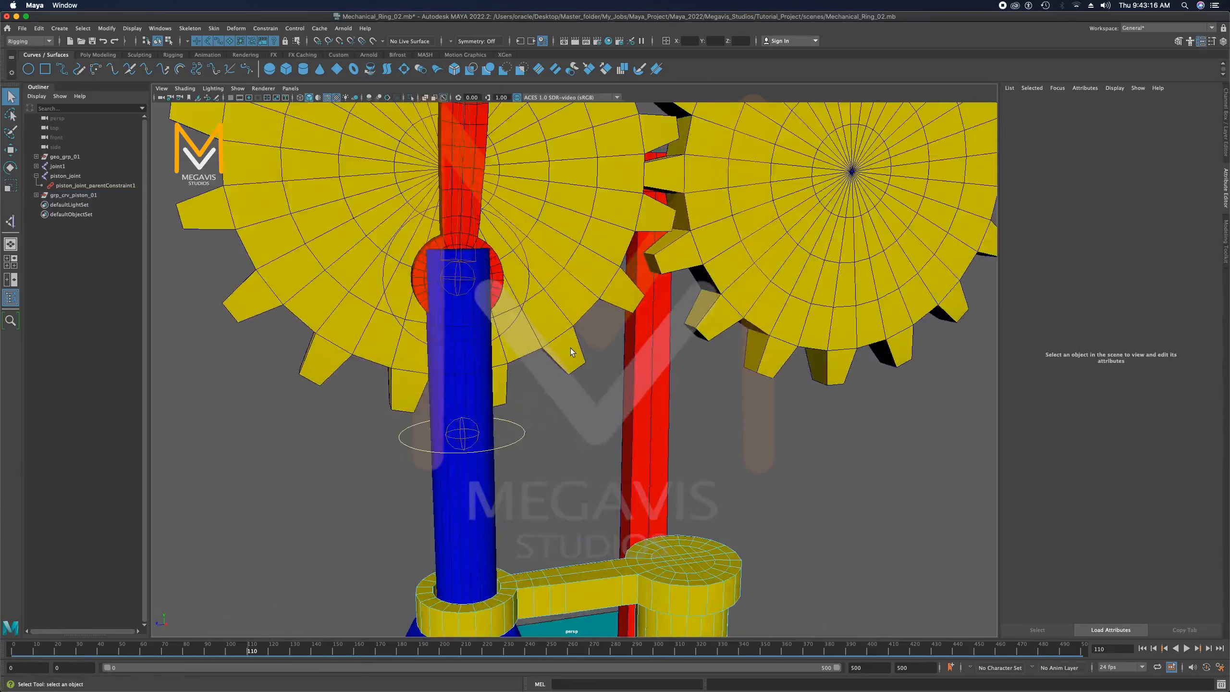
middle_click_drag(567, 345, 699, 341, "alt")
left_click_drag(699, 340, 672, 375, "alt")
key("super+s")
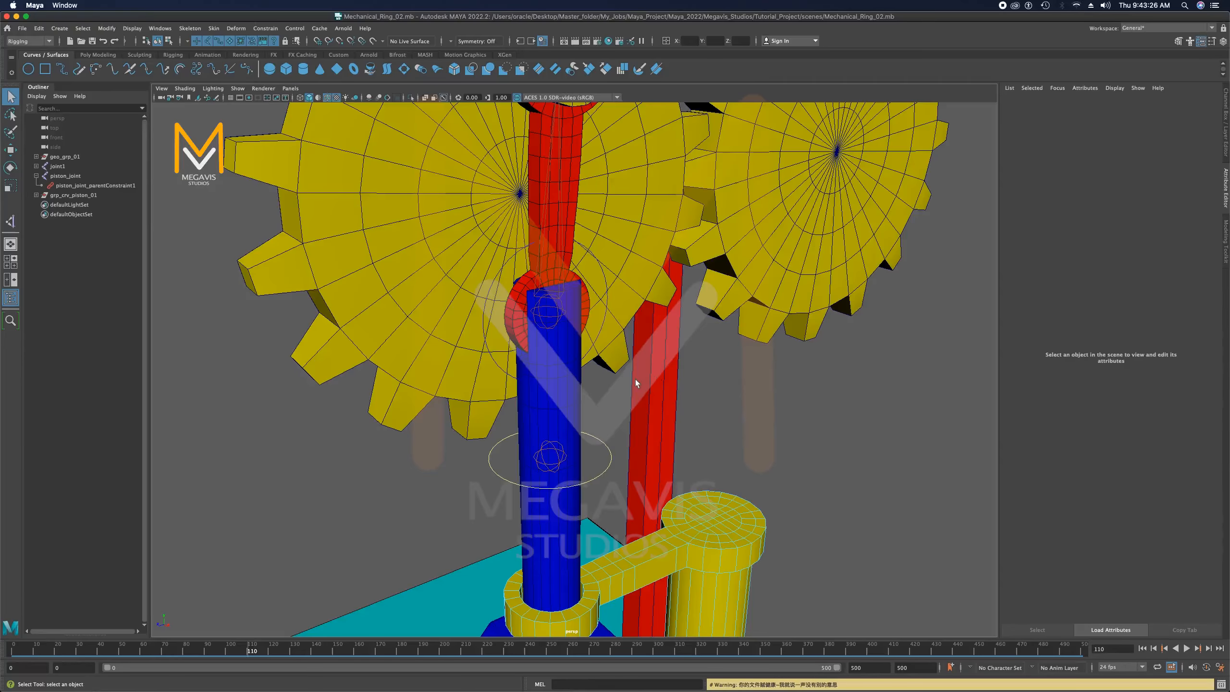
left_click_drag(635, 379, 613, 348, "alt")
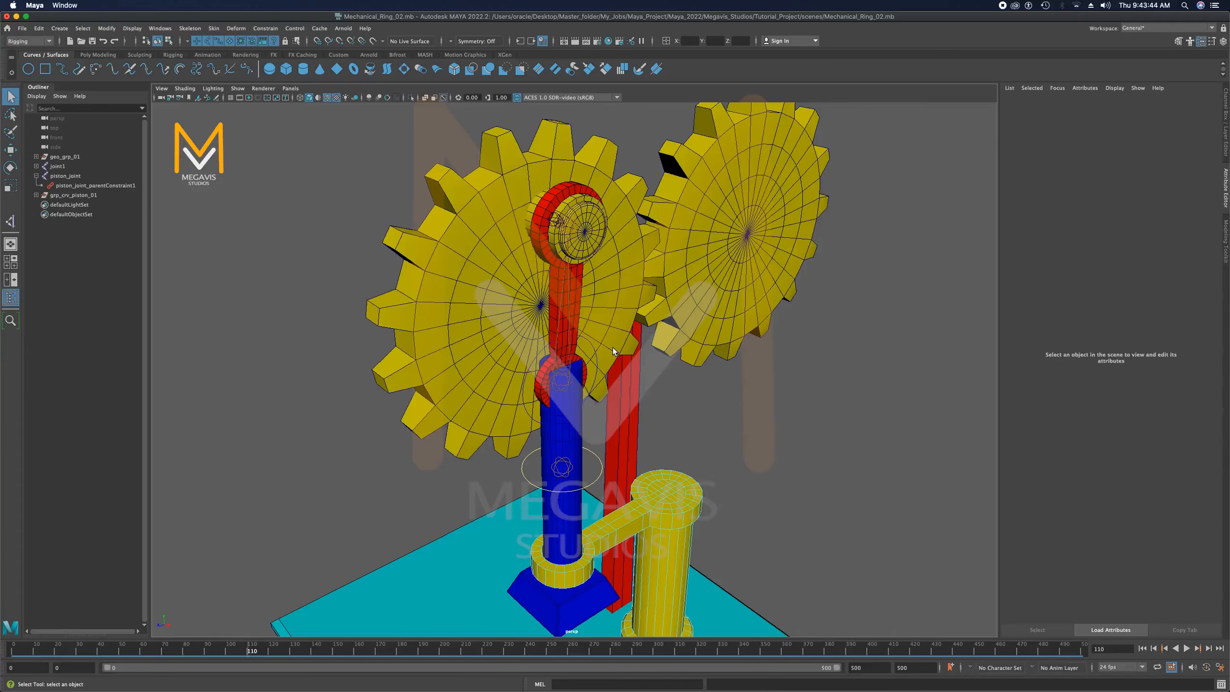
left_click_drag(613, 348, 634, 379, "alt")
middle_click_drag(638, 361, 617, 340, "alt")
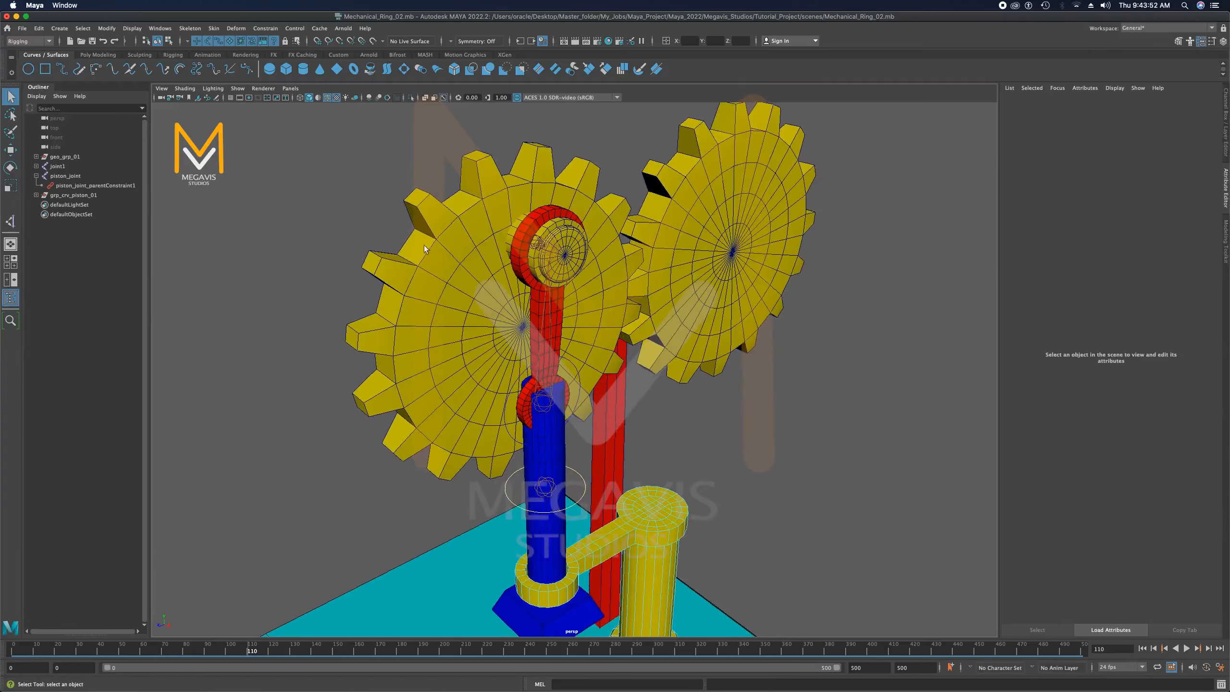
left_click_drag(426, 250, 464, 264, "alt")
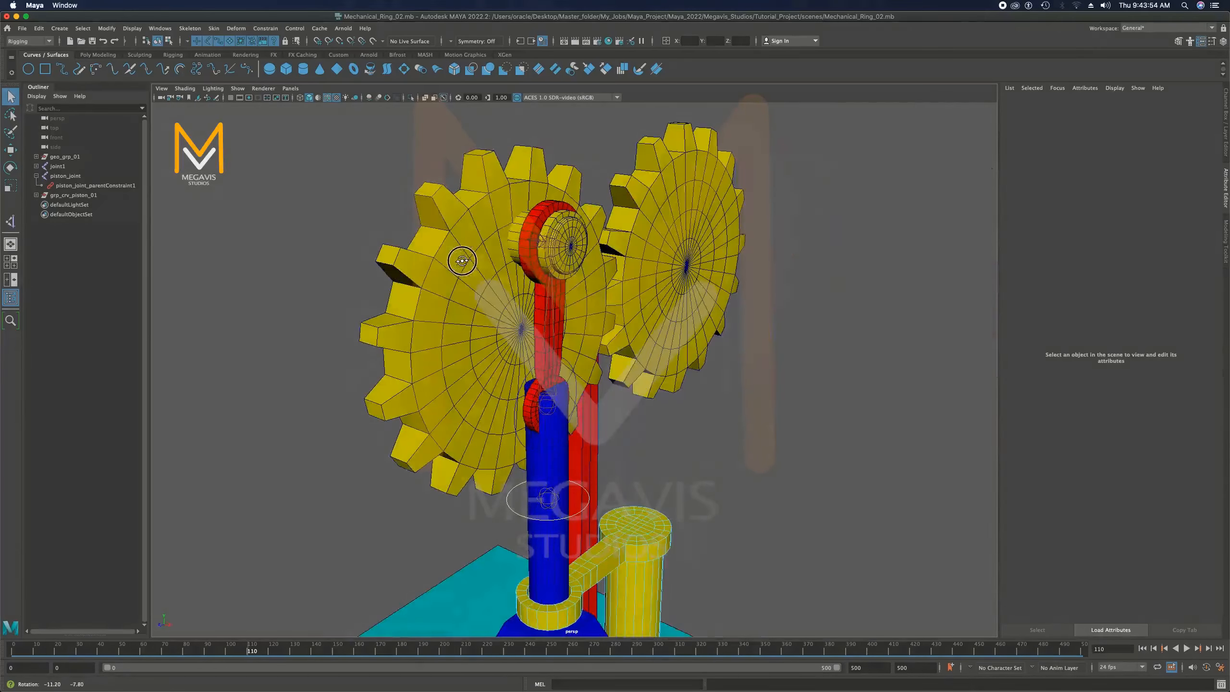
Switch from the Rigging to the Animation menu set and open the Set Driven Key window
left_click(32, 41)
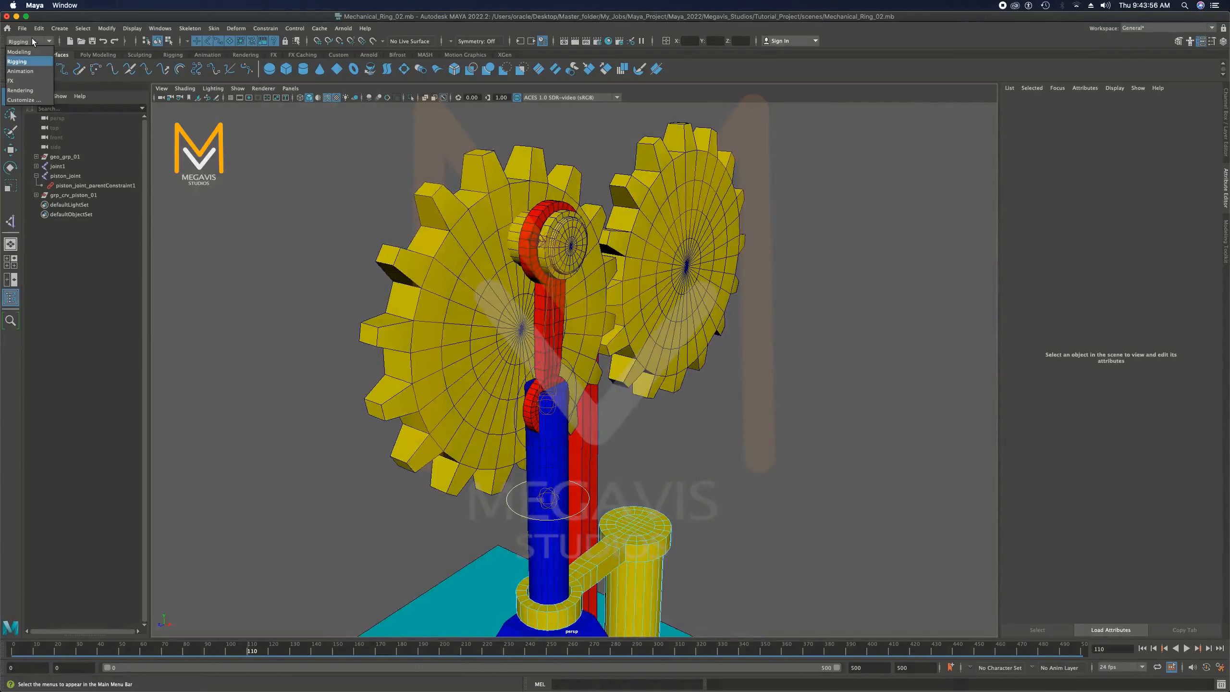
left_click(48, 42)
left_click(48, 43)
left_click(48, 42)
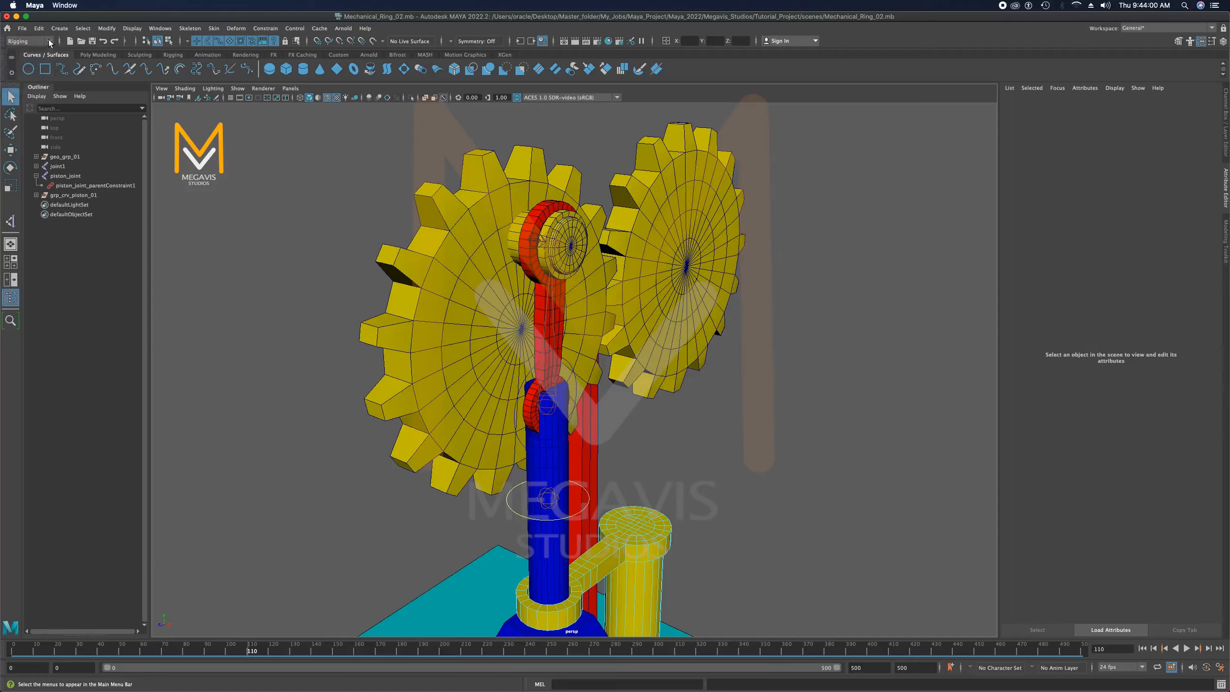
left_click(51, 43)
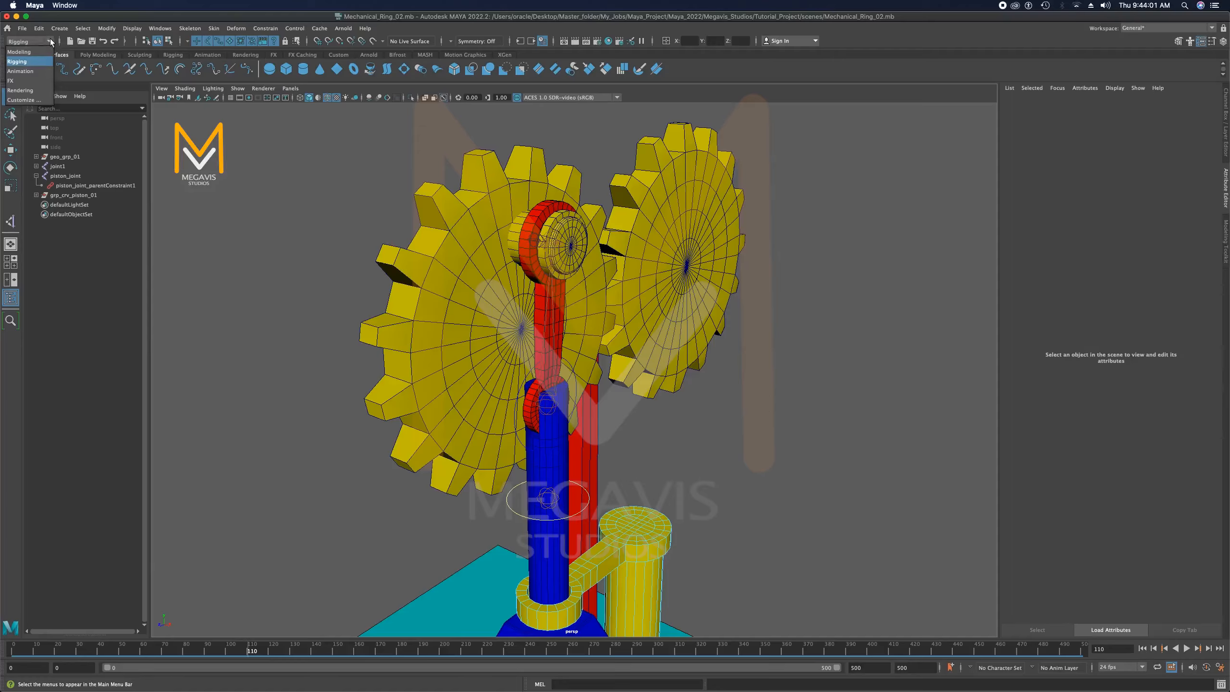
left_click(20, 71)
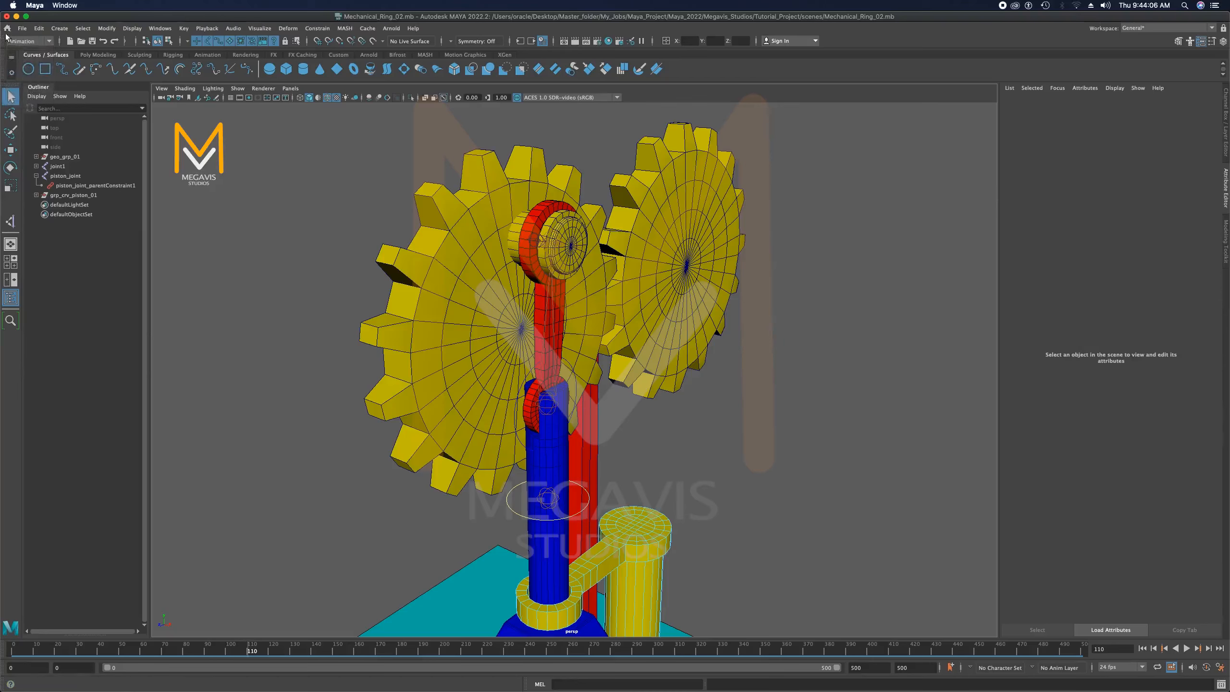
left_click(184, 29)
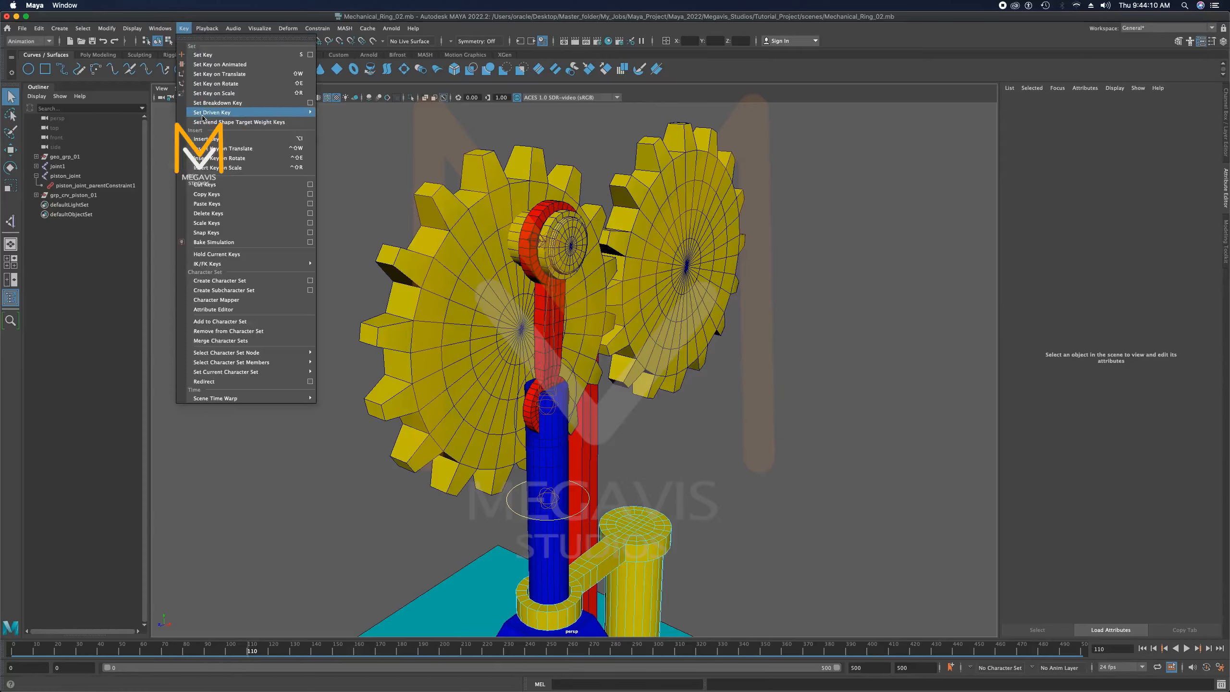
mouse_move(221, 113)
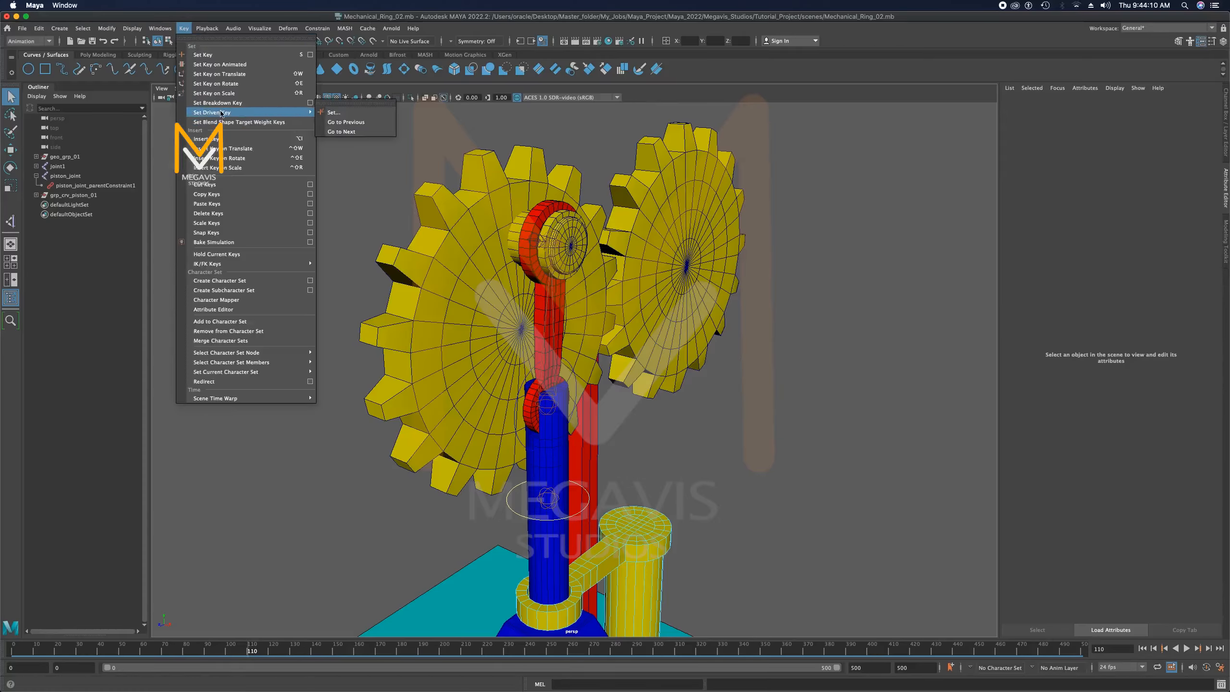
left_click(333, 113)
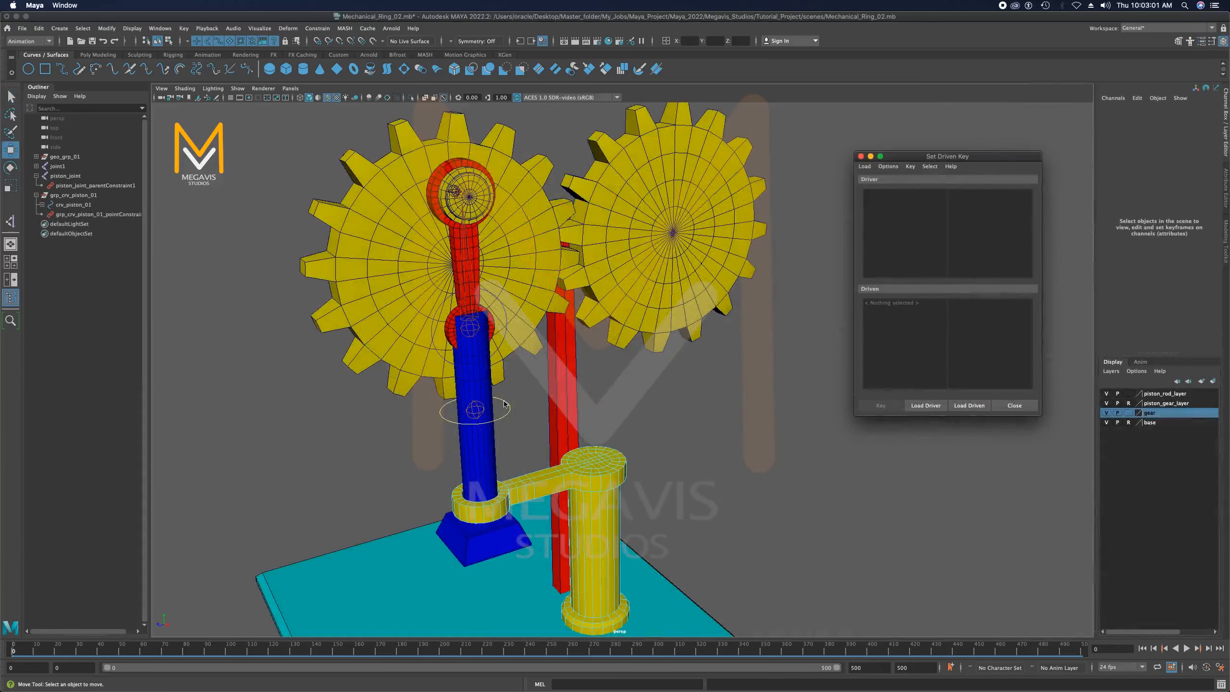
Load crv_piston_01 as the driven object for Set Driven Key and select its parent group grp_crv_piston_01
left_click(506, 412)
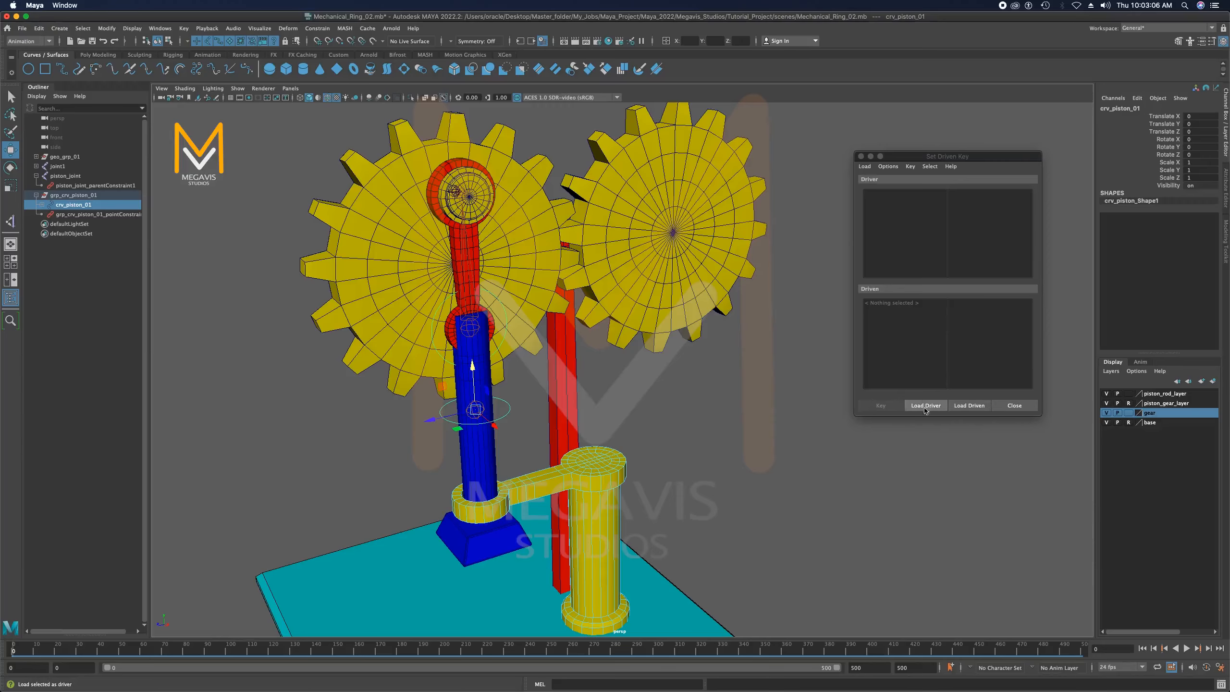
left_click(981, 405)
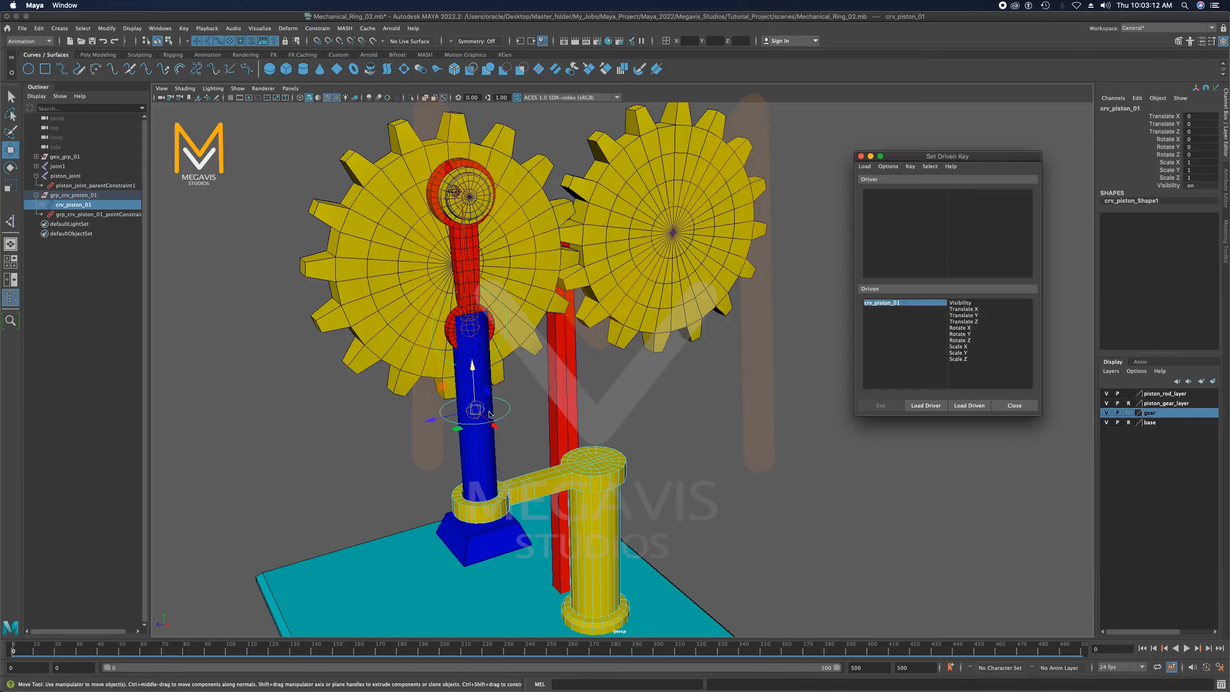
left_click(505, 416)
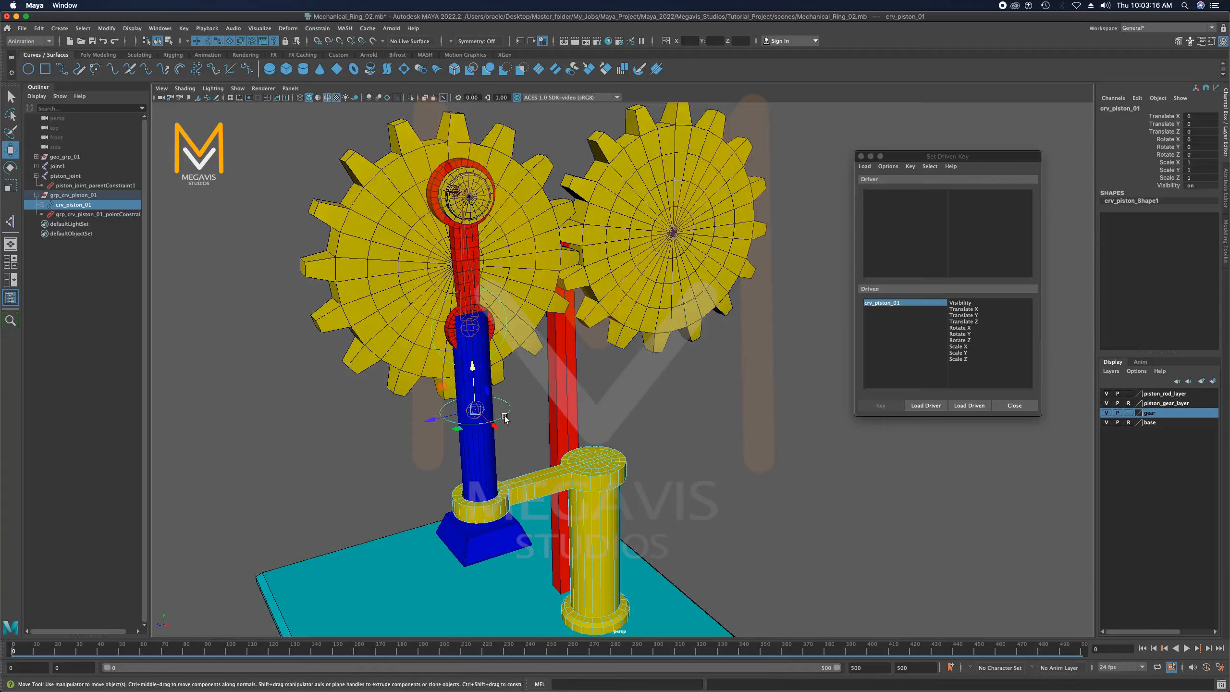
key("Up")
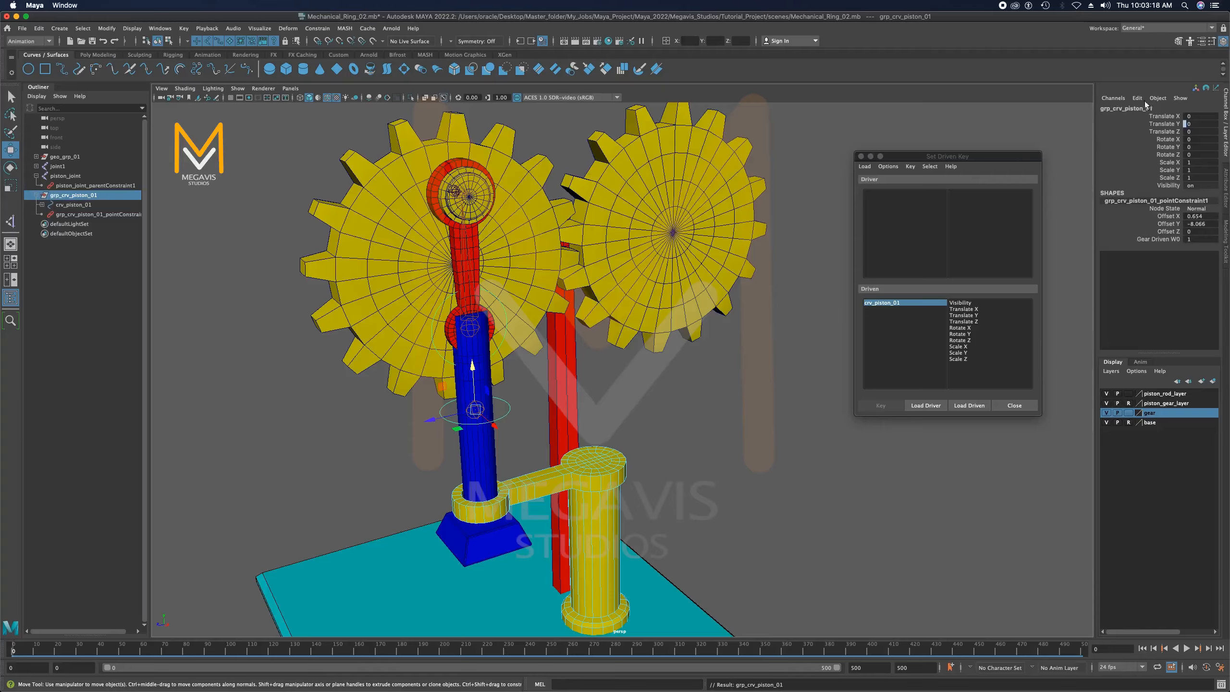